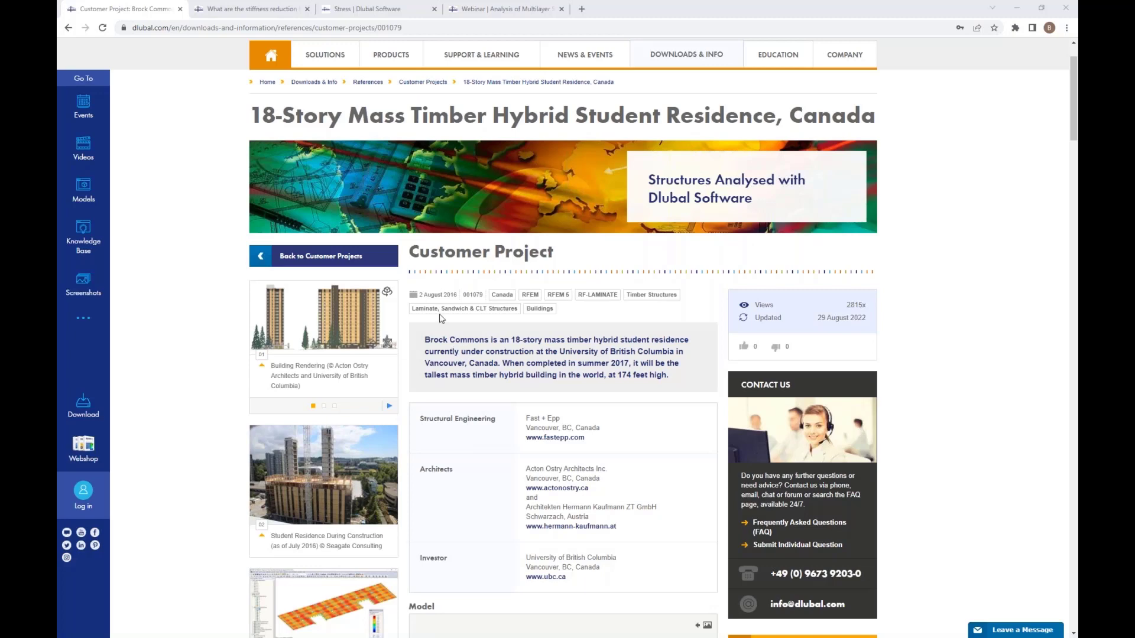
Step: View the construction photo of the student residence enlarged and look at the floor model on the project page
click(331, 478)
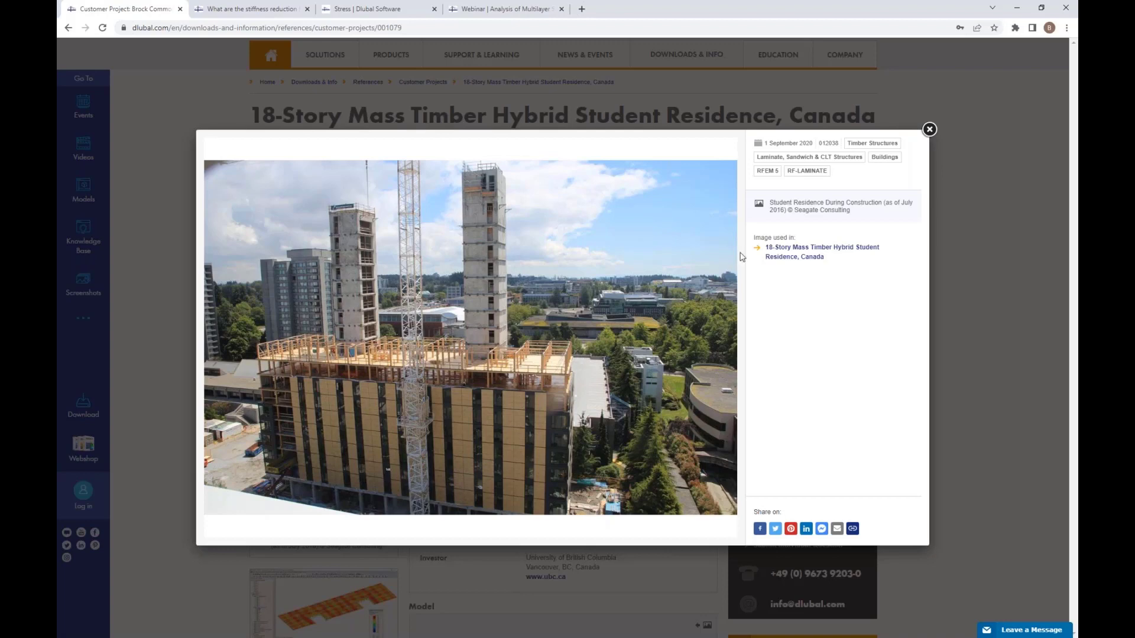
click(929, 130)
scroll(343, 576, down, 3)
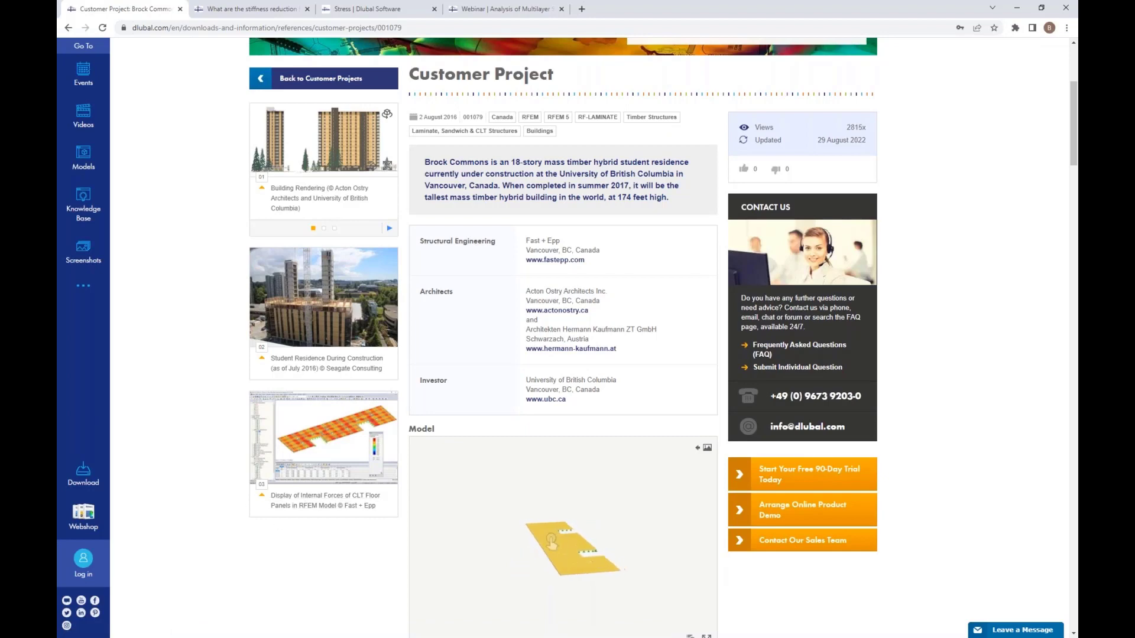
Step: Switch to RFEM and start a new 3D model named Webinar CLT 2D Plate
key(alt+Tab)
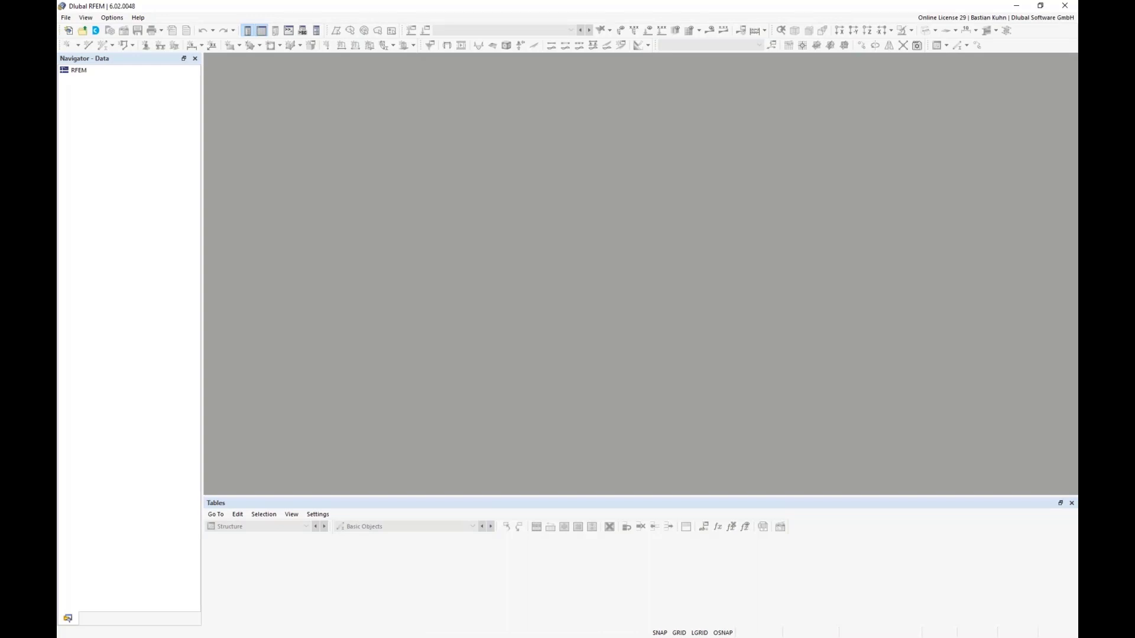
click(69, 31)
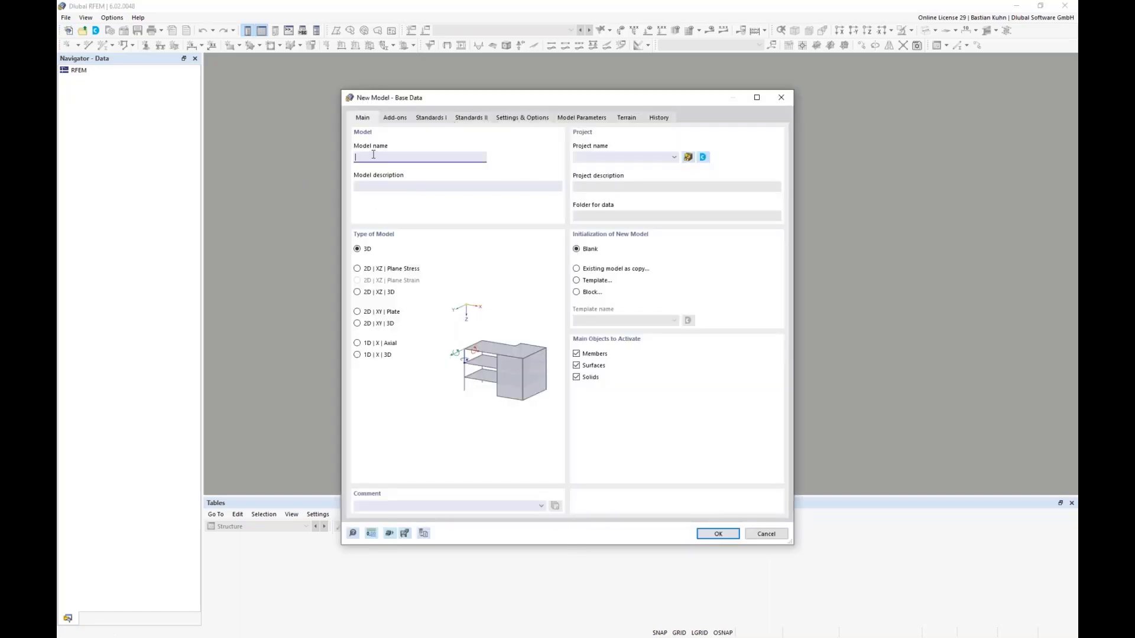
text(Webin)
text(CLT 2D Plate)
Step: Activate the Multilayer Surfaces and Timber Design add-ons and deactivate the load wizards
click(395, 118)
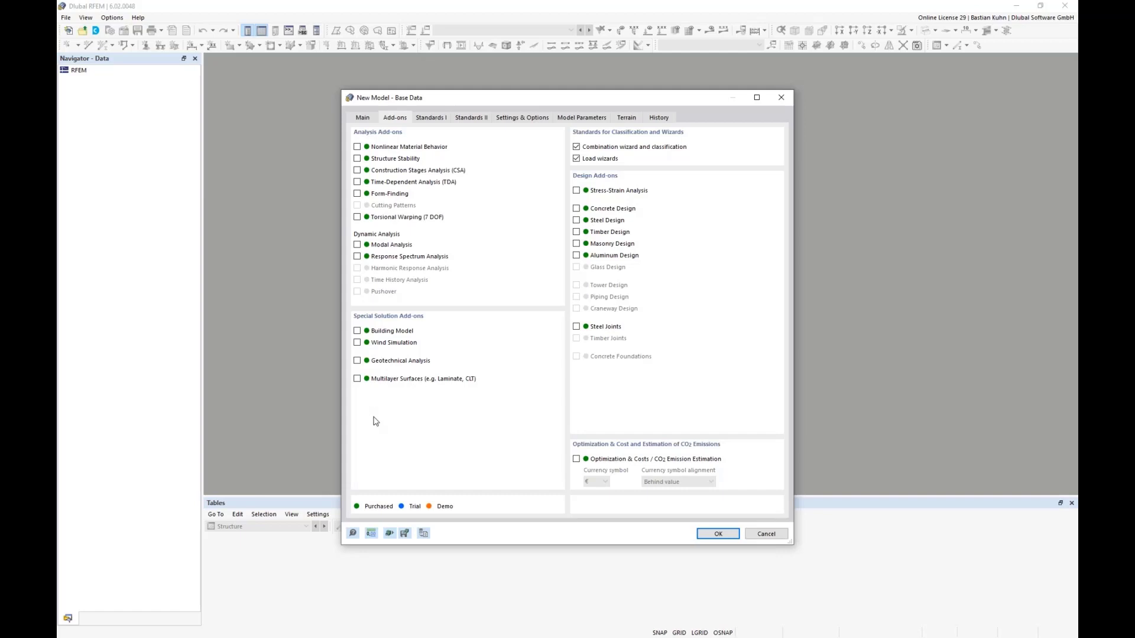
click(357, 378)
click(576, 158)
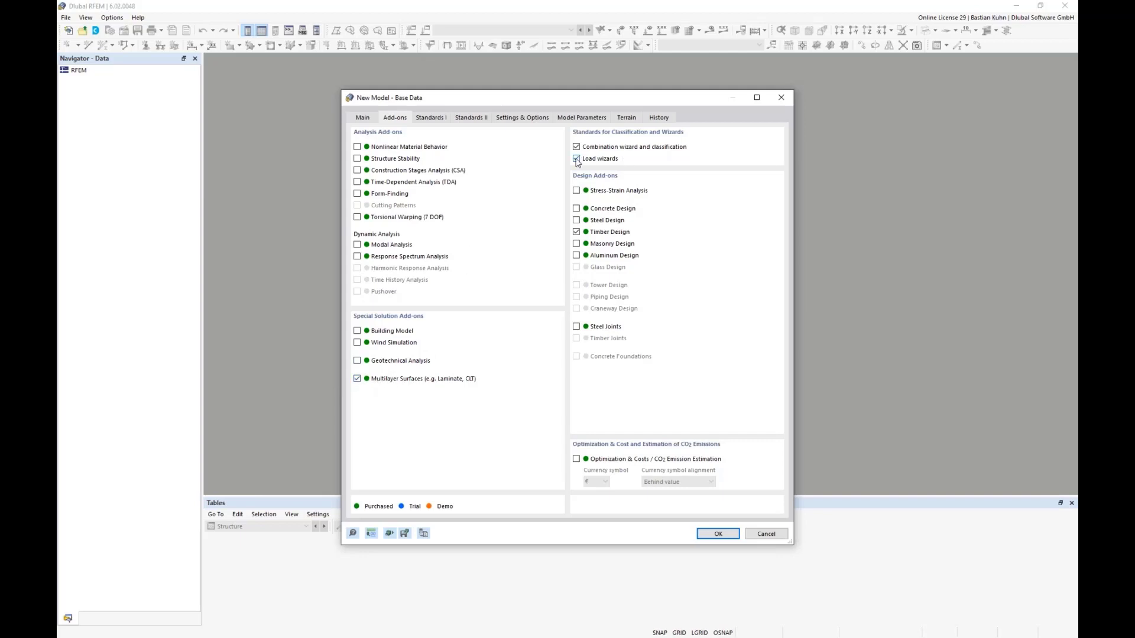
Step: Set the load combination standard group to EN 1990 | Timber, keeping the CEN | 2010-04 national annex
click(437, 122)
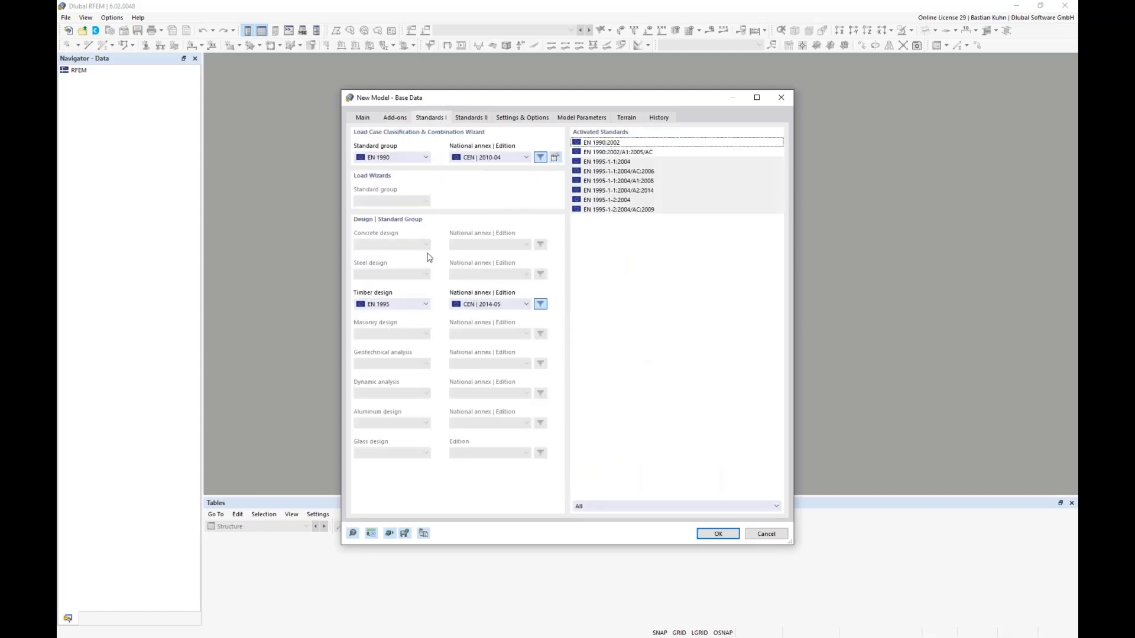
click(426, 157)
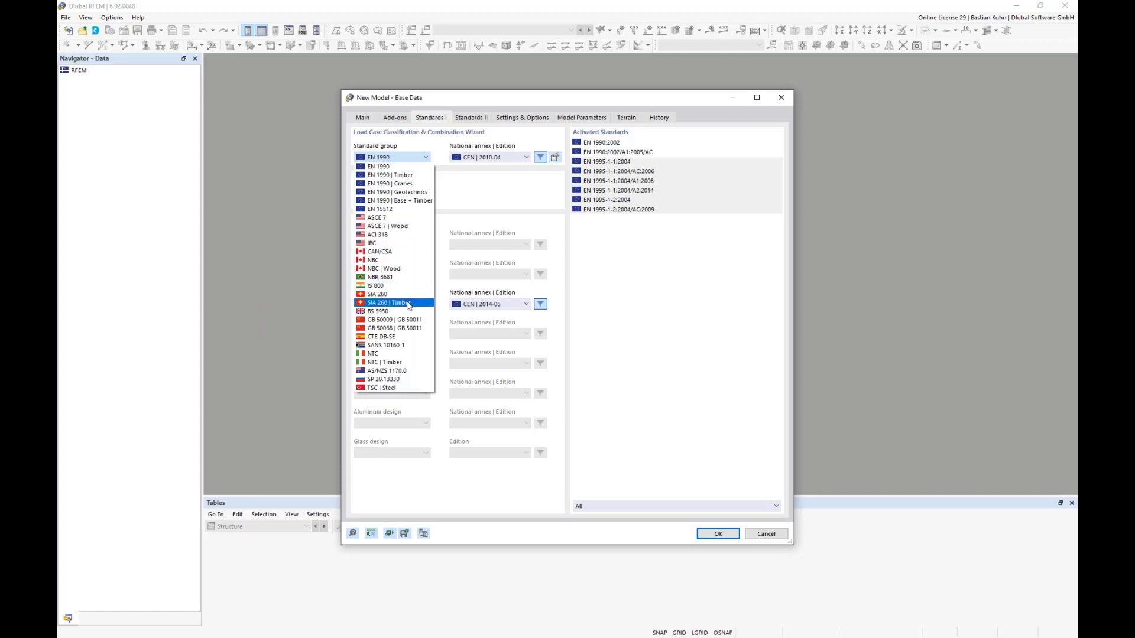
click(406, 176)
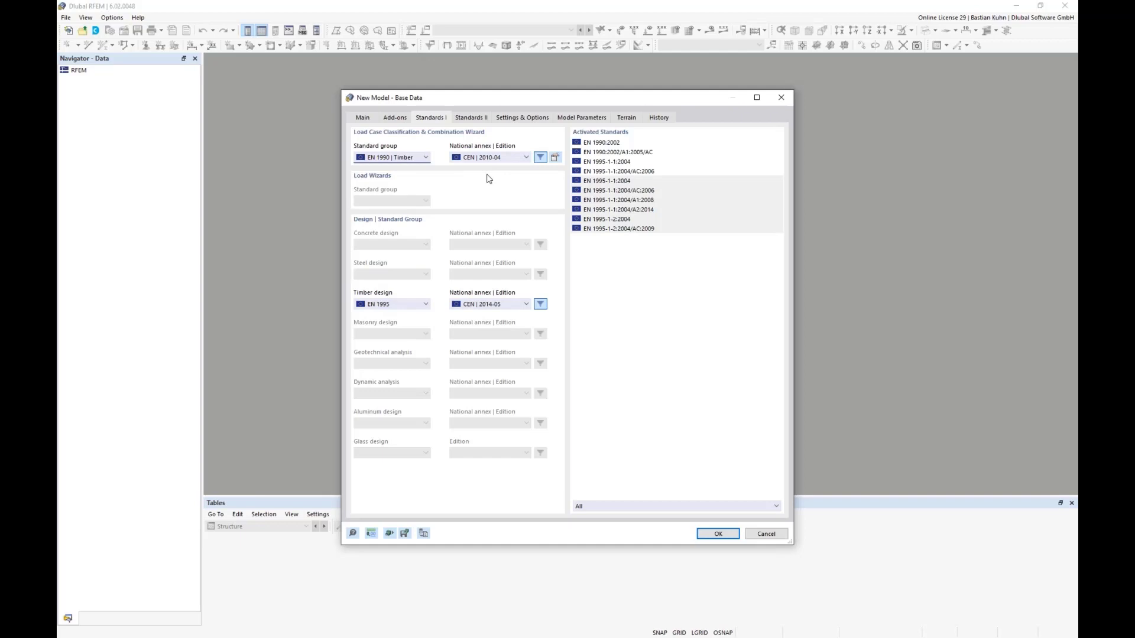
click(496, 158)
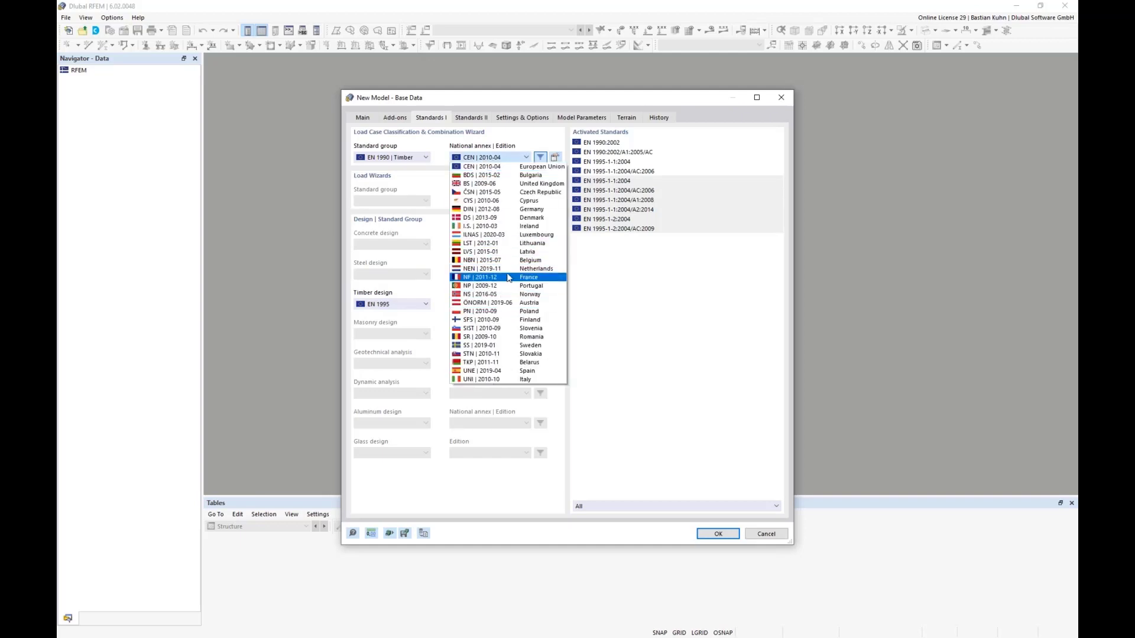
click(527, 143)
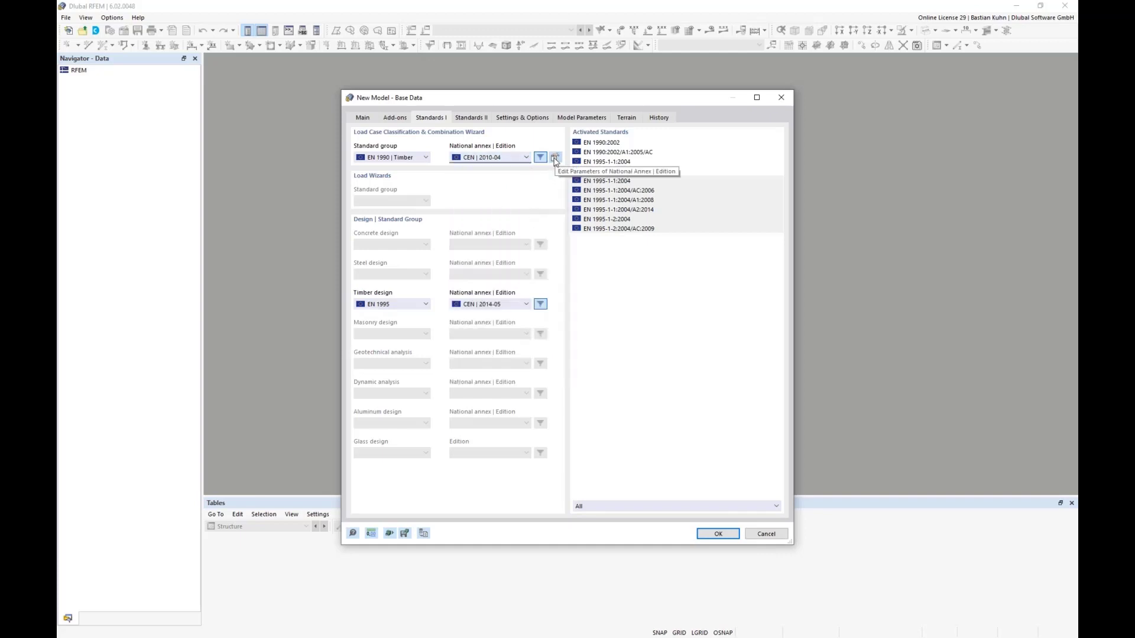
Step: Check the timber deformation coefficient options in the national annex parameters, keep 0.6, and create the model
click(554, 158)
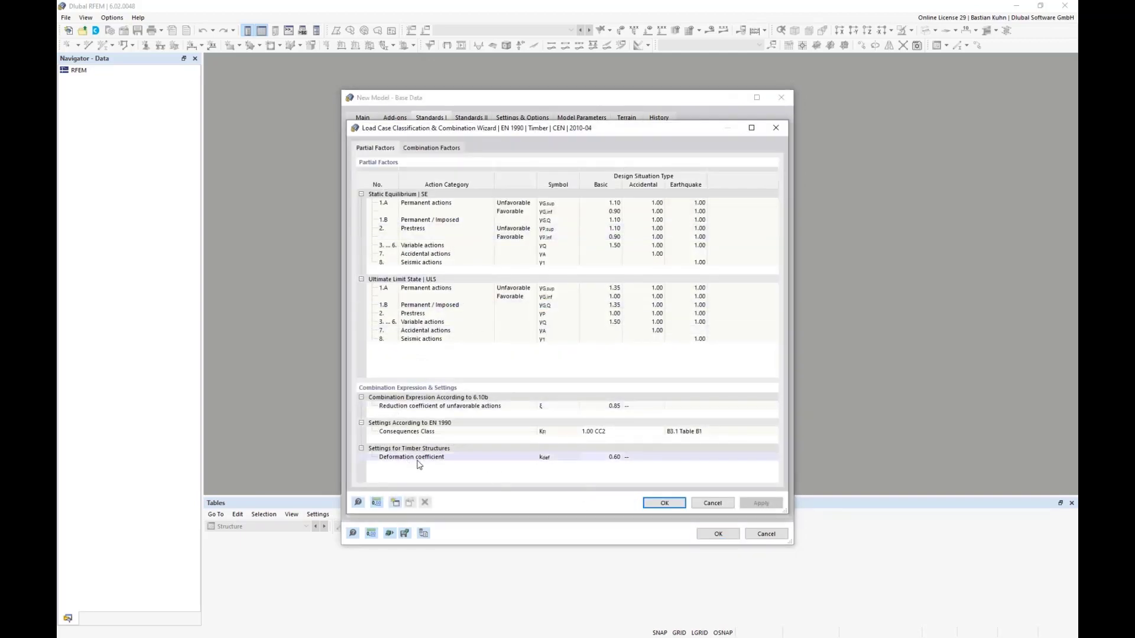
double_click(600, 460)
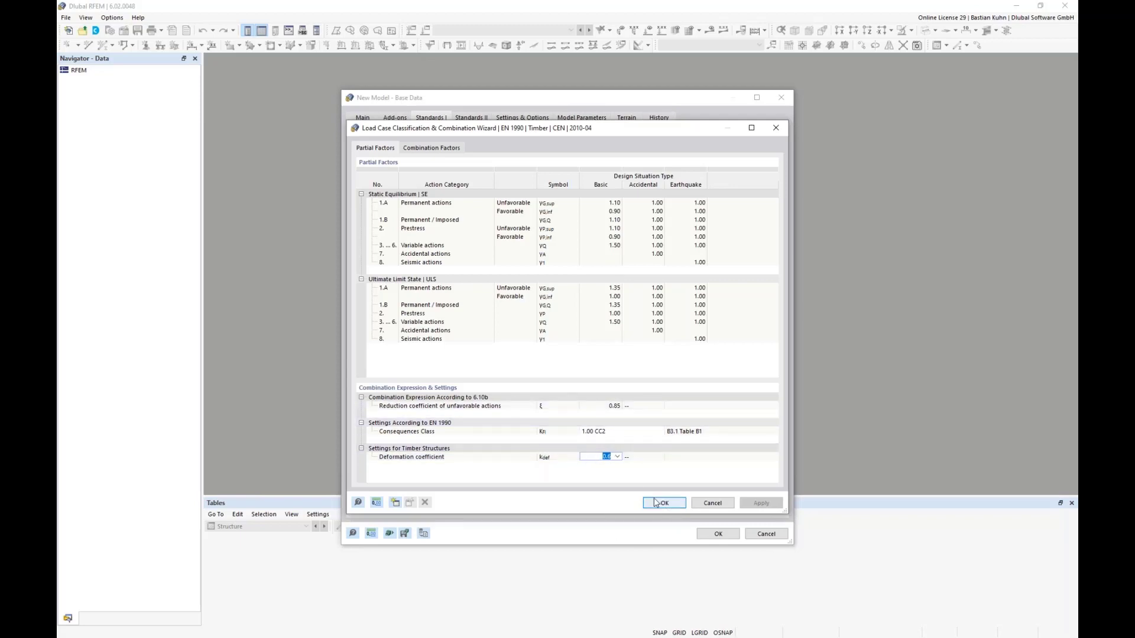
click(617, 456)
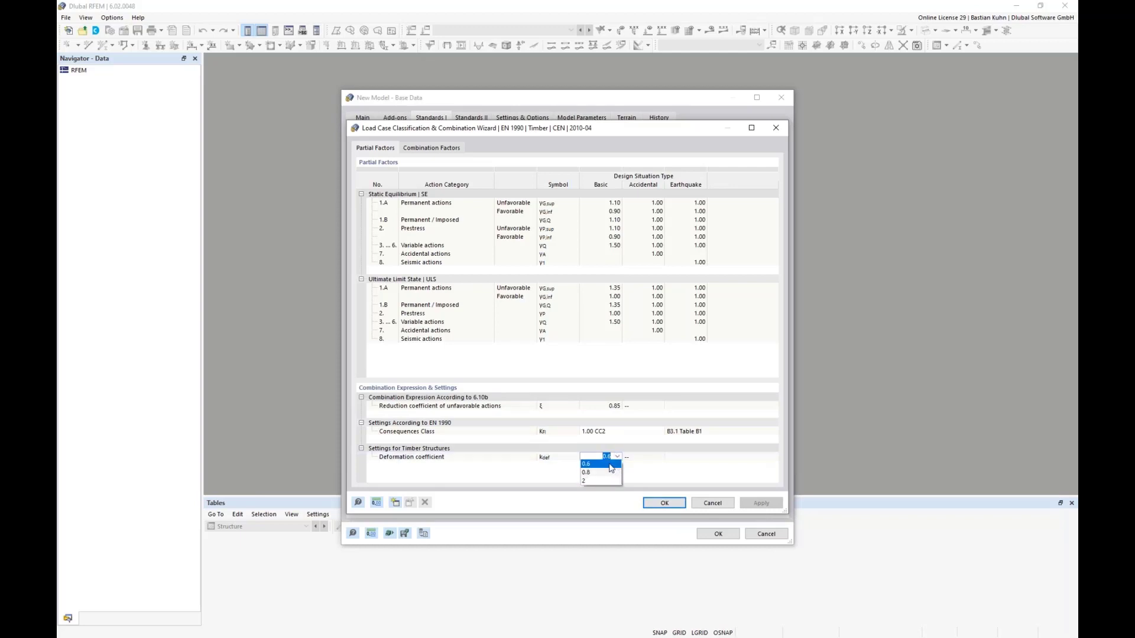
click(664, 460)
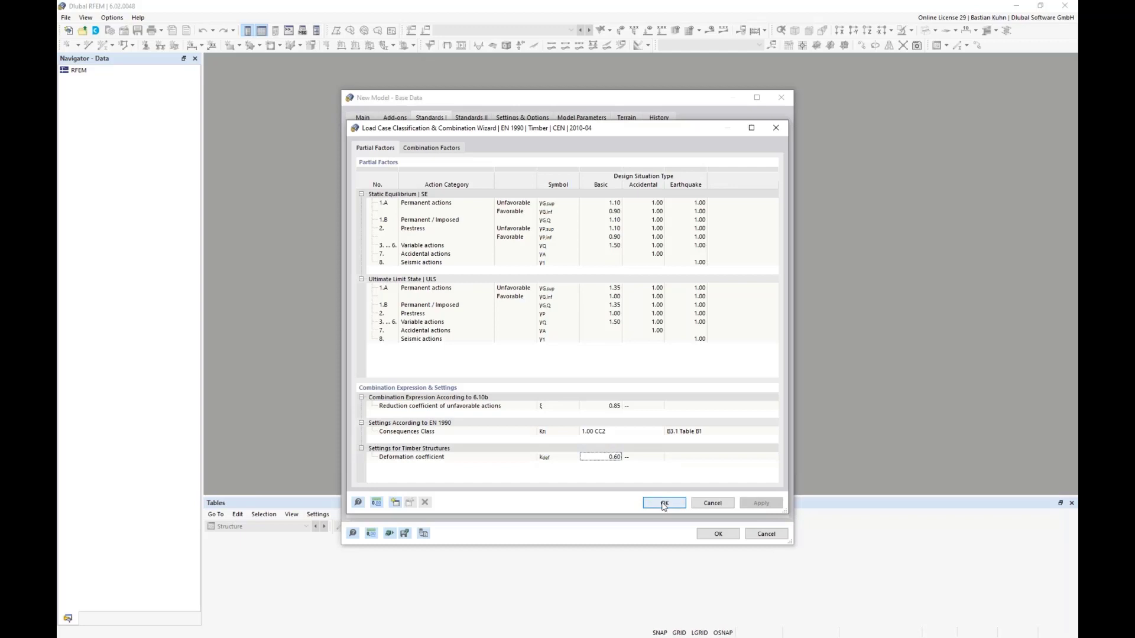
click(664, 503)
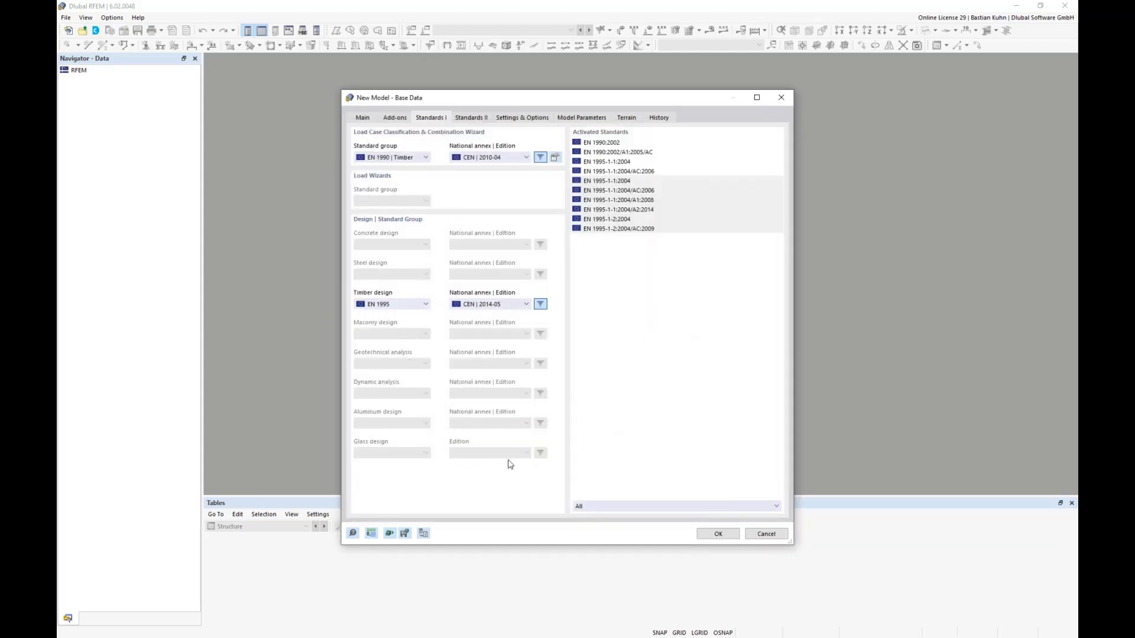
click(717, 536)
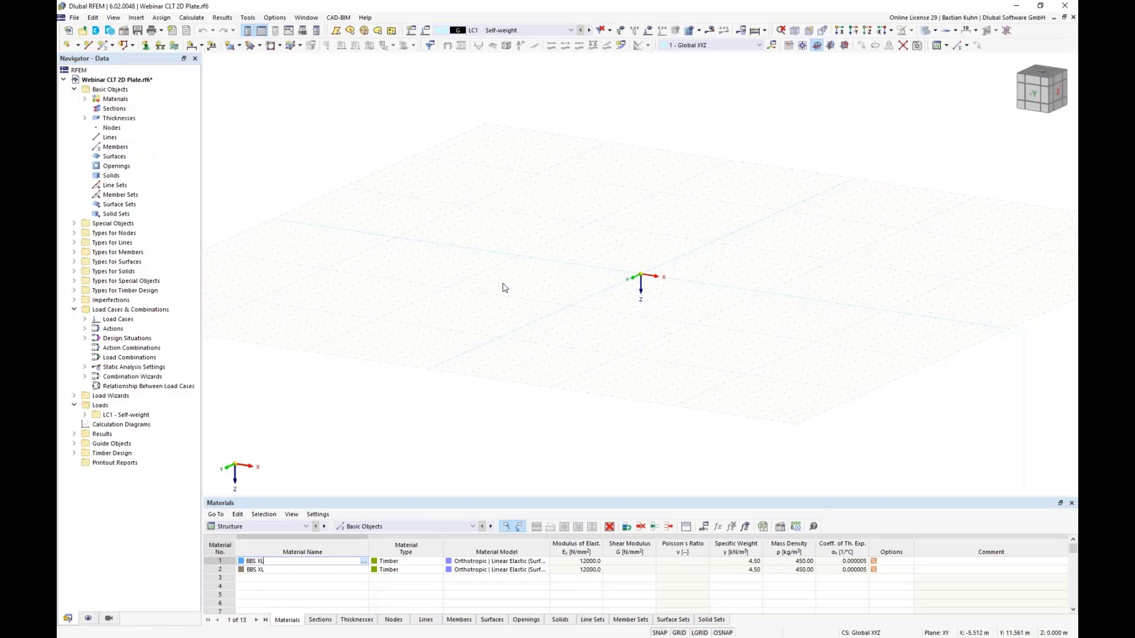
middle_drag(499, 280, 439, 291)
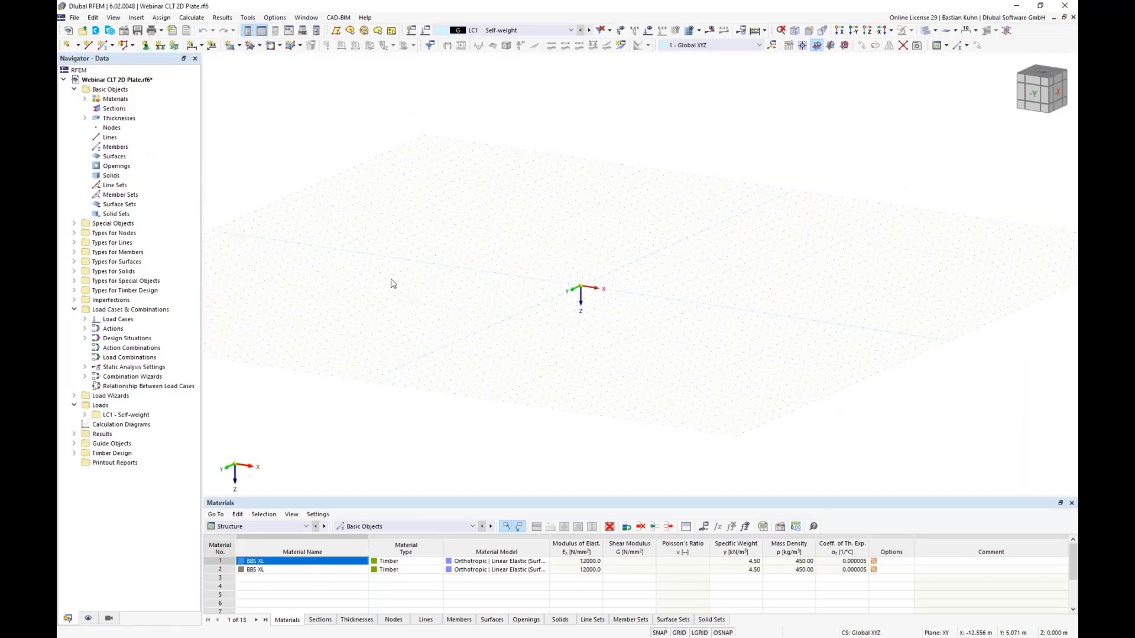
click(228, 48)
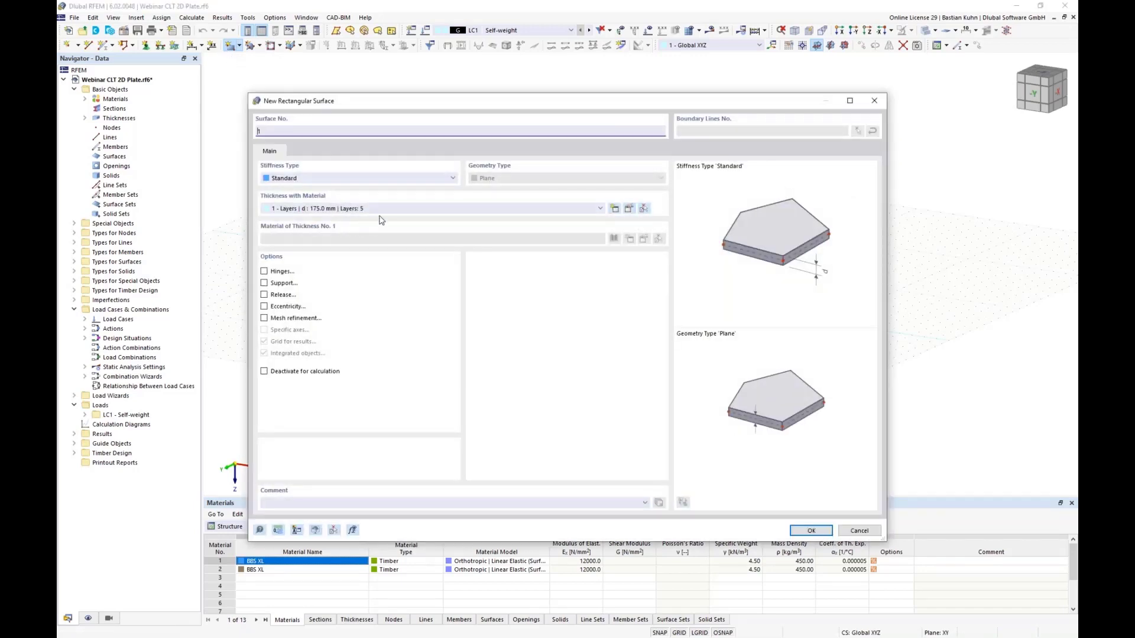
click(854, 531)
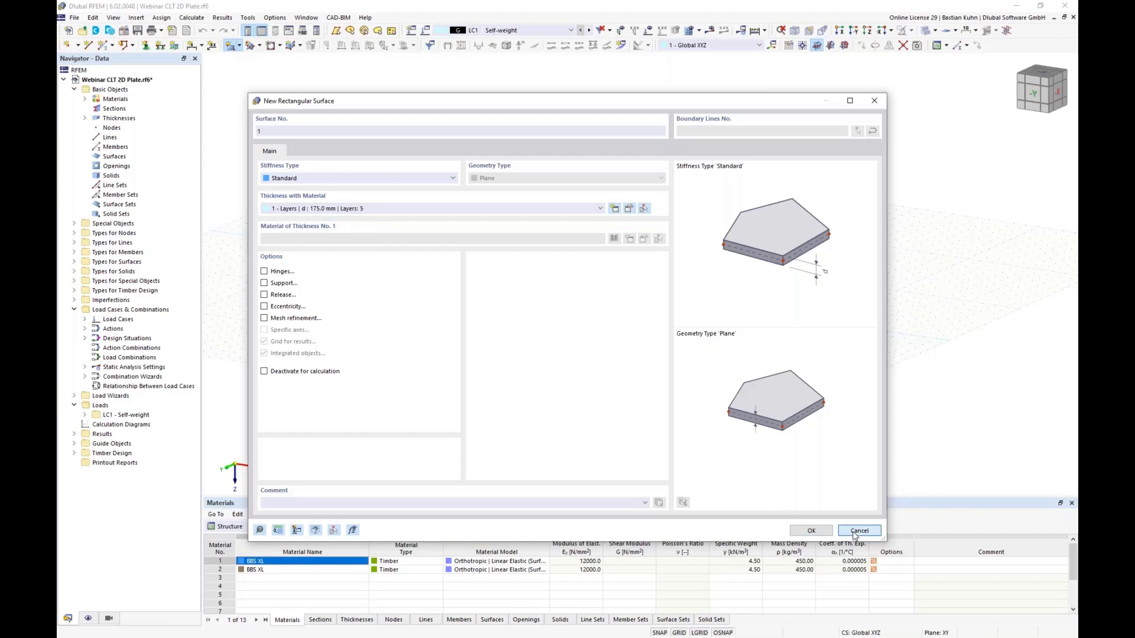
Step: Delete all predefined thicknesses and all predefined materials from the model
click(136, 119)
key(Delete)
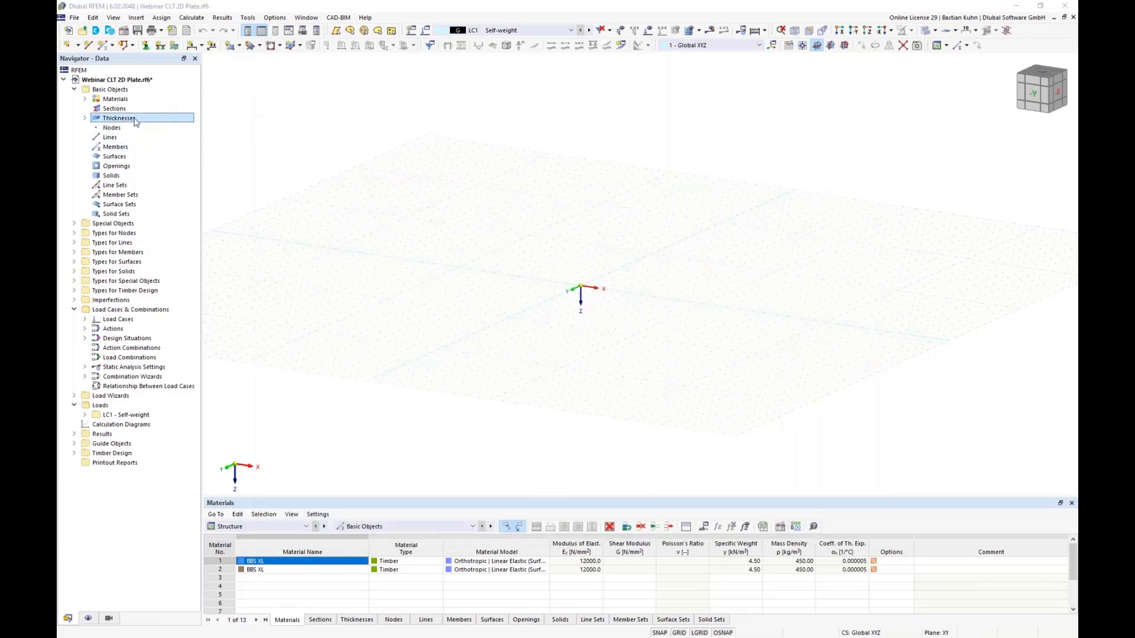
key(Return)
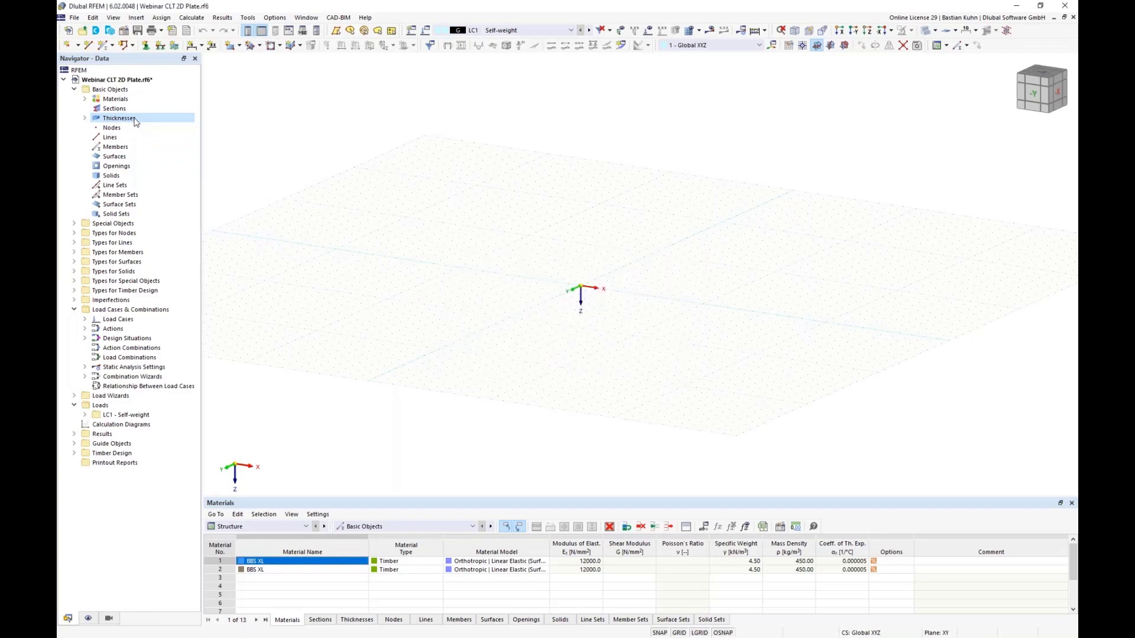
click(124, 101)
key(Delete)
click(611, 369)
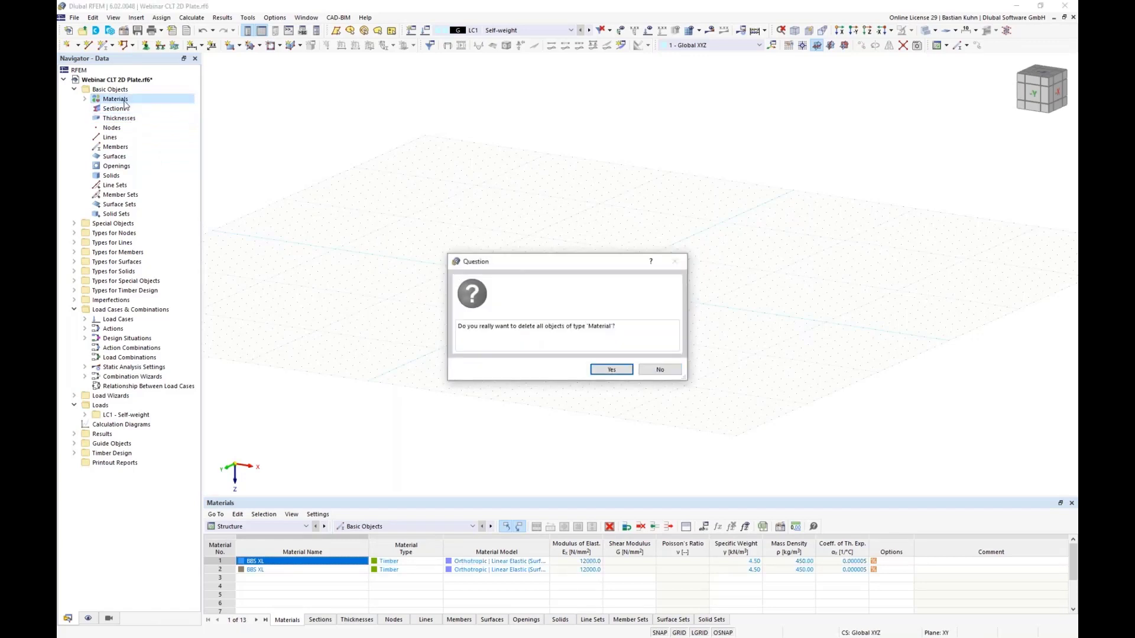
Step: Start a new rectangular surface and give its new thickness the Layers type, opening the layer definition
click(230, 46)
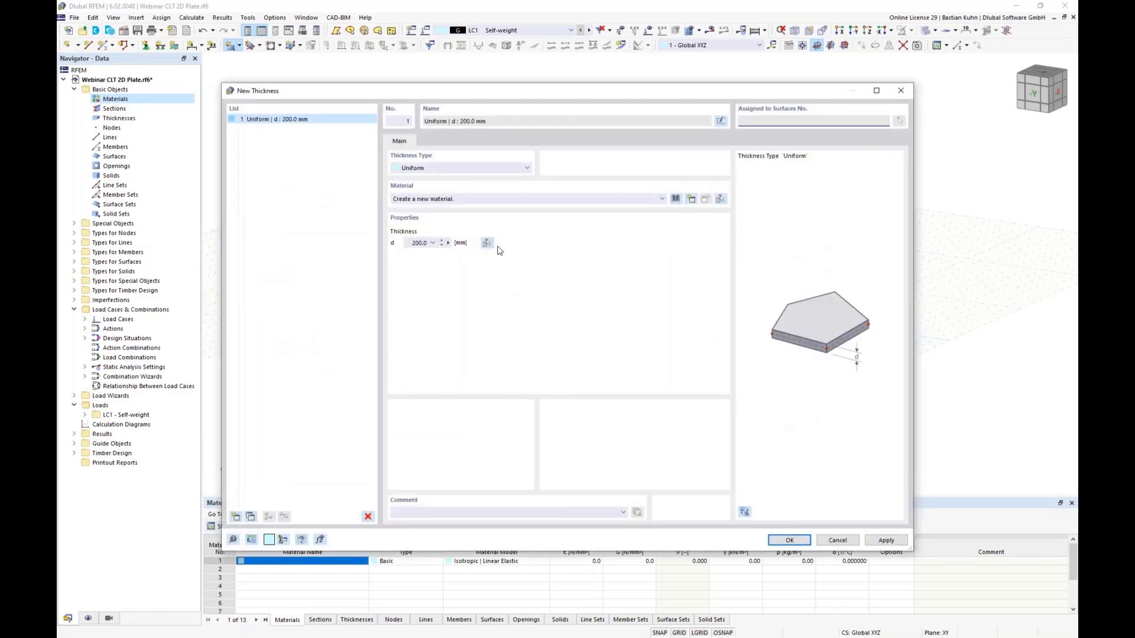
click(477, 167)
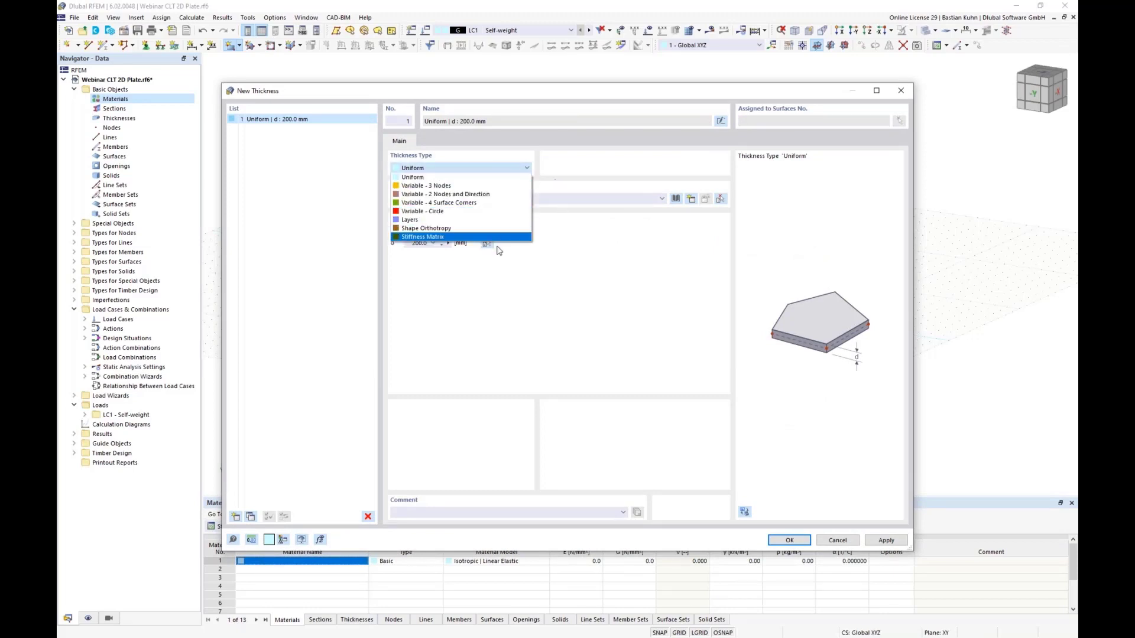
click(483, 219)
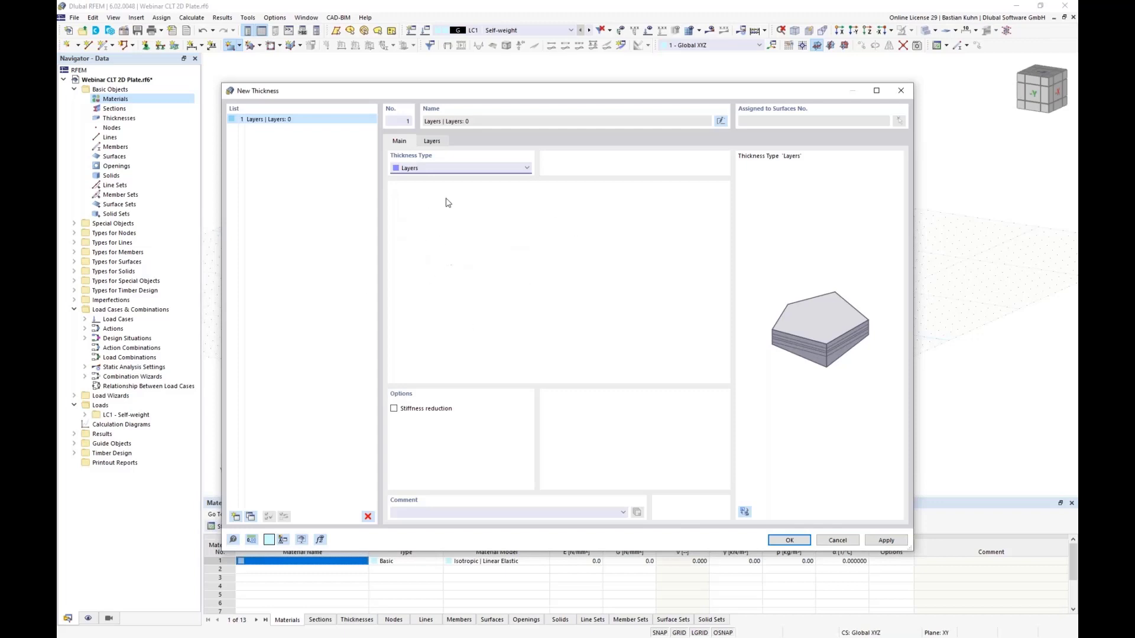
click(432, 142)
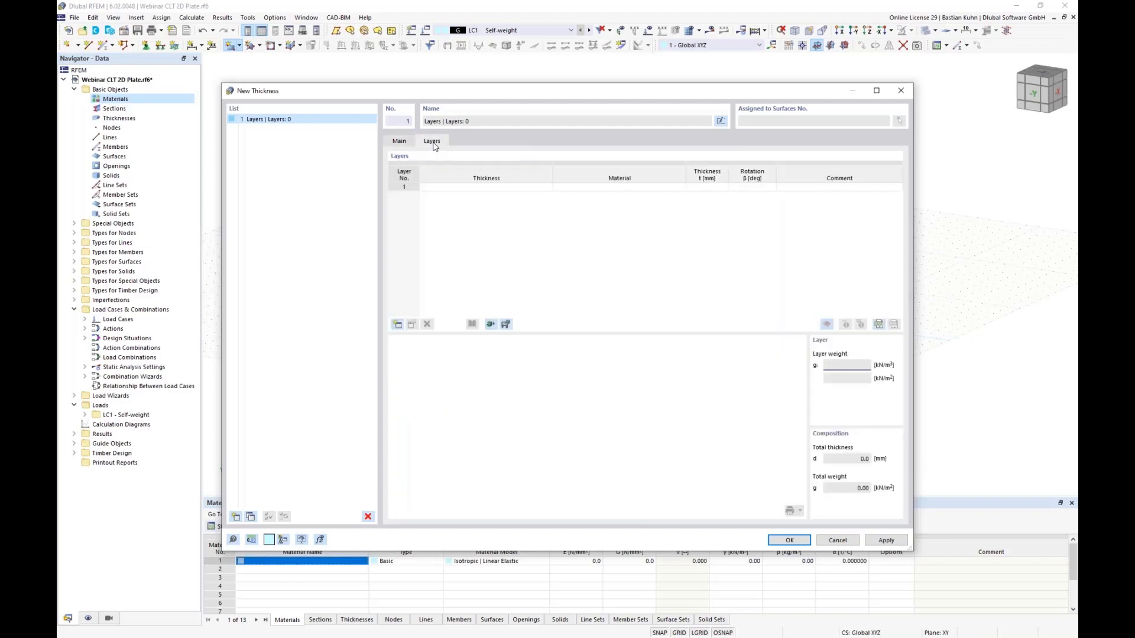
Step: Create a new material for layer 1 with the Orthotropic | Linear Elastic (Surfaces) material model
click(631, 188)
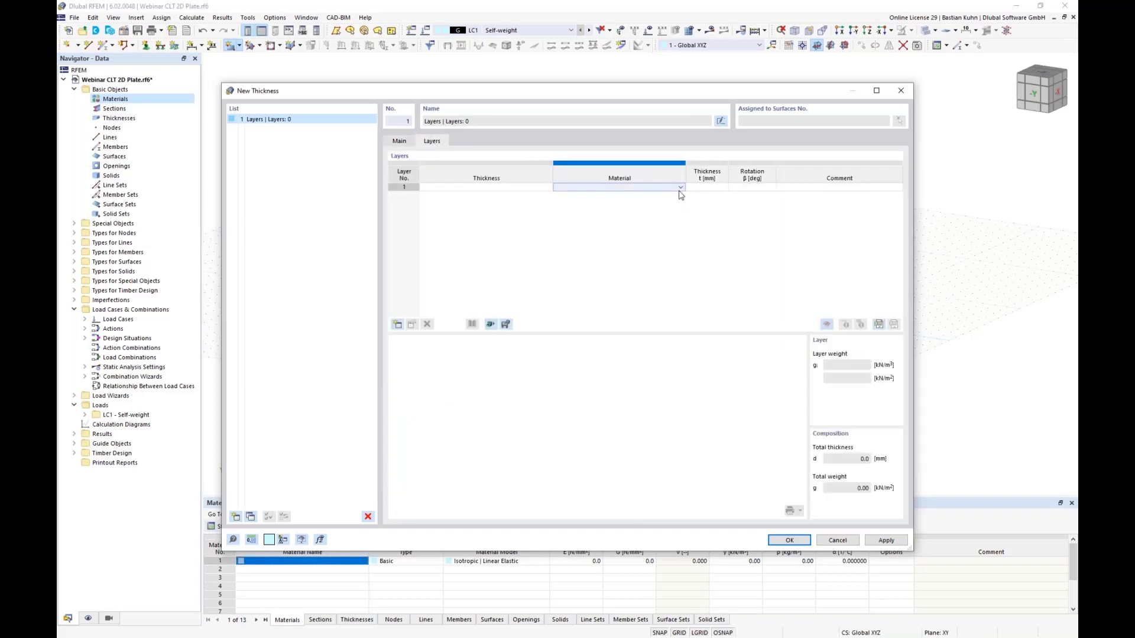
click(681, 188)
click(675, 194)
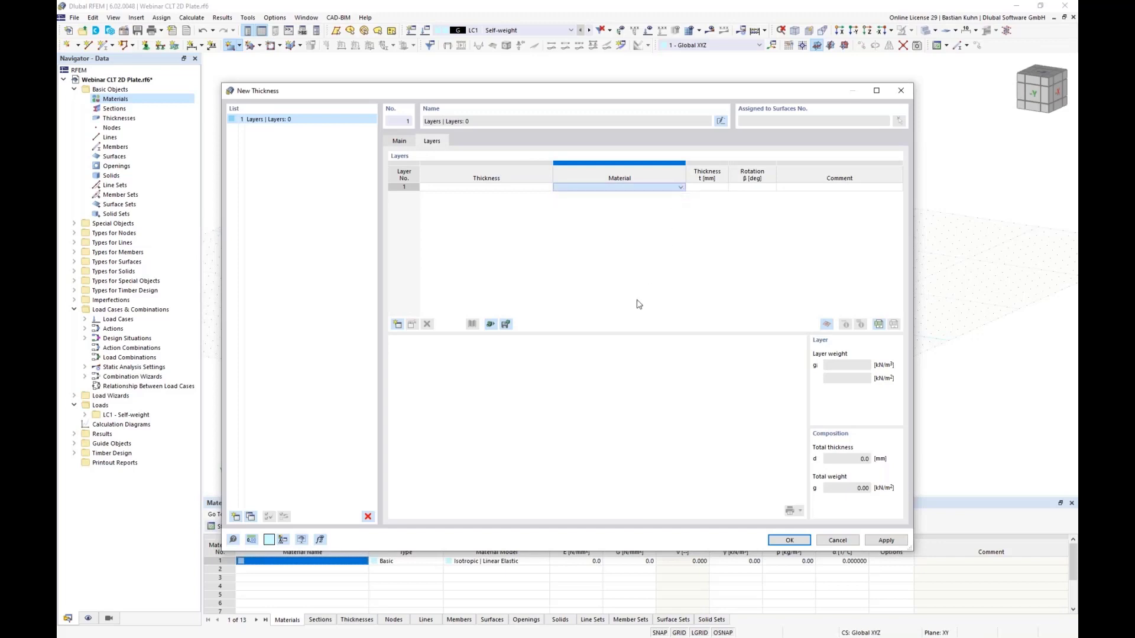
click(472, 224)
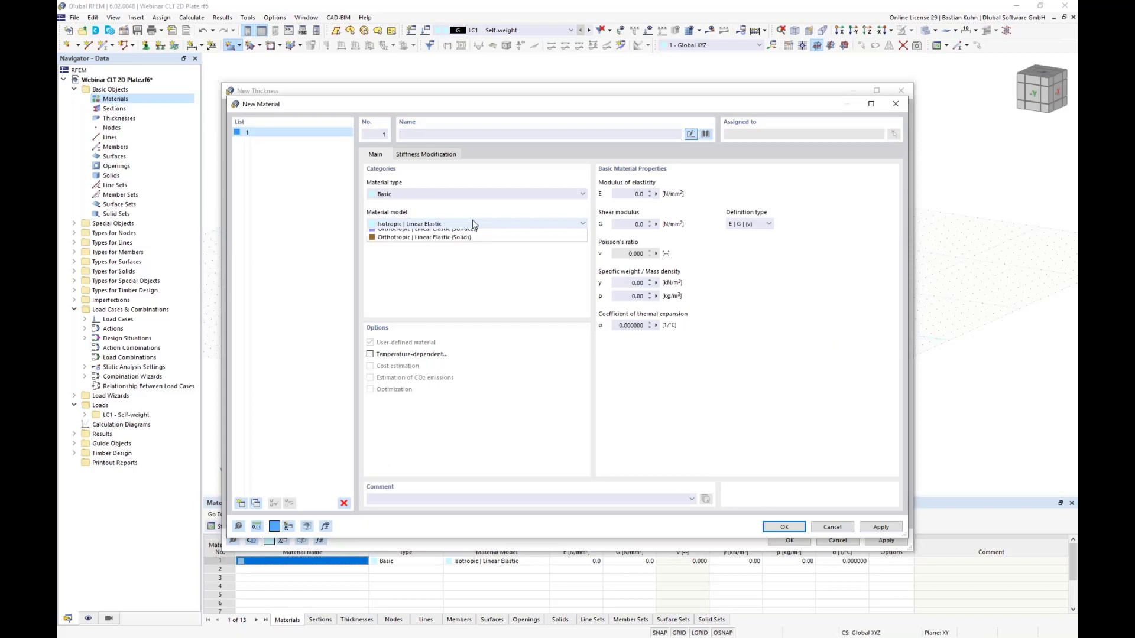
click(473, 241)
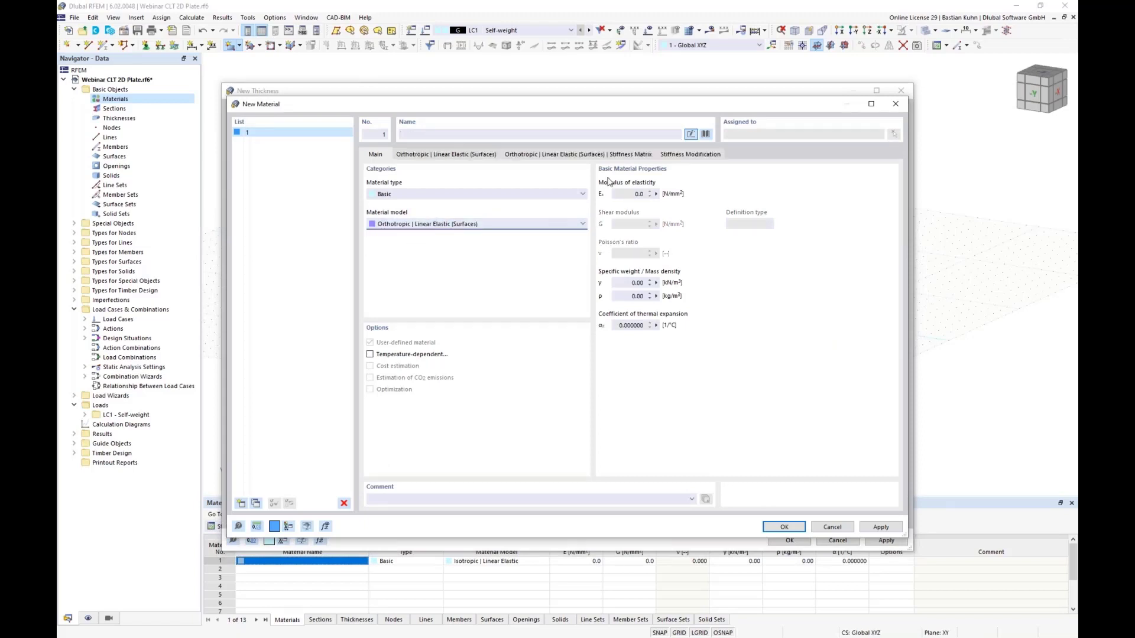
Step: Load the Binderholz cross laminated timber BBS XL from the material library and view its material values
click(705, 134)
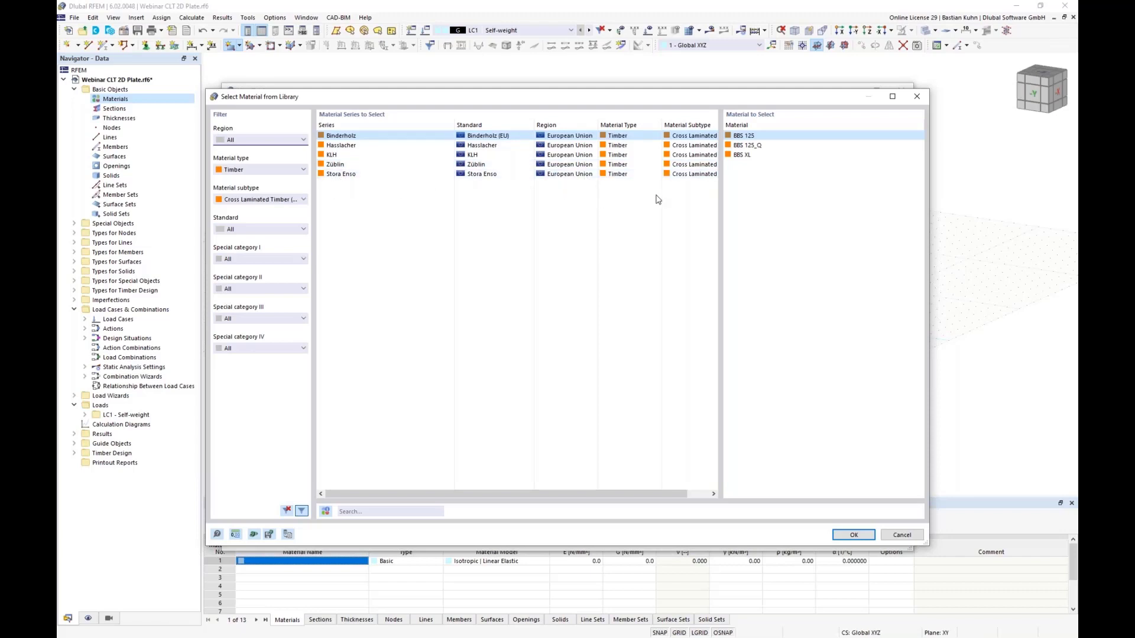
click(739, 155)
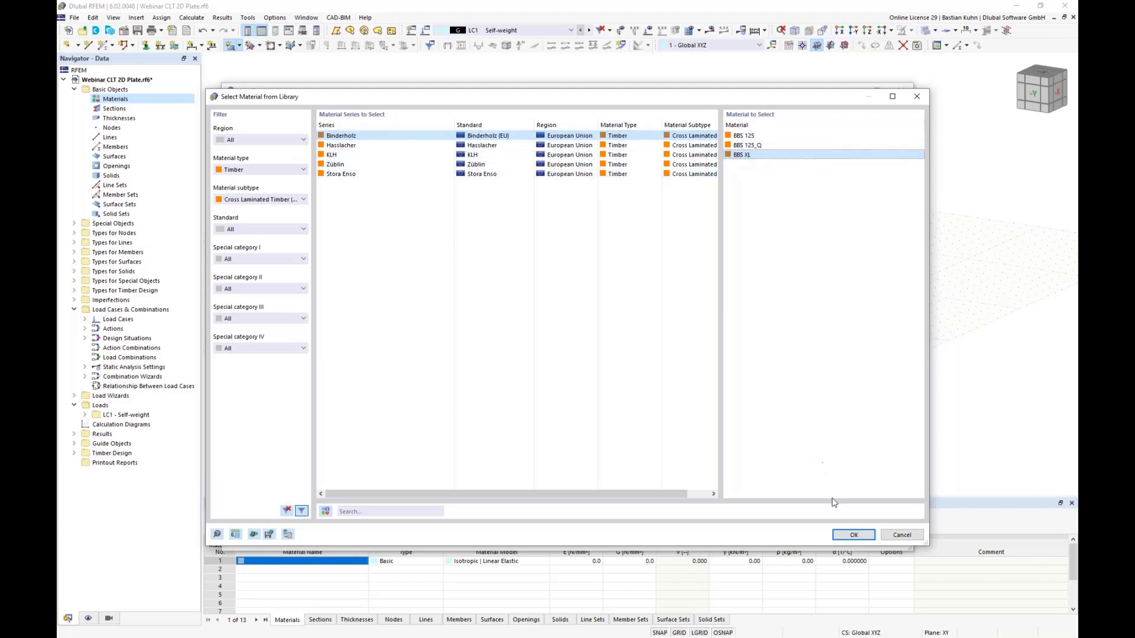
click(852, 538)
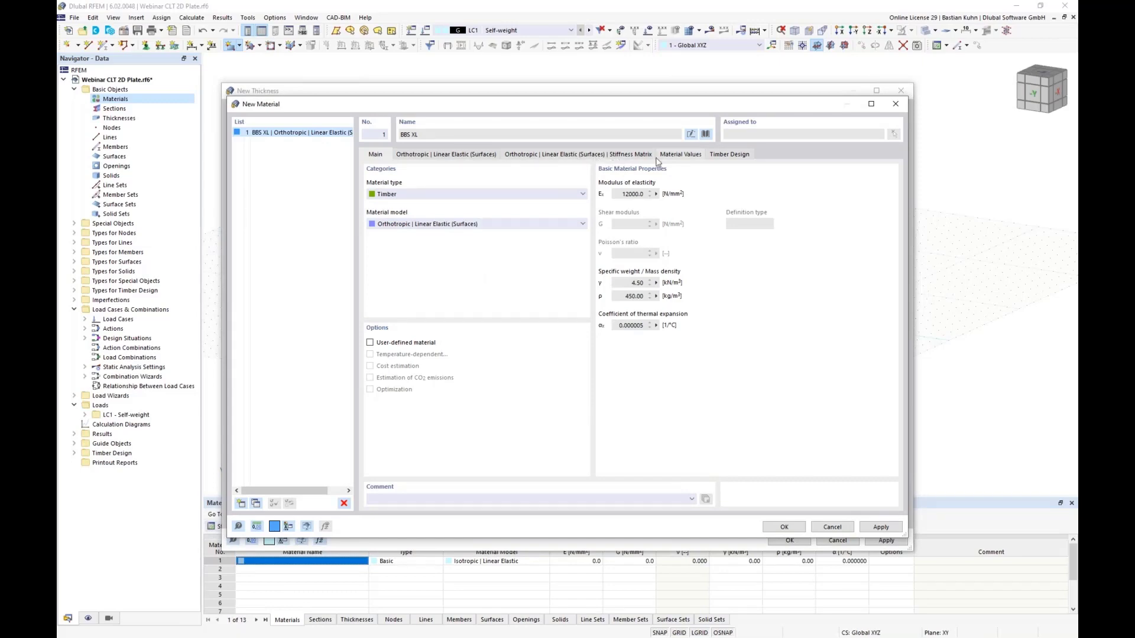
click(673, 156)
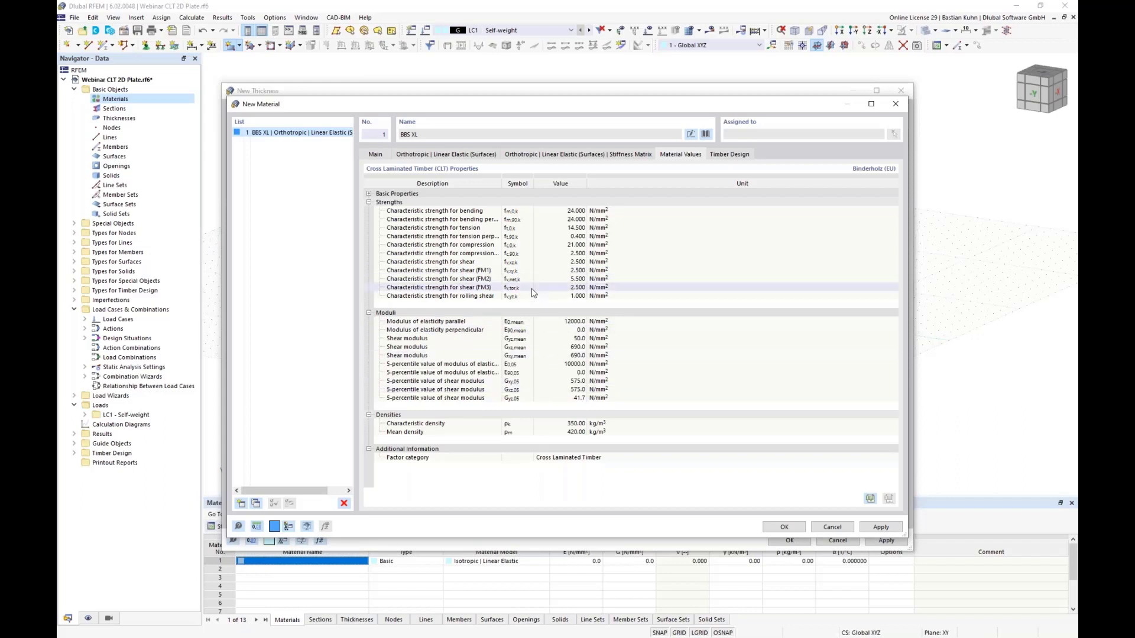
Step: Review the BBS XL strengths, stiffness matrix and orthotropic elasticity parameters, and accept the material for layer 1
click(569, 271)
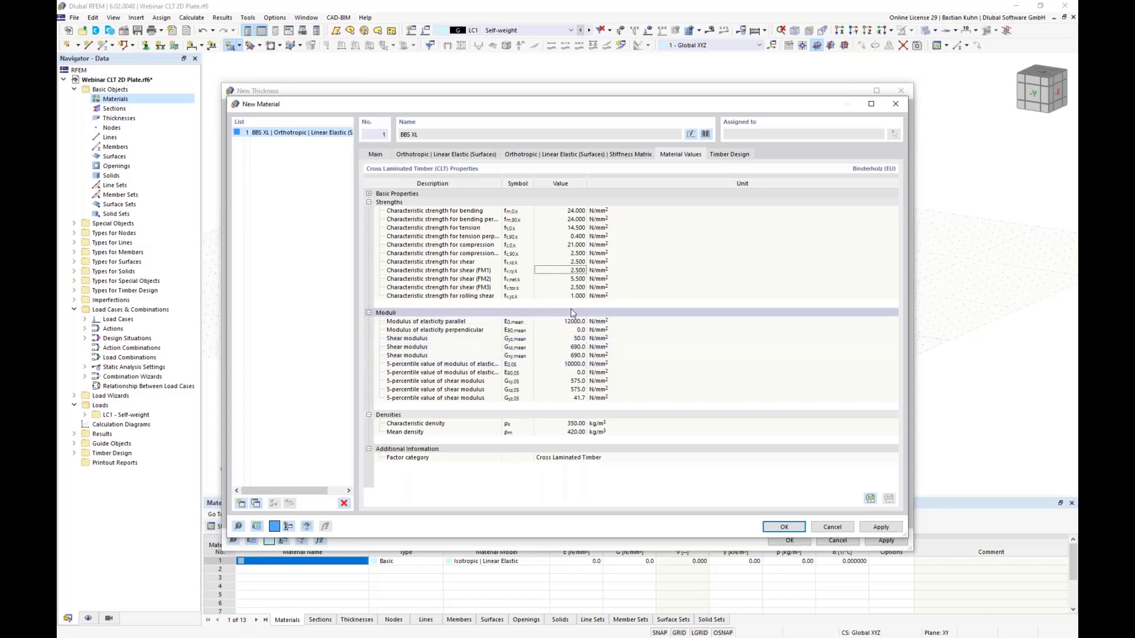
click(566, 154)
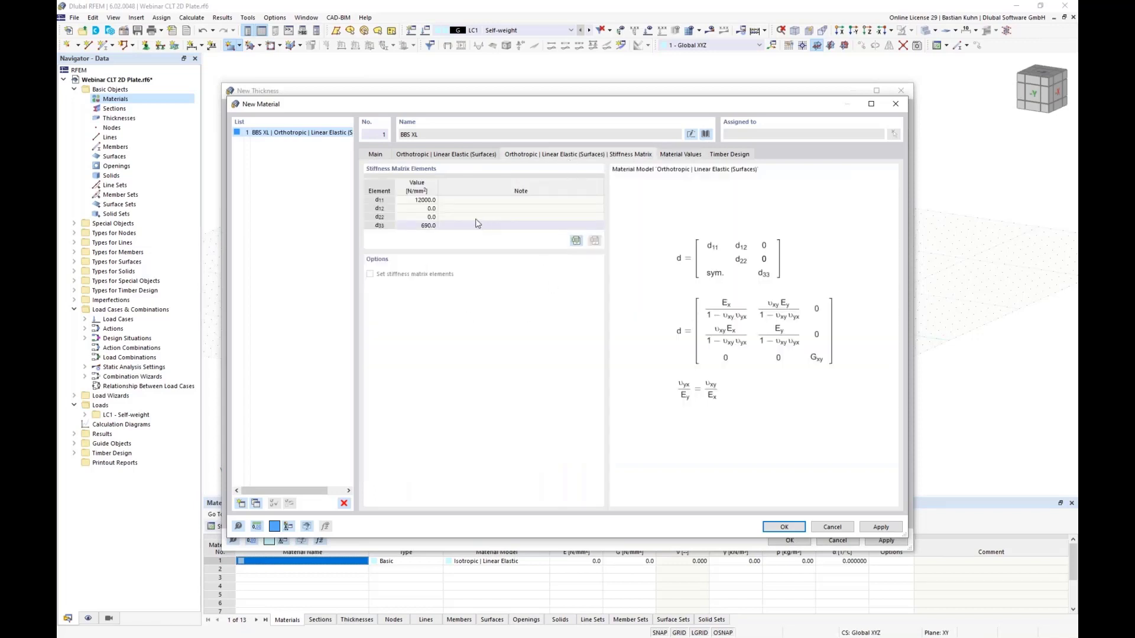
click(443, 155)
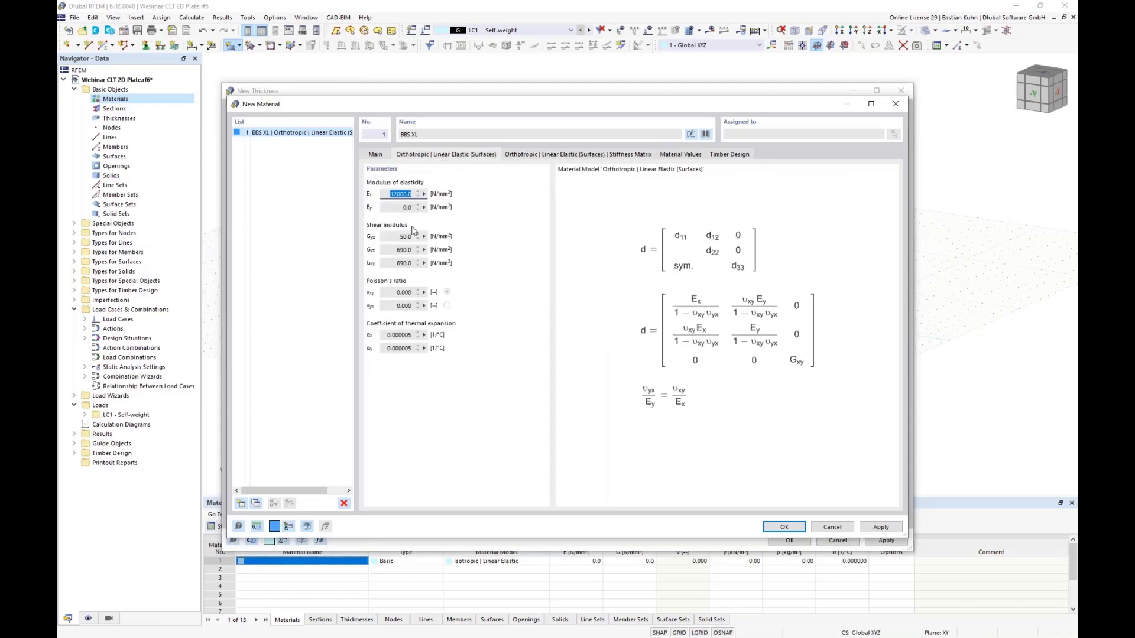
double_click(389, 195)
click(780, 529)
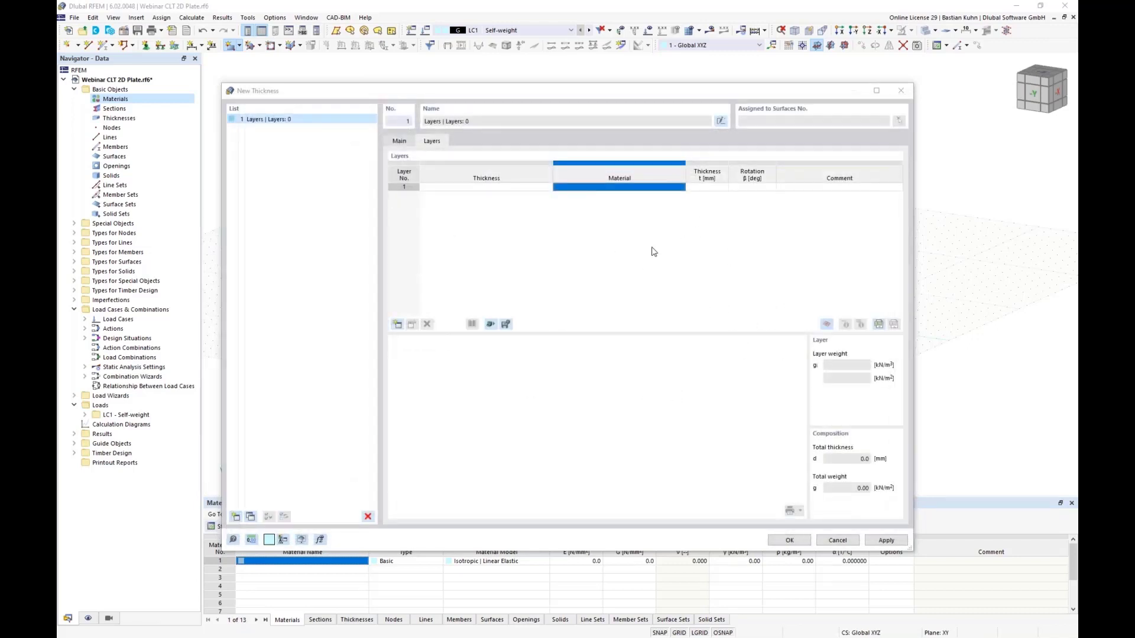
Step: Define five layers in the thickness, each 35 mm thick
click(703, 186)
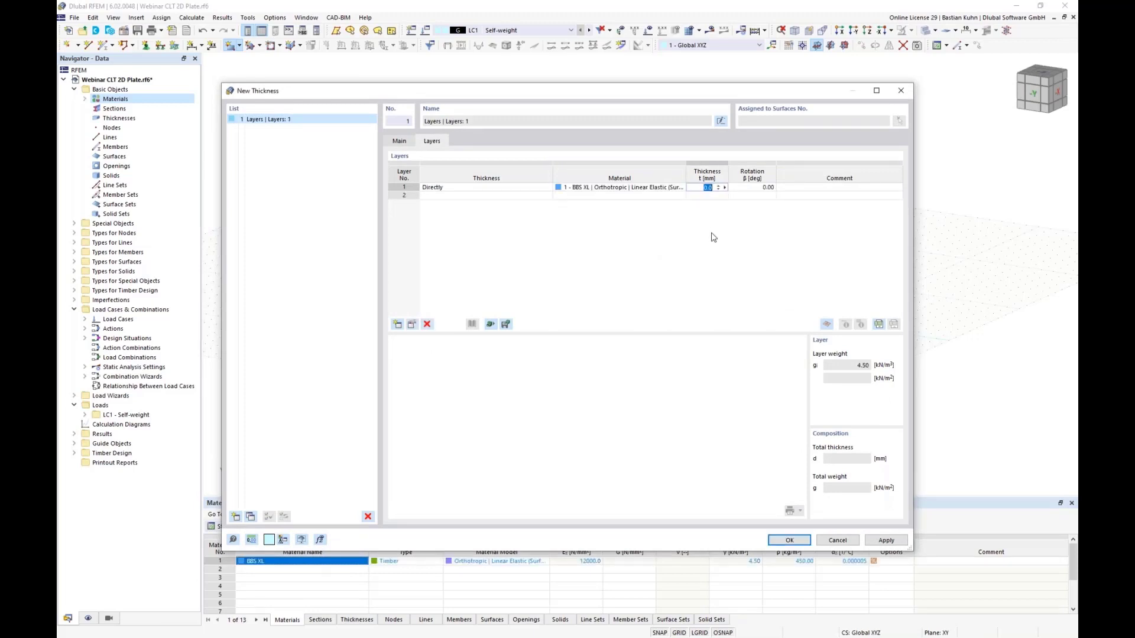
text(35)
key(Return)
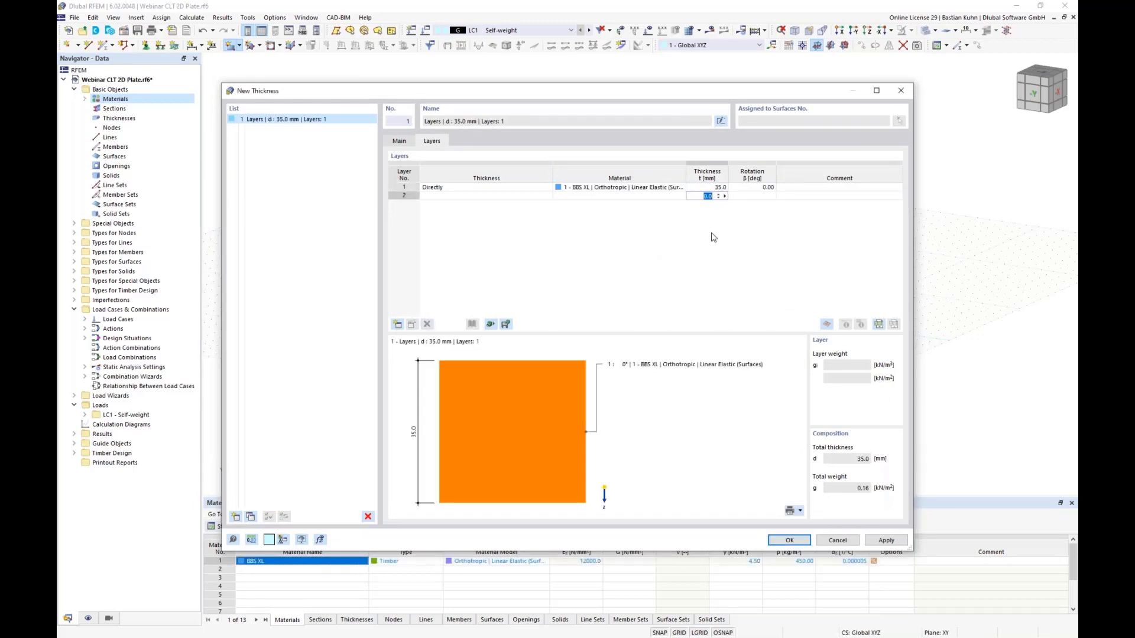
text(35)
key(Return)
text(35)
key(Return)
text(35)
key(Return)
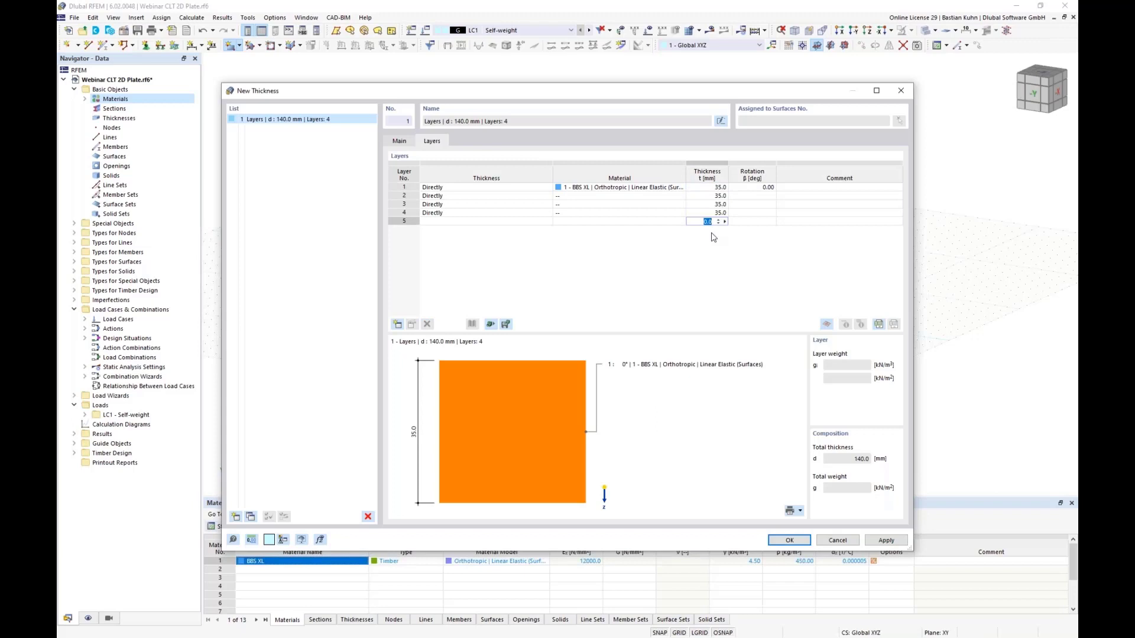
text(35)
key(Return)
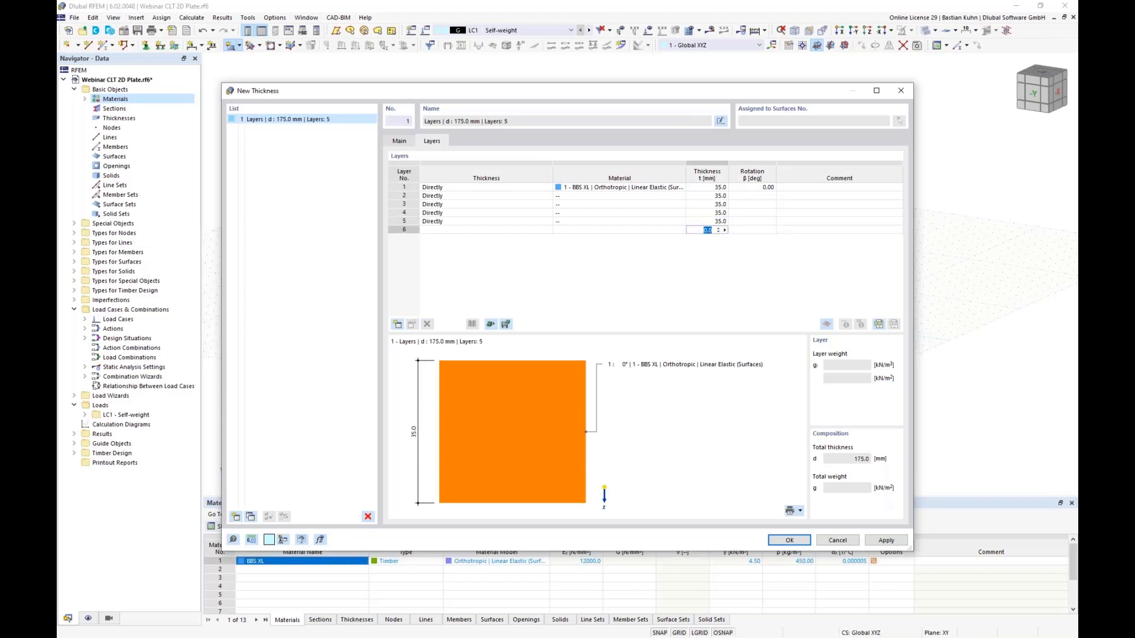
Step: Assign the existing BBS XL orthotropic material to layers 2 through 5
click(655, 197)
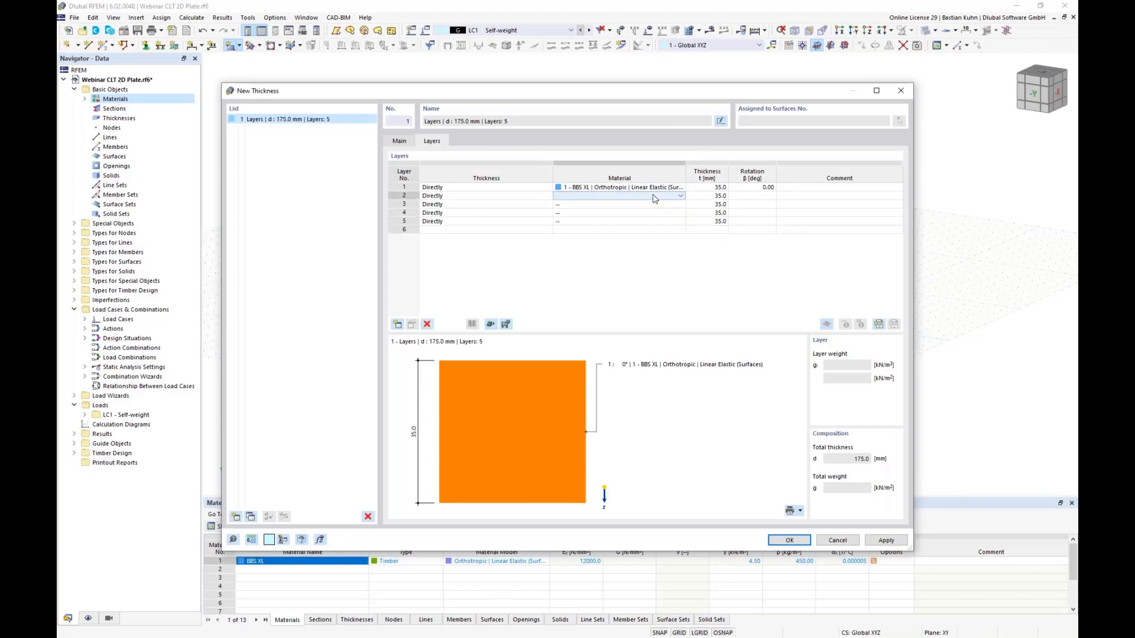
key(Return)
key(Return)
key(Return)
key(Return)
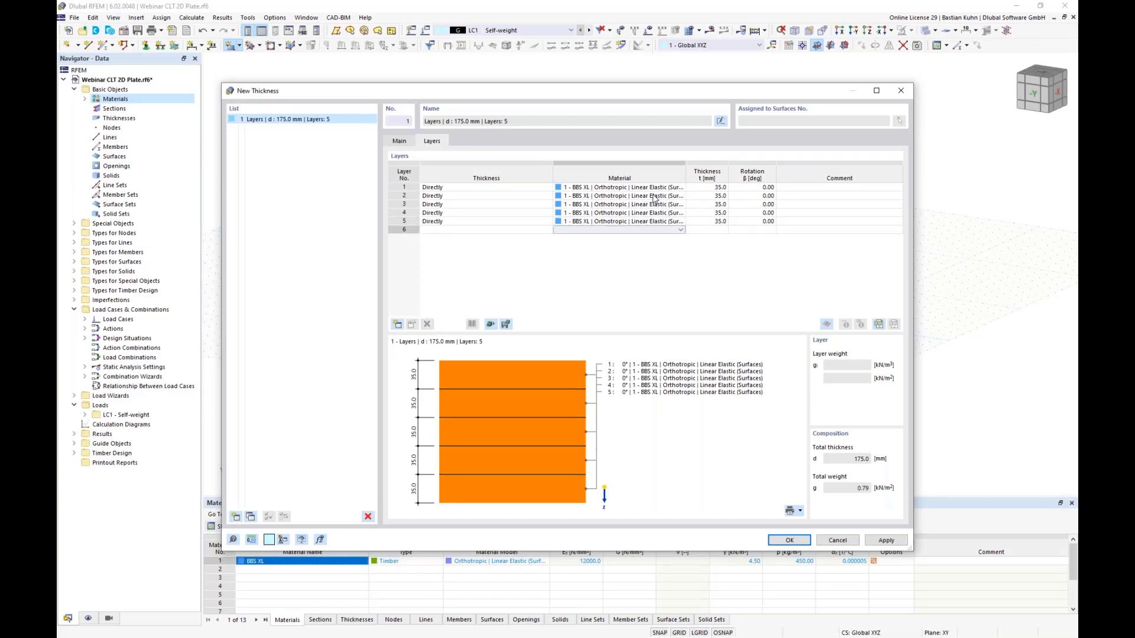
Step: Set the rotation of layers 2 and 4 to 90 degrees
click(752, 195)
click(763, 196)
click(760, 212)
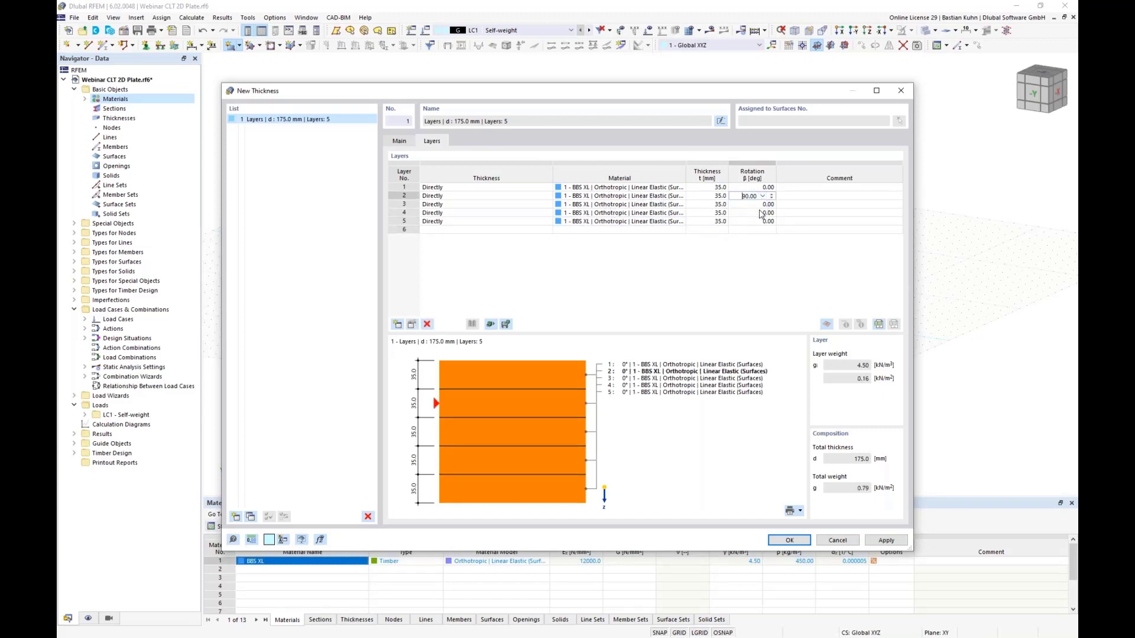
click(751, 213)
click(763, 212)
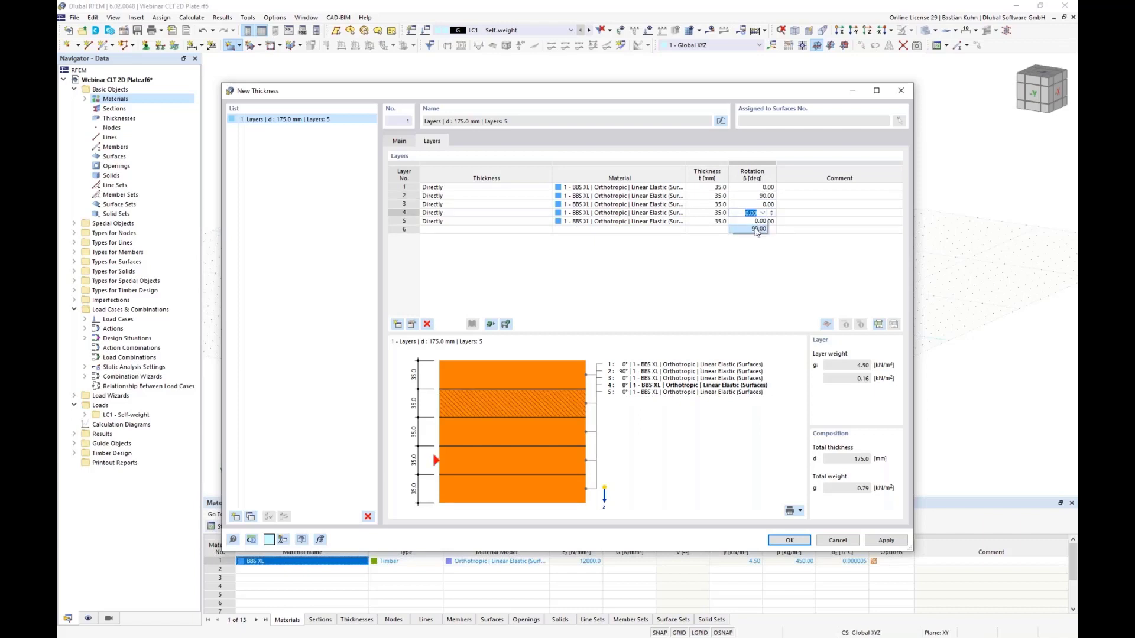
click(757, 226)
Step: Create a second material for layer 2 and load Binderholz BBS XL from the material library
click(670, 197)
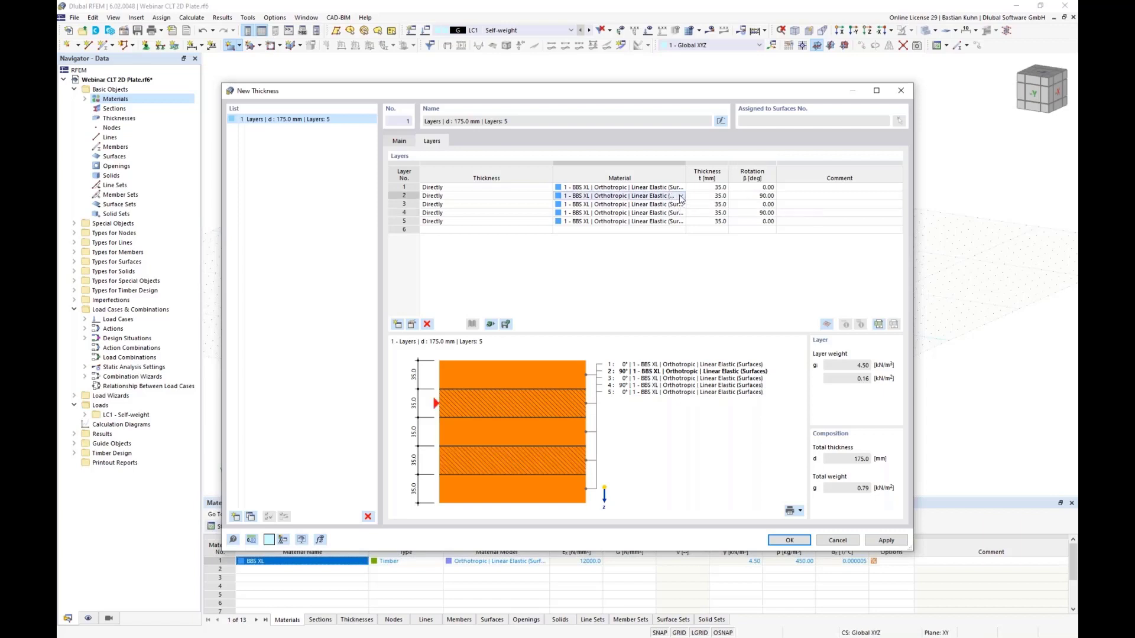
click(681, 196)
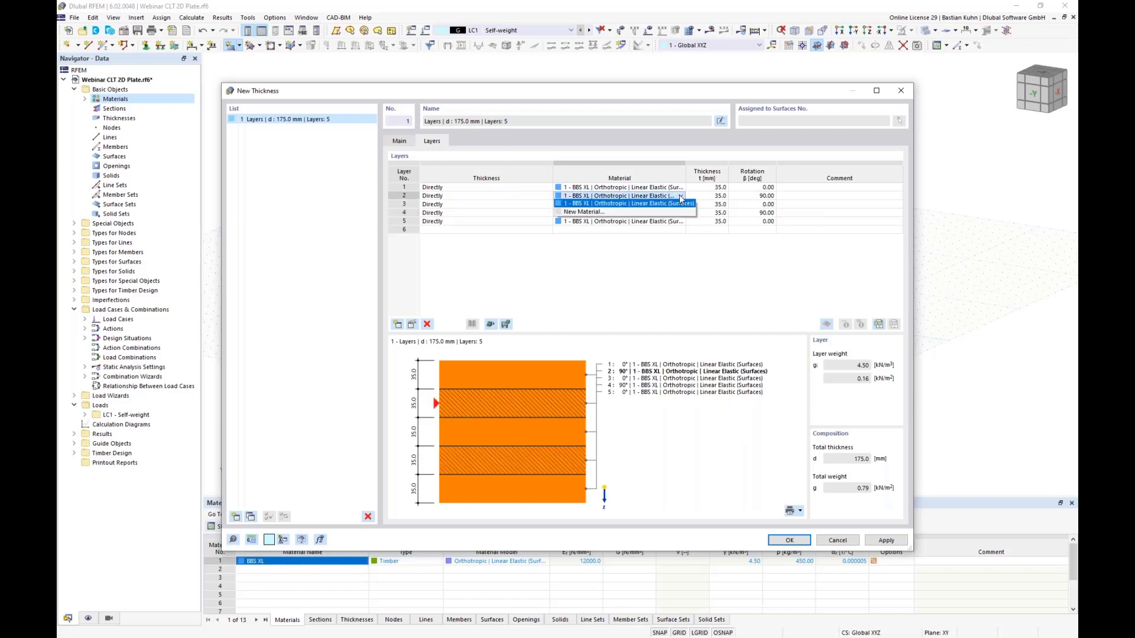
click(653, 217)
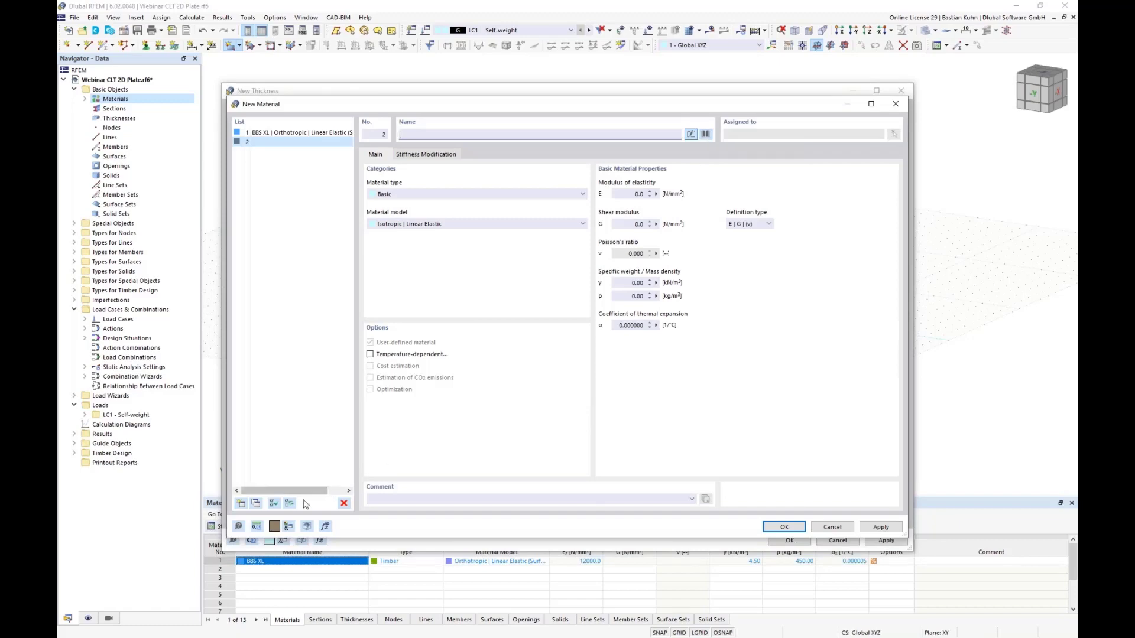
click(705, 135)
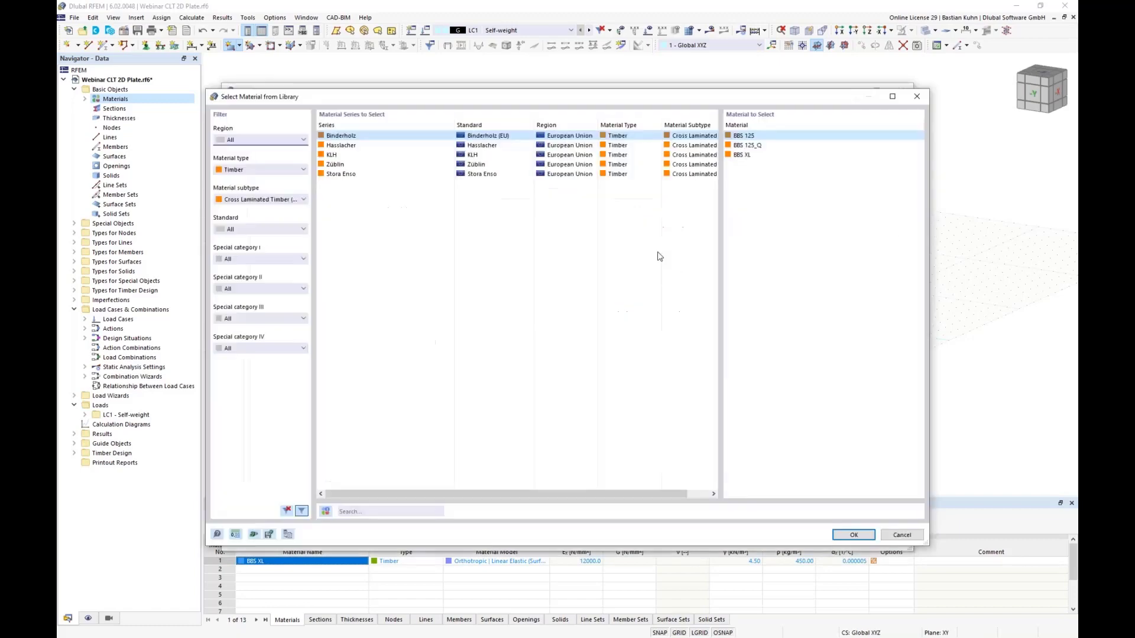
click(741, 154)
click(851, 536)
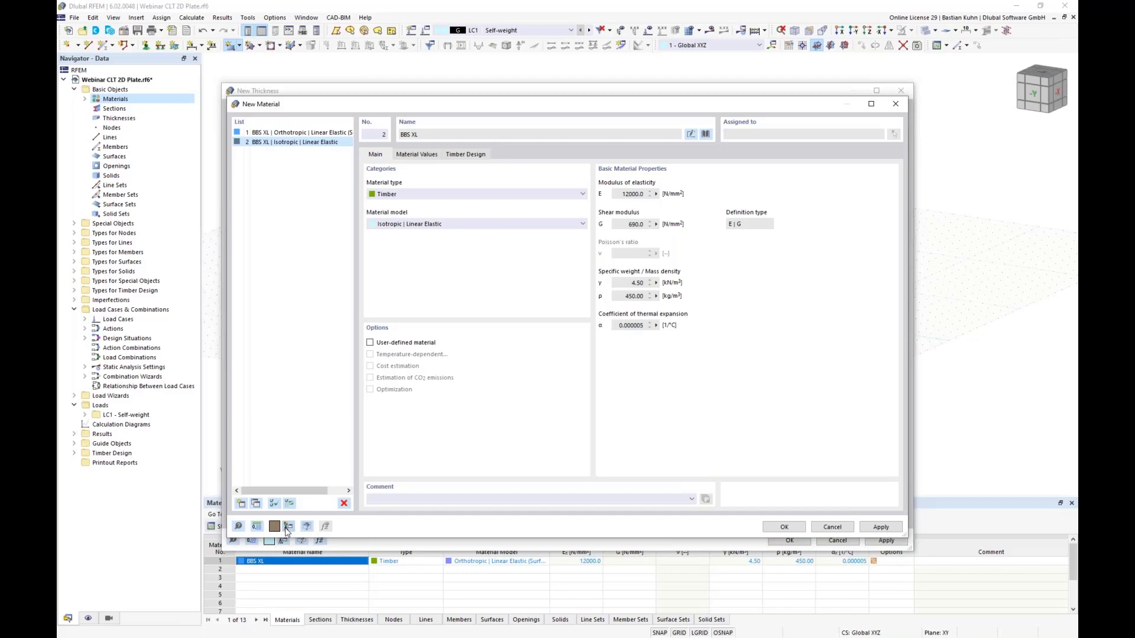
Step: Change the display color of material 2 to red
click(281, 532)
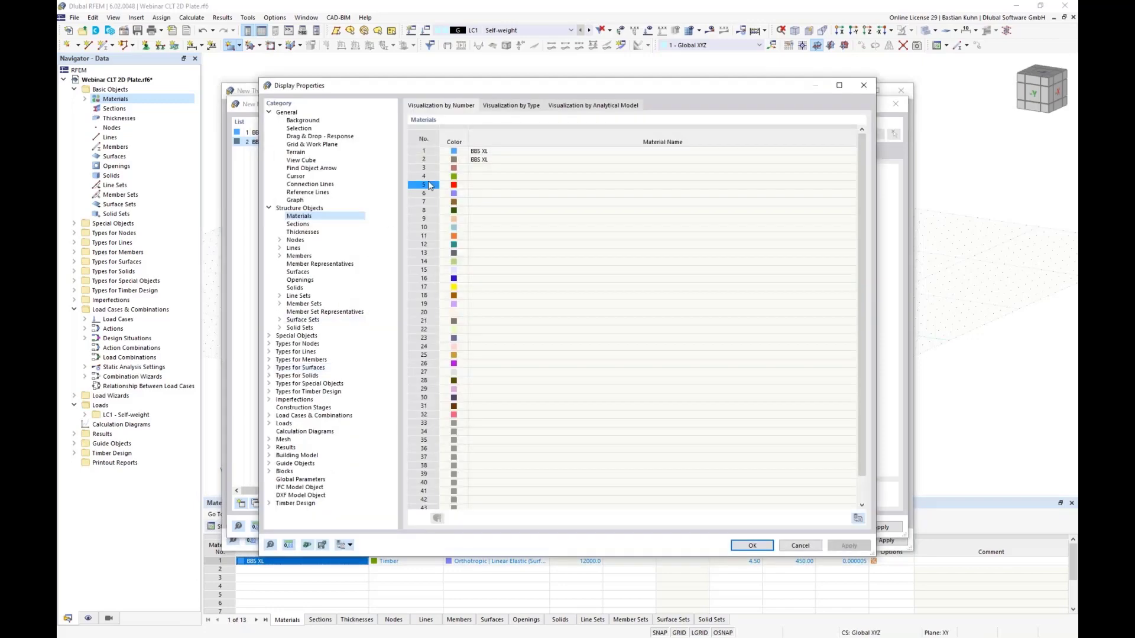
click(455, 161)
click(455, 166)
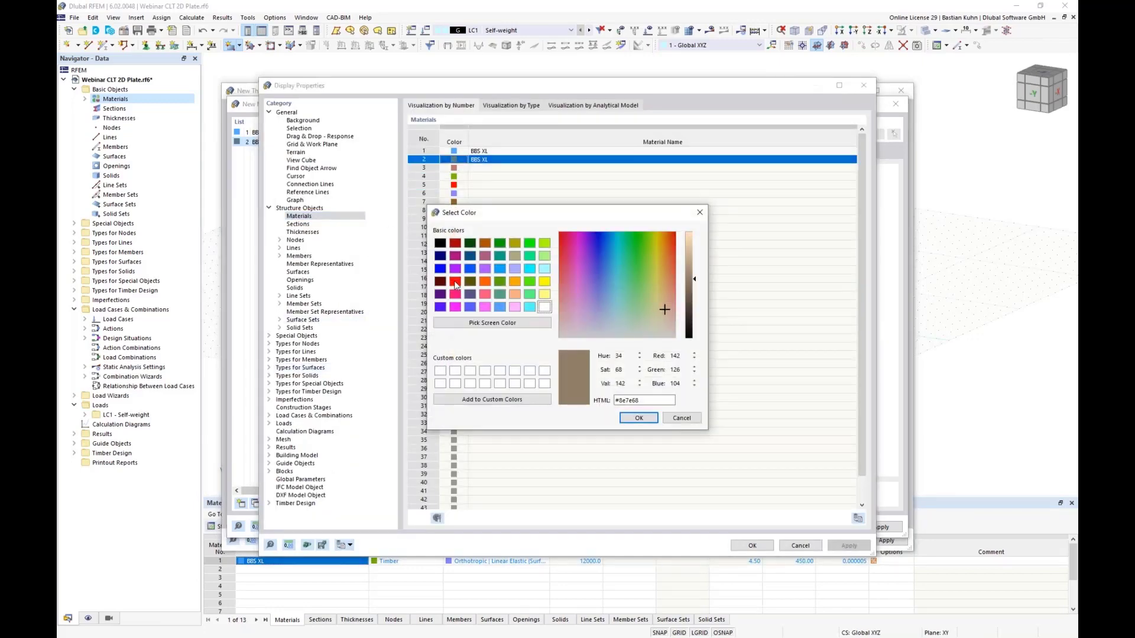
click(455, 281)
click(637, 418)
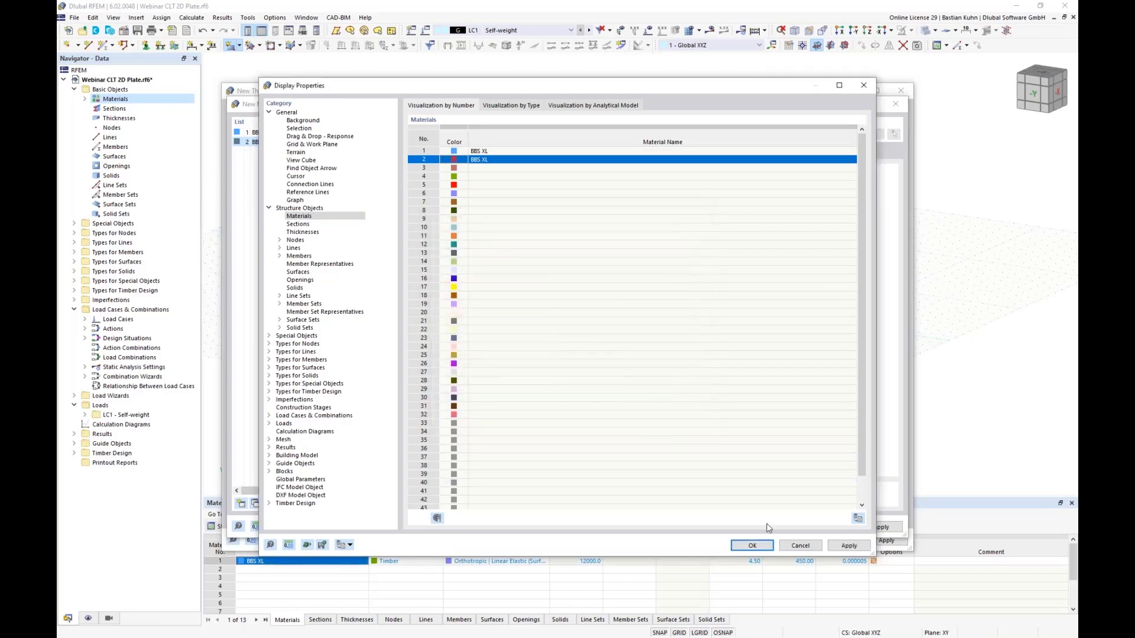
click(763, 547)
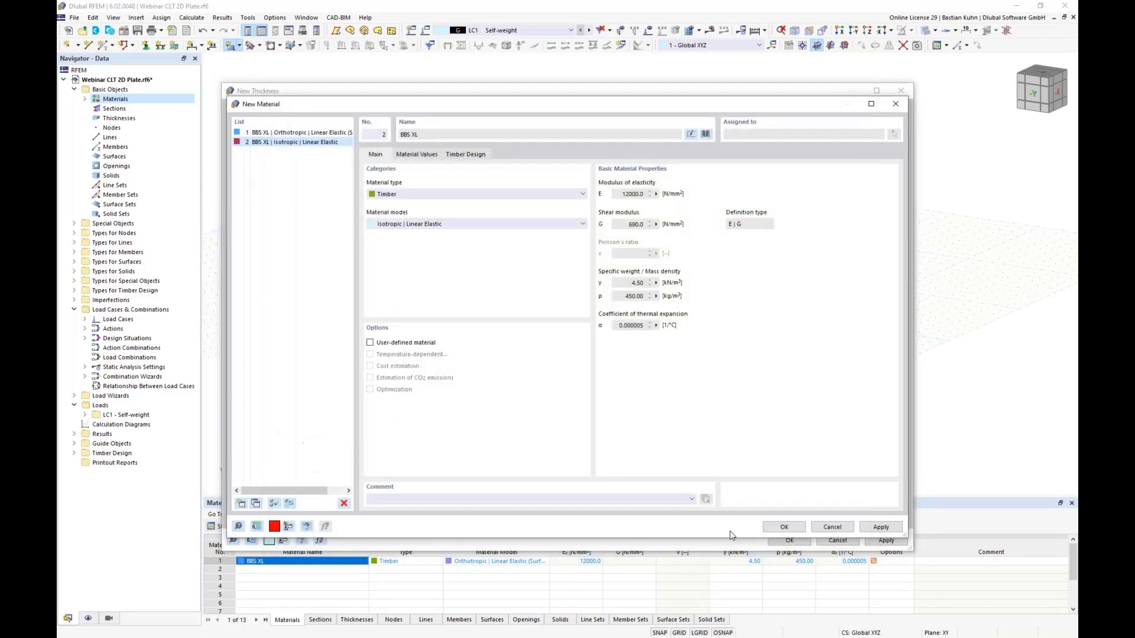
Step: Set material 2 to the Orthotropic | Linear Elastic (Surfaces) model, check its material values and accept it
click(542, 229)
click(537, 243)
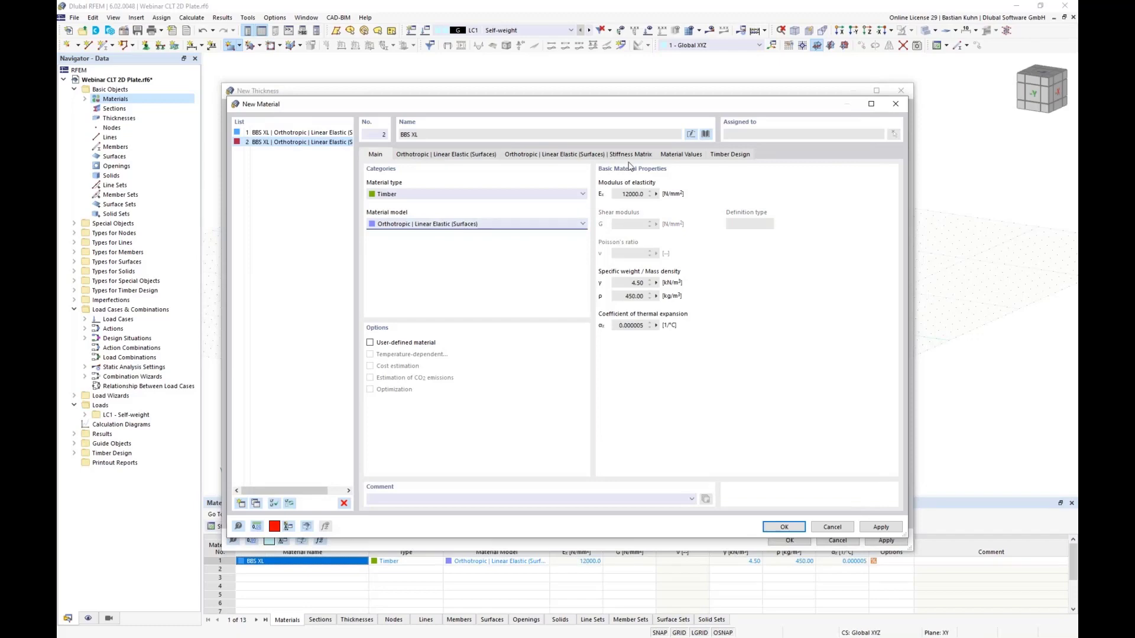
click(663, 154)
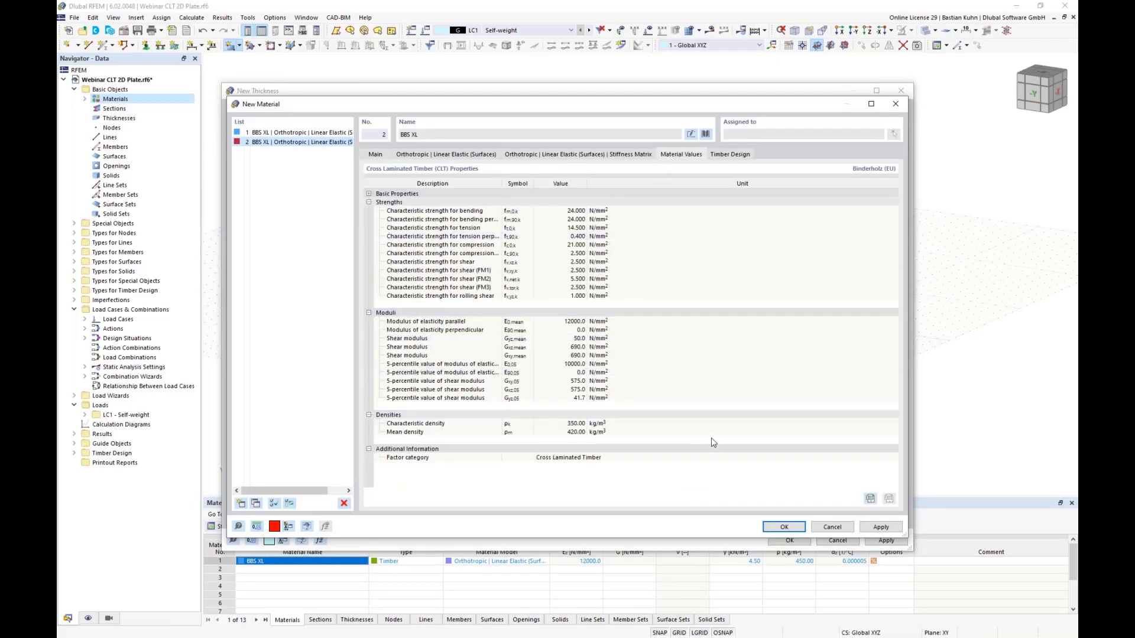
click(784, 527)
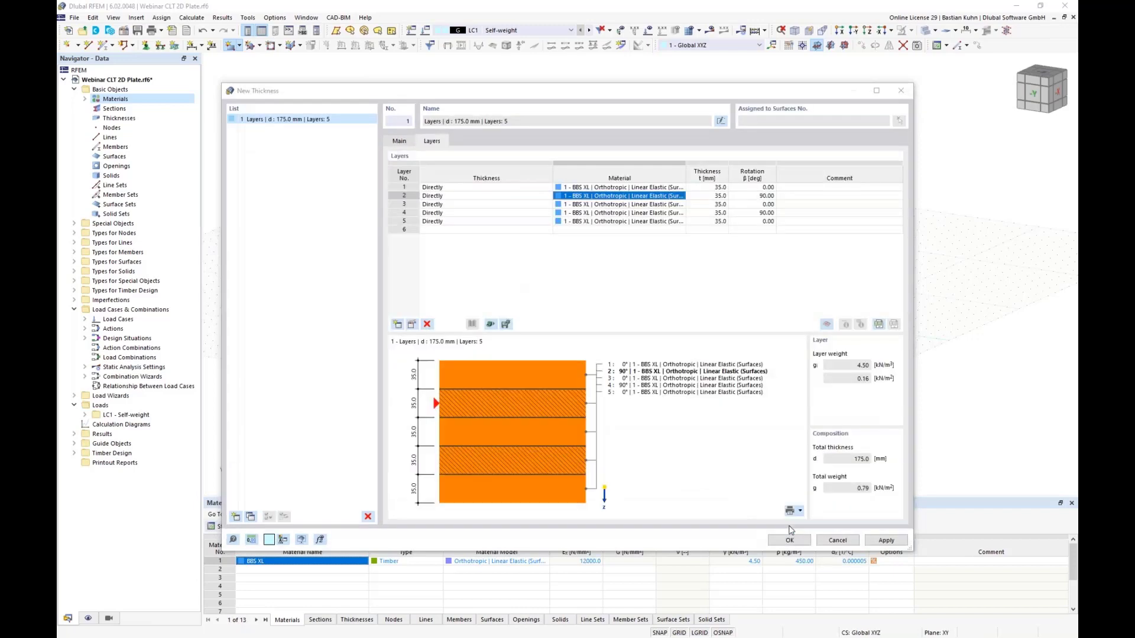
Step: Assign the red material 2, BBS XL, to layer 4
click(647, 213)
click(681, 213)
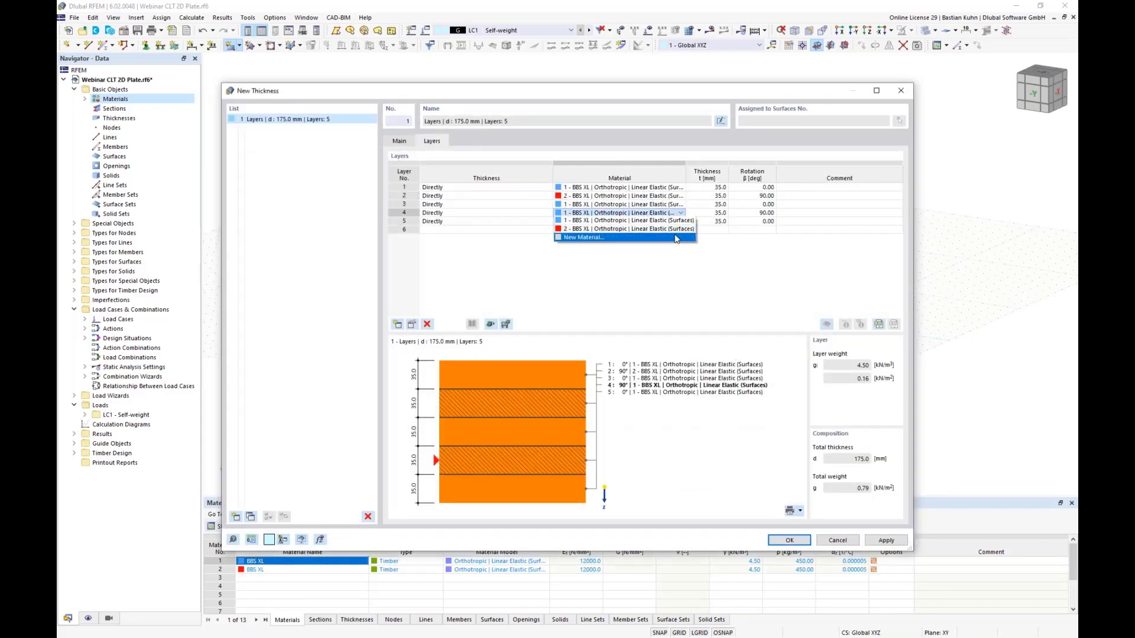
click(614, 233)
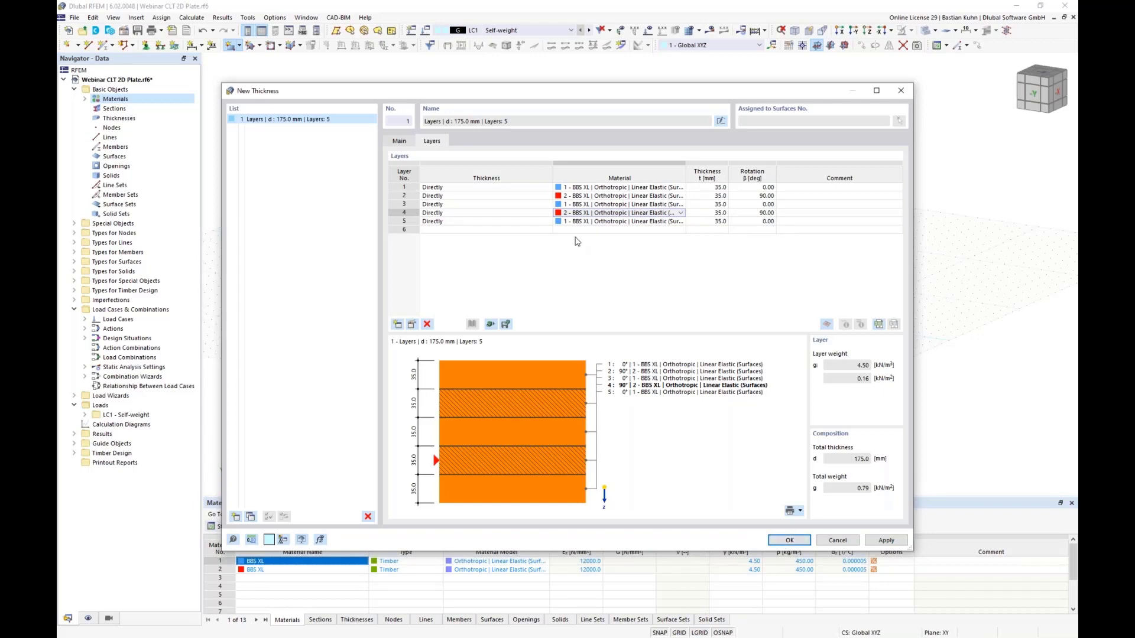
Step: Save the layer composition as a template named Webinar CLT and check the list of saved templates
click(507, 325)
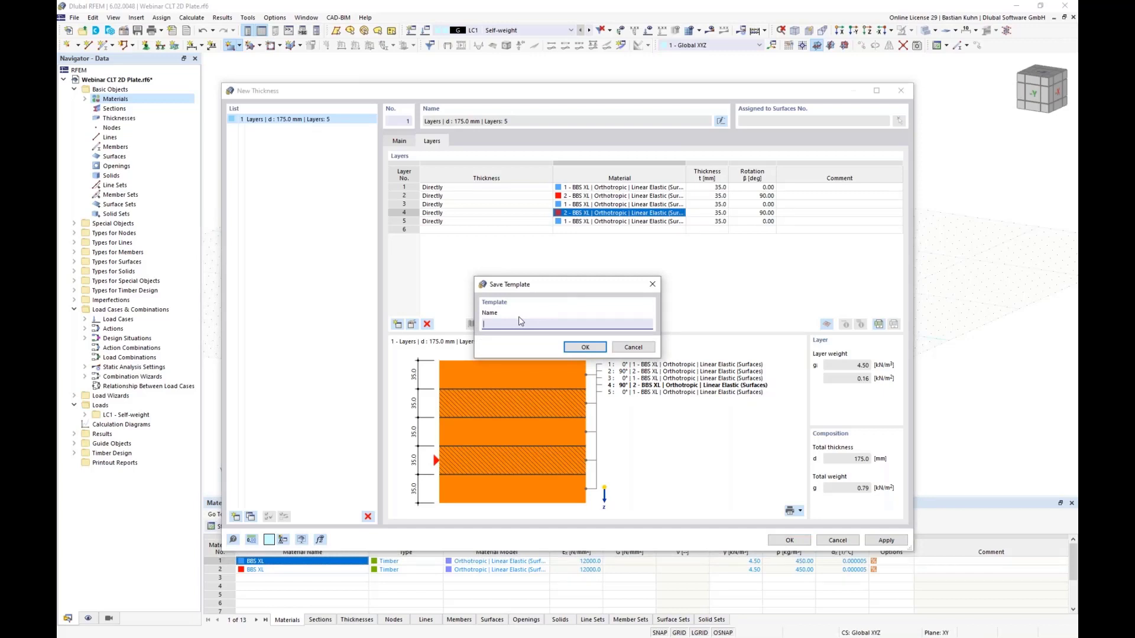
text(Webinar CLT)
click(585, 347)
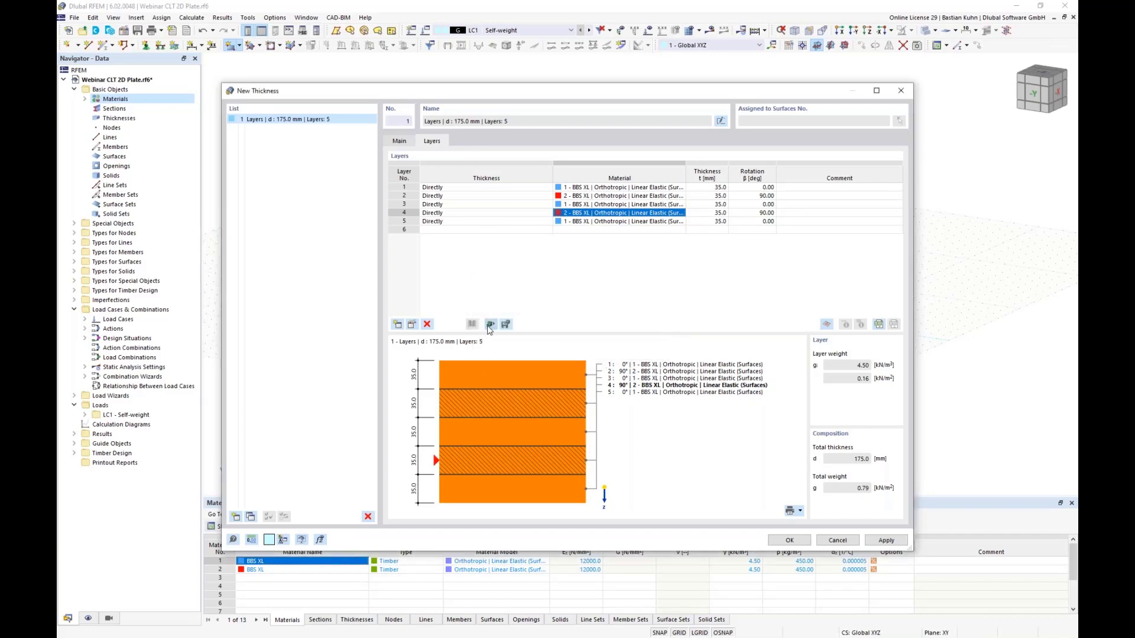
click(490, 324)
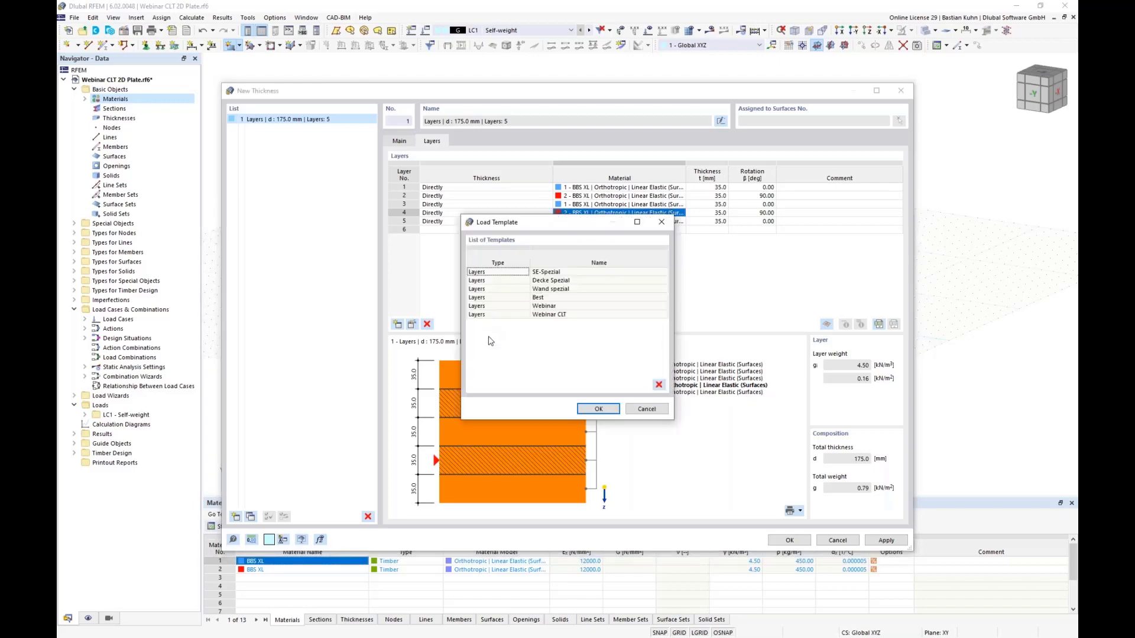
click(655, 409)
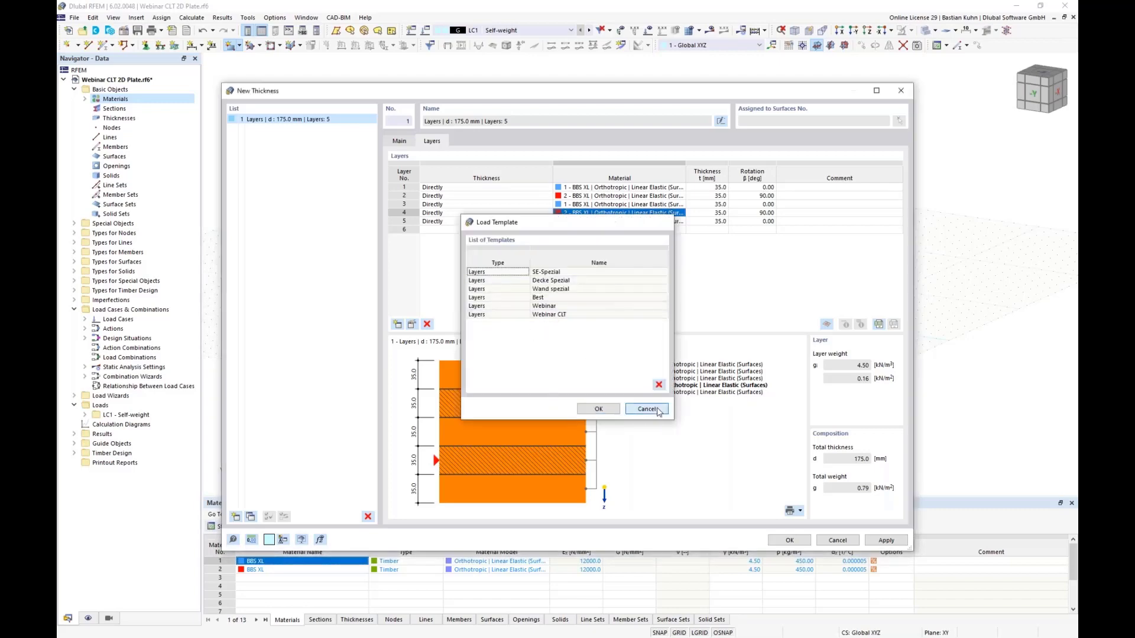
Step: Activate stiffness reduction for the layered thickness and open its settings
click(400, 141)
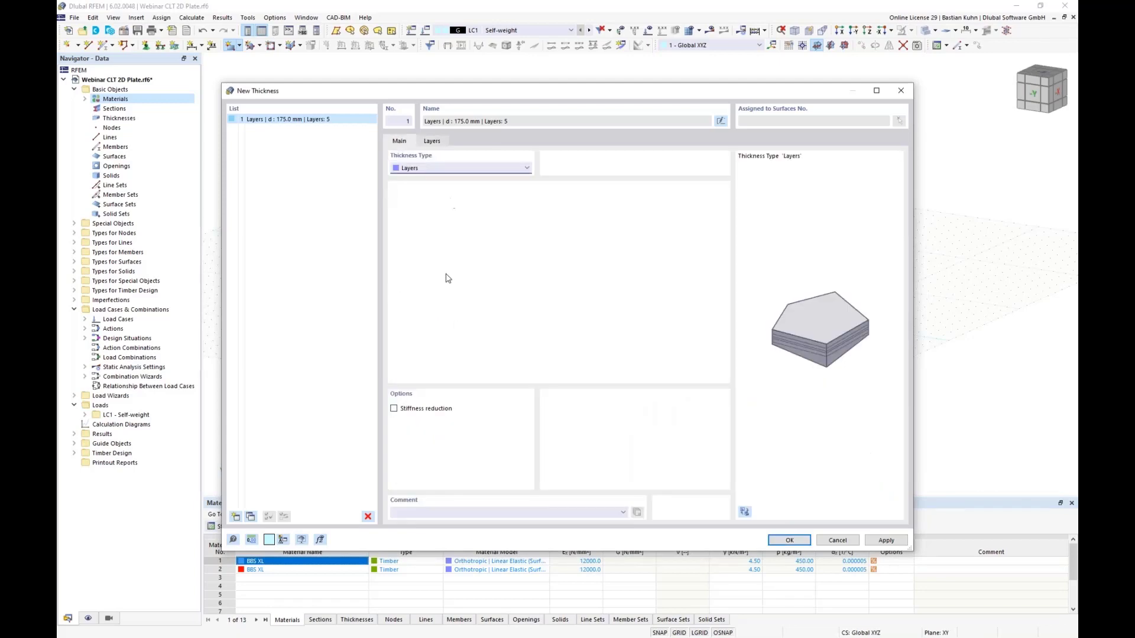
click(393, 408)
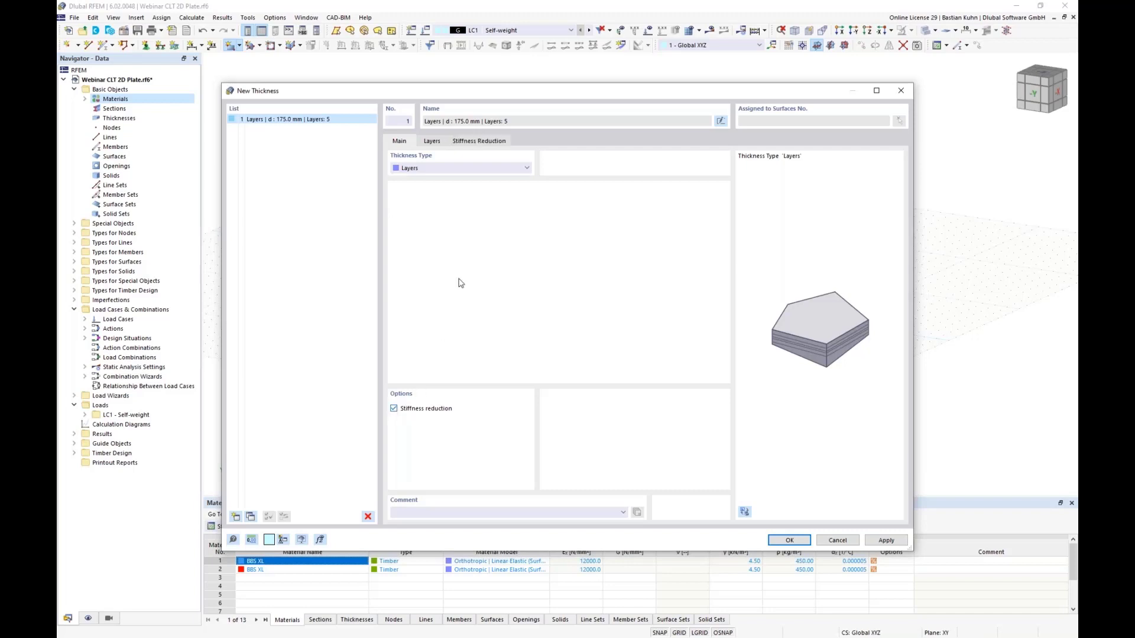
click(490, 141)
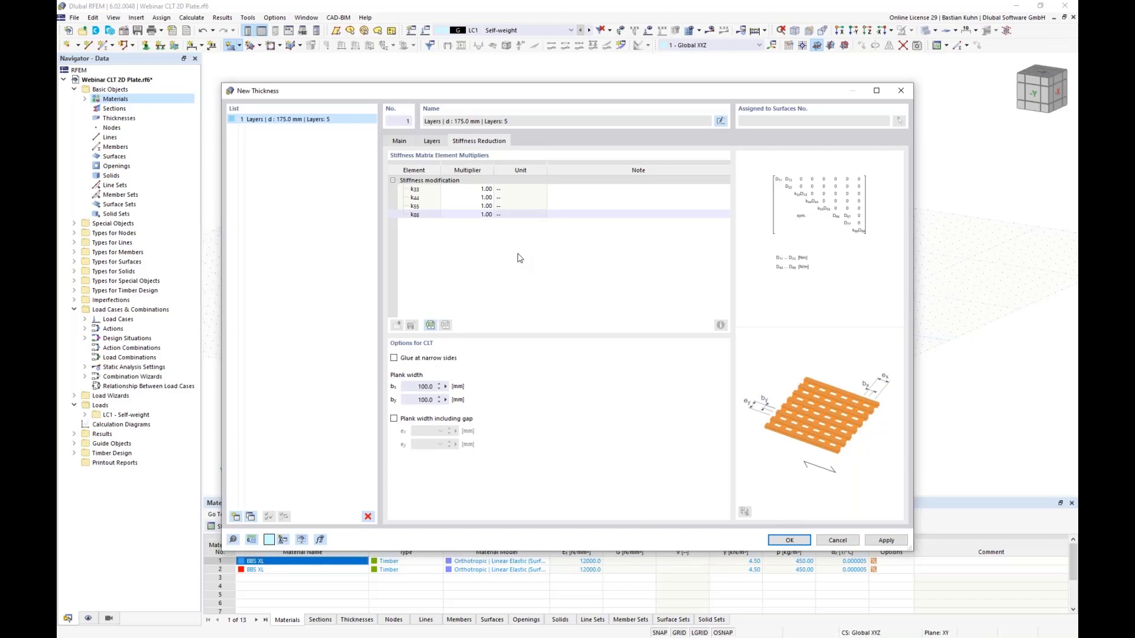
Step: Set the stiffness multipliers k33 to 0.67 and k88 to 0.50, and enable glue at narrow sides
click(471, 189)
text(0.)
text(67)
click(473, 213)
text(0,5)
click(464, 189)
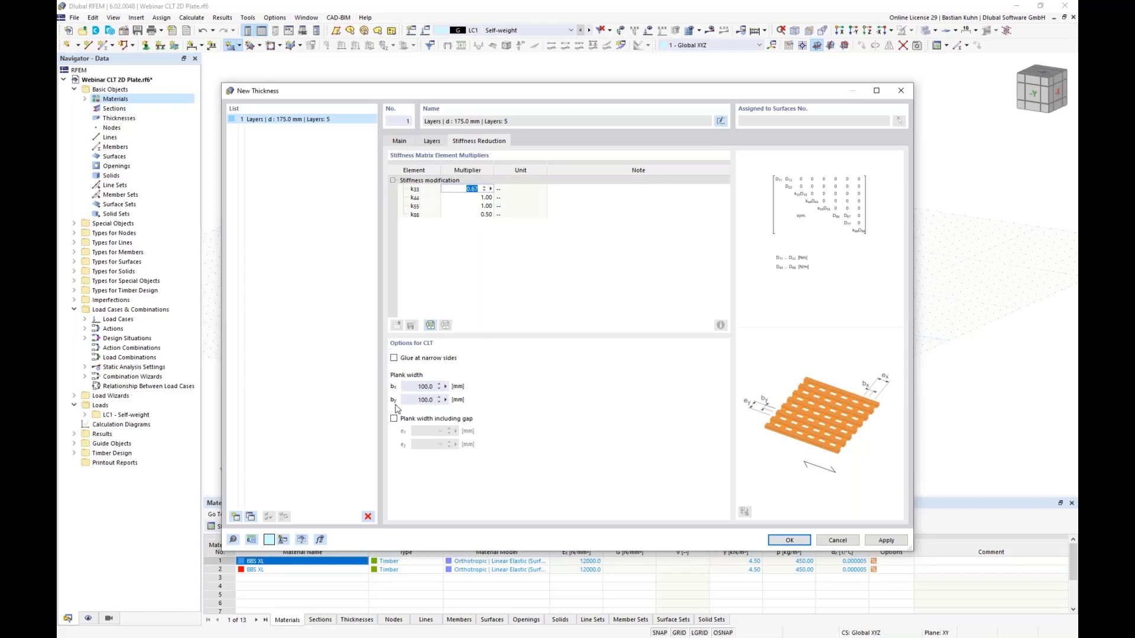
click(394, 358)
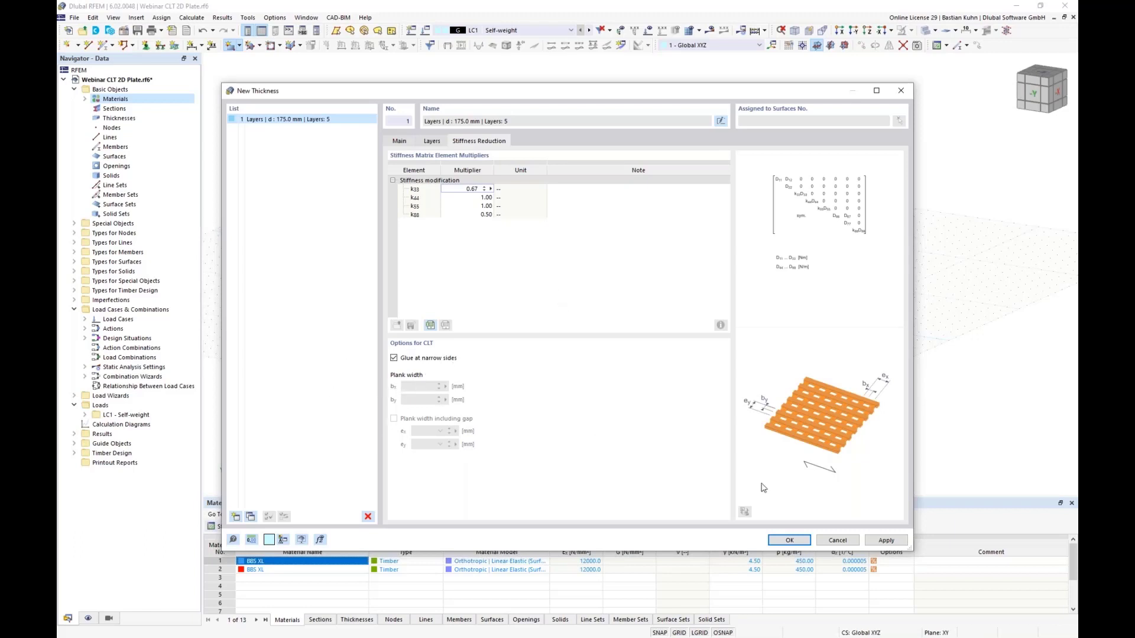
Step: Accept the new thickness and draw a rectangular surface from the origin to the corner at X 55 m, Y 4 m
click(785, 540)
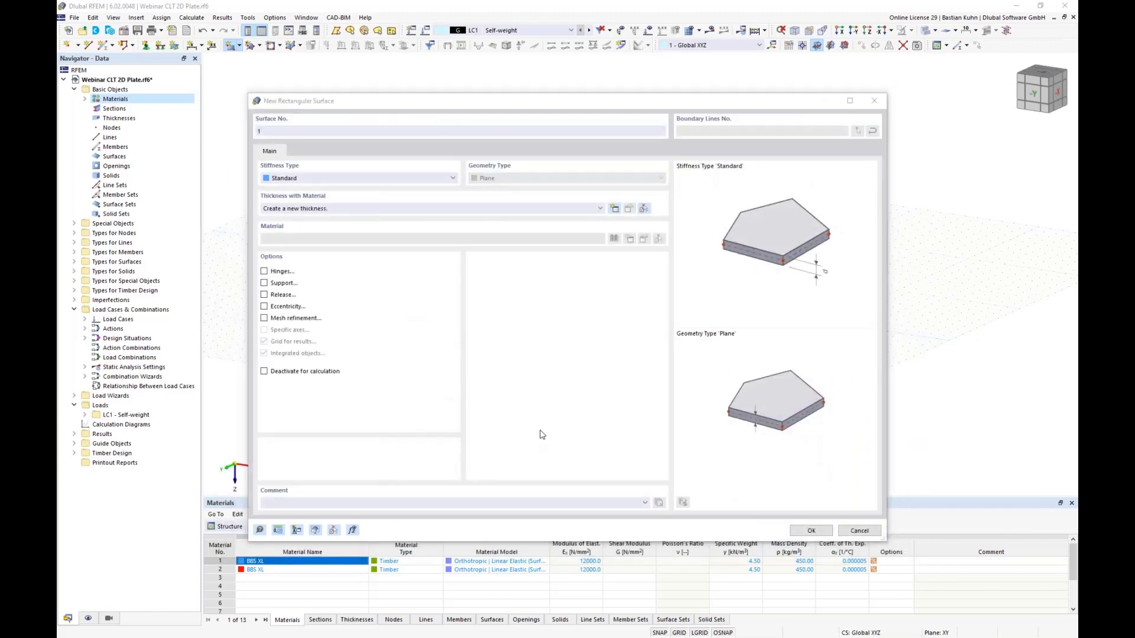
click(811, 530)
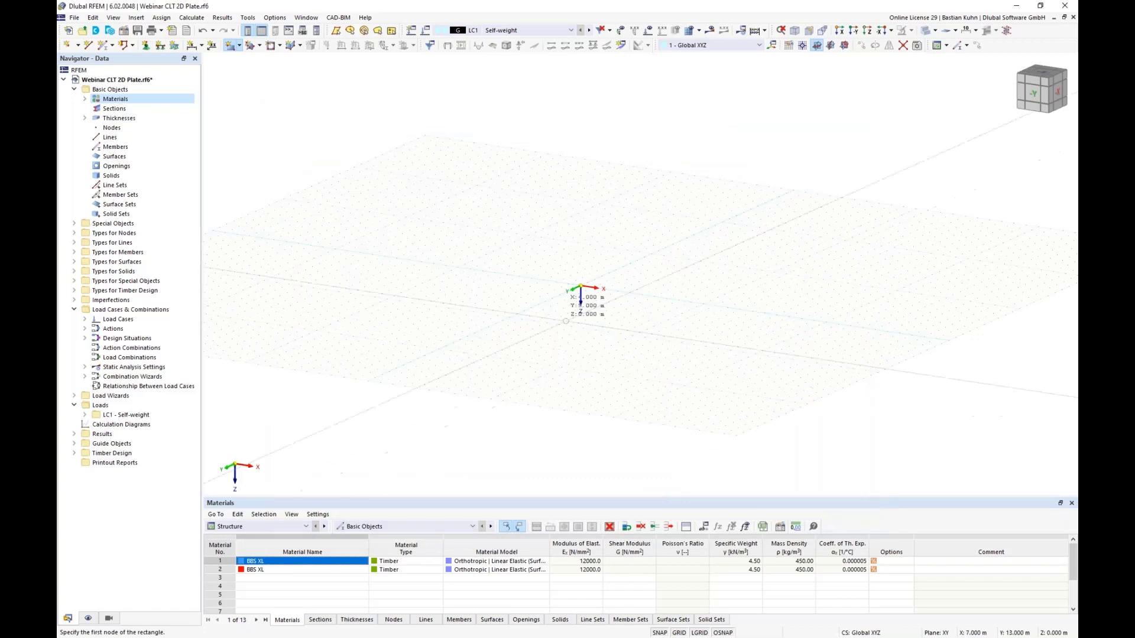
scroll(594, 278, up, 2)
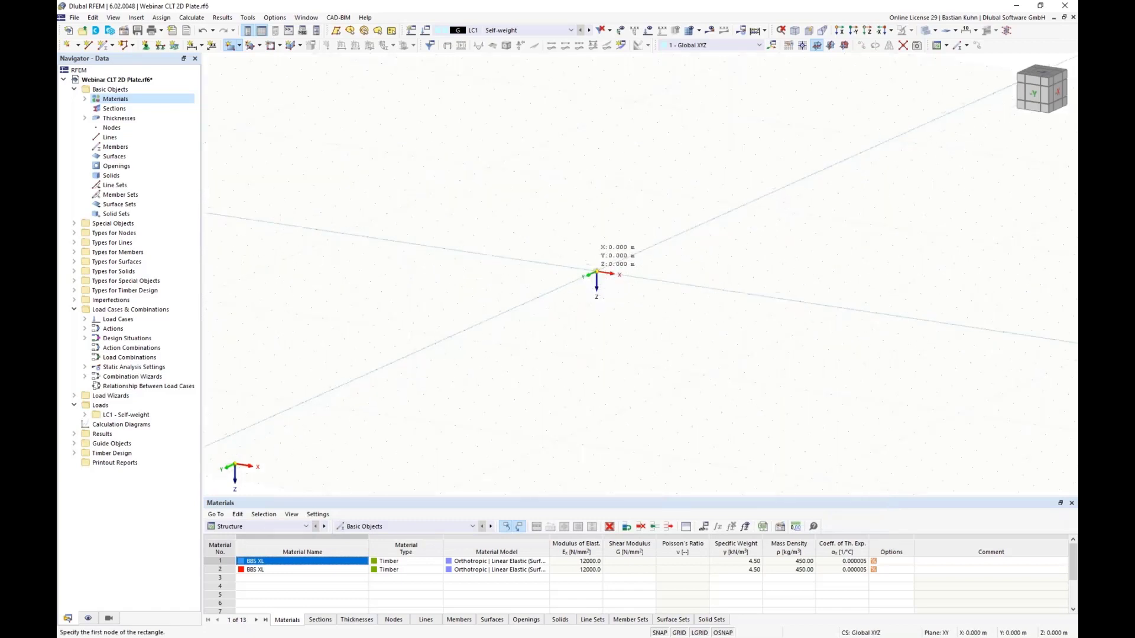
click(597, 272)
scroll(635, 305, down, 4)
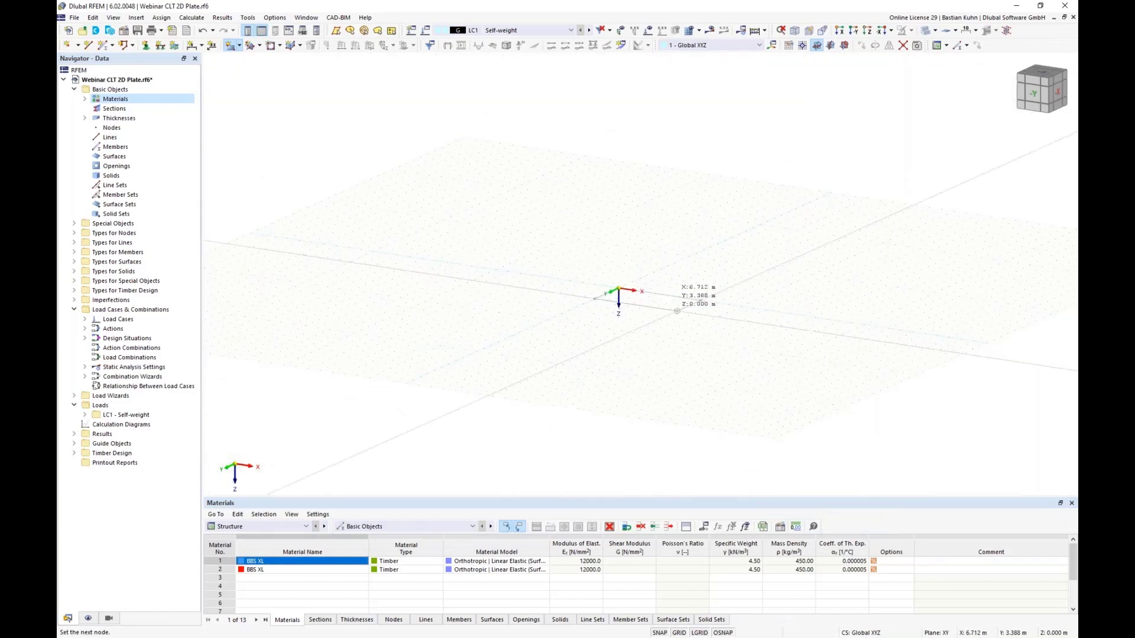
middle_drag(675, 312, 473, 285)
scroll(482, 287, down, 2)
scroll(671, 299, up, 4)
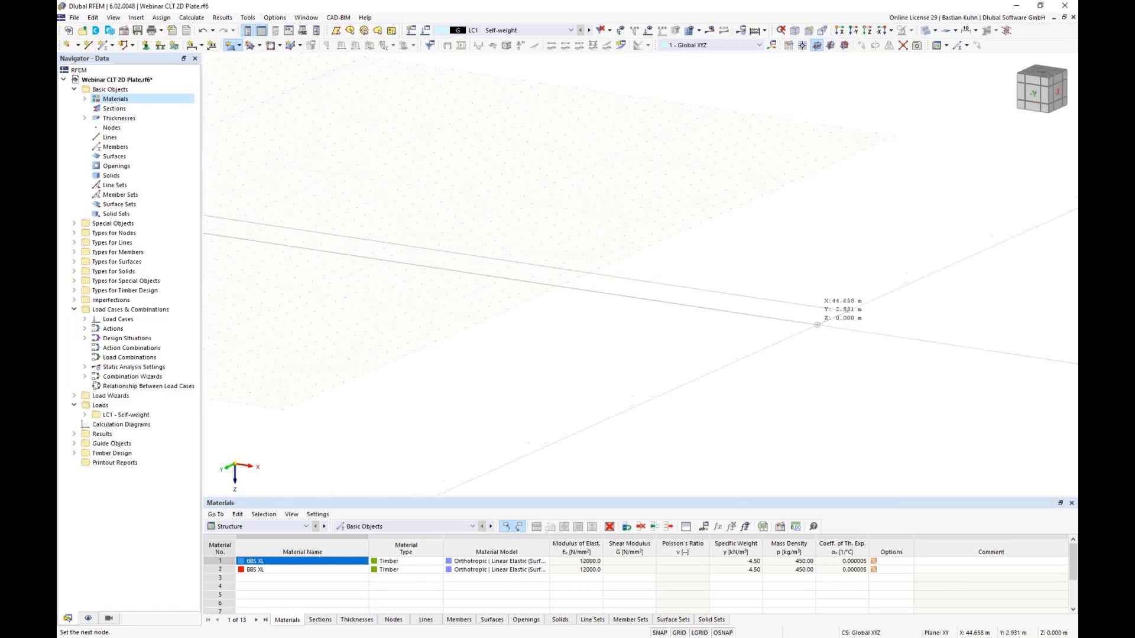
scroll(824, 308, down, 2)
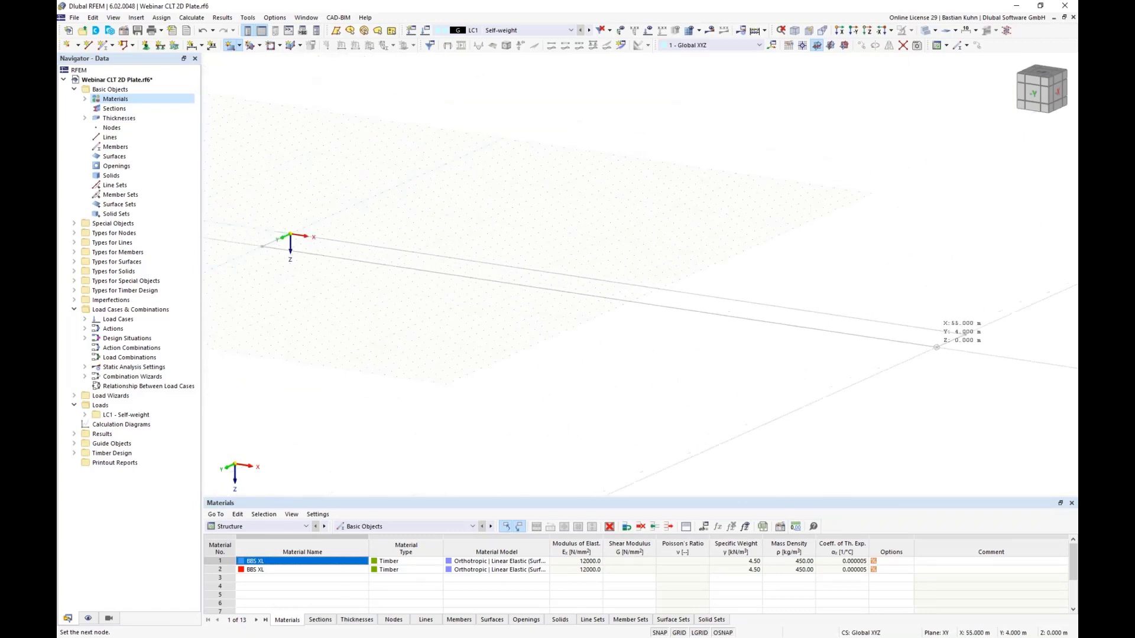
click(936, 346)
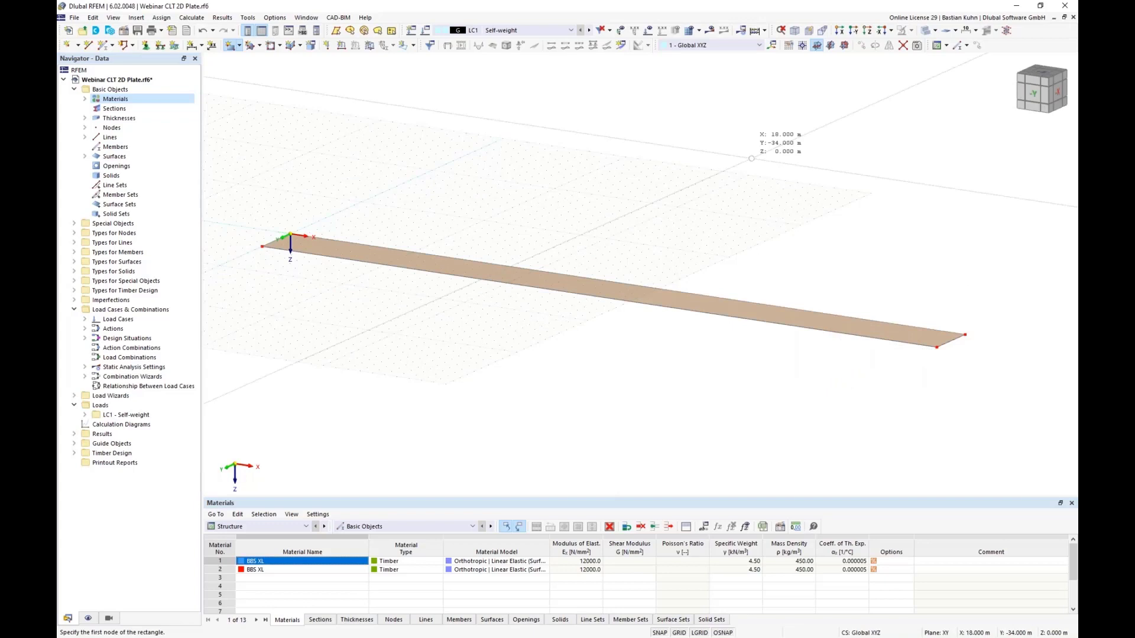
key(Escape)
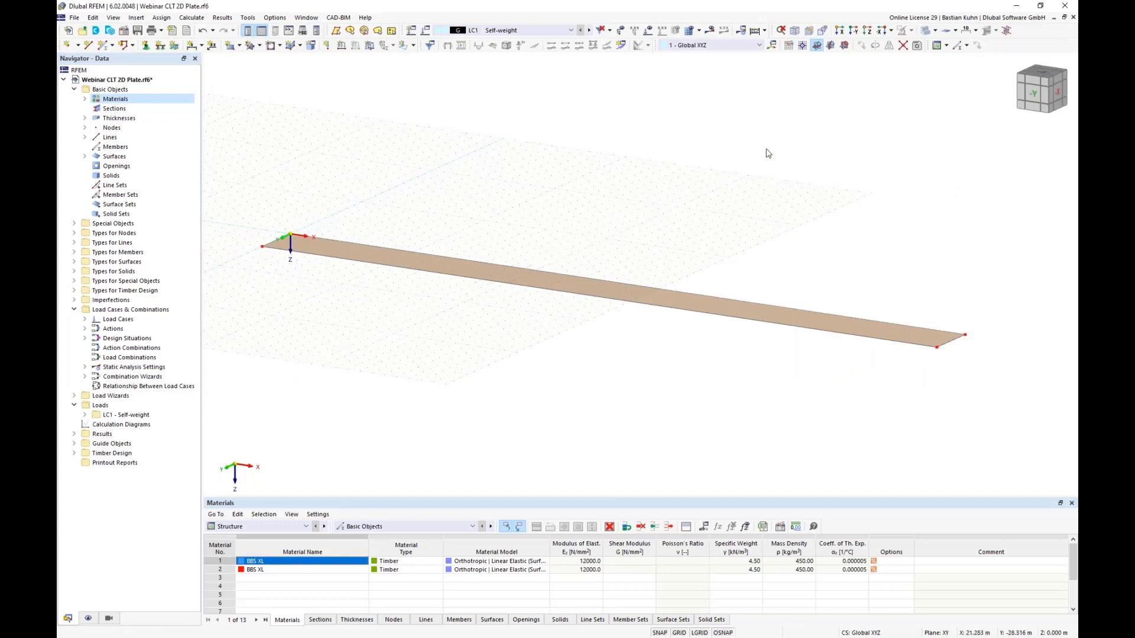
Step: In plan view, set the Y coordinate of the two nodes on the long edge away from the origin to 3.5 m
click(864, 36)
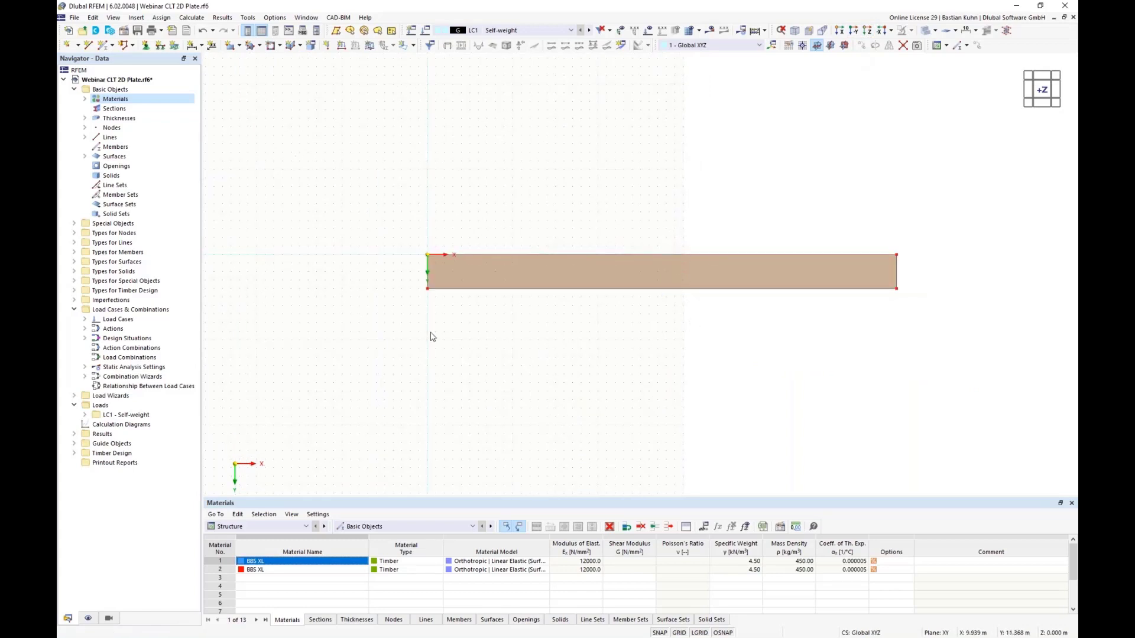
drag(406, 277, 911, 331)
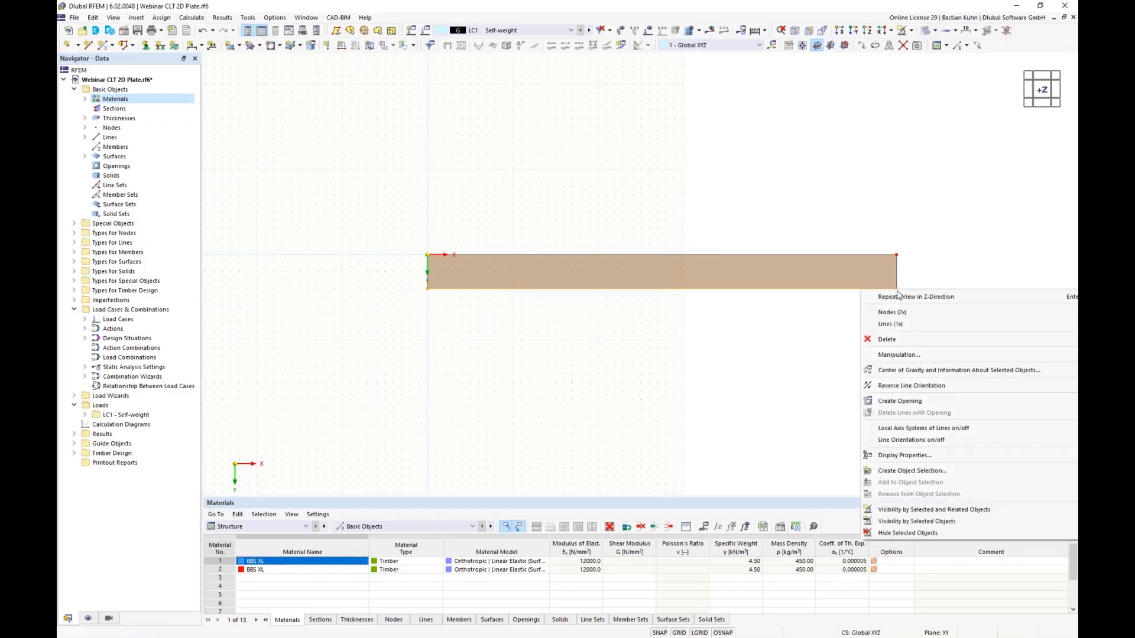
right_click(898, 293)
mouse_move(898, 315)
click(845, 312)
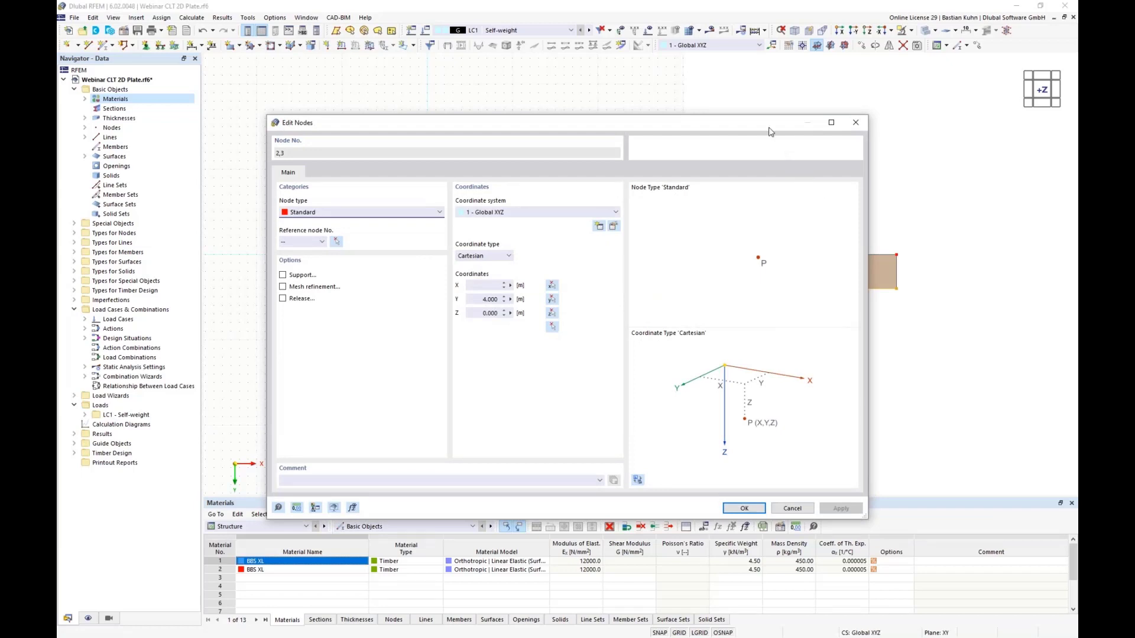
drag(762, 127, 771, 433)
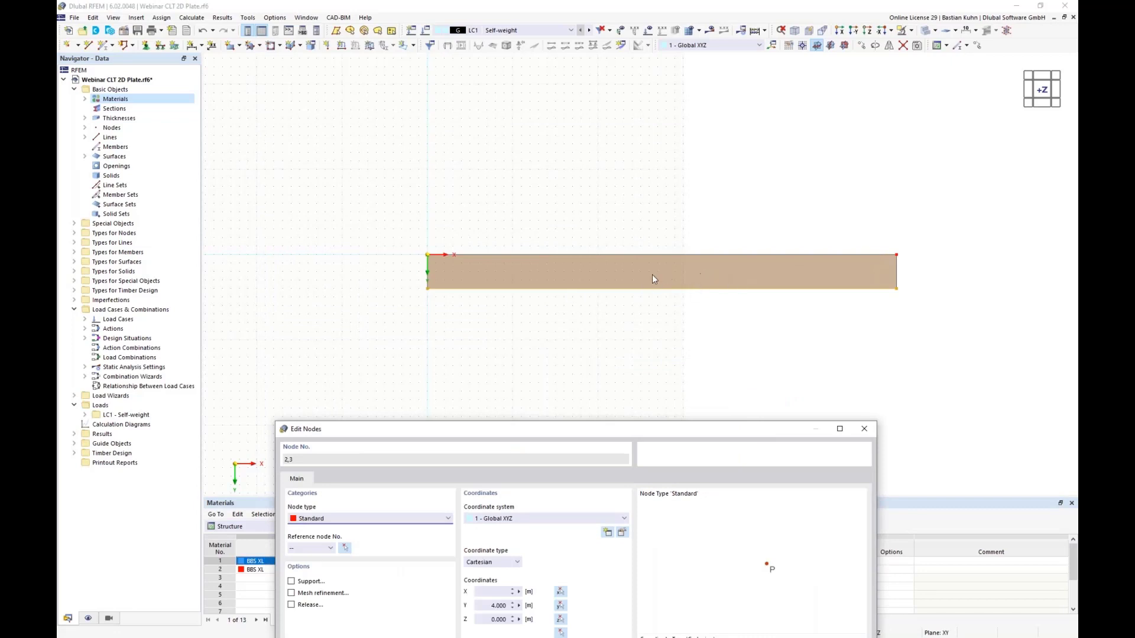
click(488, 605)
double_click(488, 605)
text(3,5)
drag(581, 432, 631, 167)
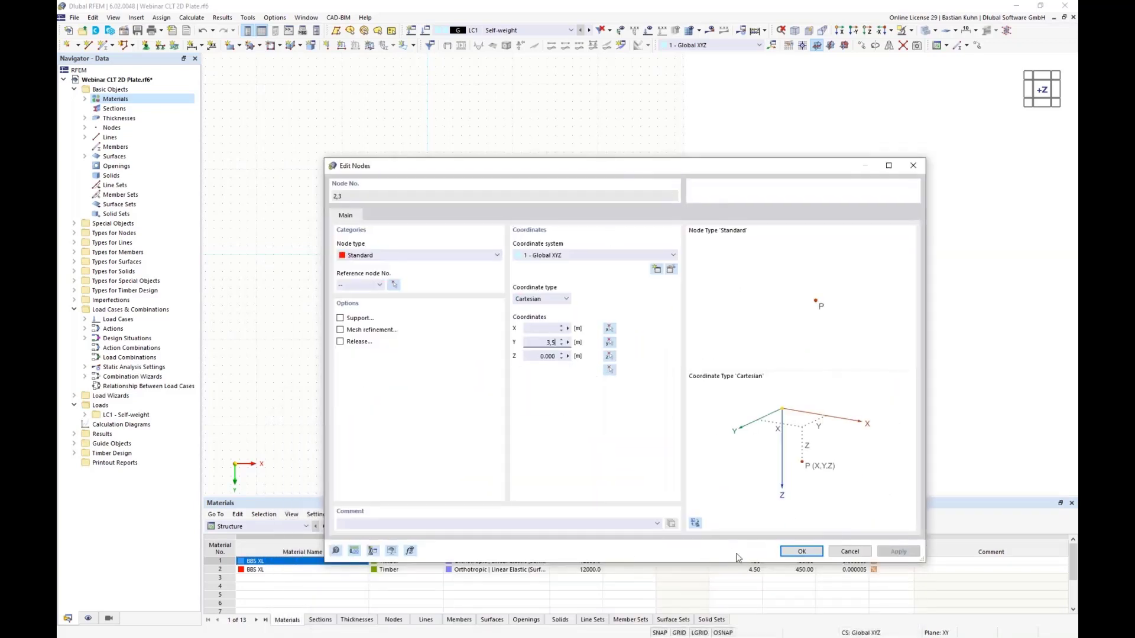
click(793, 552)
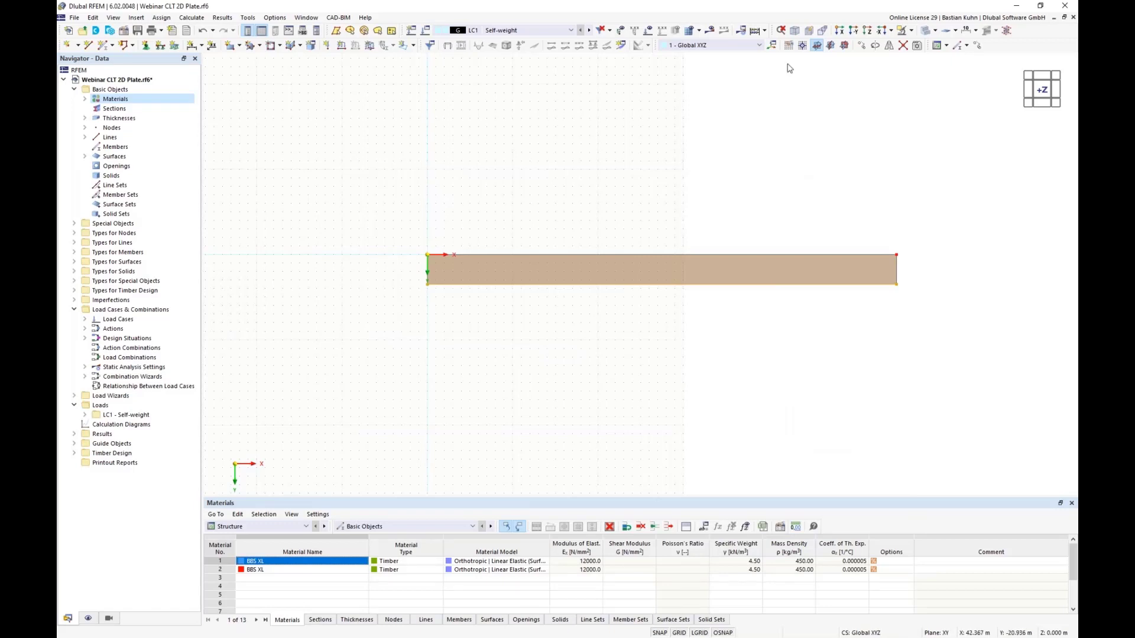
Step: Set the number of work plane grid points to adapt dynamically to the size of the model
click(788, 46)
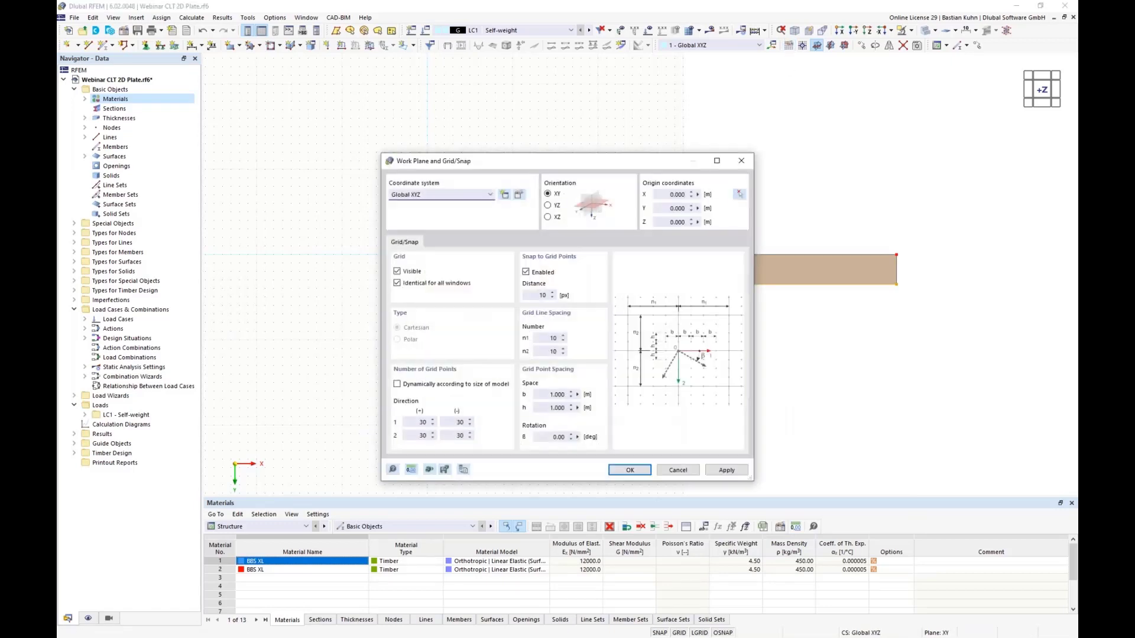
click(402, 385)
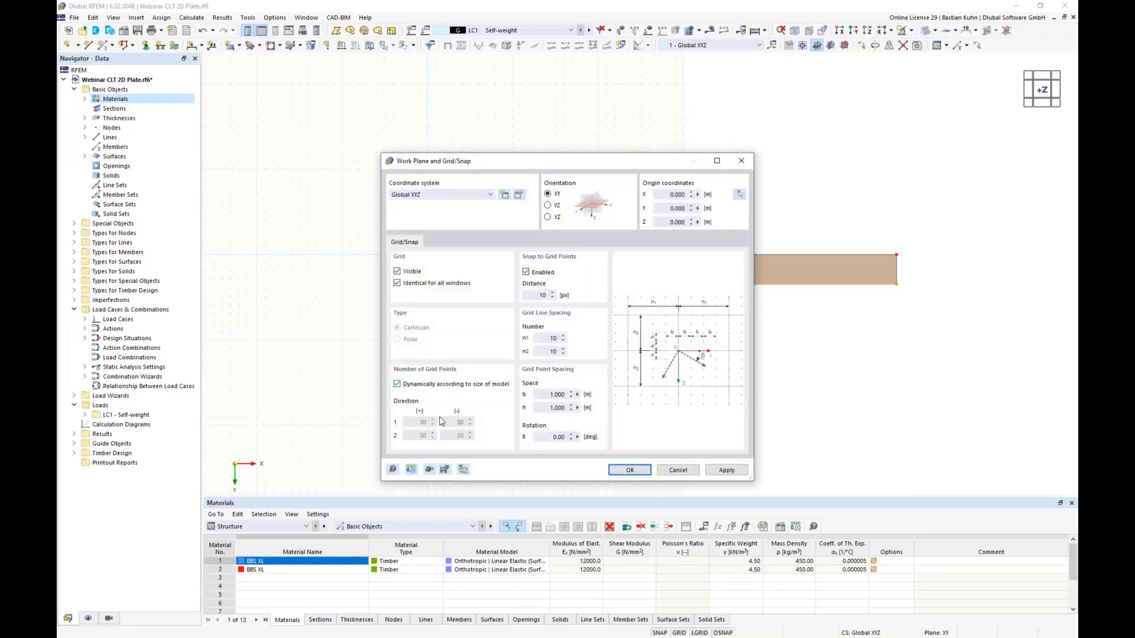
click(620, 470)
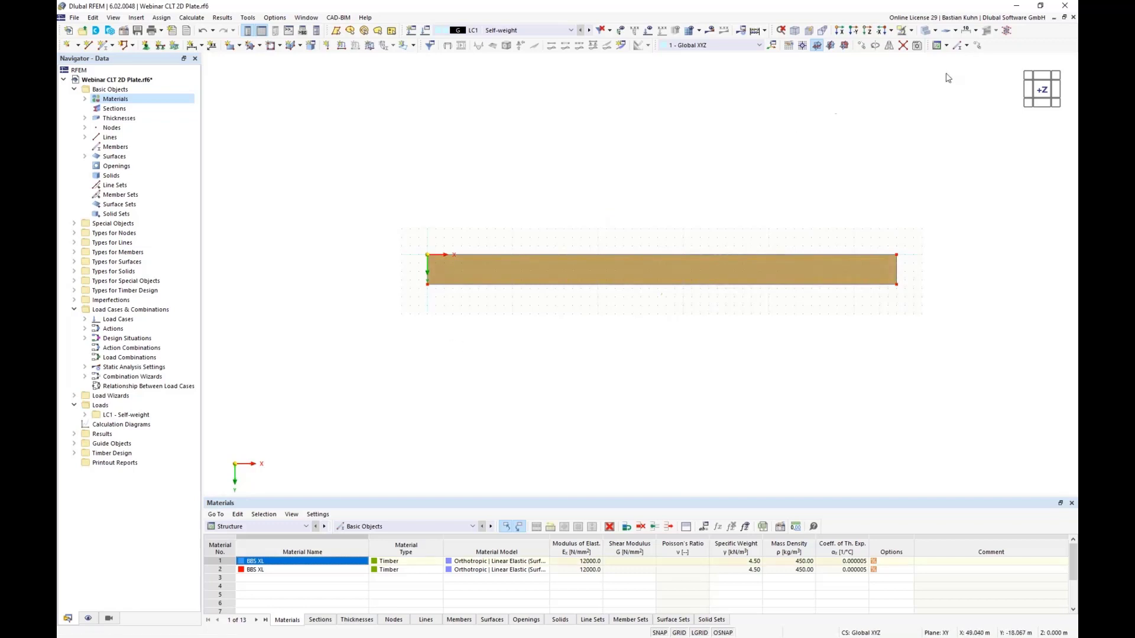
Step: Copy the plate surface in 3 steps with a displacement vector of 3.5 m in Y
click(976, 46)
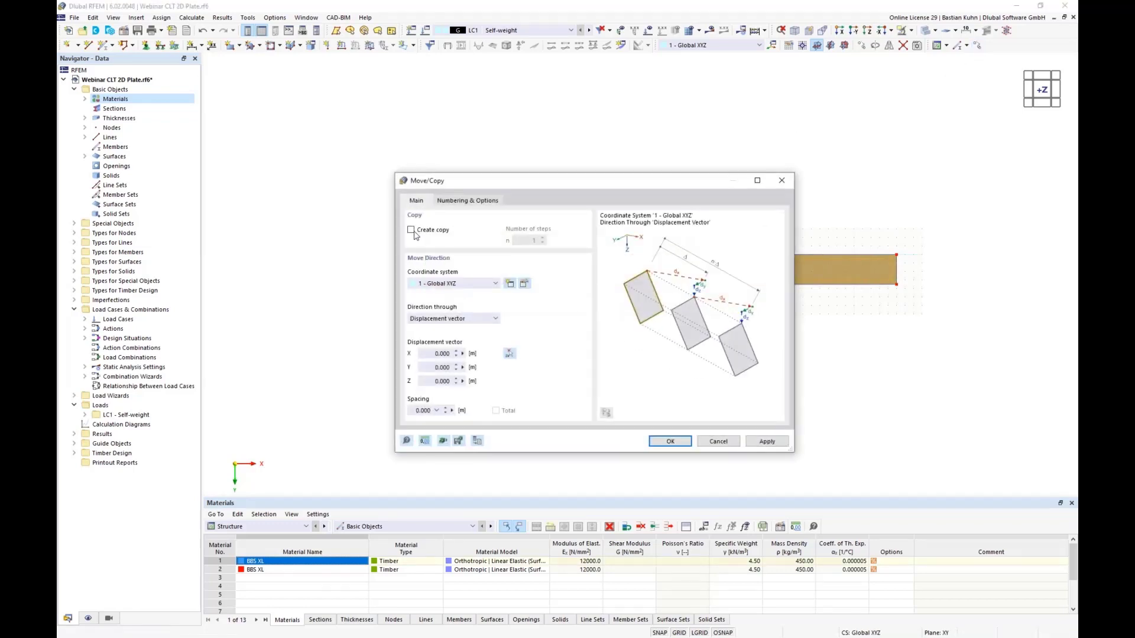
click(411, 230)
click(516, 240)
text(3)
click(426, 368)
text(3,5)
click(670, 441)
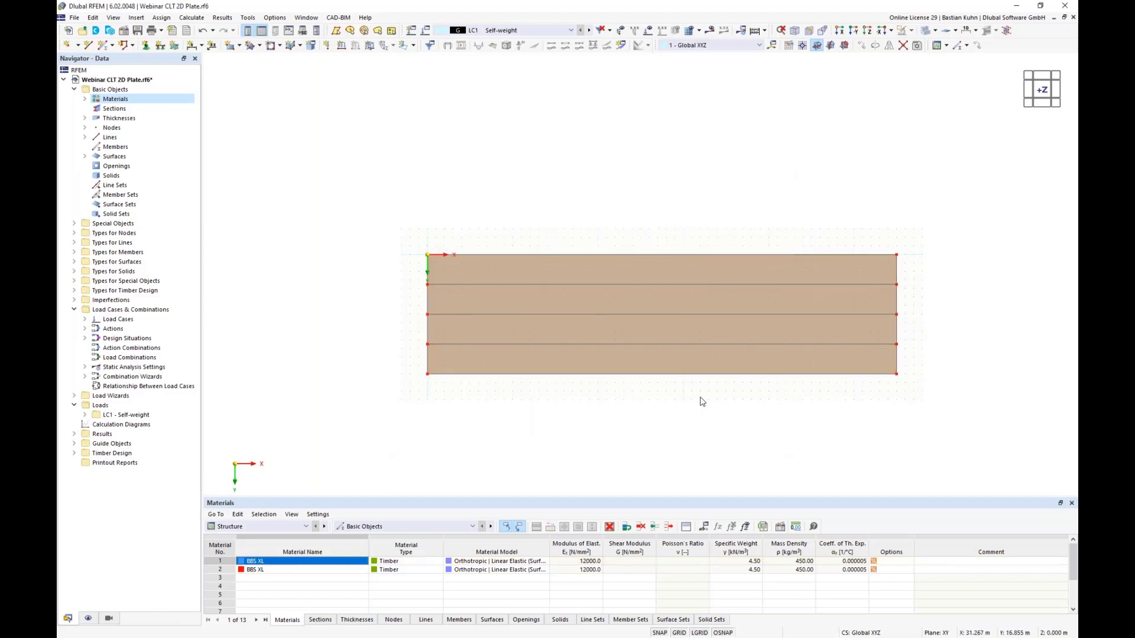
Step: Show the plate strips in a spatial view with solid model rendering
middle_drag(735, 416, 702, 386)
ctrl+middle_drag(673, 319, 642, 236)
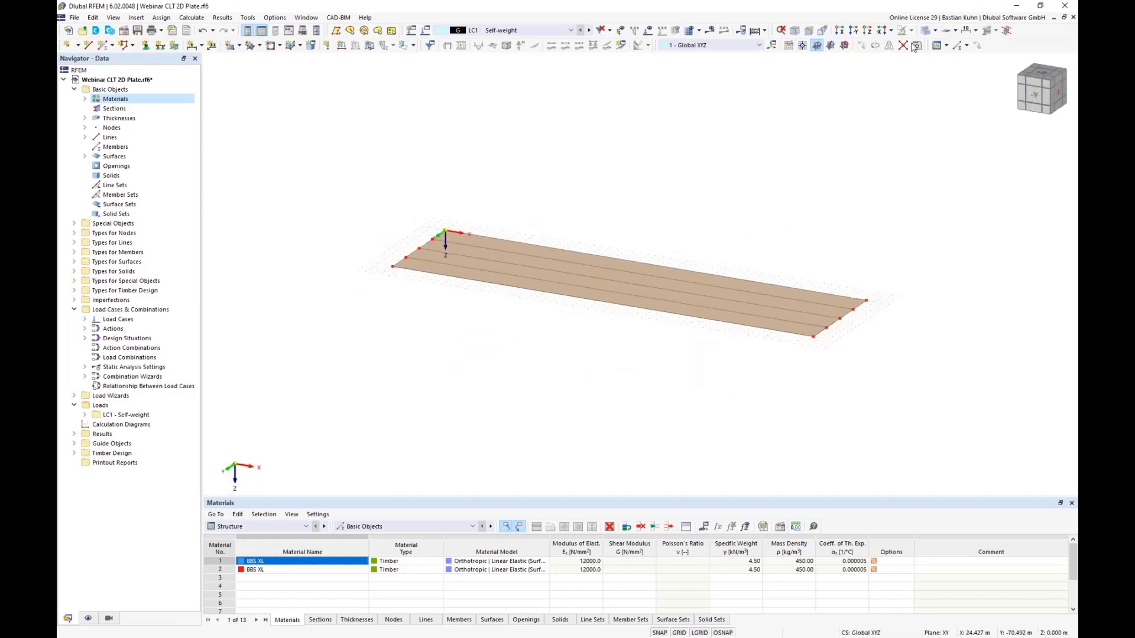
click(925, 31)
click(926, 32)
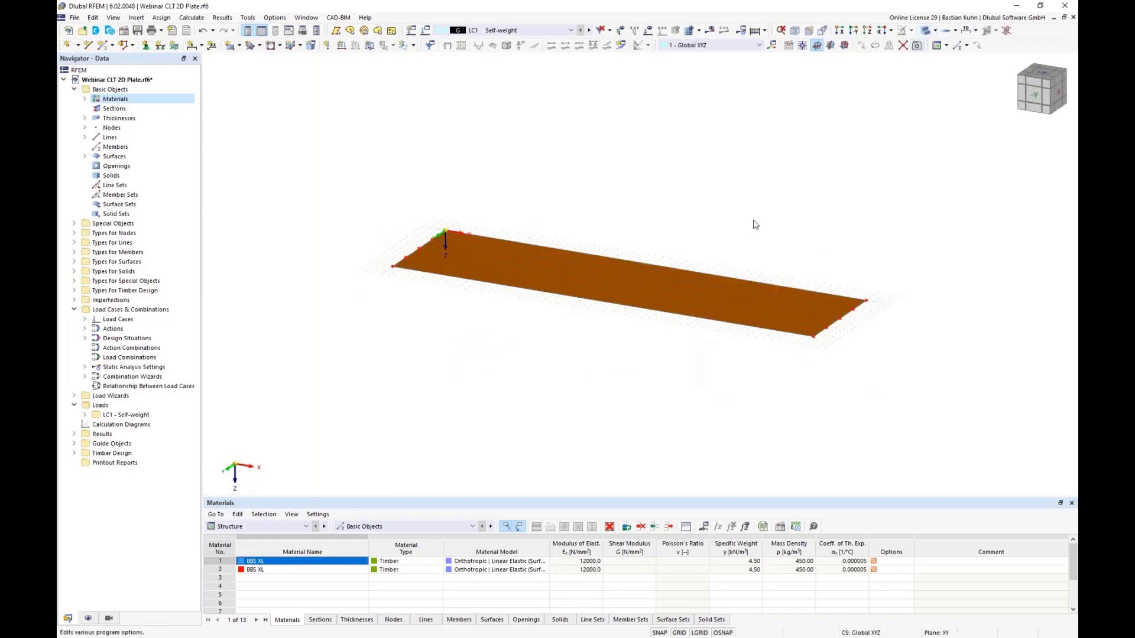
Step: Color the rendered objects by object property, using the material for surfaces
click(88, 618)
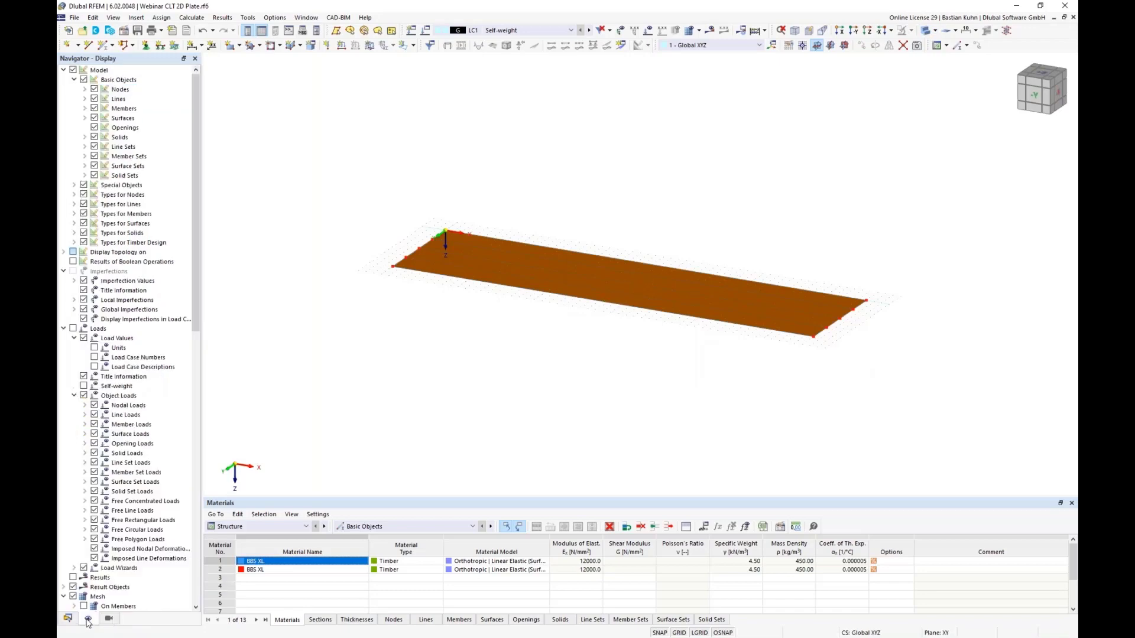
scroll(159, 396, down, 10)
scroll(159, 399, down, 11)
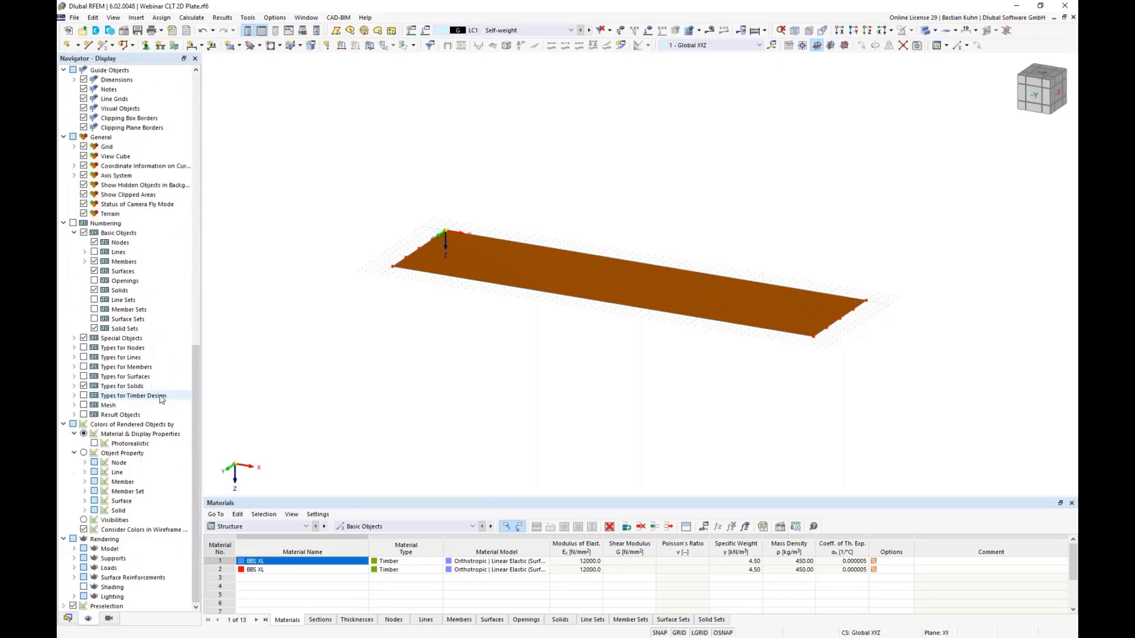
click(85, 501)
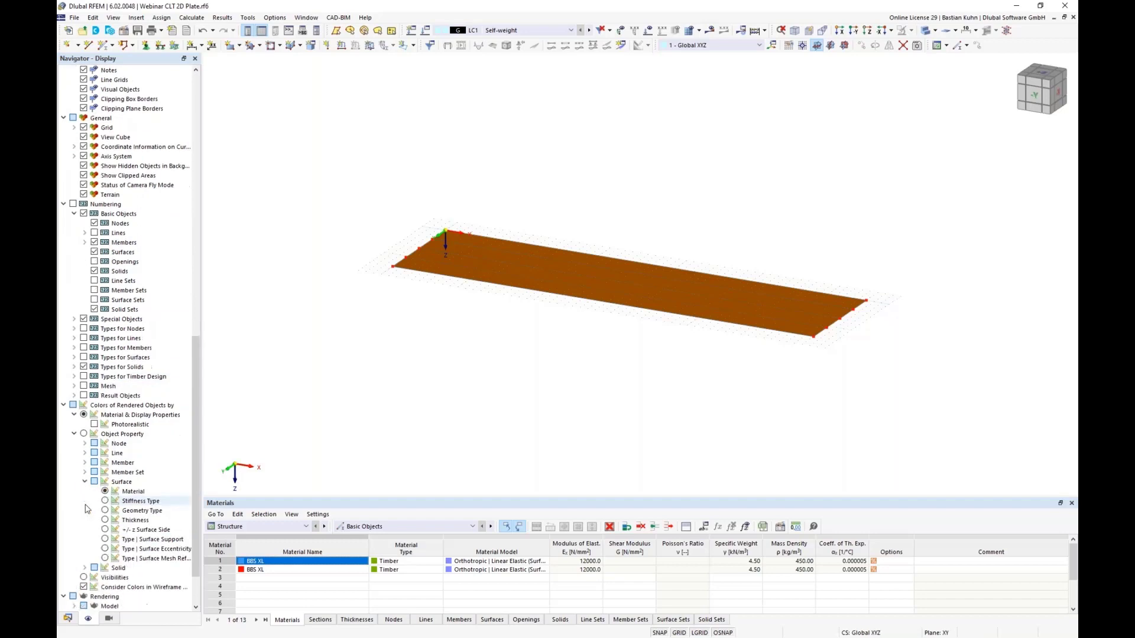
click(105, 434)
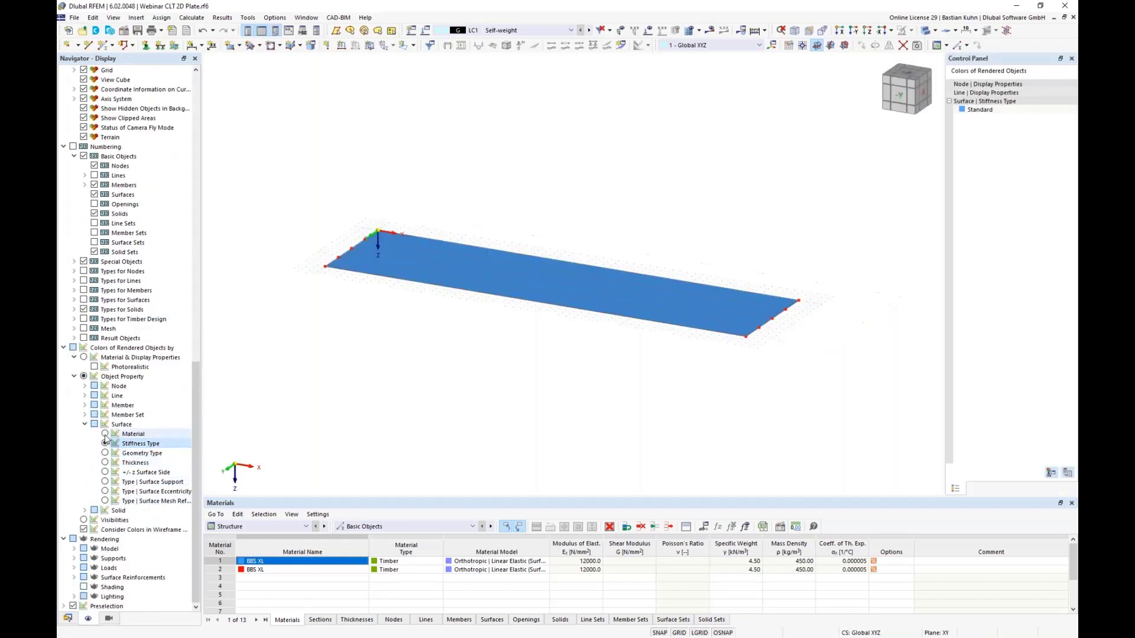
scroll(767, 335, up, 3)
scroll(766, 335, up, 4)
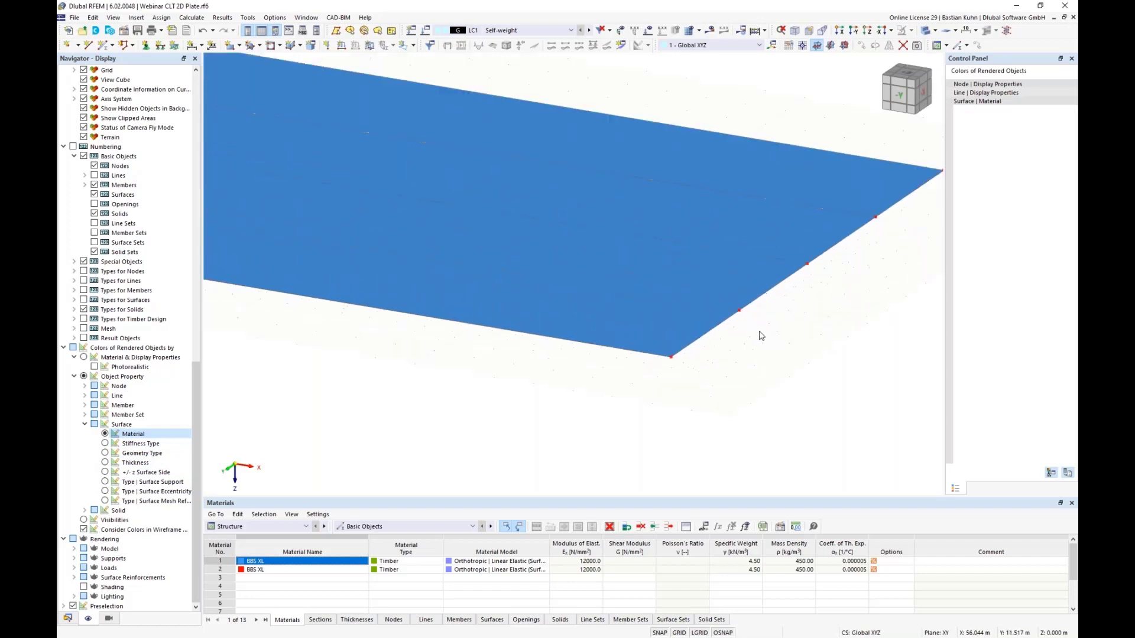
Step: Render the surfaces filled including thickness and inspect the layer build-up at the plate's corner
click(74, 548)
click(84, 549)
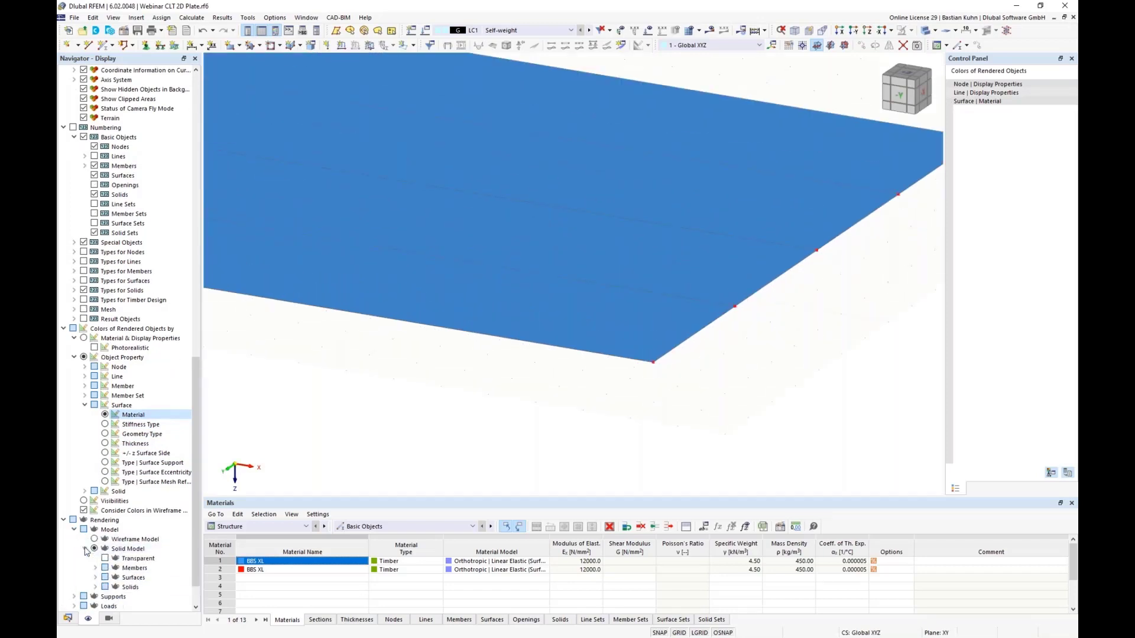
click(95, 539)
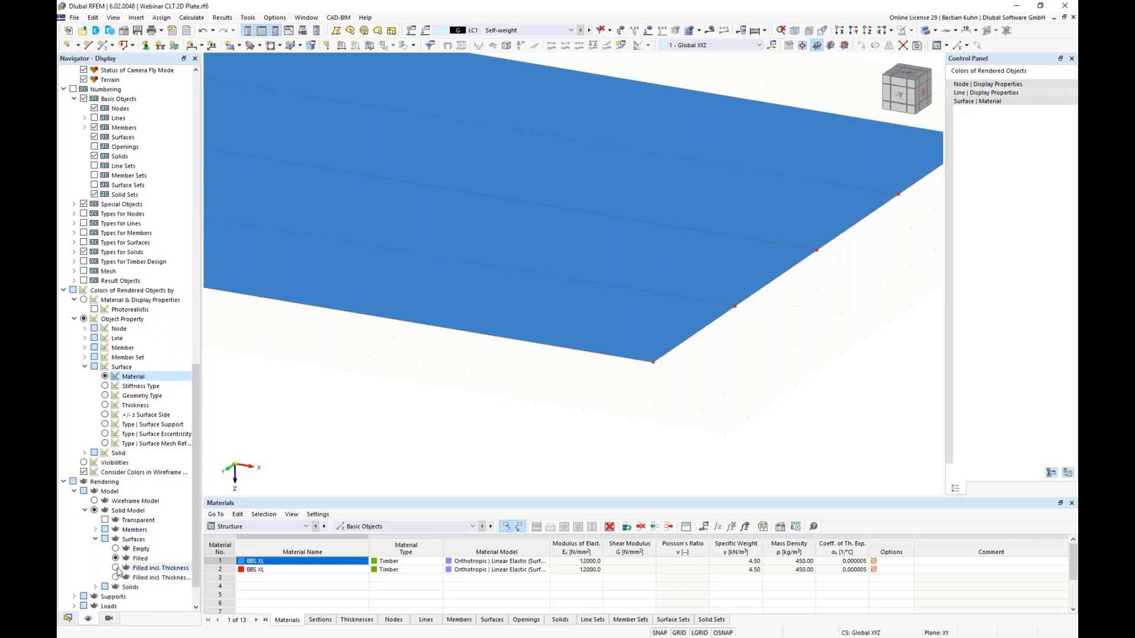
click(116, 568)
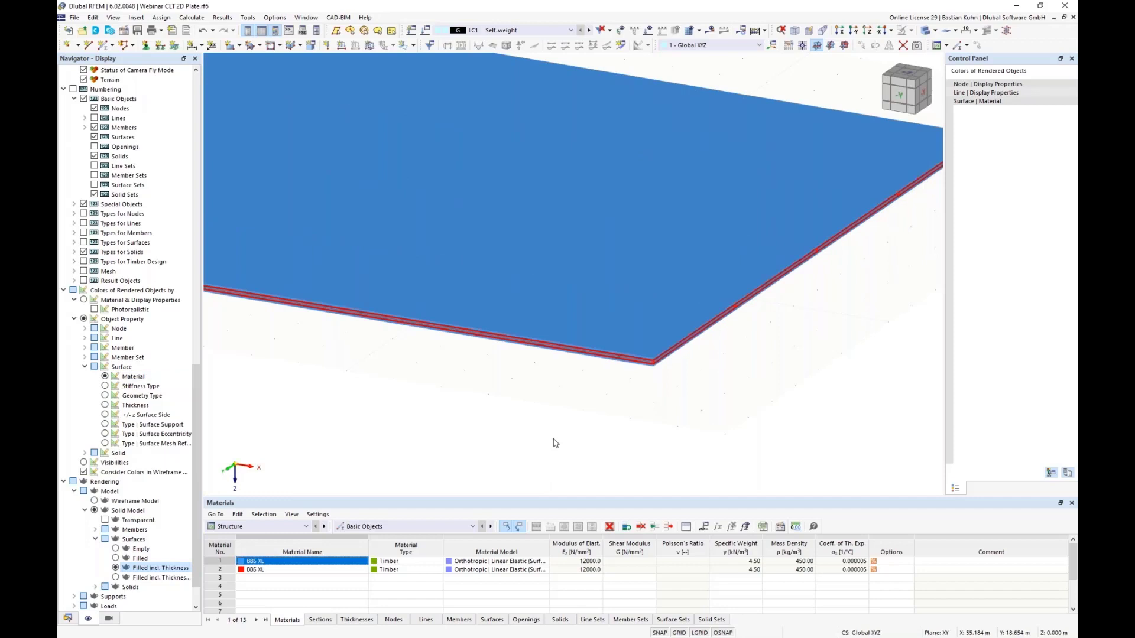
scroll(663, 373, up, 4)
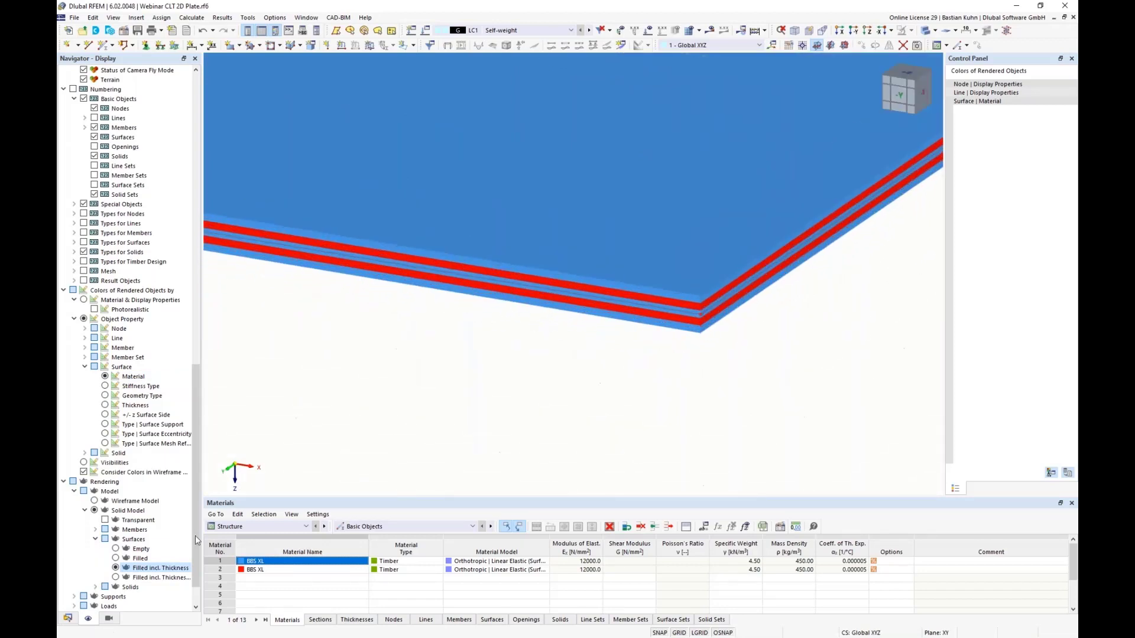
Step: In plan view, turn on the layer directions display for the surfaces and switch the solid model to transparent rendering
drag(193, 477, 229, 265)
scroll(345, 372, down, 5)
middle_drag(344, 371, 799, 337)
click(867, 30)
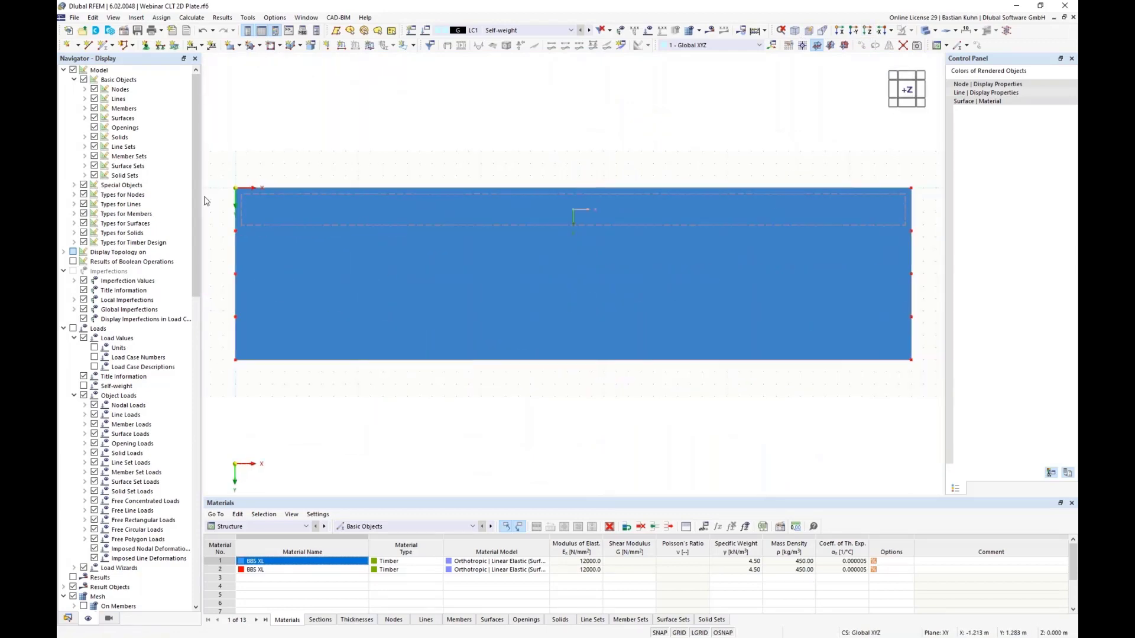
click(75, 224)
click(85, 118)
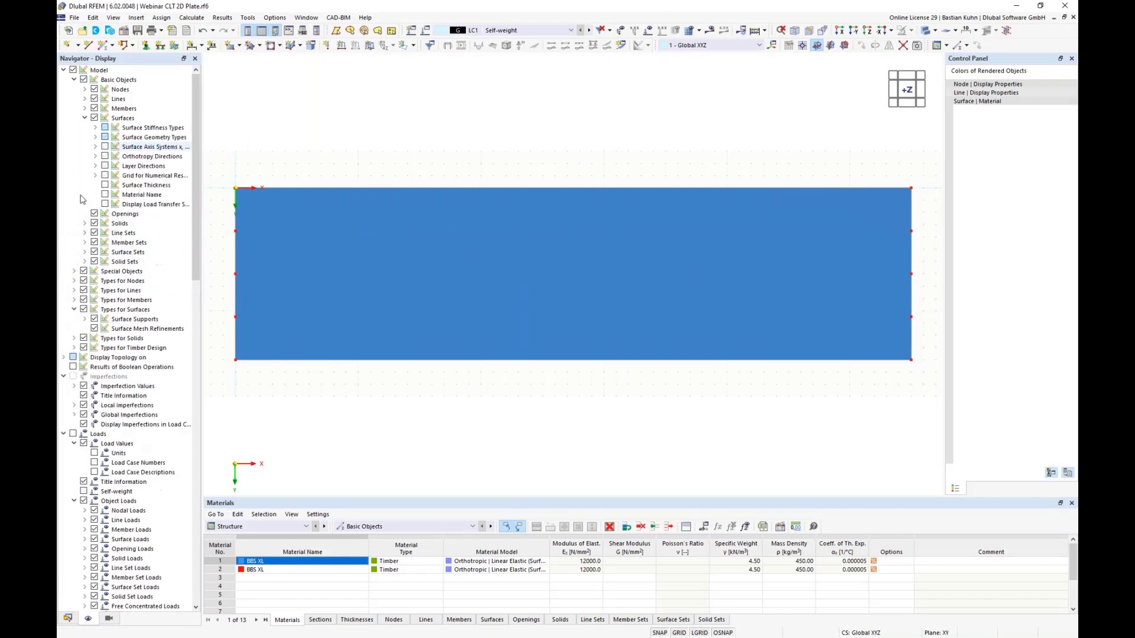
click(105, 156)
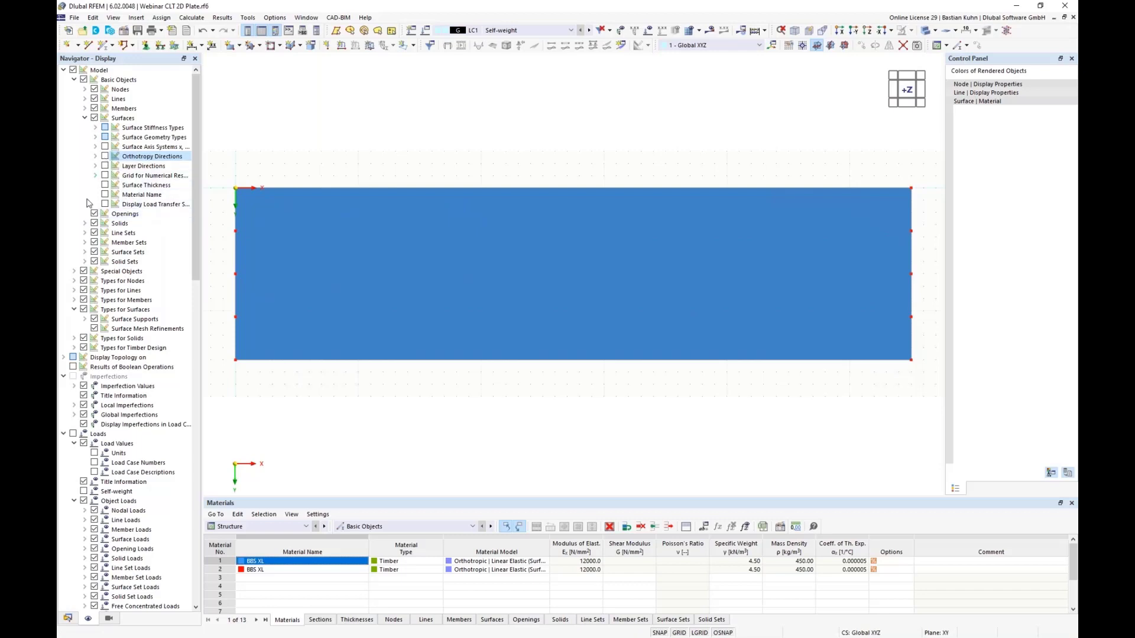
click(105, 166)
click(96, 166)
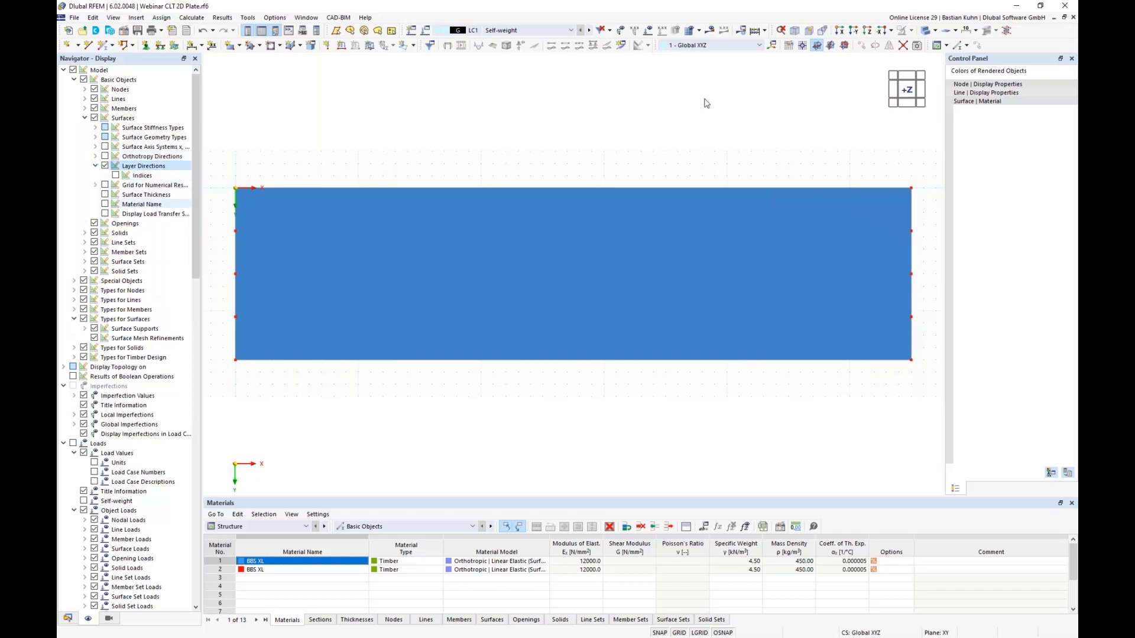
click(926, 31)
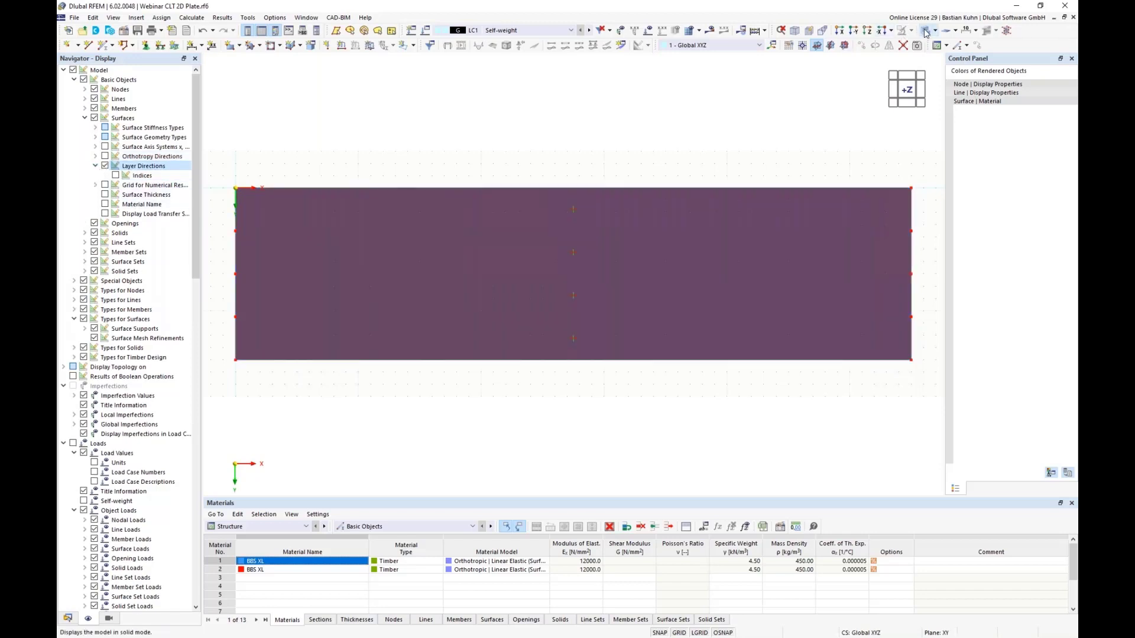
Step: Show the plate strips in a spatial view without solid rendering and turn on the indices of the layer directions
click(925, 31)
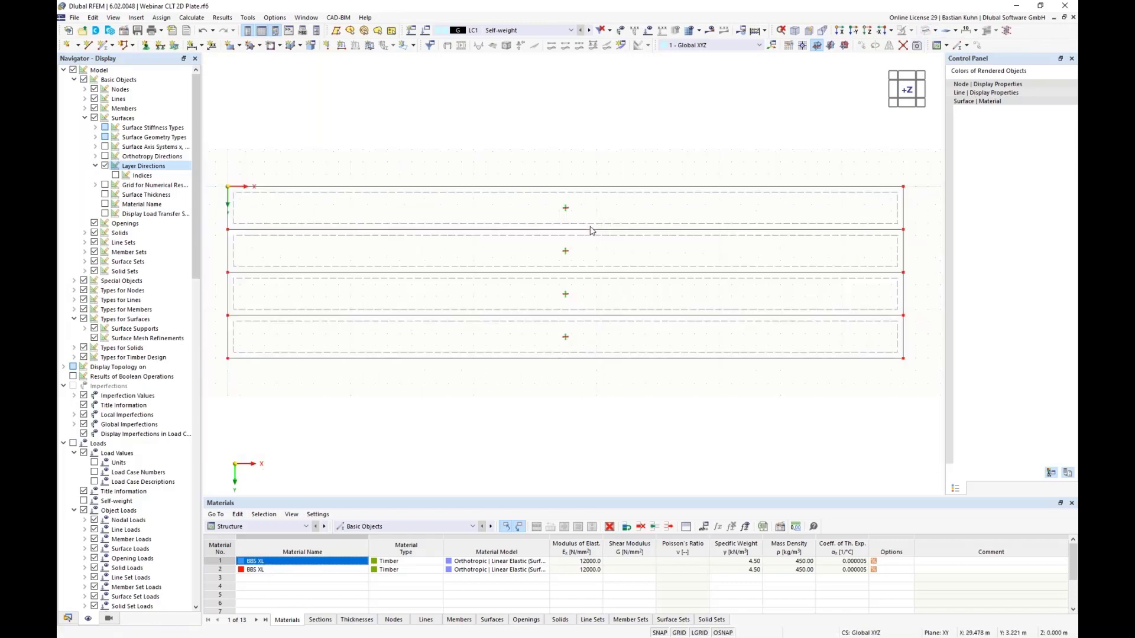
ctrl+middle_drag(597, 266, 558, 254)
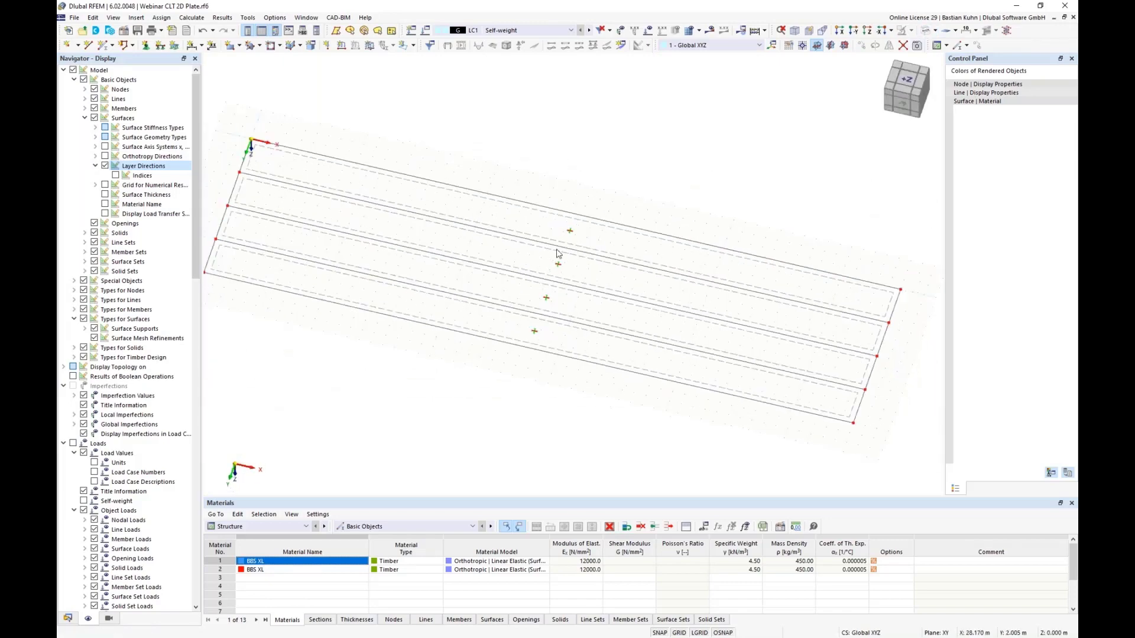
scroll(557, 254, up, 5)
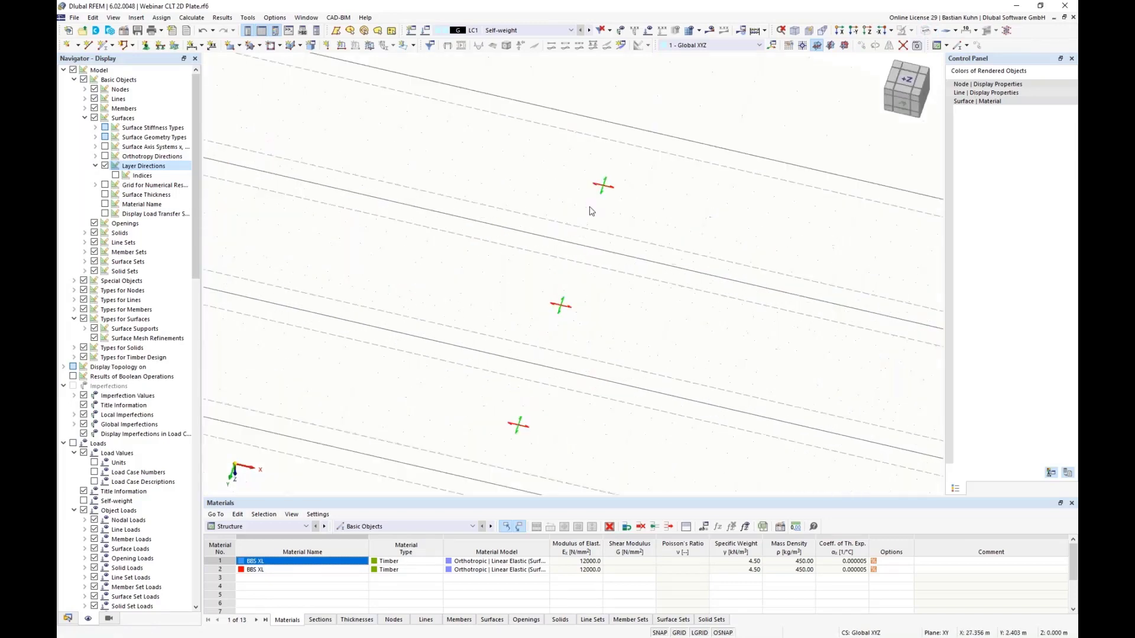
click(115, 175)
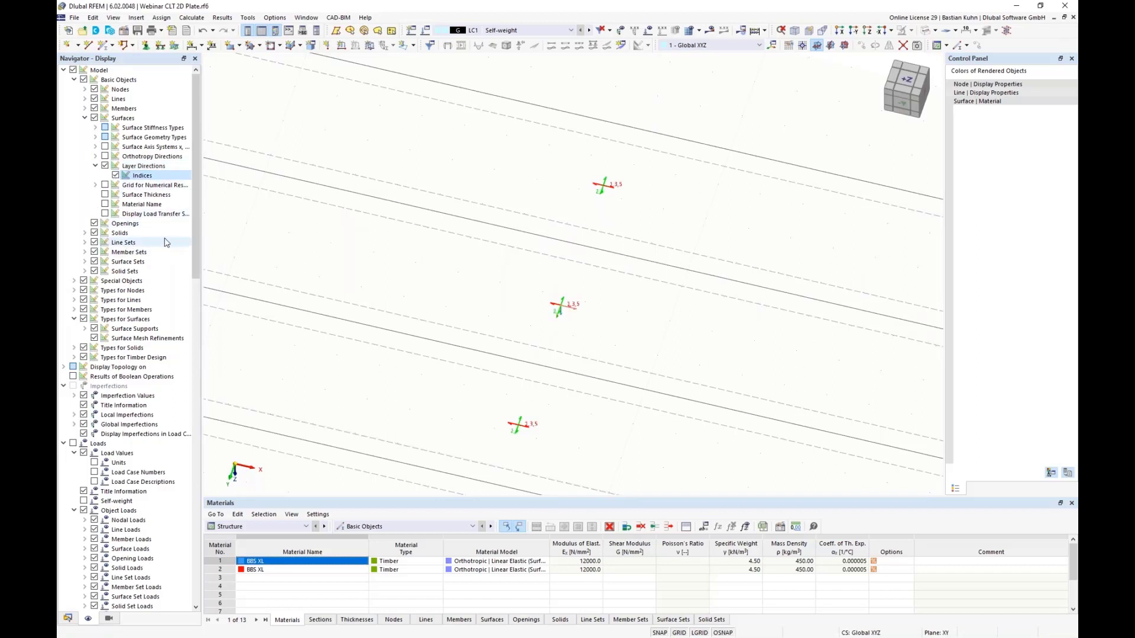
Step: Inspect the numbered layer directions on the strips, return to plan view and turn the layer directions display off
scroll(633, 193, up, 3)
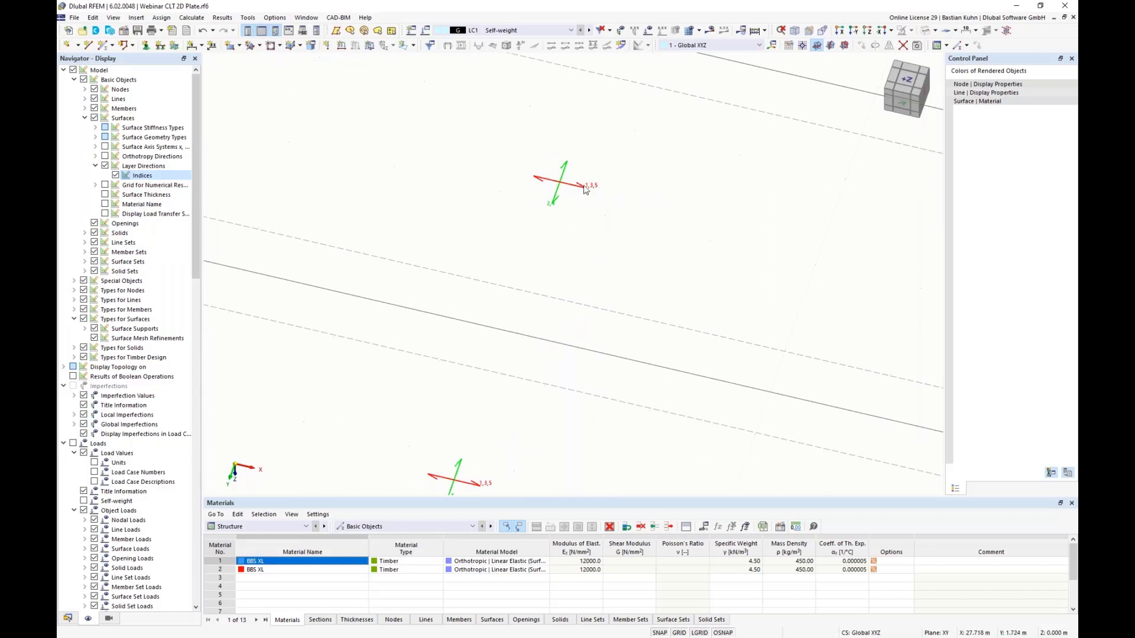
scroll(572, 216, down, 1)
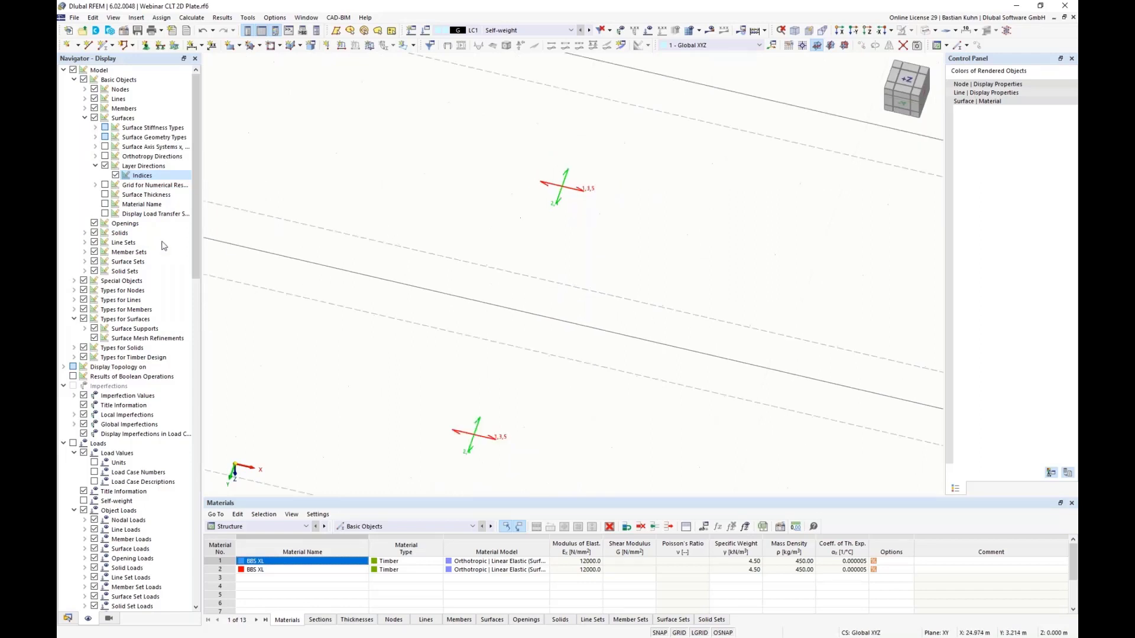
scroll(538, 230, up, 4)
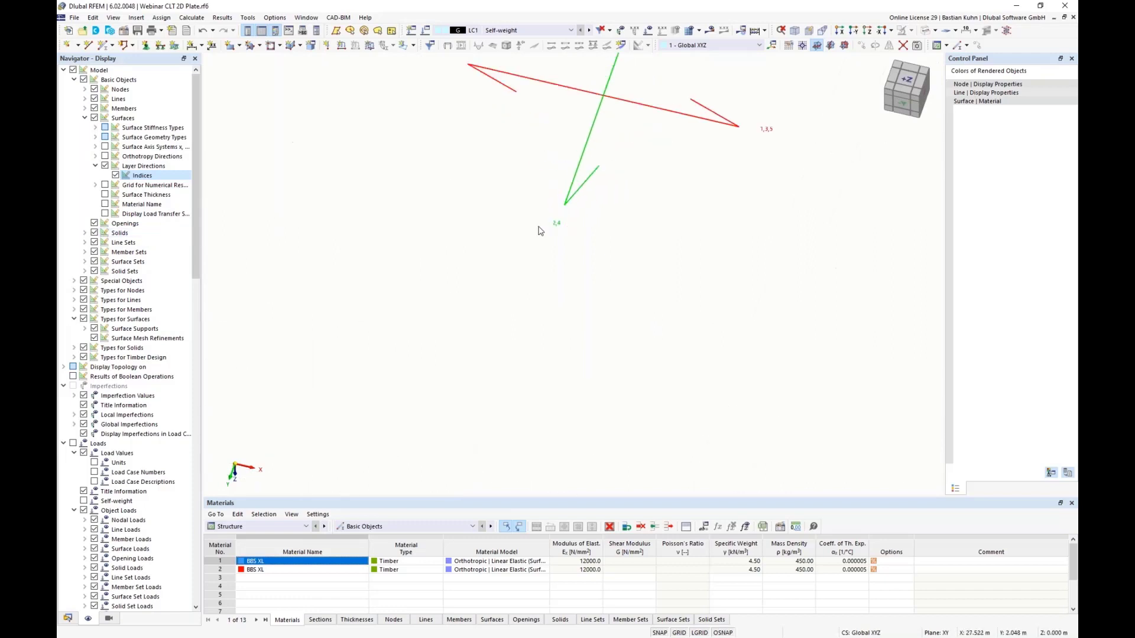
scroll(538, 231, down, 5)
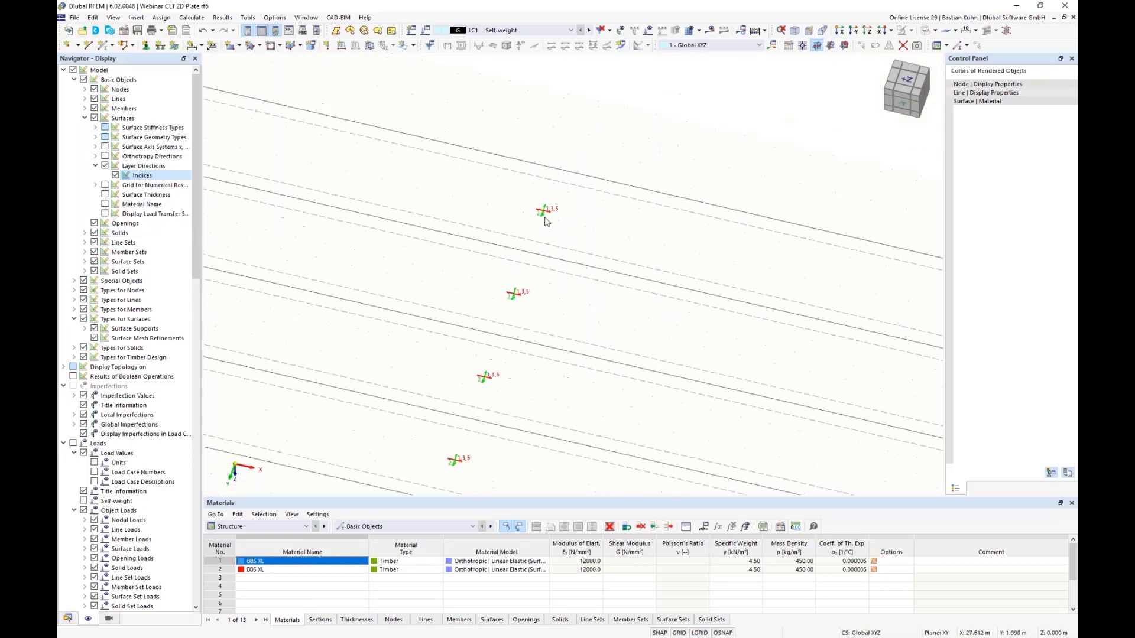
scroll(545, 222, down, 2)
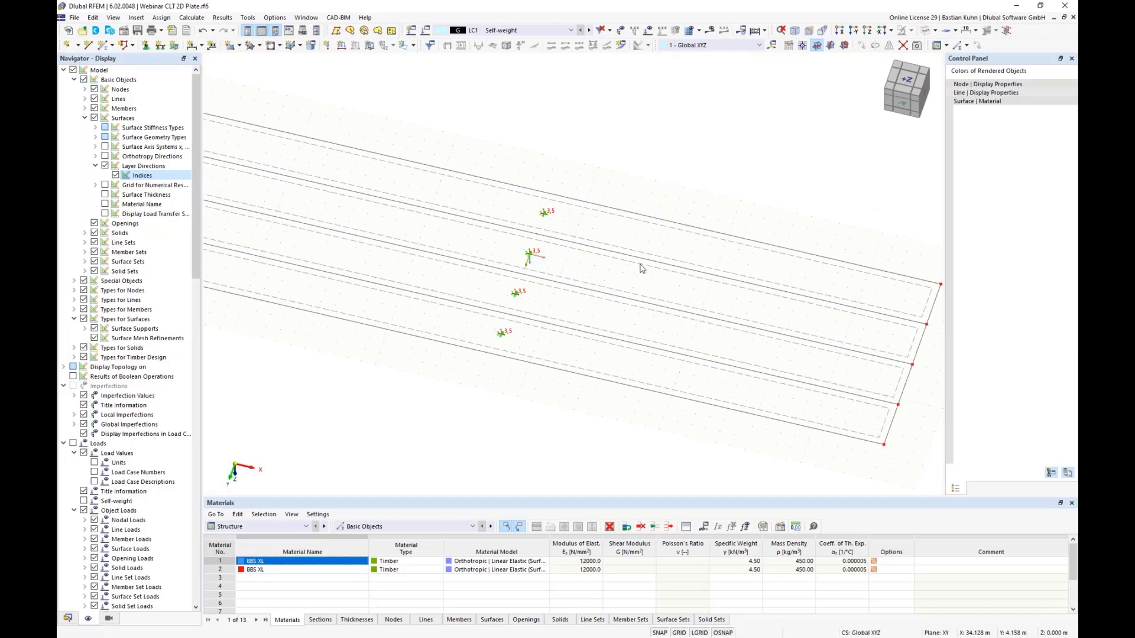
scroll(643, 268, down, 2)
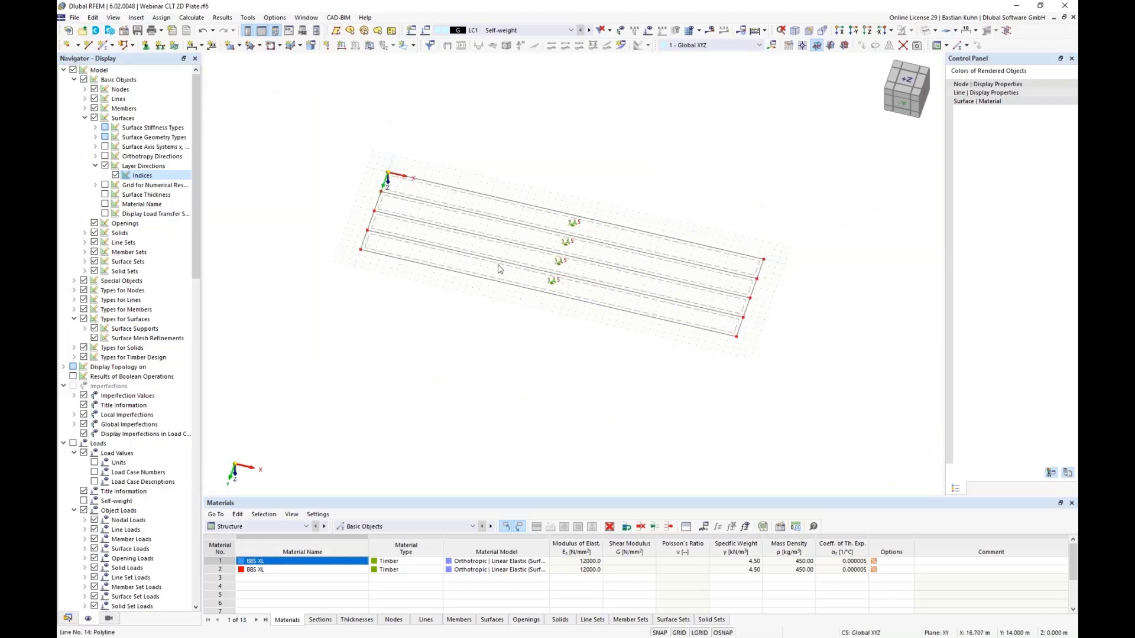
click(863, 33)
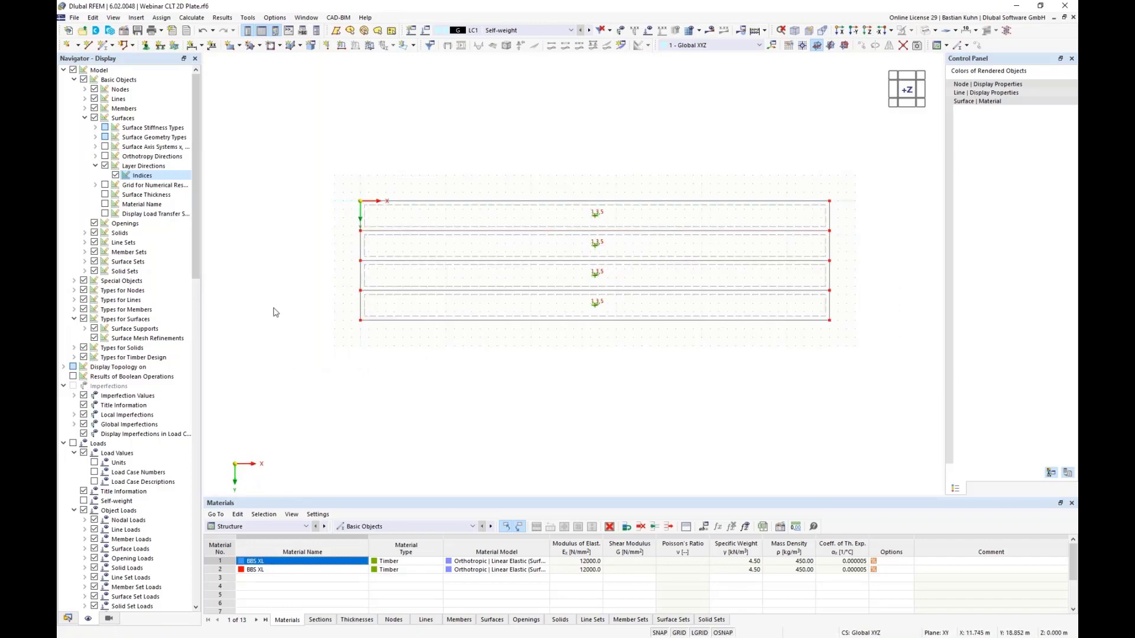
click(104, 166)
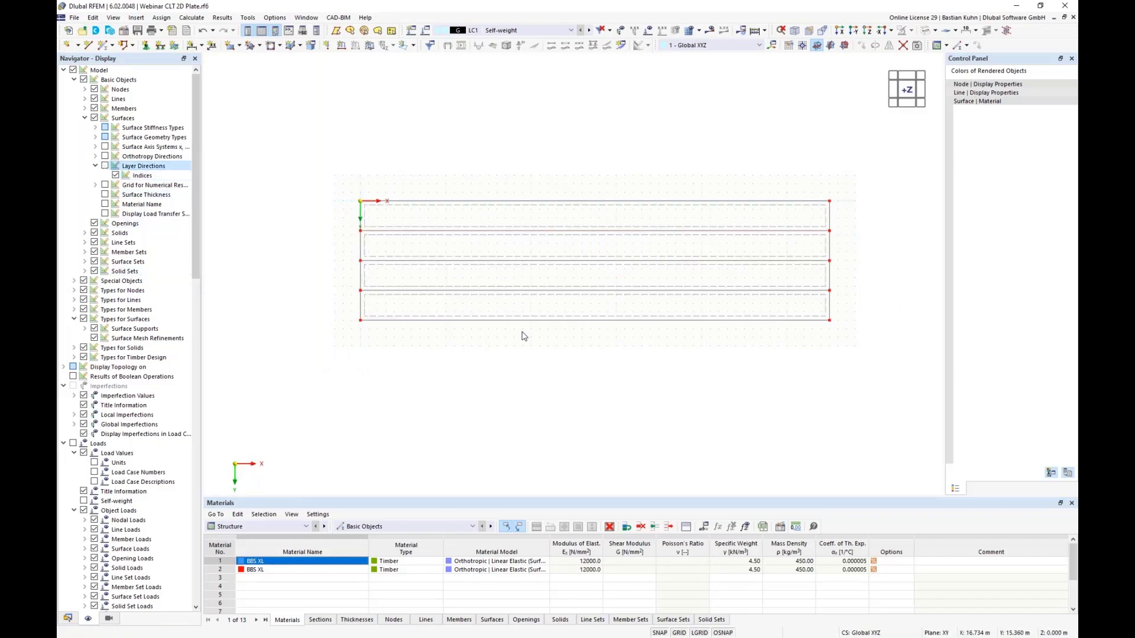
Step: Divide the two long edge lines of the lowest strip, lines 14 and 16, using 3 intermediate nodes each
right_click(543, 295)
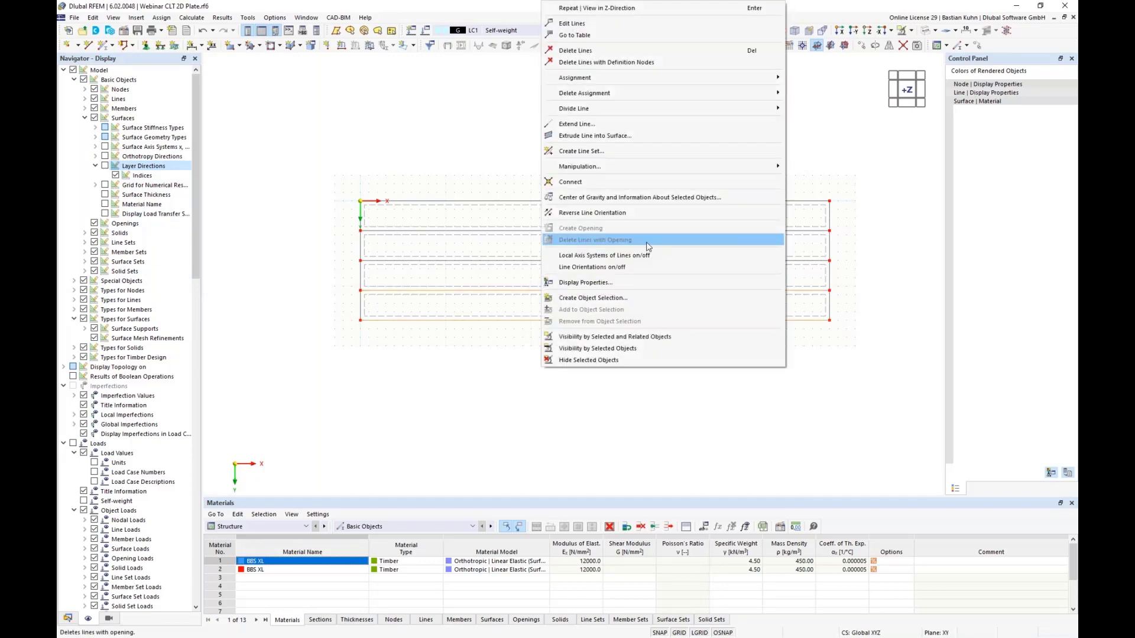
mouse_move(697, 109)
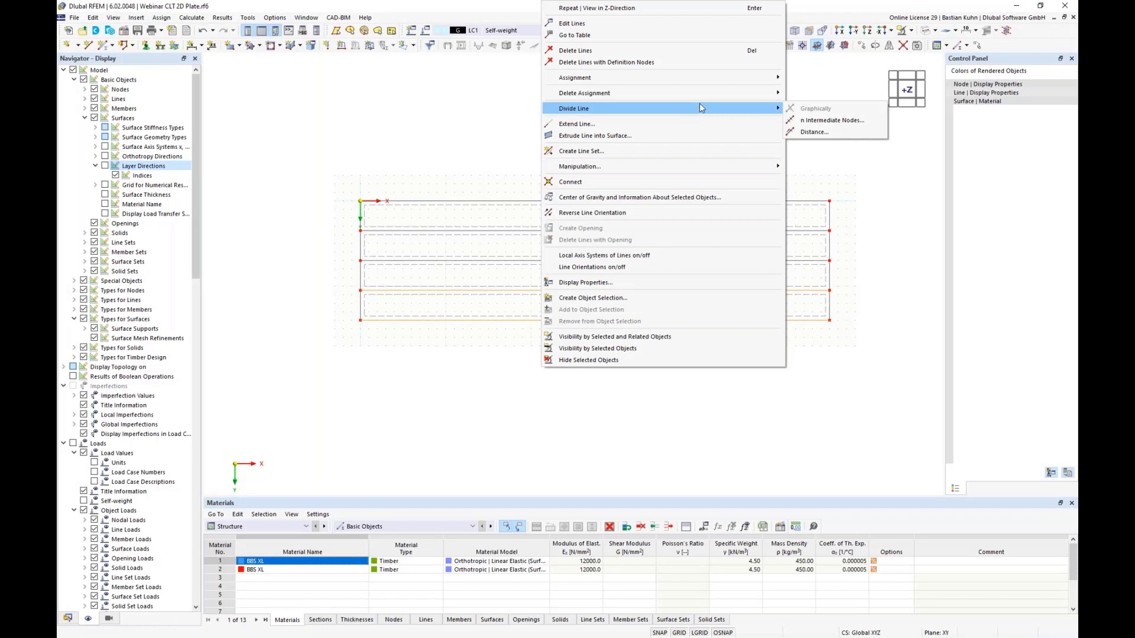
click(830, 119)
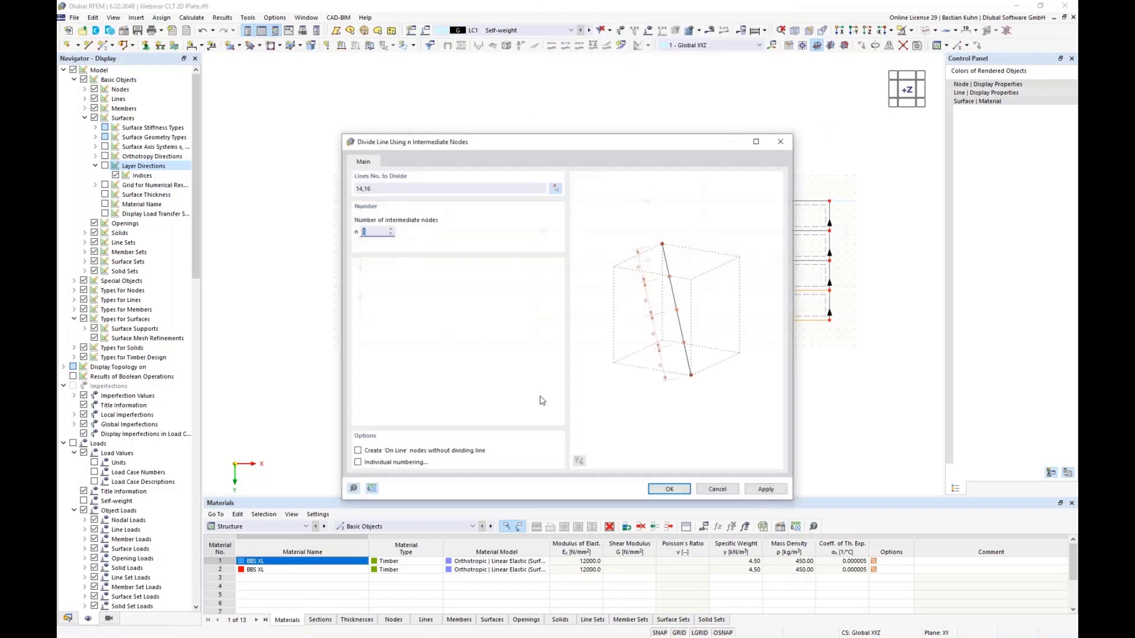
text(3)
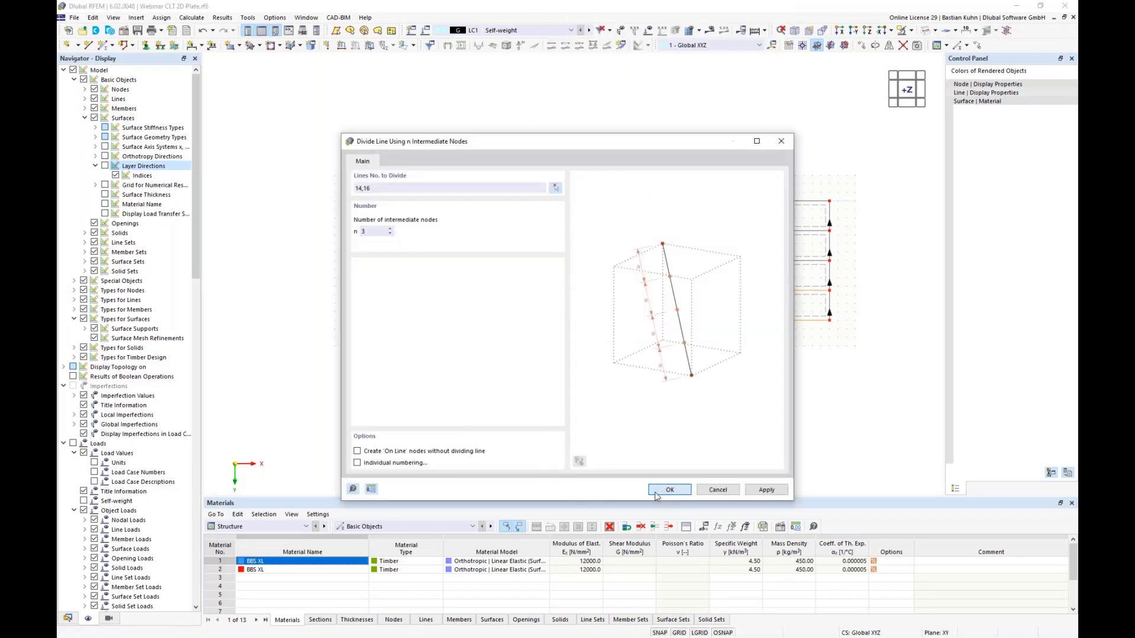
click(656, 490)
Step: Set the X coordinate of the first pair of intermediate nodes, 17 and 22, to 12 m
drag(467, 279, 478, 325)
right_click(480, 326)
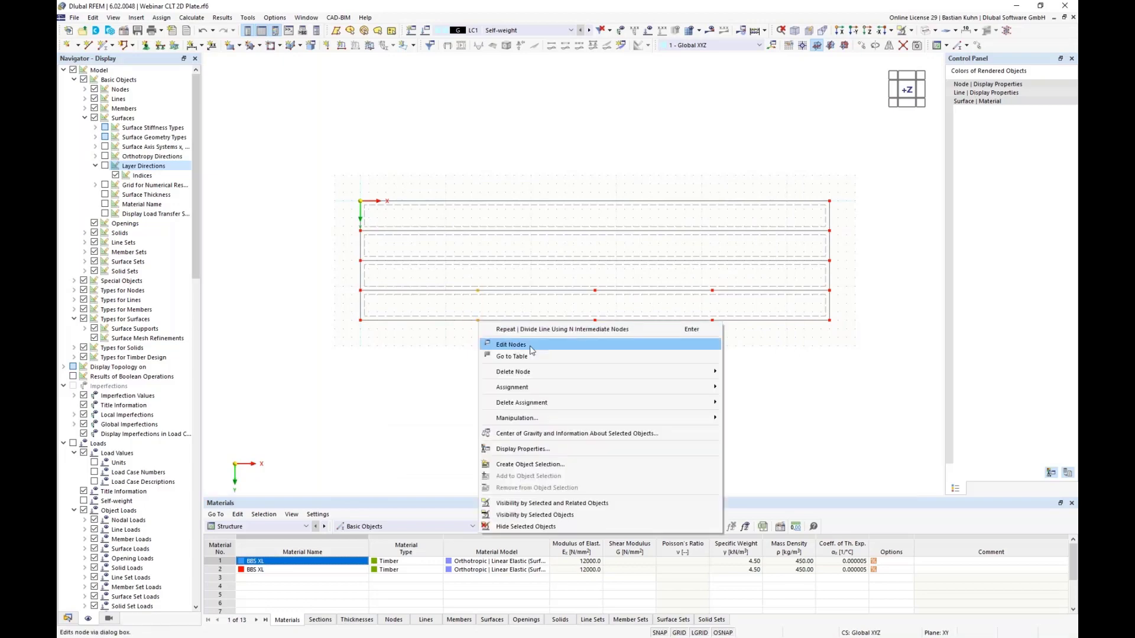
click(511, 345)
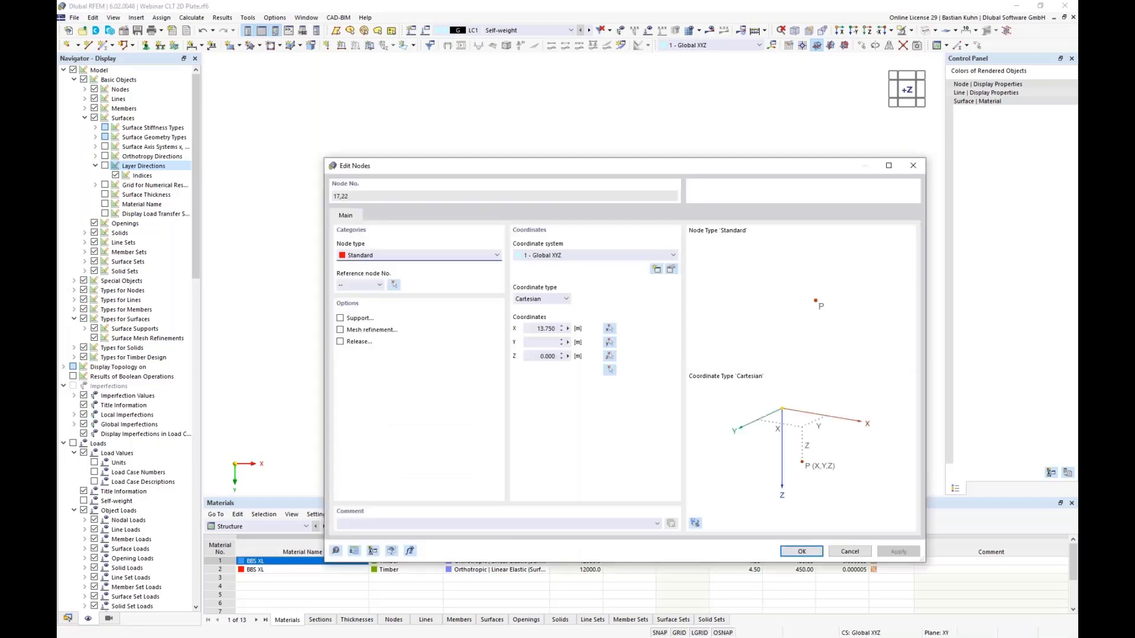
click(542, 328)
text(12)
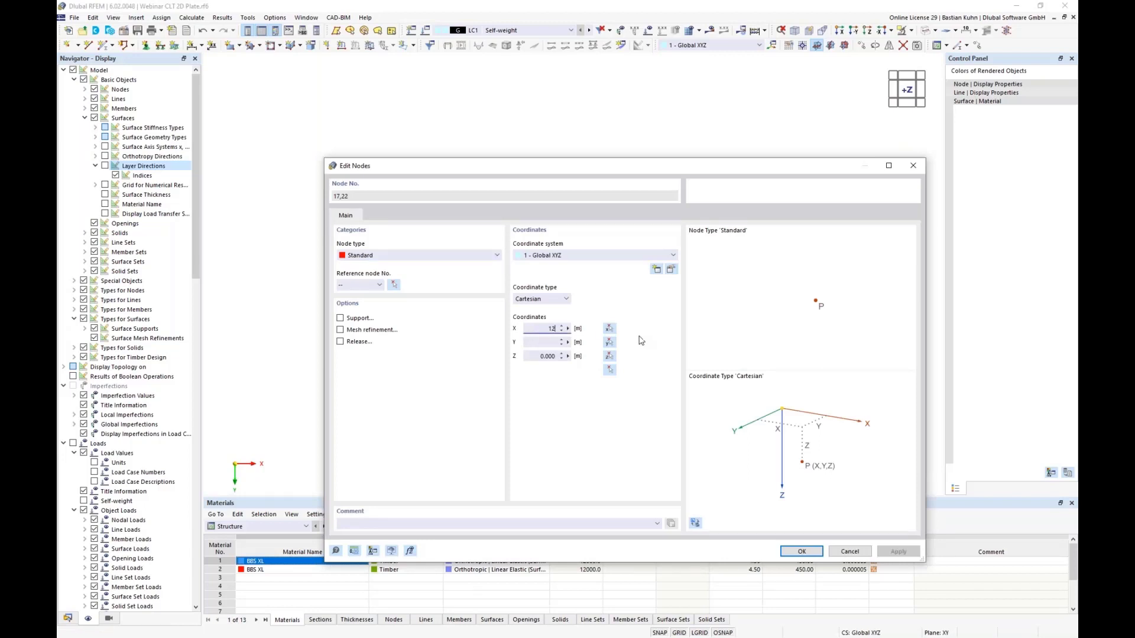
key(Return)
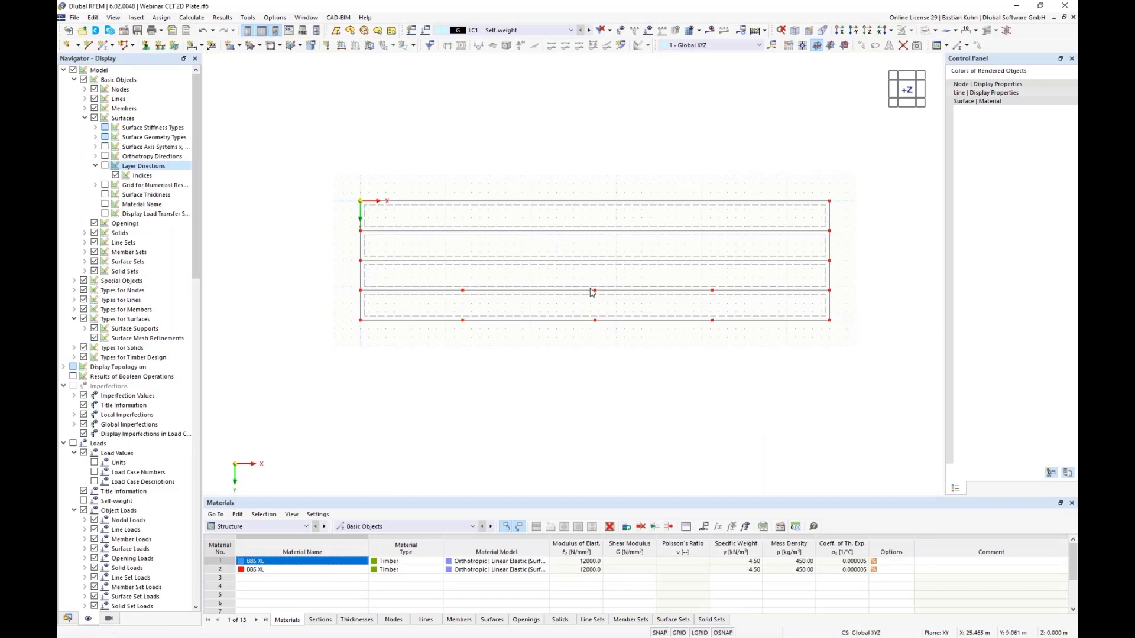
Step: Set the X coordinate of the middle pair of intermediate nodes, 18 and 21, to 18 m
drag(578, 277, 612, 346)
right_click(596, 324)
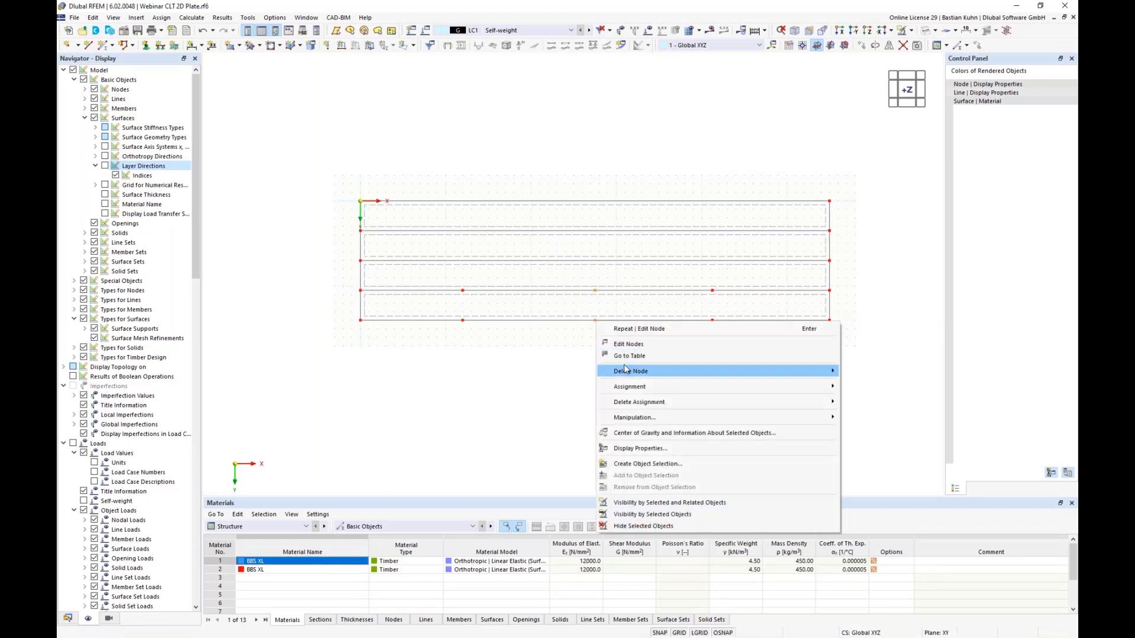
click(625, 344)
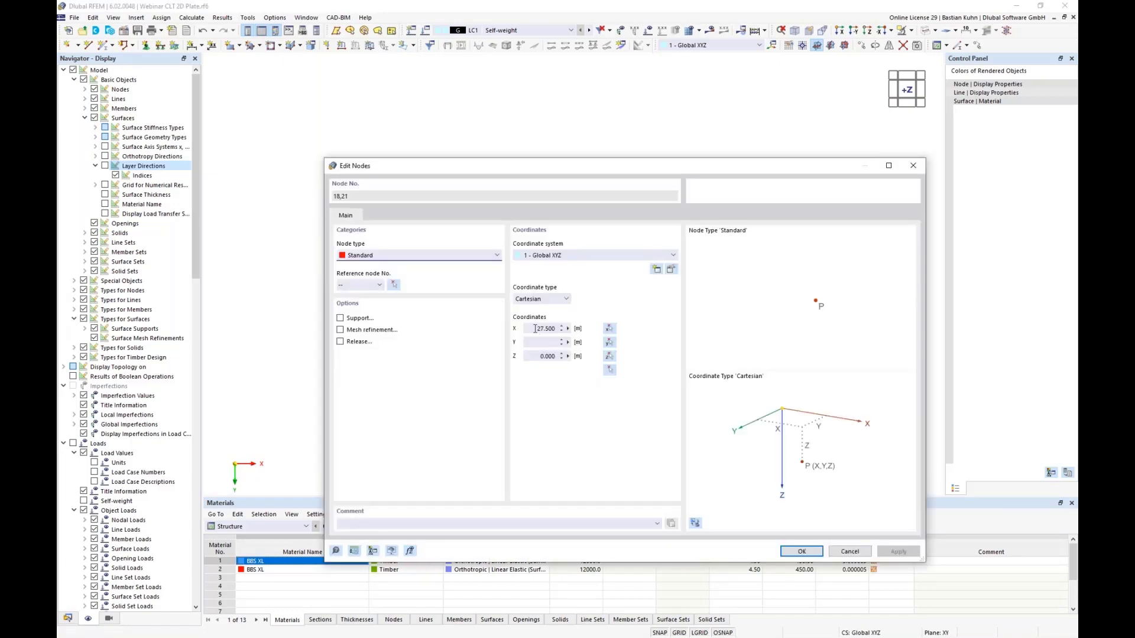
click(535, 328)
text(18)
key(Return)
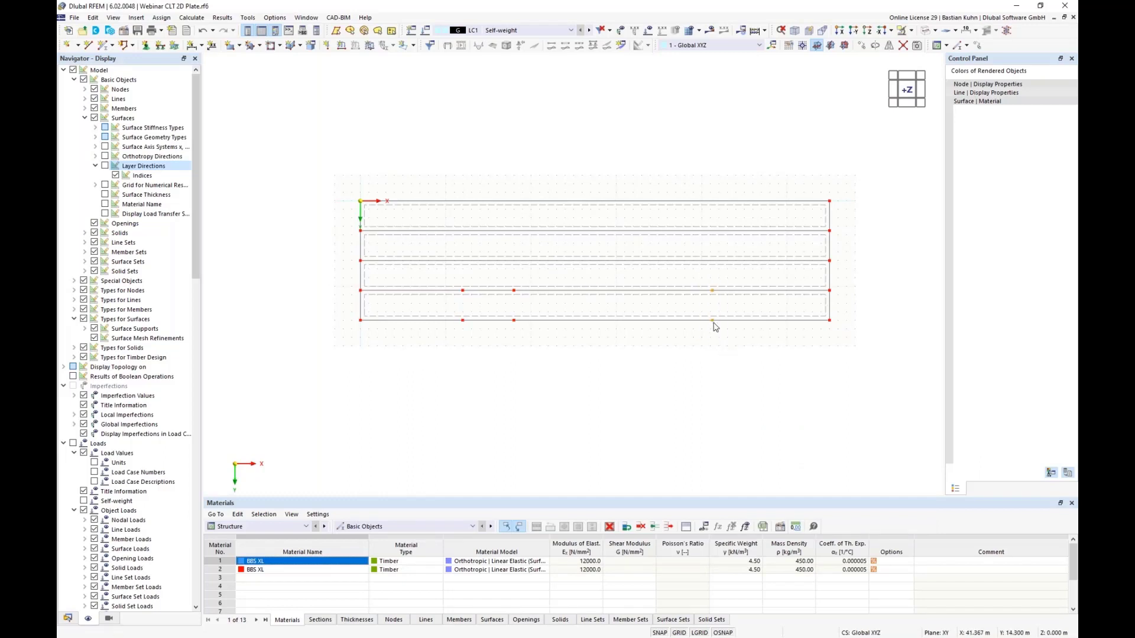
Step: Set the X coordinate of the third pair of intermediate nodes, 19 and 20, to 37 m
mouse_move(714, 324)
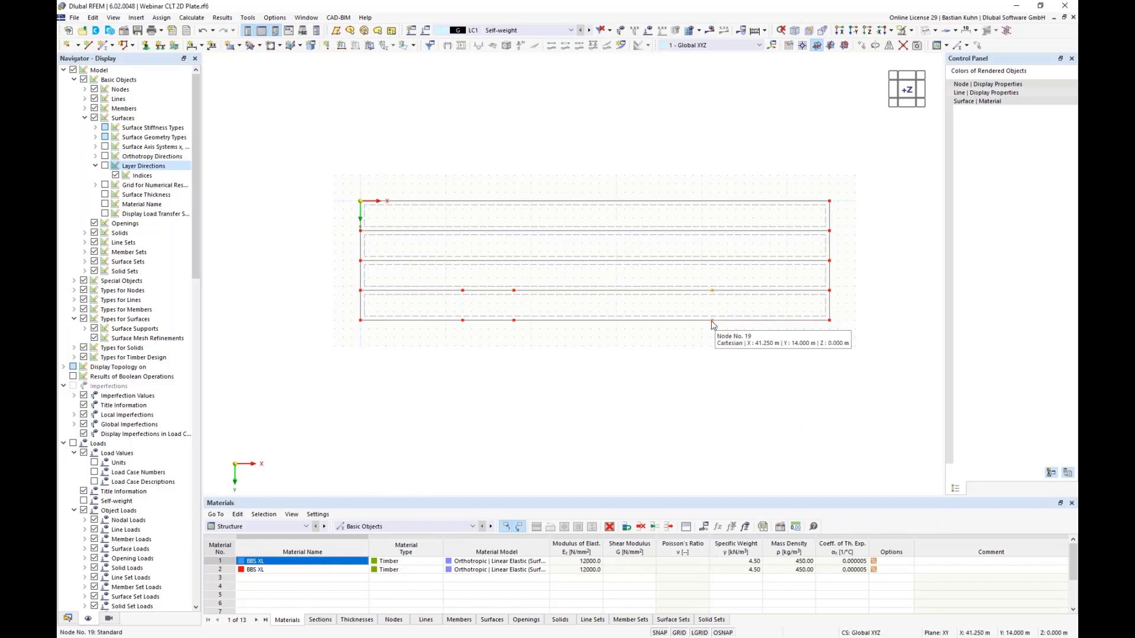
right_click(714, 324)
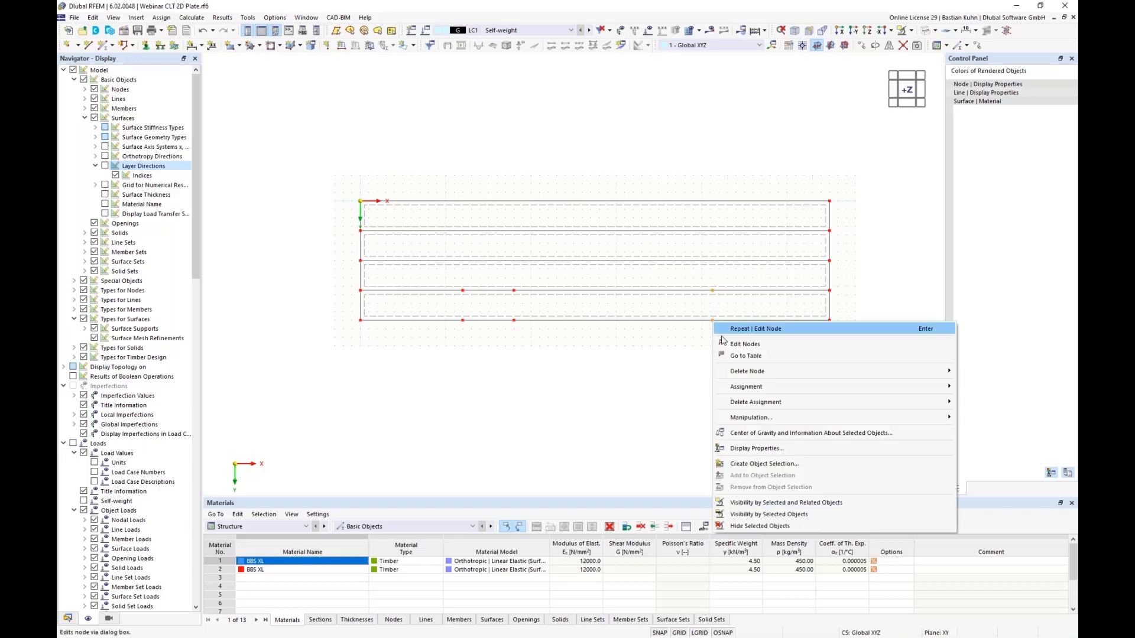
click(745, 341)
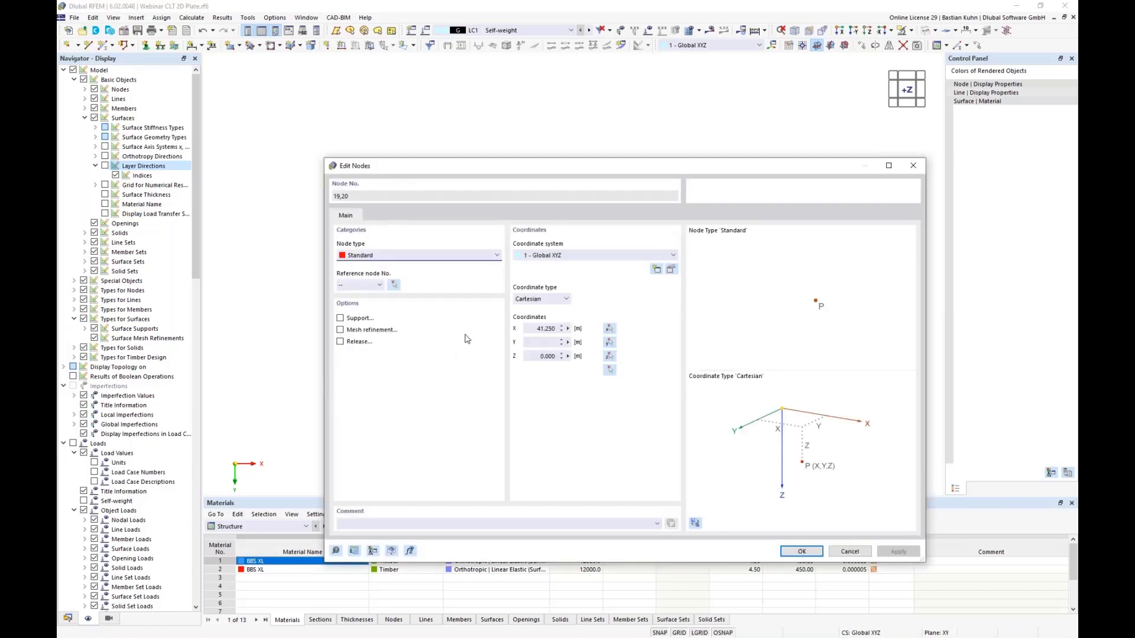
double_click(531, 328)
text(3)
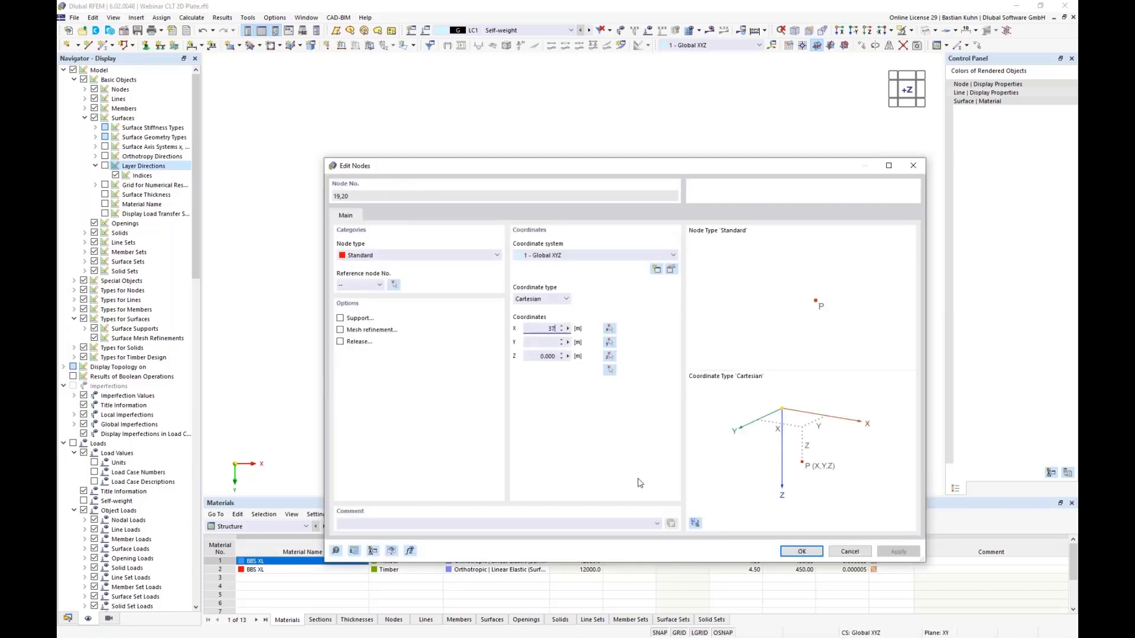
text(7)
click(800, 551)
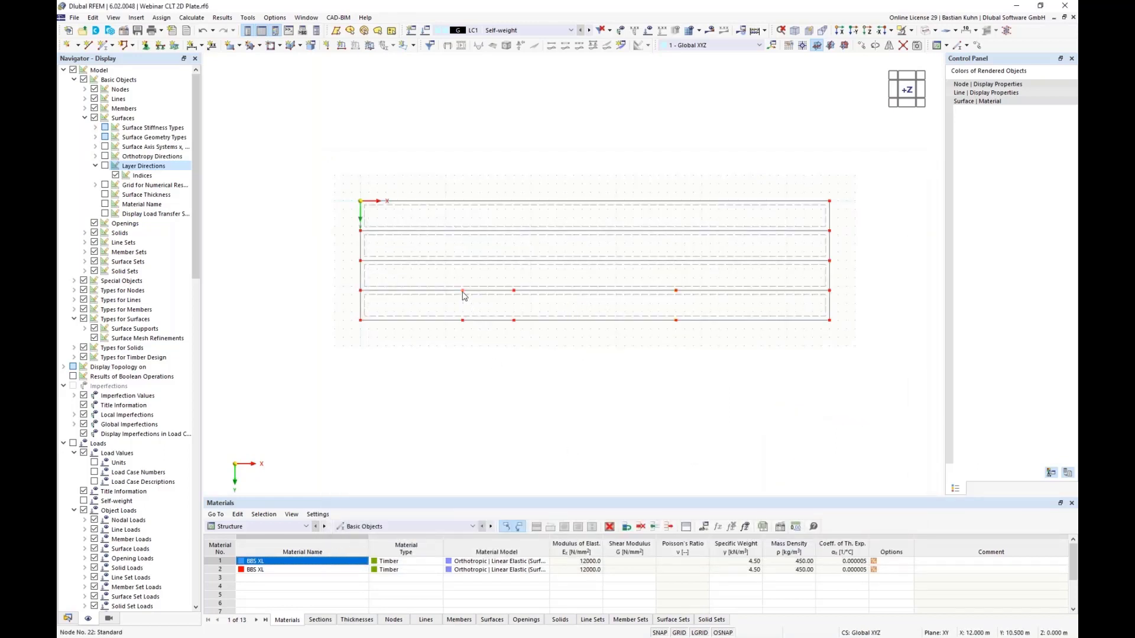
Step: Copy the three intermediate nodes on the lowest strip's upper edge once by -1.5 m in the Y direction
right_click(676, 291)
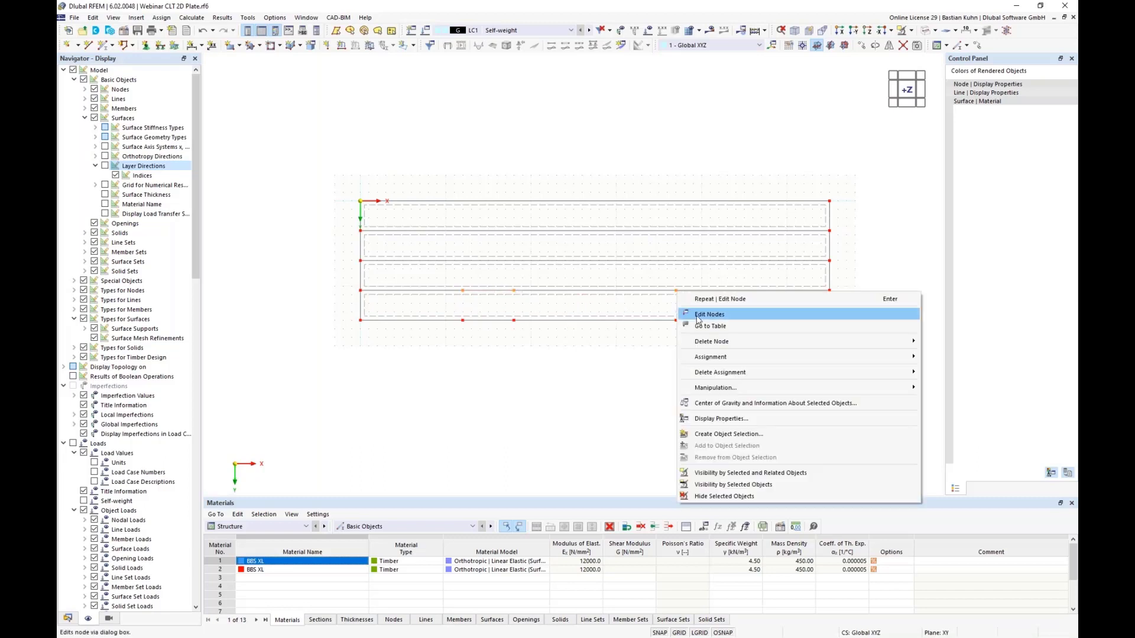
click(981, 46)
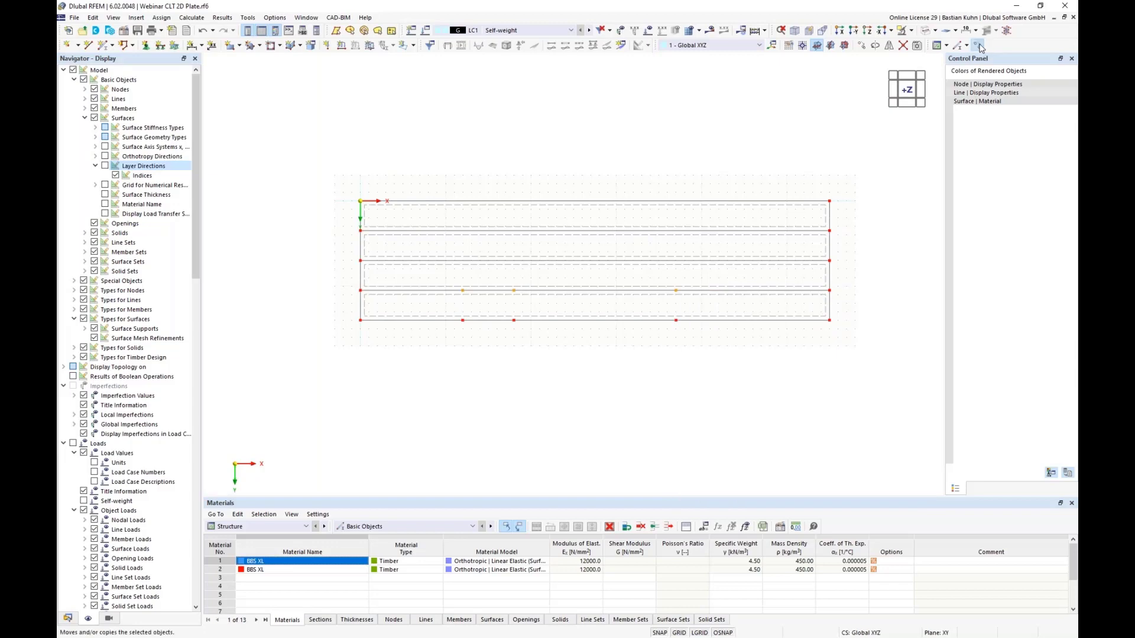
double_click(542, 242)
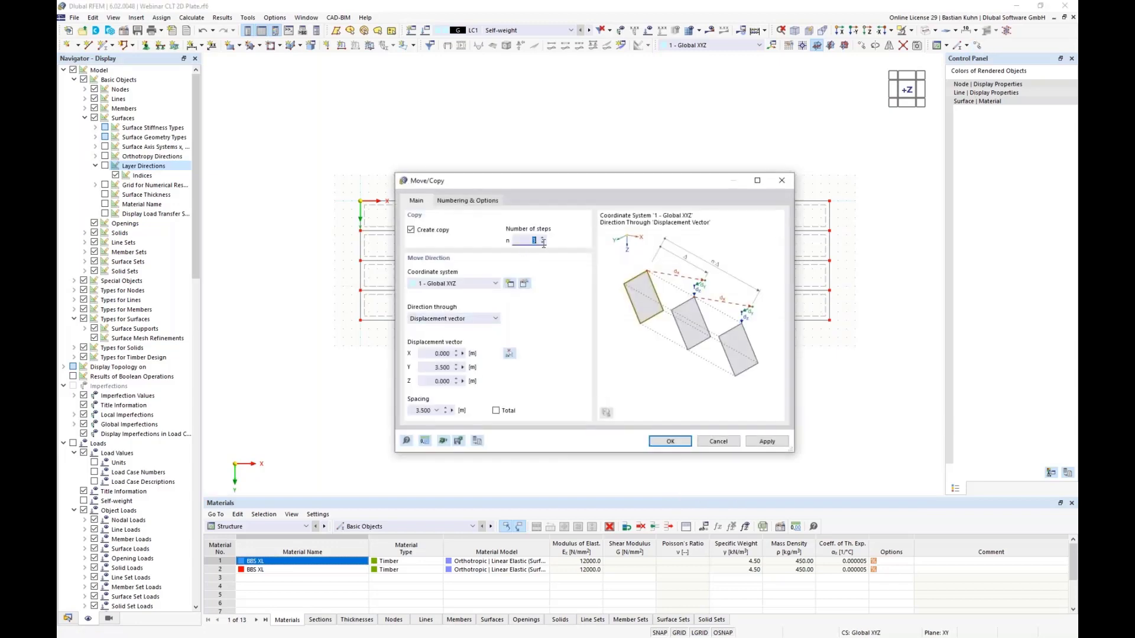
drag(430, 368, 512, 379)
text(-1,5)
click(657, 442)
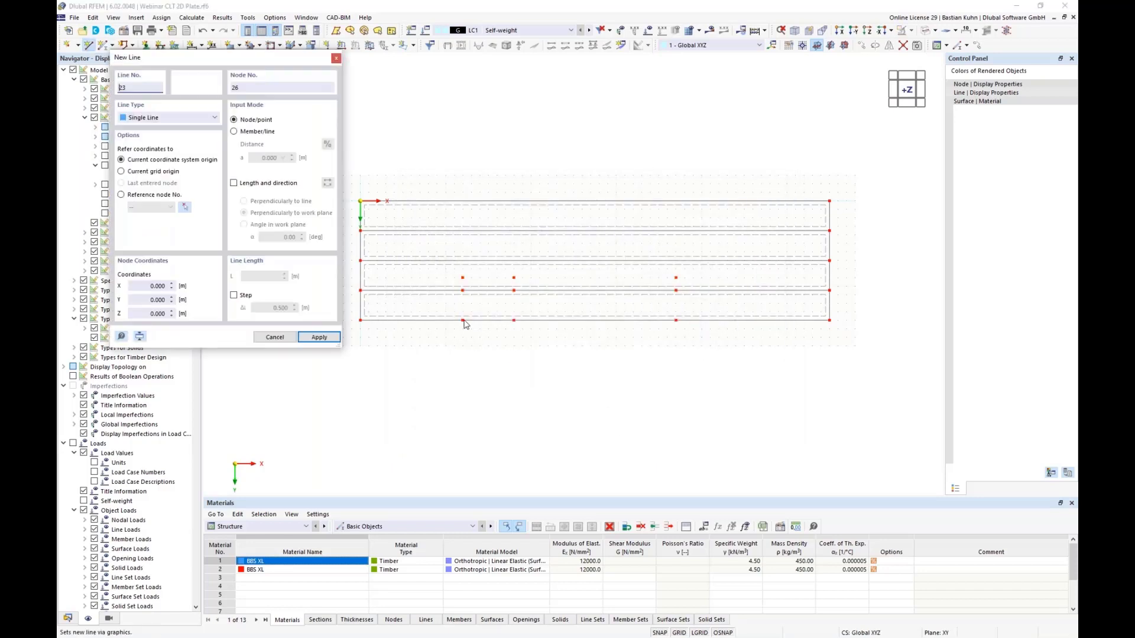
Step: Draw single lines from the plate's lower edge at X 12 m up to Y 9 m, across to X 18 m and back down
click(463, 297)
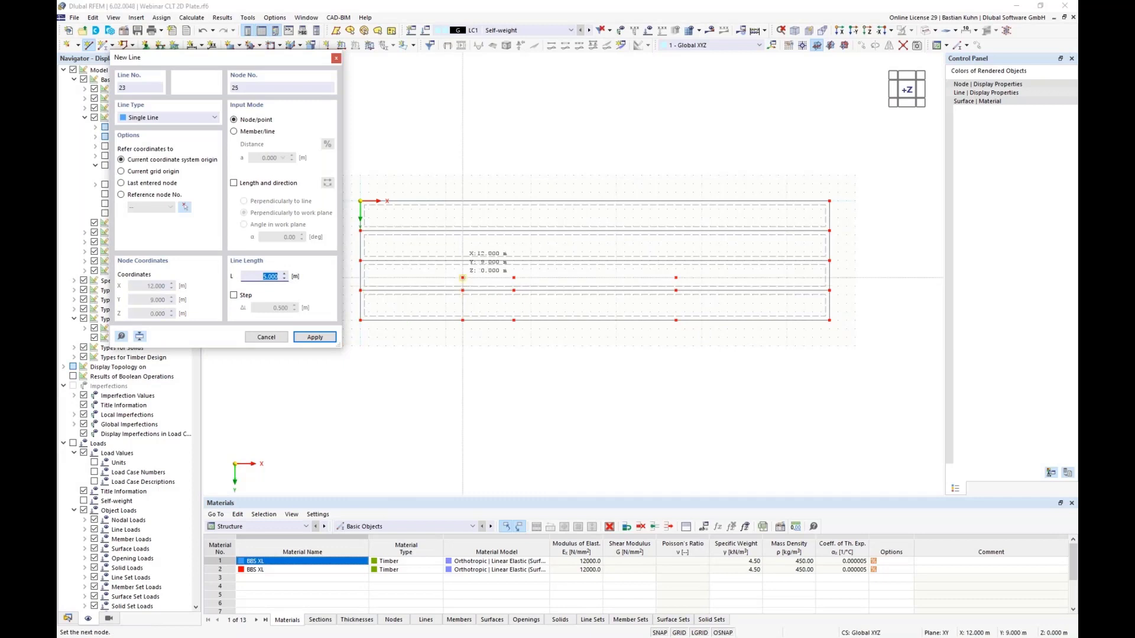
click(463, 278)
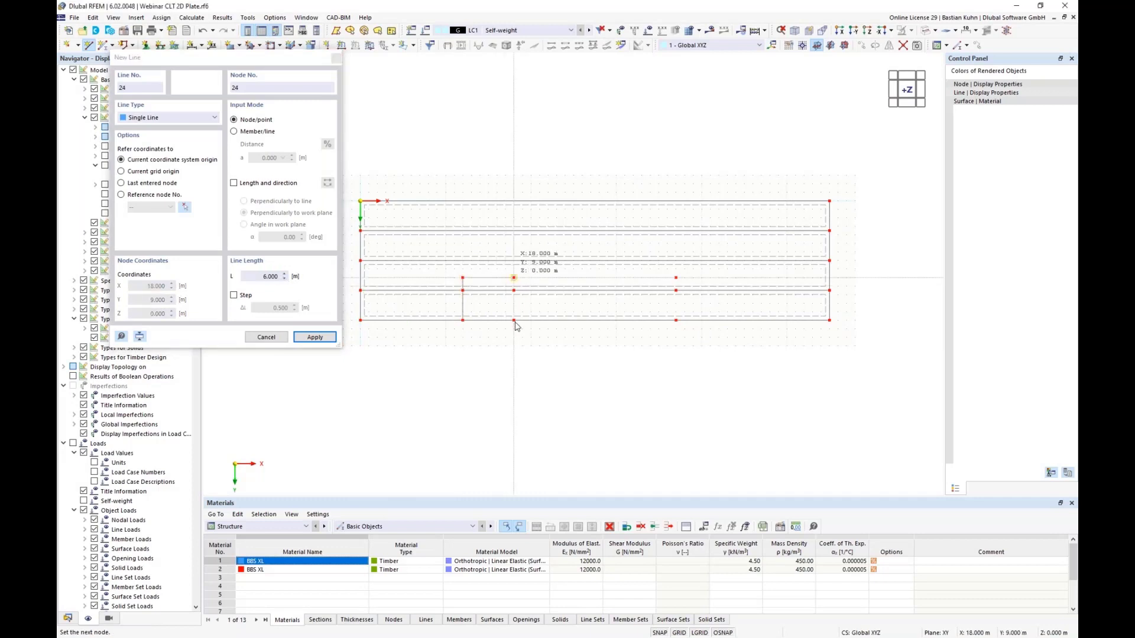
click(514, 277)
click(514, 320)
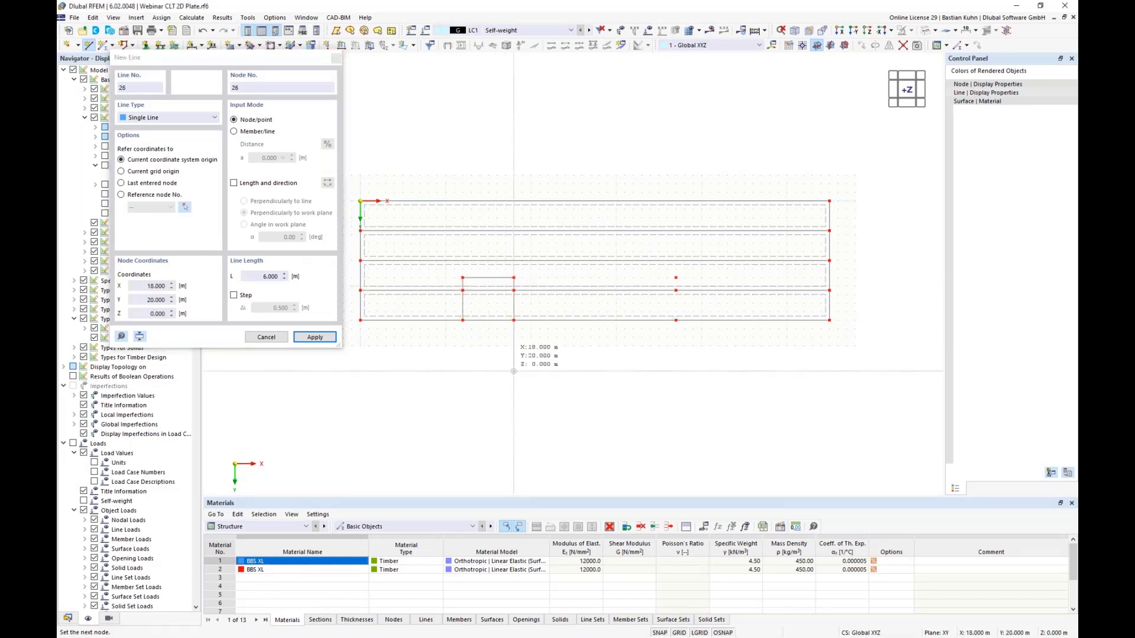
Step: Copy the three-line rectangular outline along the plate's lower edge so that its left side starts at X 37 m
key(Escape)
key(Escape)
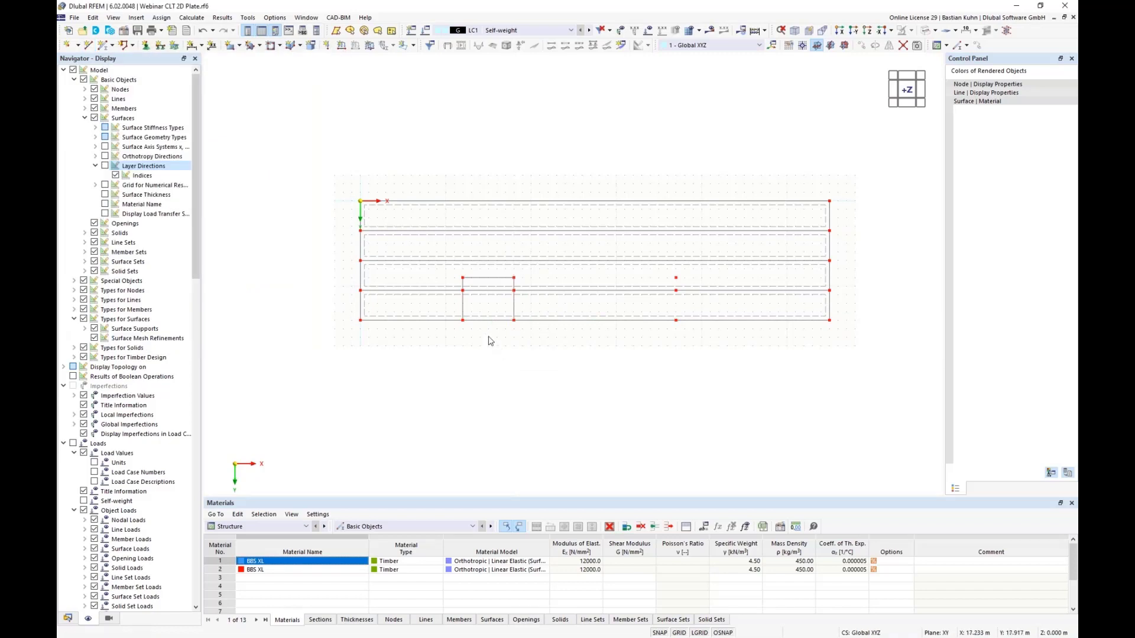
click(462, 302)
ctrl+click(486, 278)
ctrl+click(514, 312)
ctrl+drag(662, 311, 679, 324)
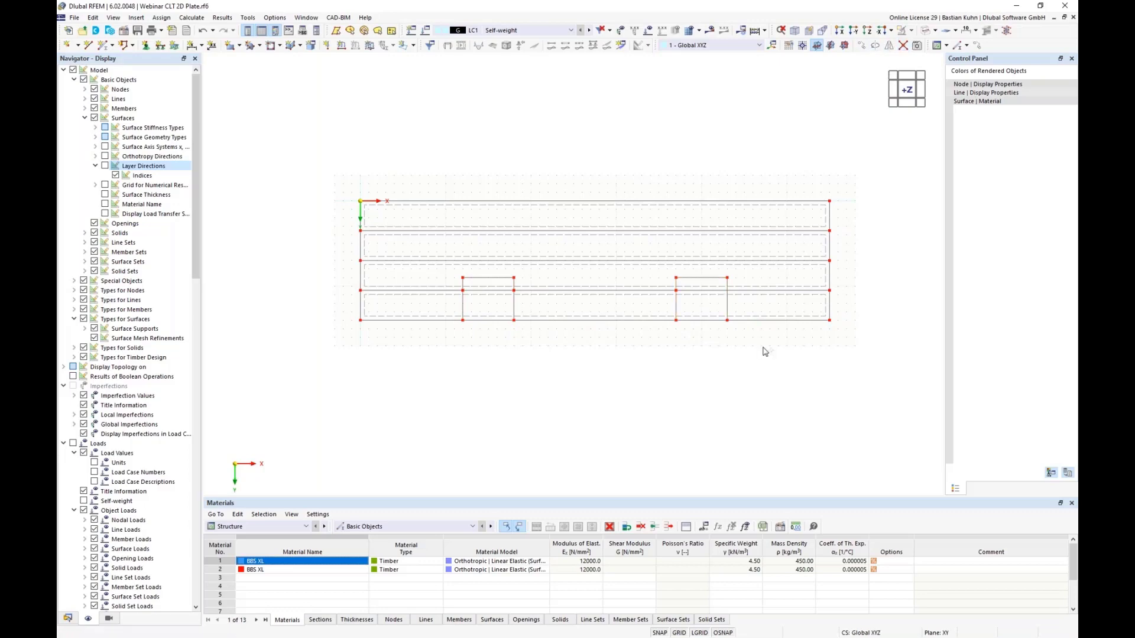
Step: Connect the copied outline with the plate's lines and divide the two lower surfaces with the intersecting lines
drag(762, 347, 653, 292)
right_click(545, 290)
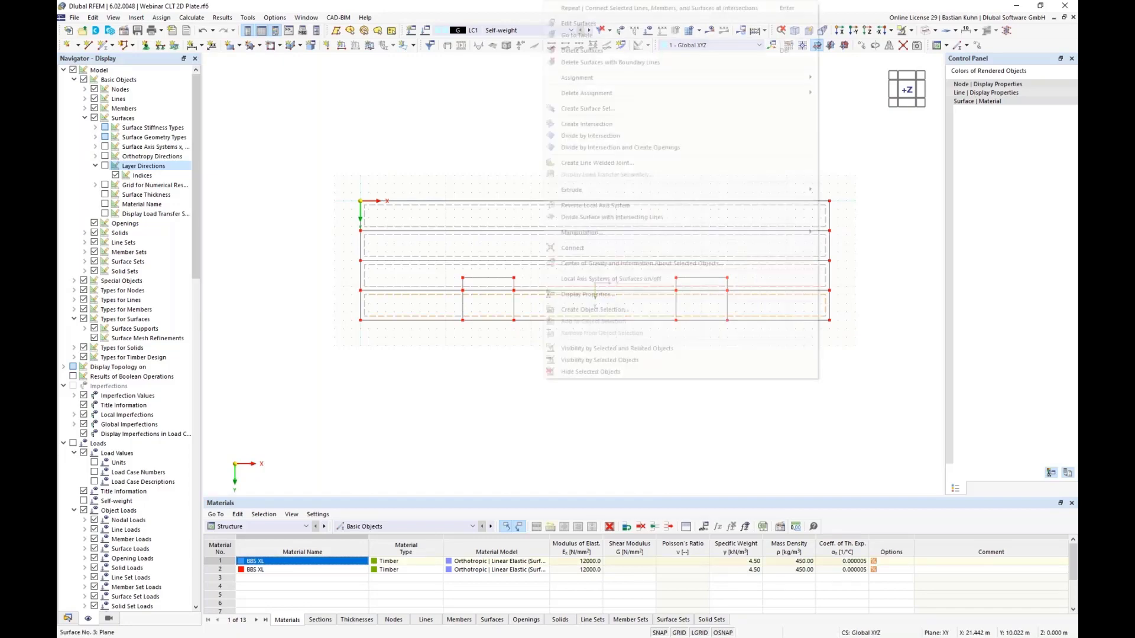
click(591, 218)
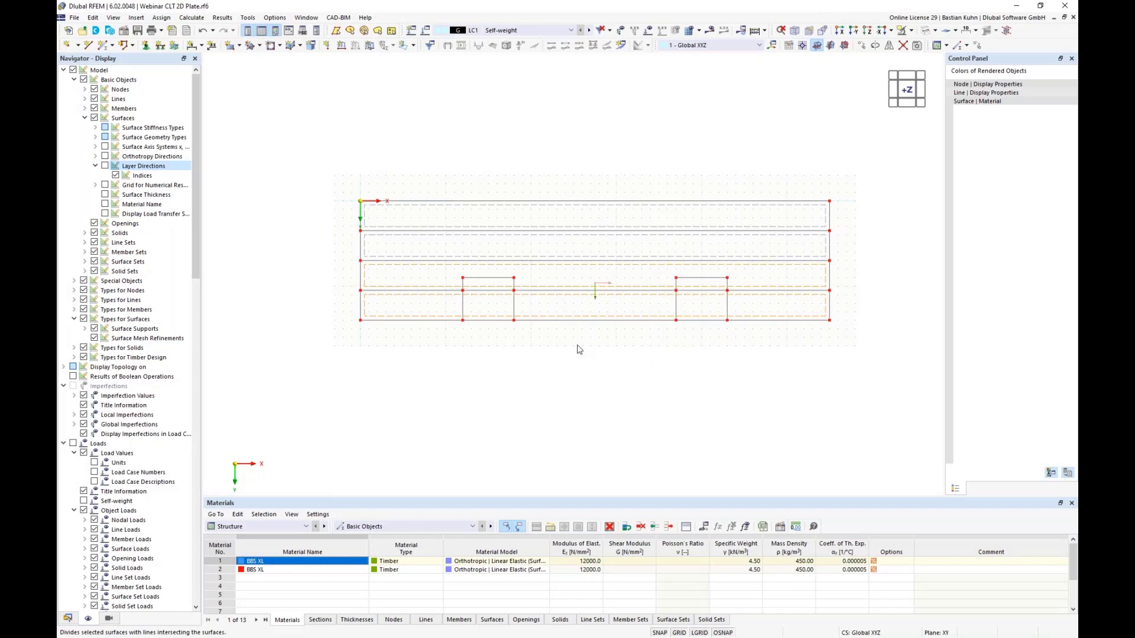
Step: Delete the surface parts inside both rectangular outlines to leave two cut-outs in the plate's lower edge
click(482, 293)
key(Delete)
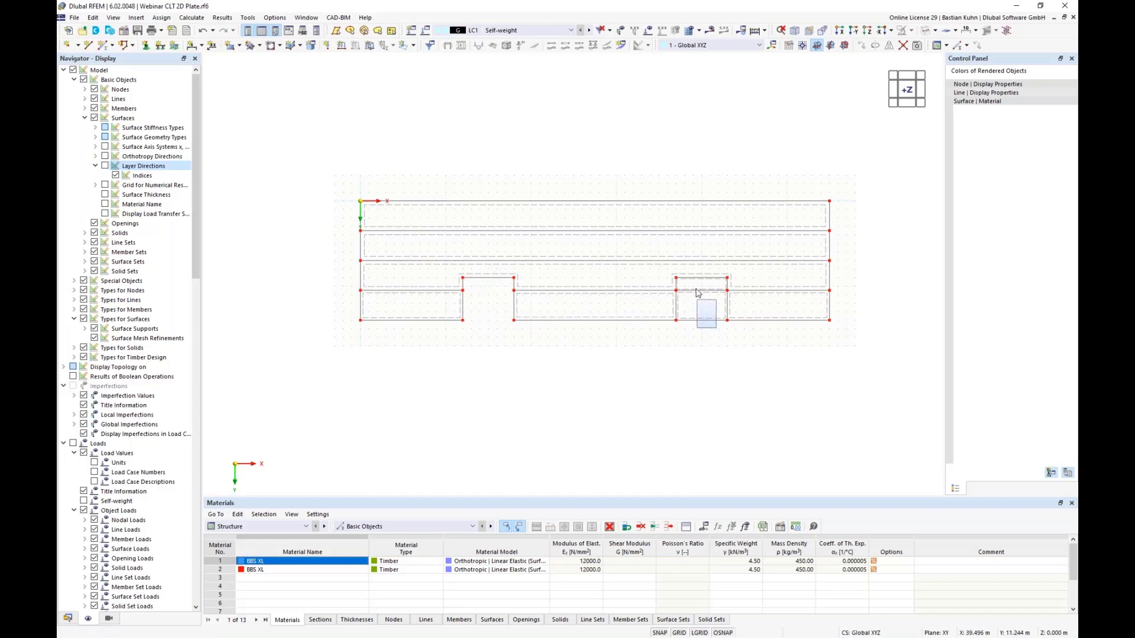
click(697, 293)
key(Delete)
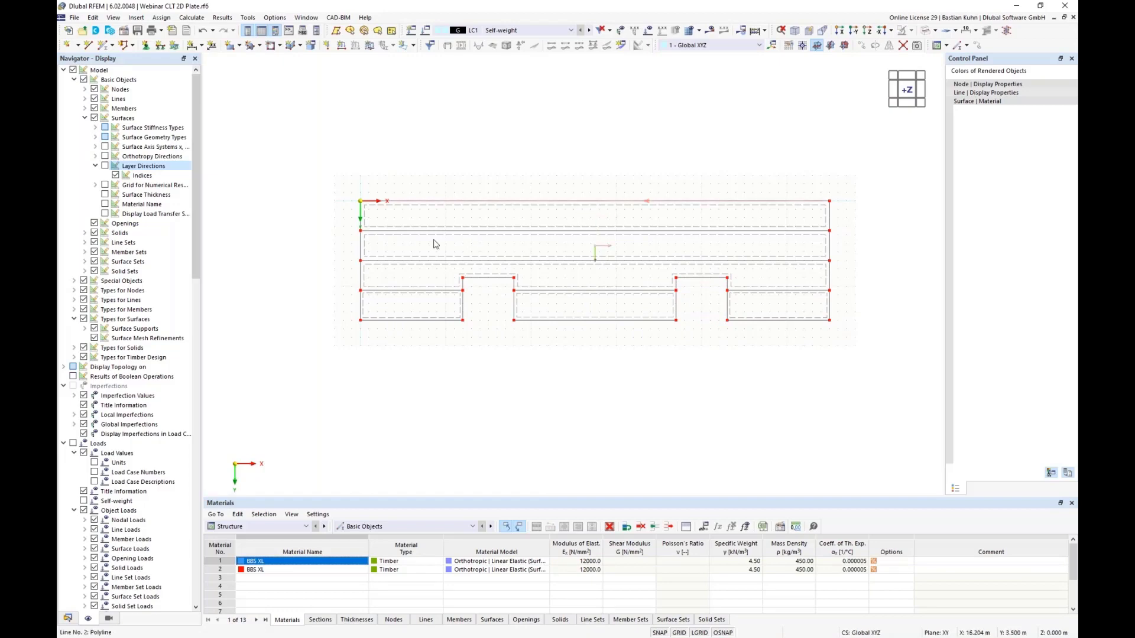
Step: Copy the plate's upper edge line once by 0.4 m in the Y direction
right_click(400, 205)
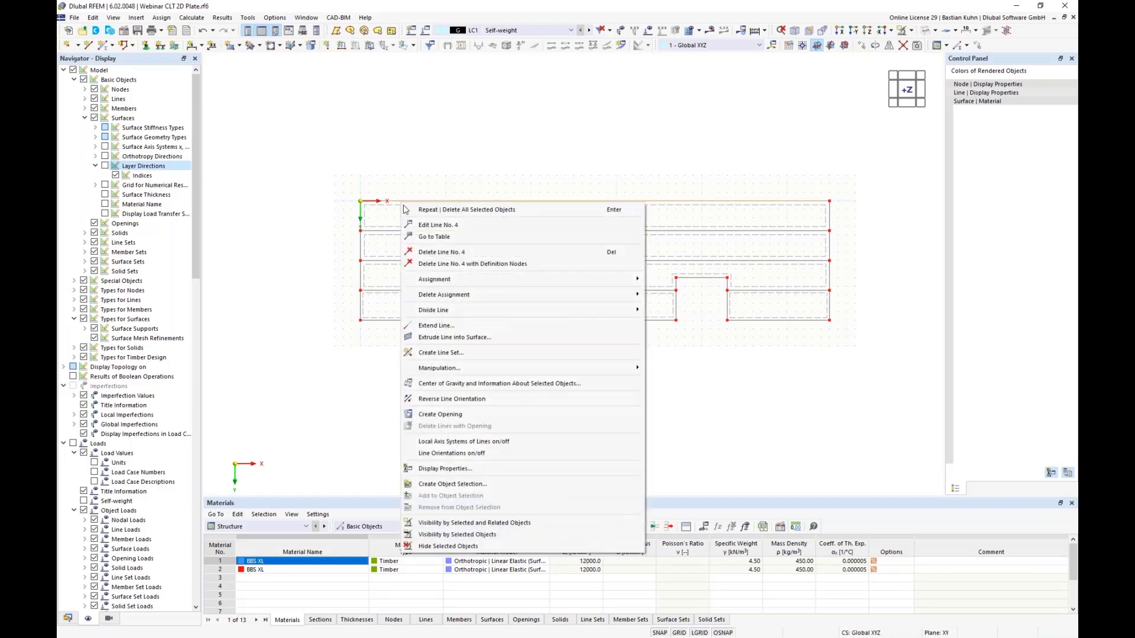
mouse_move(452, 298)
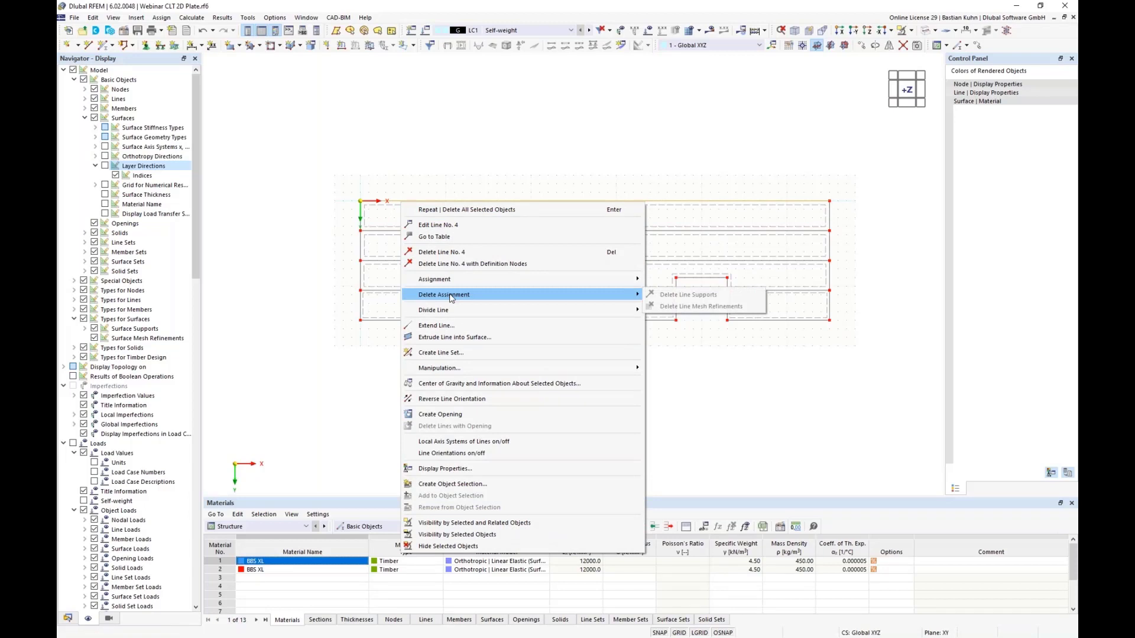
click(976, 46)
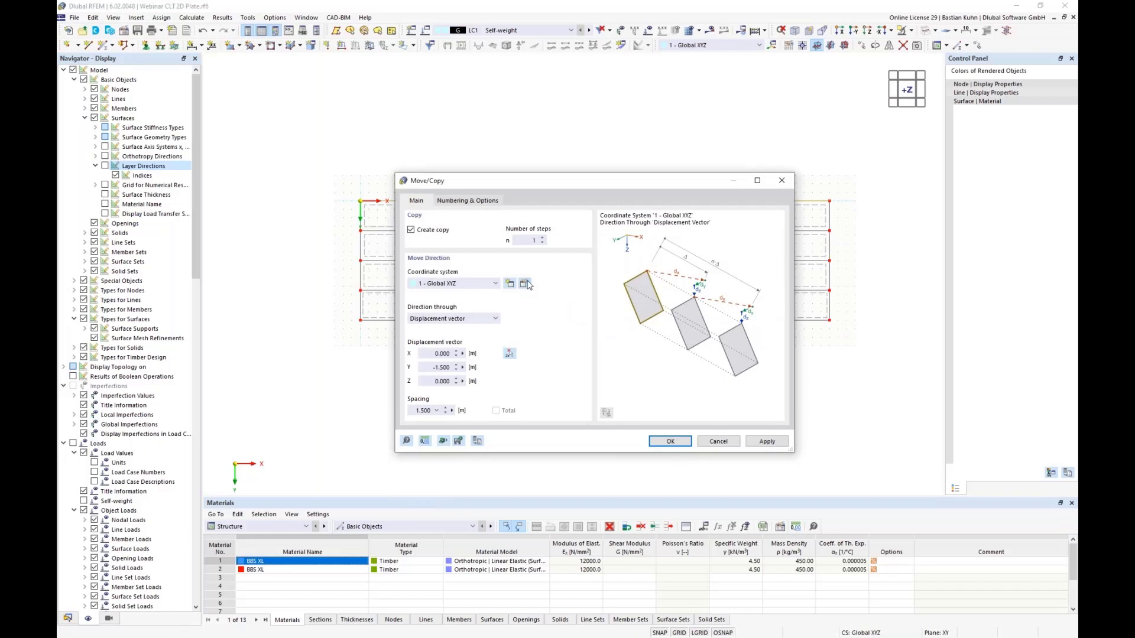
drag(427, 371, 499, 382)
text(0,4)
click(664, 443)
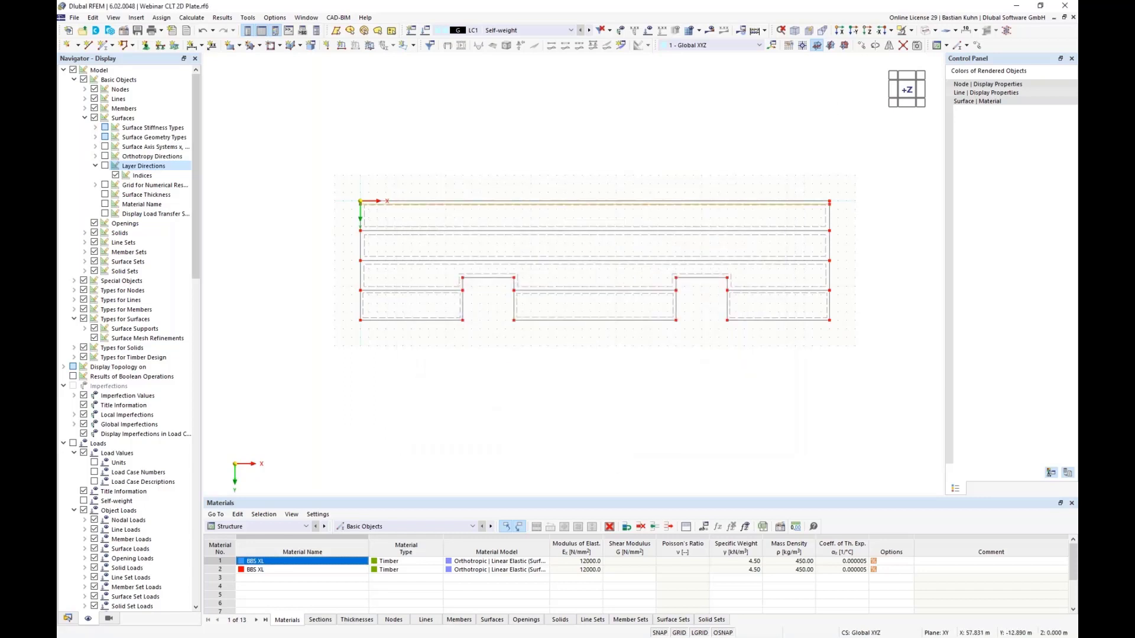
Step: Copy the new upper inset line in the Y direction to Y 13.6 m, just inside the plate's lower edge
click(977, 46)
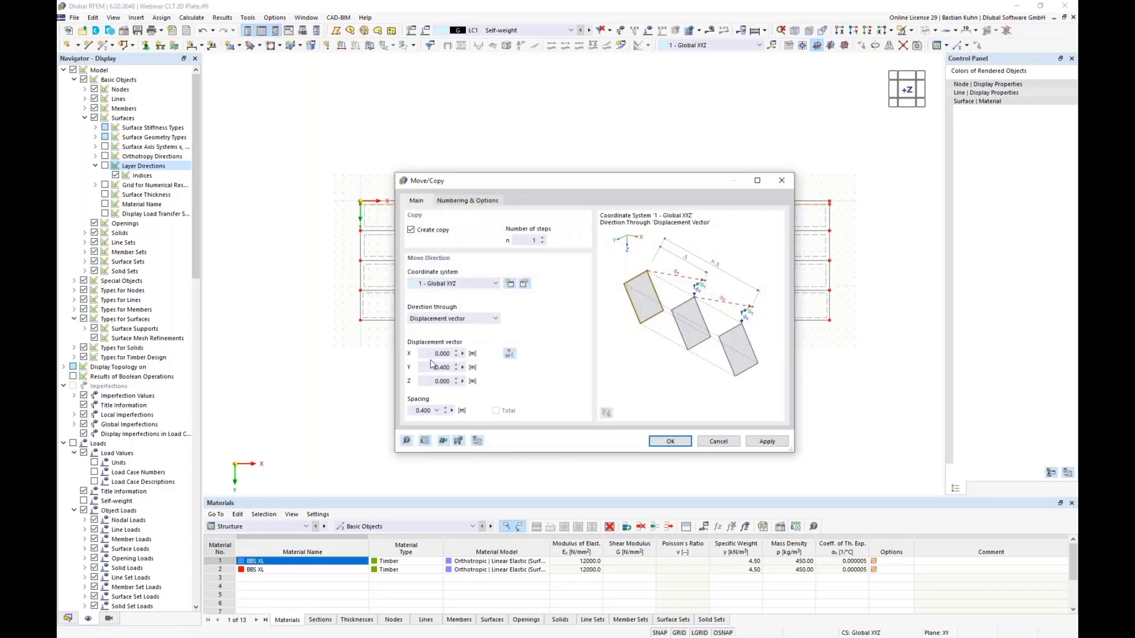
double_click(431, 364)
click(671, 442)
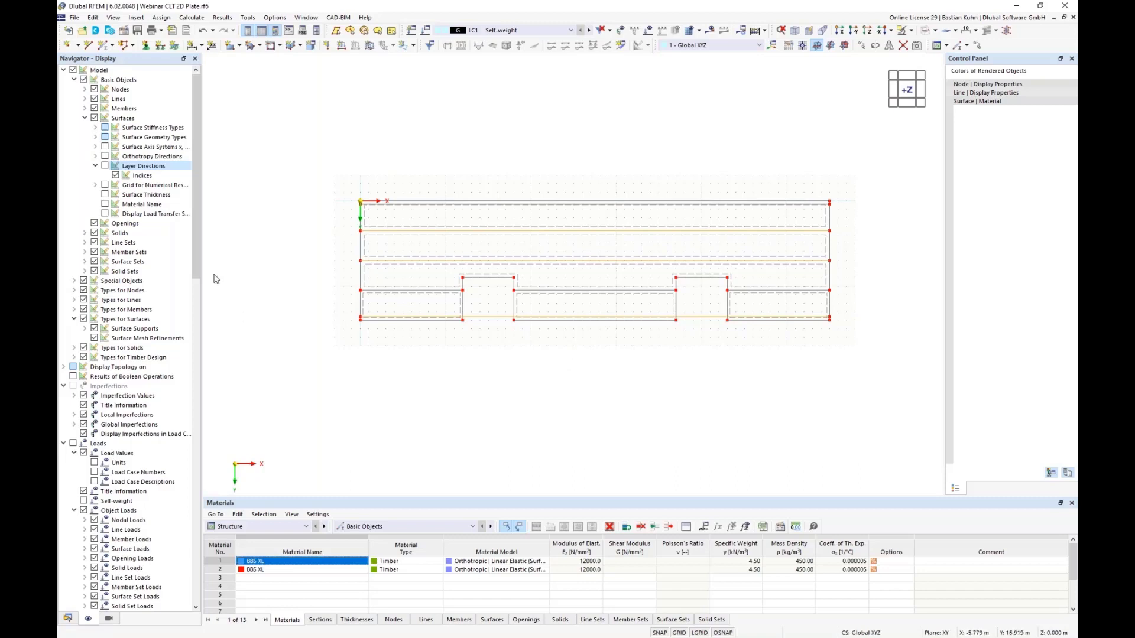
Step: Display the line orientations and reverse the orientation of line 2 between the upper two strips
click(84, 99)
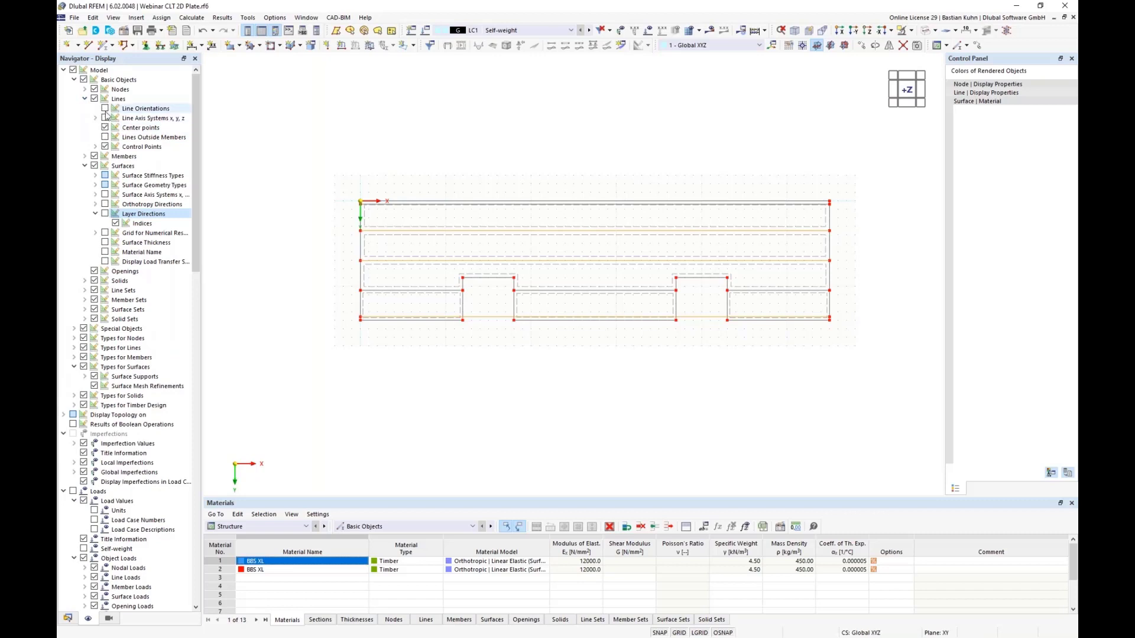
click(106, 109)
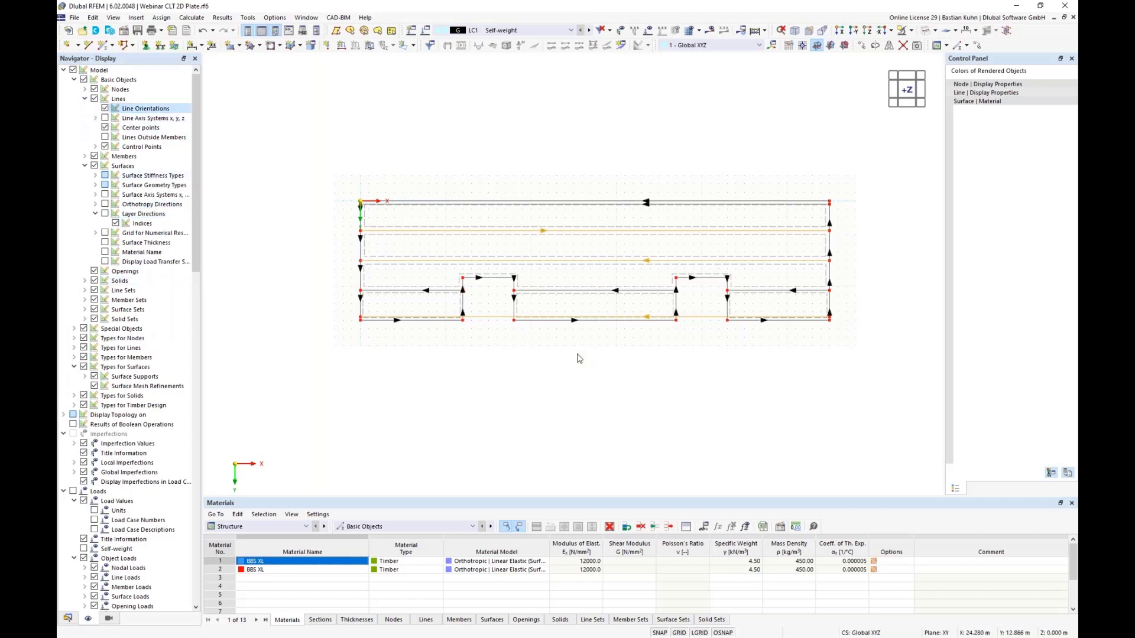
right_click(566, 237)
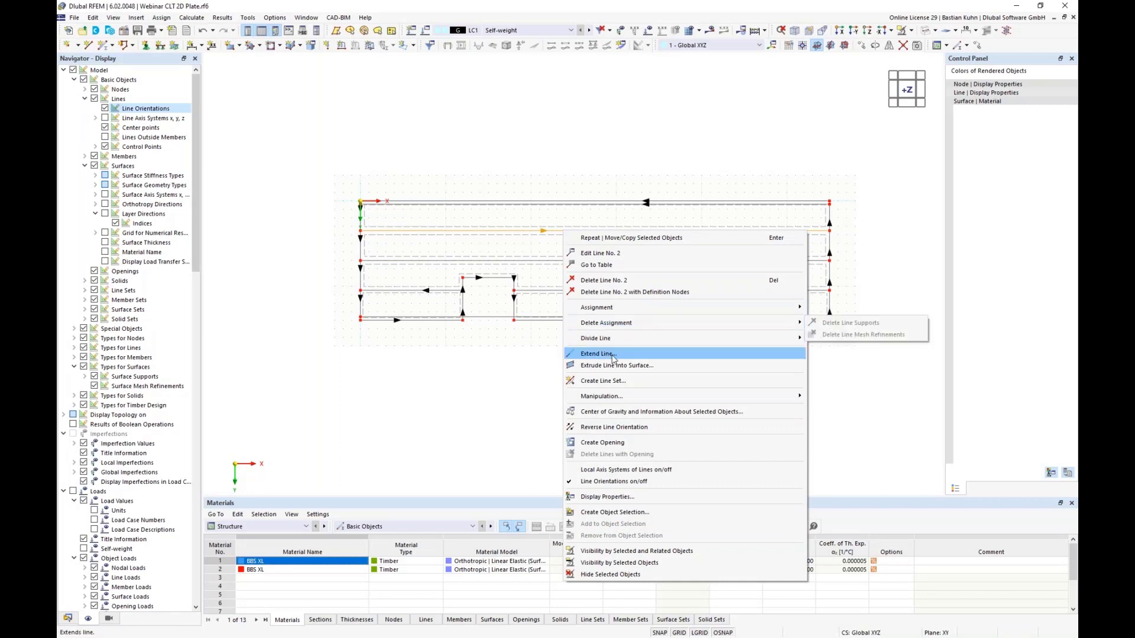
click(615, 427)
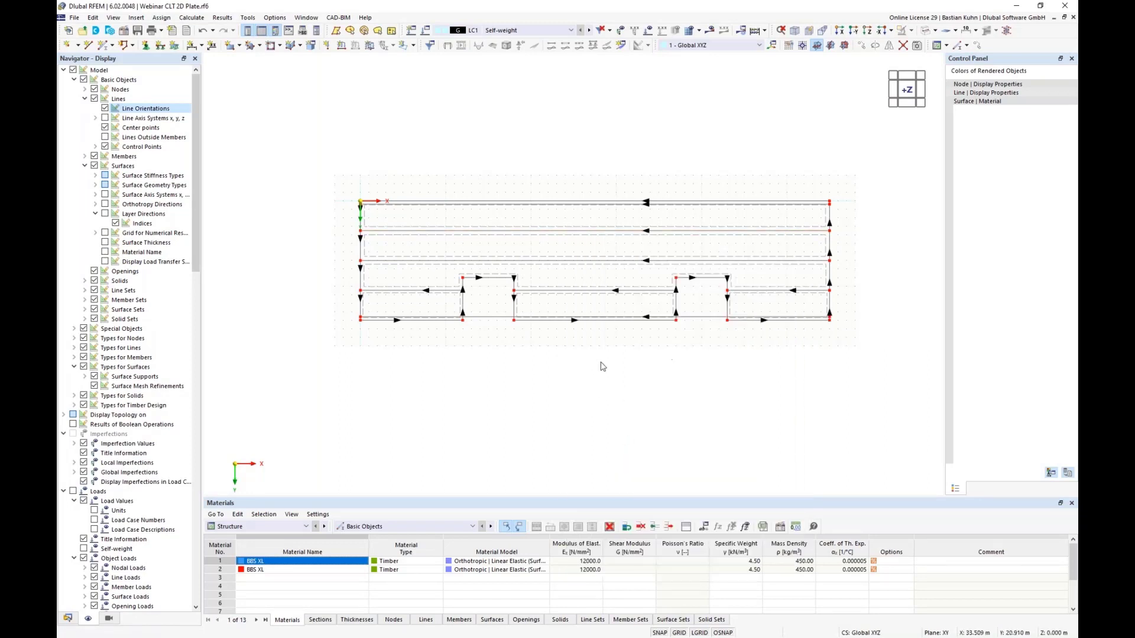
Step: Hide the line orientations and check the x, y, z line axis systems on the plate, hiding them again
click(105, 109)
click(104, 118)
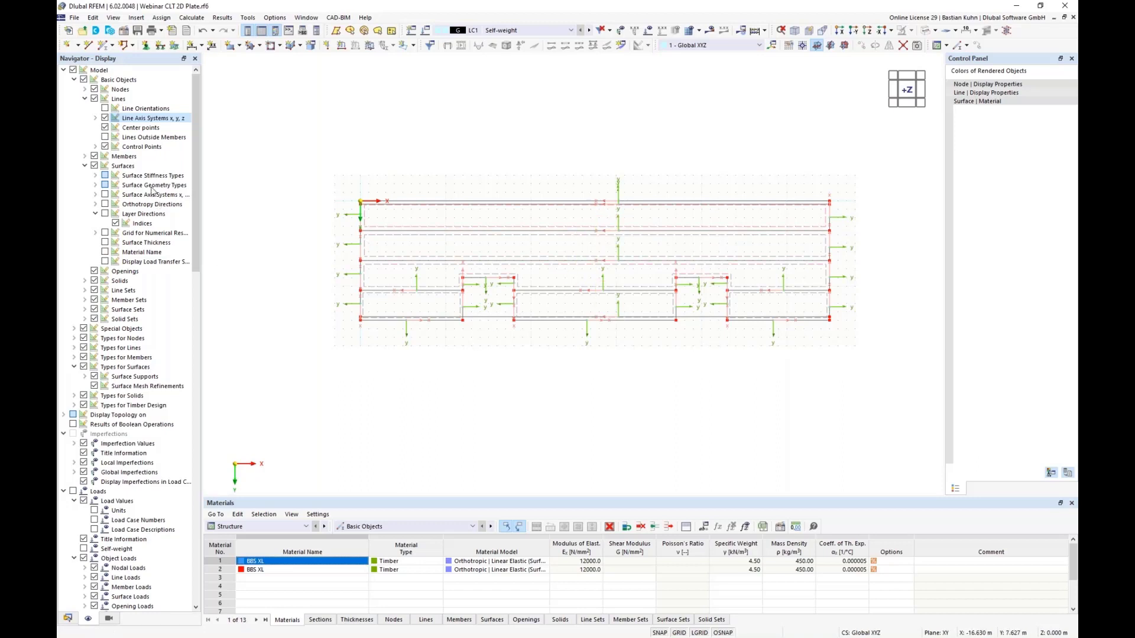
click(105, 118)
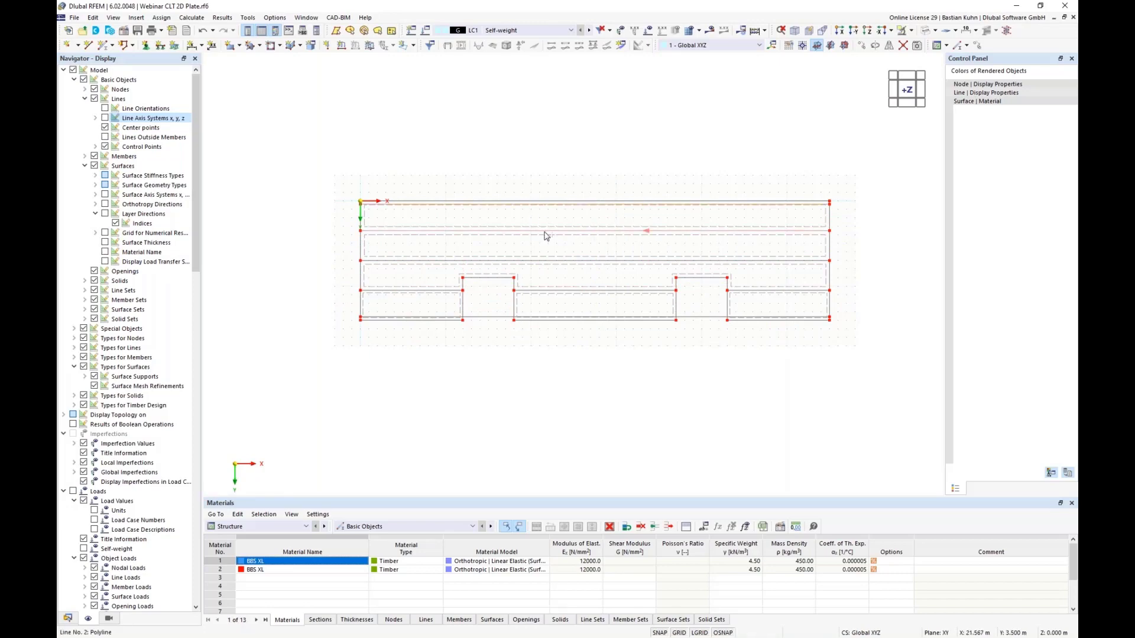
Step: Divide lines 2, 12, 35 and 36 at a distance of 0.5 m from their line end
click(560, 261)
right_click(572, 320)
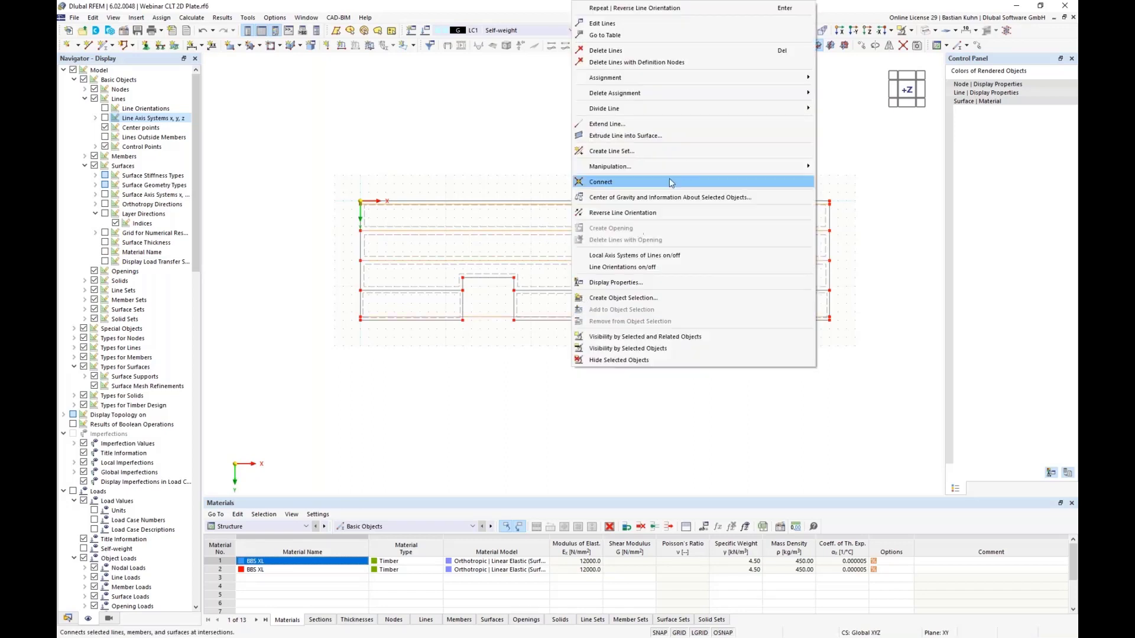
mouse_move(814, 110)
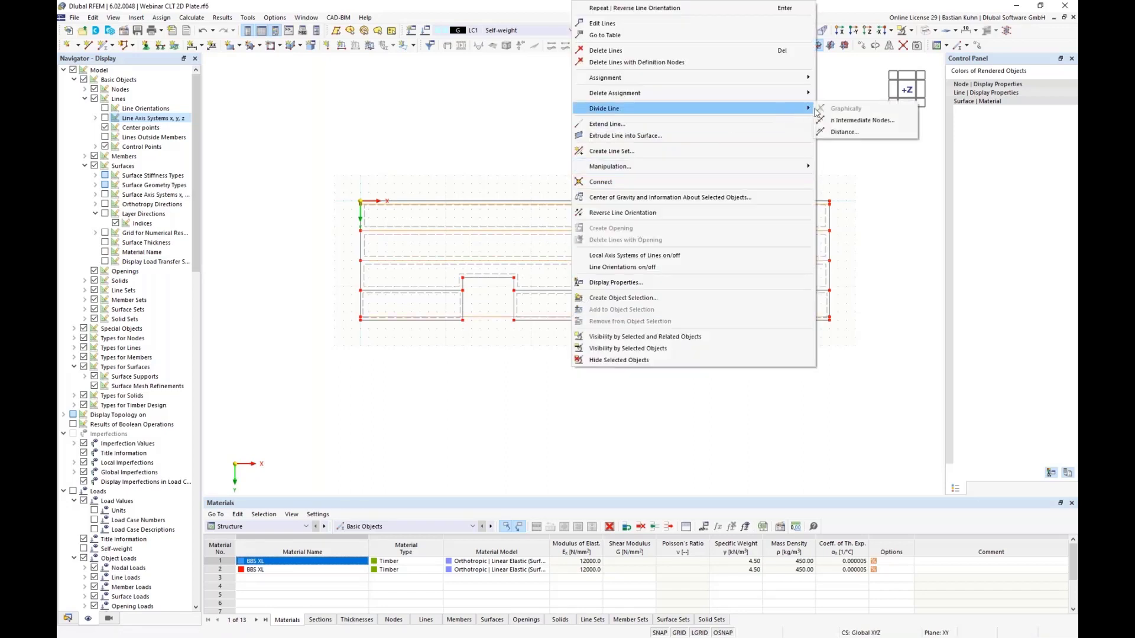
click(842, 131)
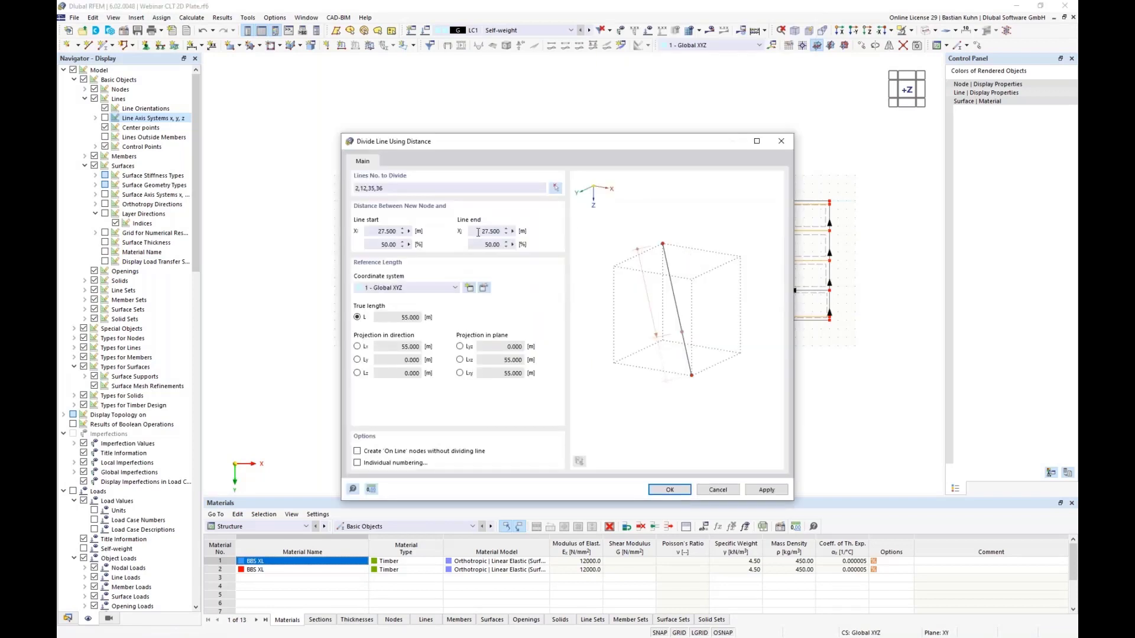
double_click(478, 232)
text(0.5)
click(669, 489)
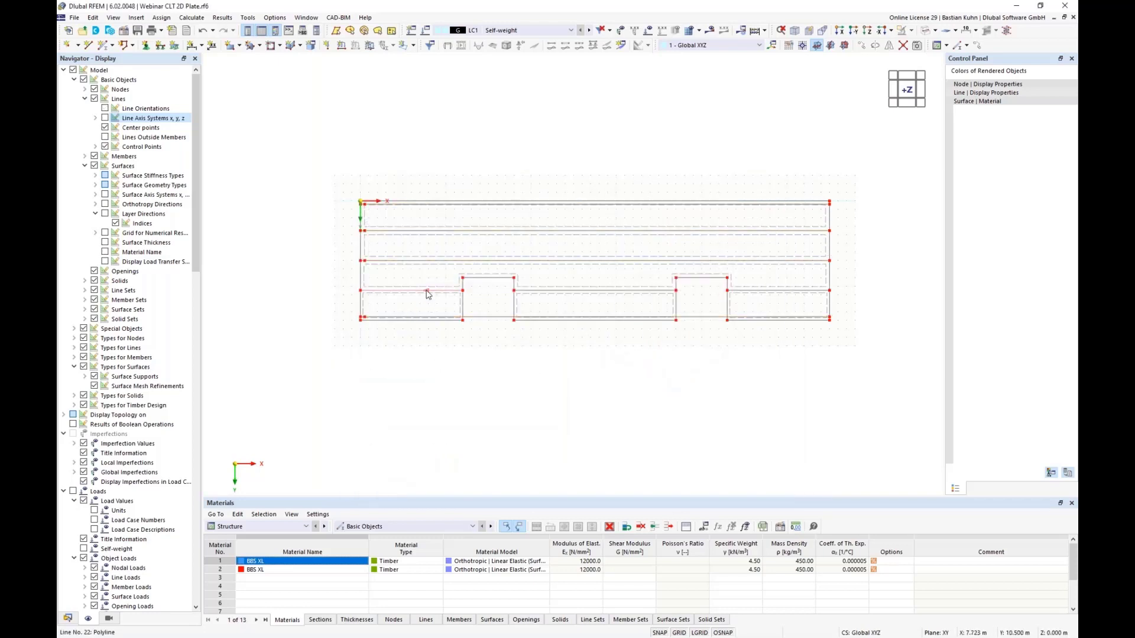
Step: Divide line 22, on the upper edge of the leftmost lower surface, at 0.5 m from its line end
right_click(428, 294)
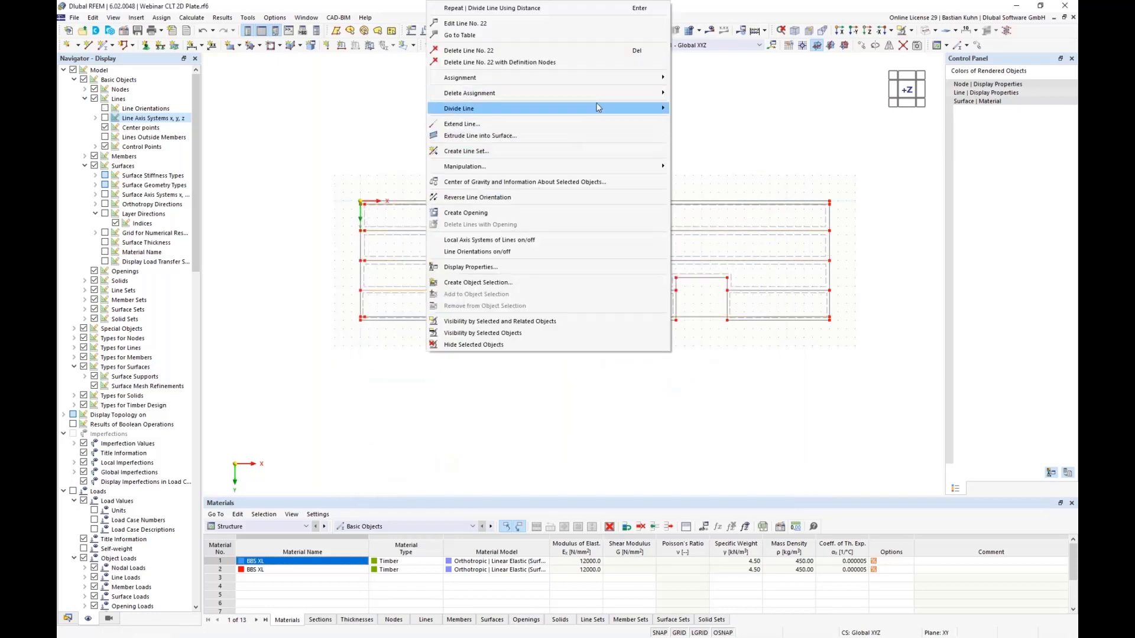
mouse_move(660, 110)
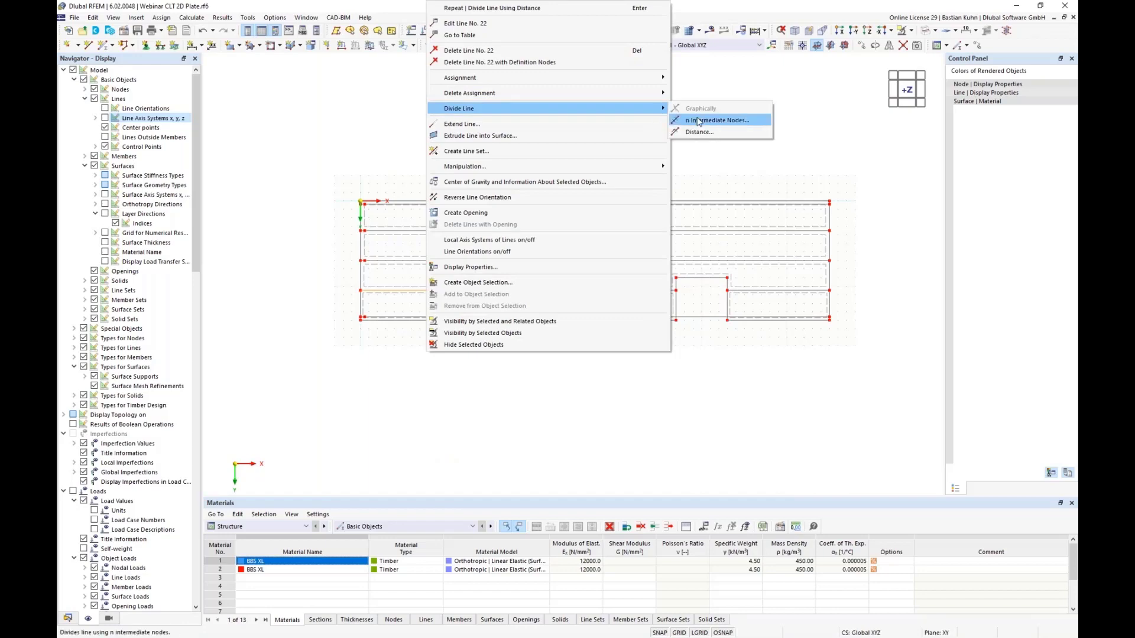
click(718, 114)
click(486, 230)
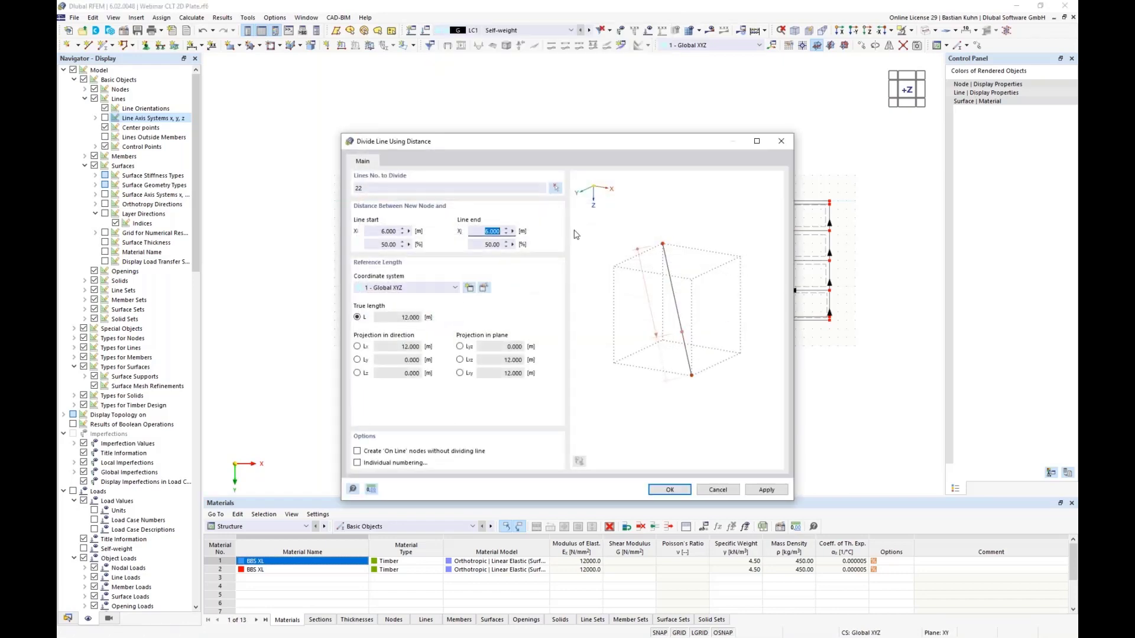
text(0,5)
key(Return)
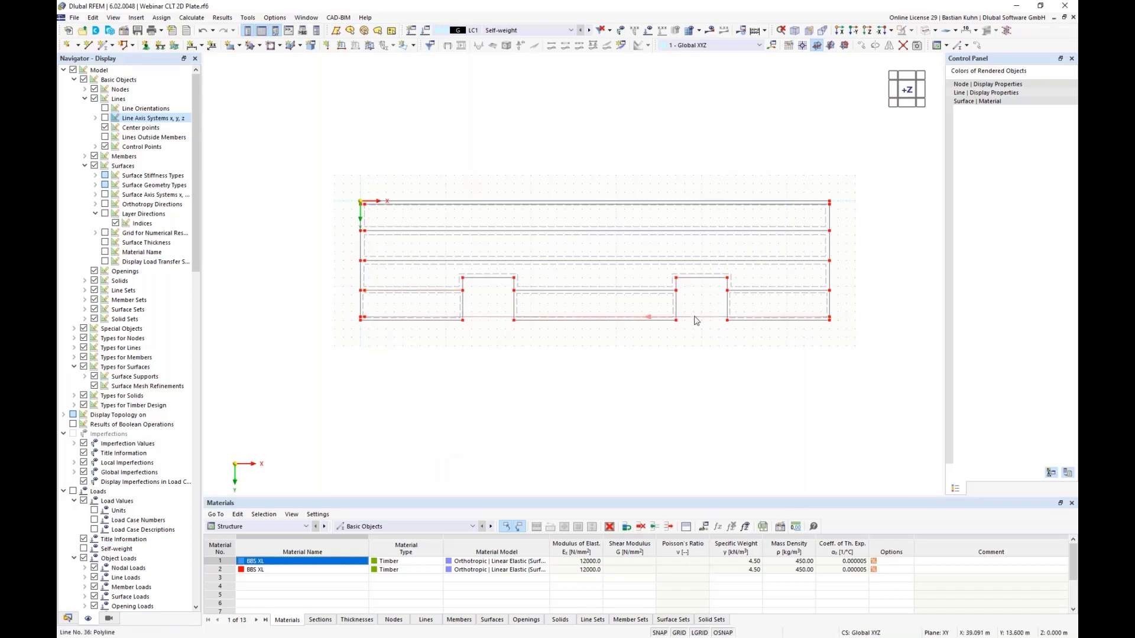
Step: Divide lines 2, 12, 16, 35 and 36 at a distance of 0.5 m from their line start
ctrl+click(747, 291)
ctrl+click(747, 262)
ctrl+click(746, 235)
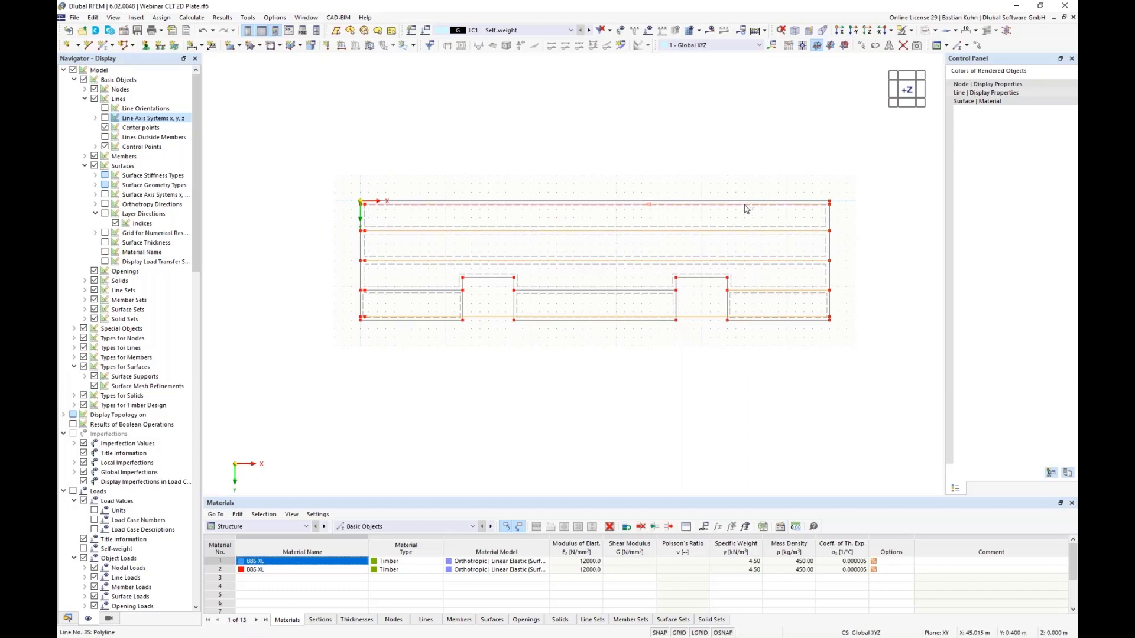
right_click(743, 205)
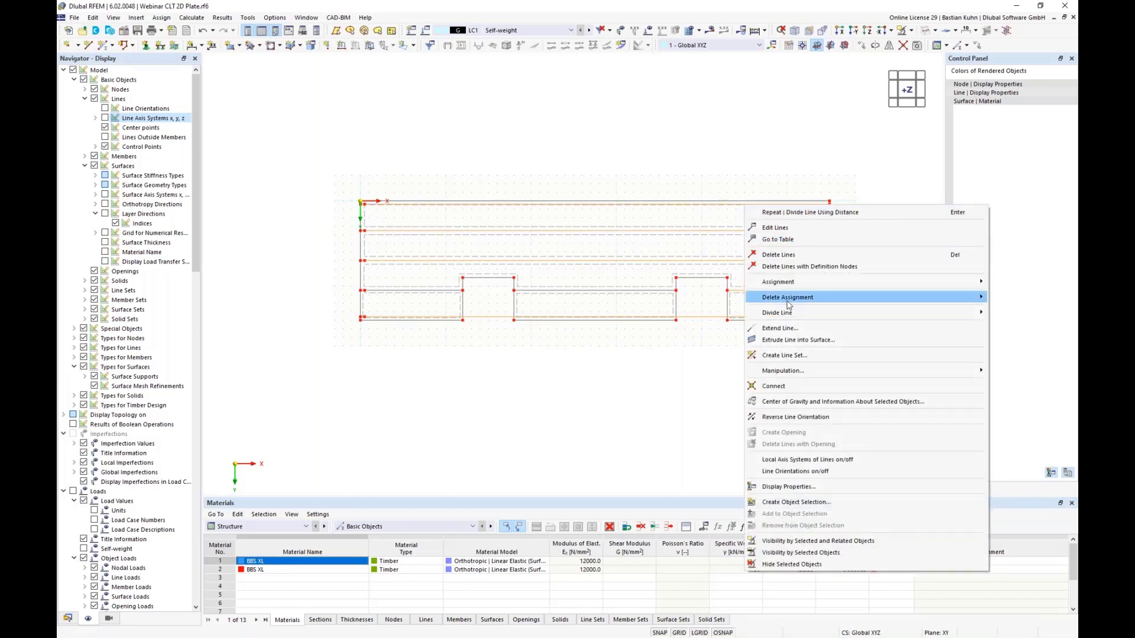
mouse_move(788, 312)
click(686, 313)
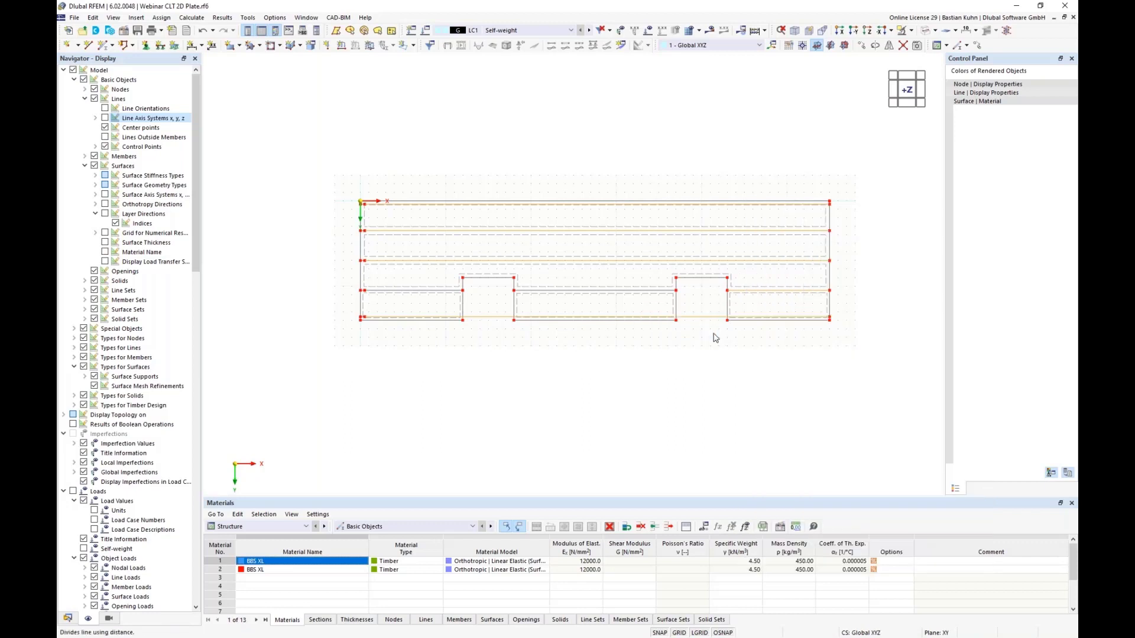
click(385, 232)
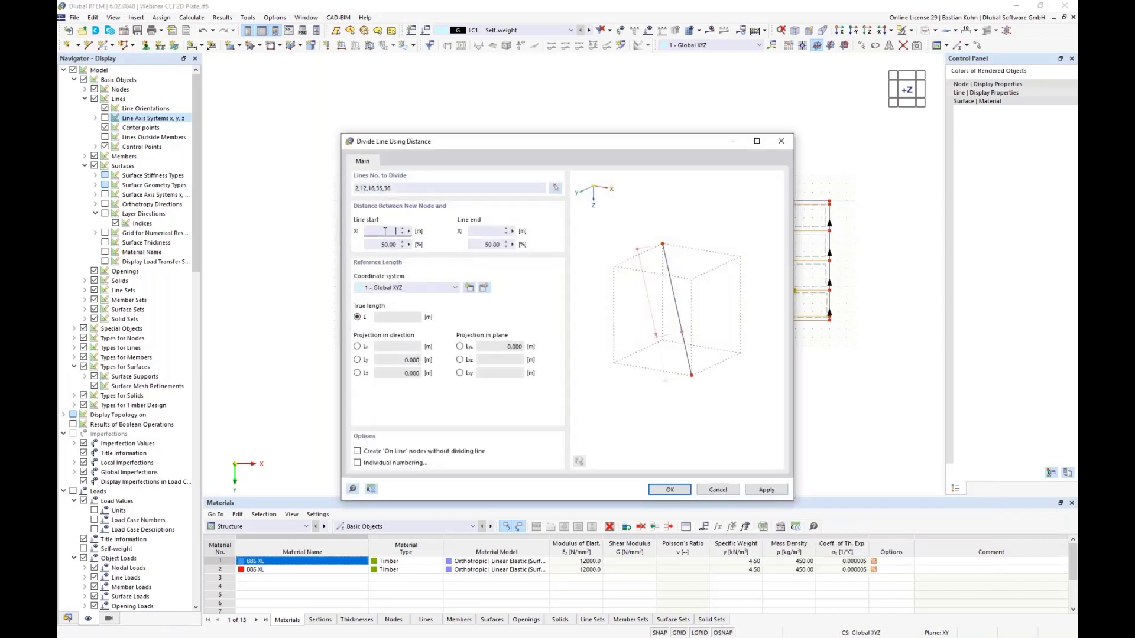
text(0.5)
key(Return)
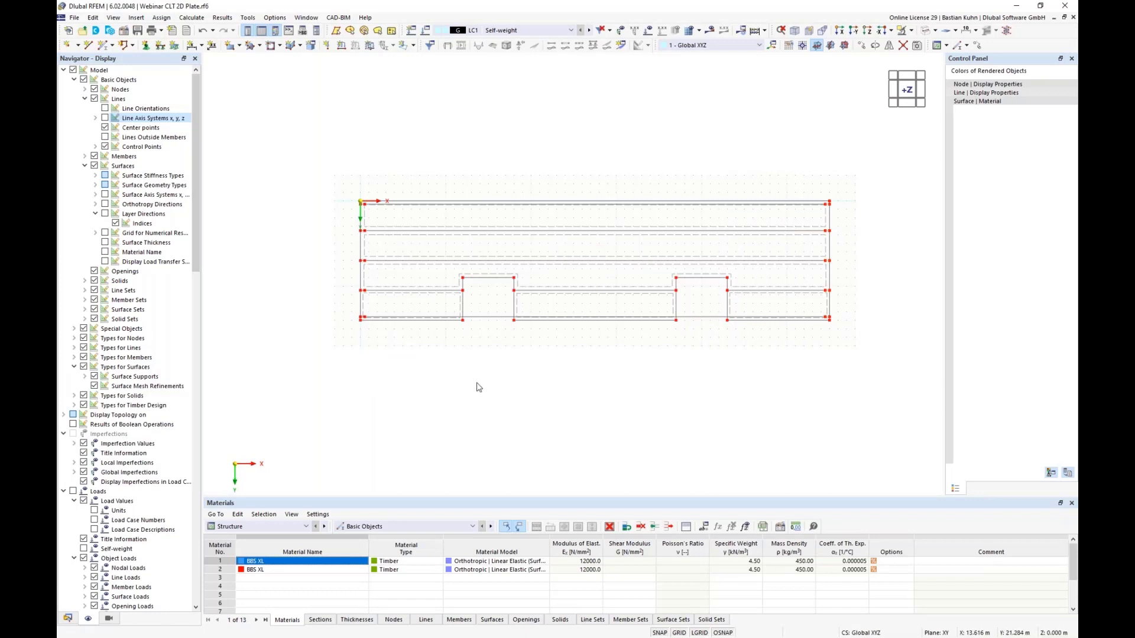
Step: Place 11 intermediate nodes on each of lines 42, 43, 45 and 46 as 'On Line' nodes without dividing the lines
click(487, 319)
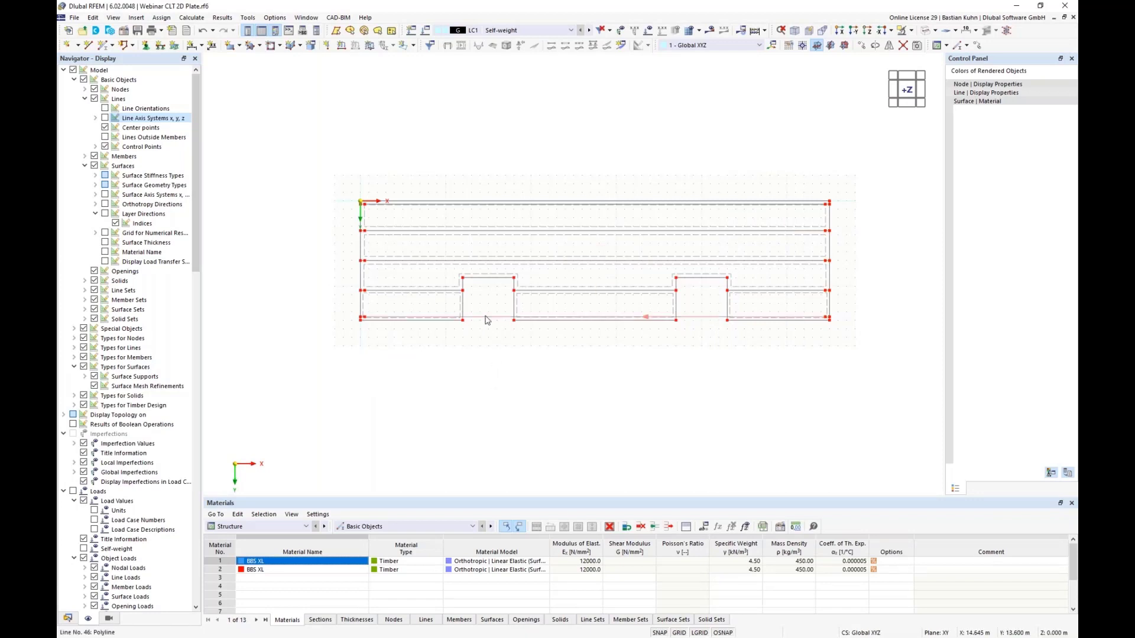
ctrl+click(495, 260)
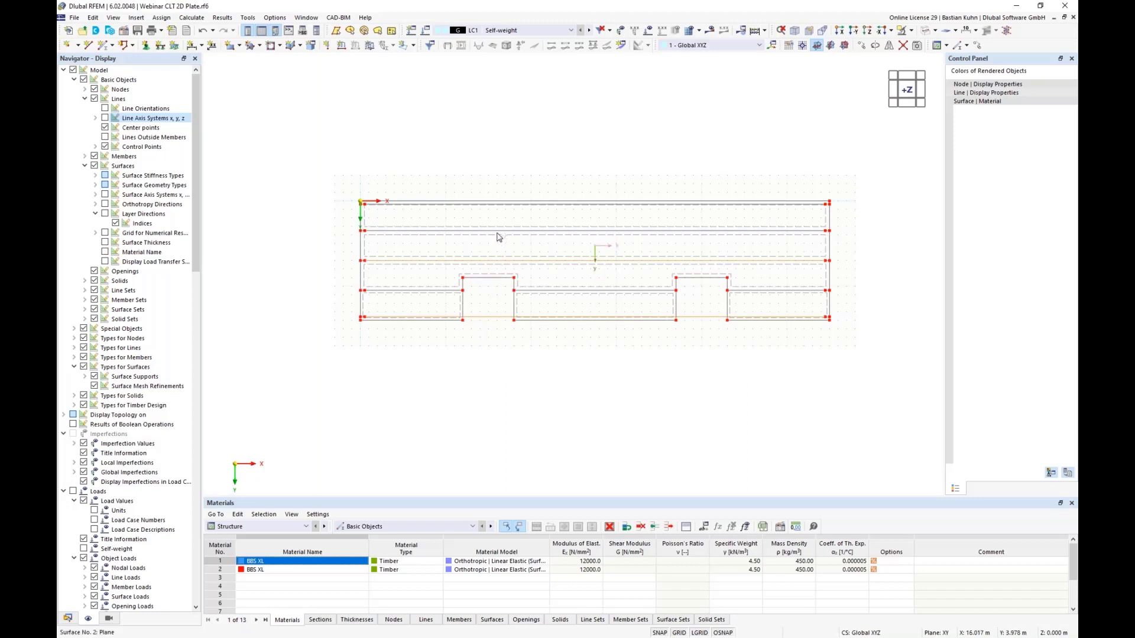
ctrl+click(501, 228)
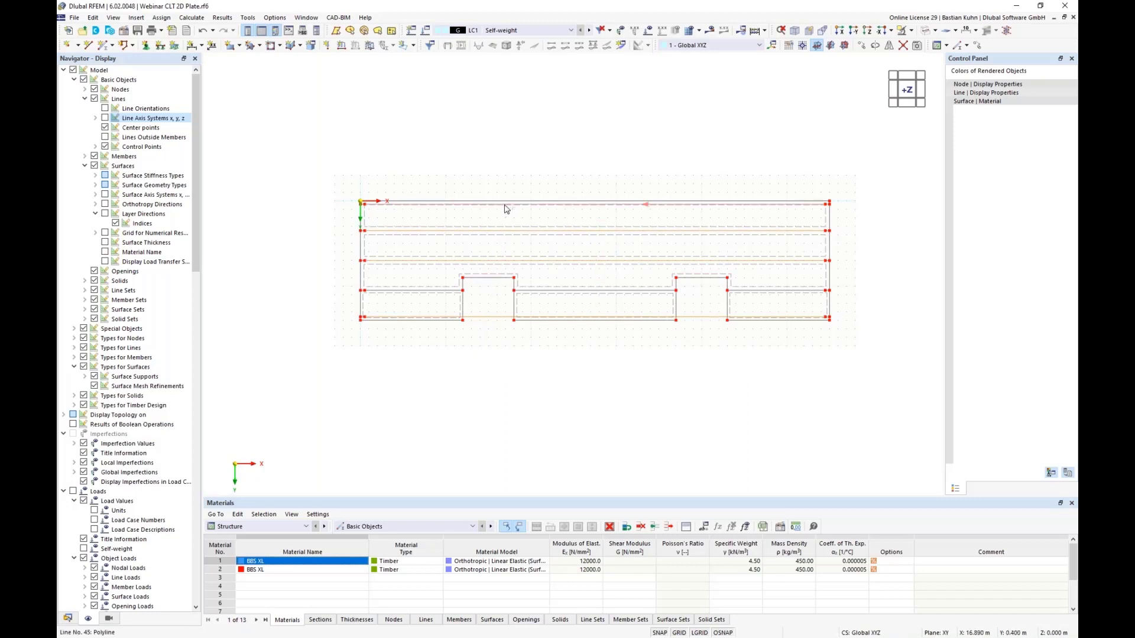
right_click(505, 209)
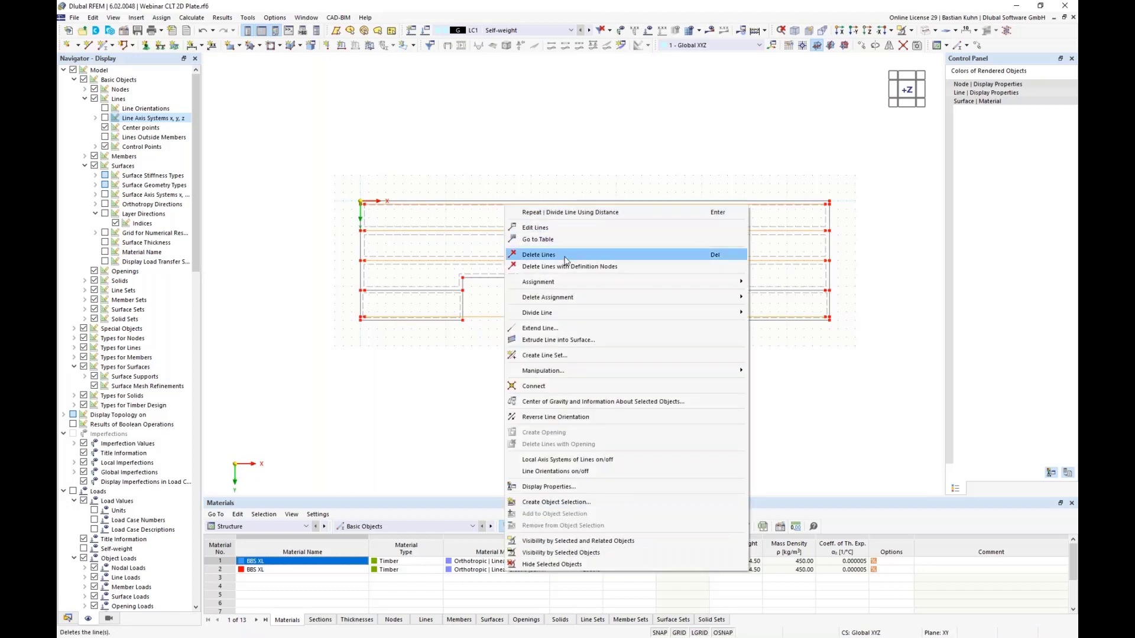
mouse_move(609, 314)
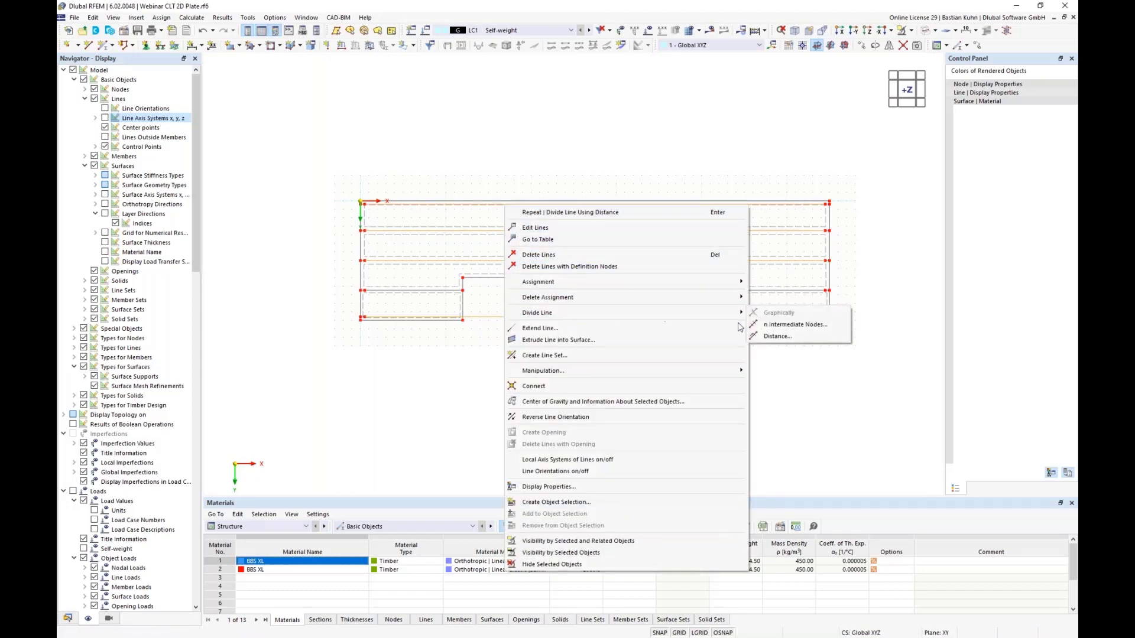
click(768, 324)
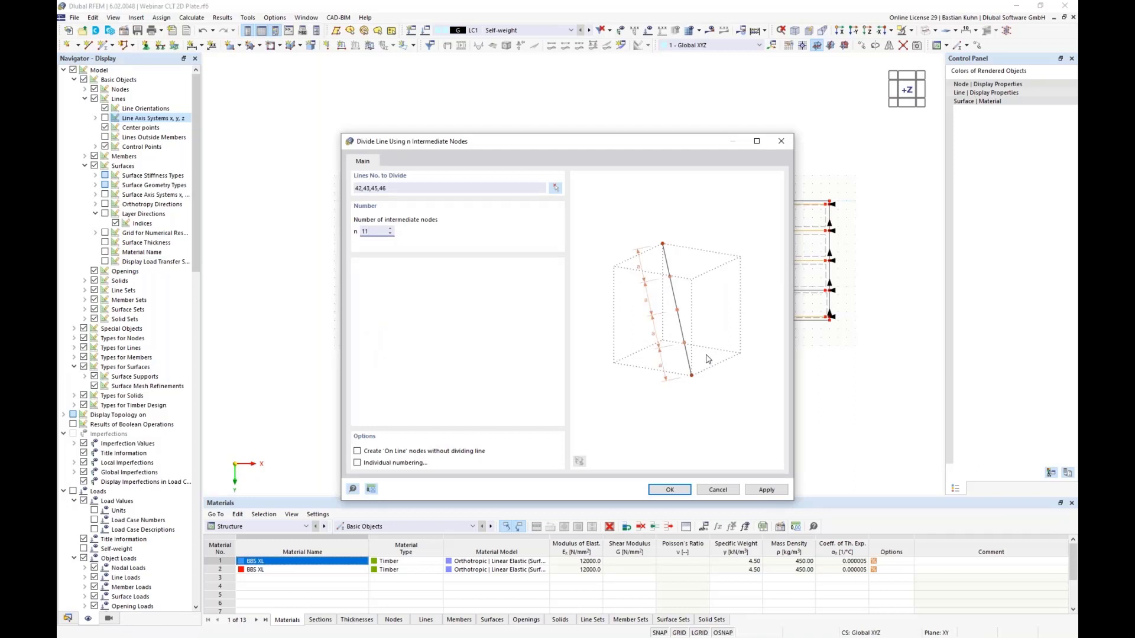
click(357, 452)
click(663, 489)
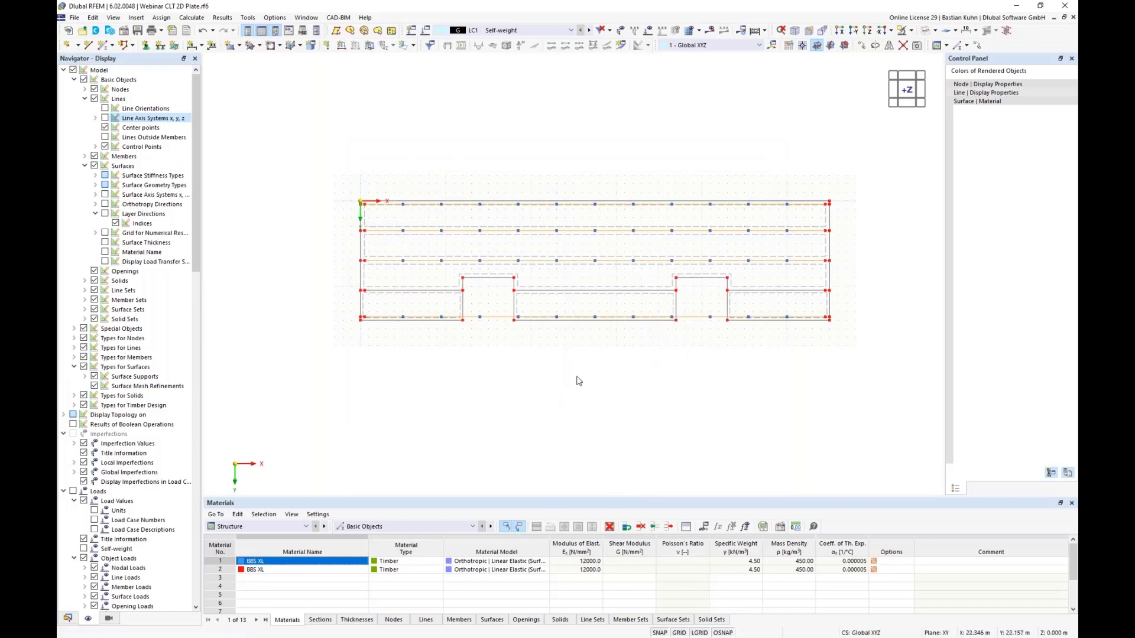
Step: Connect the lowest inset line with the edges of both recesses and delete its nodes and segments spanning the recess openings
click(790, 255)
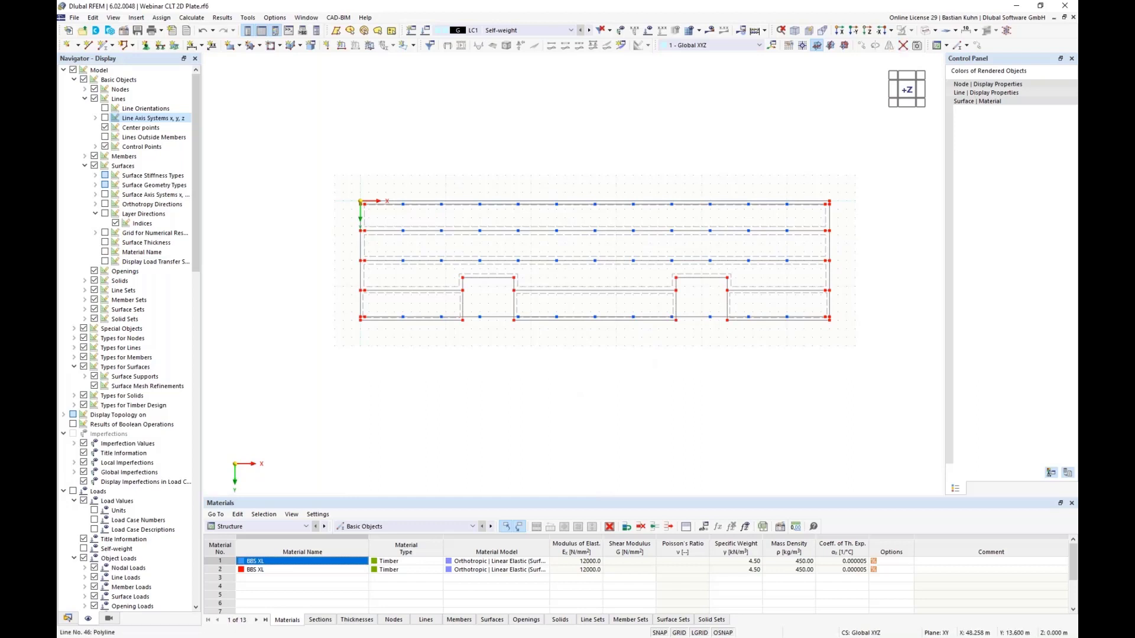
drag(732, 335, 666, 302)
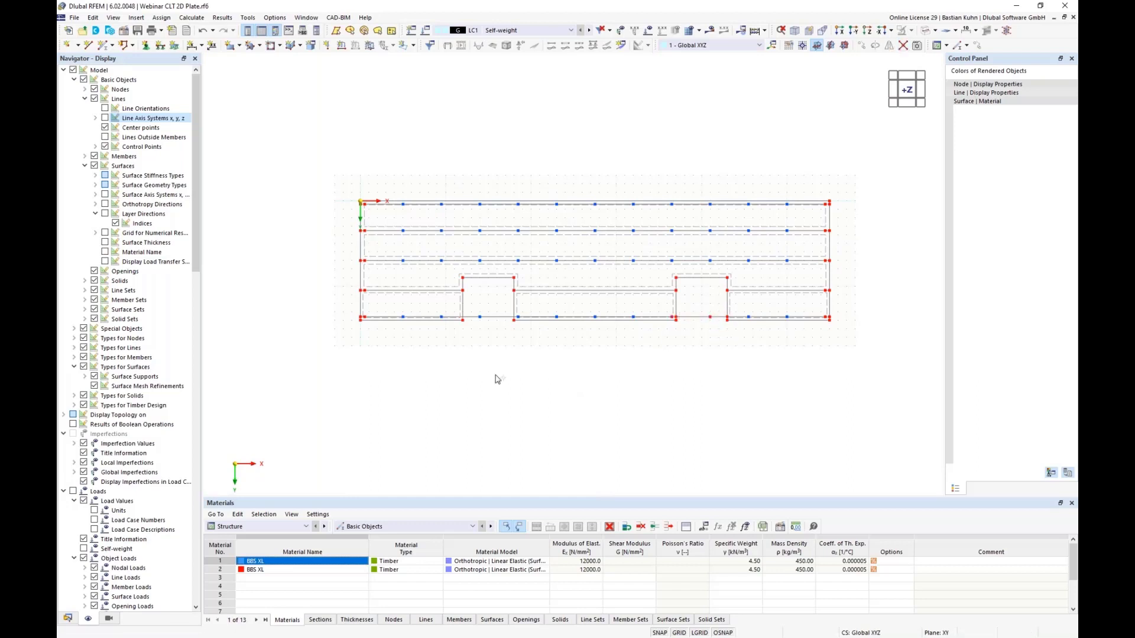
drag(524, 334, 456, 303)
drag(495, 349, 475, 306)
key(Delete)
drag(712, 337, 698, 308)
key(Delete)
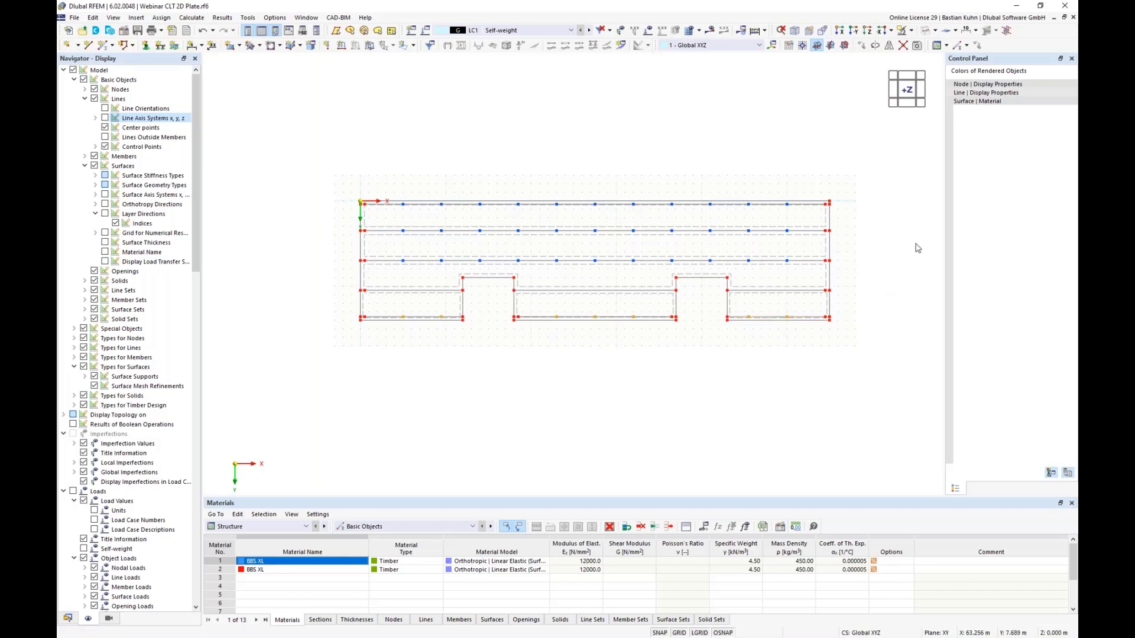
Step: Copy the remaining intermediate nodes of the lowest inset line once by -3.1 m in Y onto the joint above
click(976, 46)
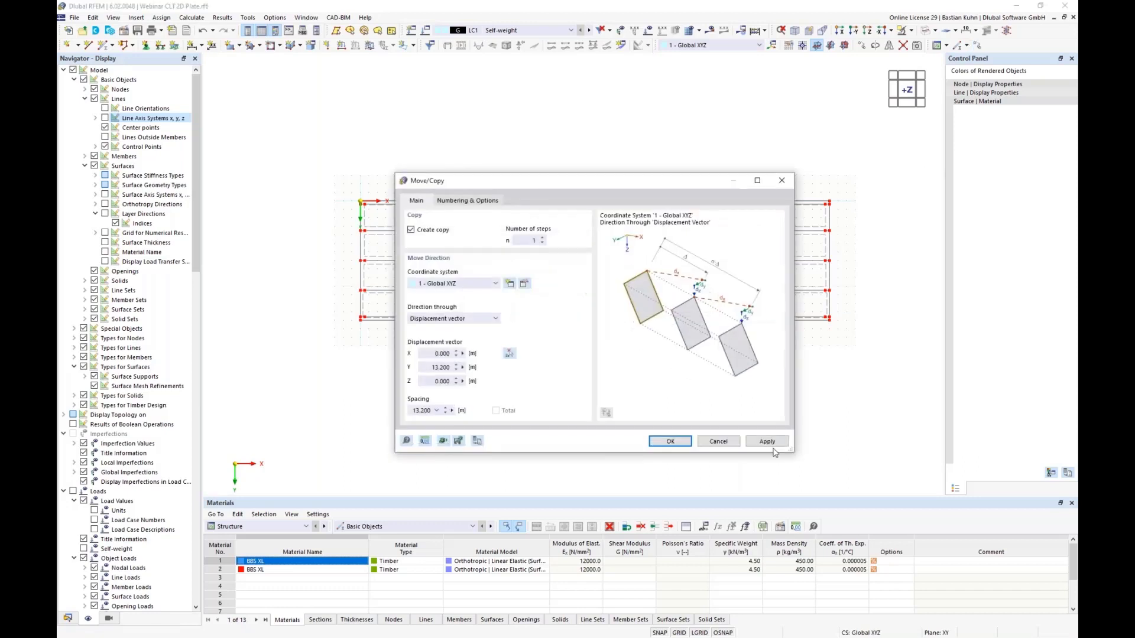
double_click(437, 367)
text(-3,1)
key(Return)
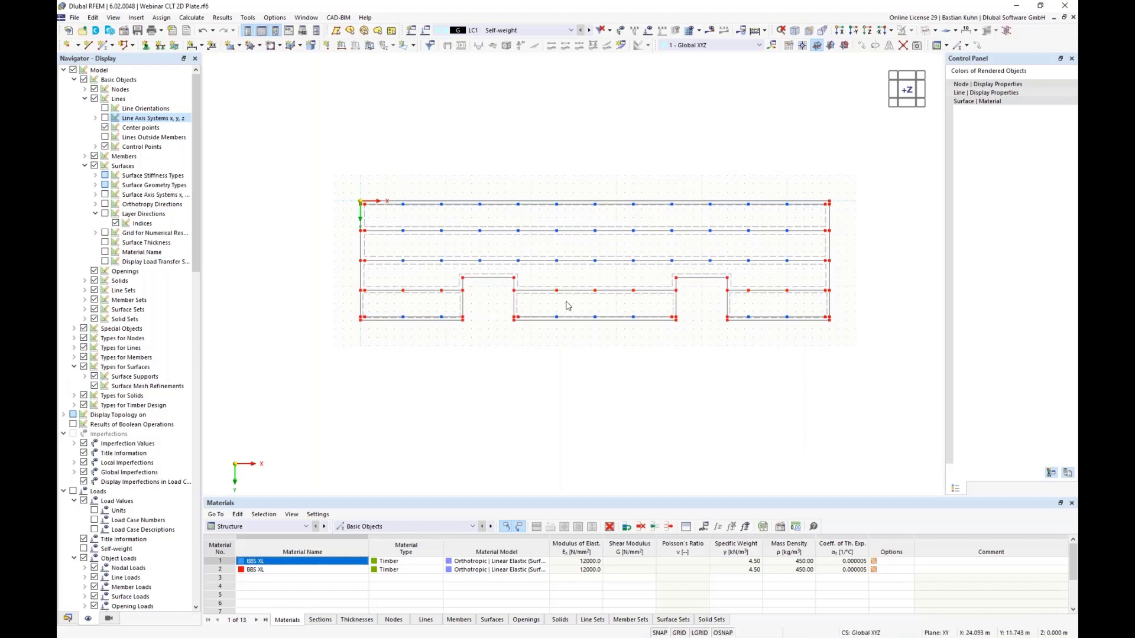
Step: Display the plate with filled surfaces and view it obliquely in 3D
click(926, 30)
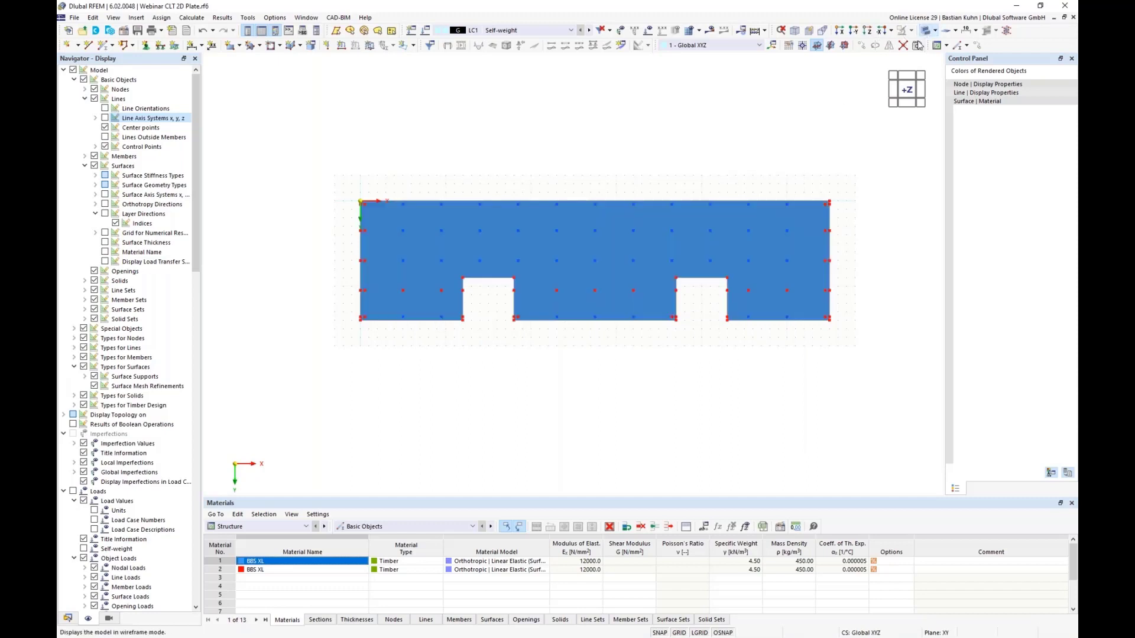
middle_drag(746, 310, 627, 249)
ctrl+middle_drag(712, 367, 337, 339)
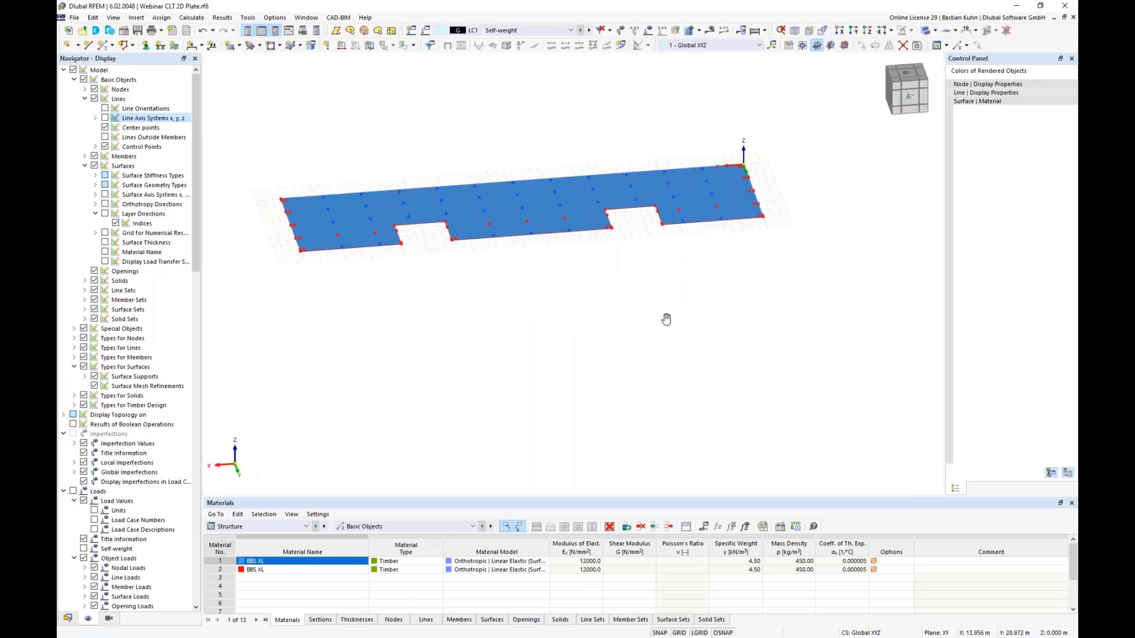
ctrl+middle_drag(666, 319, 509, 331)
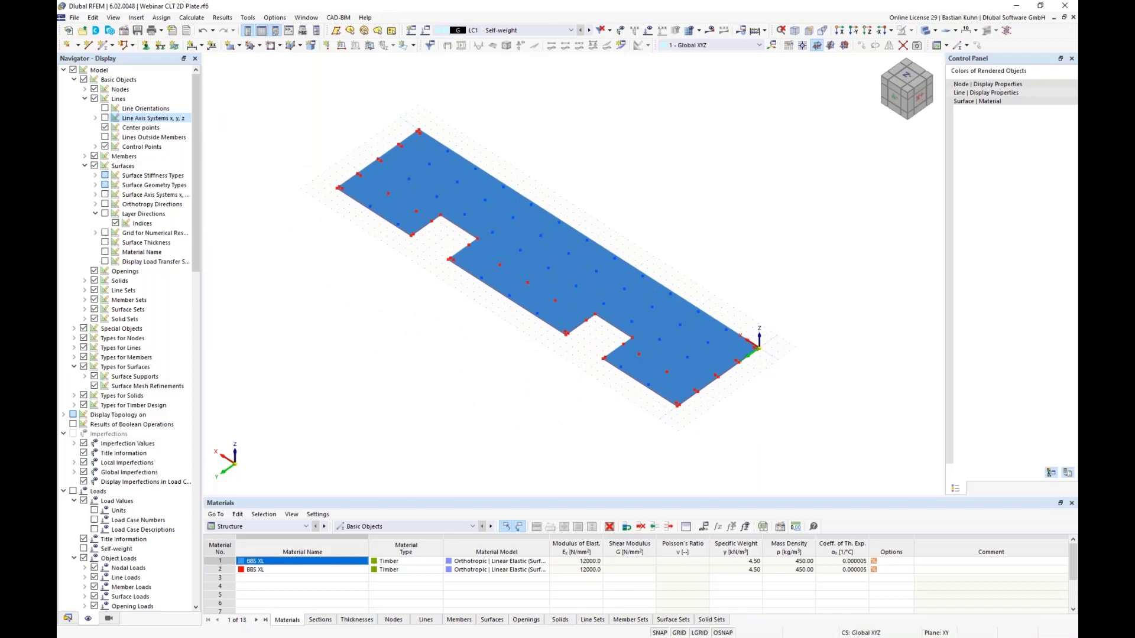
Step: Create a new line hinge and release the translations ux and uy with spring constants
click(136, 17)
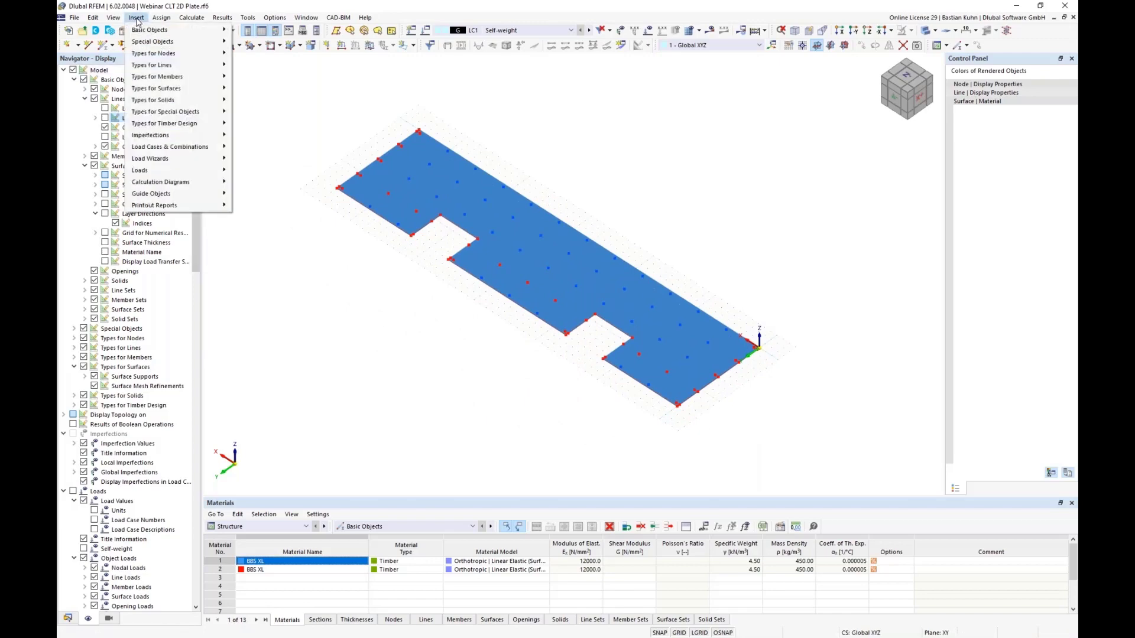
mouse_move(174, 34)
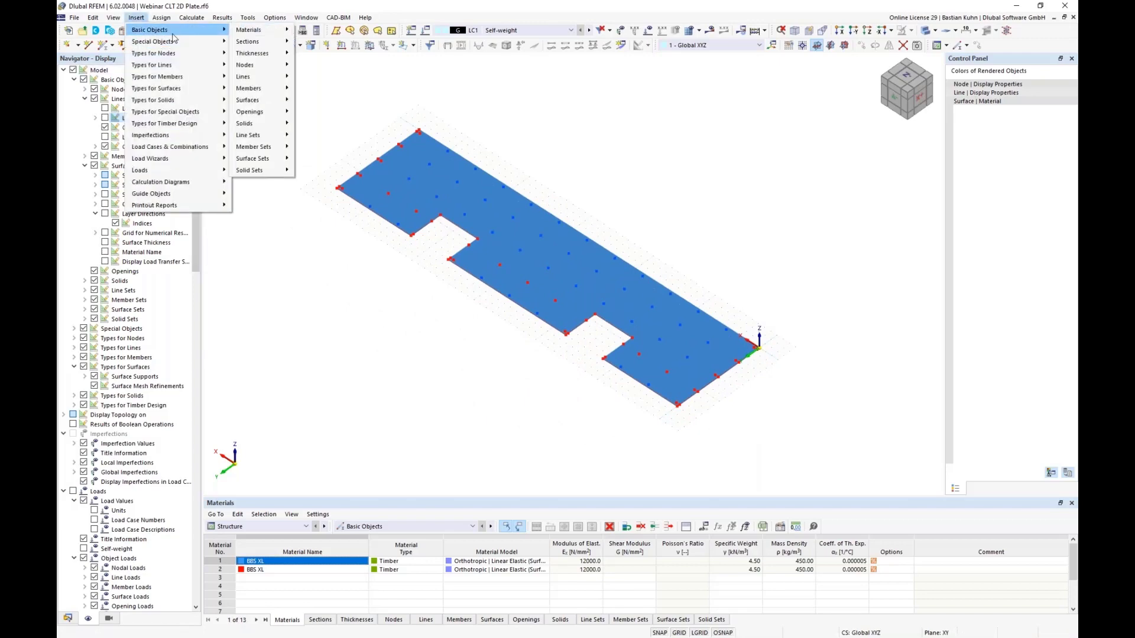
mouse_move(176, 66)
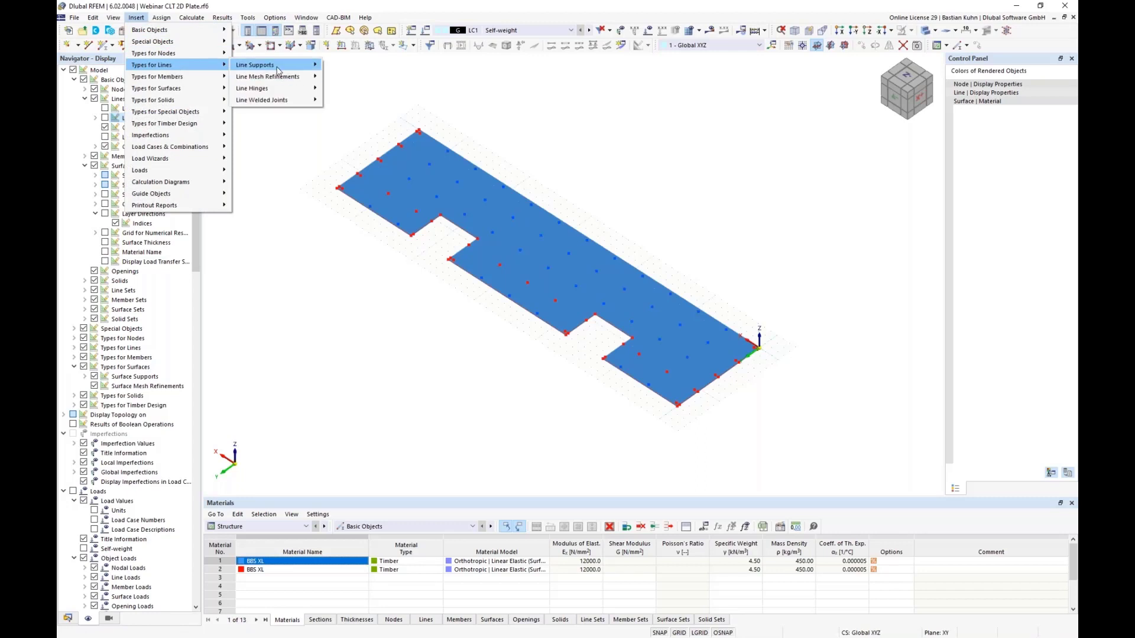
mouse_move(277, 88)
click(335, 88)
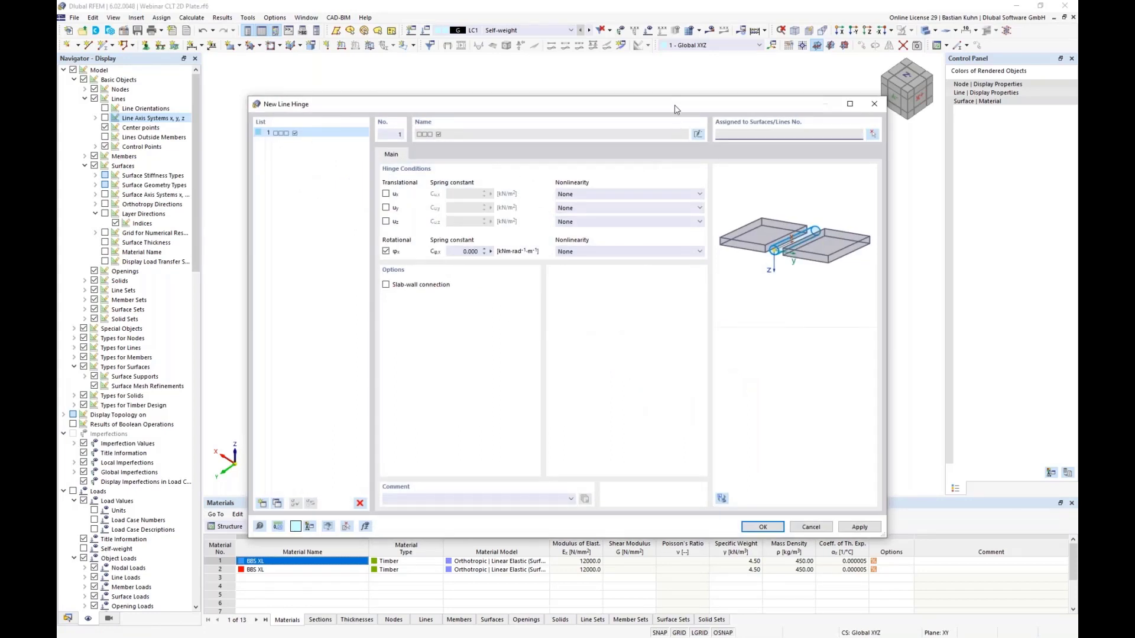
drag(675, 105, 698, 227)
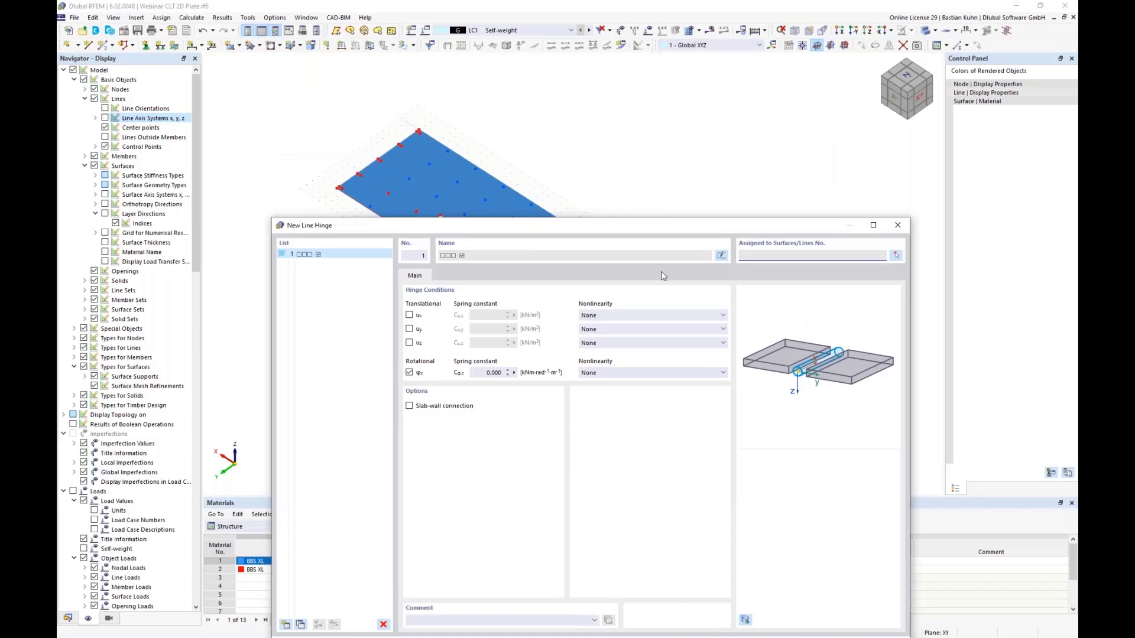
click(409, 315)
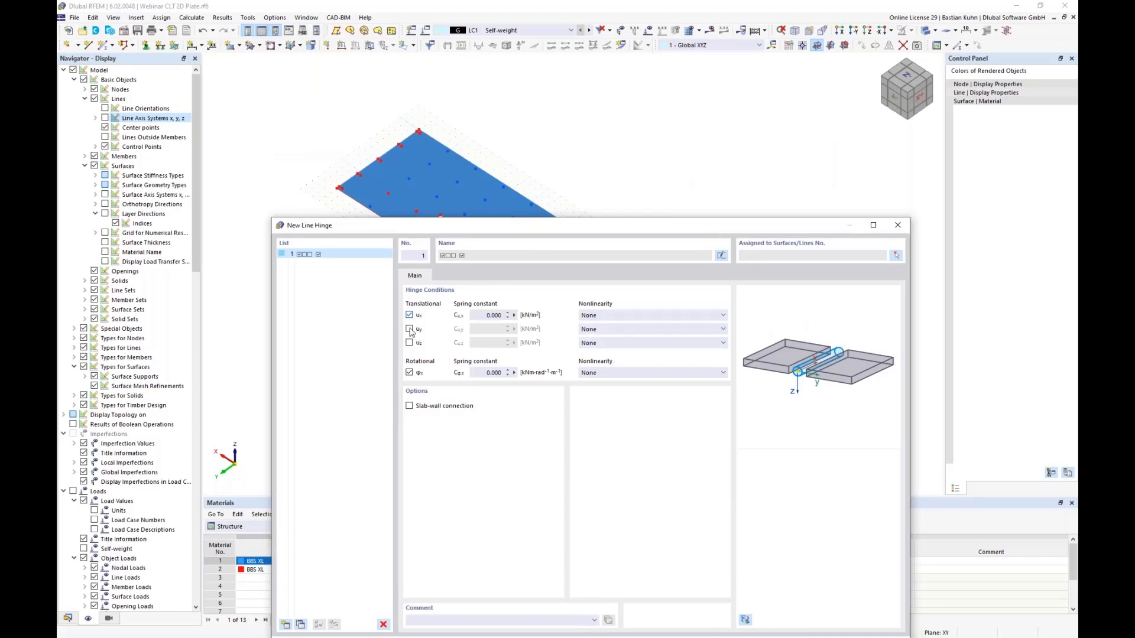
click(409, 328)
click(486, 316)
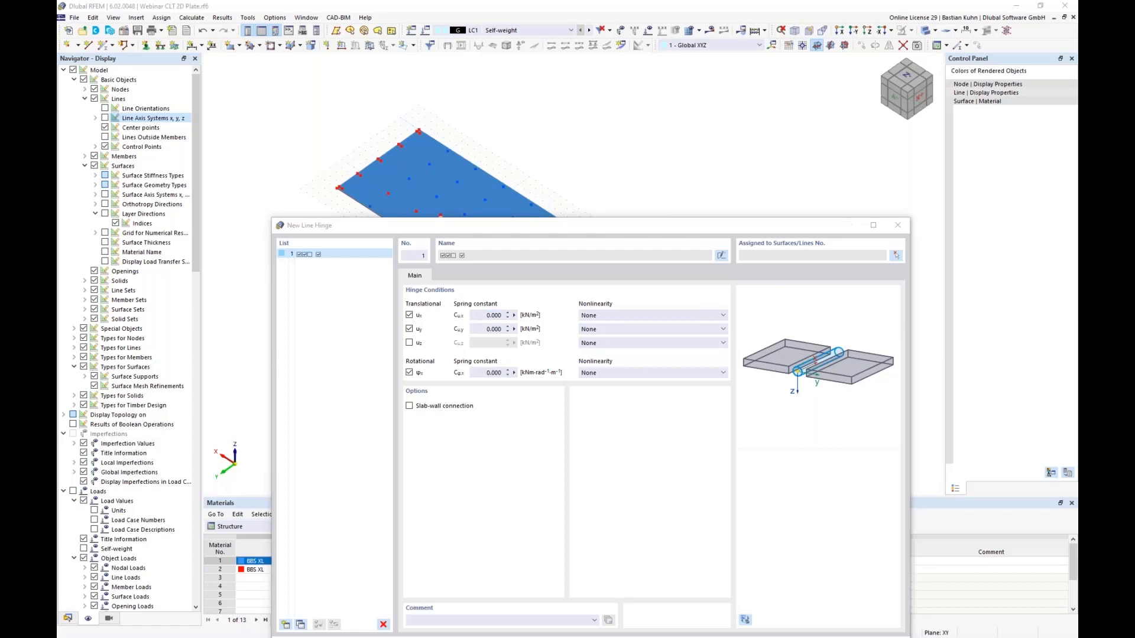
Step: Switch to the KräfteLiniengelenk_8.xlsm workbook in Excel, check the screws' kser, and set the connectors per metre n to 4
drag(237, 635, 759, 1)
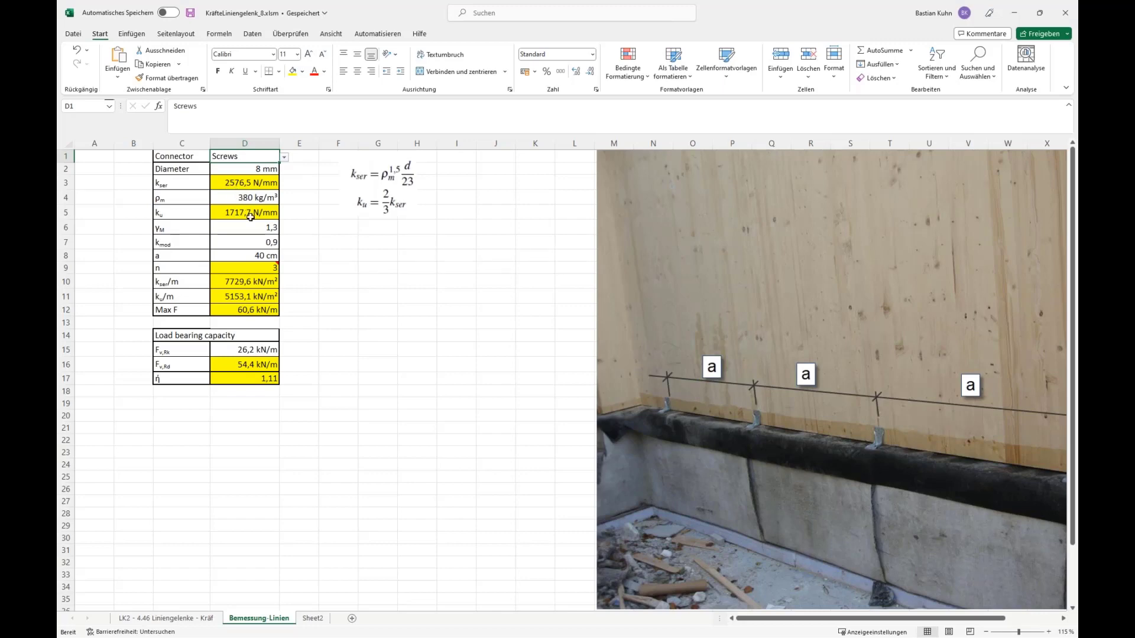
click(237, 184)
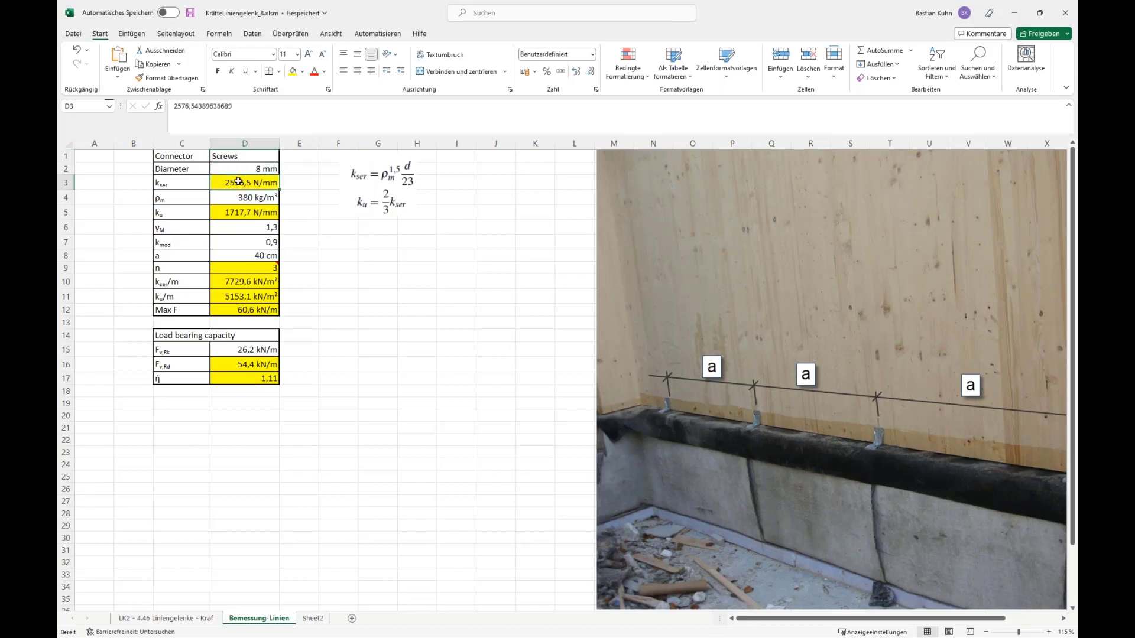
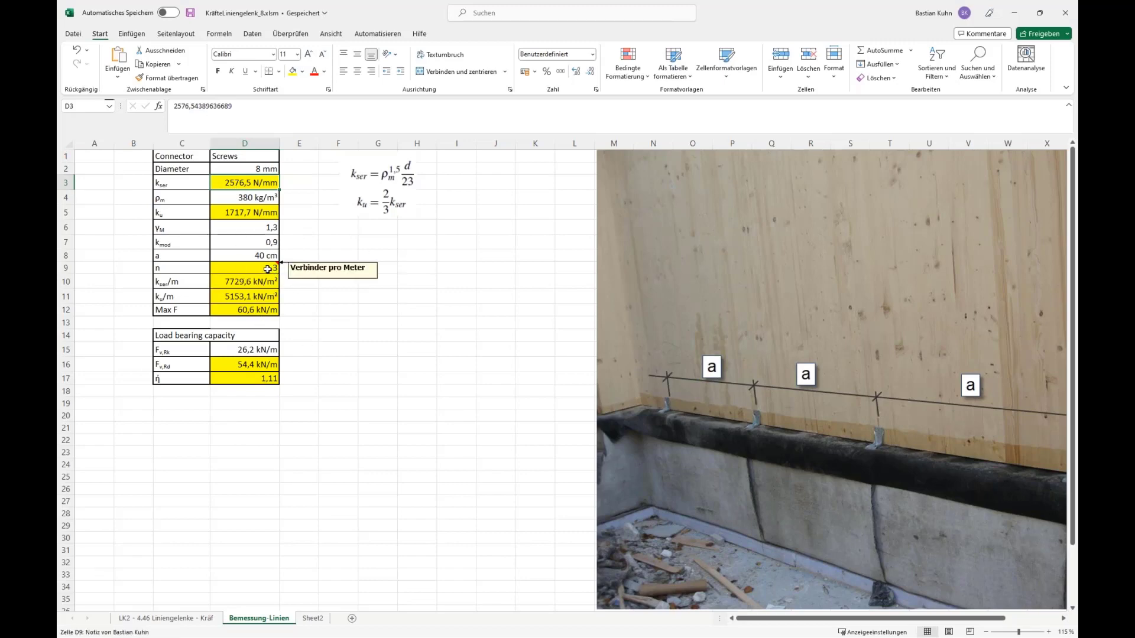
click(267, 269)
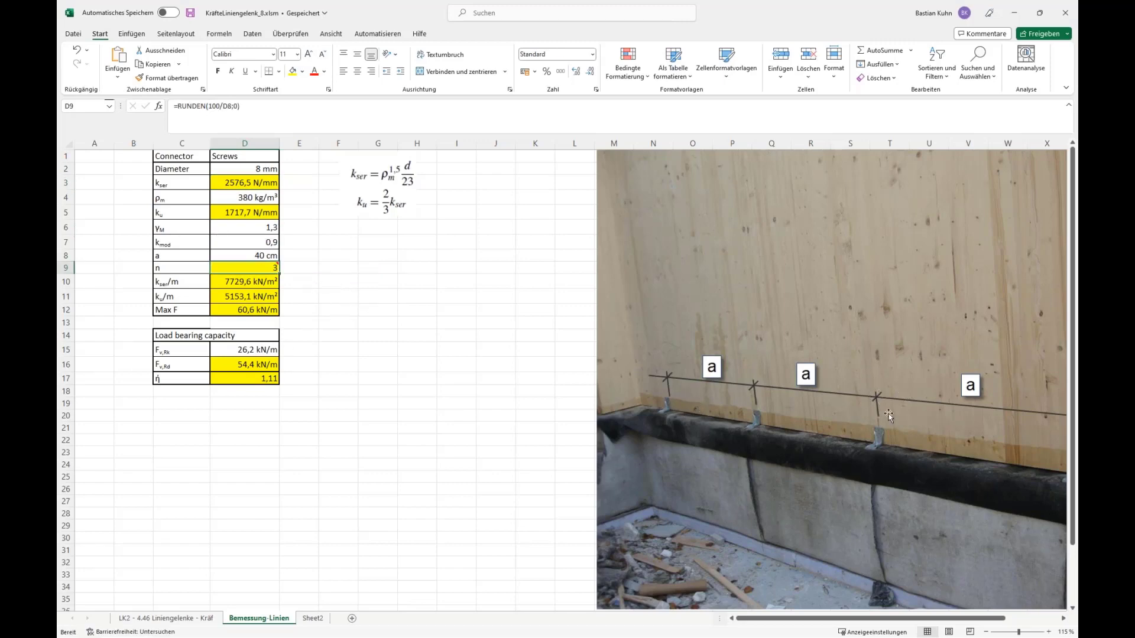
mouse_move(260, 266)
text(4)
key(Return)
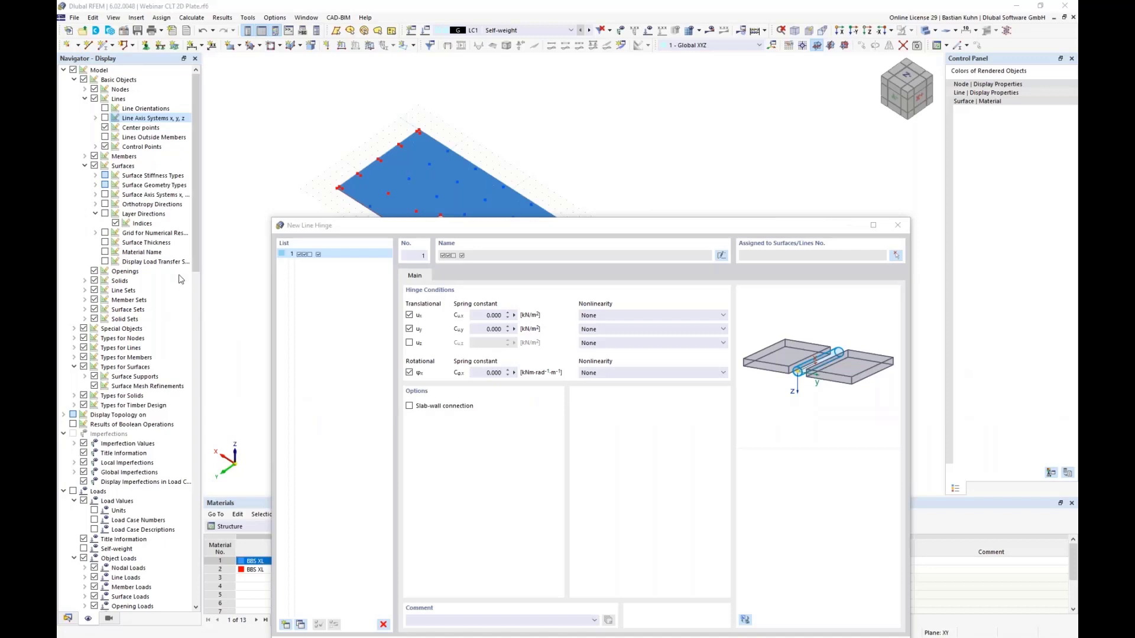
Step: Back in RFEM, open the formula for the line hinge's Cu,x spring constant and its global parameters
click(514, 316)
click(553, 319)
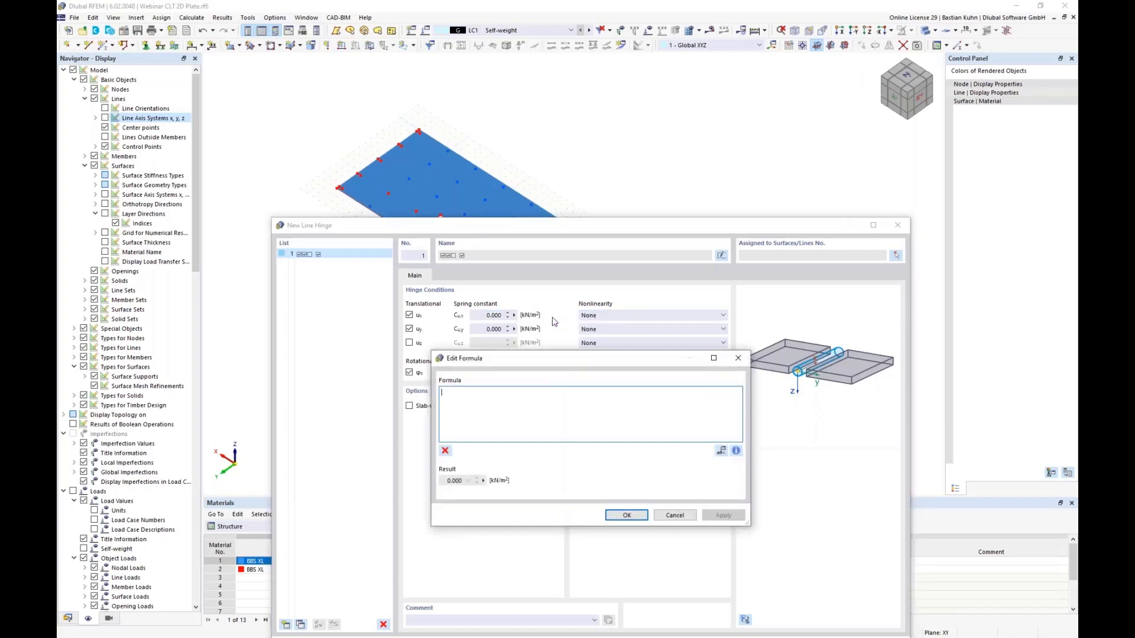
drag(565, 362, 623, 157)
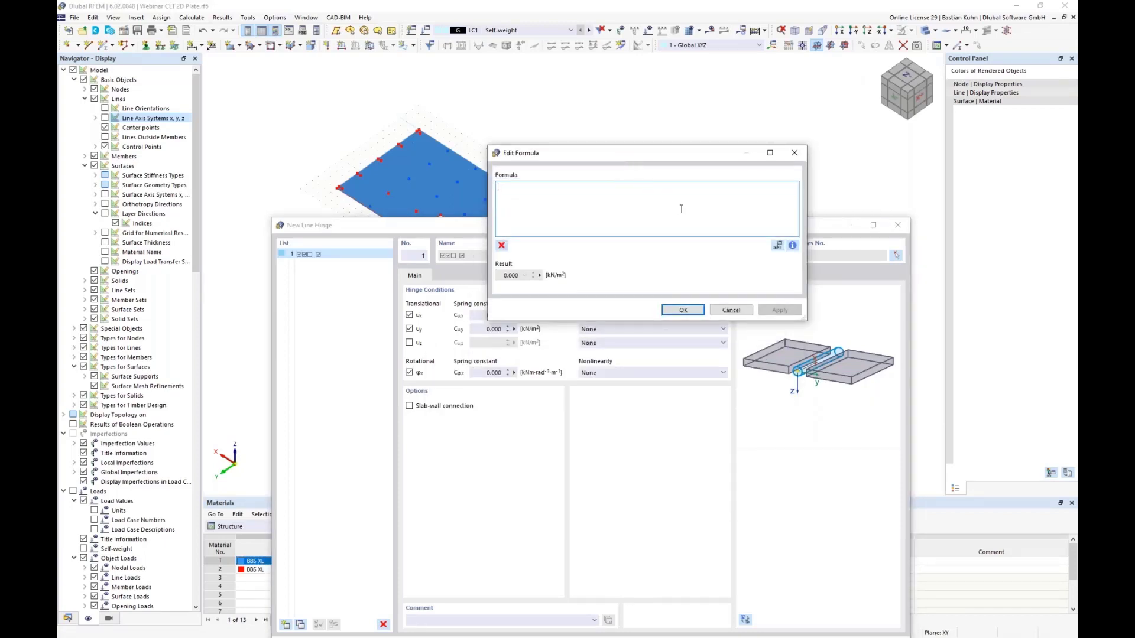
click(776, 247)
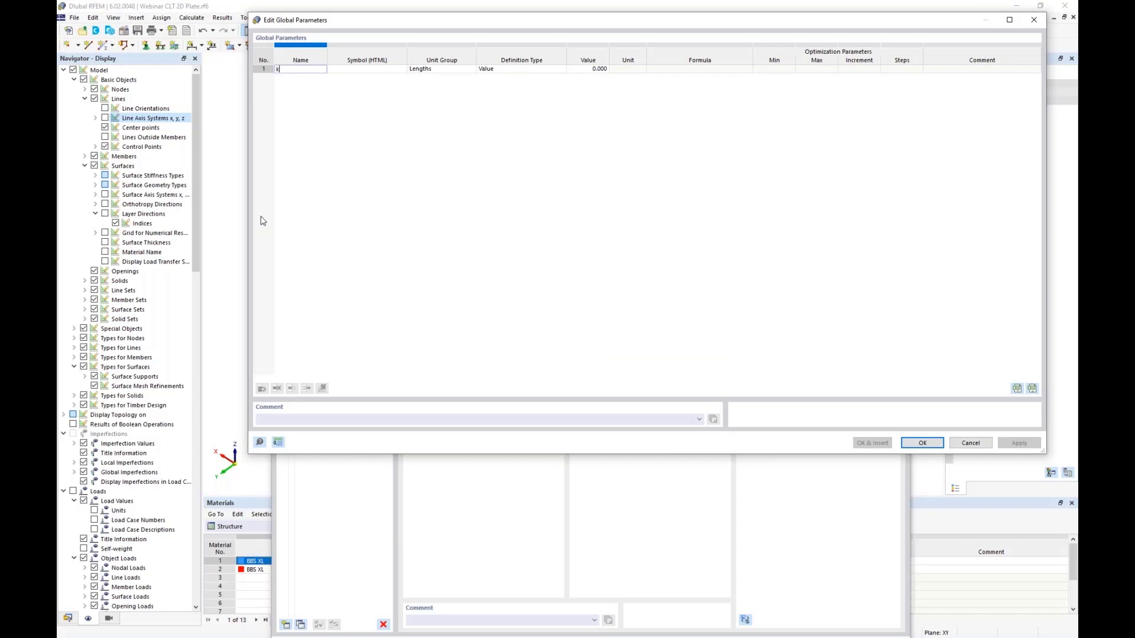
Step: Name the first global parameter k_ser and assign it the Line spring constant unit group
key(Tab)
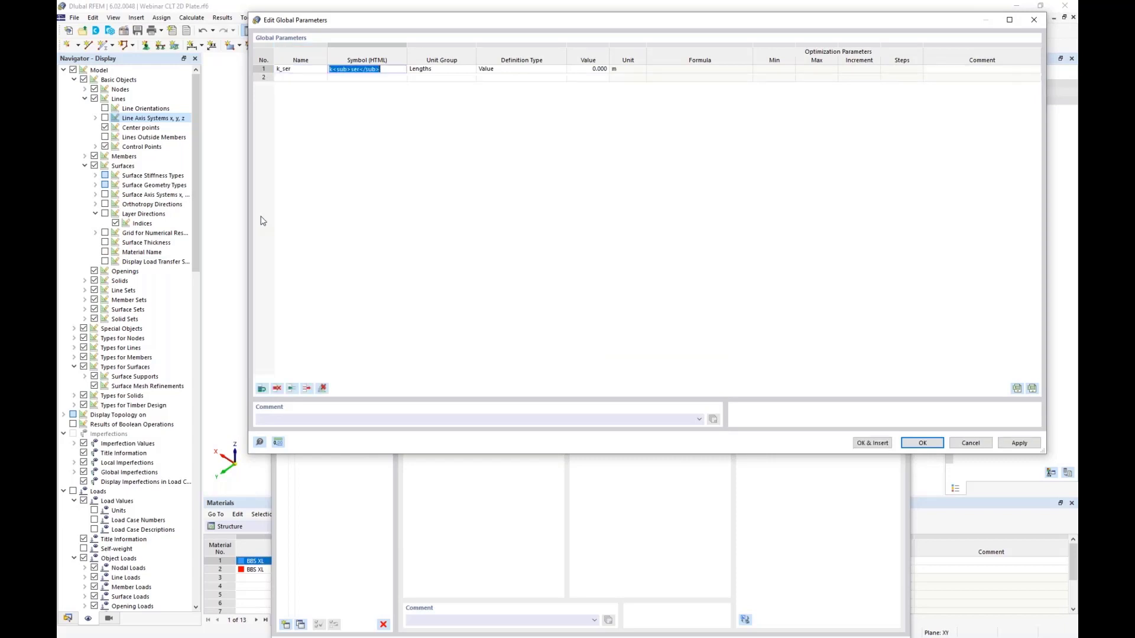
key(Tab)
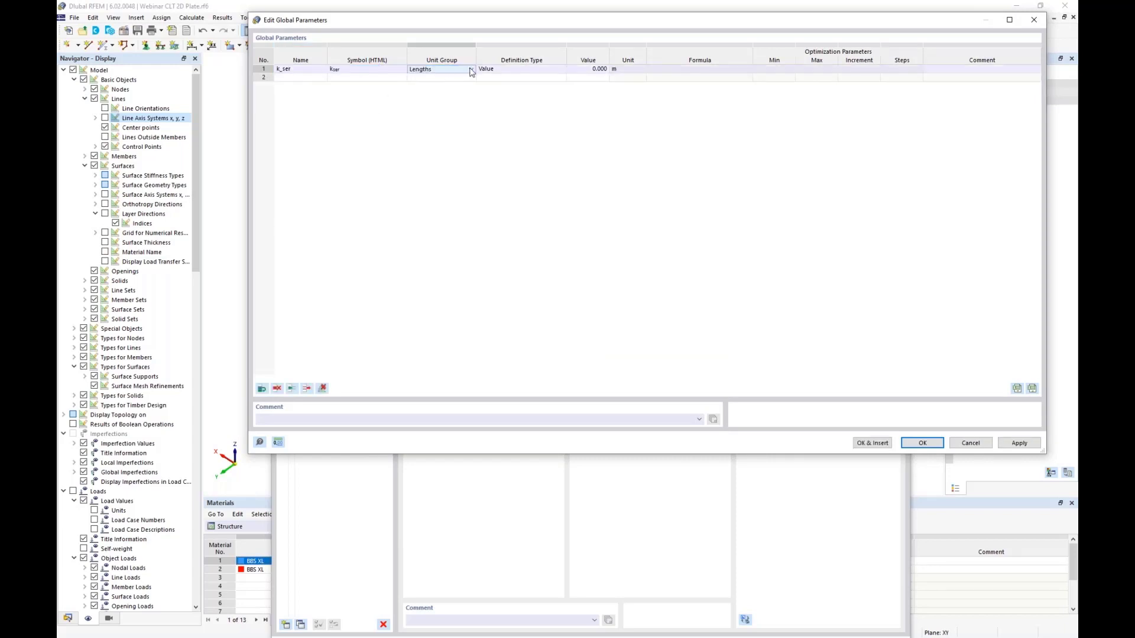
click(472, 70)
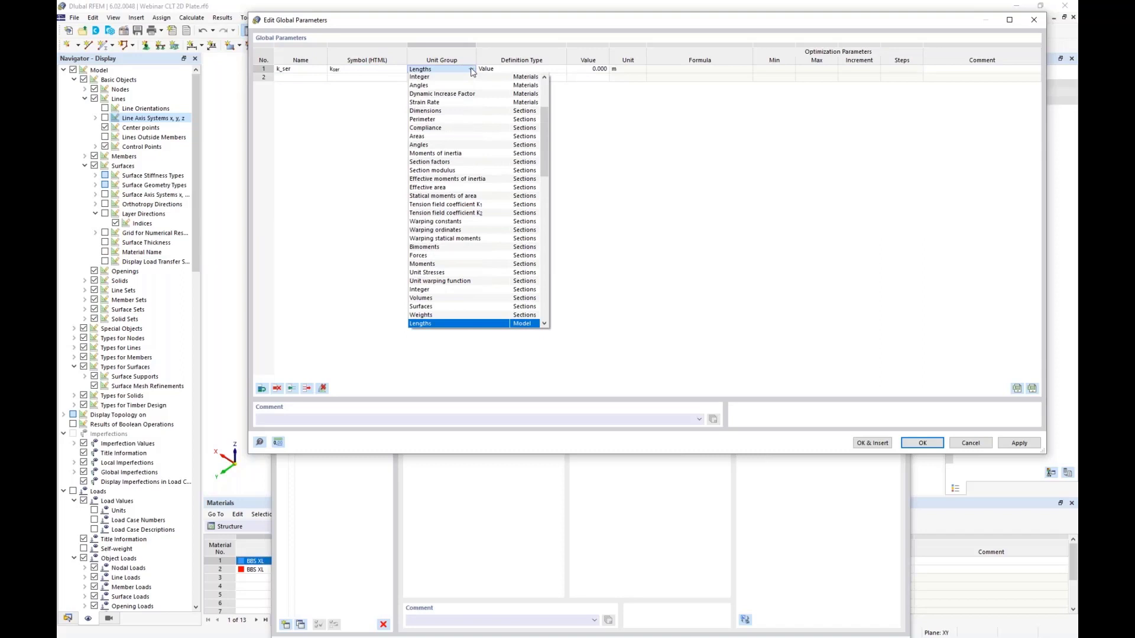
scroll(479, 195, down, 1)
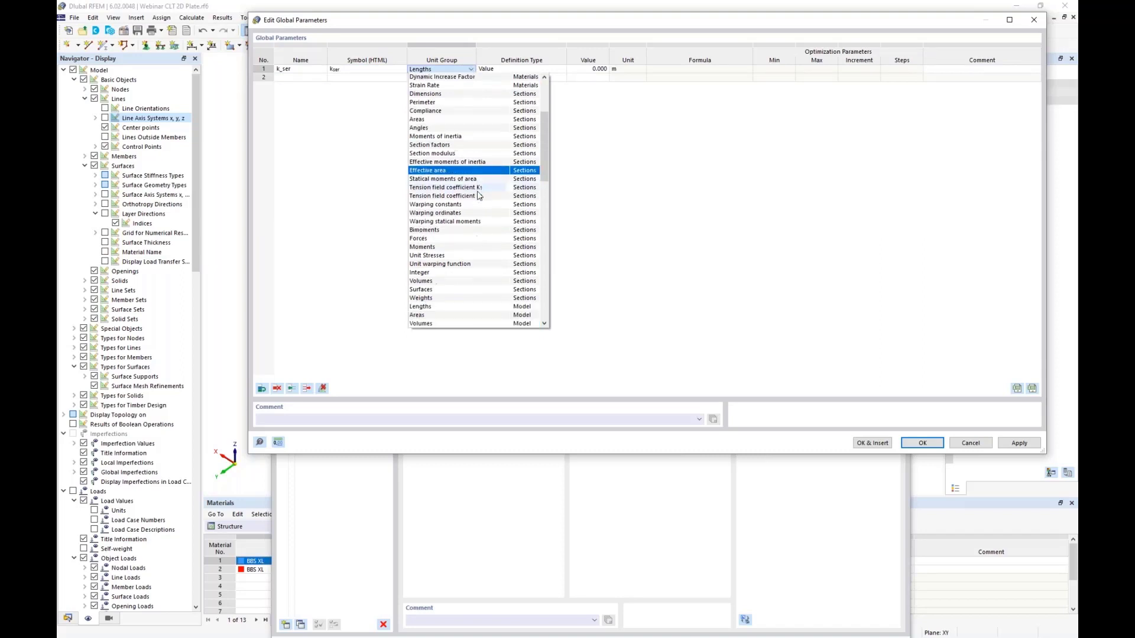
scroll(479, 195, down, 1)
scroll(479, 195, down, 7)
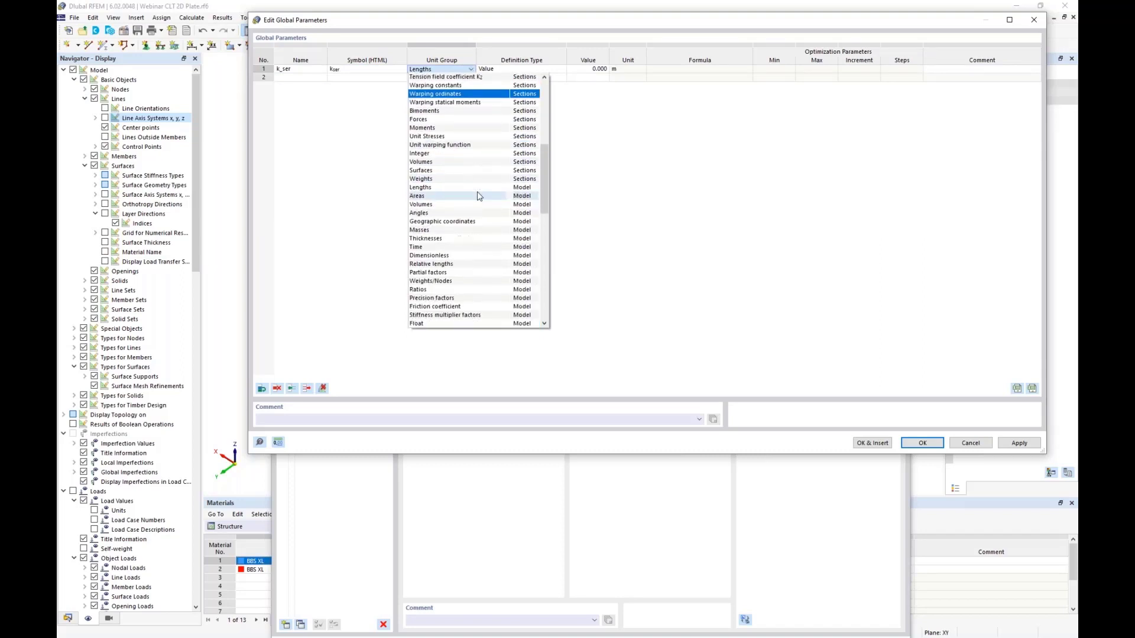
scroll(478, 196, down, 1)
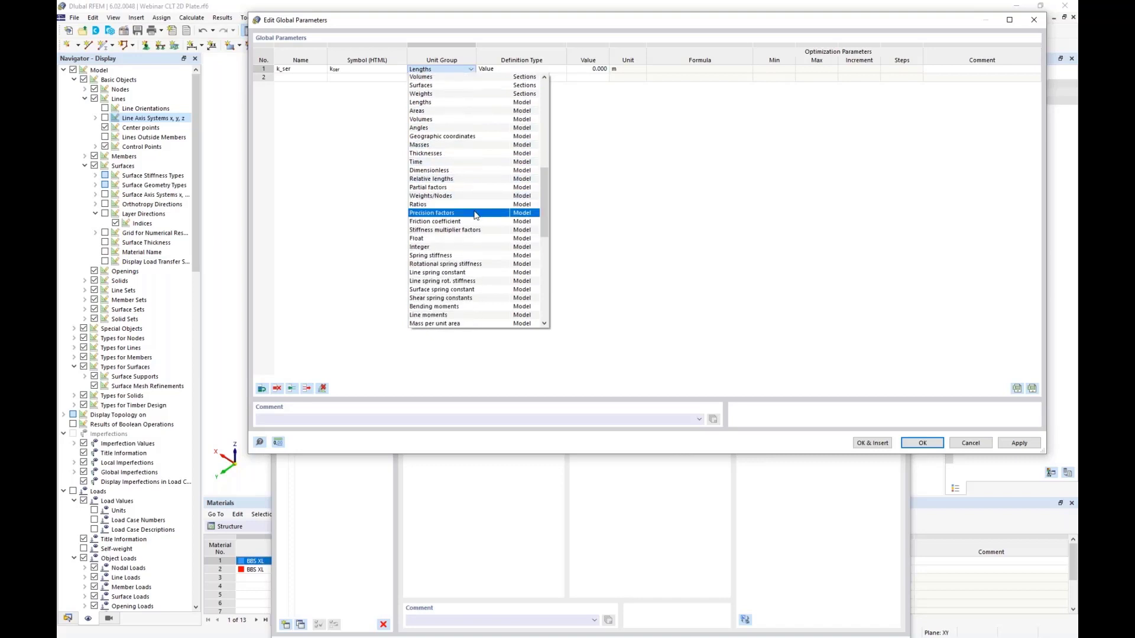
click(464, 273)
Step: Set the value of k_ser to 2576 kN/m² and insert the parameter into the Cu,x formula
click(576, 69)
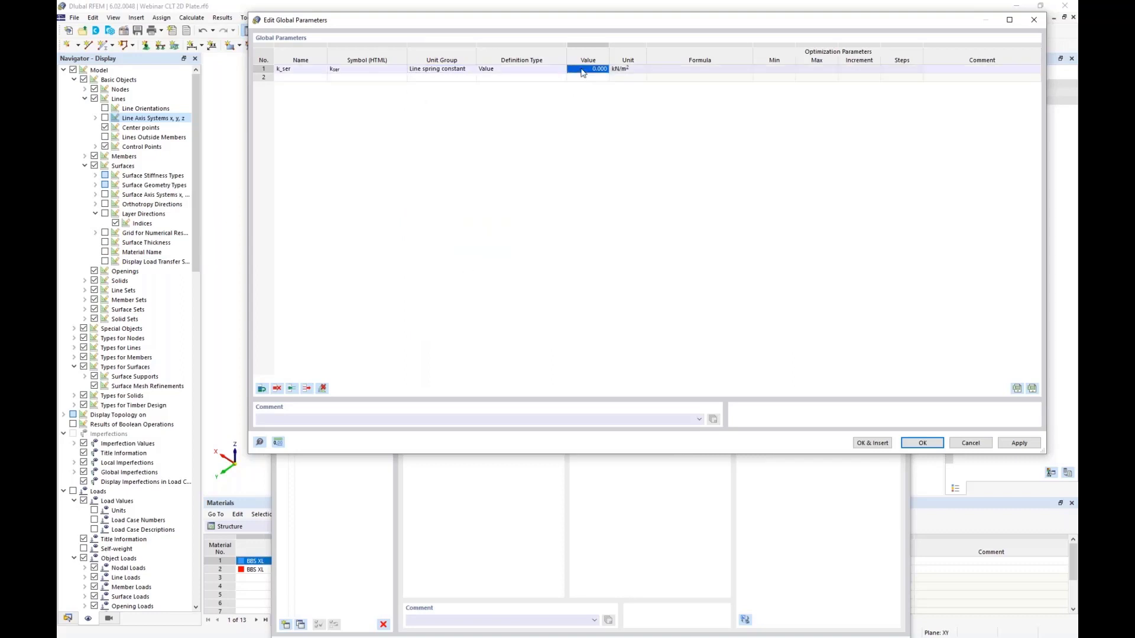
text(2576)
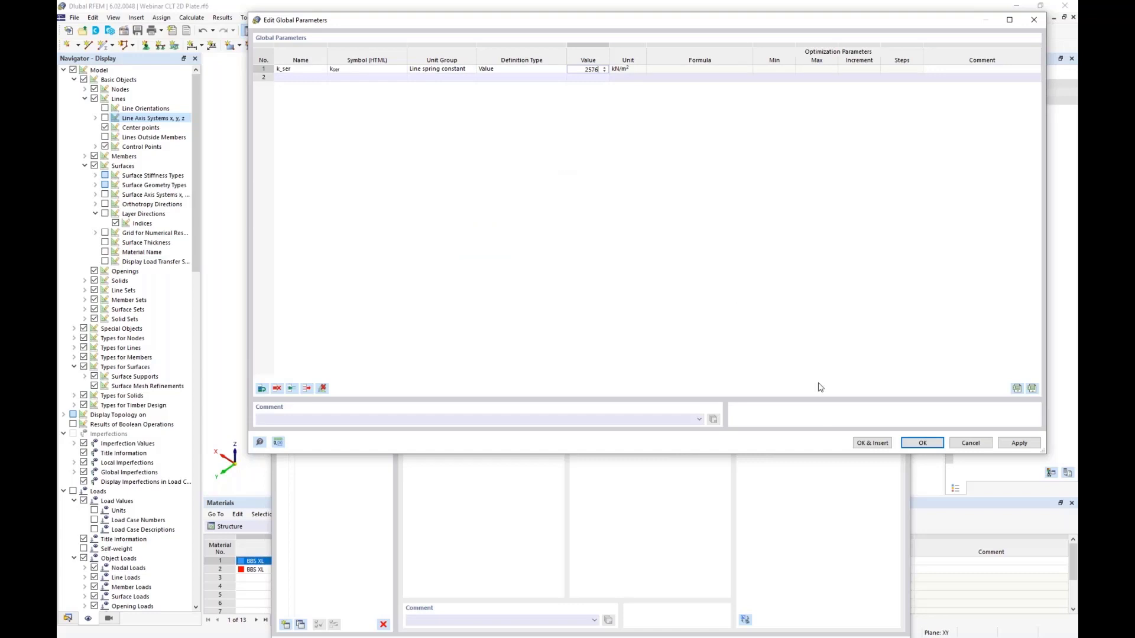
click(867, 443)
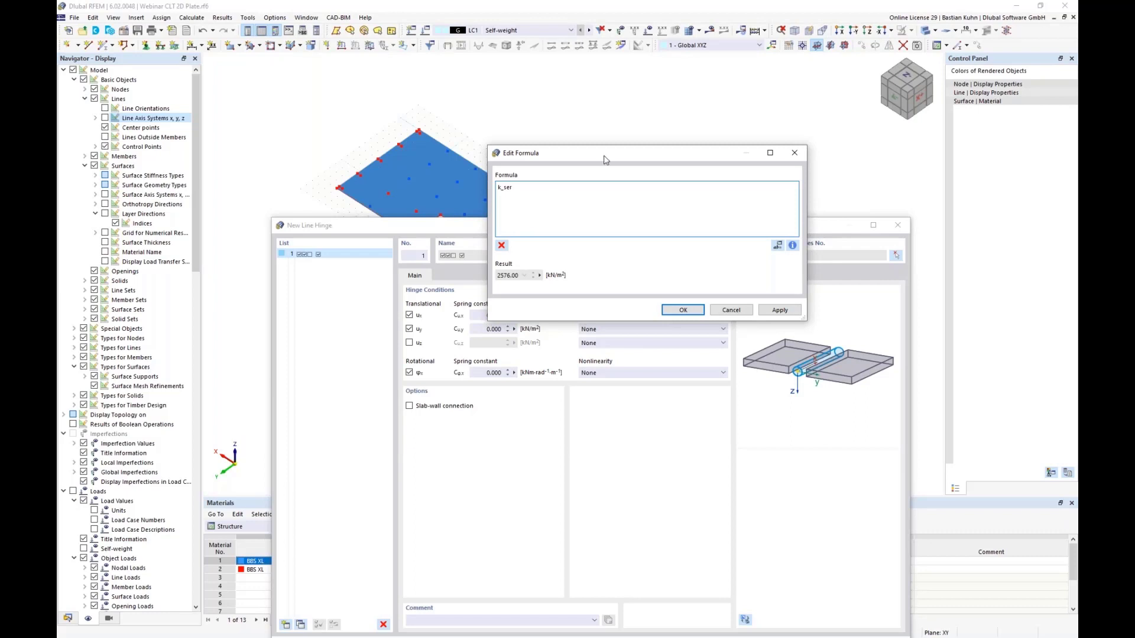
Step: Add the comment property of line_hinges to the Cu,x formula from the object properties
drag(604, 156, 754, 163)
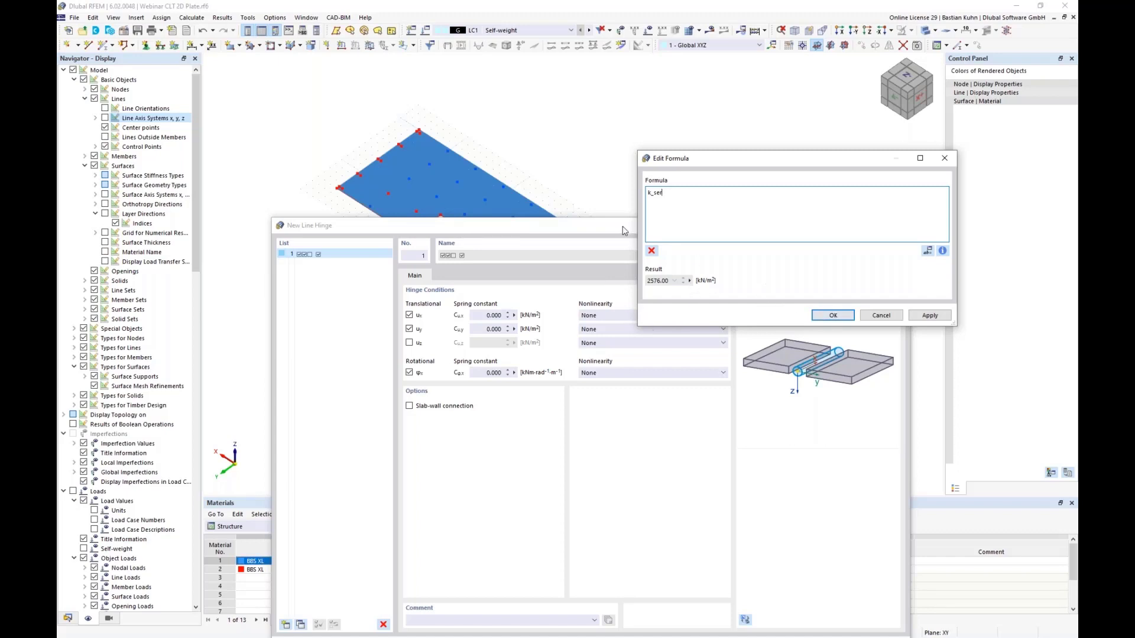
click(942, 252)
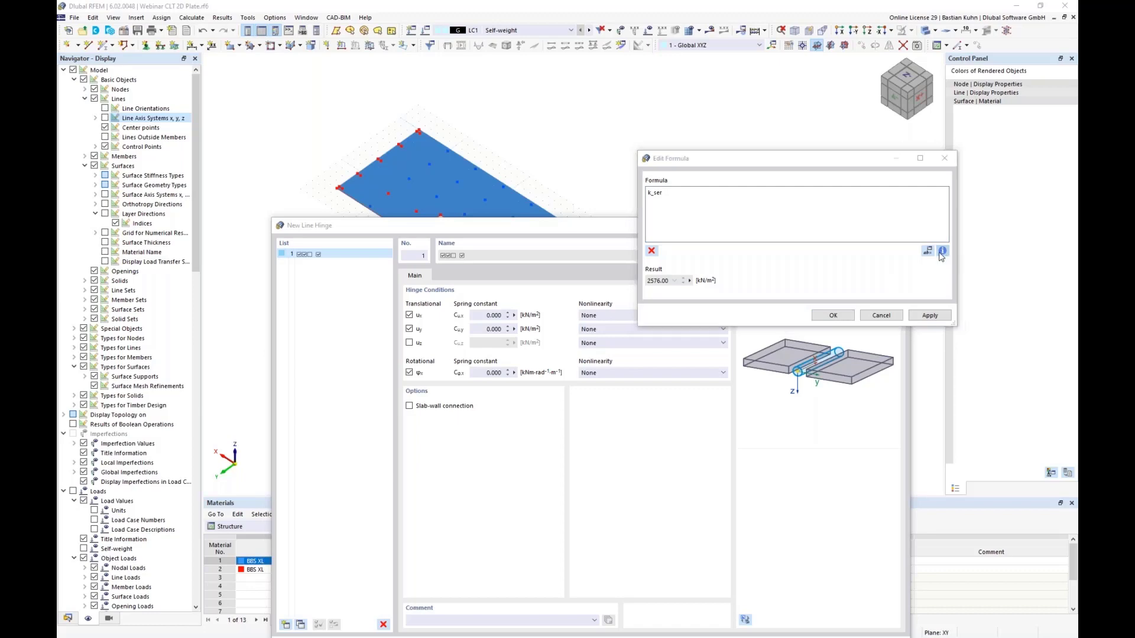
drag(617, 158, 411, 63)
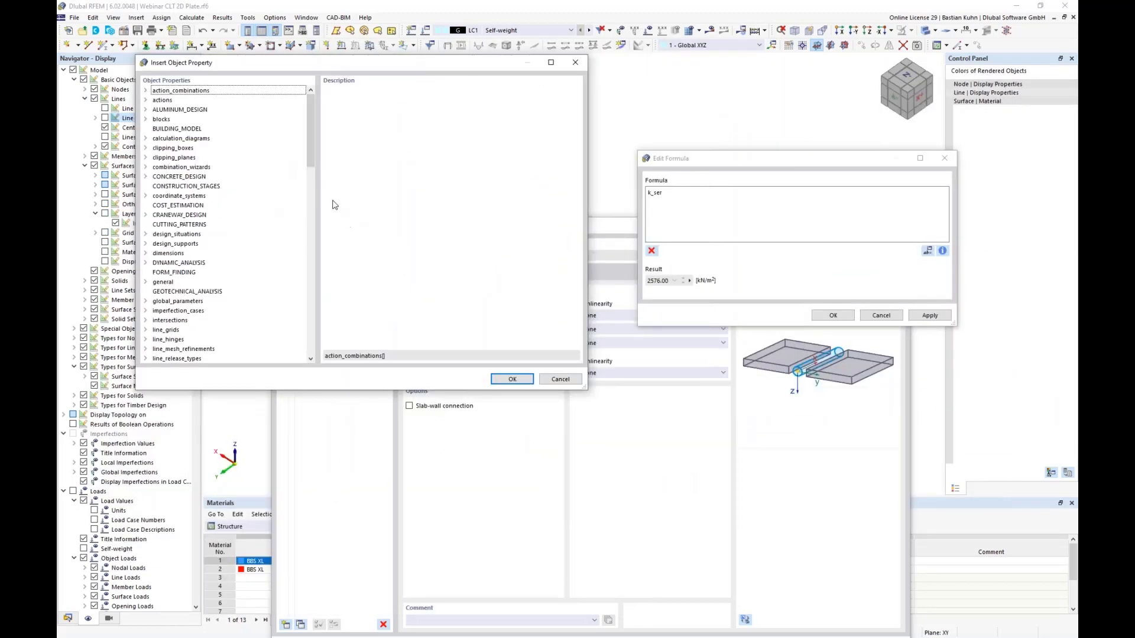
scroll(273, 208, down, 3)
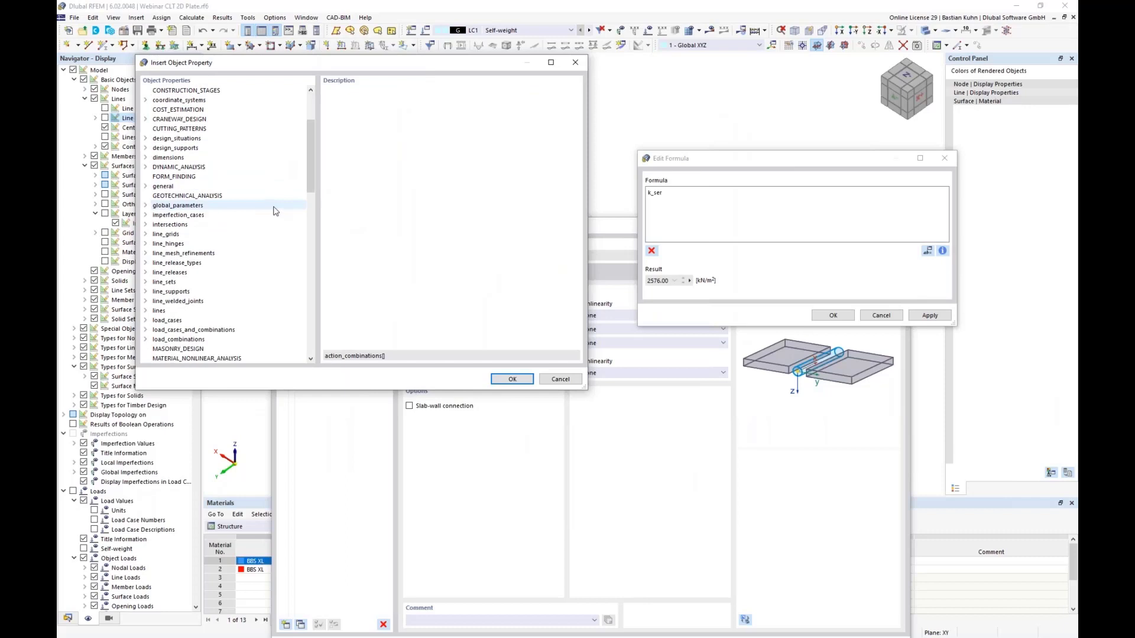
click(145, 243)
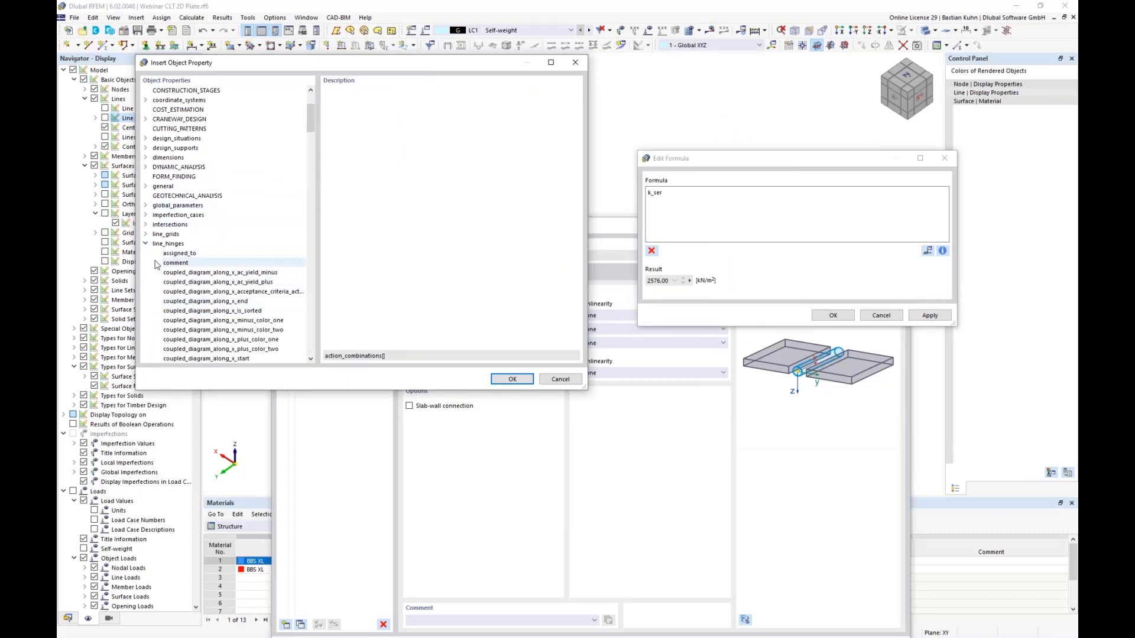
click(177, 263)
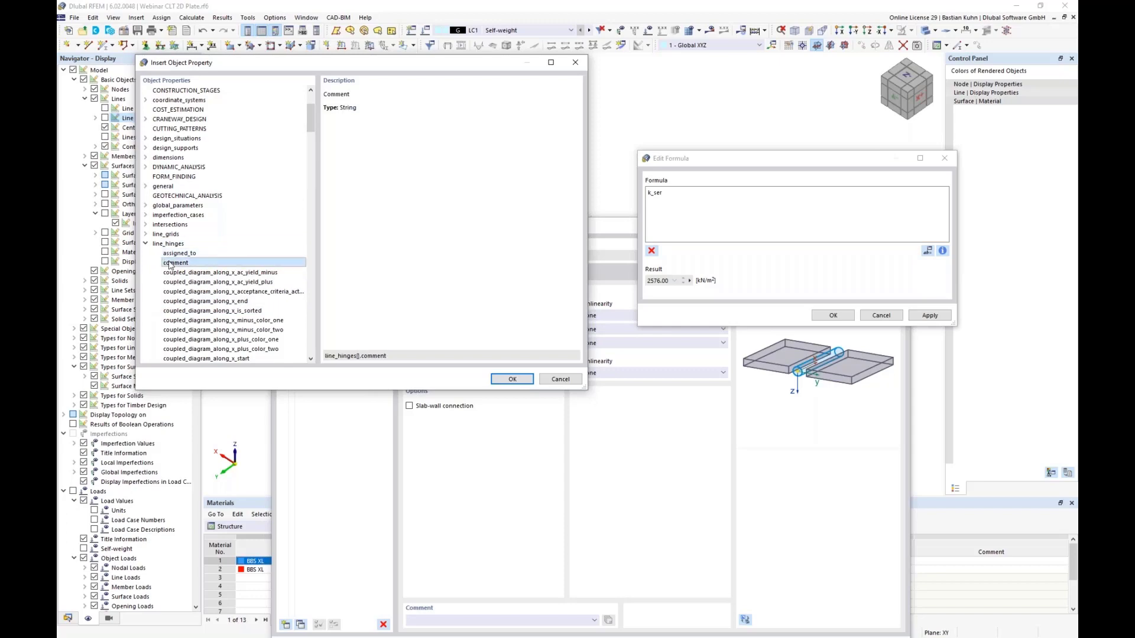
click(512, 378)
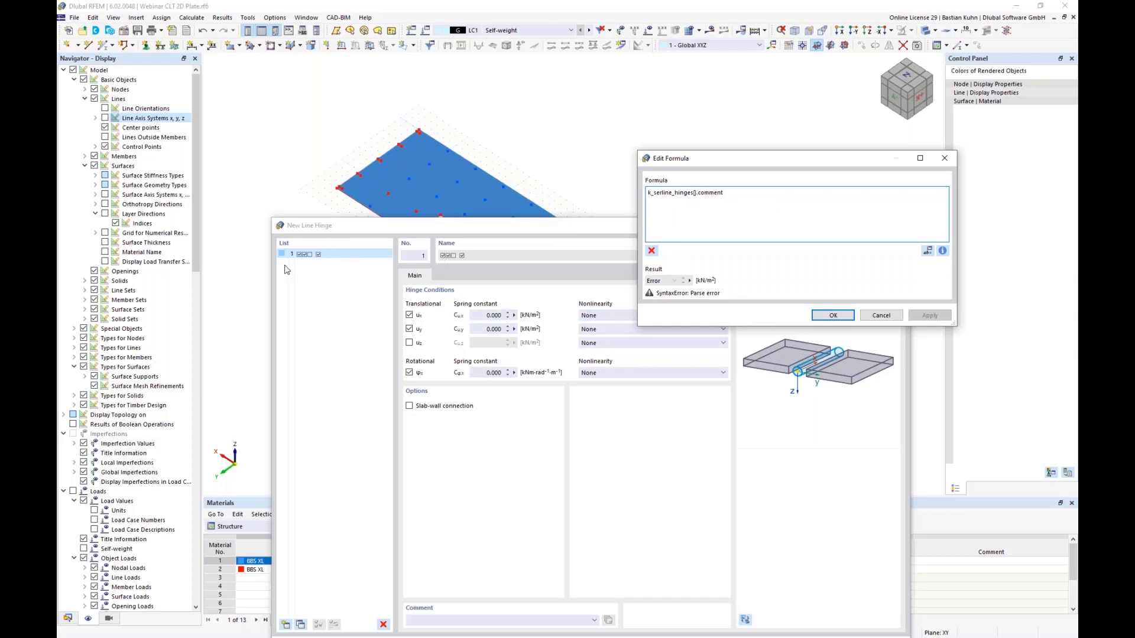
Step: Complete the Cu,x formula as k_ser*line_hinges[1].comment.slice(0,1) and accept it
text(1)
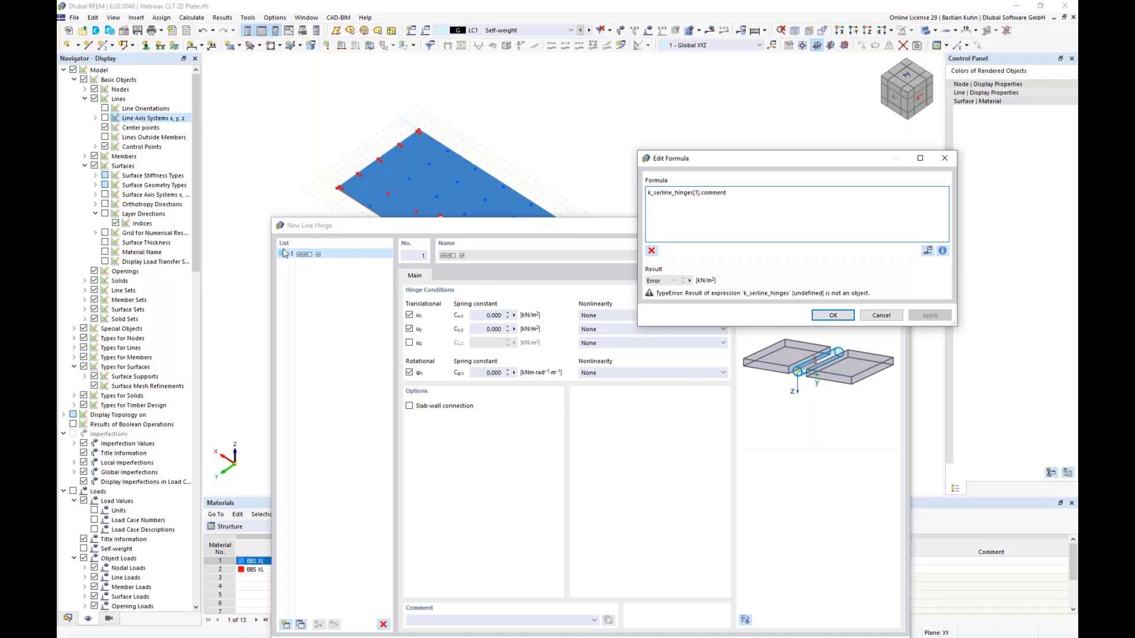
click(662, 193)
text(_)
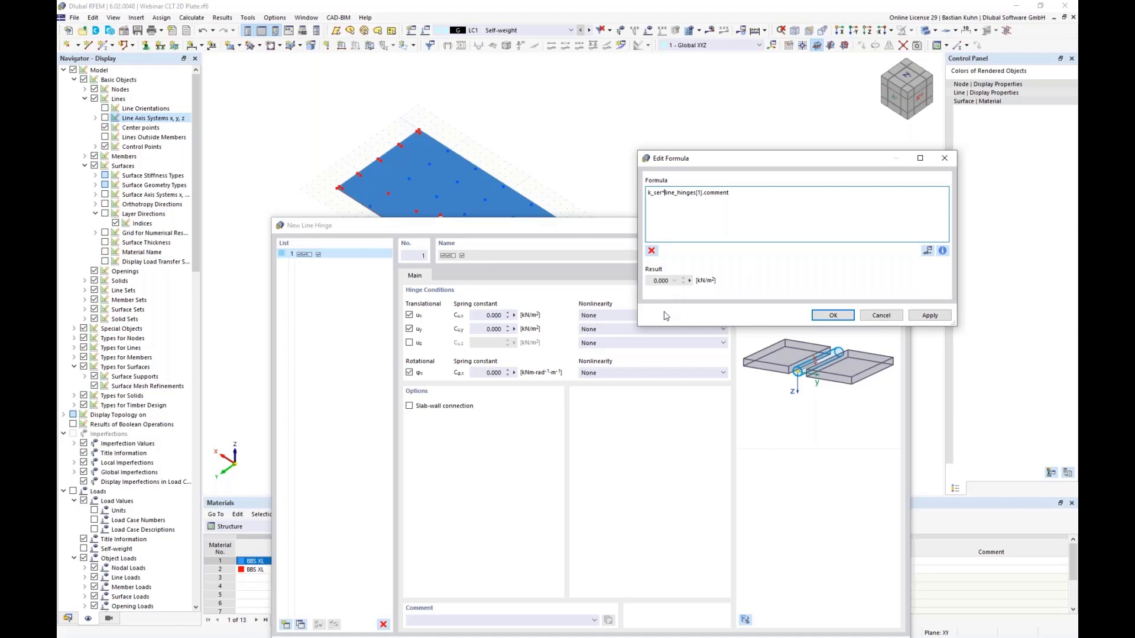
click(734, 201)
text(.slice()
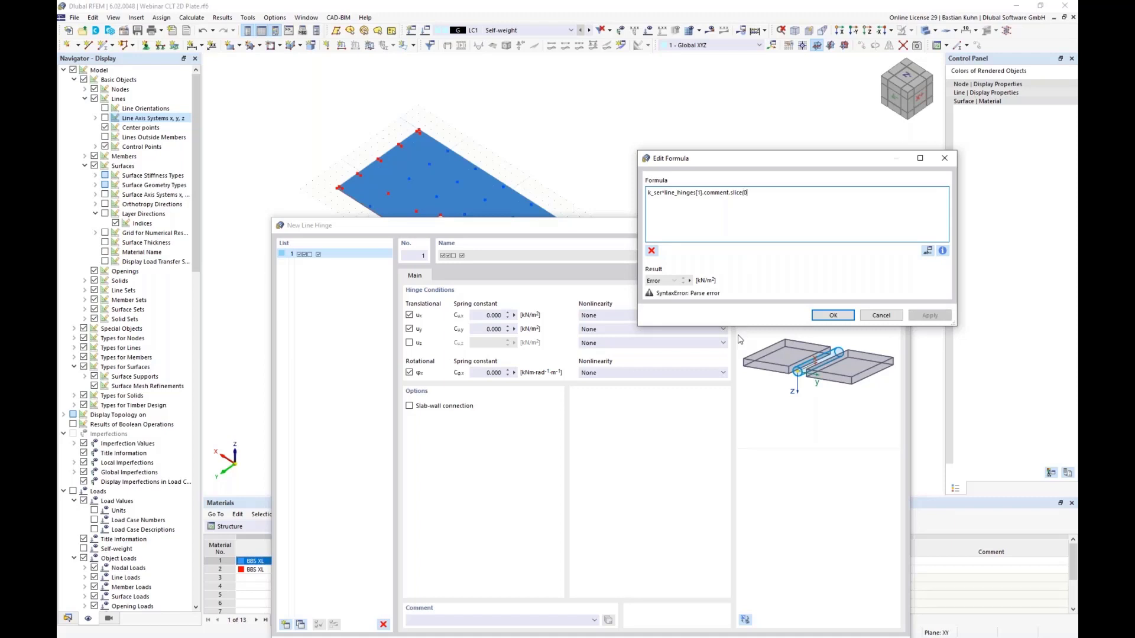
text(0,1))
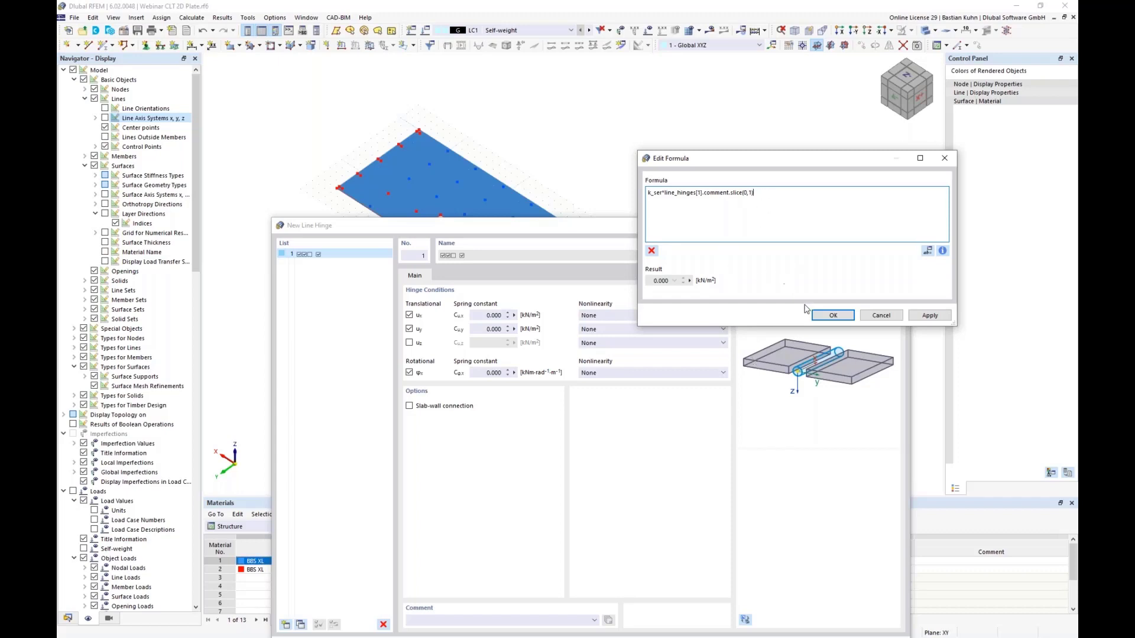
click(833, 317)
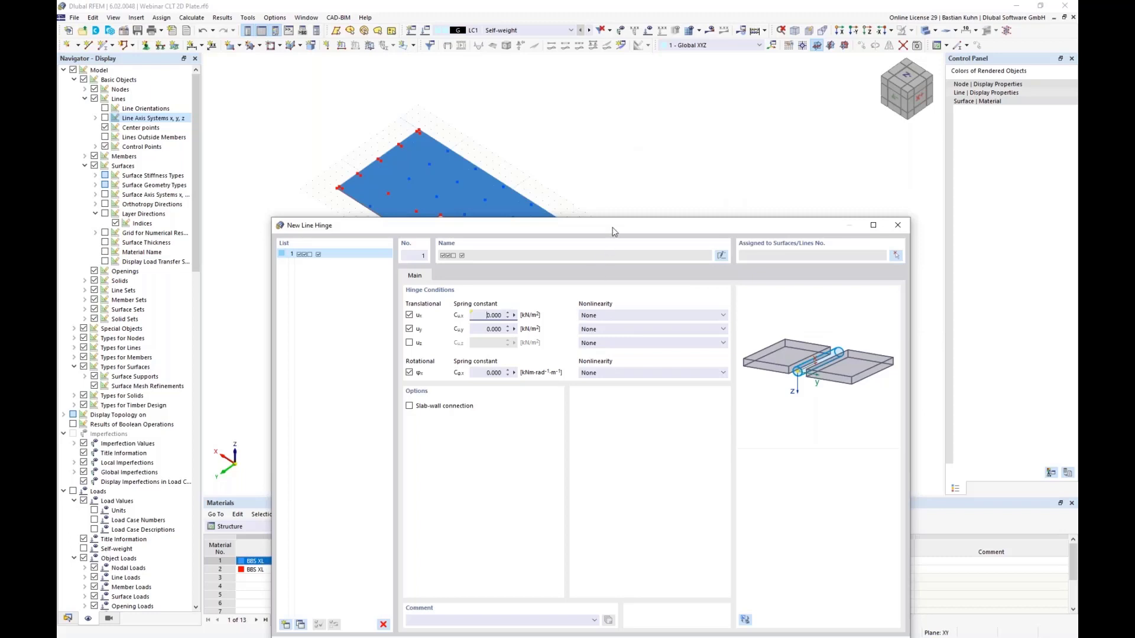
Step: Enter "3 Screws" as the line hinge's comment so that its first character feeds the spring constant formula
drag(613, 230, 694, 122)
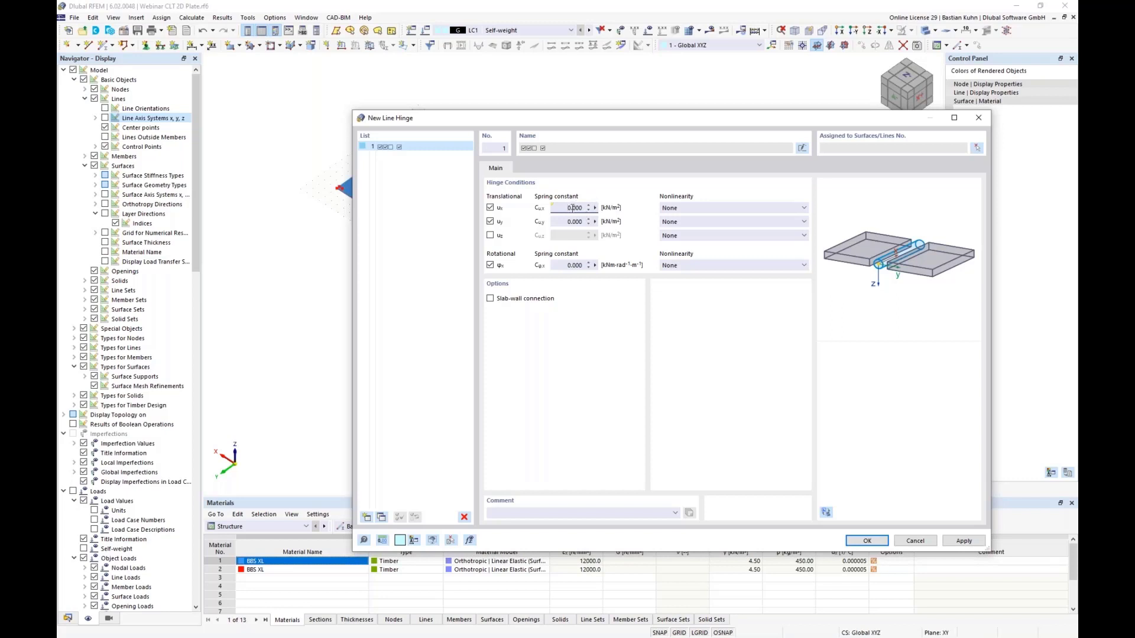
click(495, 512)
text(3 Connec)
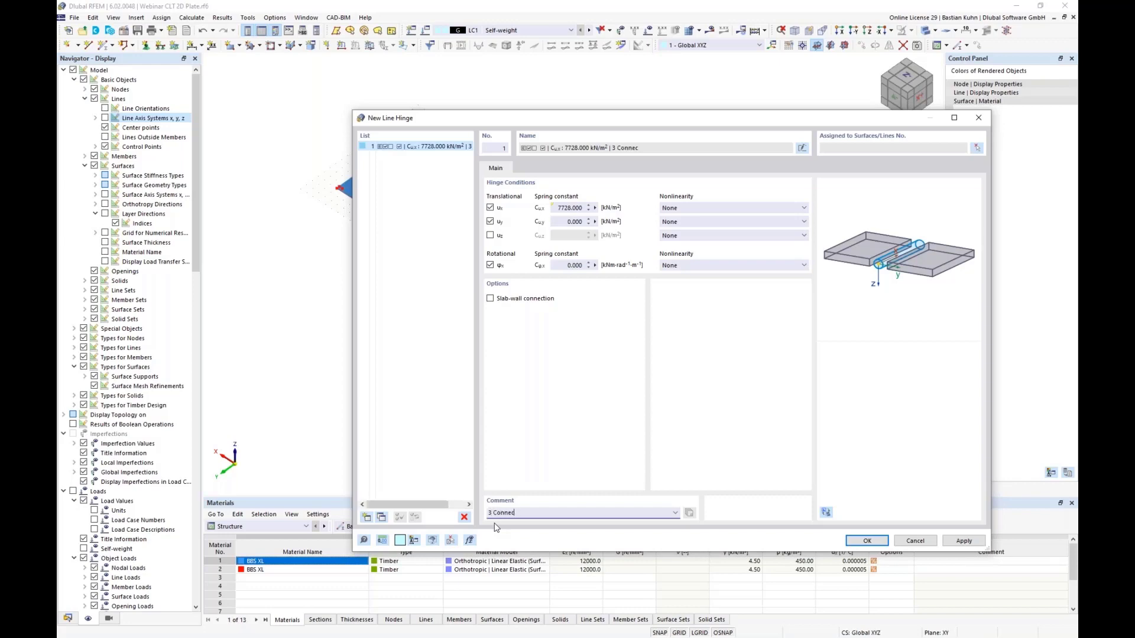
key(BackSpace)
key(BackSpace)
key(BackSpace)
key(BackSpace)
key(BackSpace)
key(BackSpace)
text(S)
Step: Test the formula by trying 4 and 5 as the screw count in the comment, and restore the count to 3
text(4)
key(BackSpace)
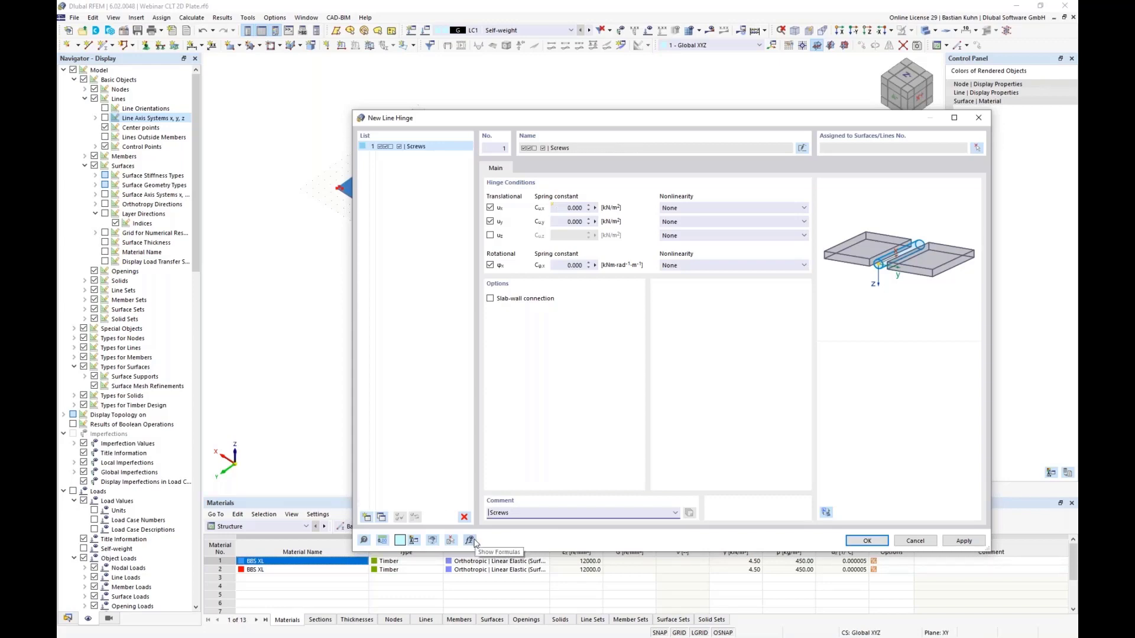
text(5)
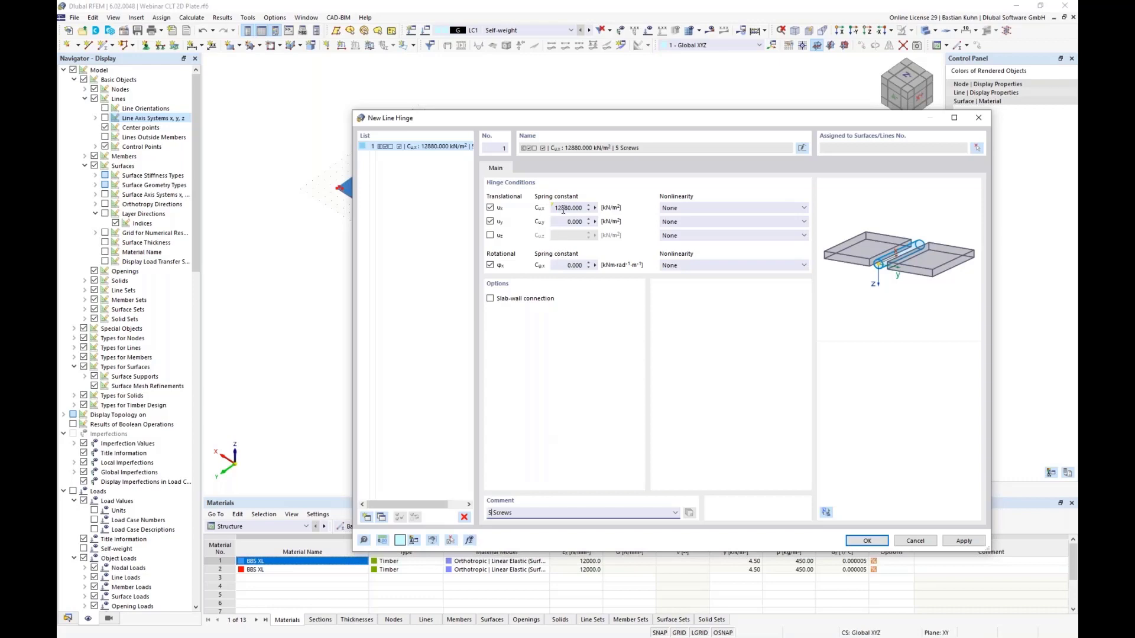
key(BackSpace)
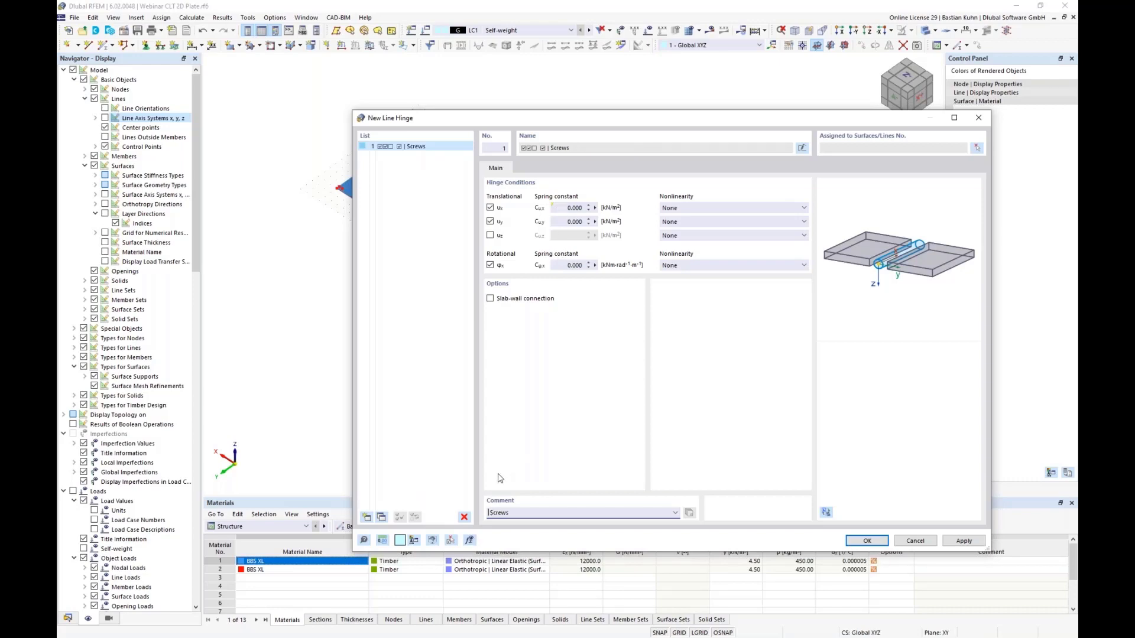
text(3)
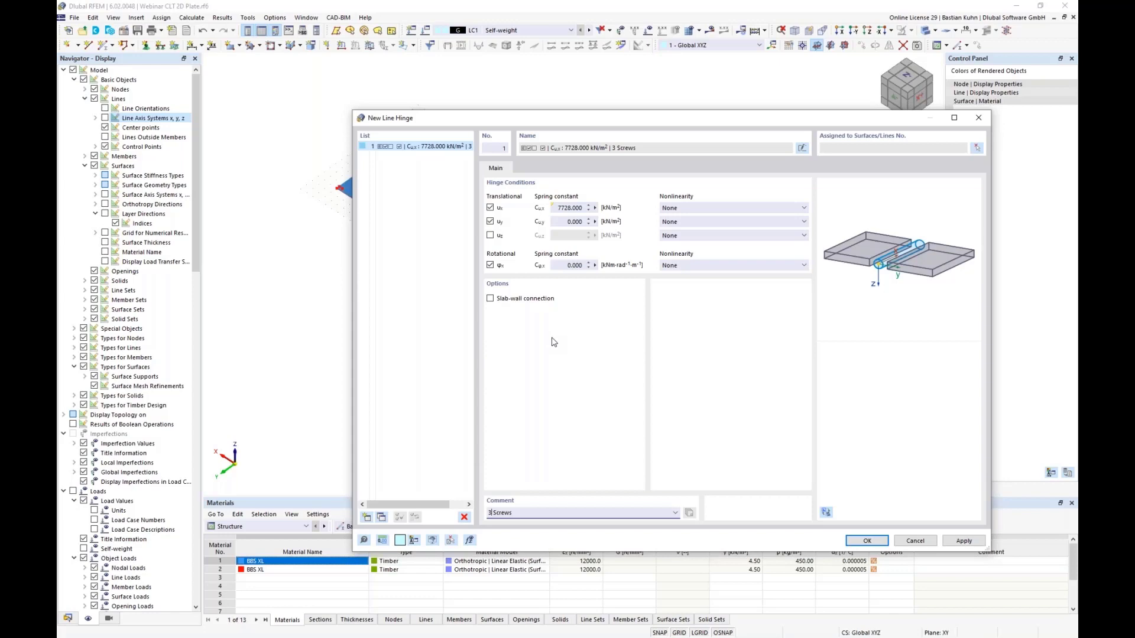
Step: Copy the Cu,x formula k_ser*line_hinges[1].comment.slice(0,1) and apply it to the Cu,y spring constant
click(594, 208)
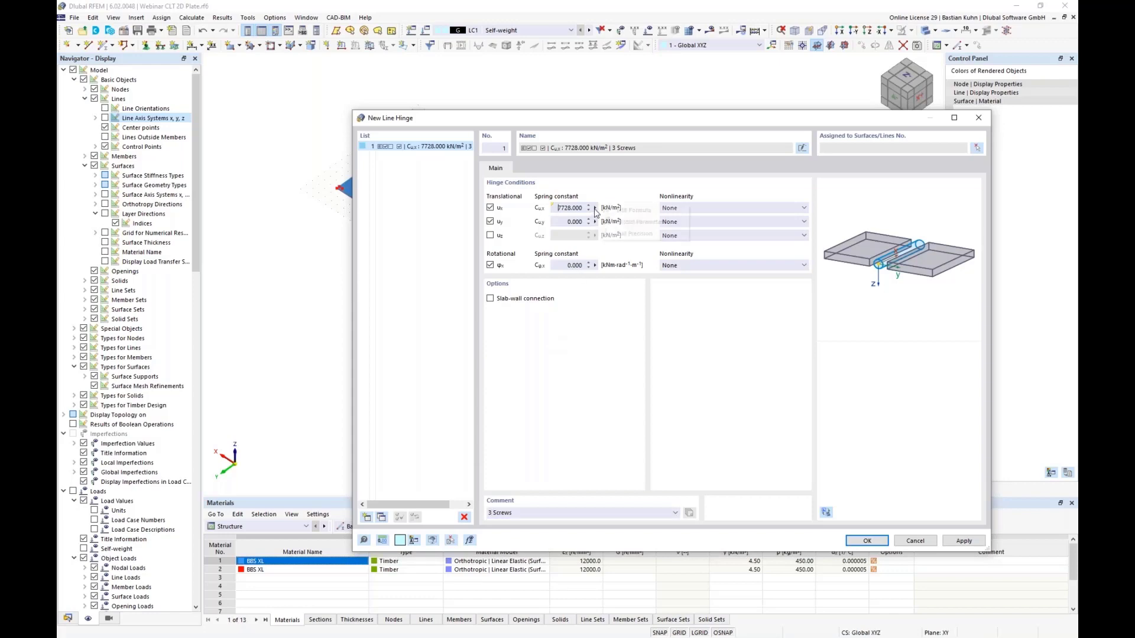
click(612, 211)
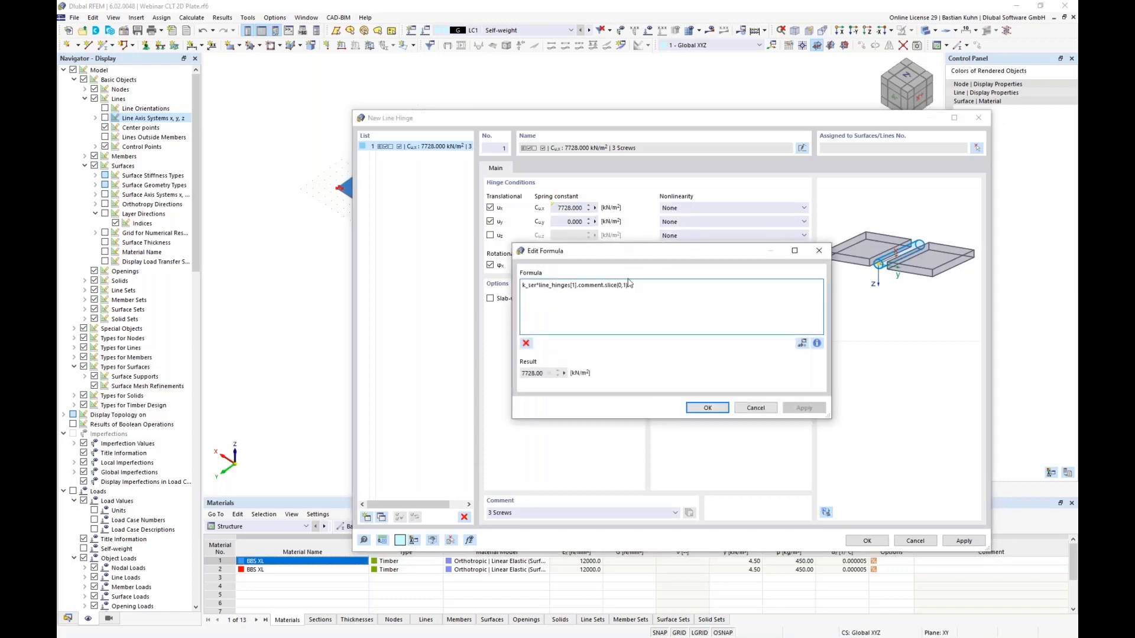
drag(638, 285, 431, 283)
key(ctrl+c)
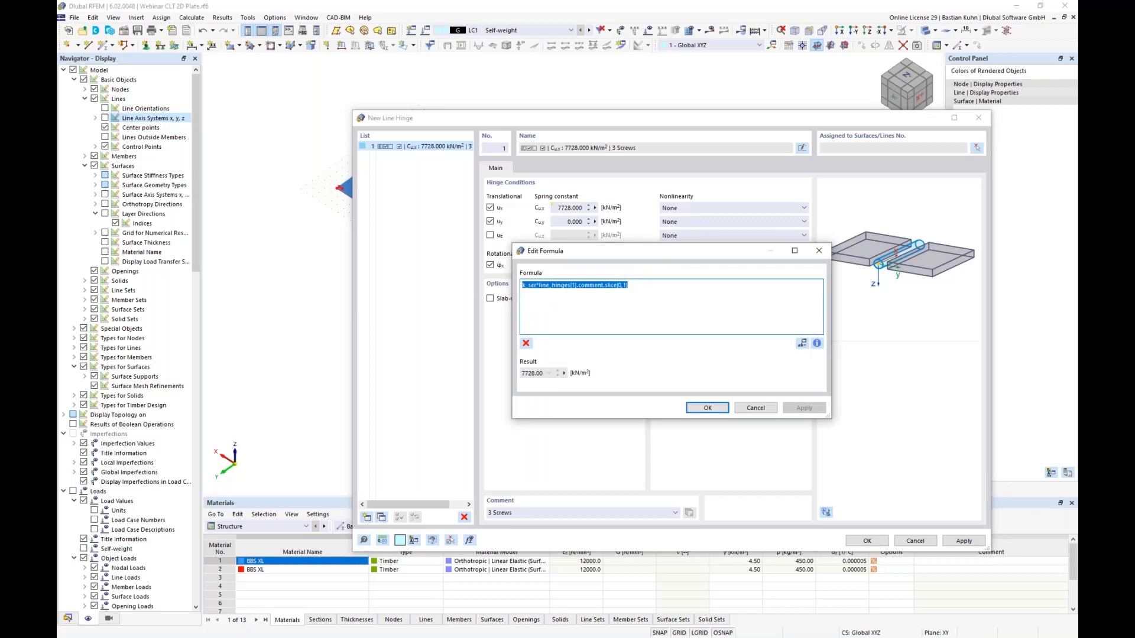
click(756, 408)
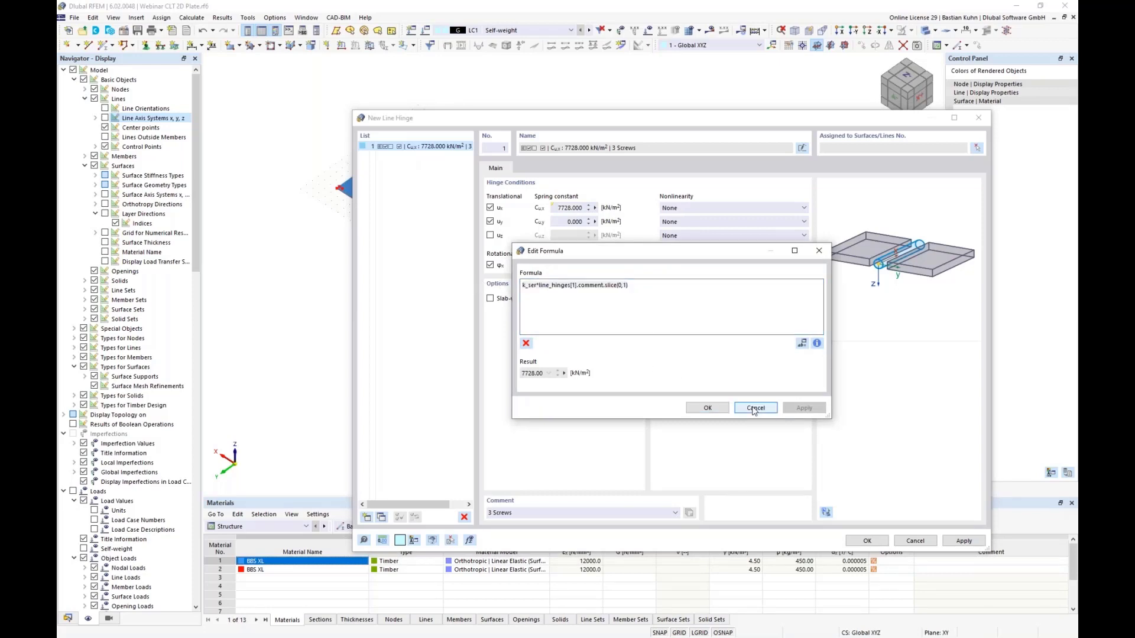
click(595, 221)
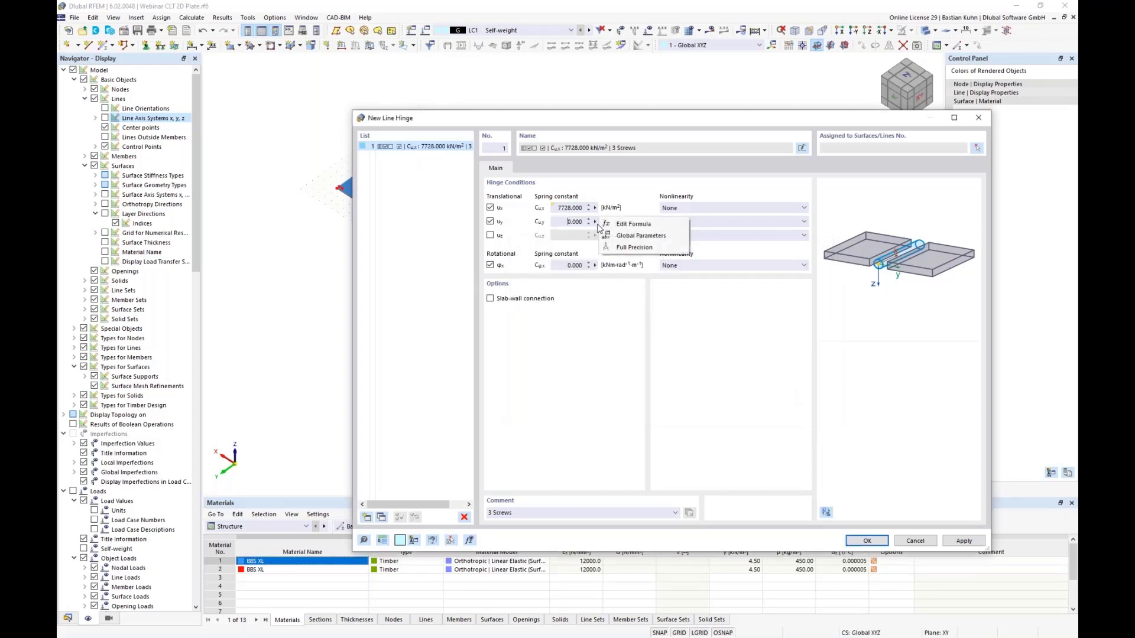
click(636, 230)
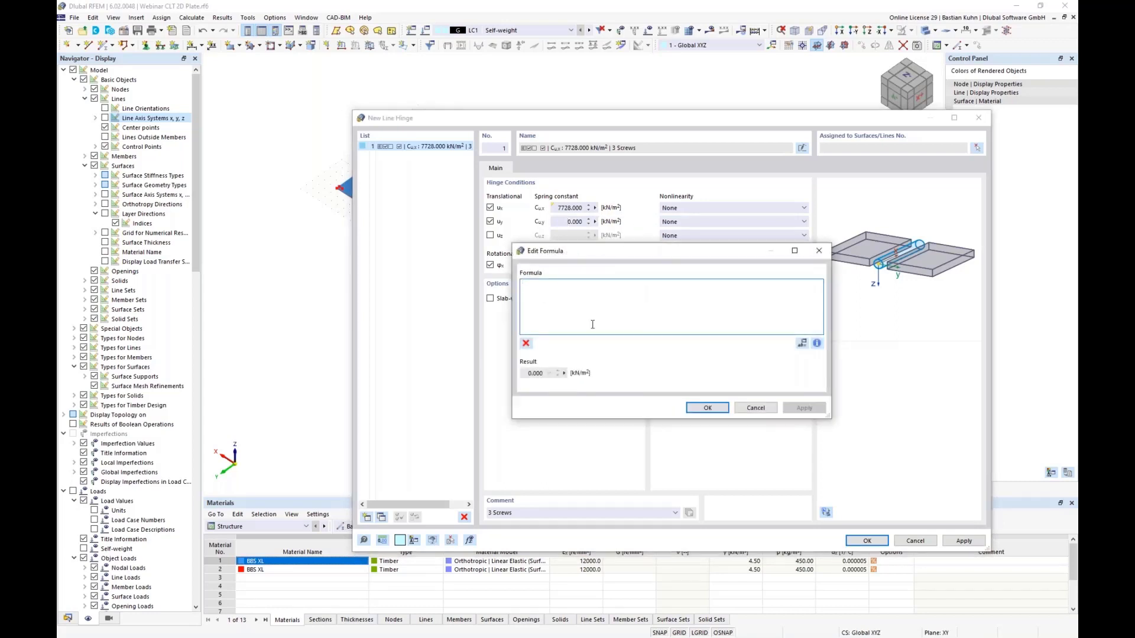
key(ctrl+v)
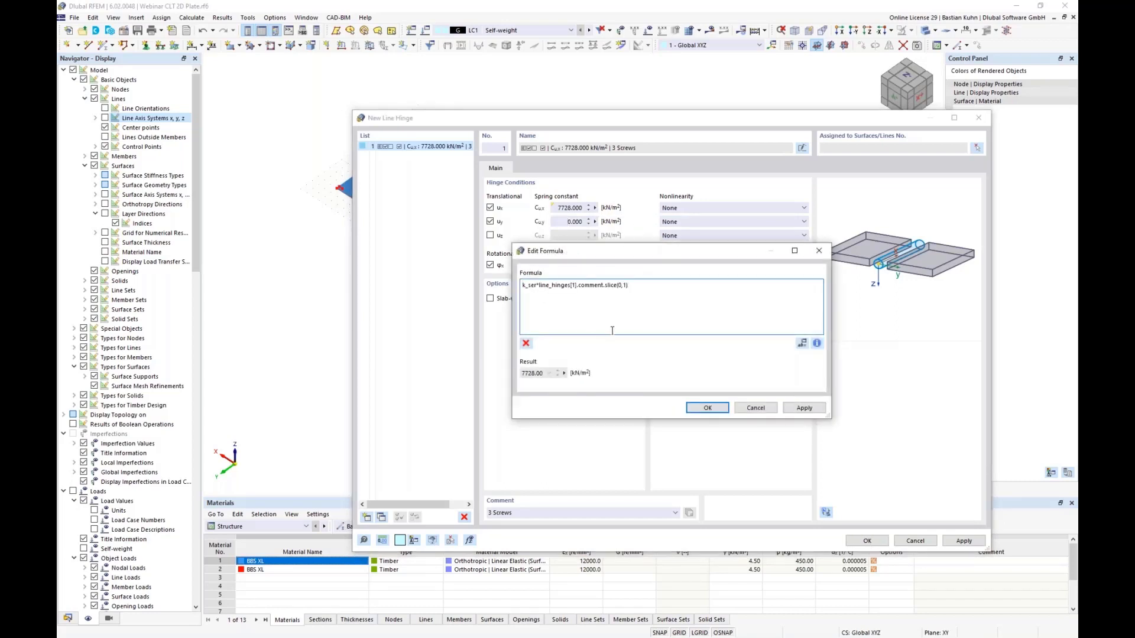
click(707, 408)
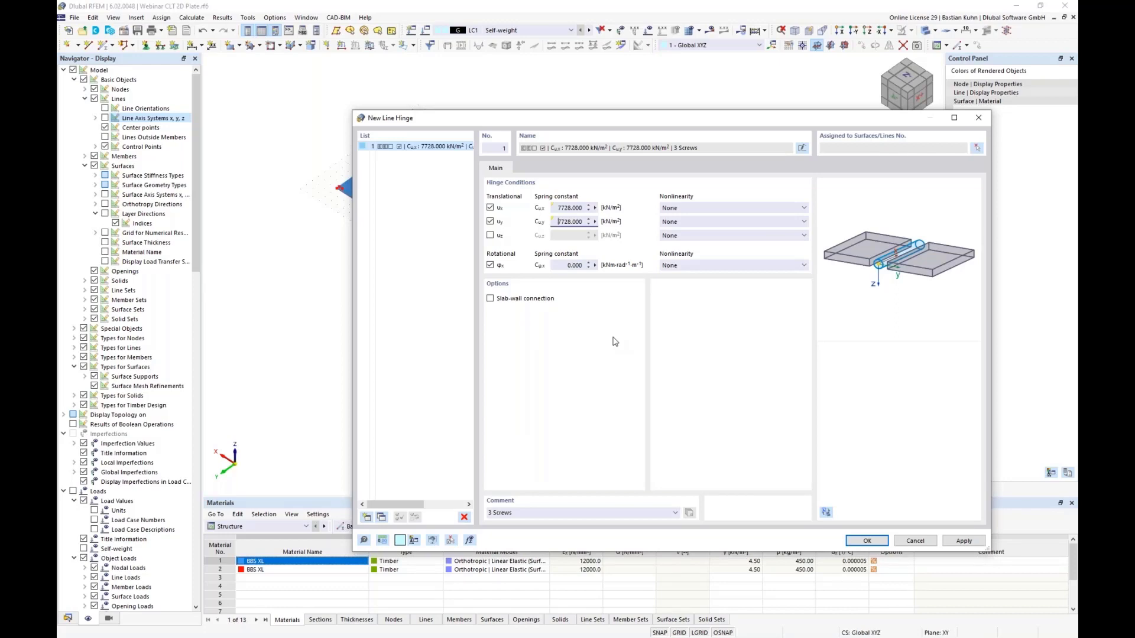
Step: Save the new line hinge and list the defined line hinges under the line types in the Data navigator
double_click(563, 266)
click(866, 541)
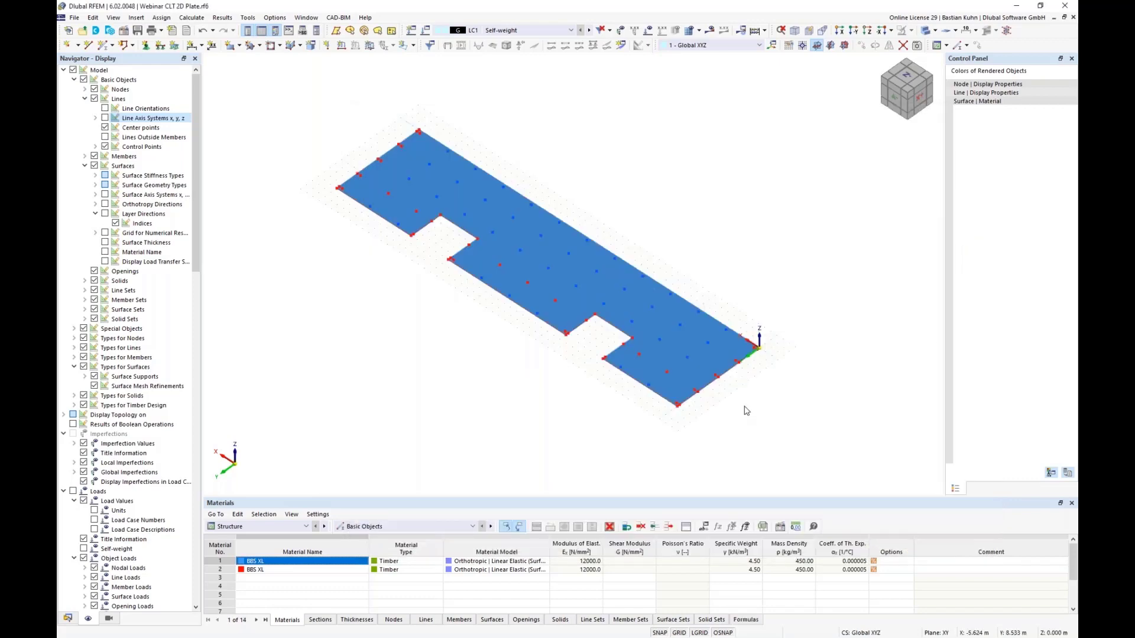
click(68, 618)
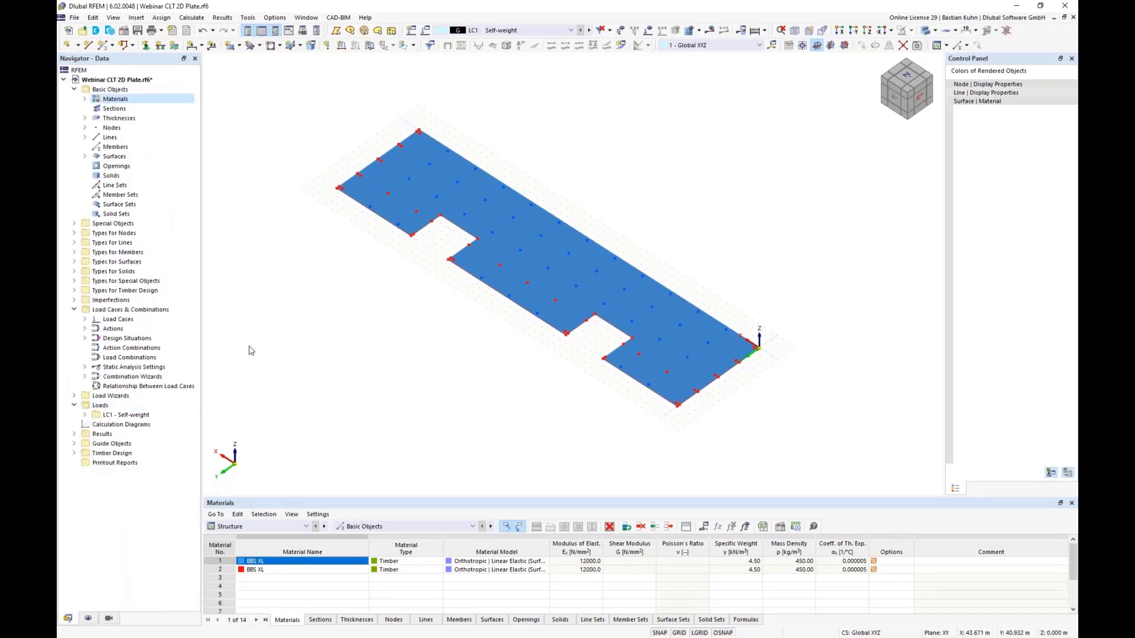
click(73, 243)
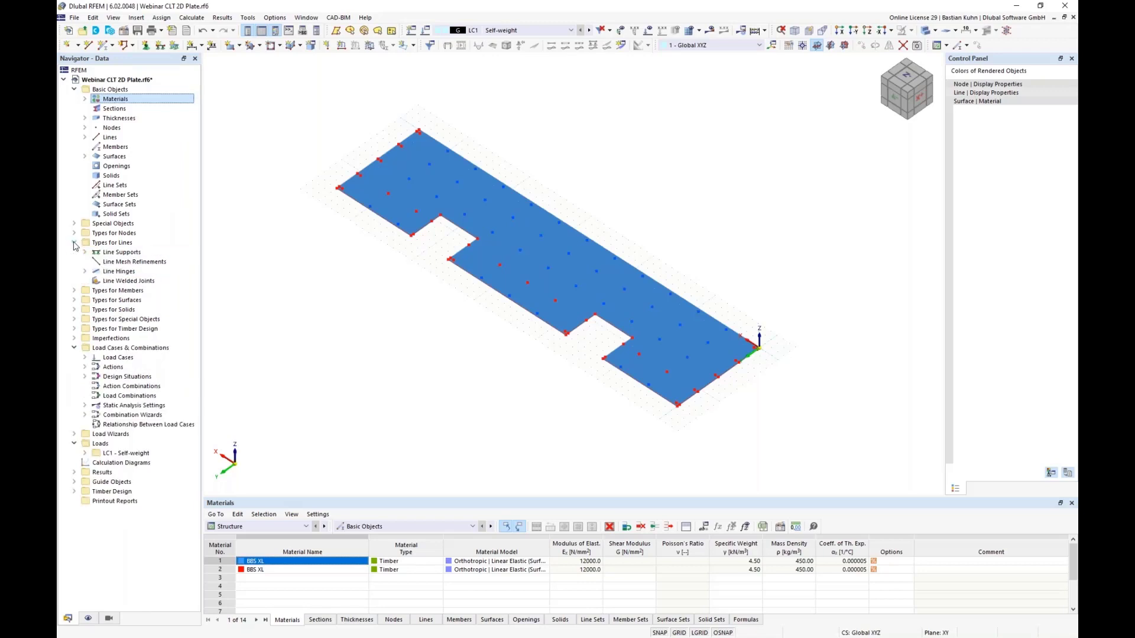
click(85, 272)
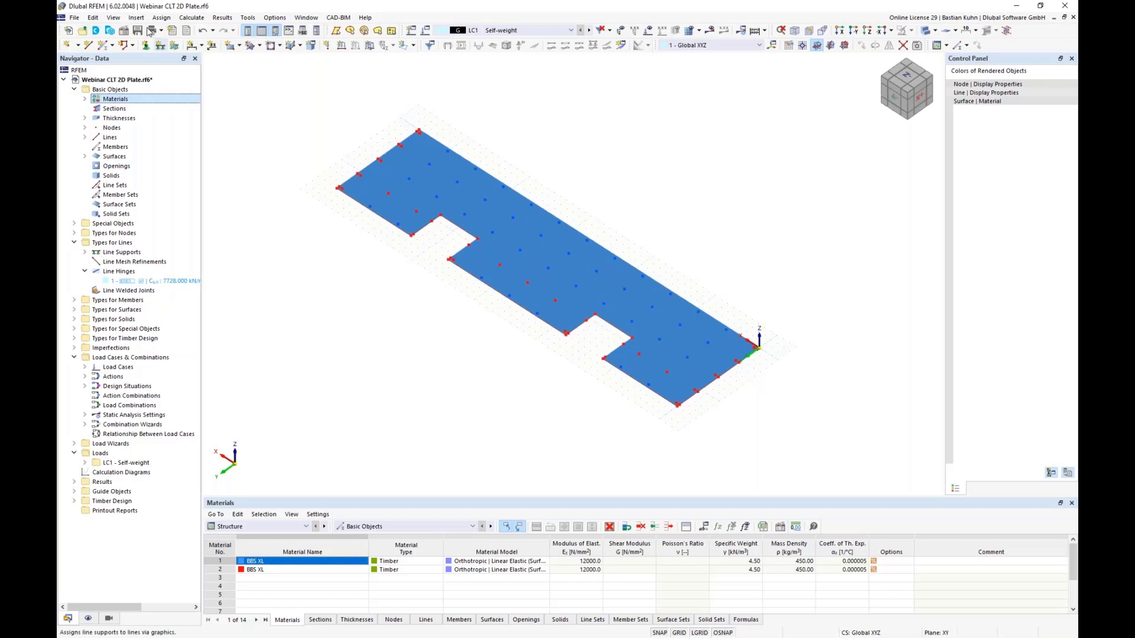
Step: Start the graphical assignment of the "3 Screws" line hinge to surfaces and lines, with the model displayed without surface fills
click(136, 18)
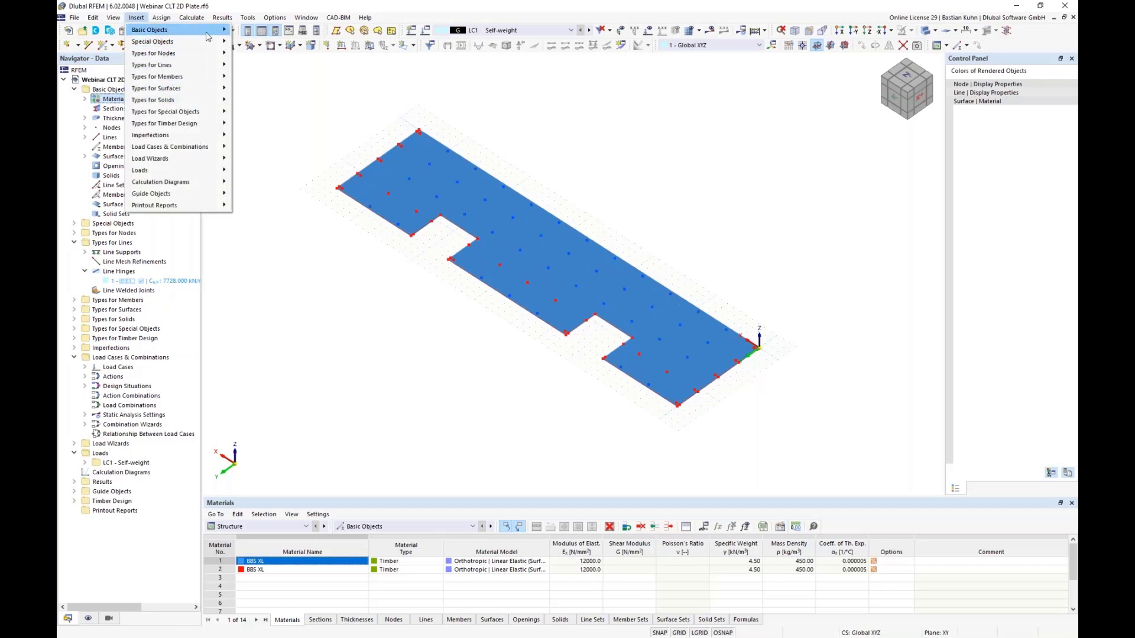
click(347, 109)
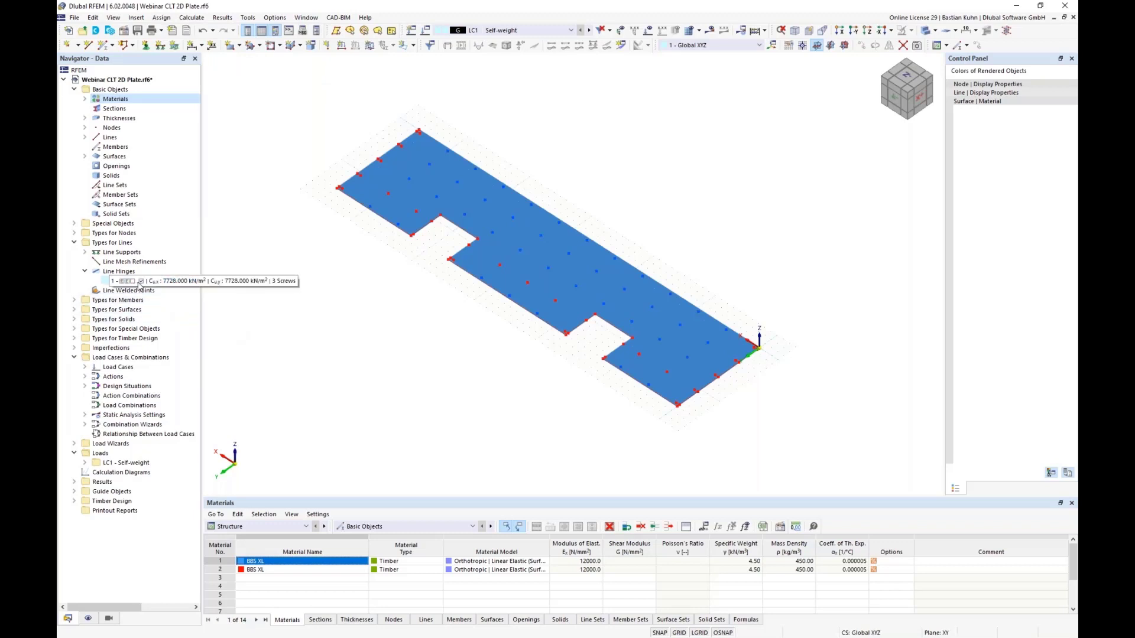
double_click(140, 282)
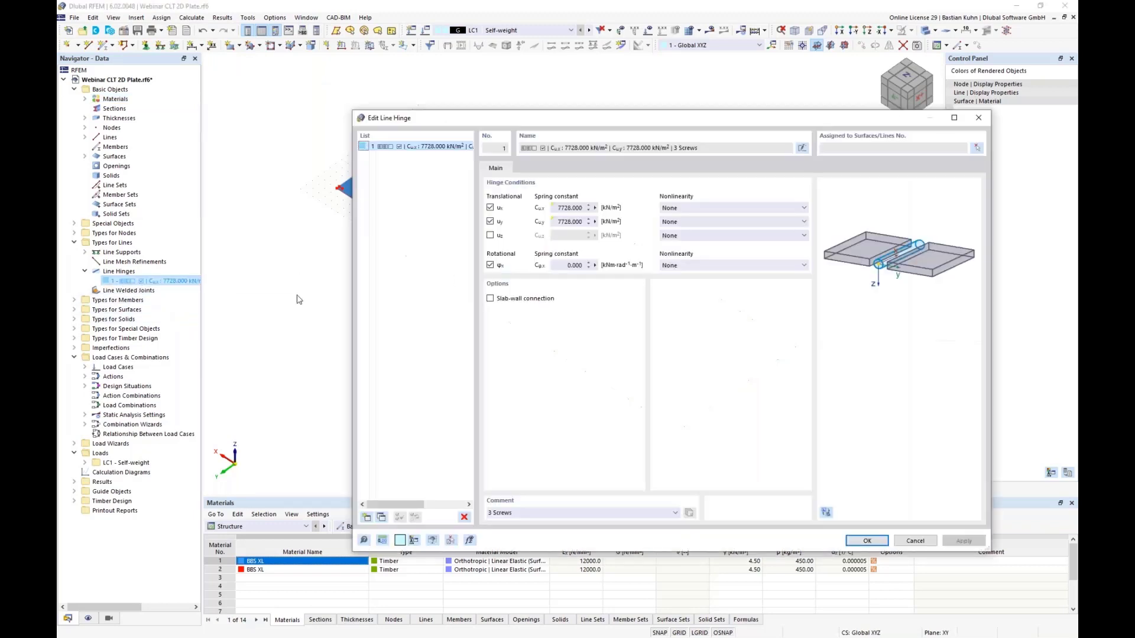
click(975, 149)
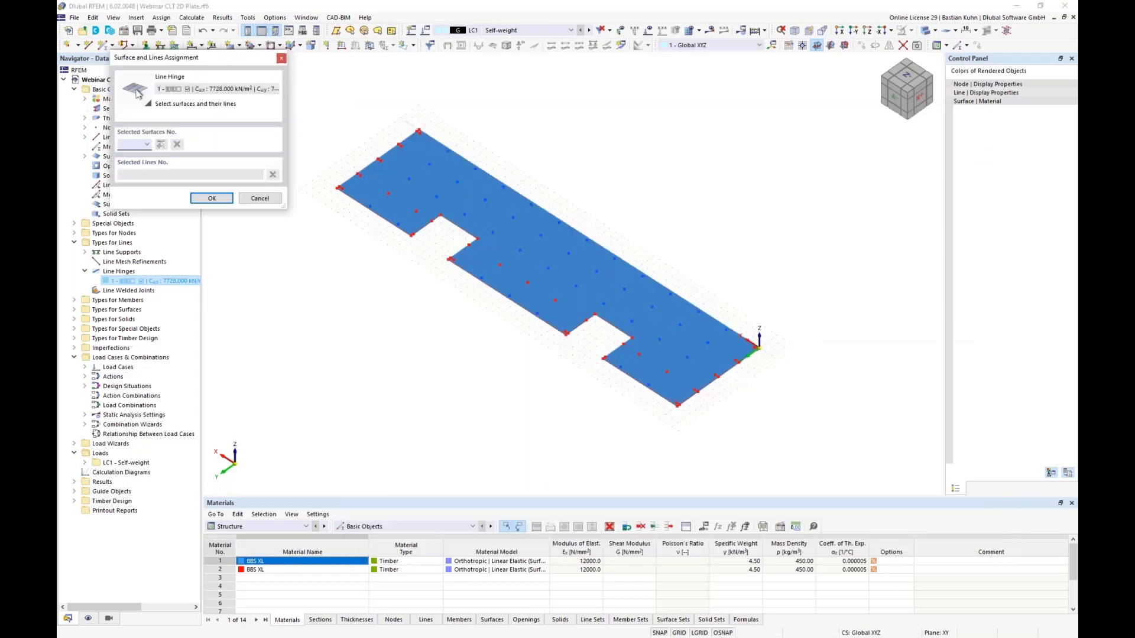
click(926, 32)
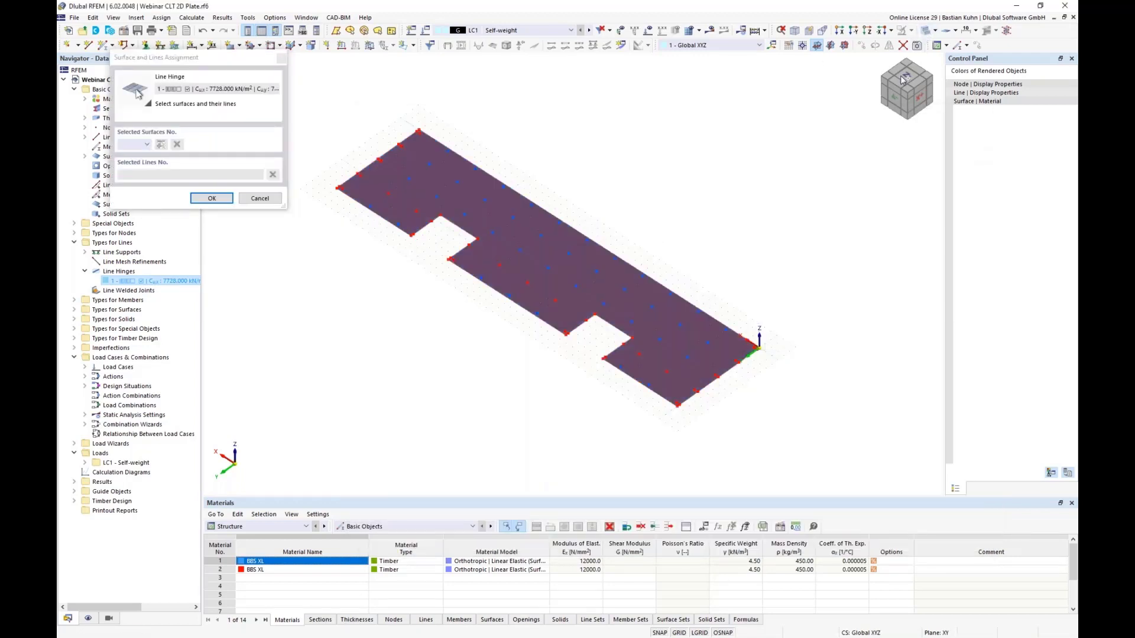
click(925, 32)
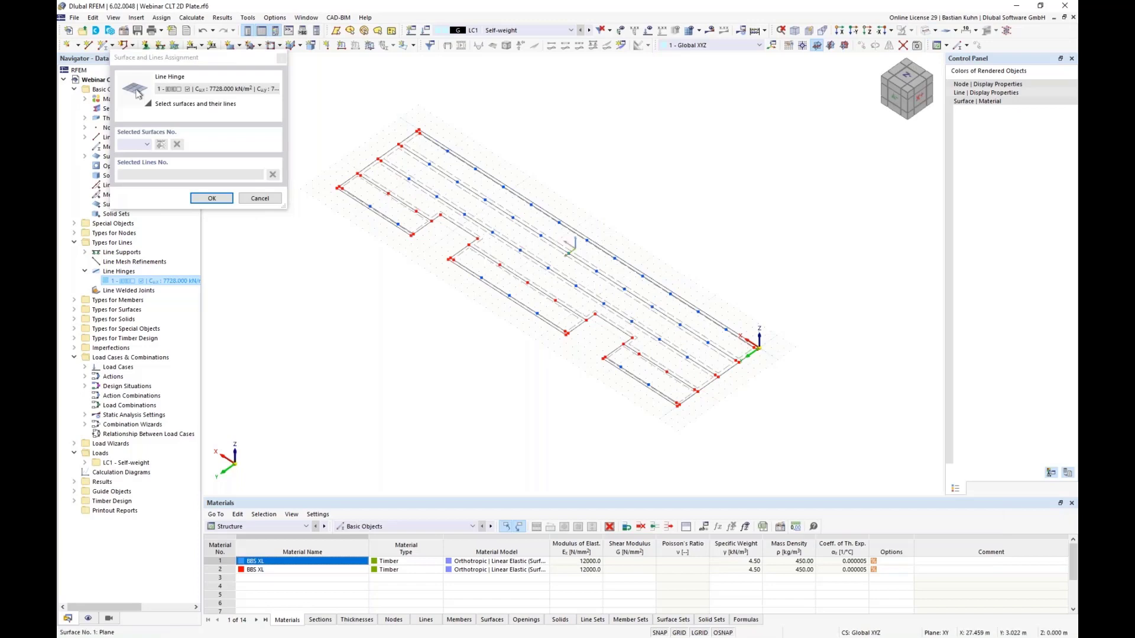
Step: Pick surface 2 for the line hinge and select its lines 42, 2, 12 and 43
scroll(574, 199, up, 5)
click(575, 199)
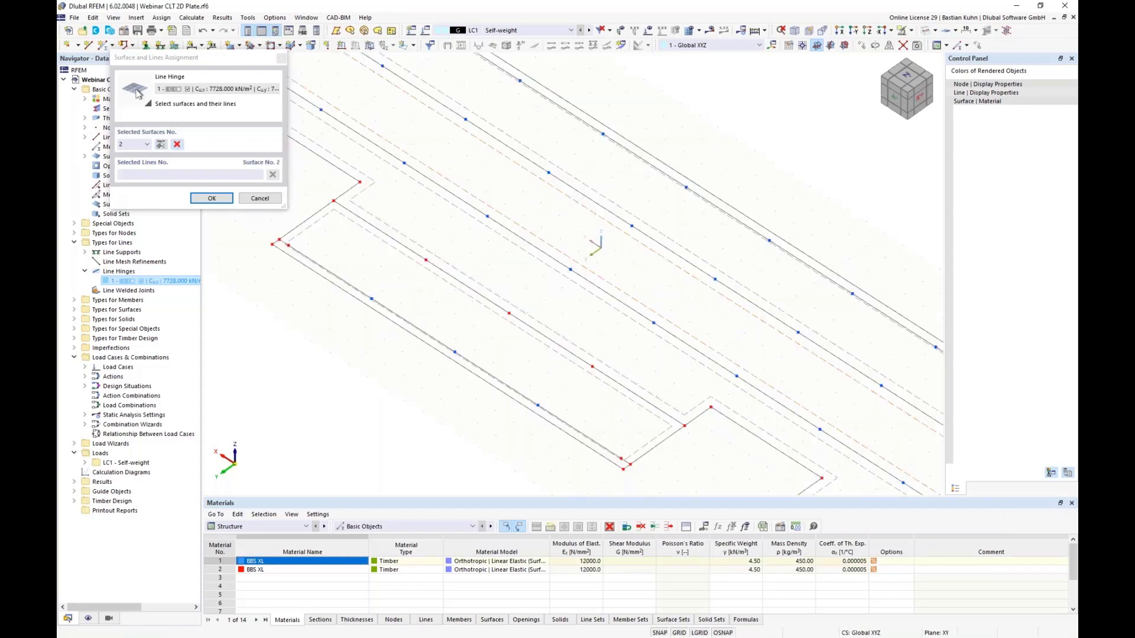
scroll(574, 199, down, 3)
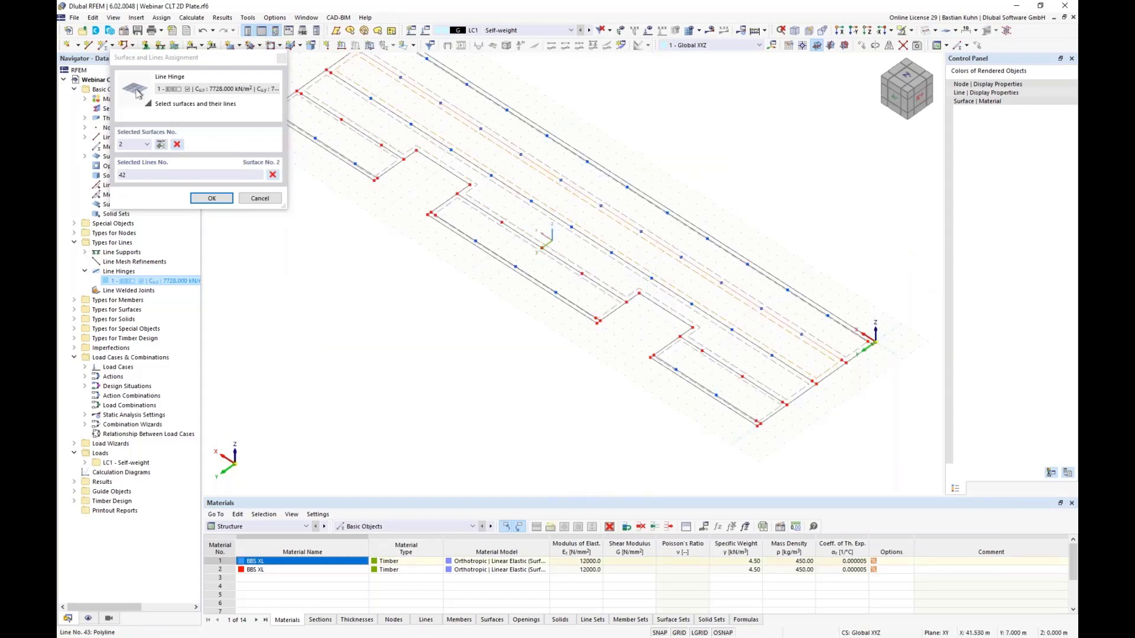
scroll(426, 155, up, 5)
click(427, 155)
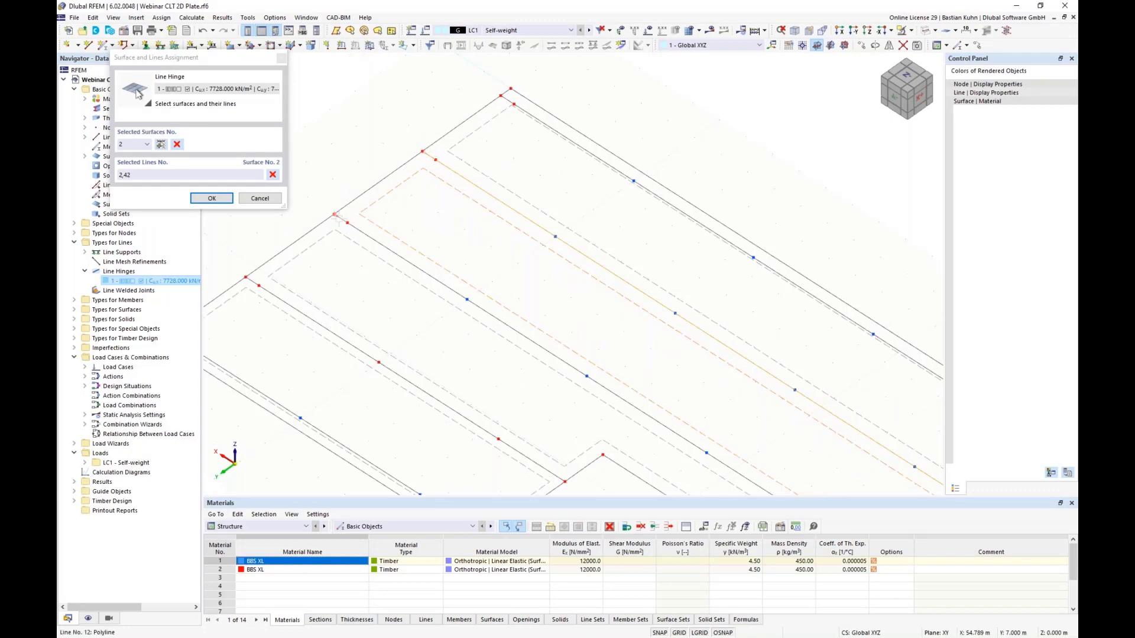
click(355, 228)
scroll(483, 291, down, 5)
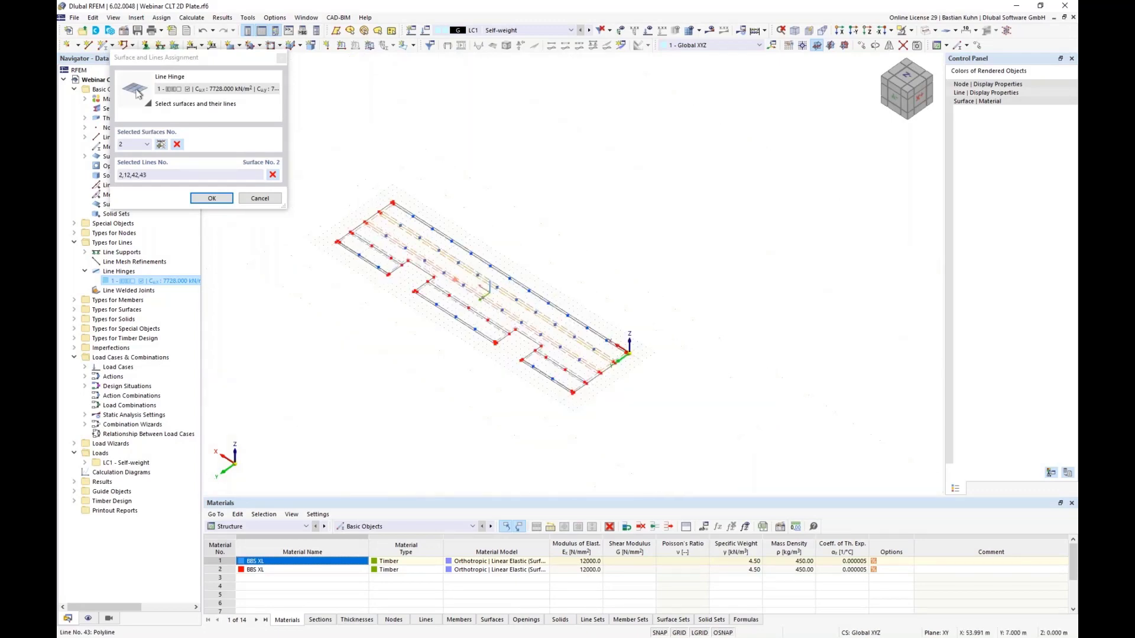
Step: Add lines 37 and 38 of surface 2 to the line hinge assignment
scroll(602, 371, up, 5)
click(541, 421)
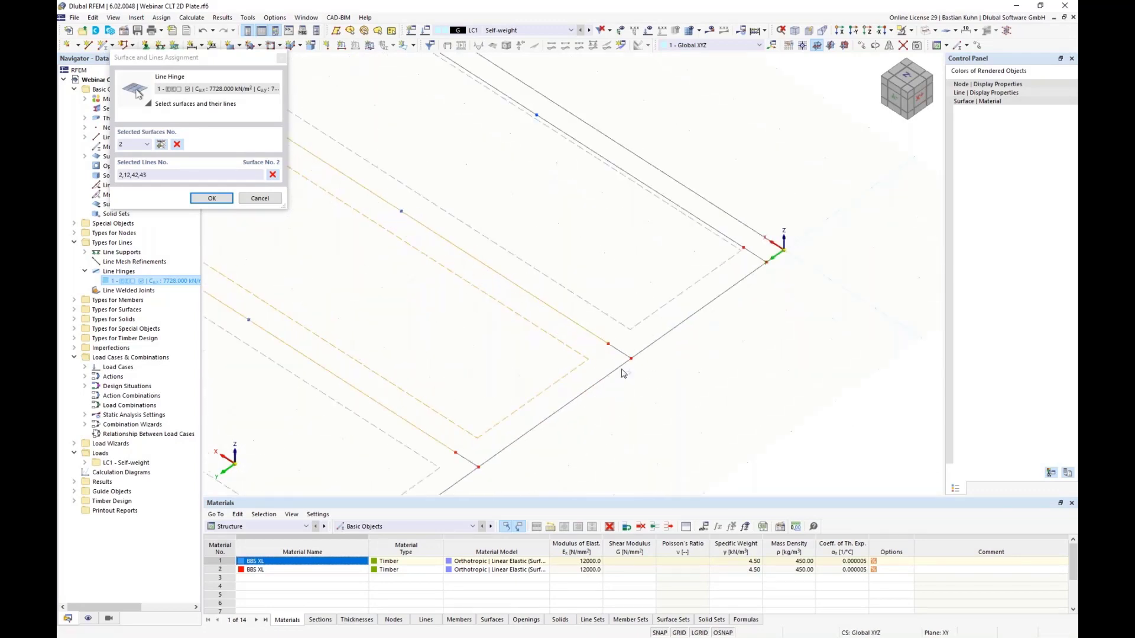
click(468, 460)
scroll(509, 330, down, 3)
scroll(505, 303, down, 1)
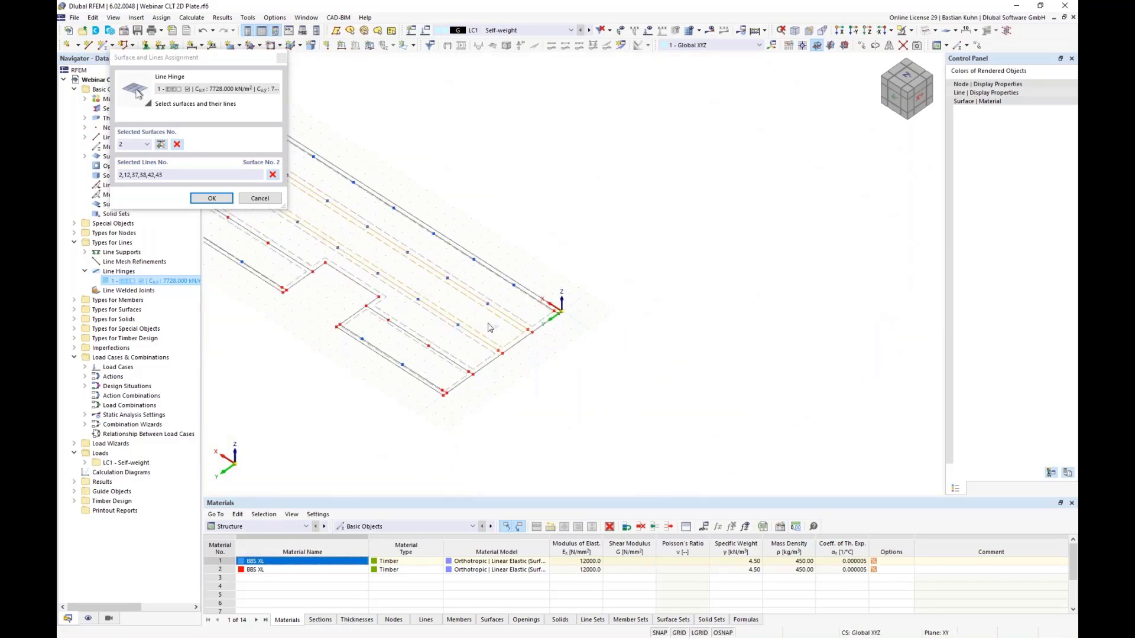
Step: Pick surface 5 for the line hinge and select its lines 22 and 41 beside the recess near the origin
middle_drag(489, 323, 632, 301)
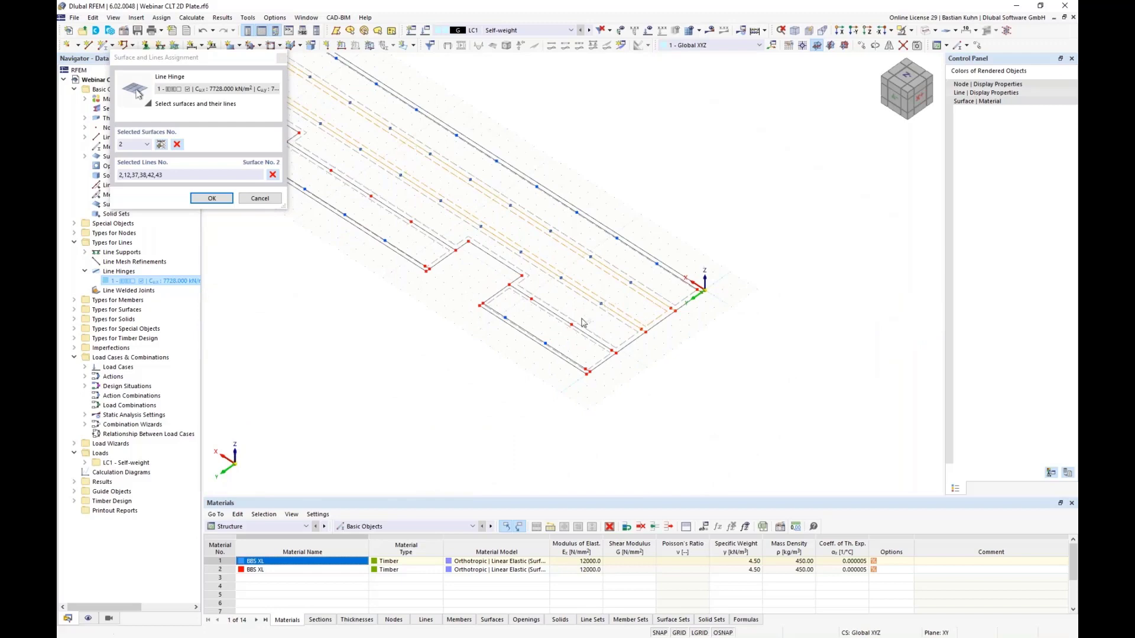
middle_drag(545, 309, 626, 273)
scroll(615, 221, up, 1)
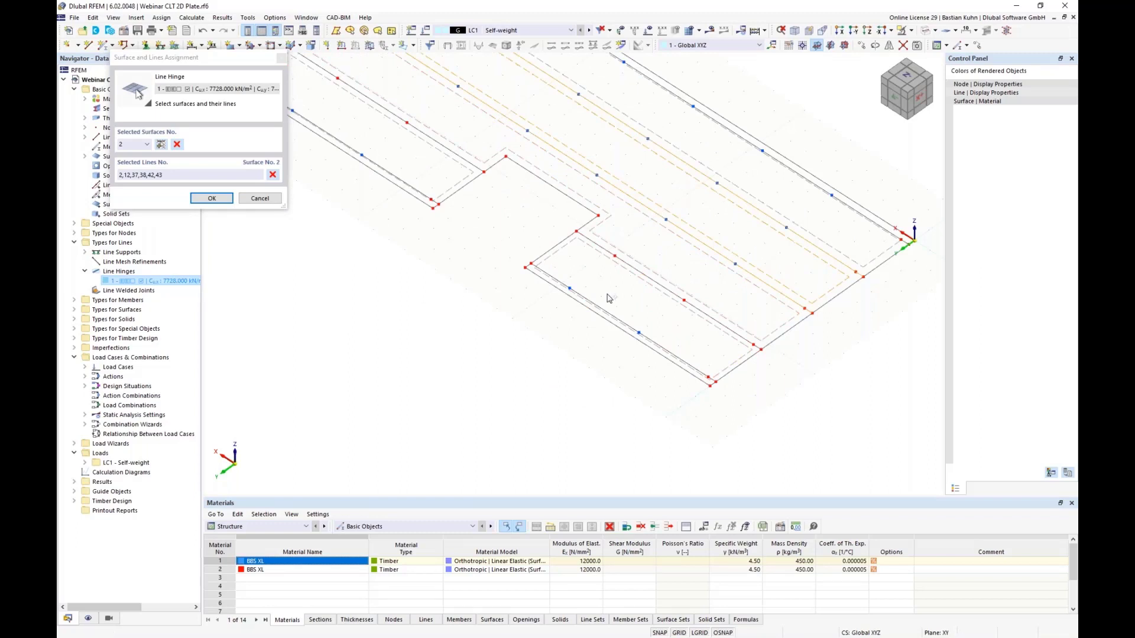
click(621, 249)
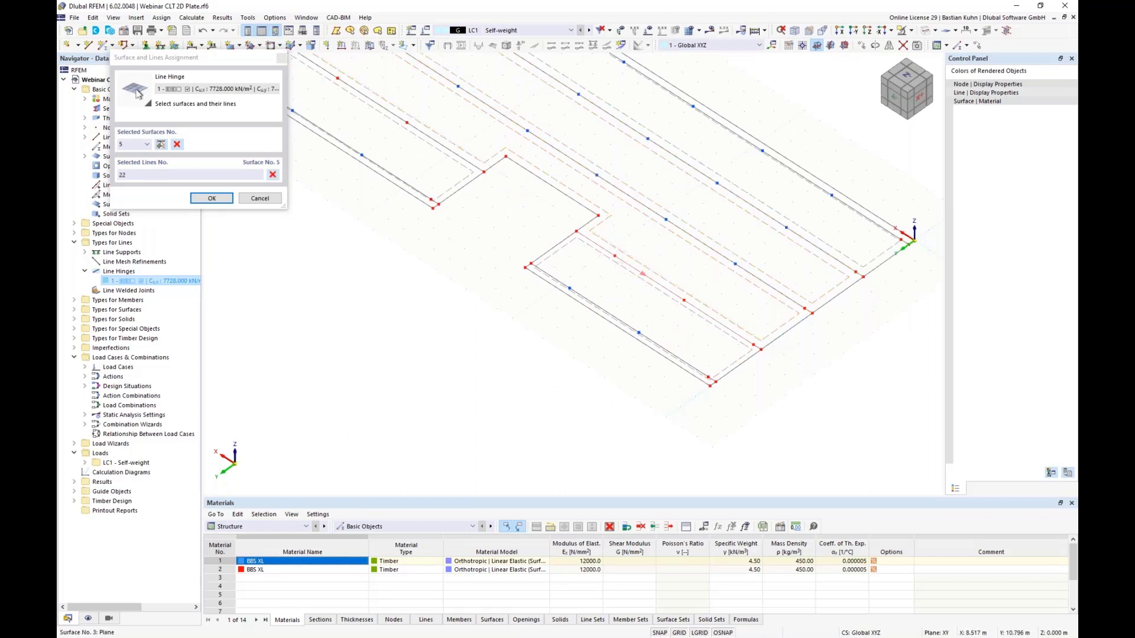
scroll(717, 335, up, 4)
click(684, 305)
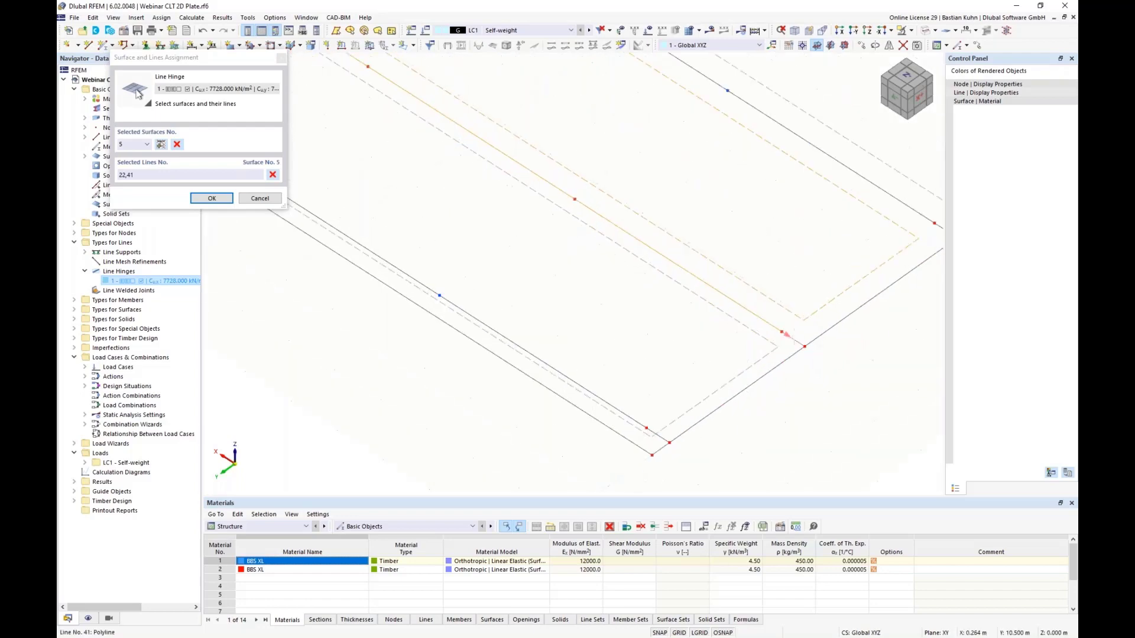
scroll(684, 305, down, 3)
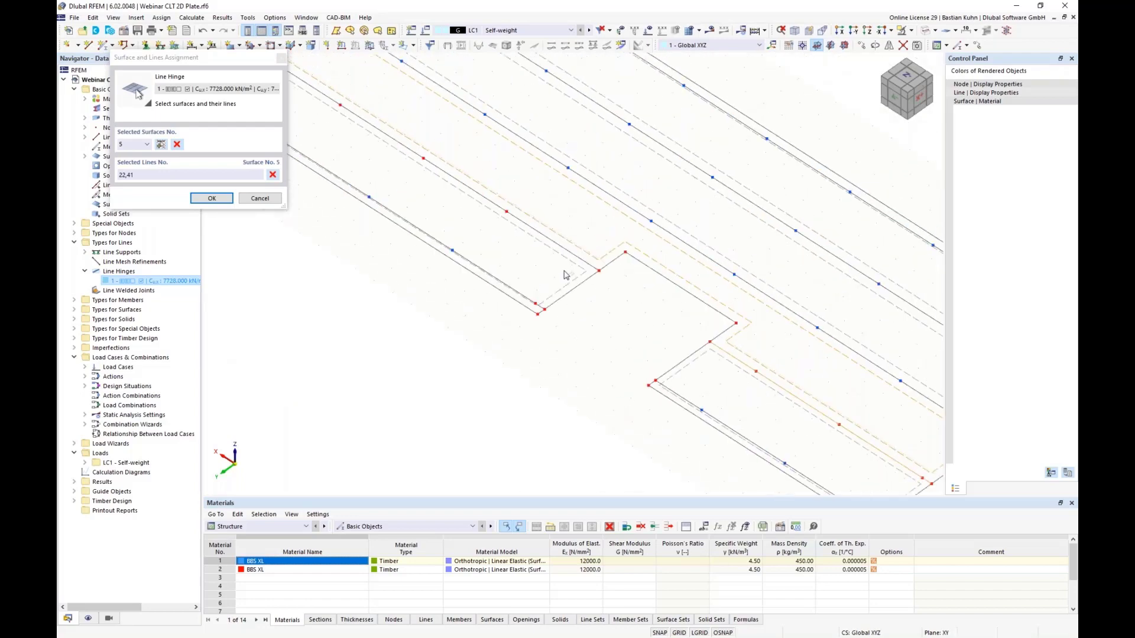
Step: Add lines 20, 44 and 16 of surface 5 to the line hinge and accept the assignment
click(567, 251)
scroll(460, 220, down, 3)
middle_drag(598, 362, 604, 404)
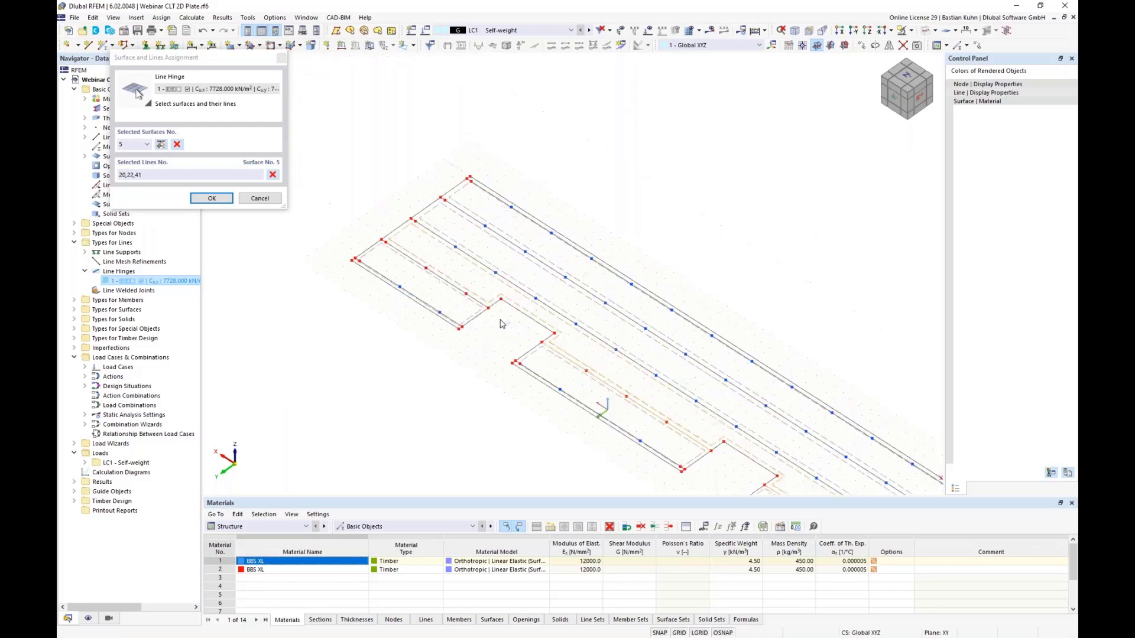
scroll(499, 320, up, 5)
click(459, 275)
middle_drag(504, 315, 731, 448)
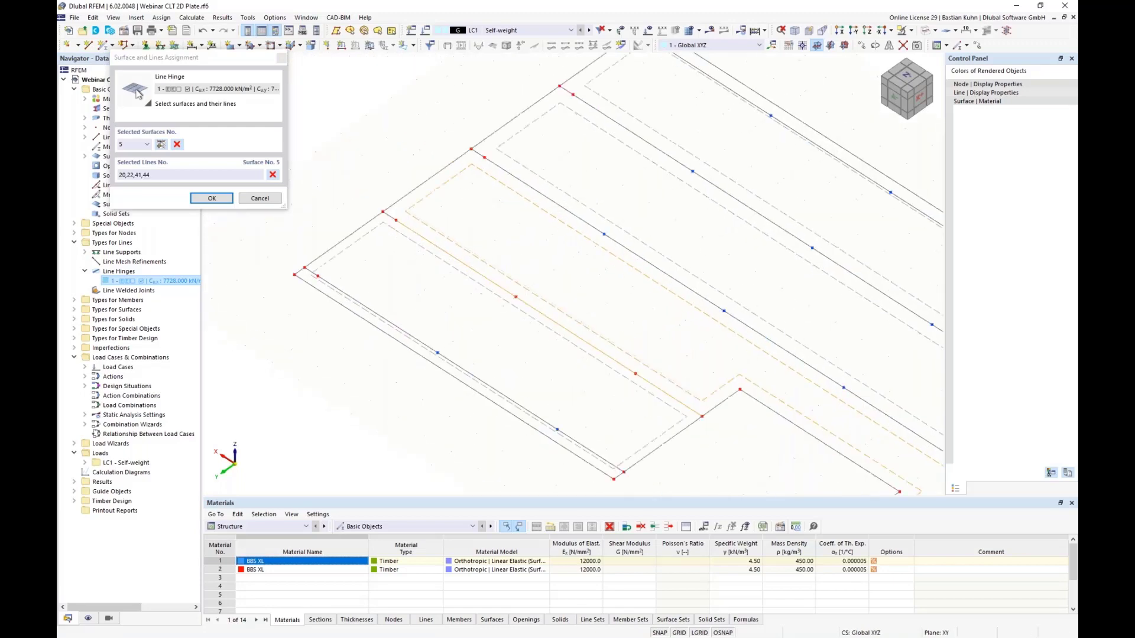
scroll(411, 232, up, 3)
click(375, 205)
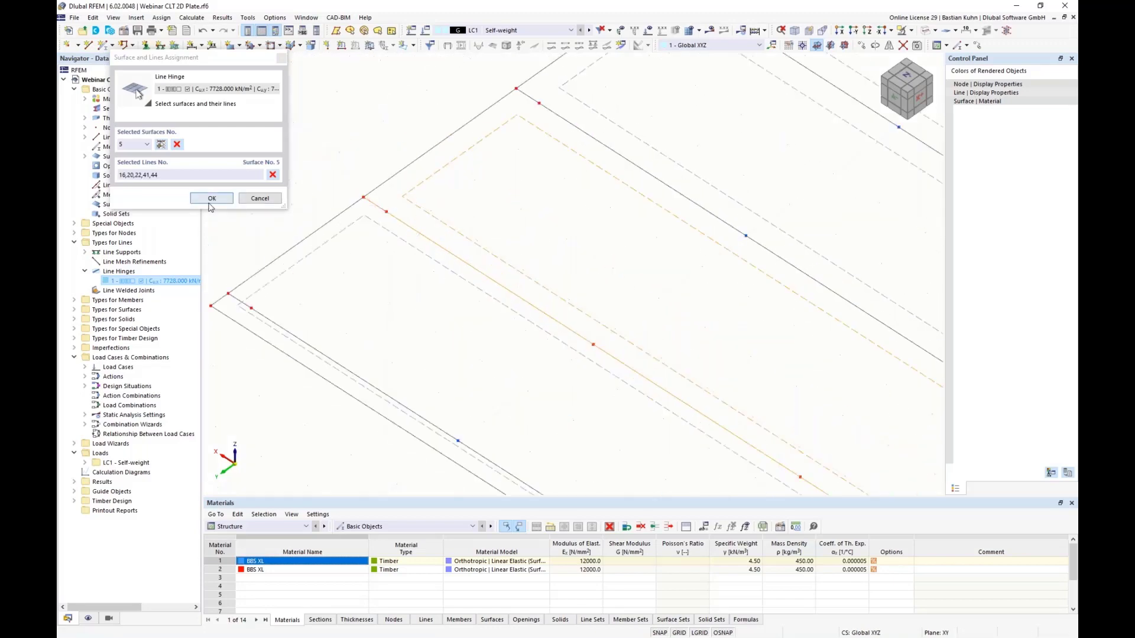
click(212, 198)
click(864, 542)
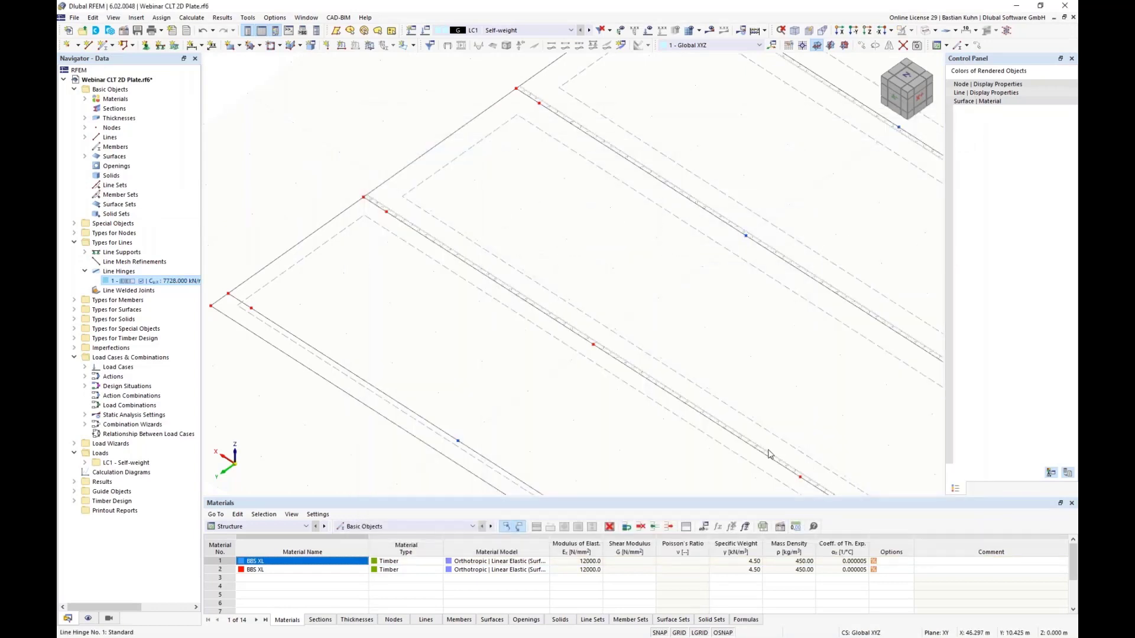
Step: Enlarge the displayed size of the line hinge symbols in the model
right_click(561, 323)
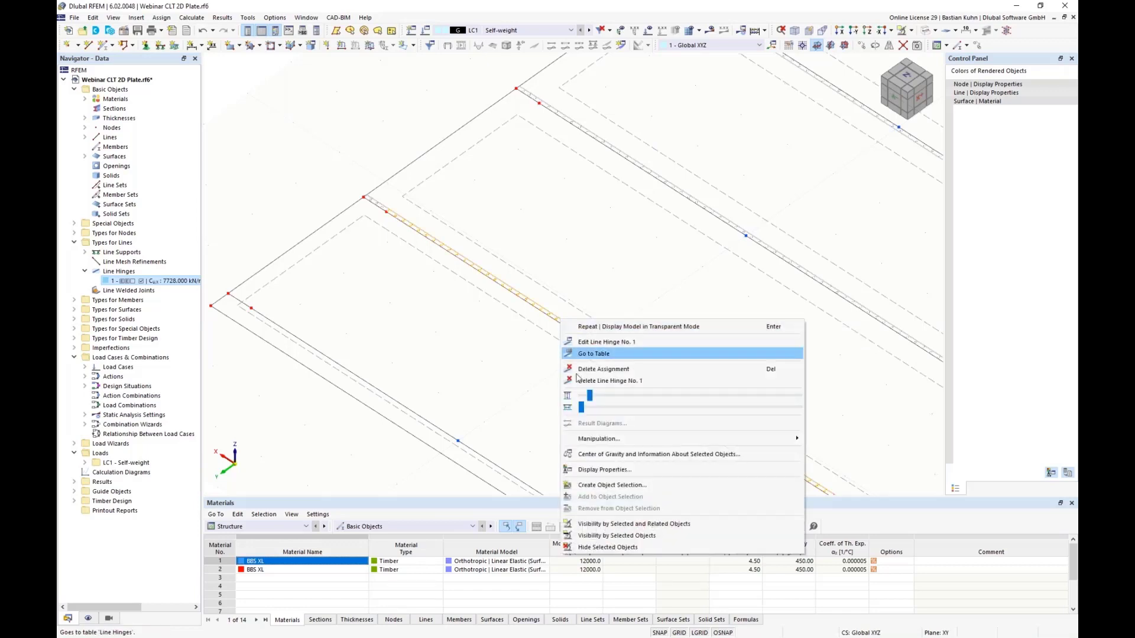
drag(589, 395, 627, 397)
click(494, 364)
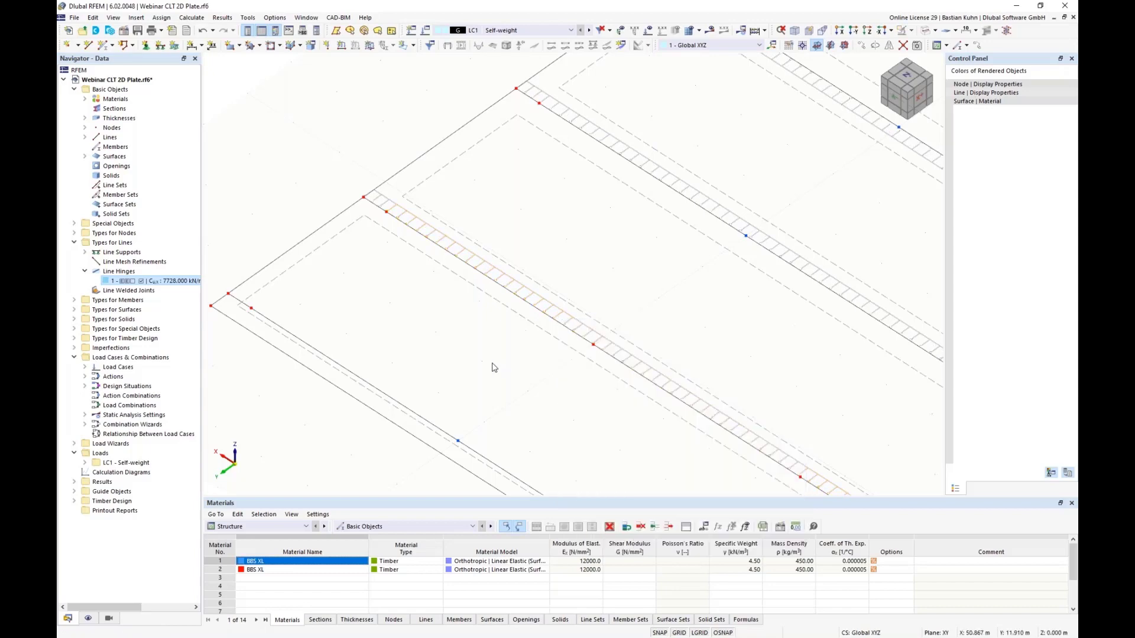
Step: Edit the Hinged nodal support in plan view so that only uZ is fixed, releasing uX, uY and φZ
click(867, 30)
scroll(736, 236, down, 2)
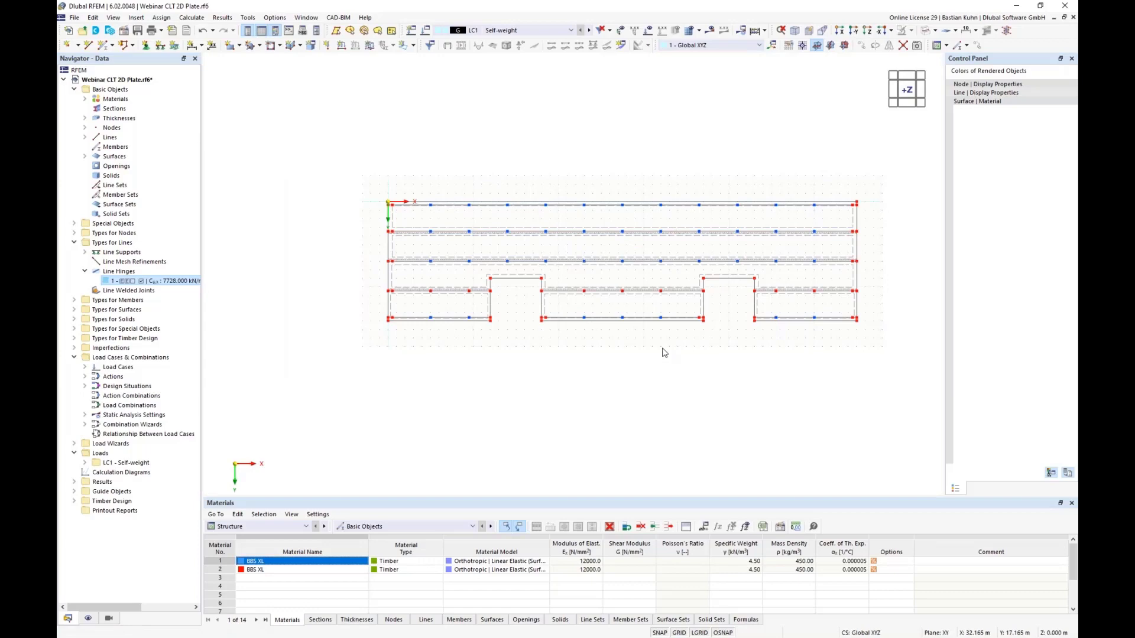
click(146, 45)
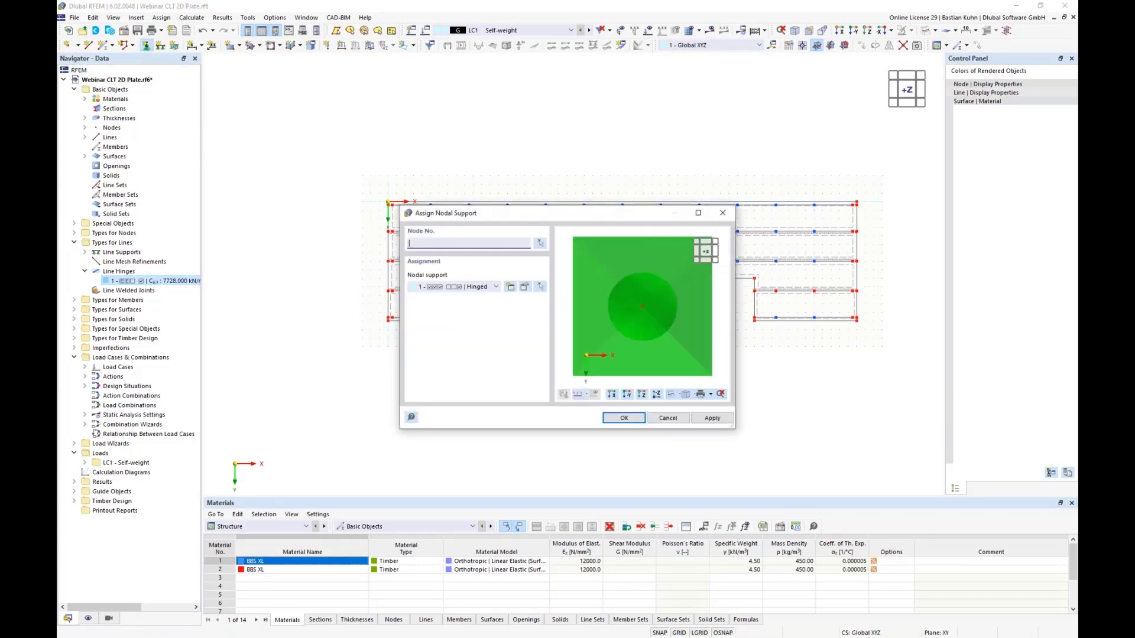
click(525, 287)
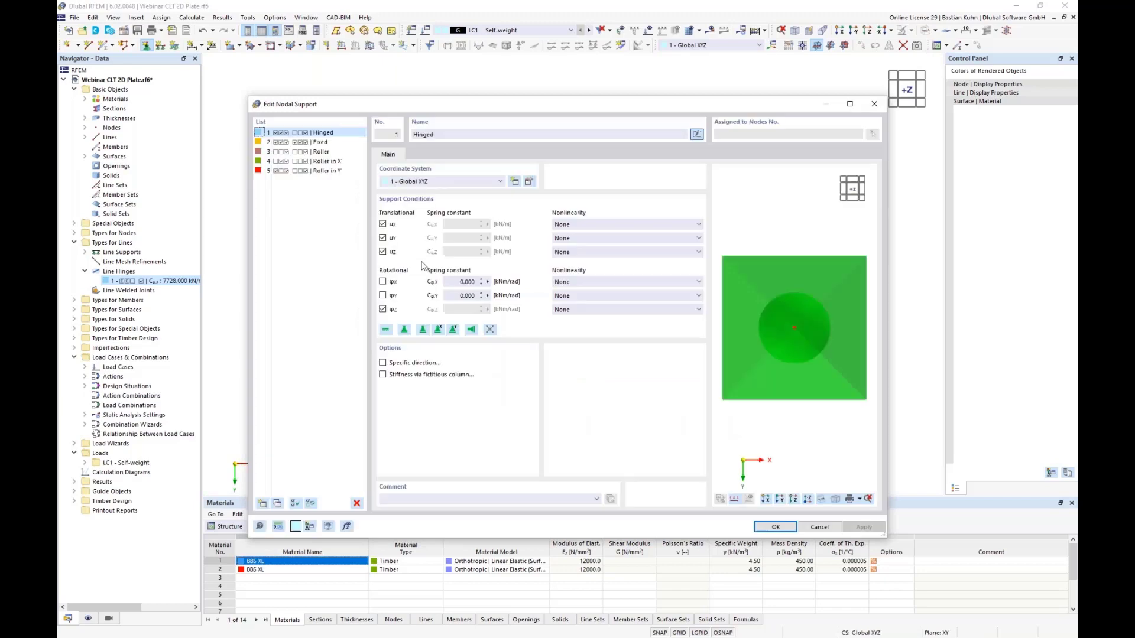
click(383, 224)
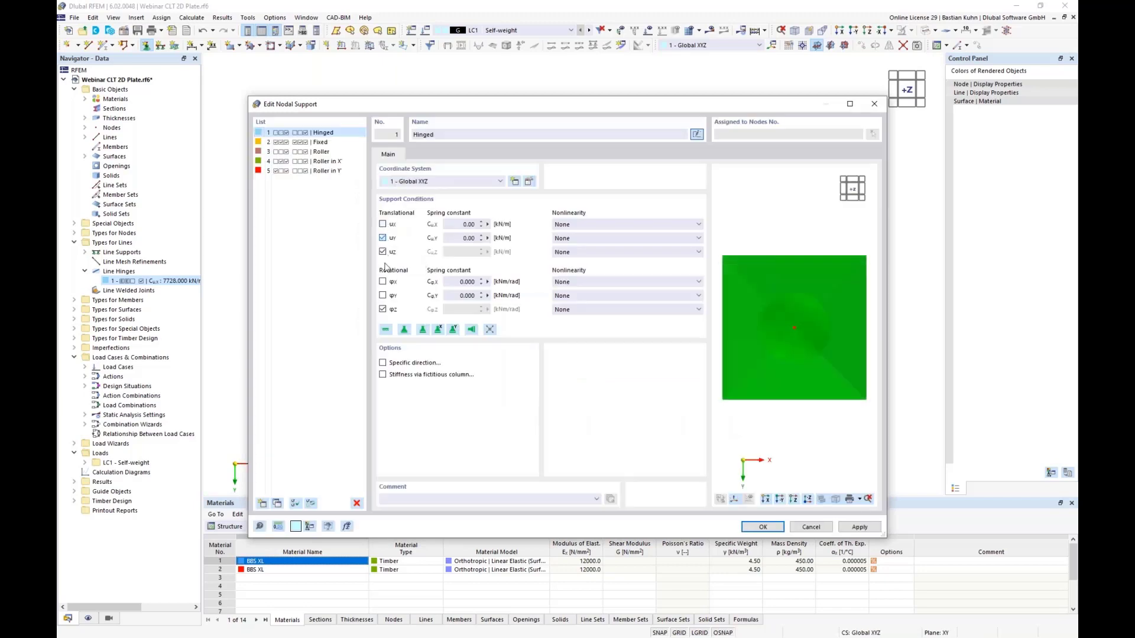
click(762, 528)
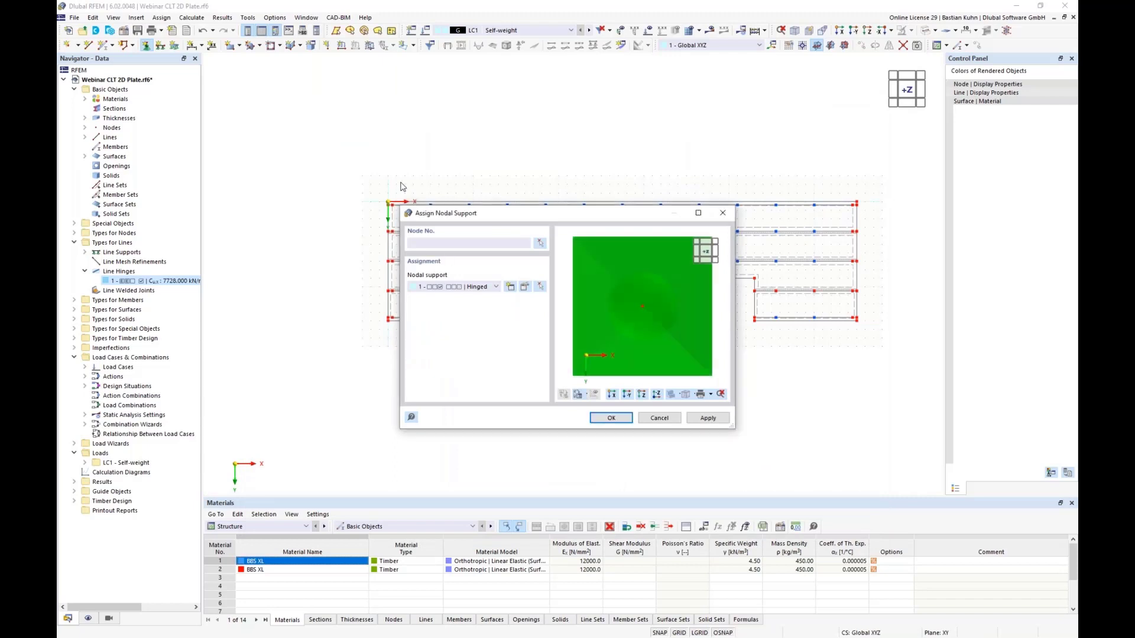
Step: Assign the Hinged nodal support to the inner nodes along the three full-length rows and the two rows on each segment beside the recesses
key(Return)
drag(390, 188, 858, 277)
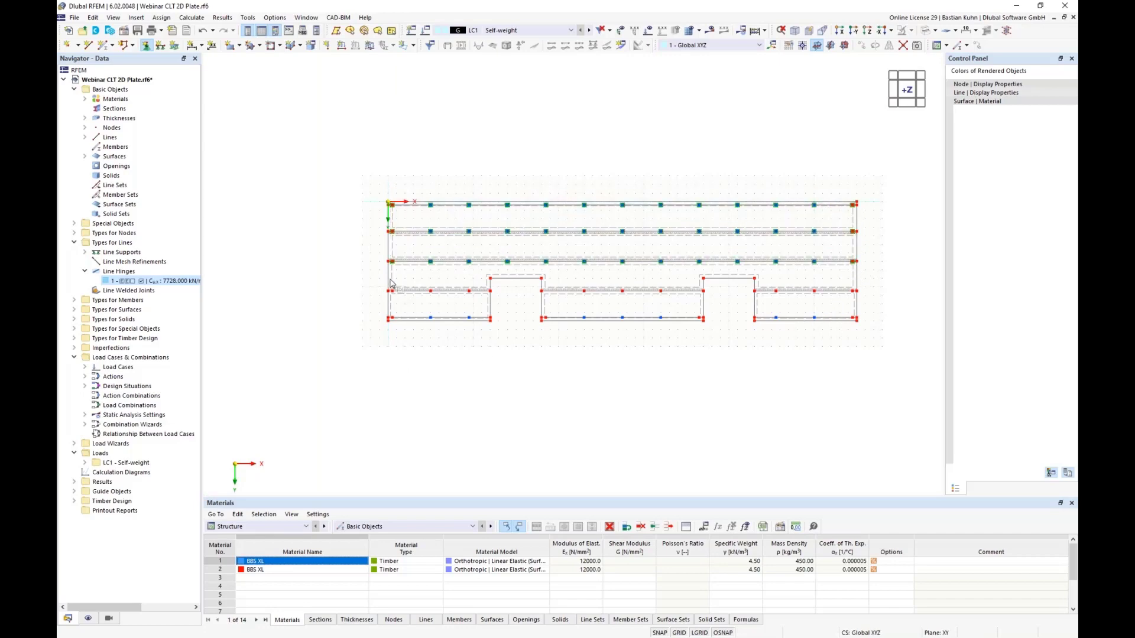
drag(387, 275, 482, 348)
drag(576, 288, 693, 344)
drag(768, 285, 832, 341)
key(Escape)
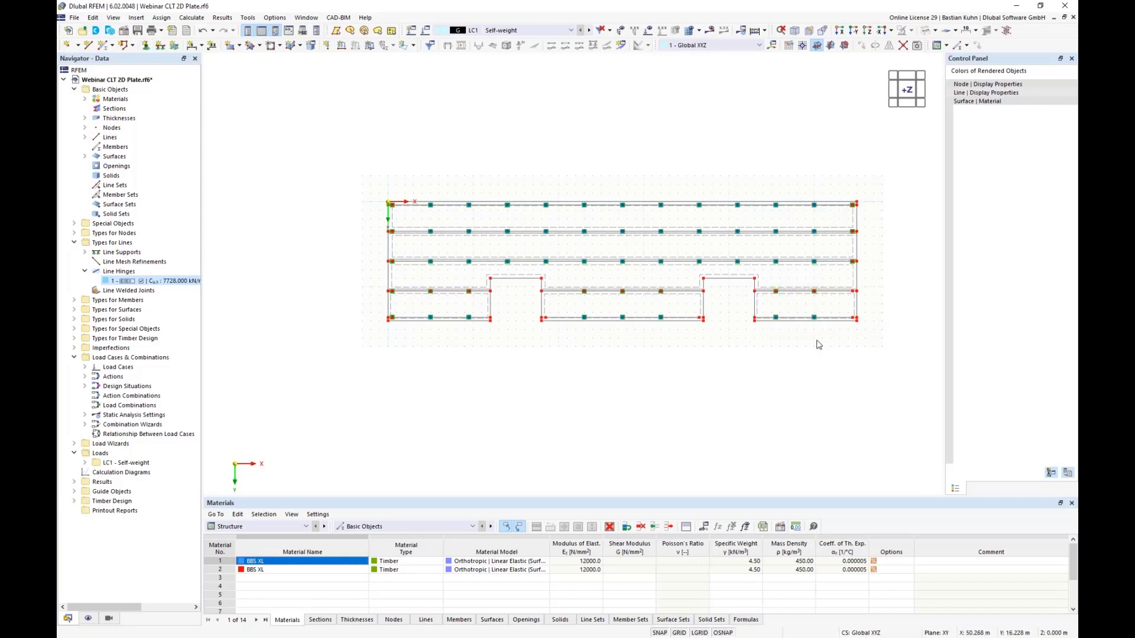
ctrl+middle_drag(816, 345, 773, 249)
scroll(772, 249, up, 5)
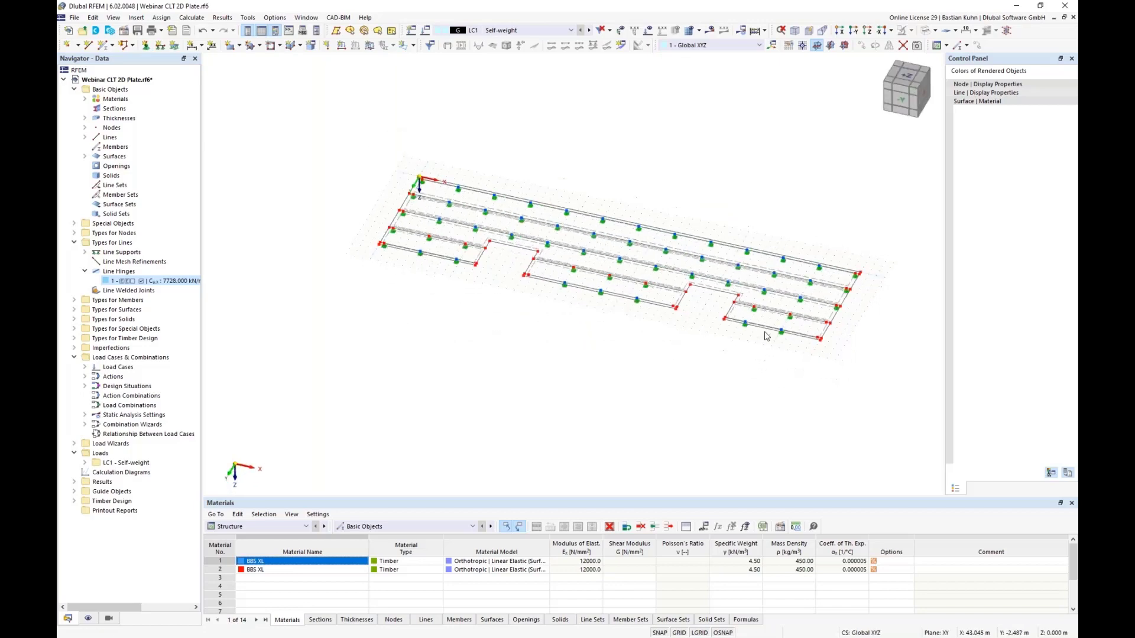
Step: Adjust the displayed size of the nodal support symbols in the model
right_click(792, 325)
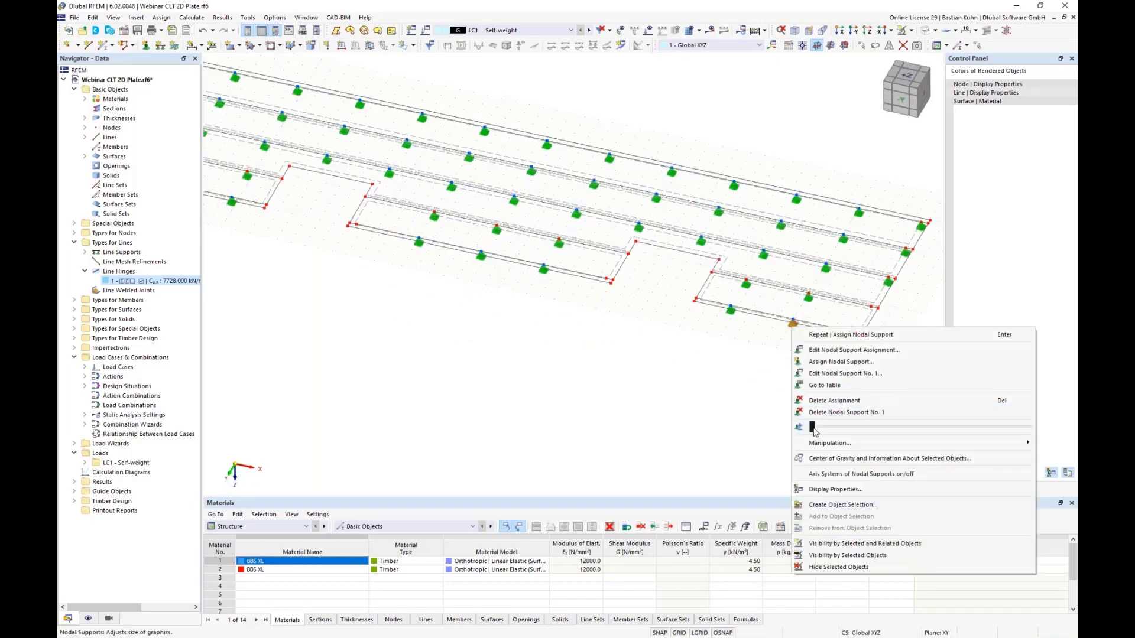
drag(813, 427, 818, 427)
click(656, 430)
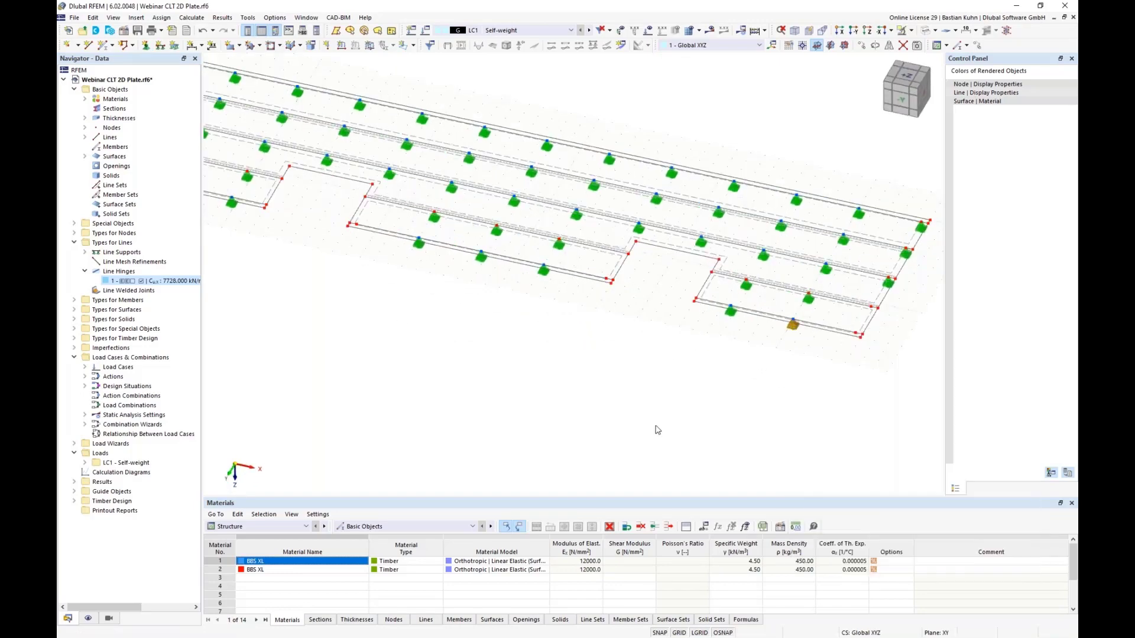
click(616, 318)
scroll(616, 315, down, 4)
middle_drag(582, 321, 639, 347)
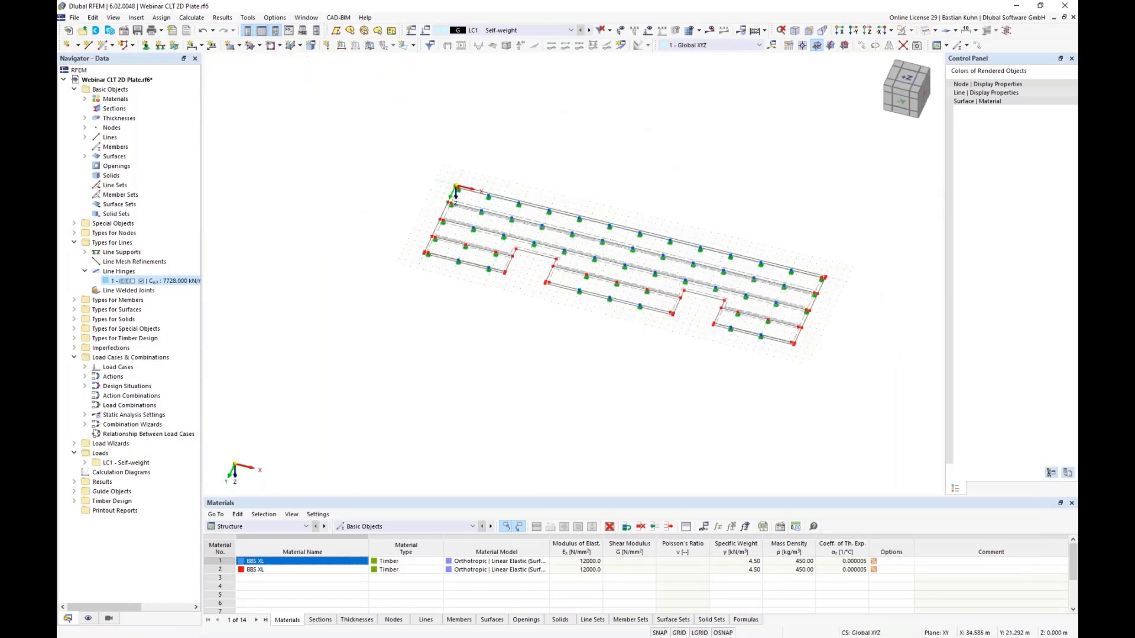
Step: Edit the Hinged line support to use the Local xyz coordinate system with only uz fixed, releasing ux and uy
scroll(520, 266, up, 2)
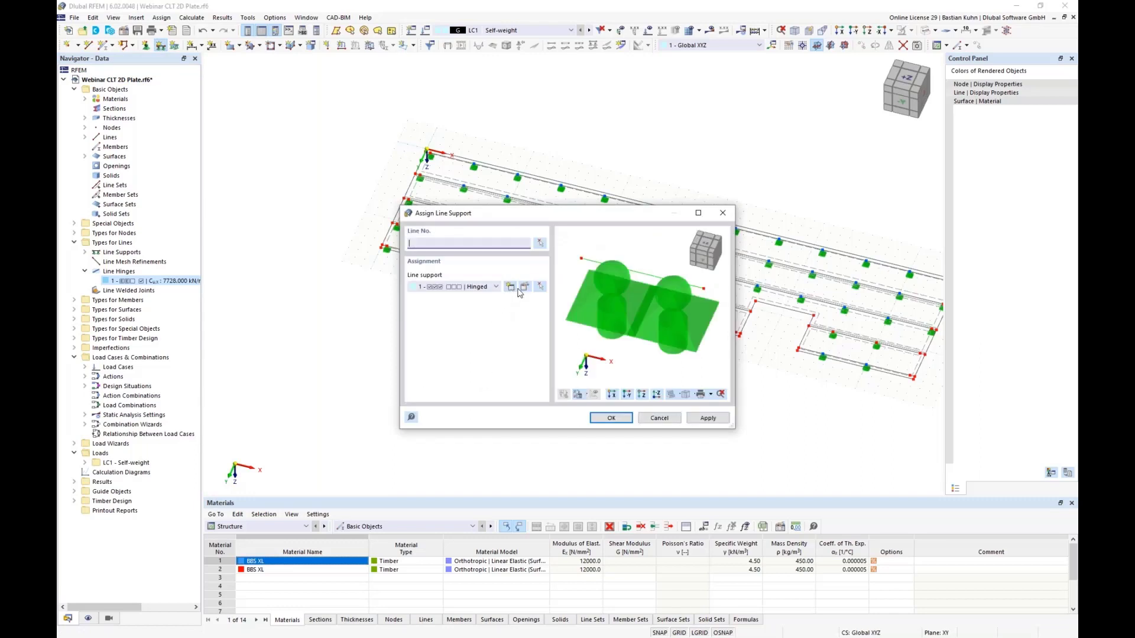
click(523, 289)
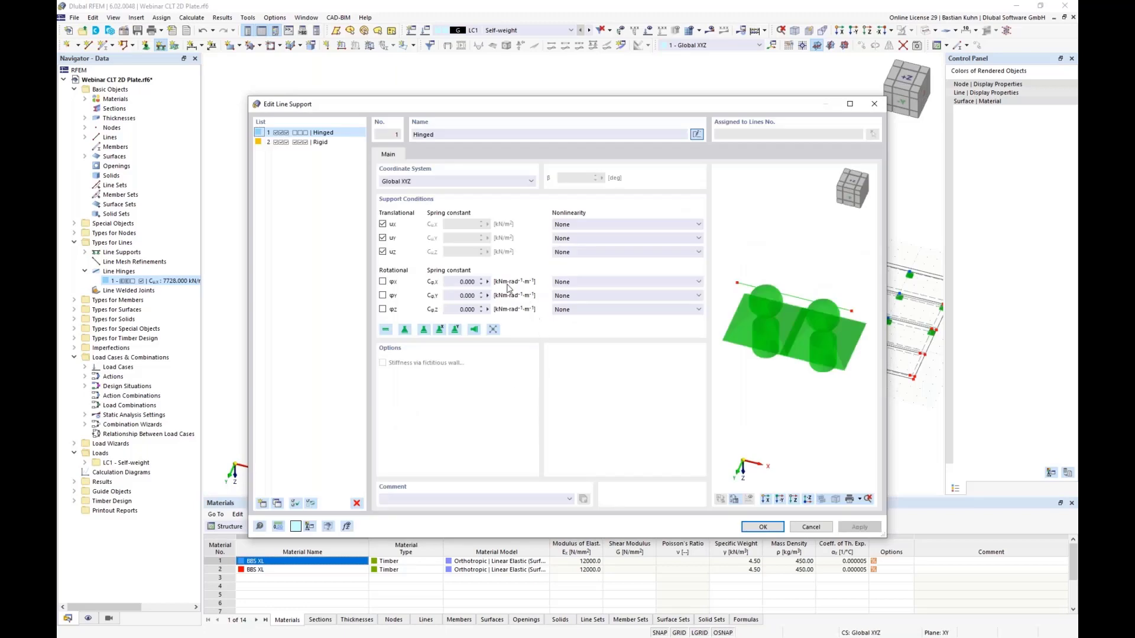
click(382, 238)
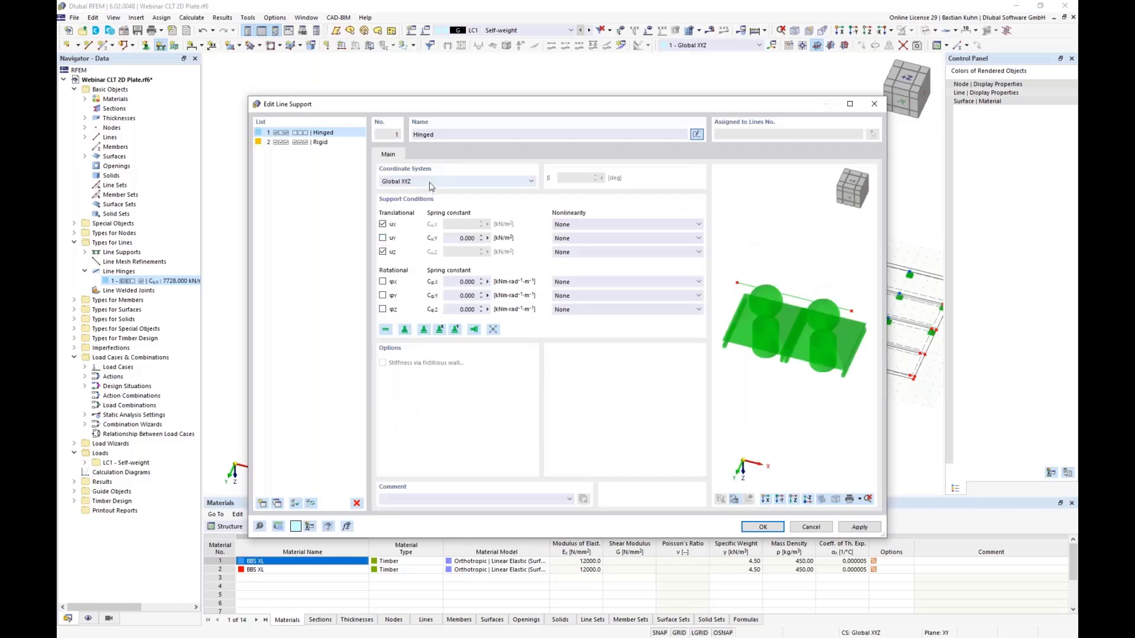
click(430, 183)
click(434, 194)
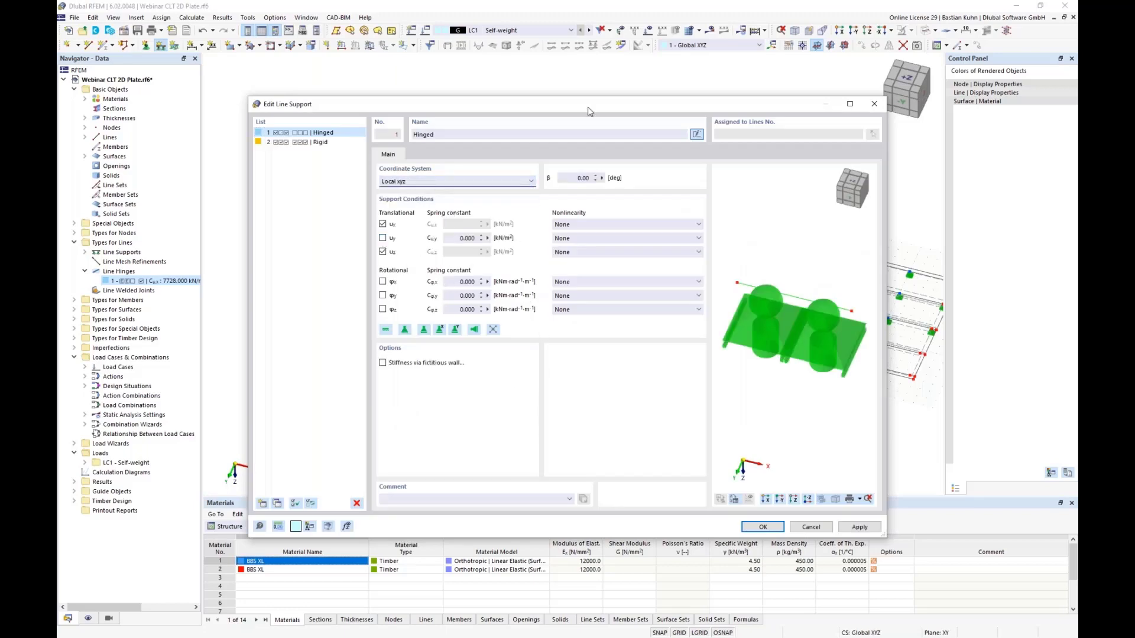
drag(591, 108, 619, 351)
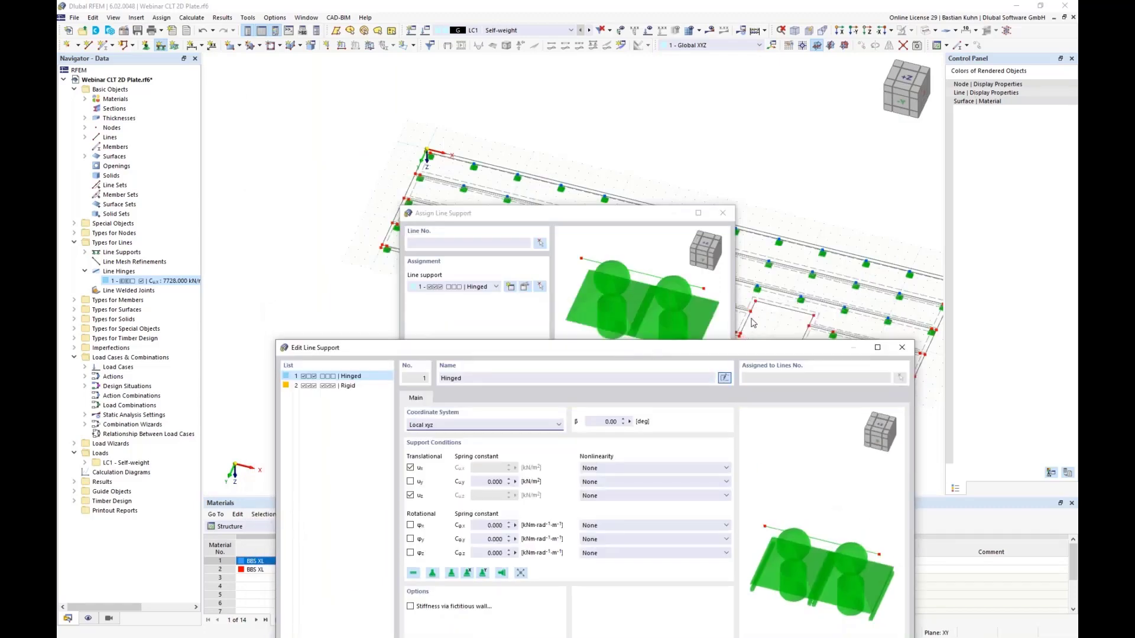
drag(677, 347, 646, 161)
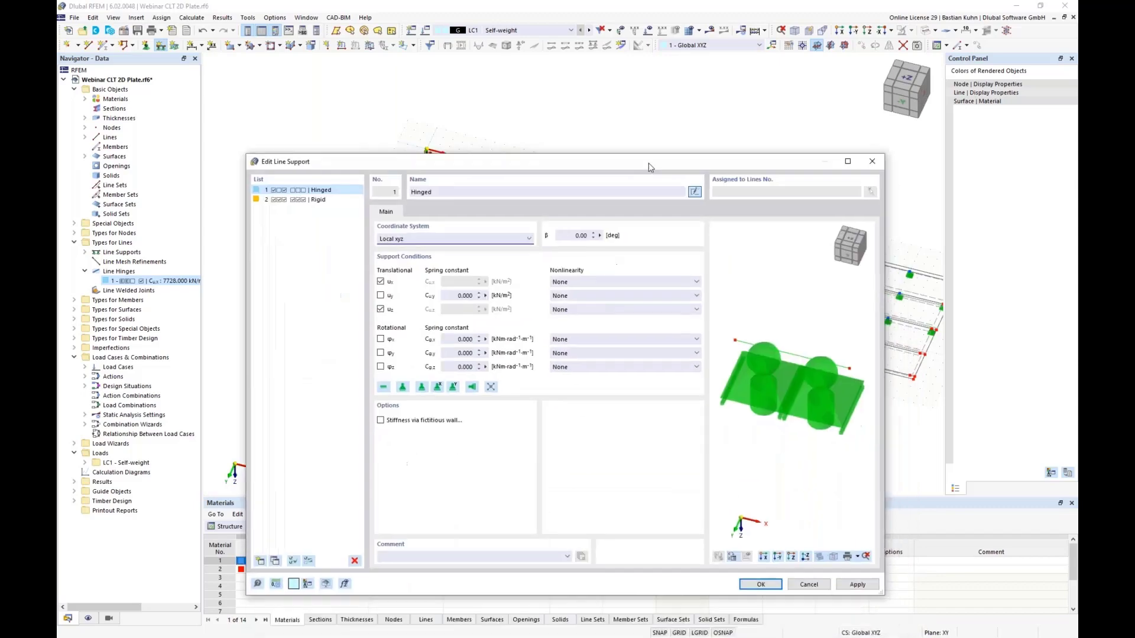
click(380, 282)
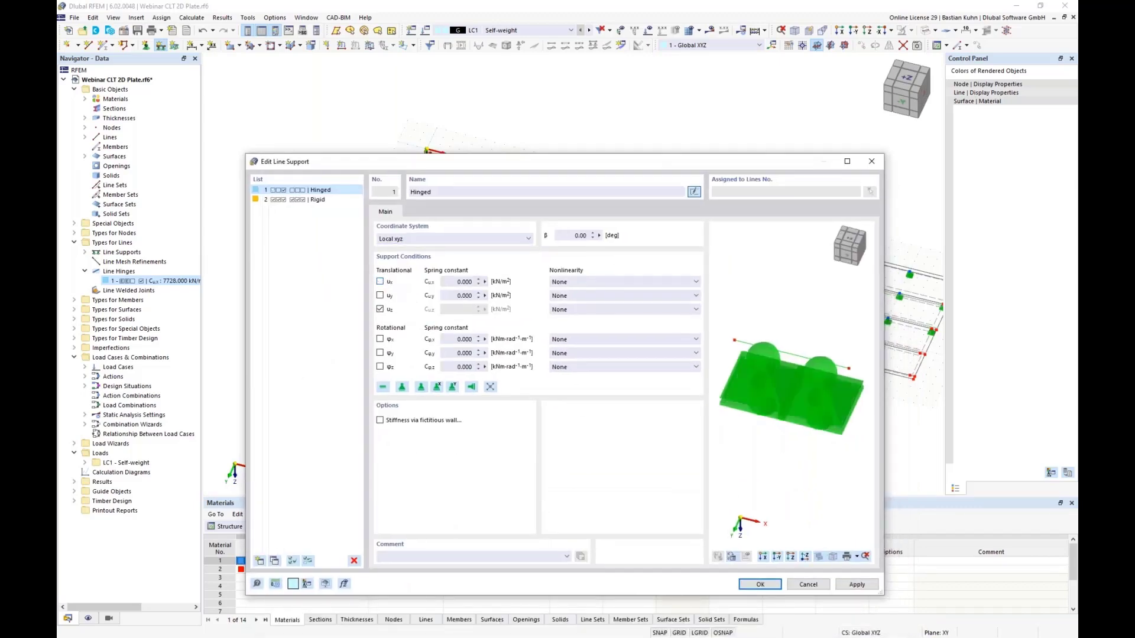
Step: Start a formula for the ux spring constant with the global parameter k_ser followed by a multiplication sign
click(485, 283)
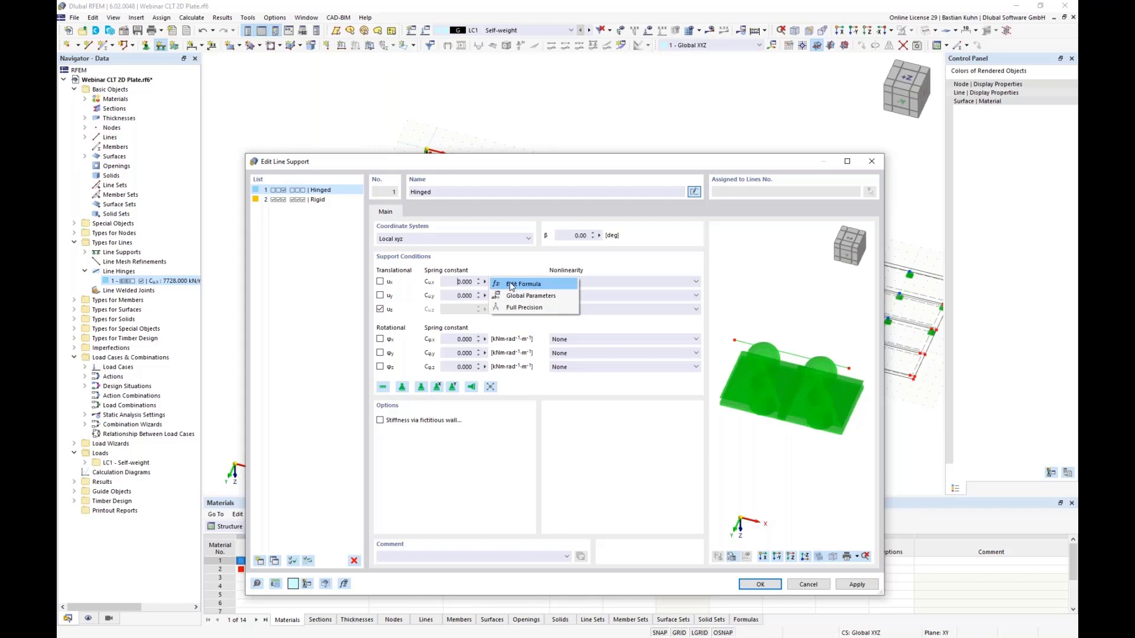
click(512, 285)
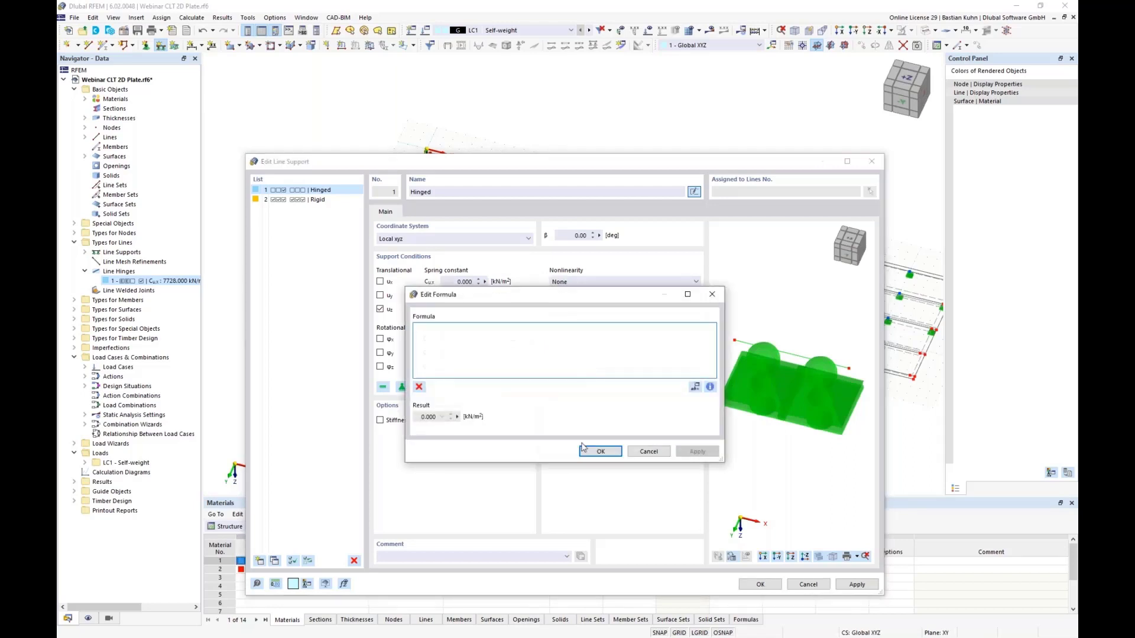
click(695, 387)
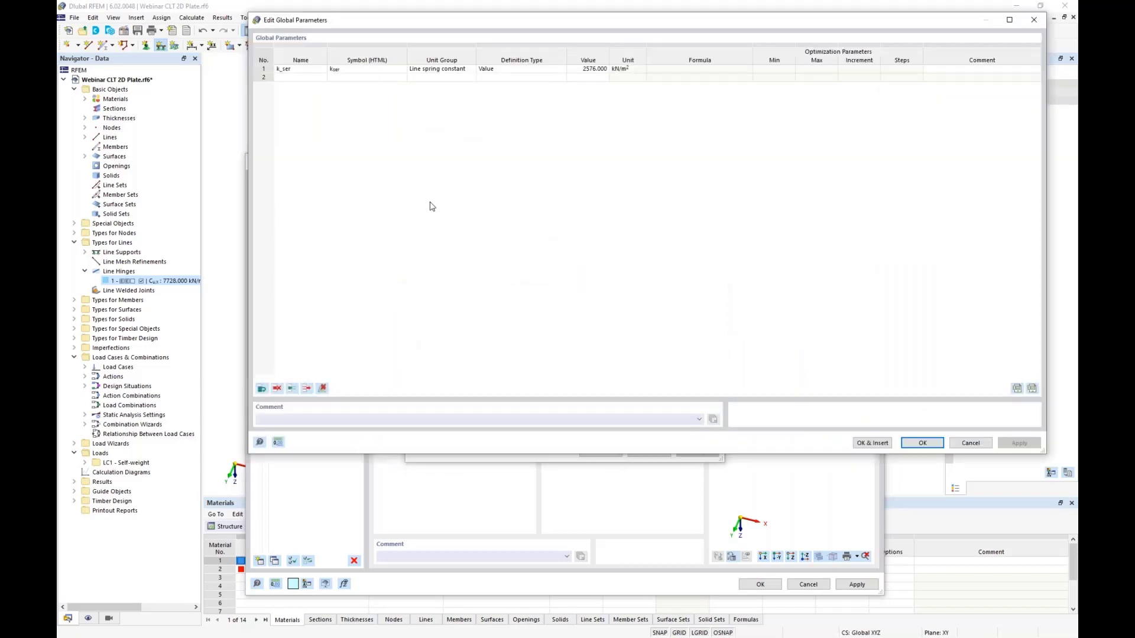
double_click(284, 70)
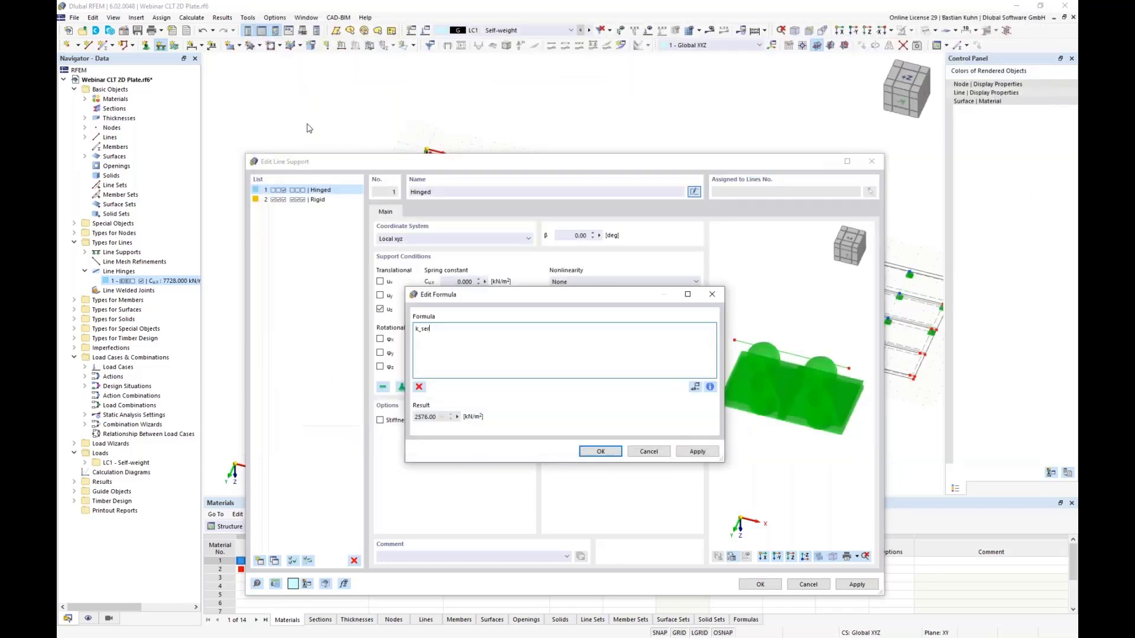
text(*)
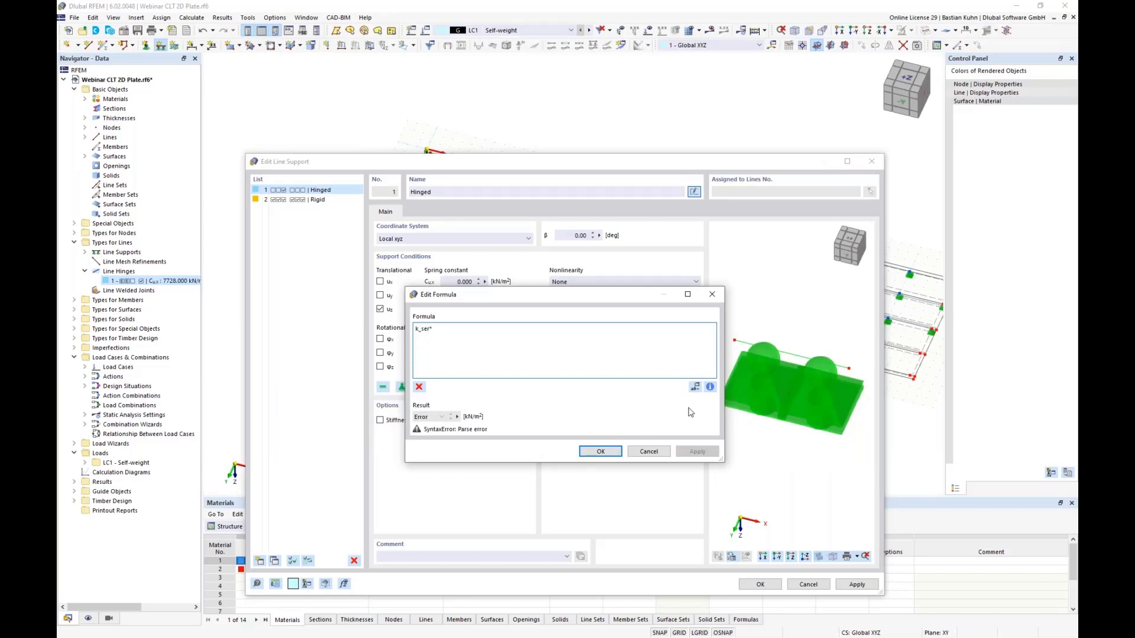
Step: Insert the comment property of line_supports into the formula after the multiplication sign
click(710, 388)
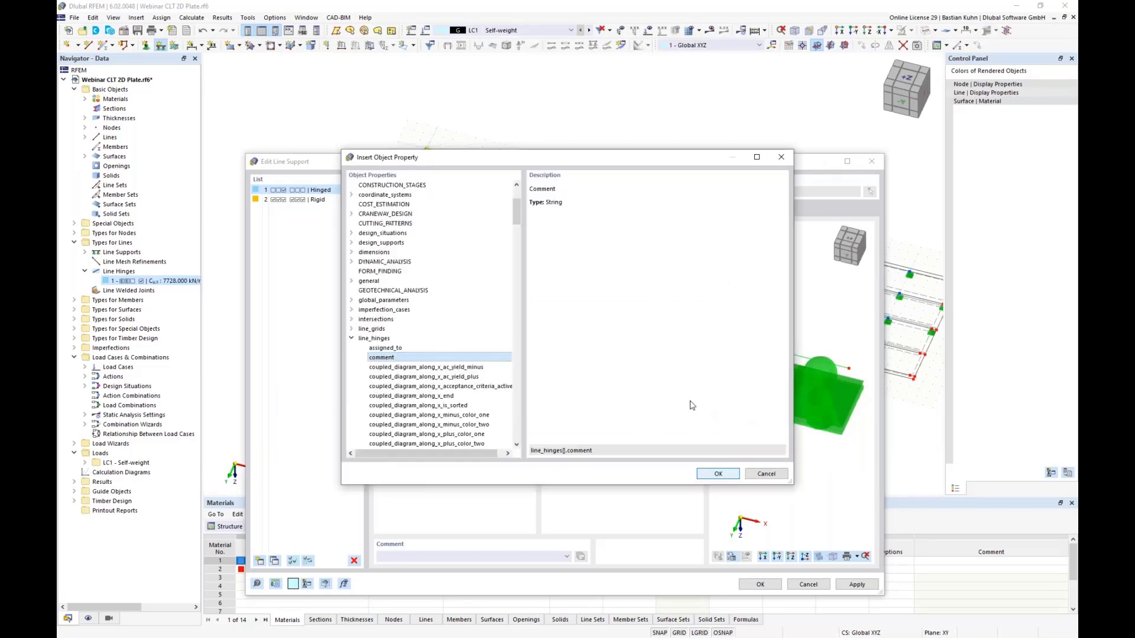
click(351, 339)
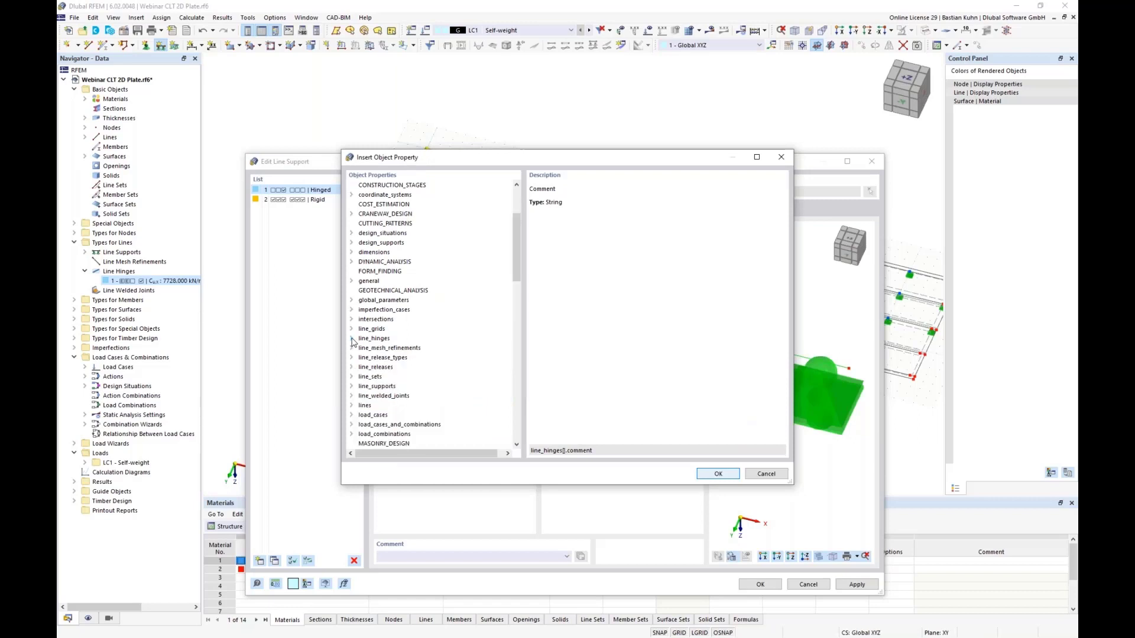
click(351, 386)
scroll(355, 393, down, 4)
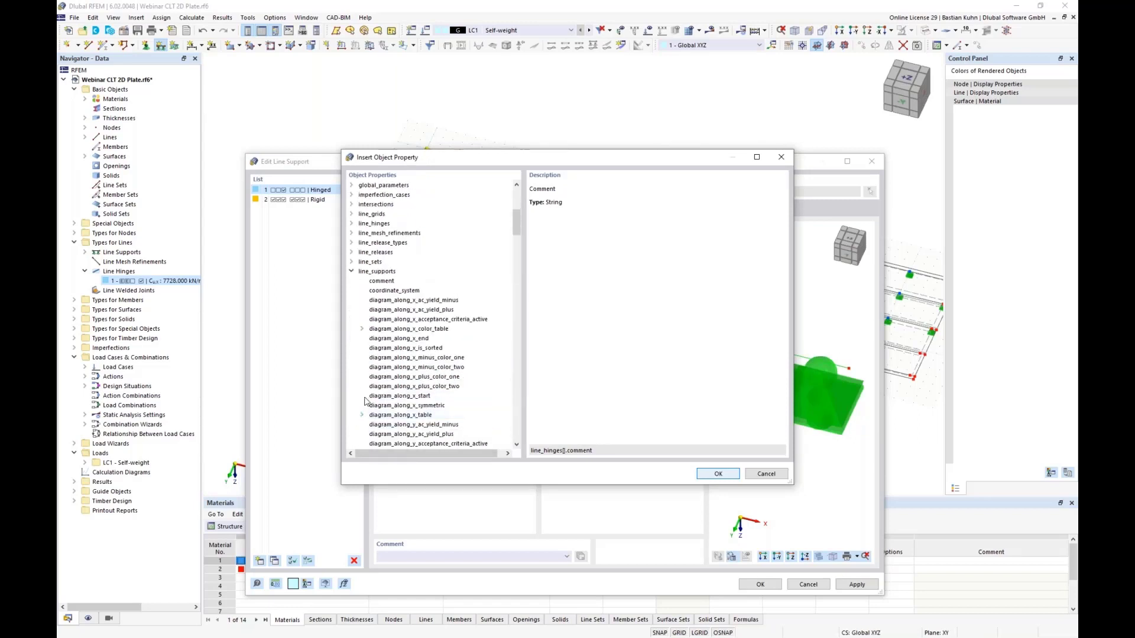
click(381, 281)
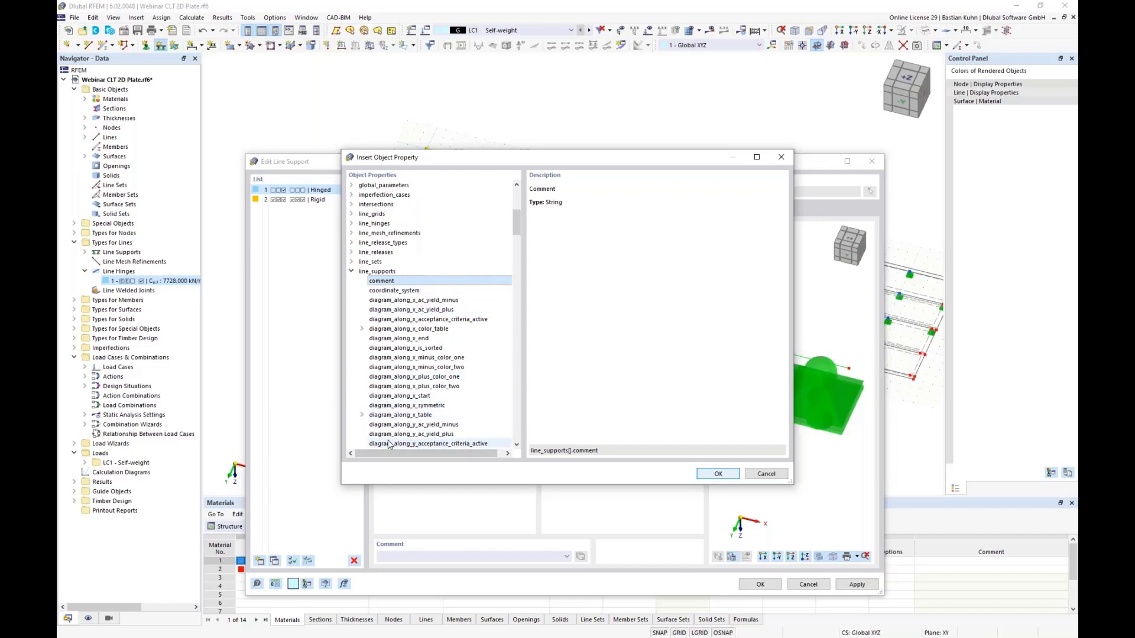
scroll(417, 370, down, 7)
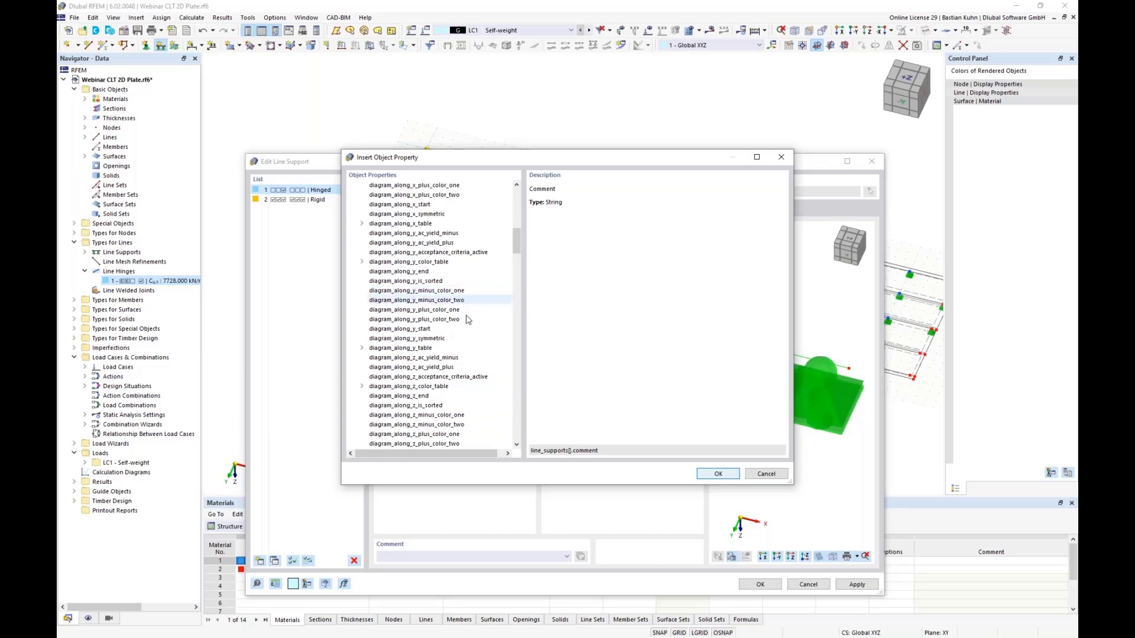
scroll(473, 295, down, 6)
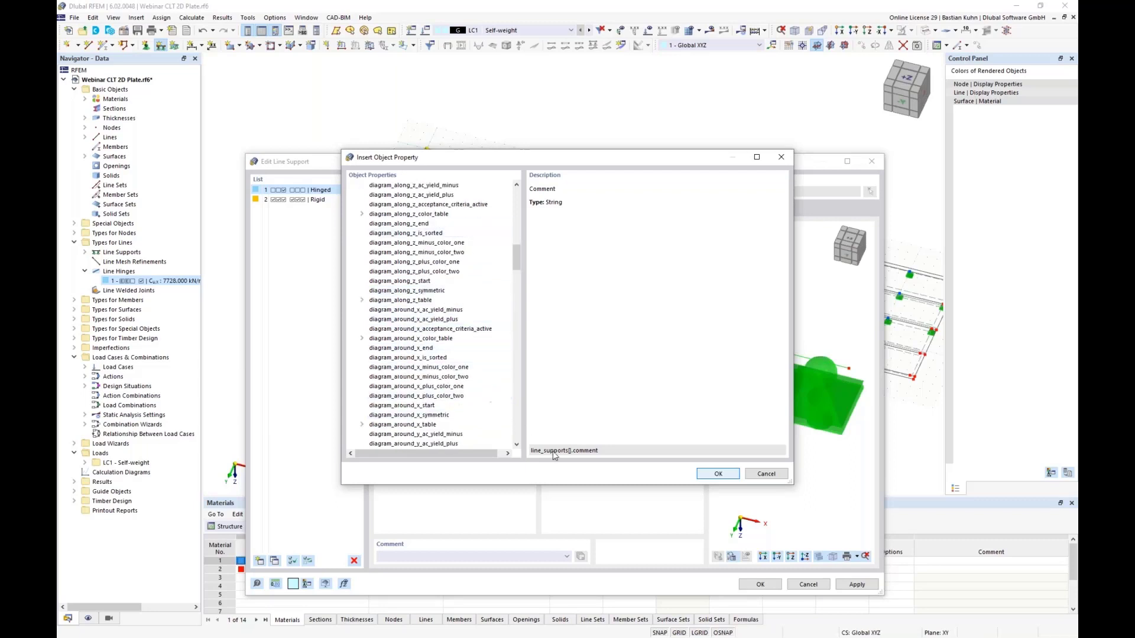
click(701, 476)
Step: Complete the formula as k_ser*line_supports[1].comment.slice(0,1) and accept it
text(1].comment)
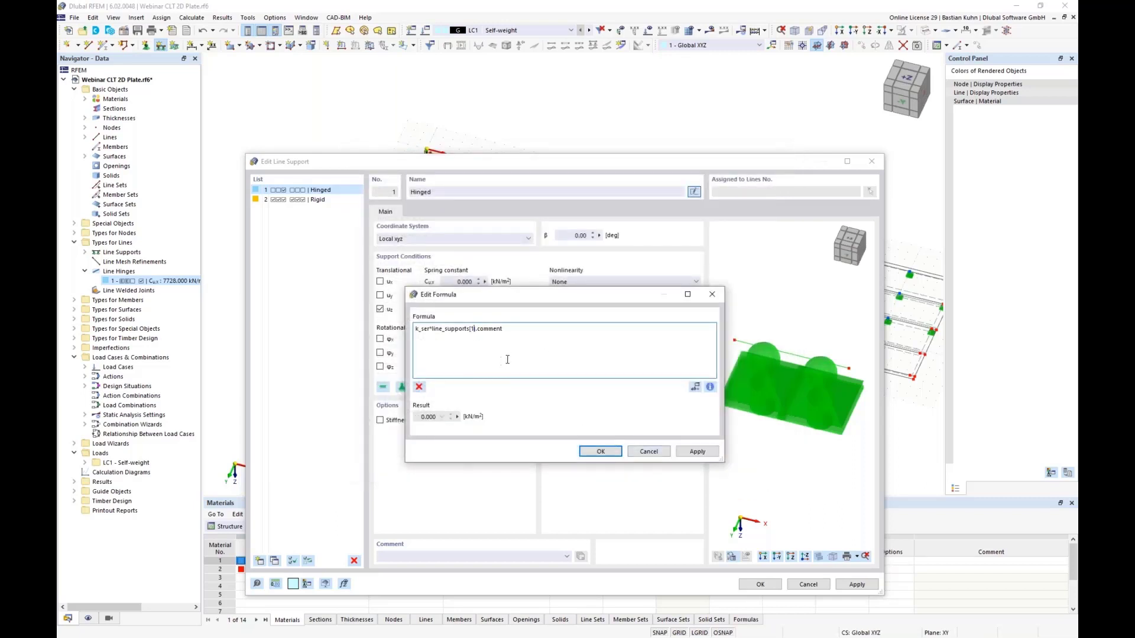
text(.slice(0,1)
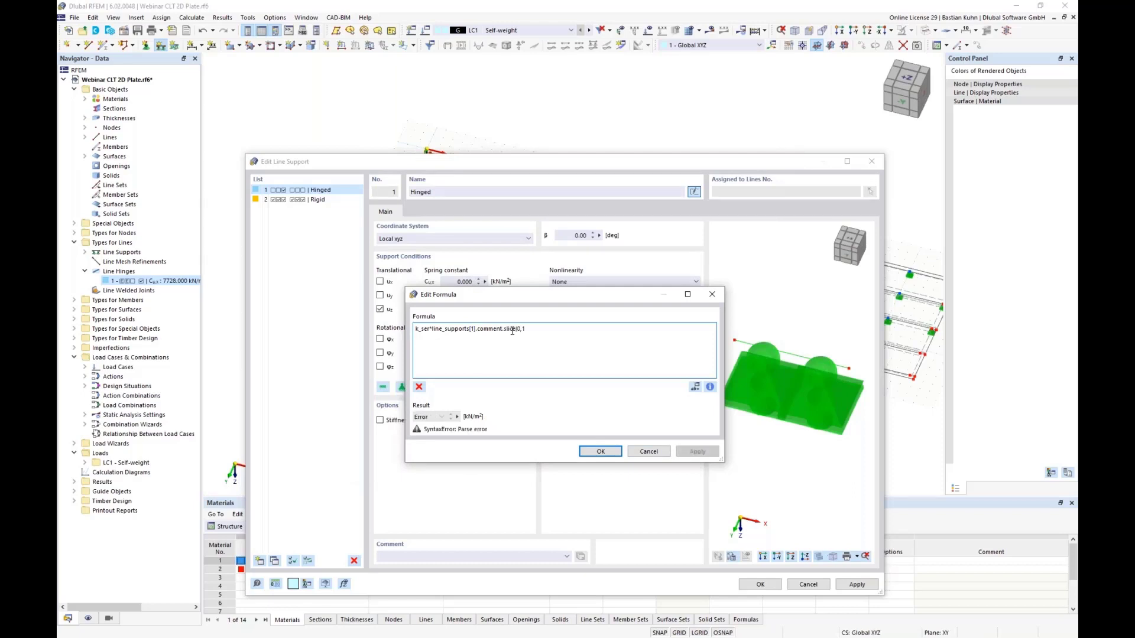
text())
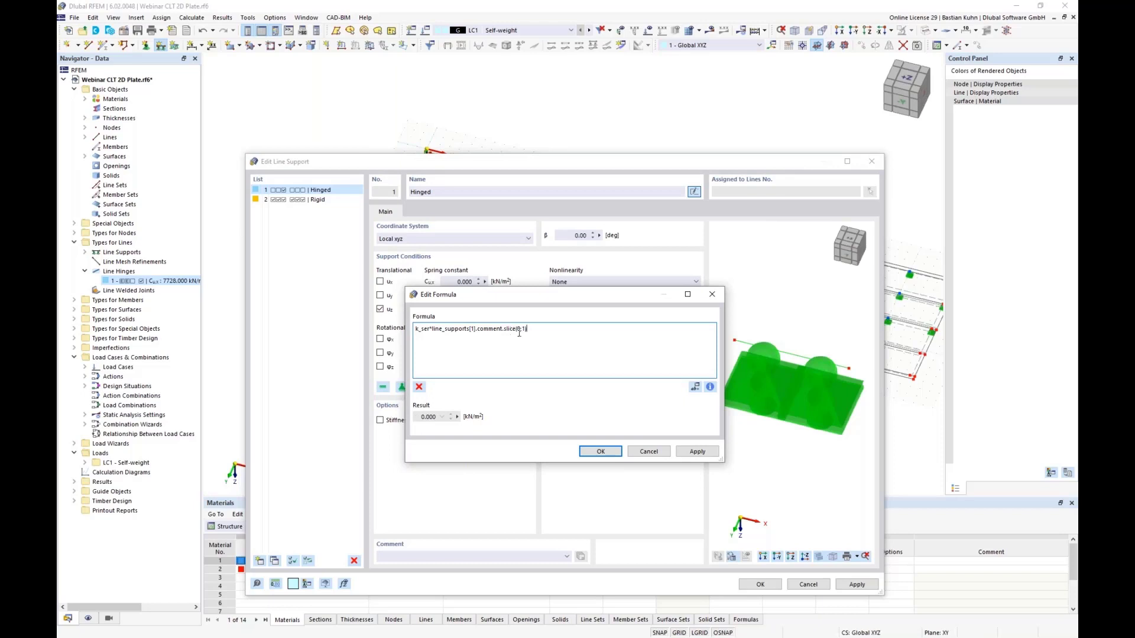
click(585, 452)
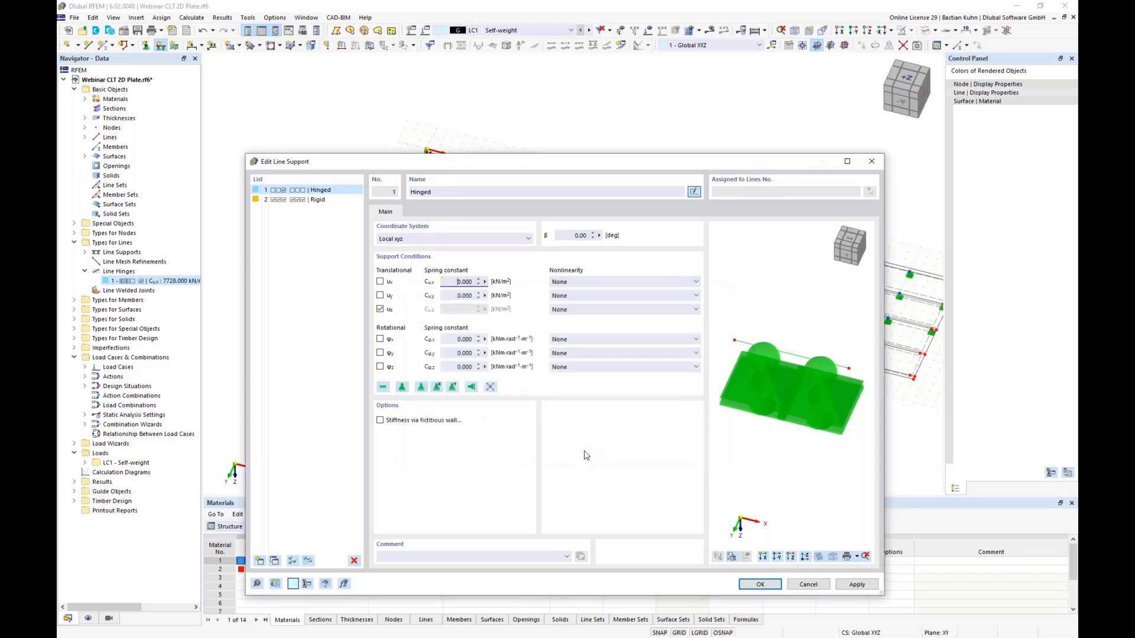
Step: Enter "3 Screws" as the comment of the line support and update the ux spring constant
click(386, 557)
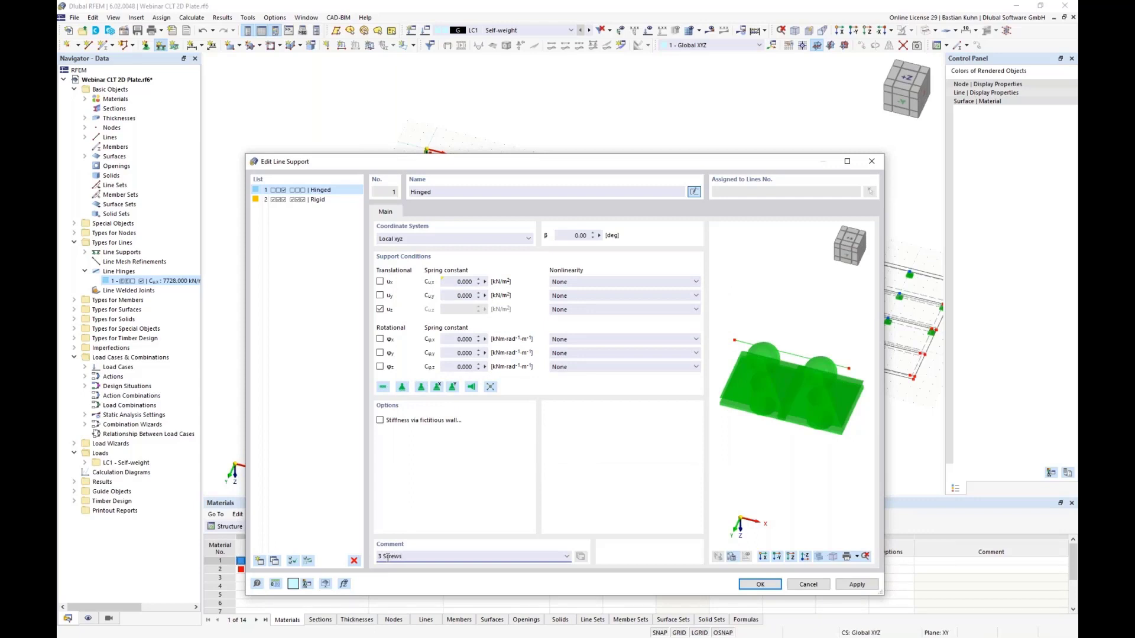
click(450, 286)
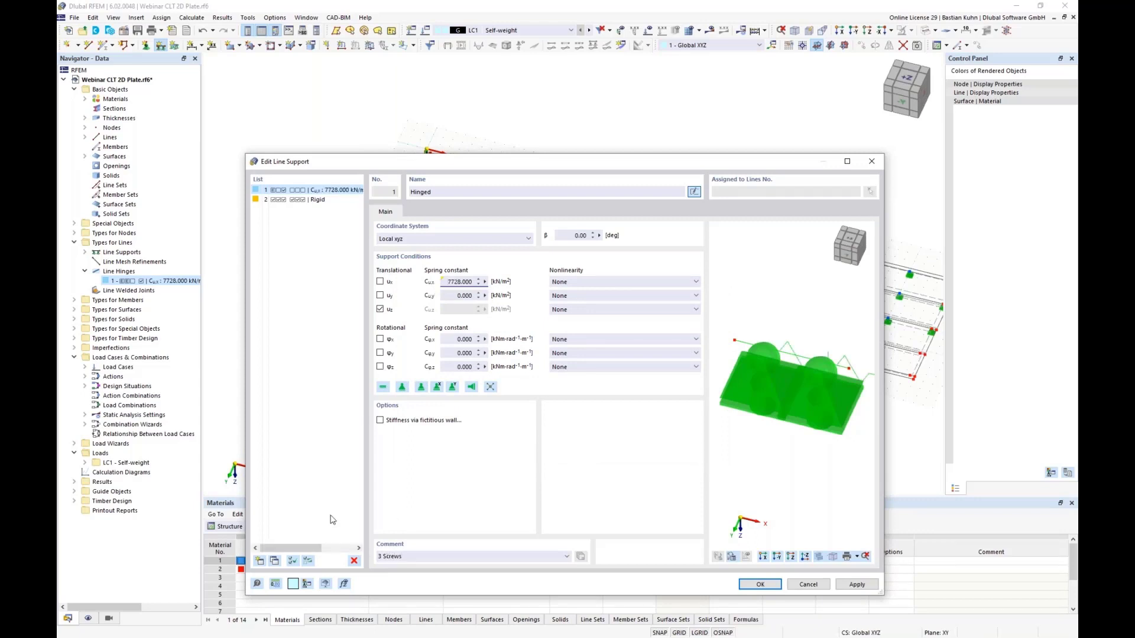
Step: Test the formula by changing the screw count in the comment to 4 and restoring it to 3
click(379, 556)
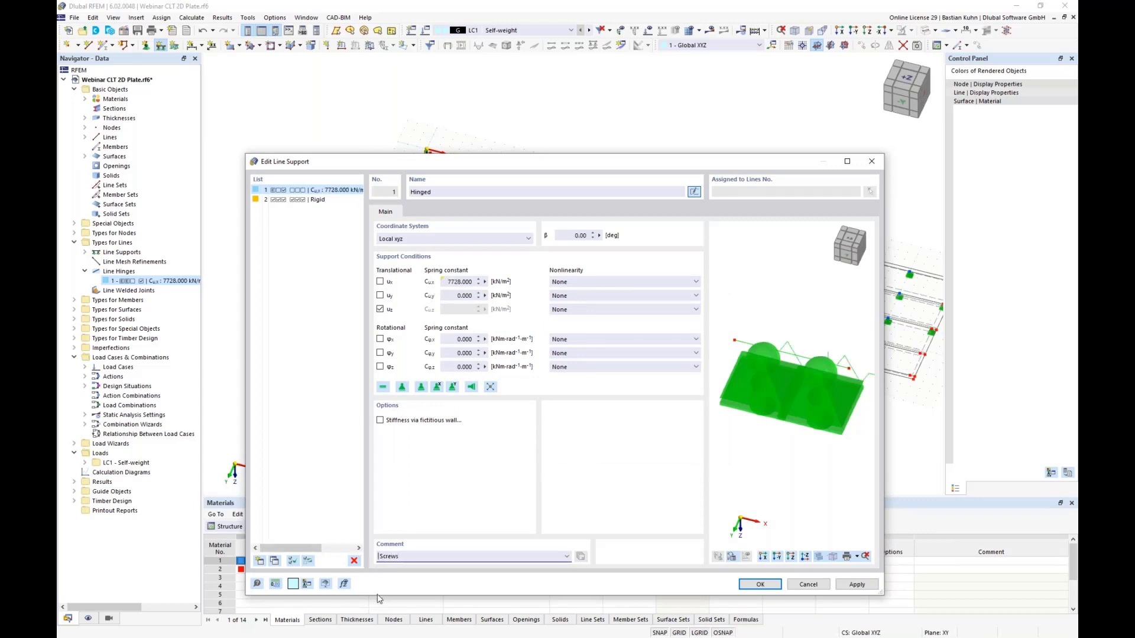
text(4)
click(445, 281)
click(377, 561)
key(Delete)
key(Delete)
text(3)
click(449, 282)
Step: Accept the 3-screw line support and assign it to the five edge lines around the first recess, between x = 12 m and 16 m
click(760, 587)
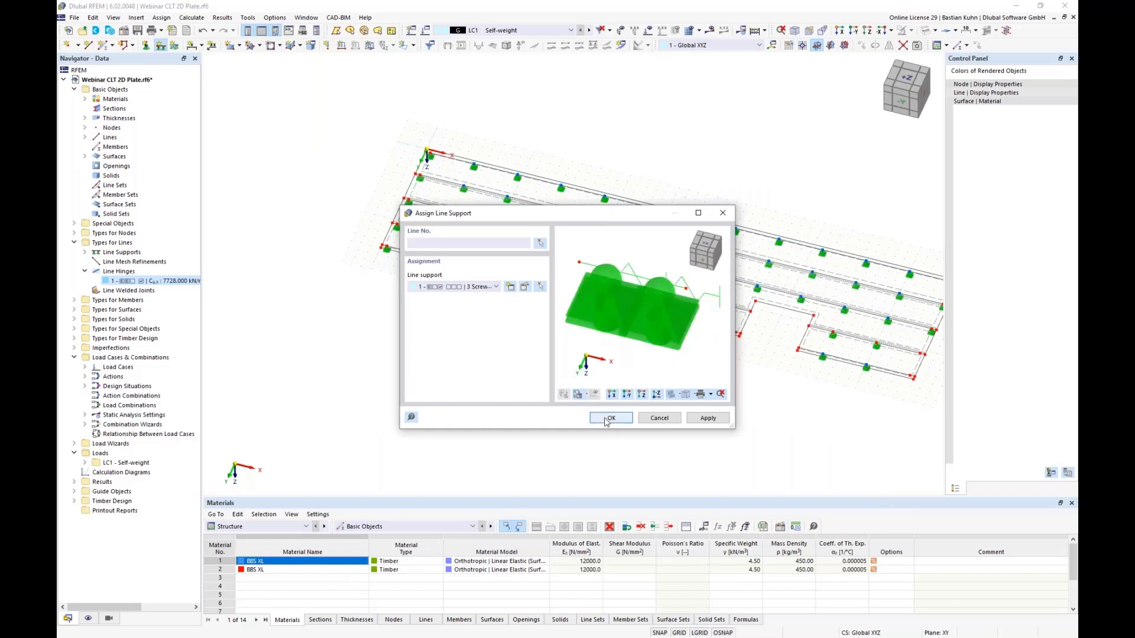
click(609, 418)
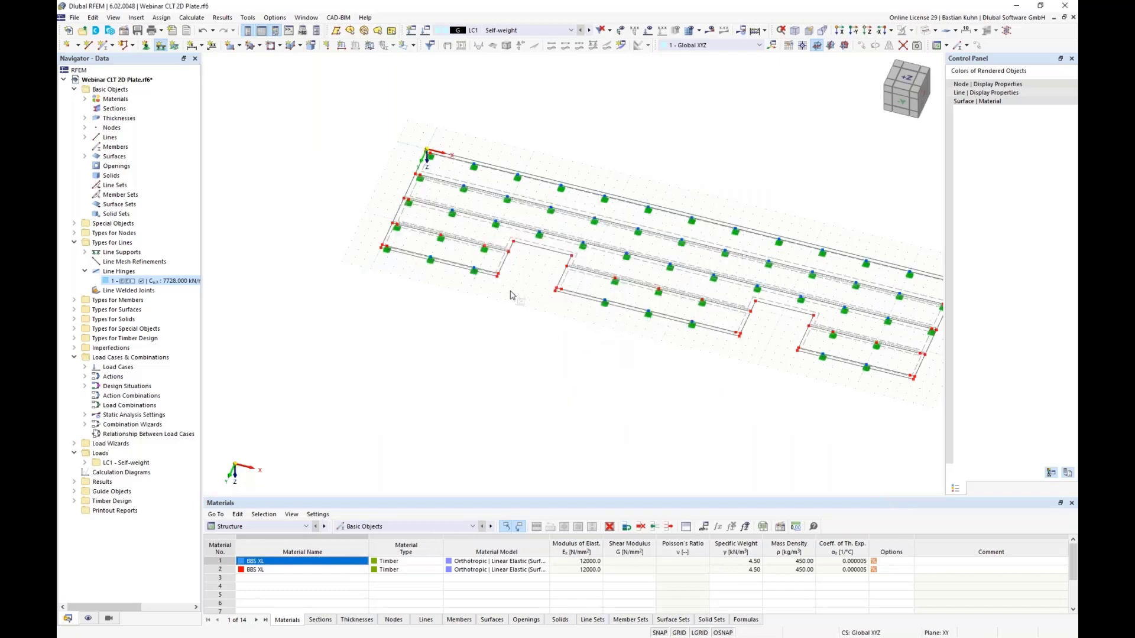
scroll(507, 287, up, 3)
scroll(507, 286, up, 3)
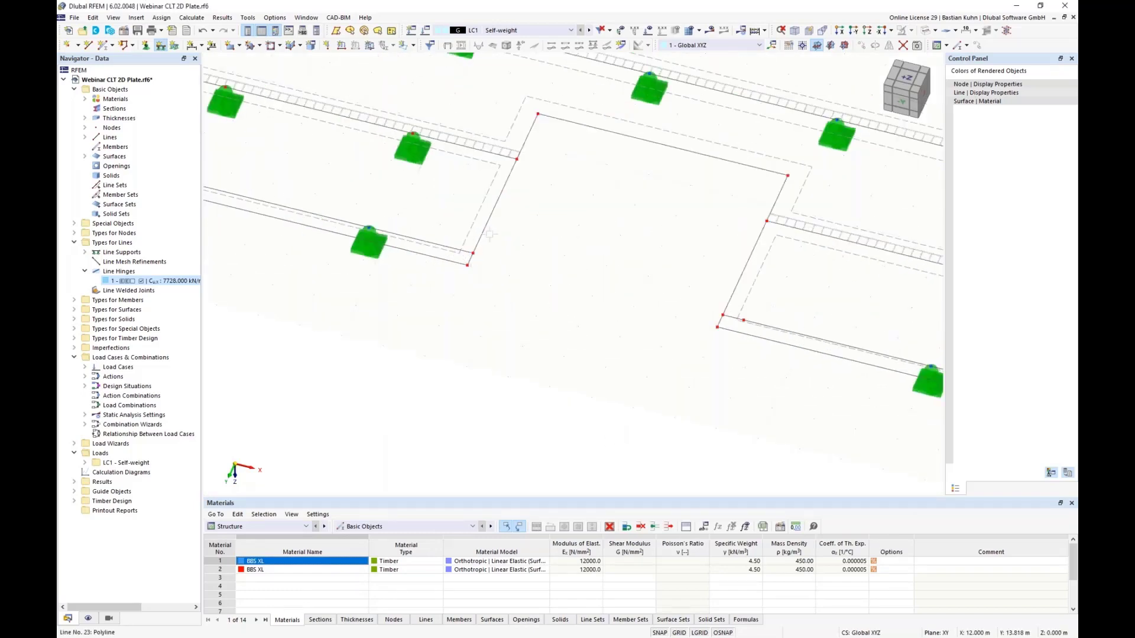
click(484, 234)
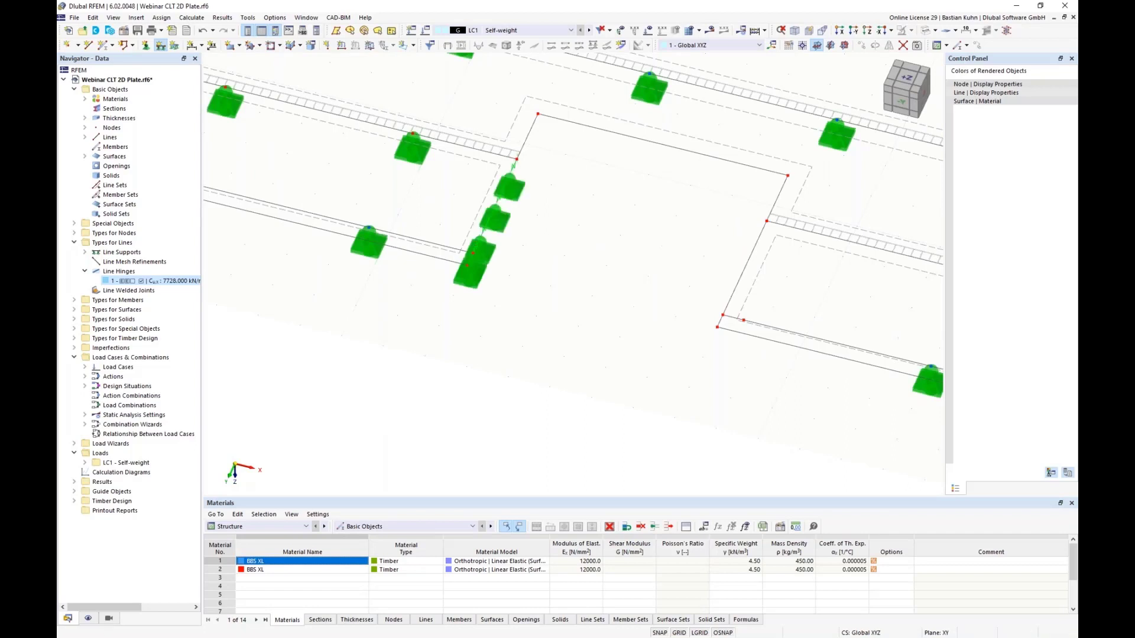
click(533, 135)
click(573, 125)
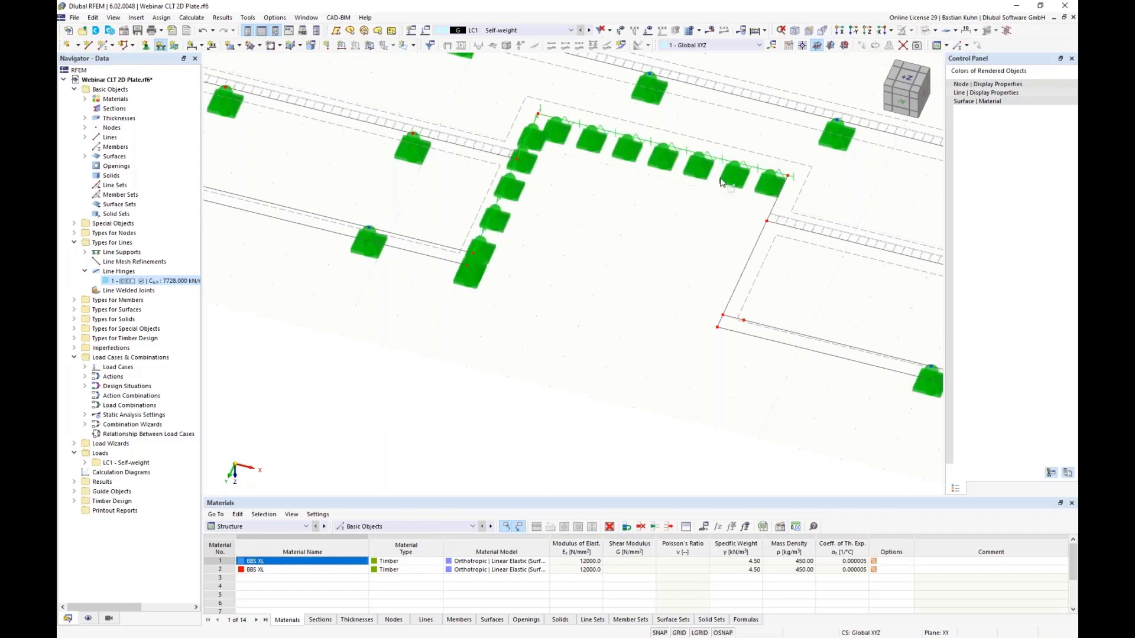
click(774, 204)
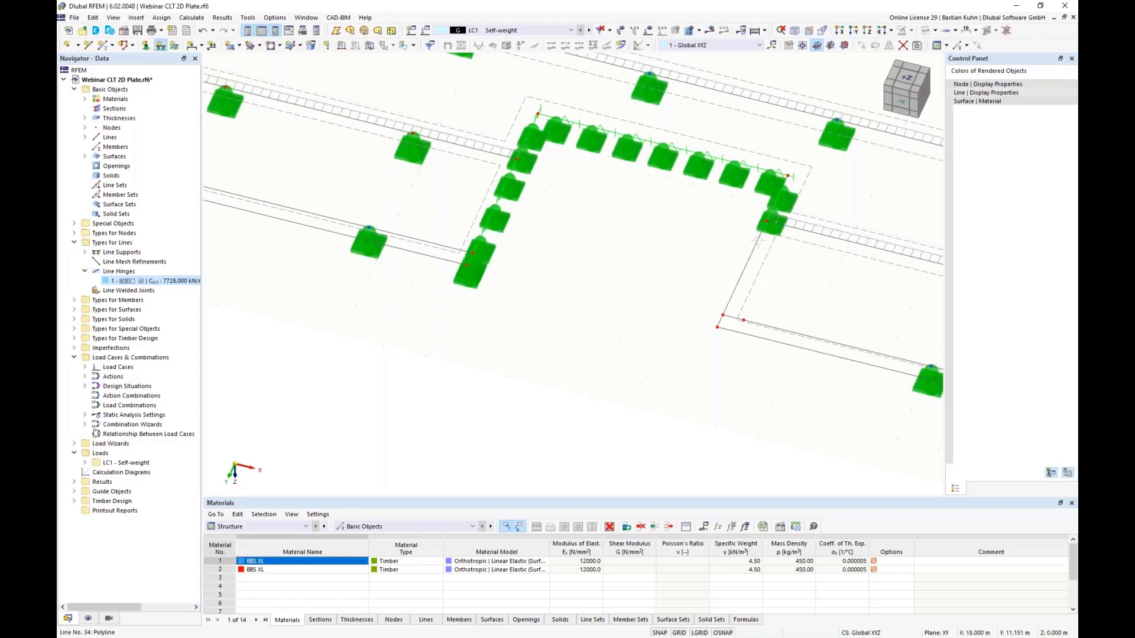
click(758, 244)
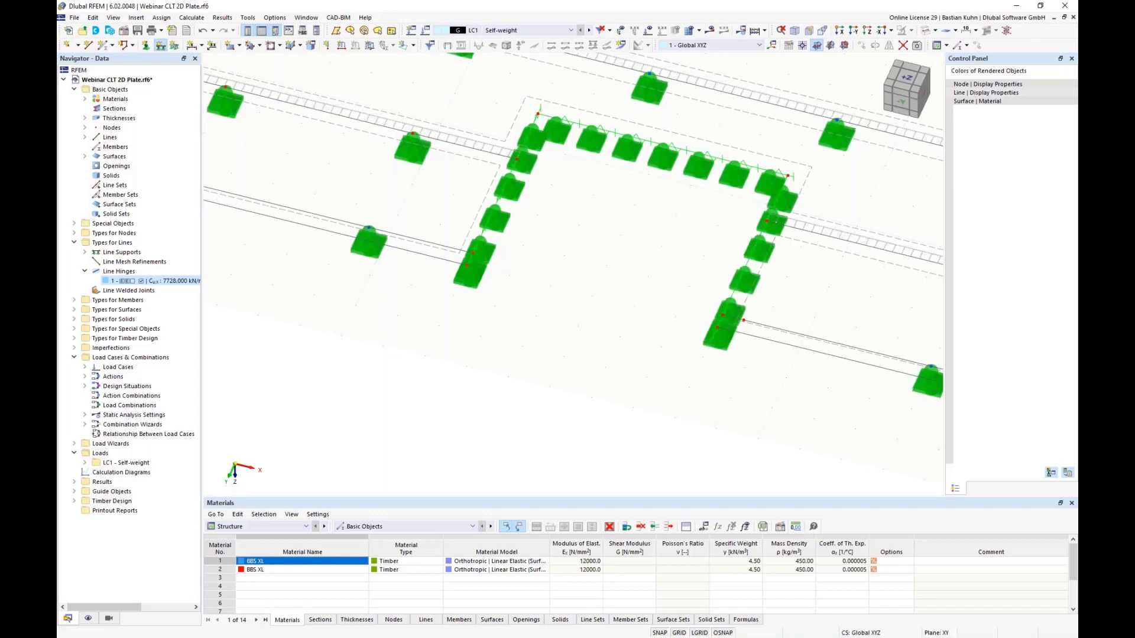
Step: Assign the 3-screw line support to the edge lines around the second recess, between x = 37 m and 43 m
scroll(703, 360, down, 3)
middle_drag(467, 317, 430, 301)
scroll(431, 301, down, 4)
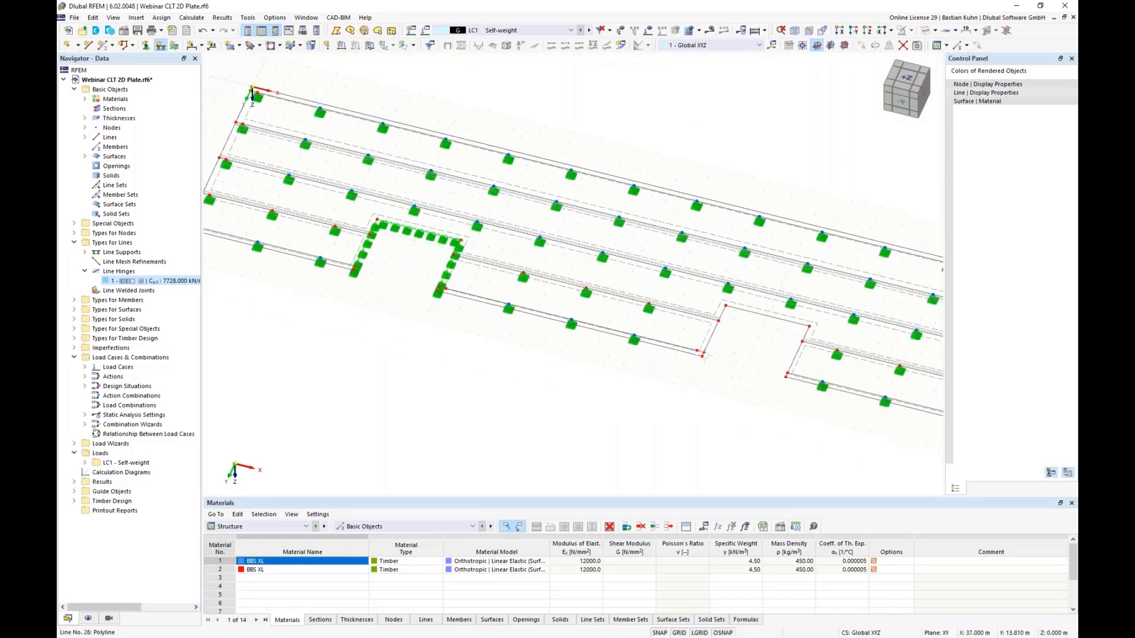
scroll(718, 359, up, 6)
click(684, 356)
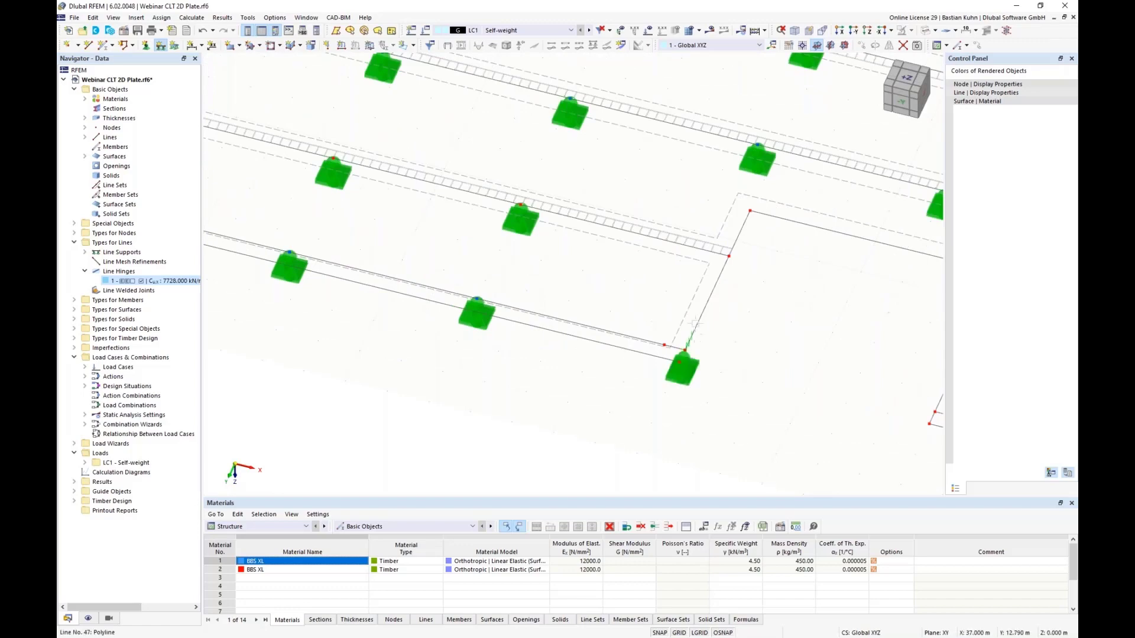
click(738, 234)
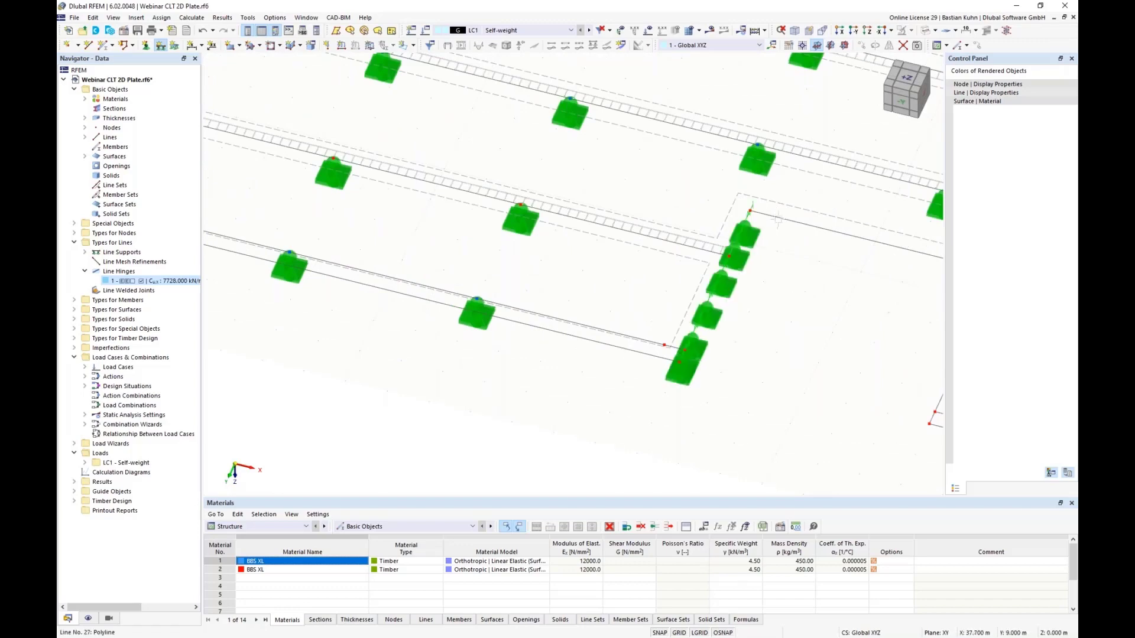
click(778, 218)
scroll(770, 267, down, 3)
middle_drag(770, 267, 528, 278)
click(655, 285)
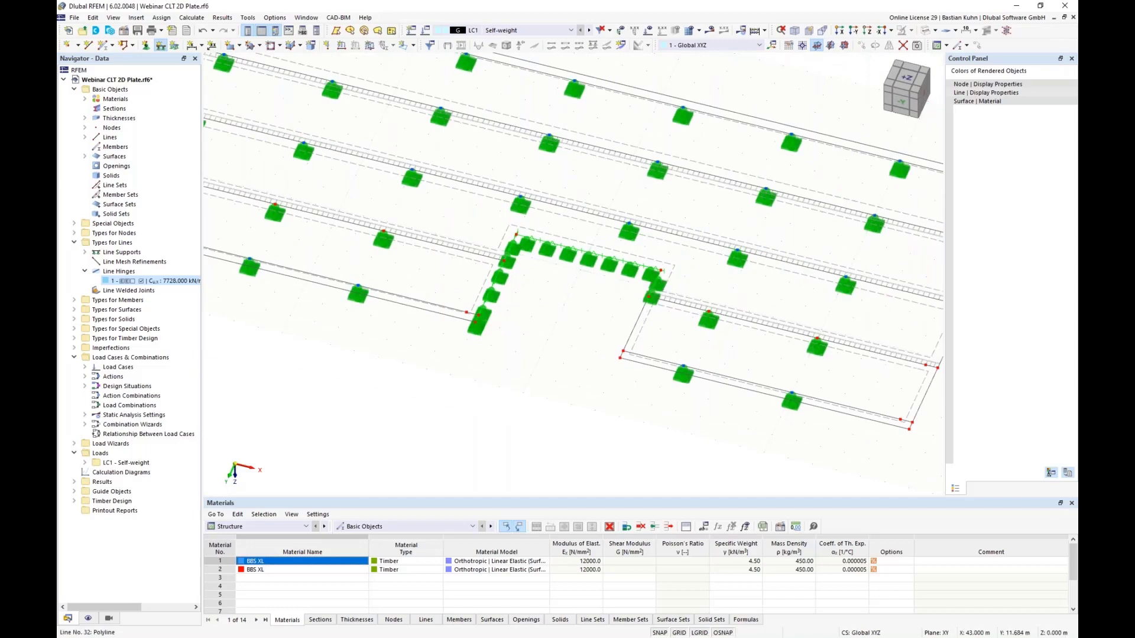
click(628, 337)
scroll(618, 352, up, 4)
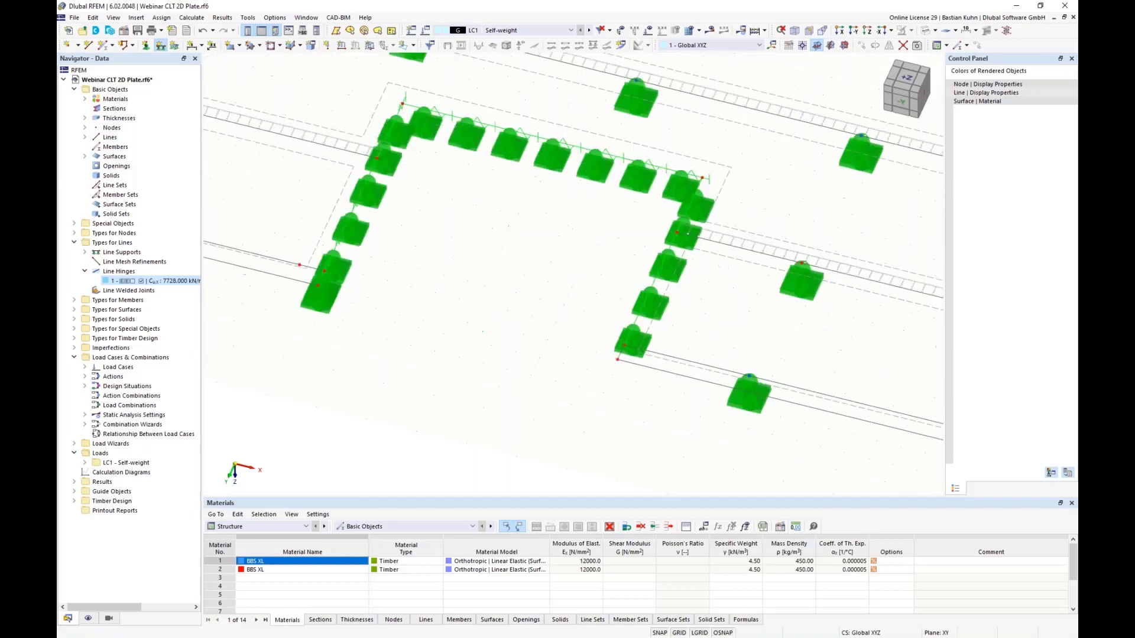
click(619, 353)
key(Escape)
scroll(571, 356, down, 2)
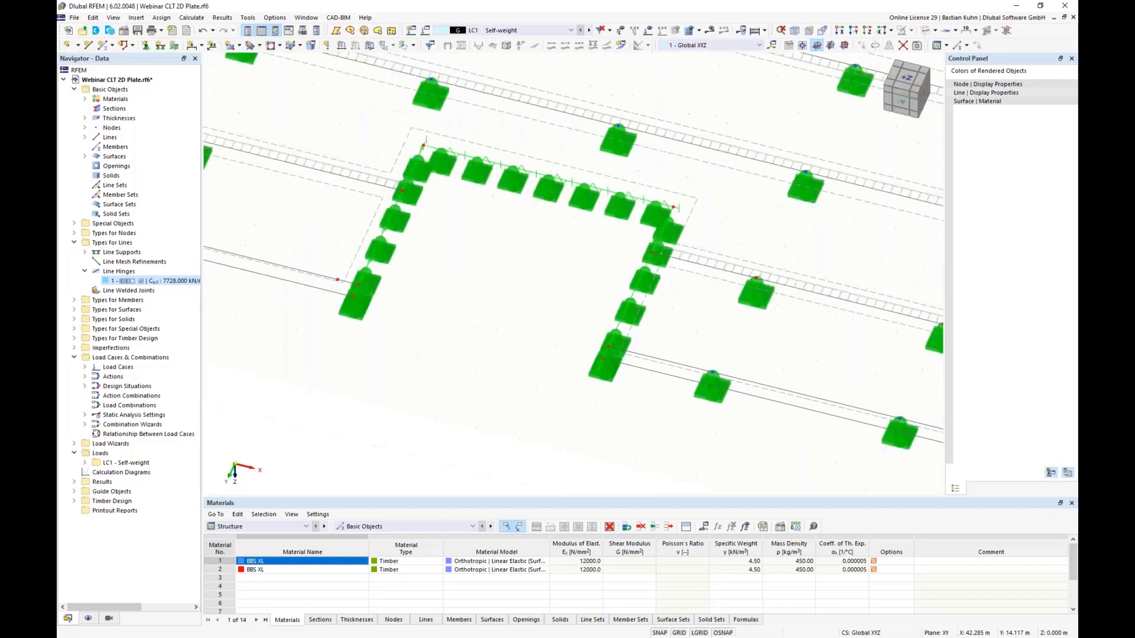
Step: Place a chain of linear dimensions along the plate's recessed long edge, from corner to corner across both recess openings
scroll(571, 358, down, 5)
middle_drag(544, 375, 686, 372)
ctrl+middle_drag(685, 372, 670, 346)
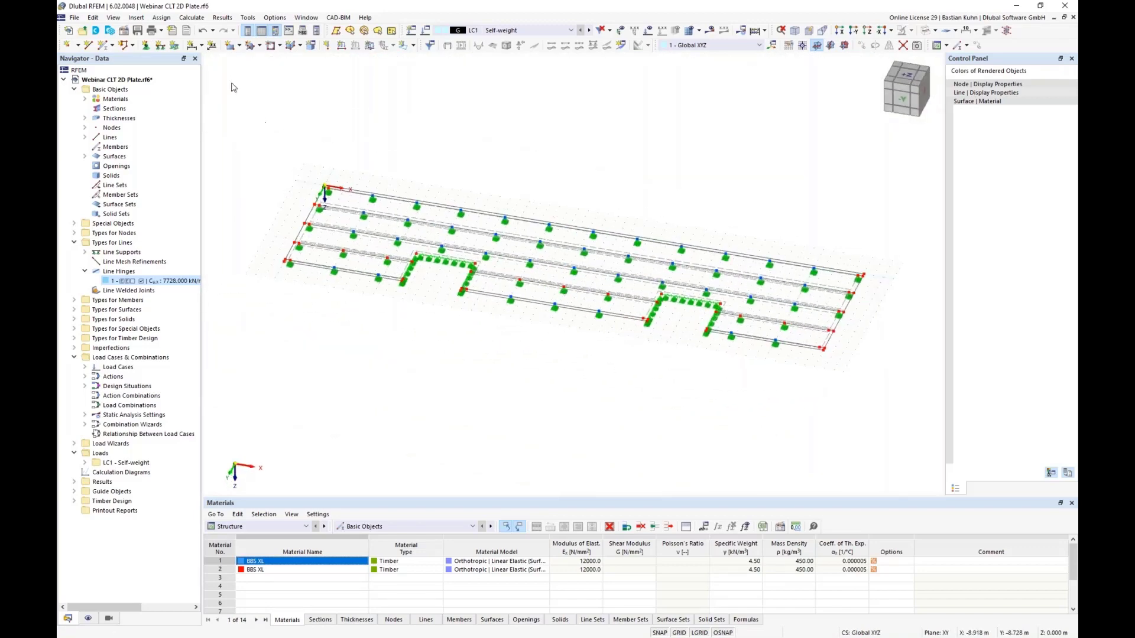
click(194, 47)
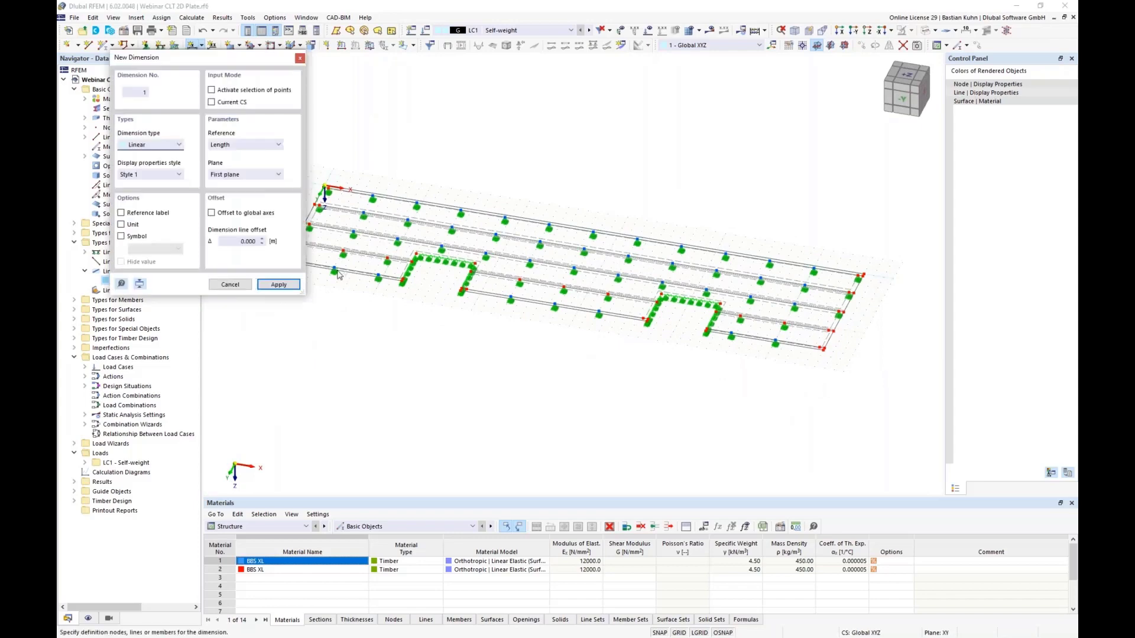
middle_drag(516, 143, 528, 135)
scroll(340, 226, up, 3)
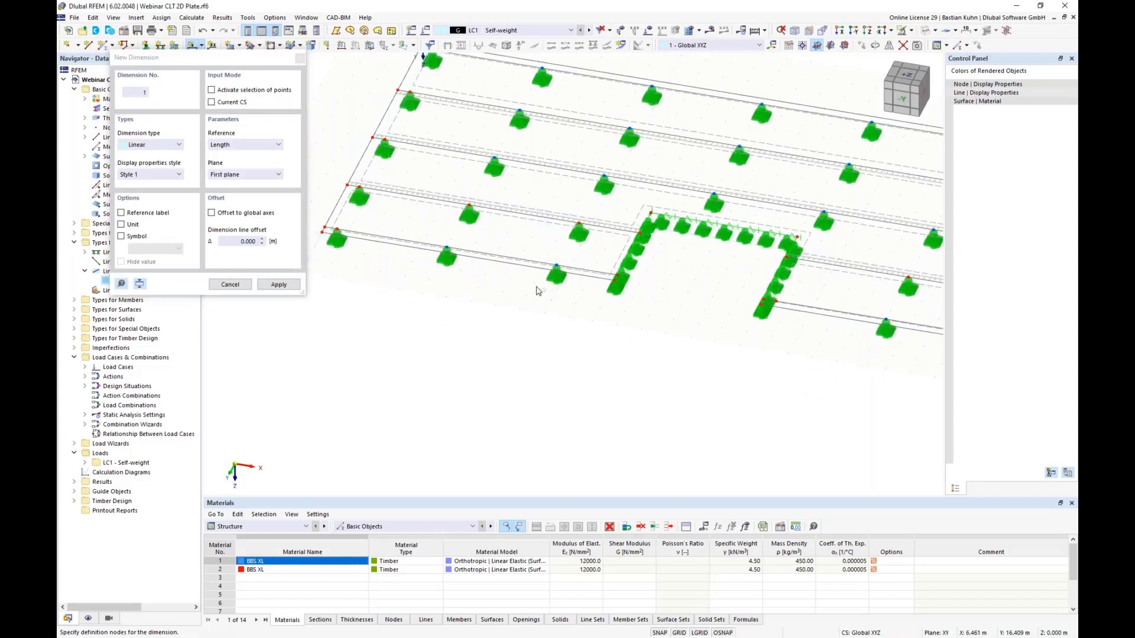
click(615, 281)
scroll(709, 325, down, 3)
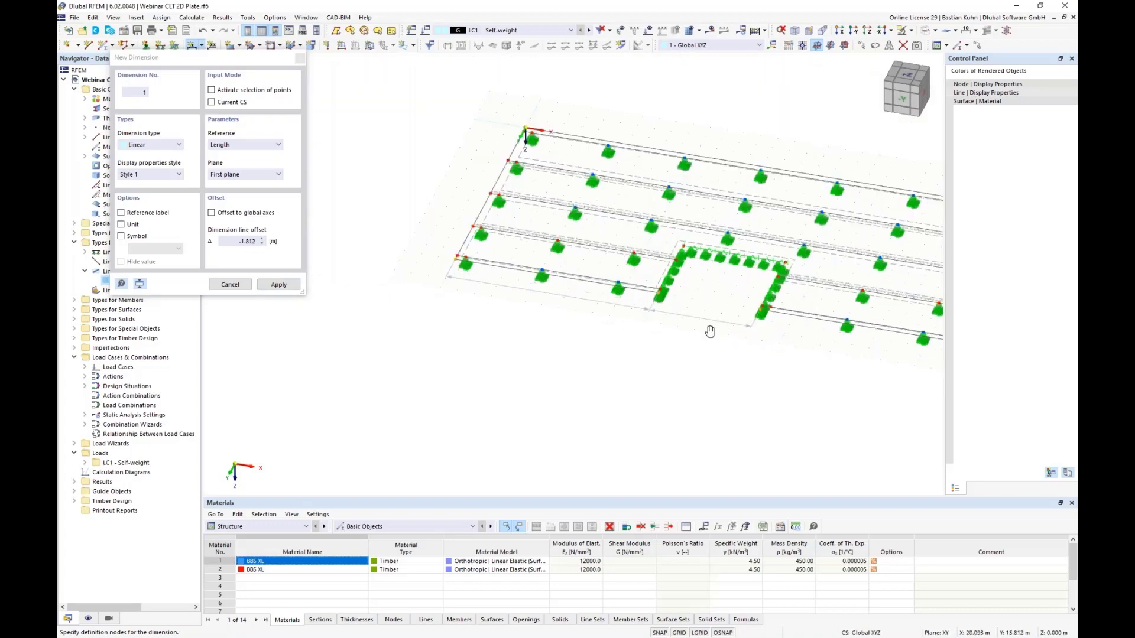
scroll(839, 346, up, 4)
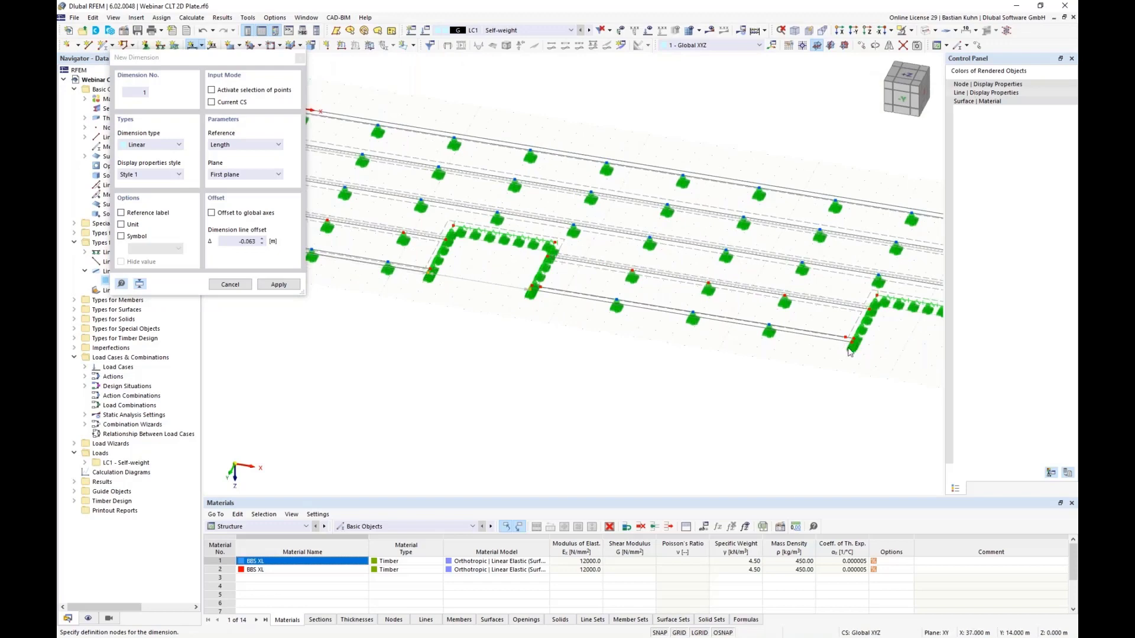
middle_drag(875, 380, 621, 334)
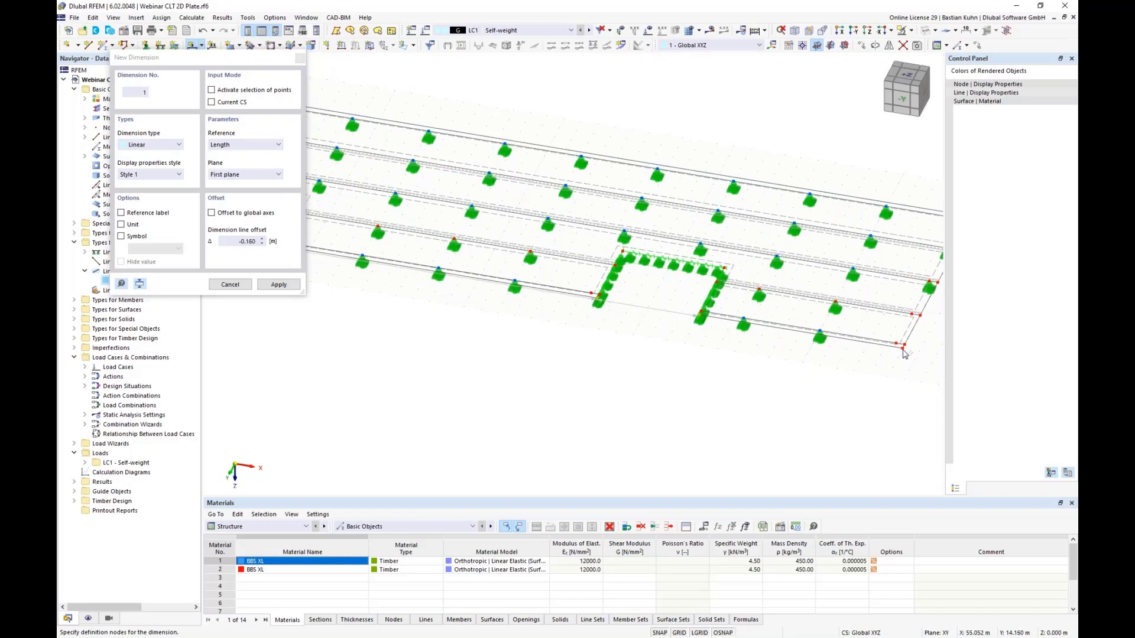
click(893, 374)
scroll(860, 391, down, 3)
scroll(885, 372, up, 2)
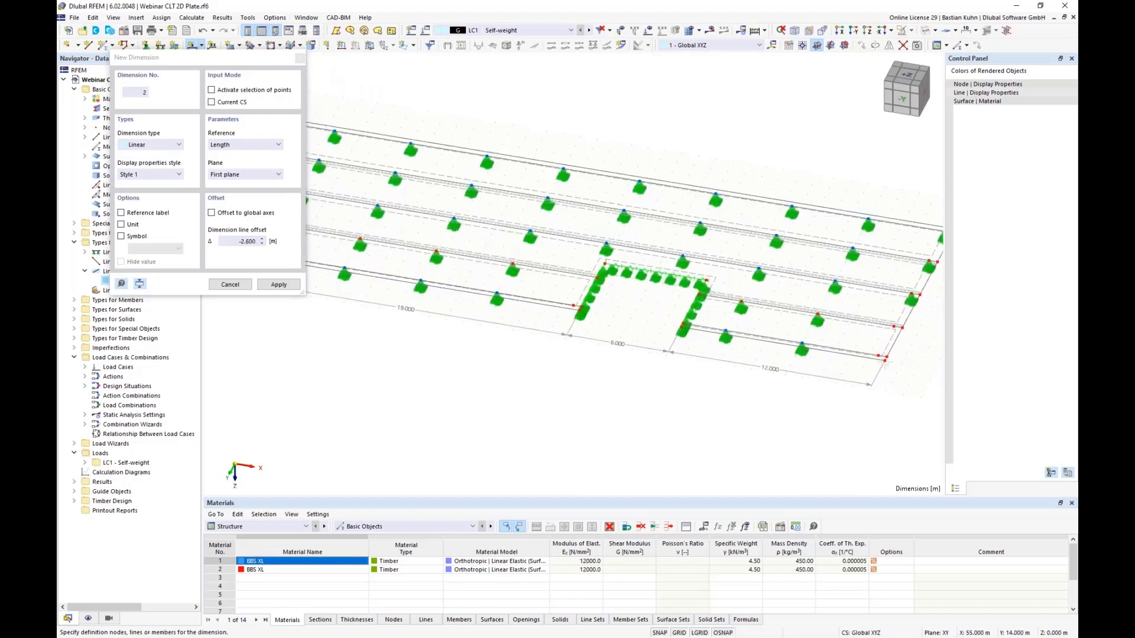
Step: Add a linear dimension along the plate's short end edge at x = 55 m and end dimensioning
click(899, 369)
middle_drag(899, 367, 726, 388)
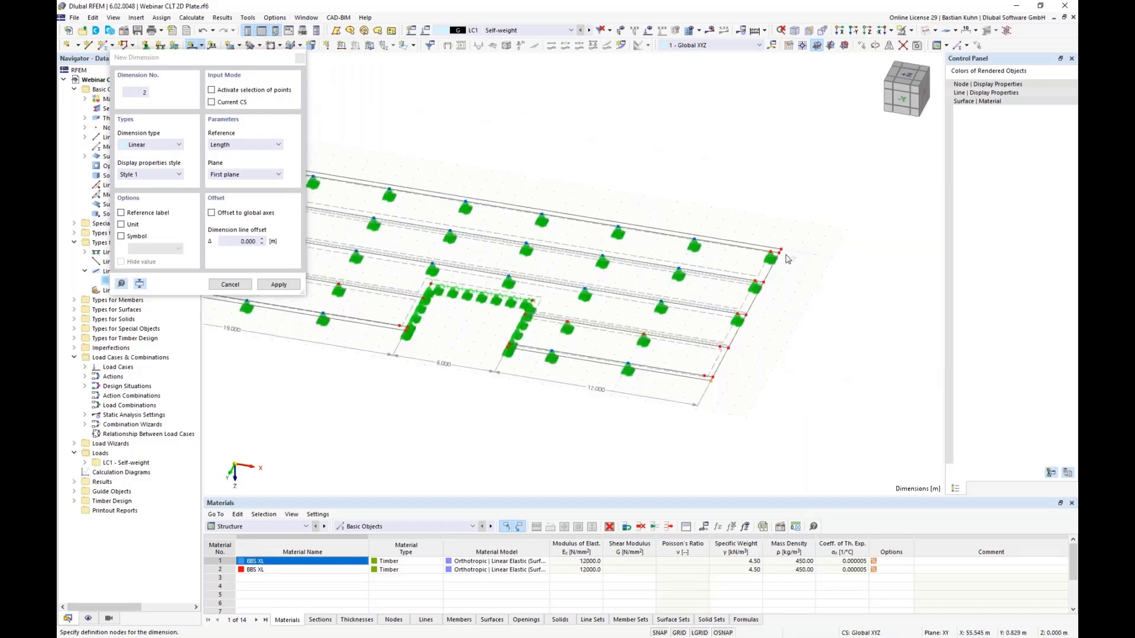
click(813, 279)
key(Escape)
scroll(581, 451, down, 1)
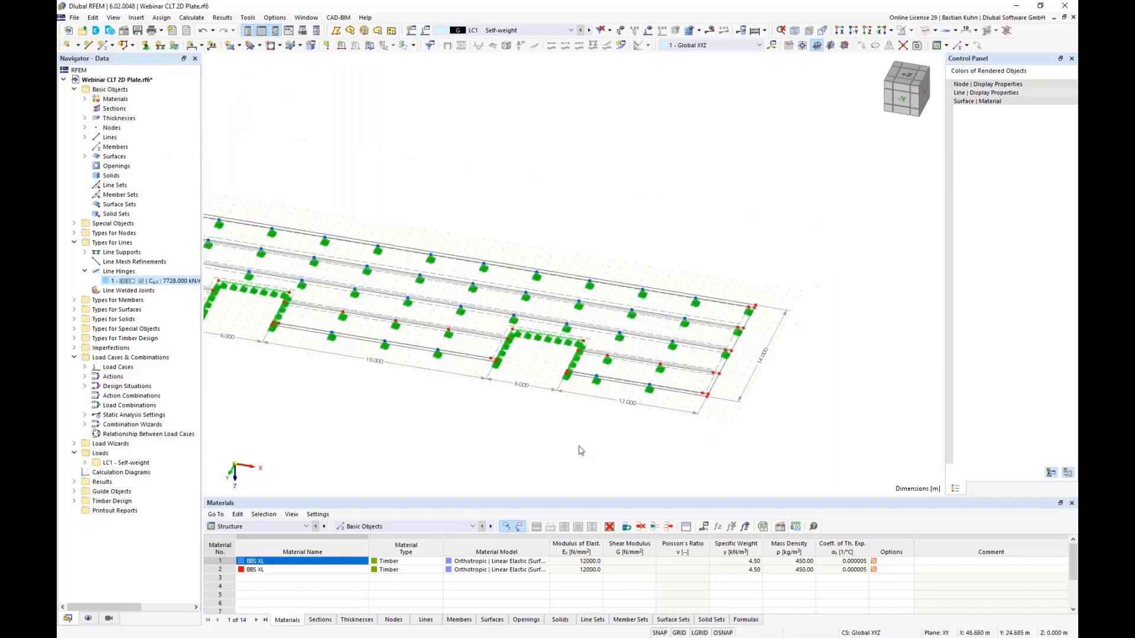
Step: Switch the model display to solid rendering so the plate's surfaces are filled
middle_drag(612, 440, 691, 425)
scroll(644, 428, down, 1)
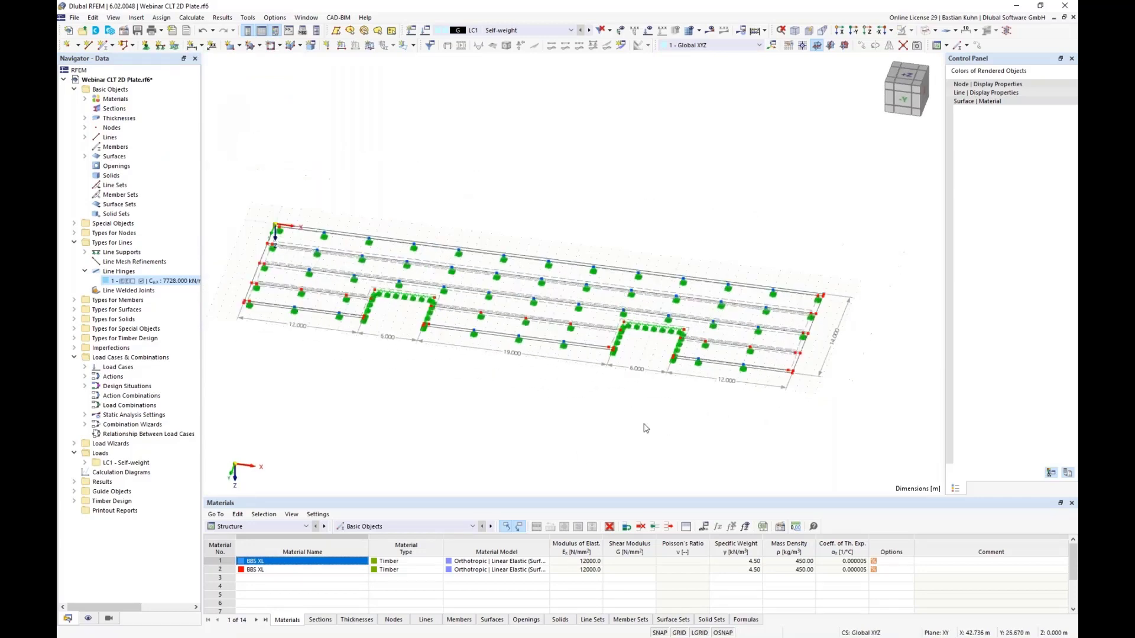
middle_drag(603, 417, 659, 382)
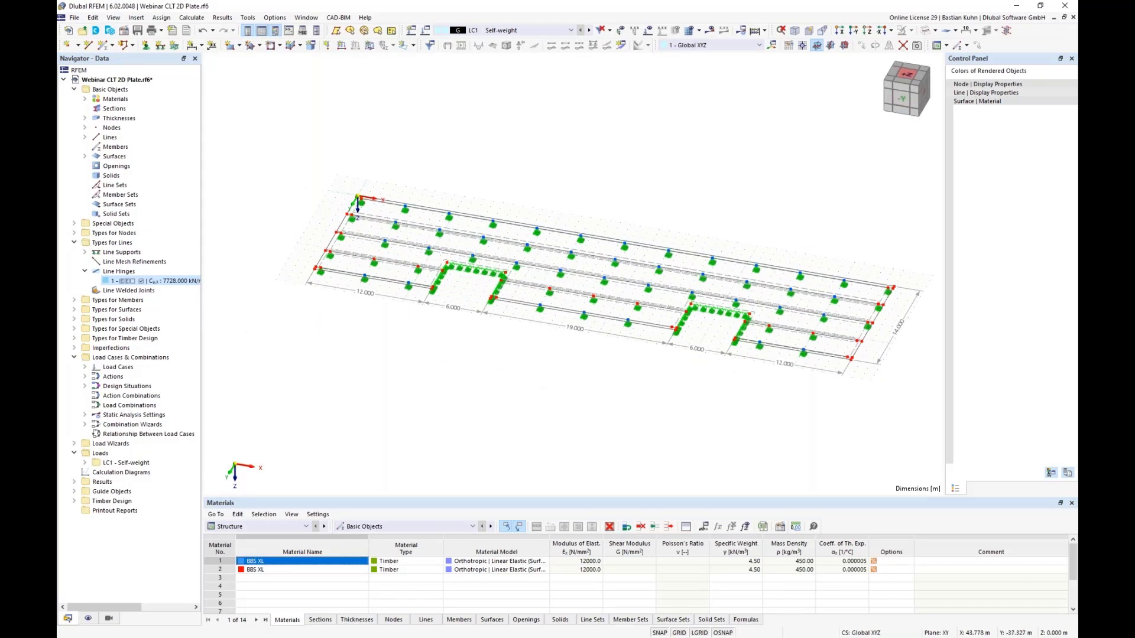
click(920, 30)
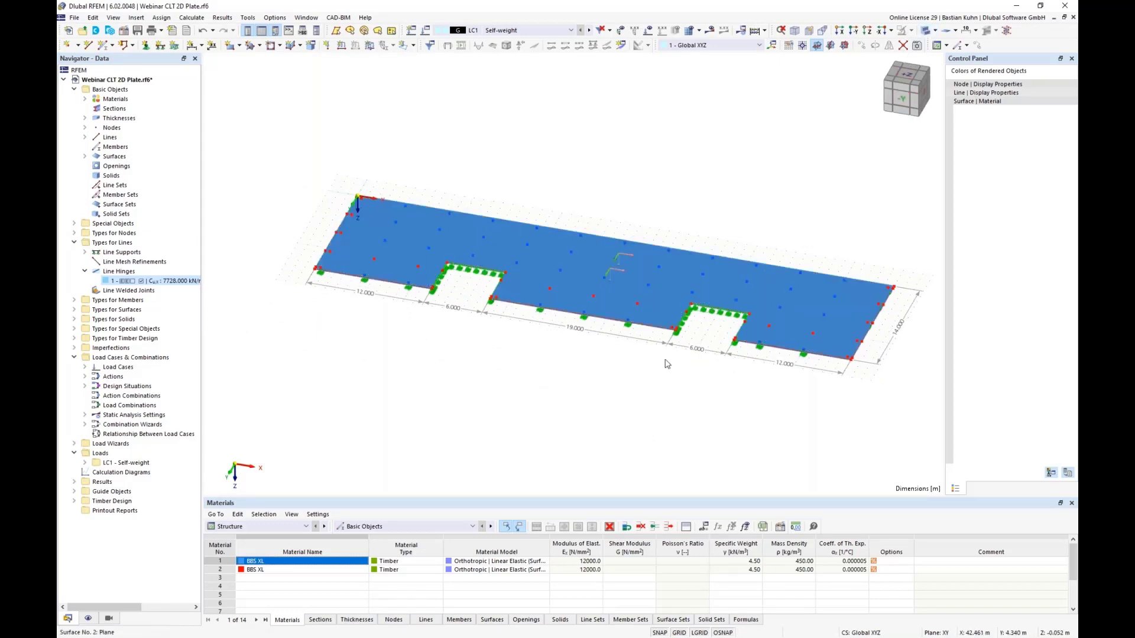
middle_drag(659, 380, 611, 353)
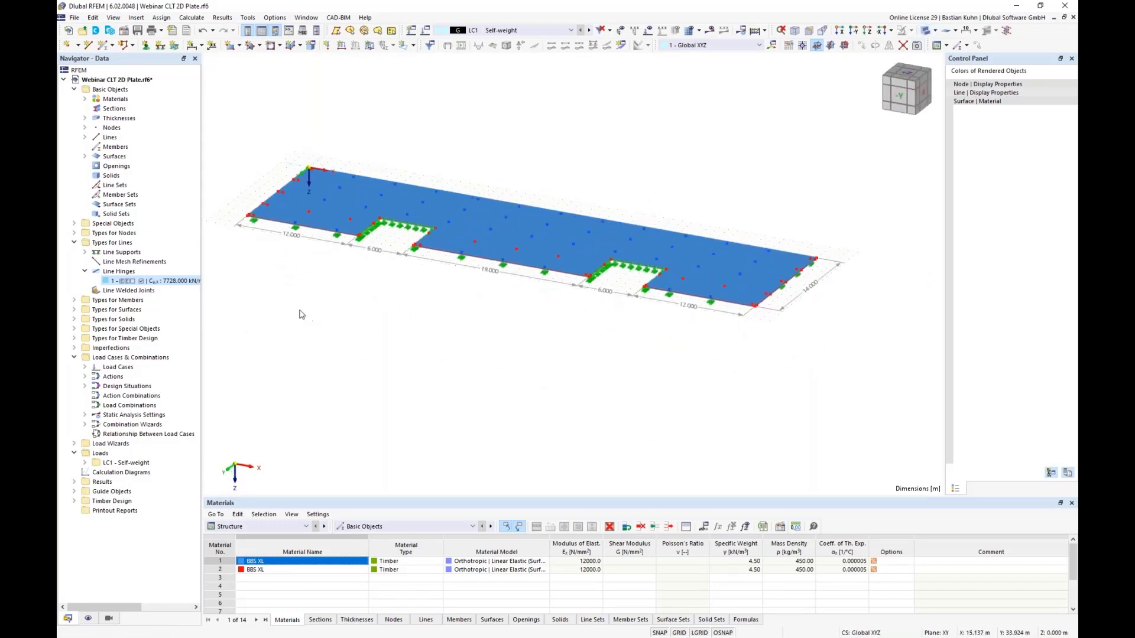
Step: Send the model graphic to a new printout report with the picture window-filling and a height ratio of 40 %
click(163, 33)
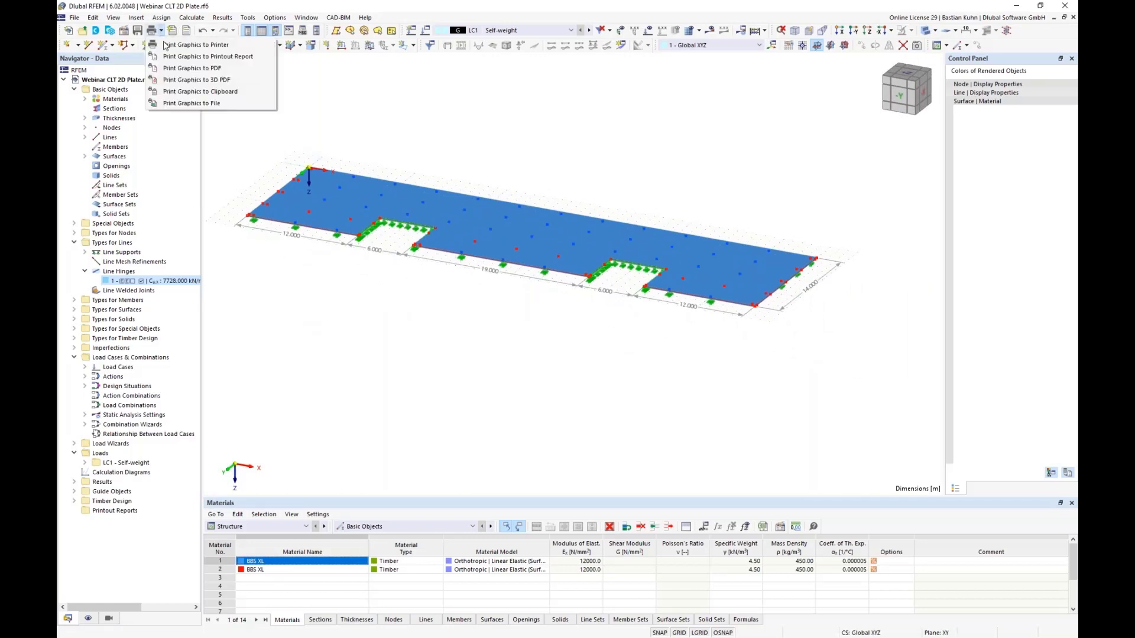
click(177, 53)
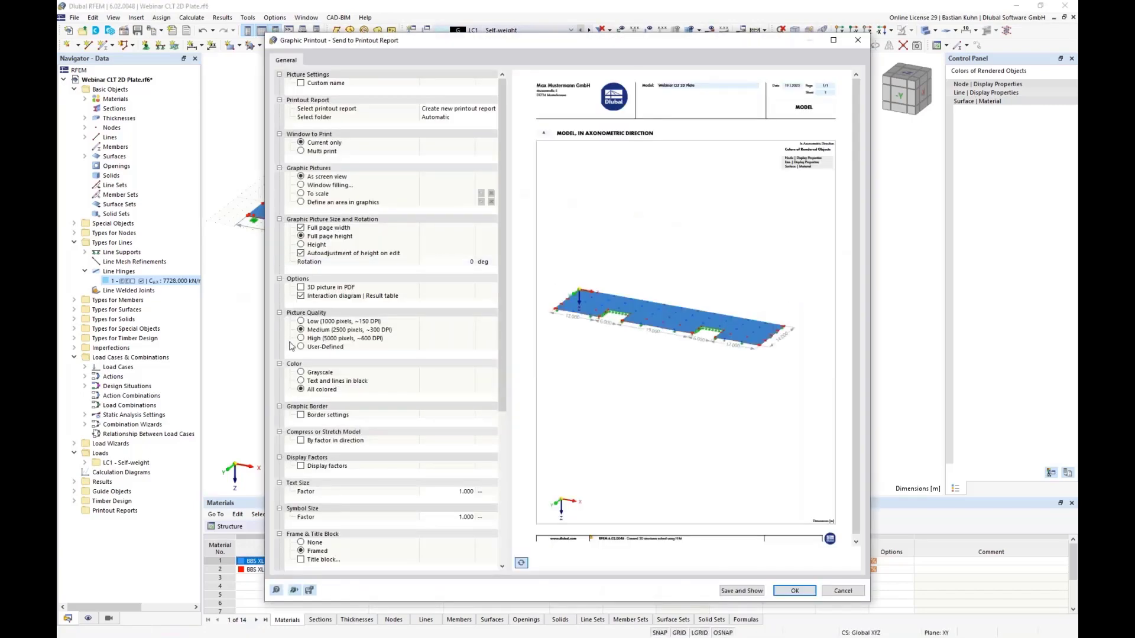
click(301, 247)
click(301, 244)
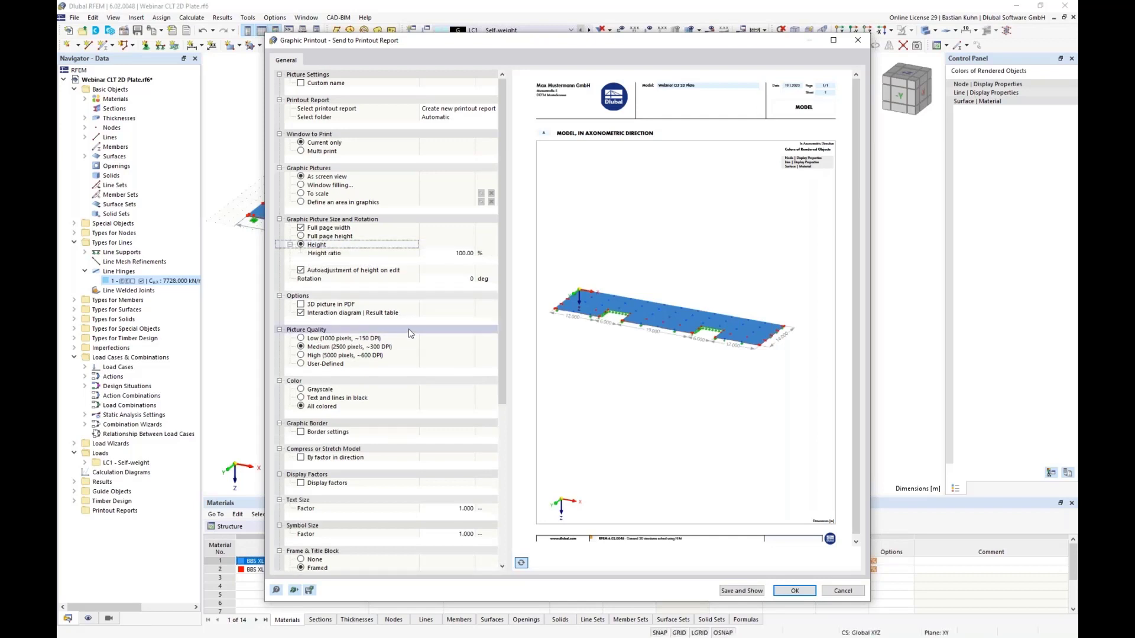
click(302, 187)
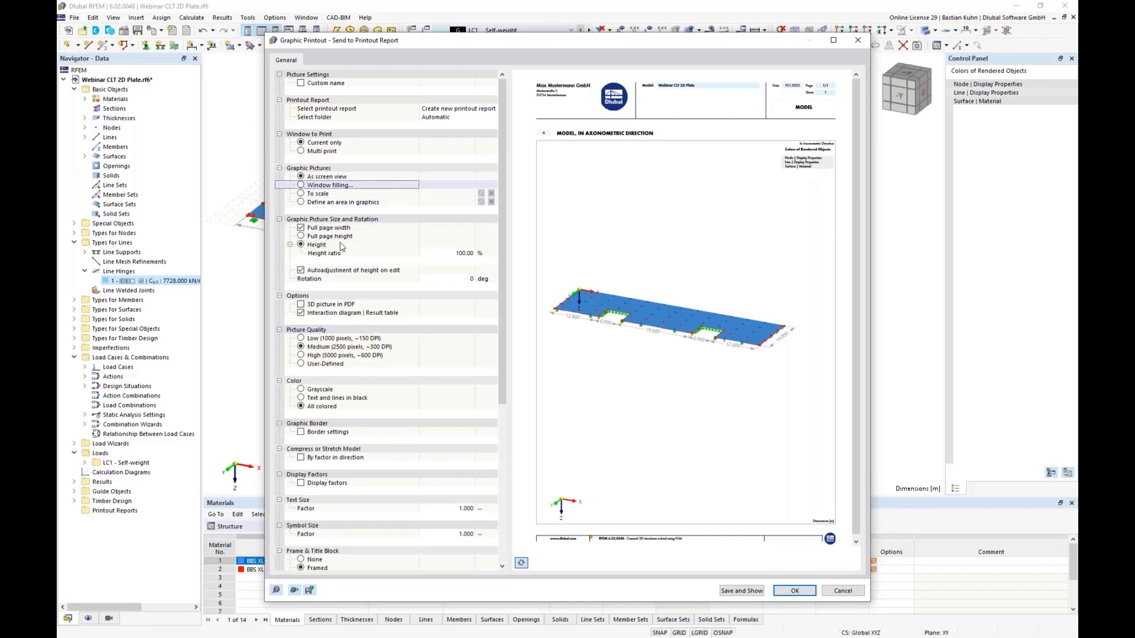
click(439, 253)
text(40)
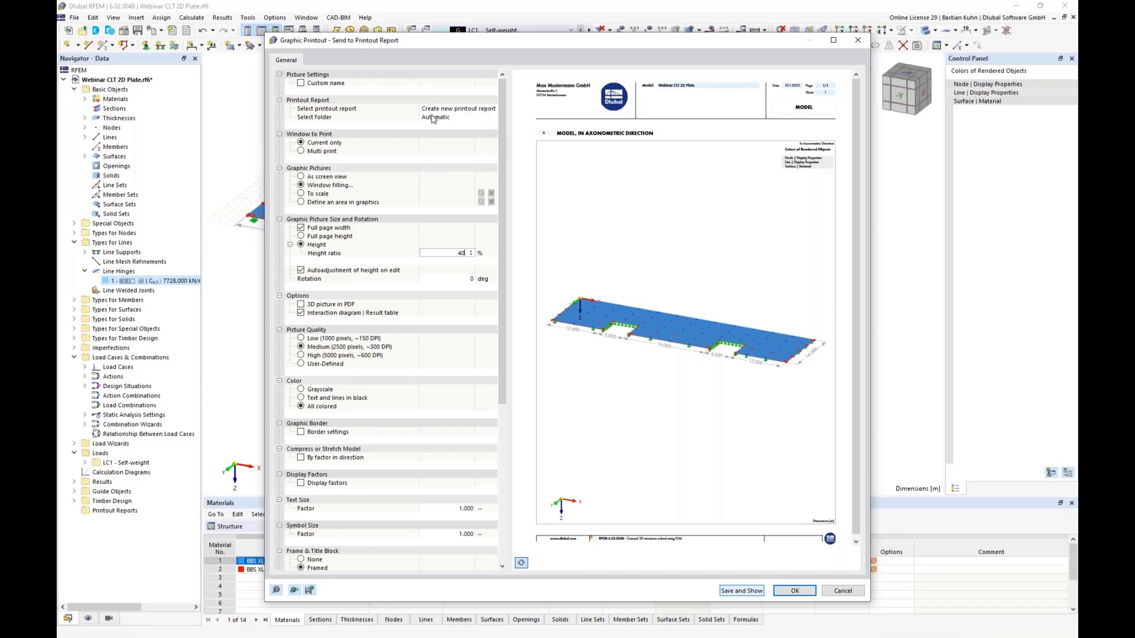
key(Return)
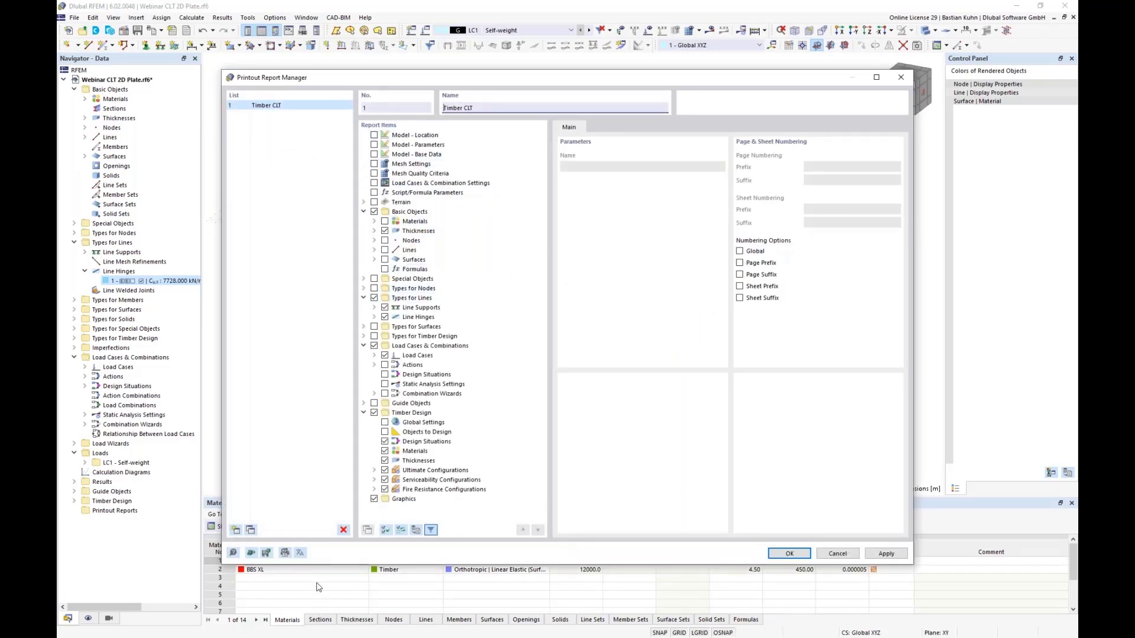
Step: Examine which report items are selected in the Timber CLT printout report template
click(251, 553)
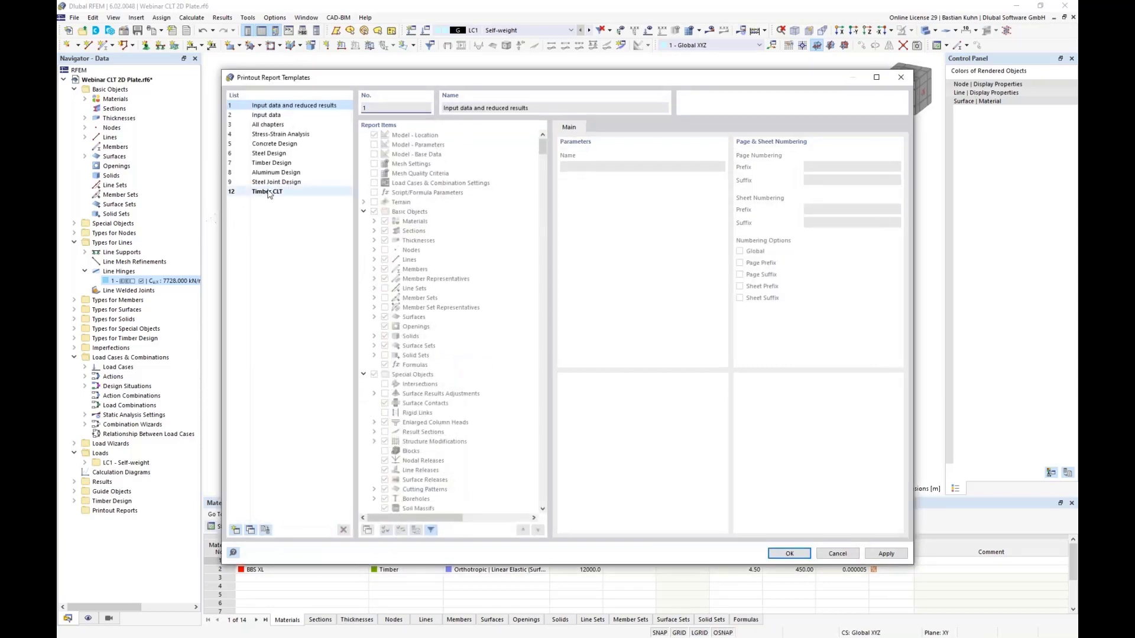
click(268, 192)
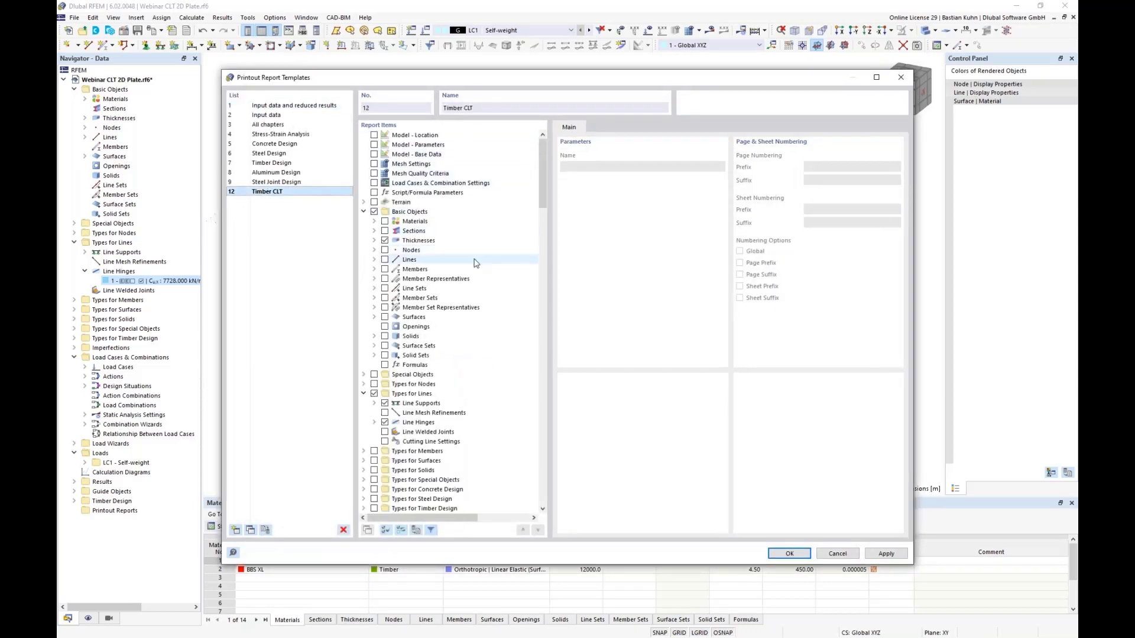
drag(543, 184, 545, 211)
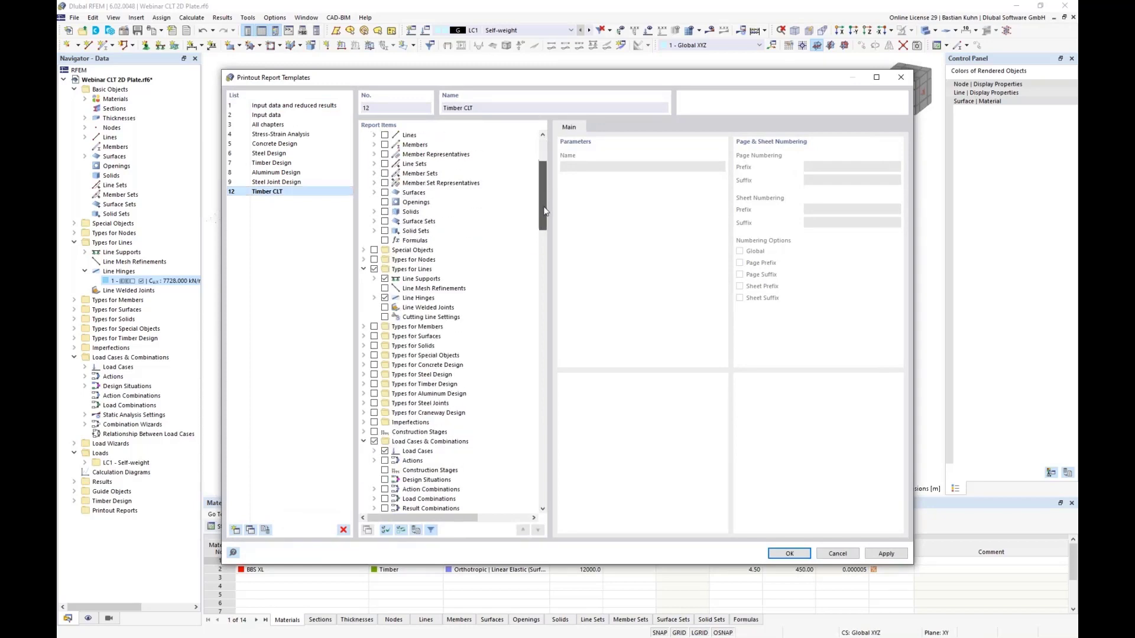
scroll(508, 260, down, 7)
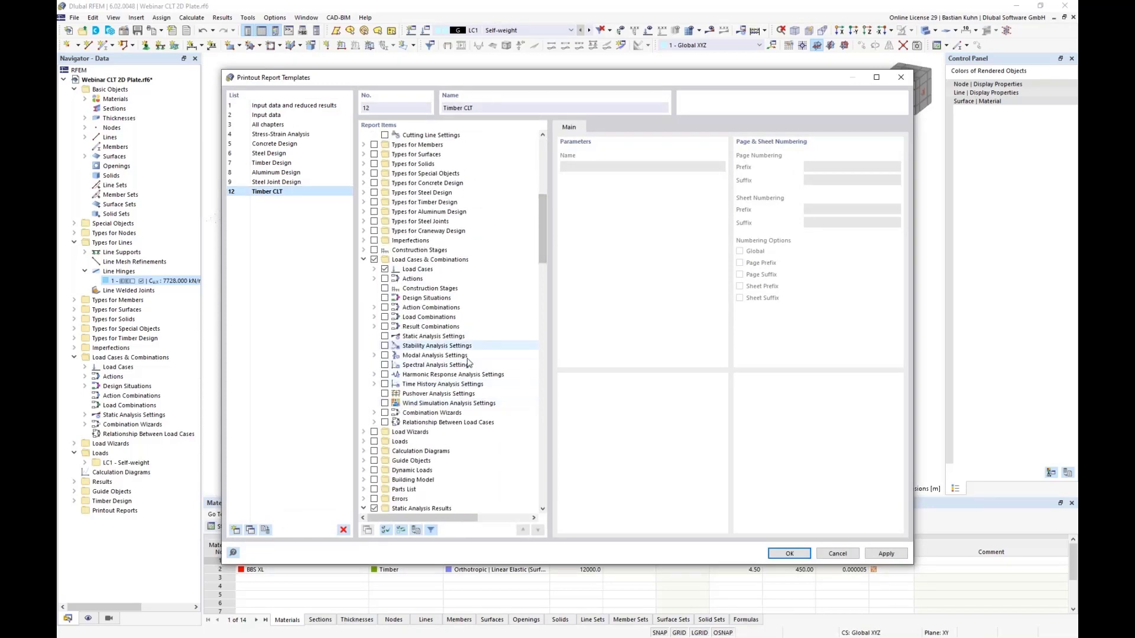
scroll(502, 356, down, 20)
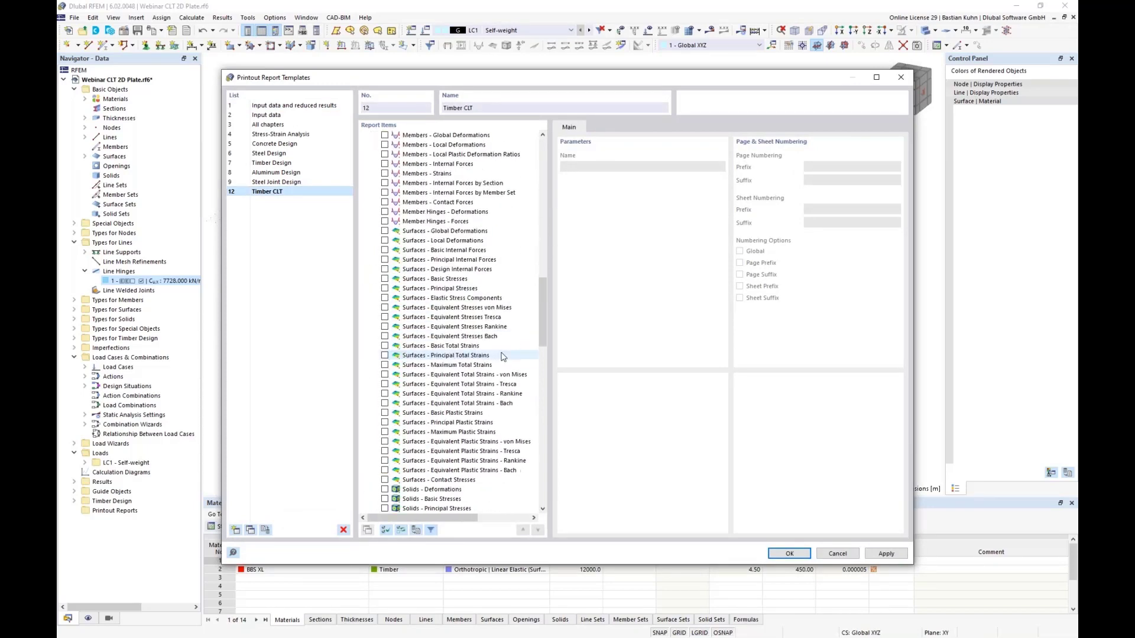
scroll(501, 356, down, 7)
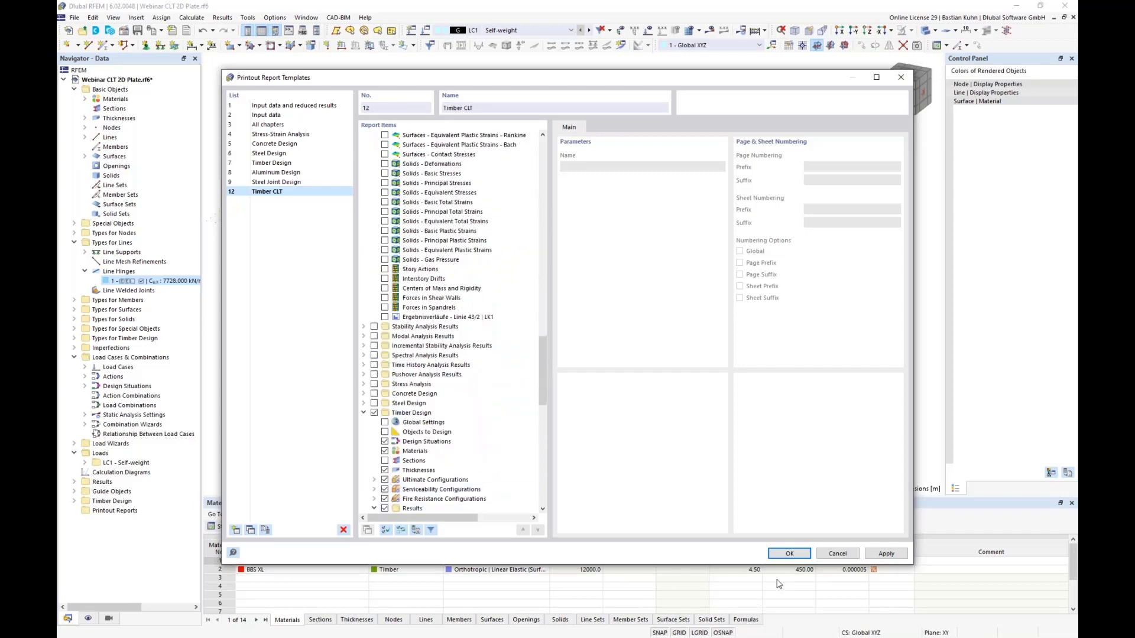
click(785, 554)
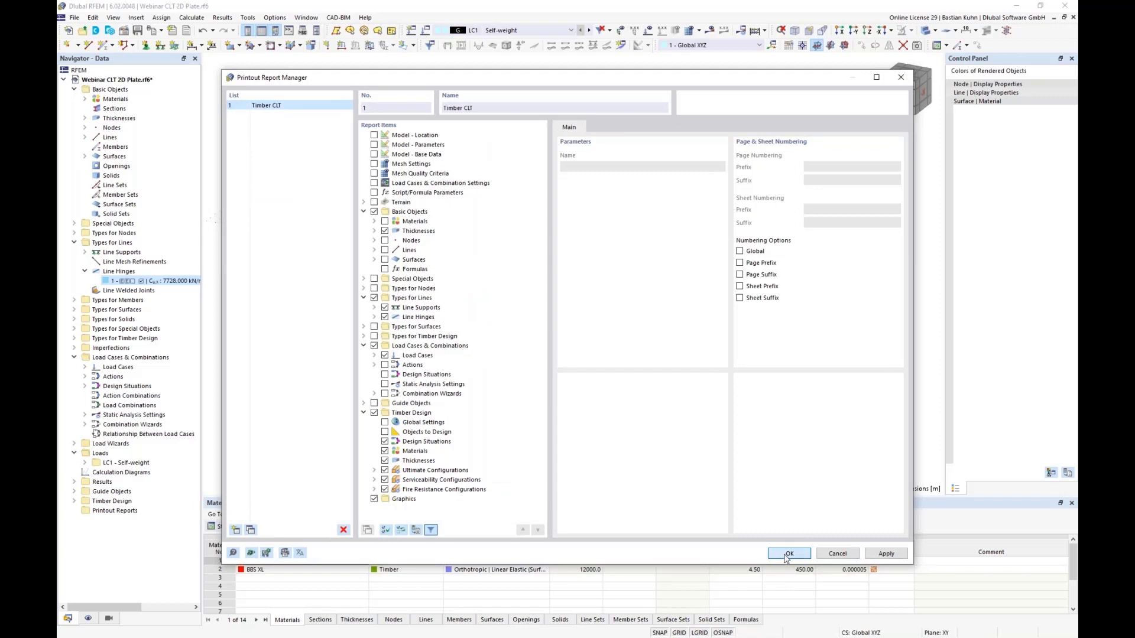
Step: Accept the Timber CLT report settings and open the finished printout report to view its pages
click(787, 554)
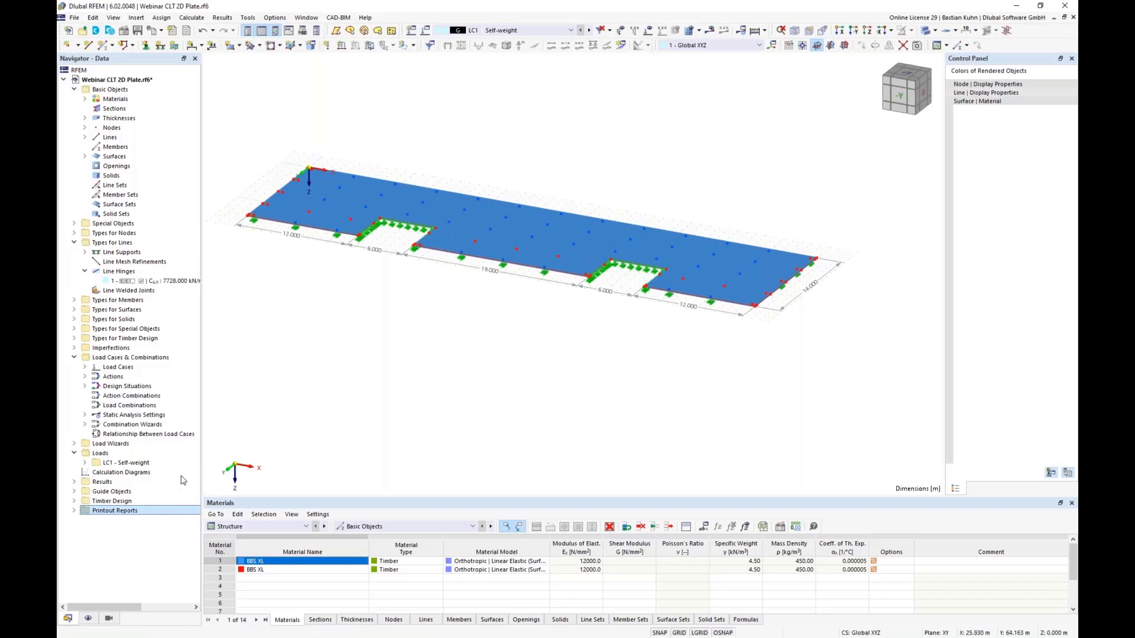
click(74, 510)
double_click(106, 520)
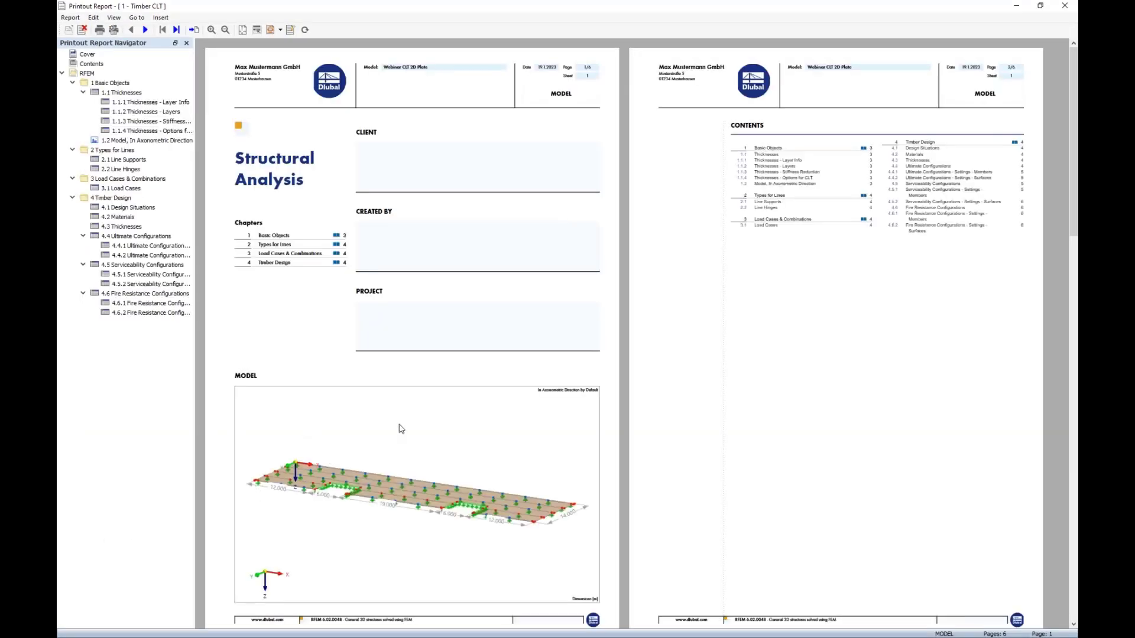
scroll(398, 428, down, 1)
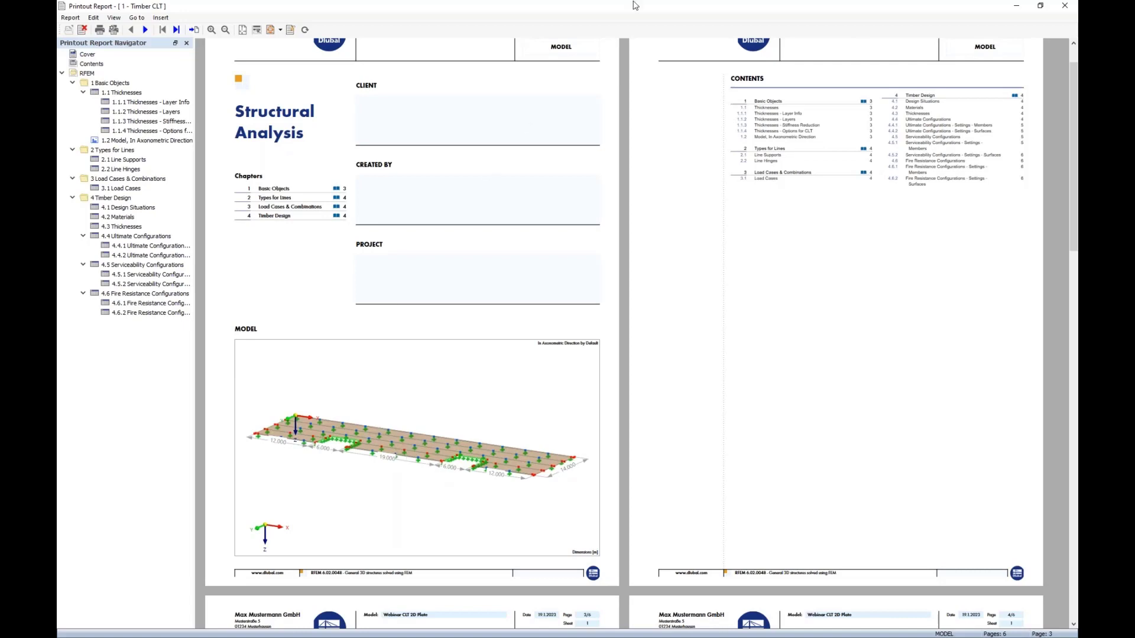
Step: Return from the printout report to the model, deactivate all dimensions and display the plate as wireframe
drag(633, 9, 684, 1)
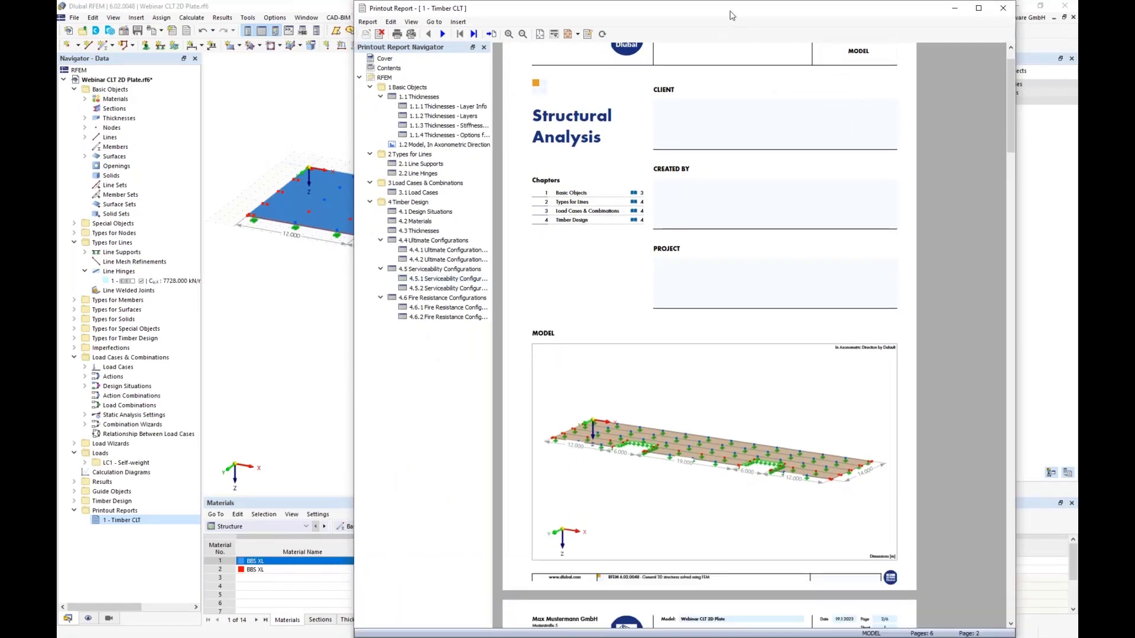
drag(731, 15, 790, 15)
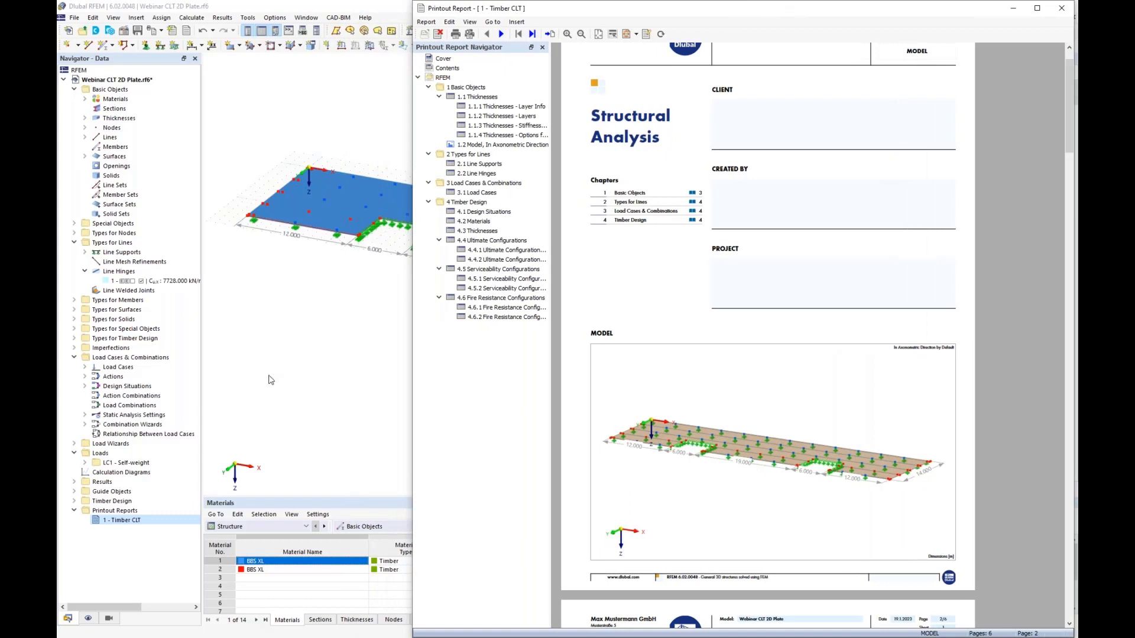
click(306, 341)
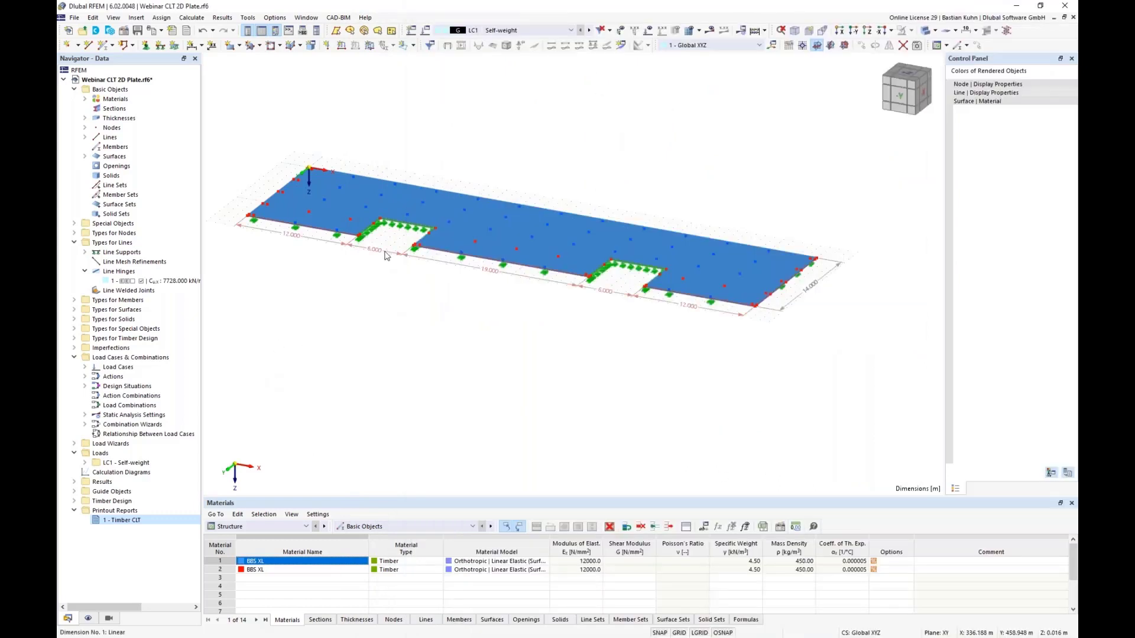
right_click(386, 255)
mouse_move(447, 345)
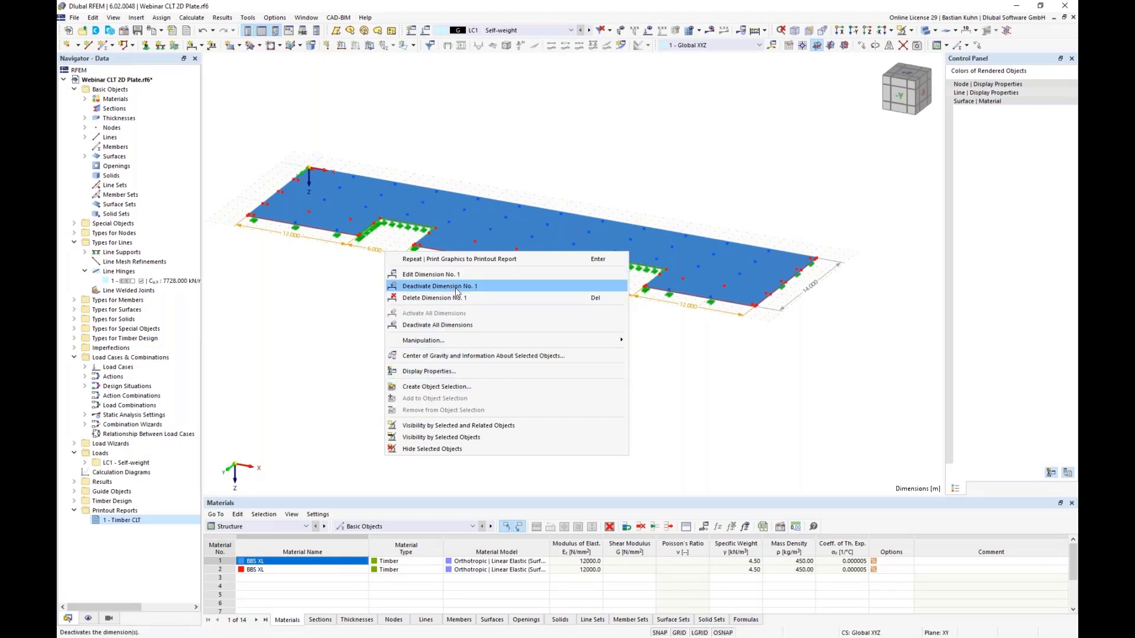
click(456, 325)
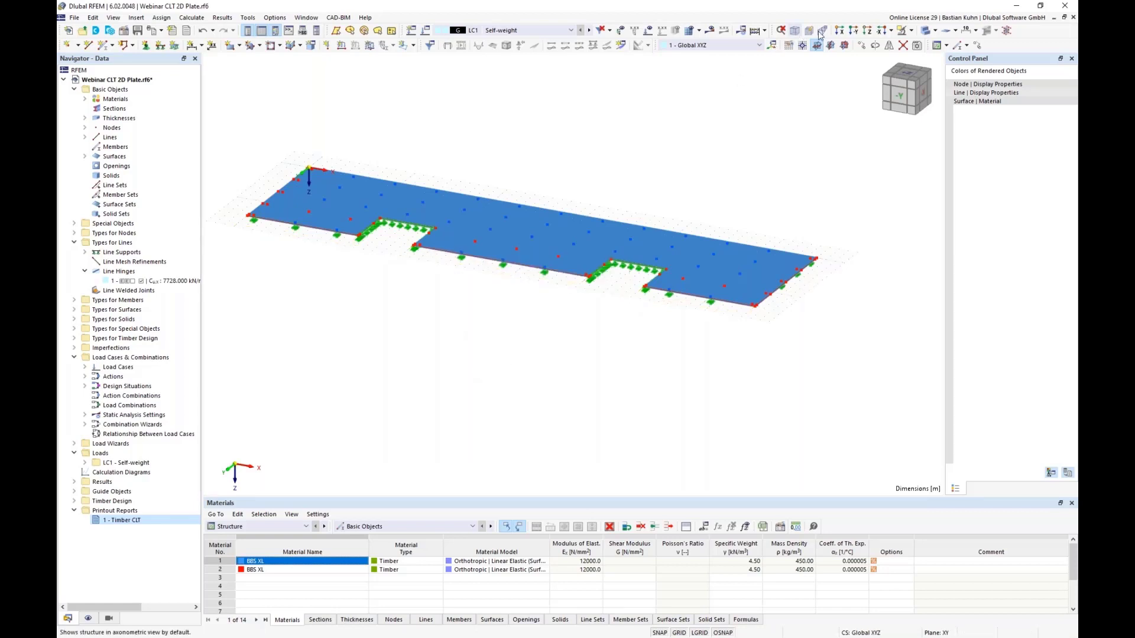
click(925, 31)
click(924, 31)
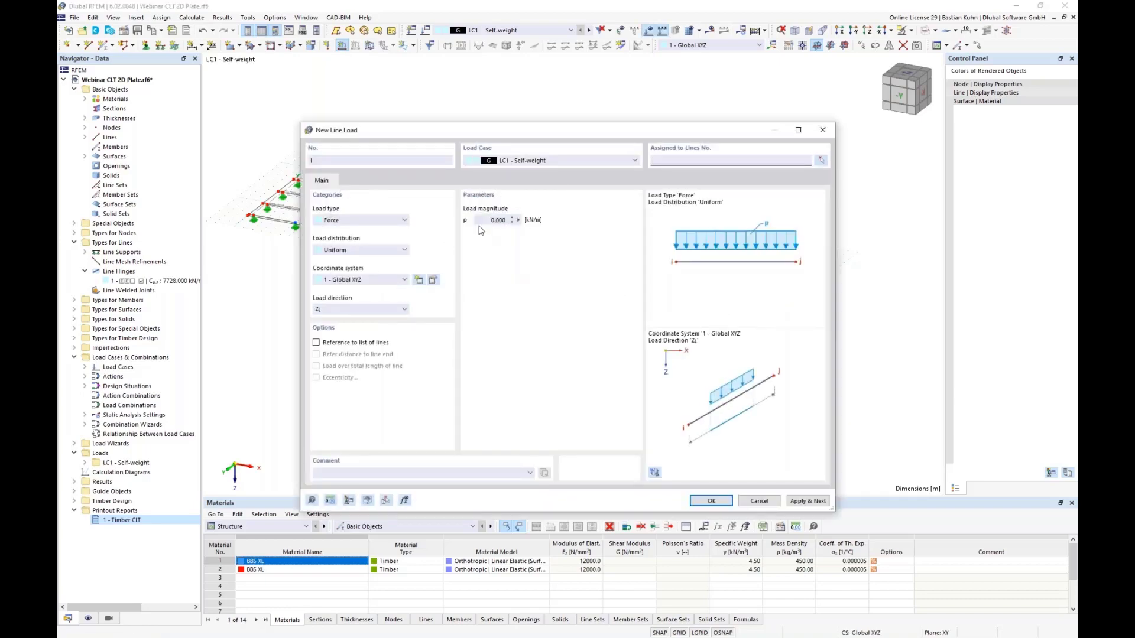
Step: Apply a uniform line load of 1 kN/m in direction YL to line 4 along the plate's rear edge in LC1
click(499, 220)
text(1)
click(390, 312)
click(354, 328)
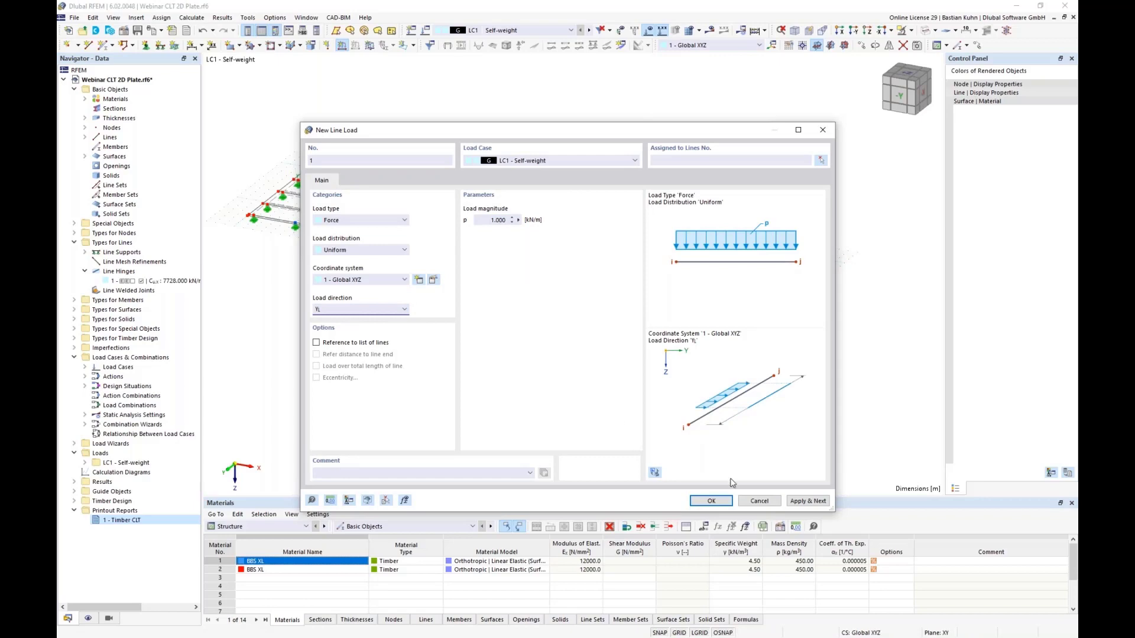
click(711, 500)
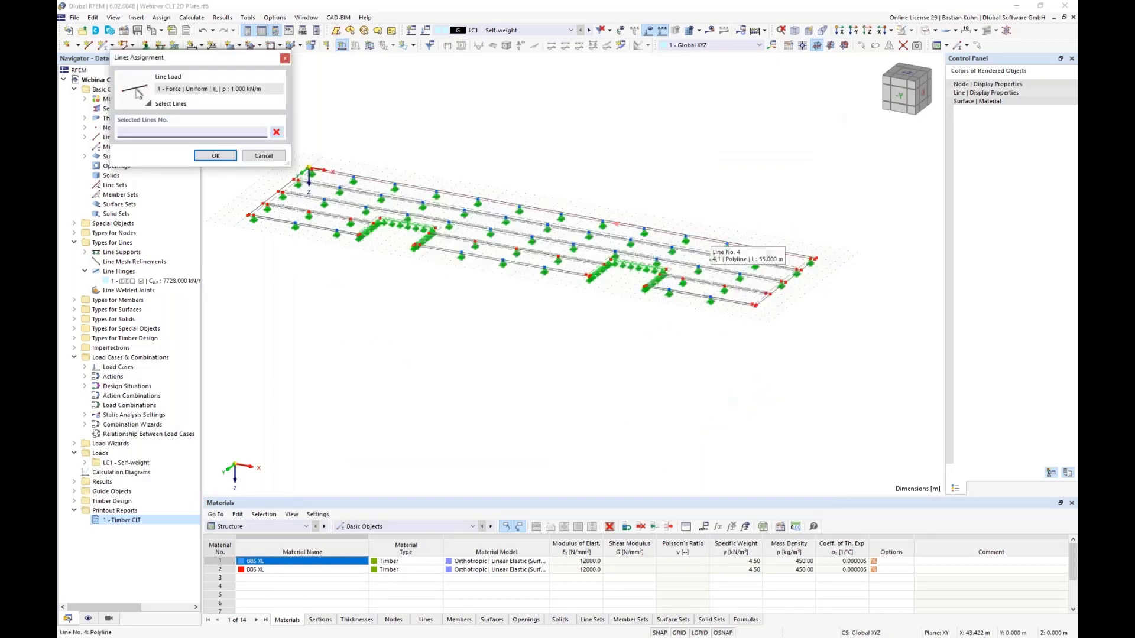
click(707, 242)
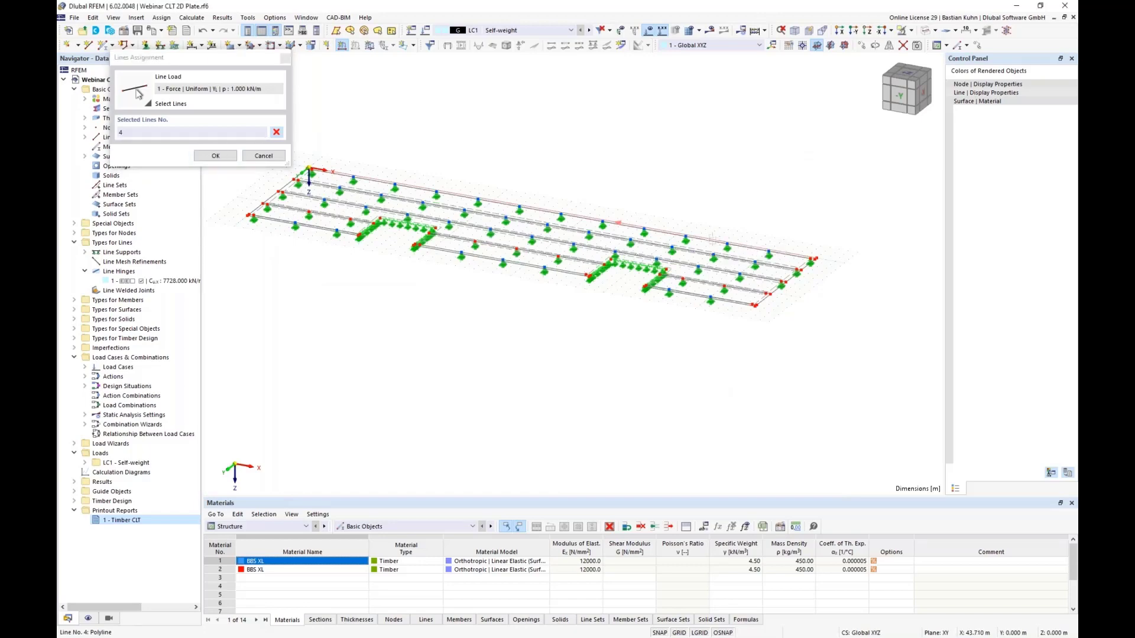
click(216, 157)
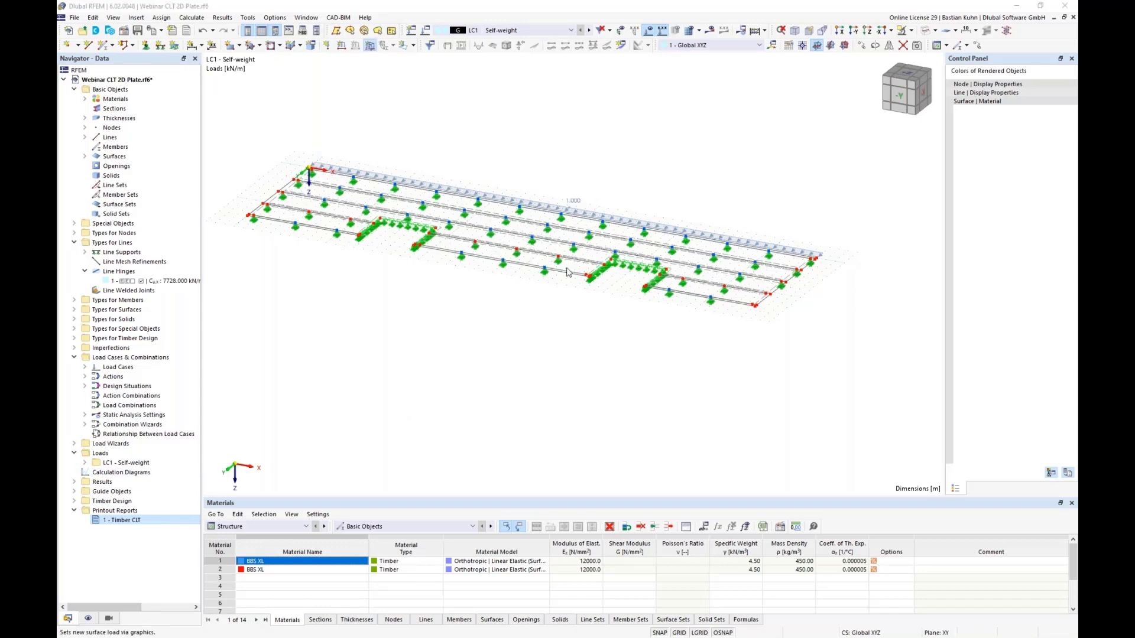
Step: Apply a uniform surface load of 1 kN/m² to all plate surfaces (1-3, 5, 9, 11) in LC1 Self-weight
drag(479, 213, 541, 219)
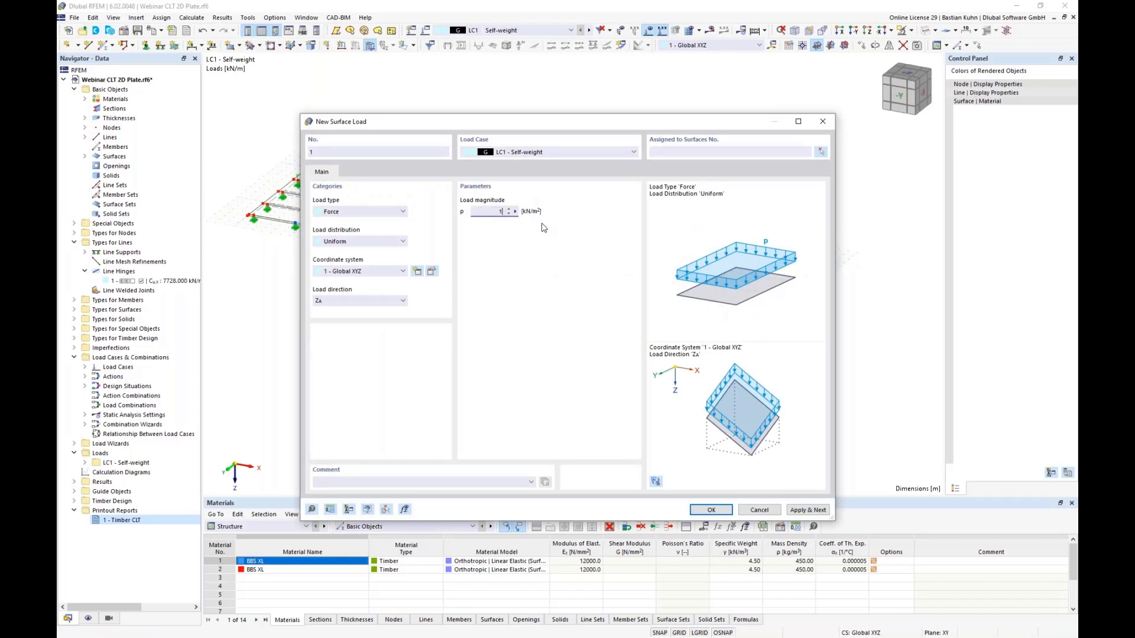
text(1)
key(Return)
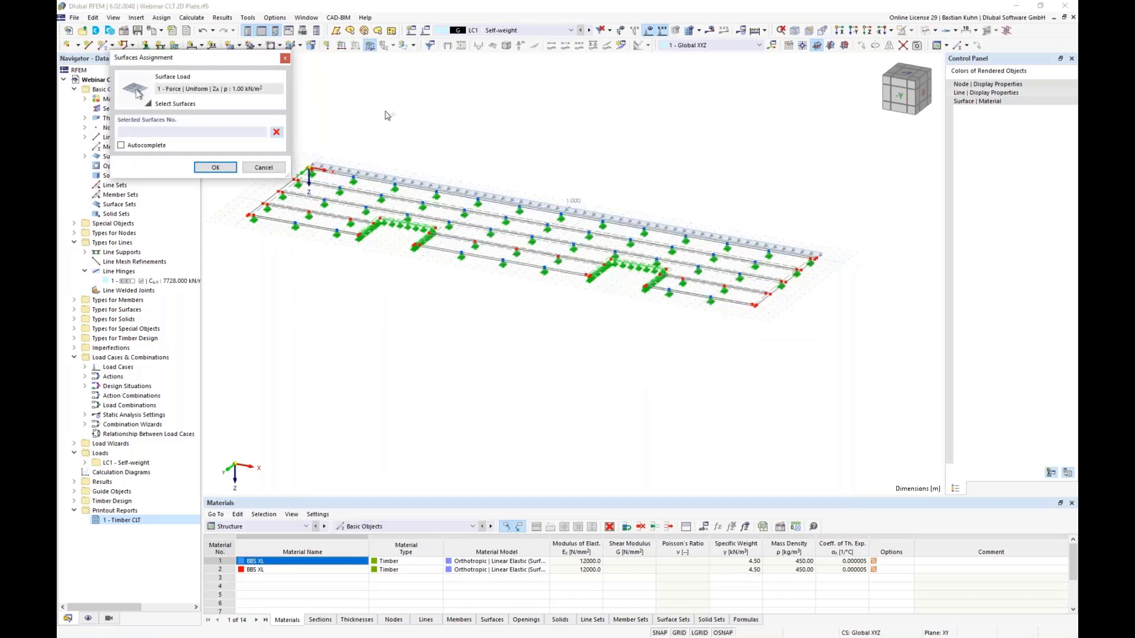
drag(379, 87, 807, 292)
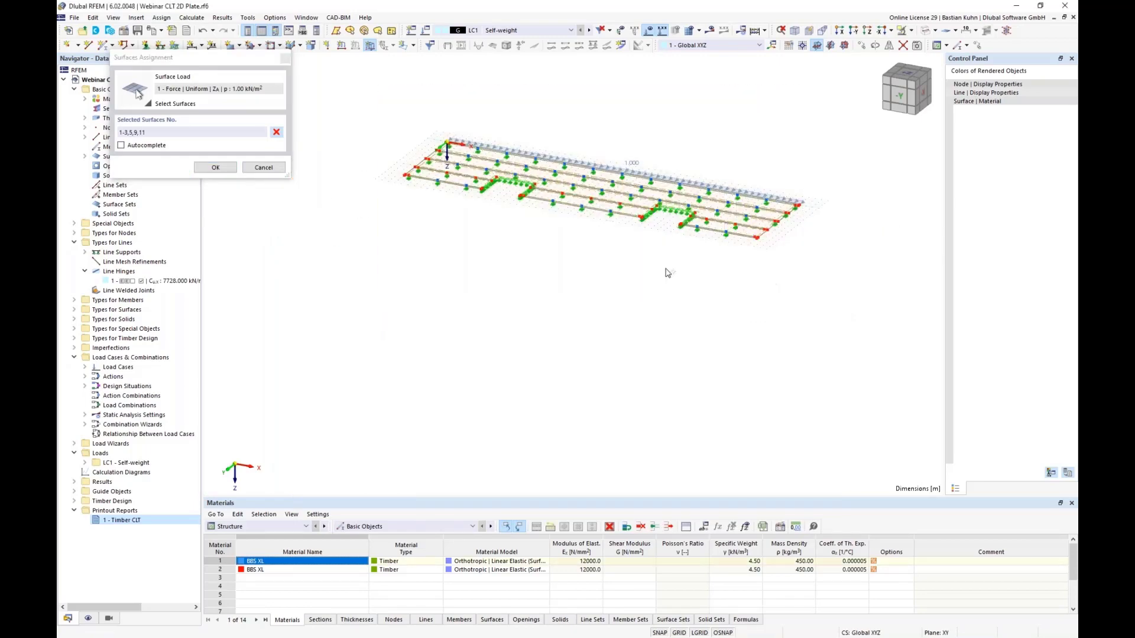
click(215, 167)
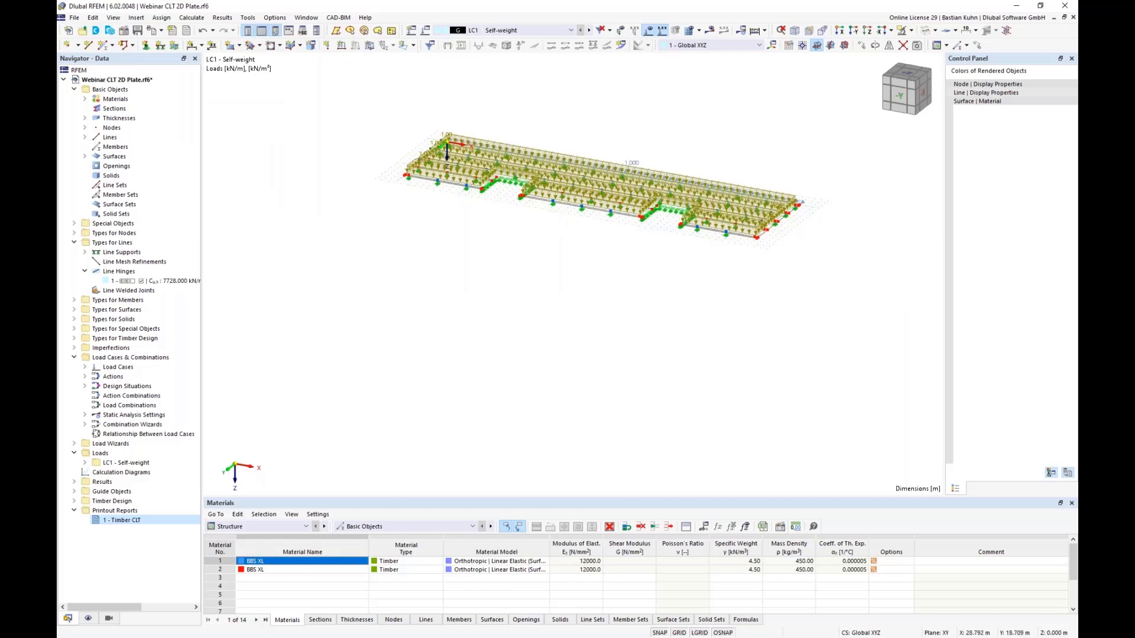
Step: Create load cases LC2 to LC5 with the action category Imposed loads - category A: domestic, residential areas
middle_drag(555, 223, 511, 260)
click(412, 32)
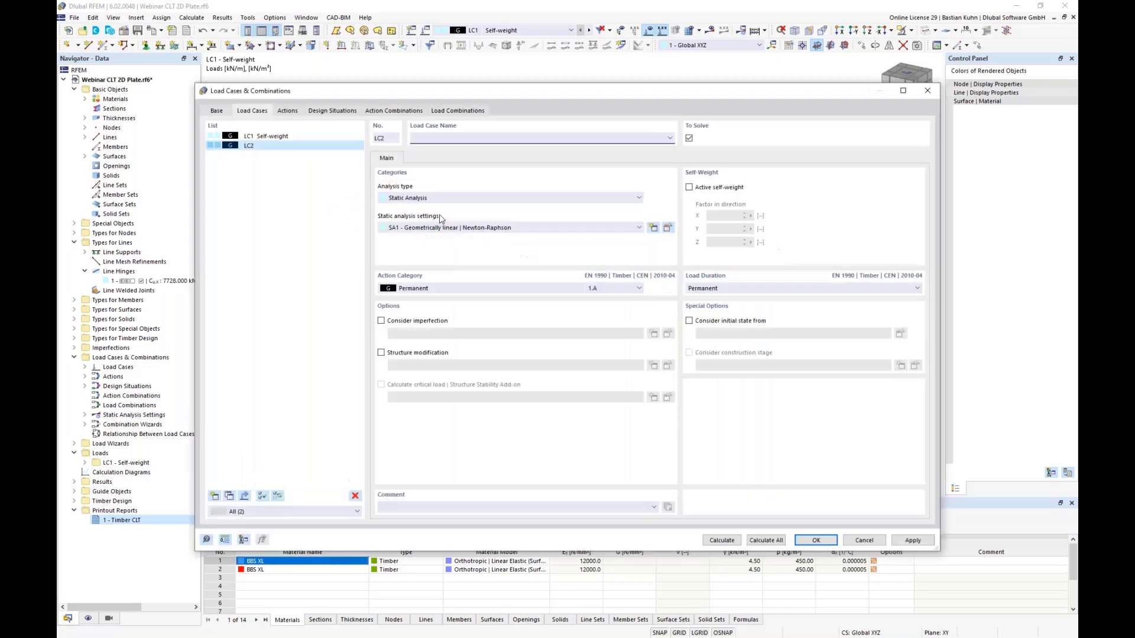
click(420, 288)
click(425, 324)
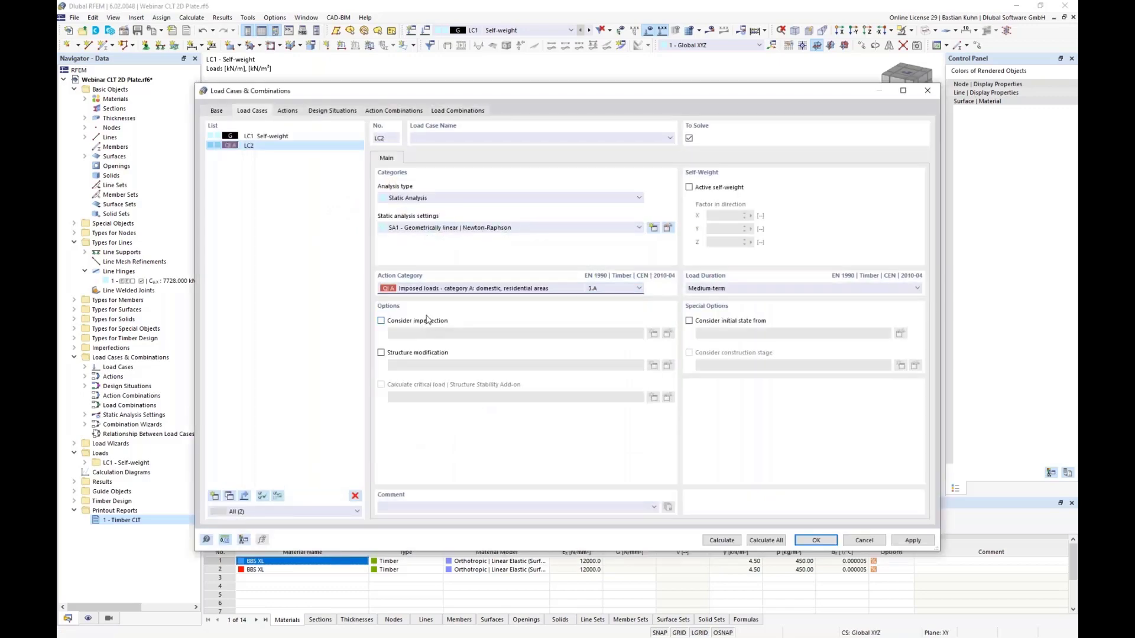
click(215, 497)
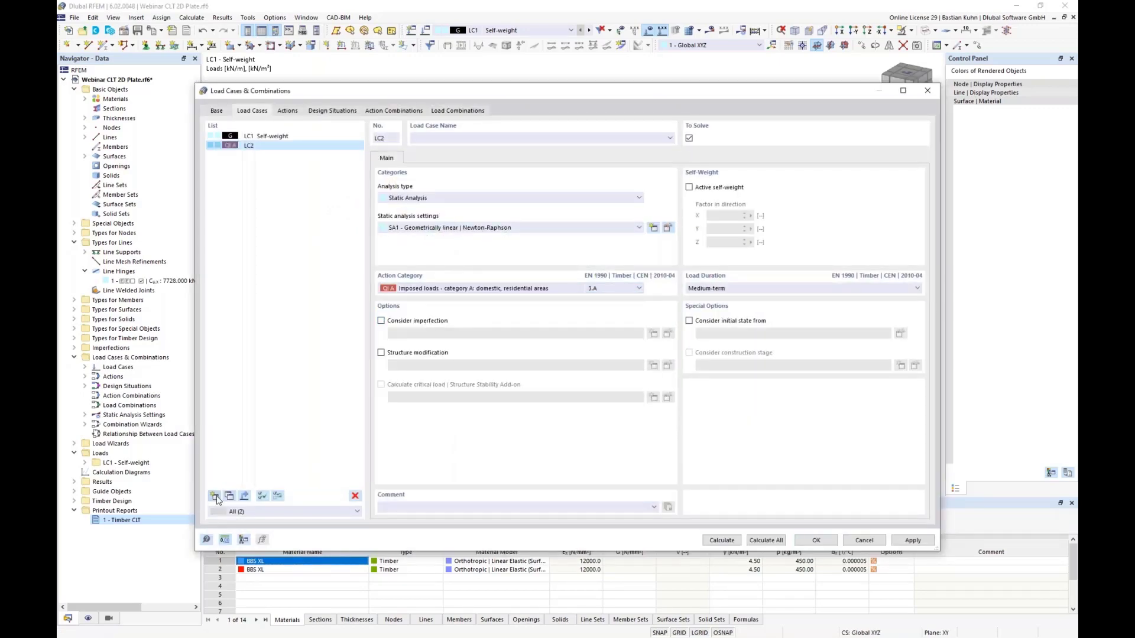
click(215, 497)
click(215, 497)
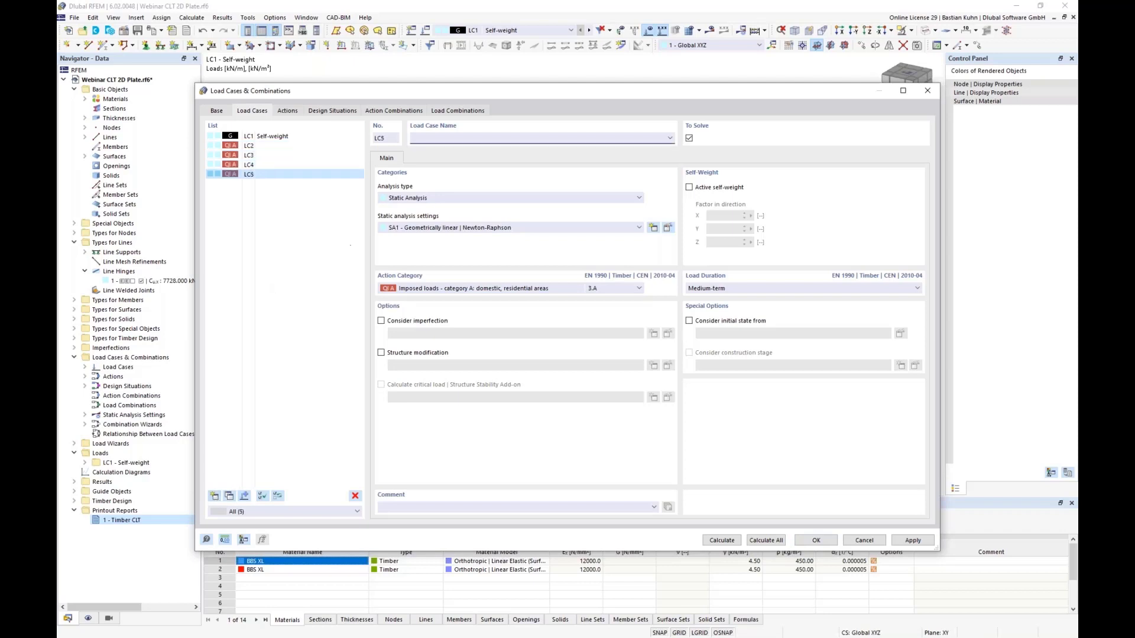
click(814, 540)
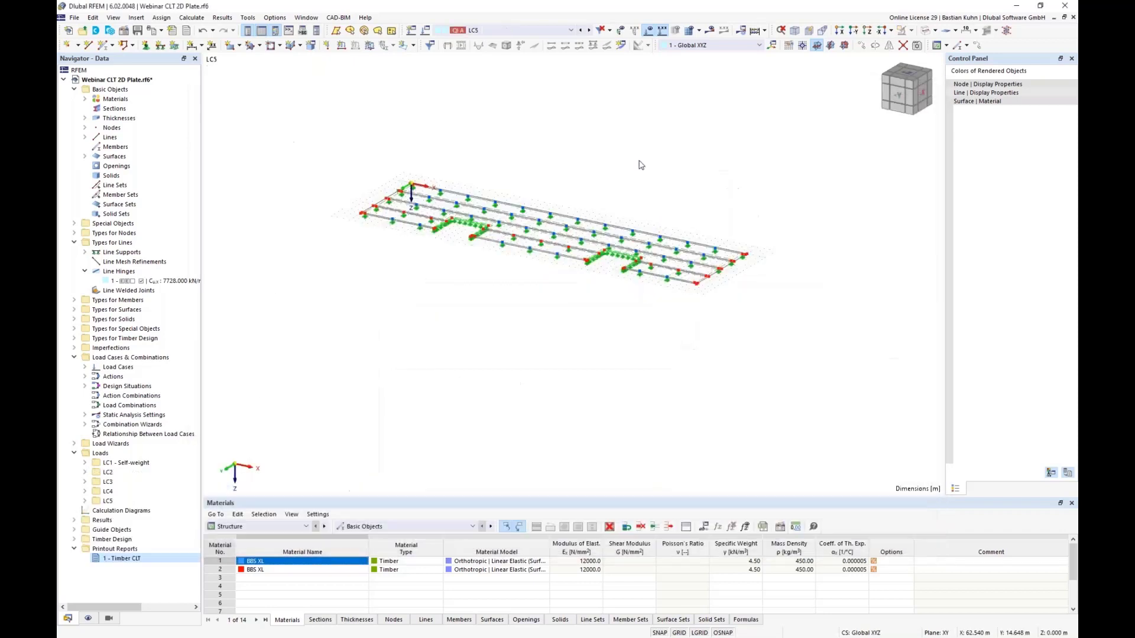
Step: Define a uniform surface load of 1.5 kN/m² on surface 1 in load case LC2
click(565, 30)
click(558, 48)
click(370, 46)
drag(483, 212, 549, 237)
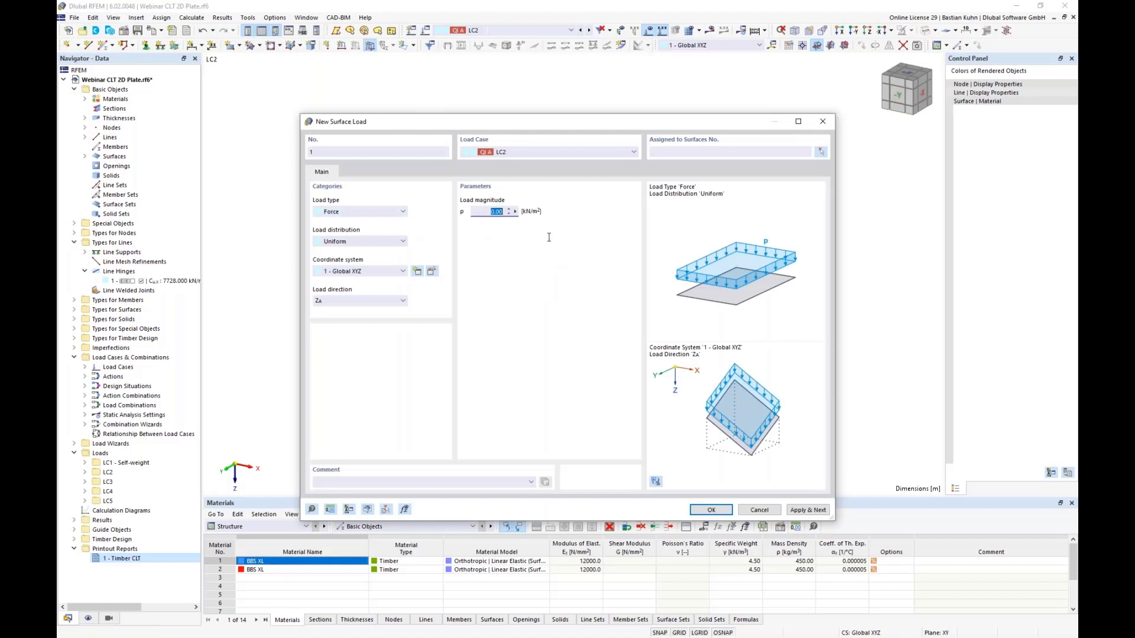
text(1,5)
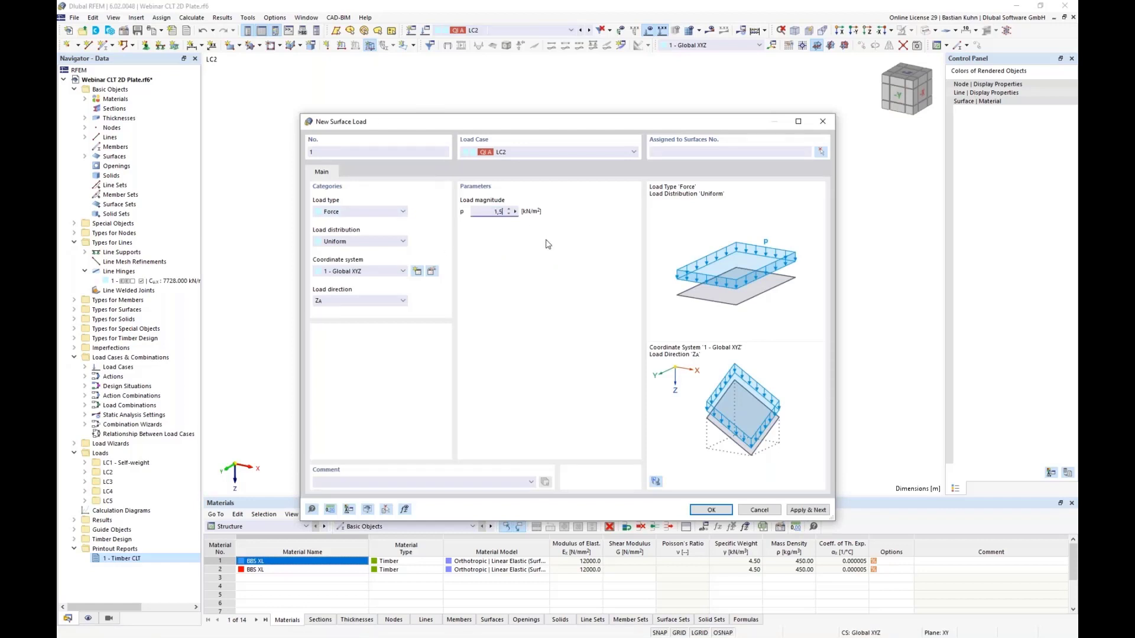
click(823, 153)
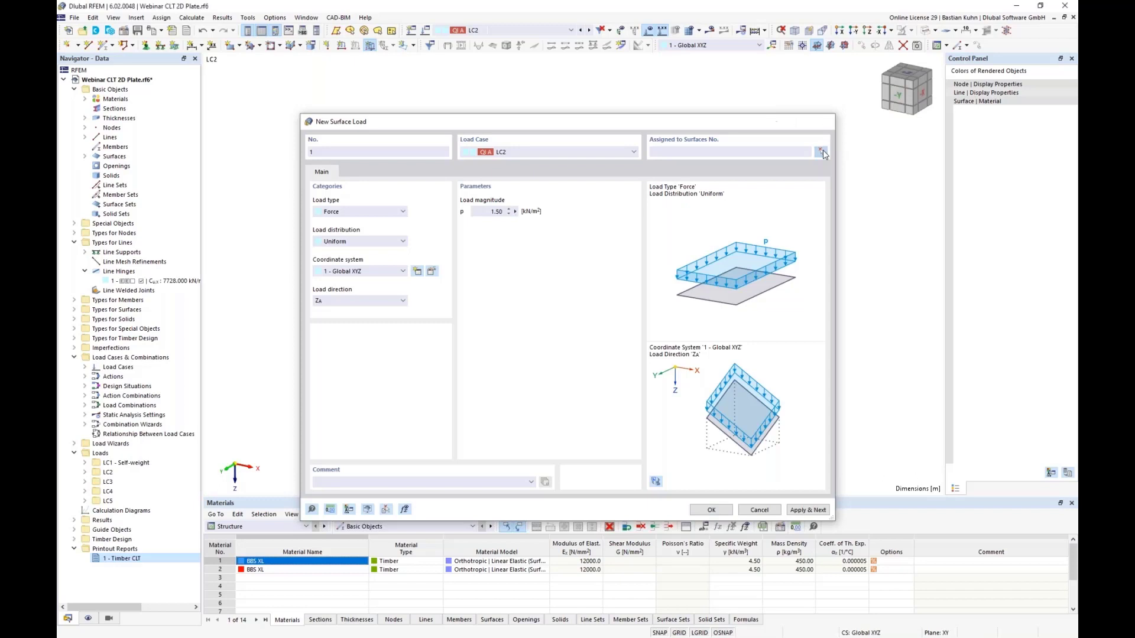
click(666, 245)
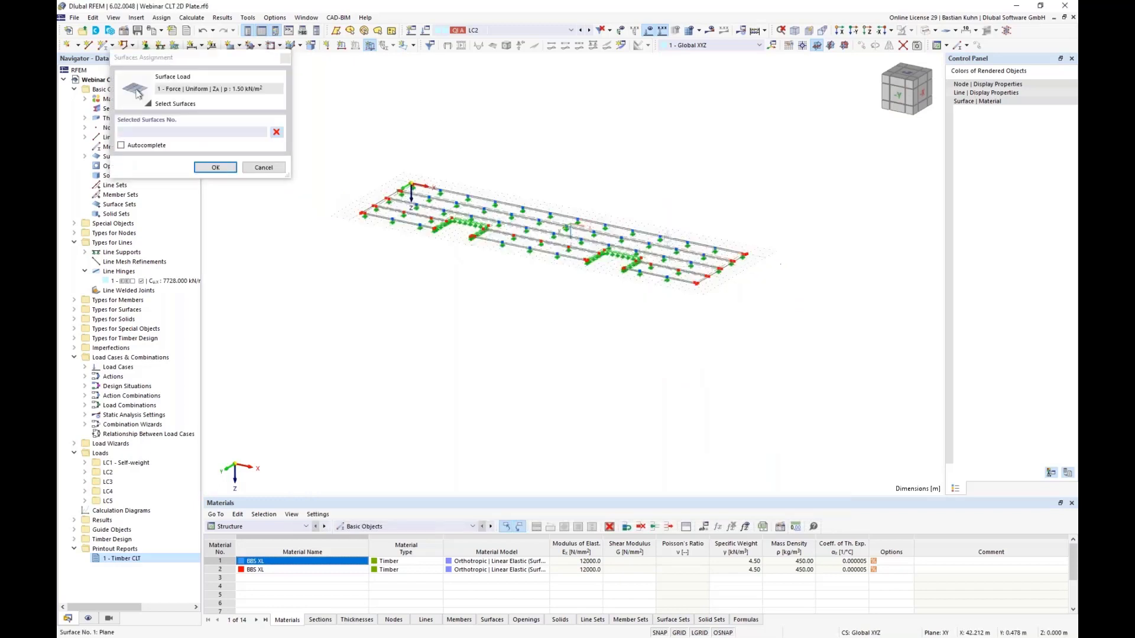
click(215, 167)
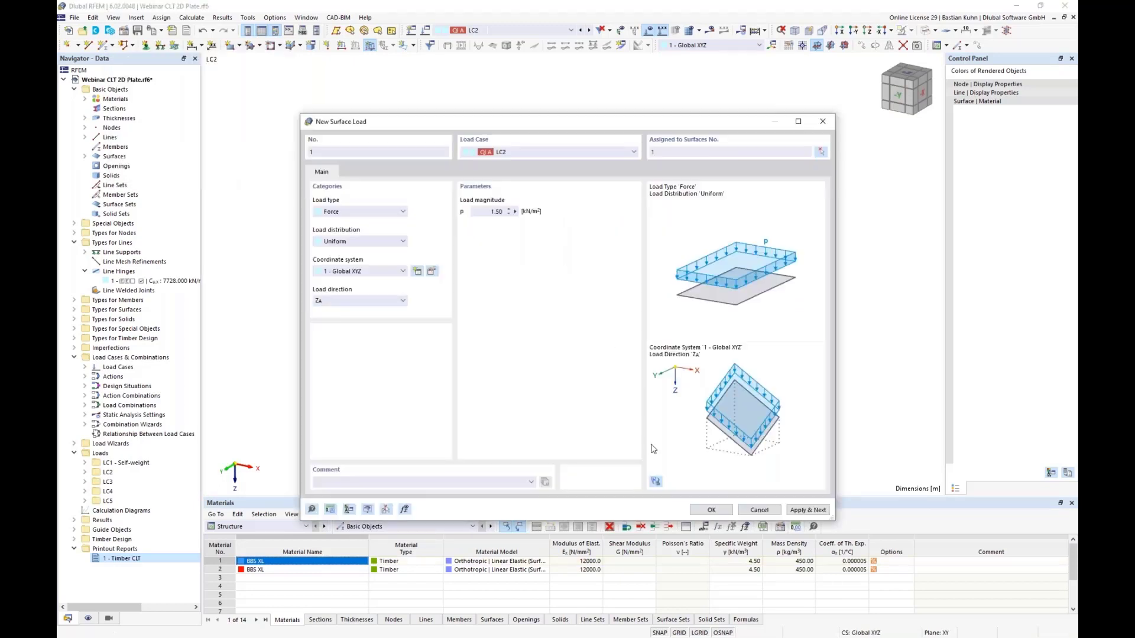
Step: Add the 1.5 kN/m² surface load to surface 2 in load case LC3
click(634, 152)
click(620, 177)
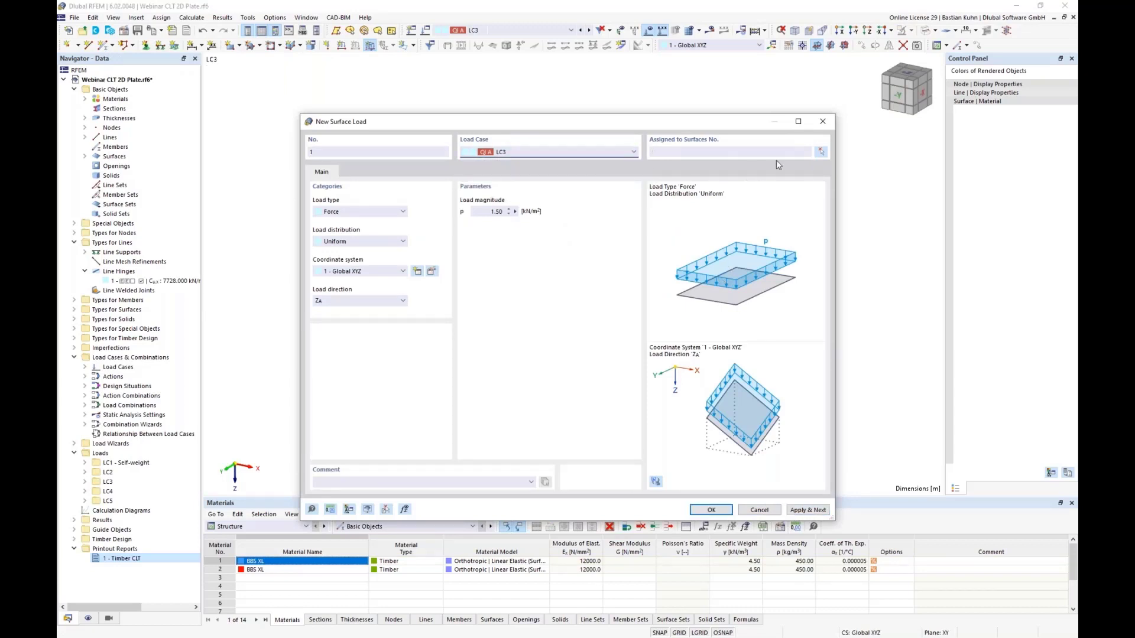
click(821, 152)
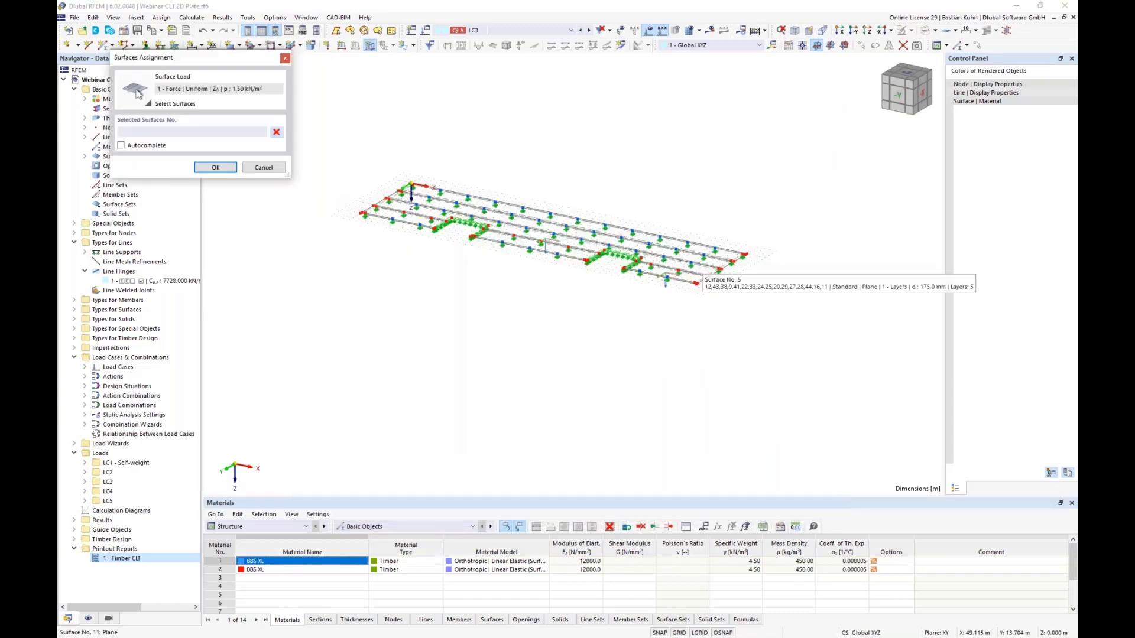
click(558, 237)
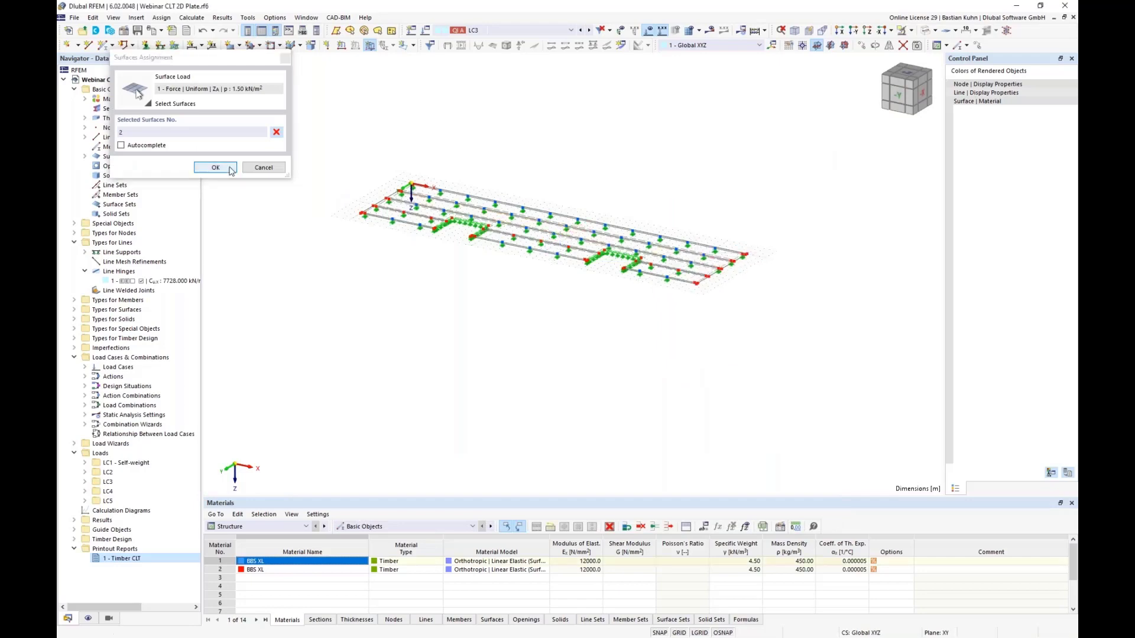
click(215, 167)
click(794, 511)
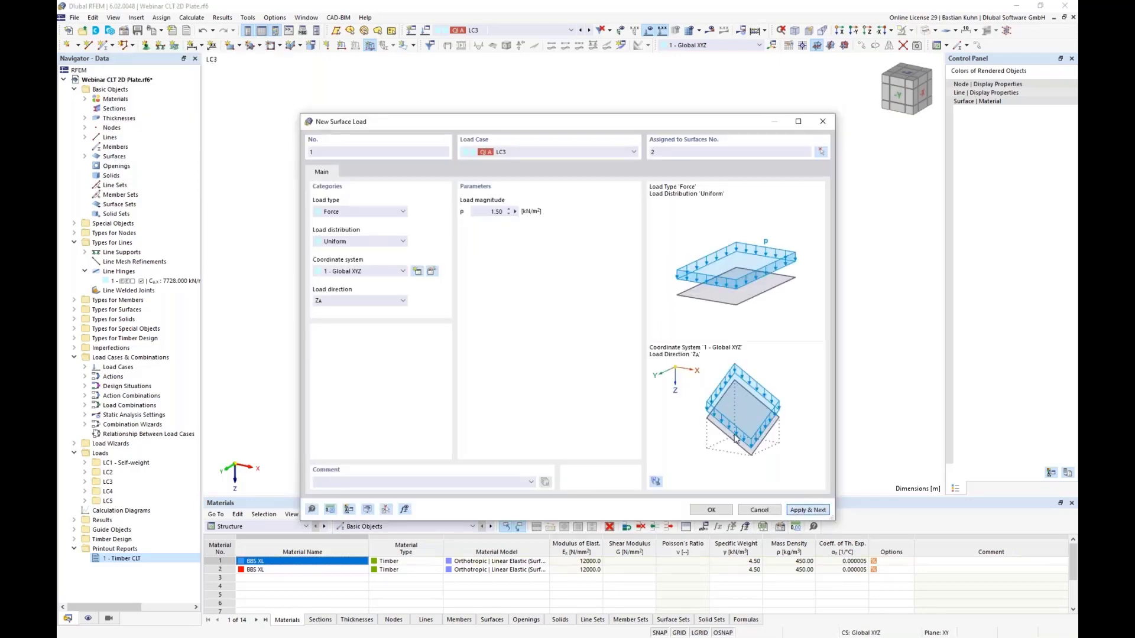
Step: Add the 1.5 kN/m² surface load to surface 5 in load case LC4
click(587, 154)
click(615, 187)
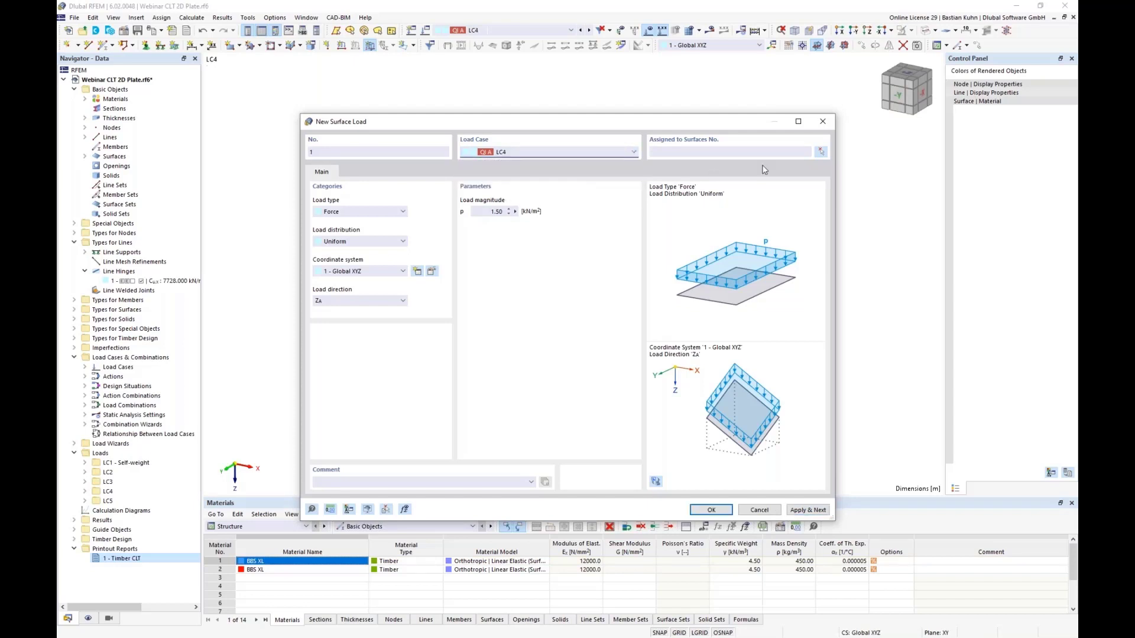
click(821, 152)
click(657, 267)
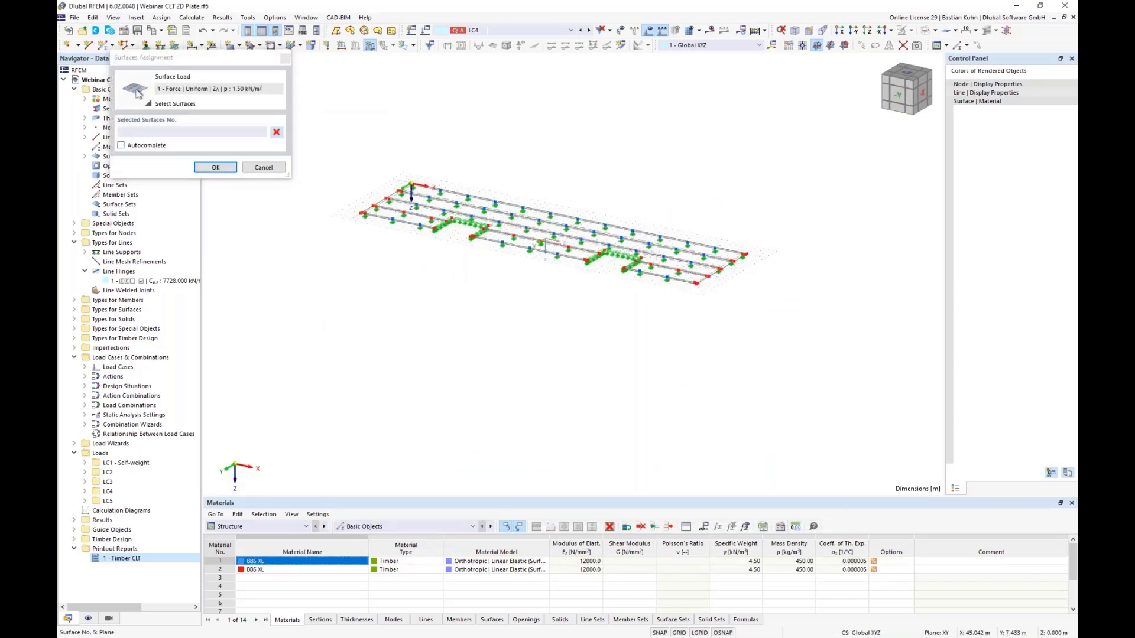
click(216, 167)
click(792, 513)
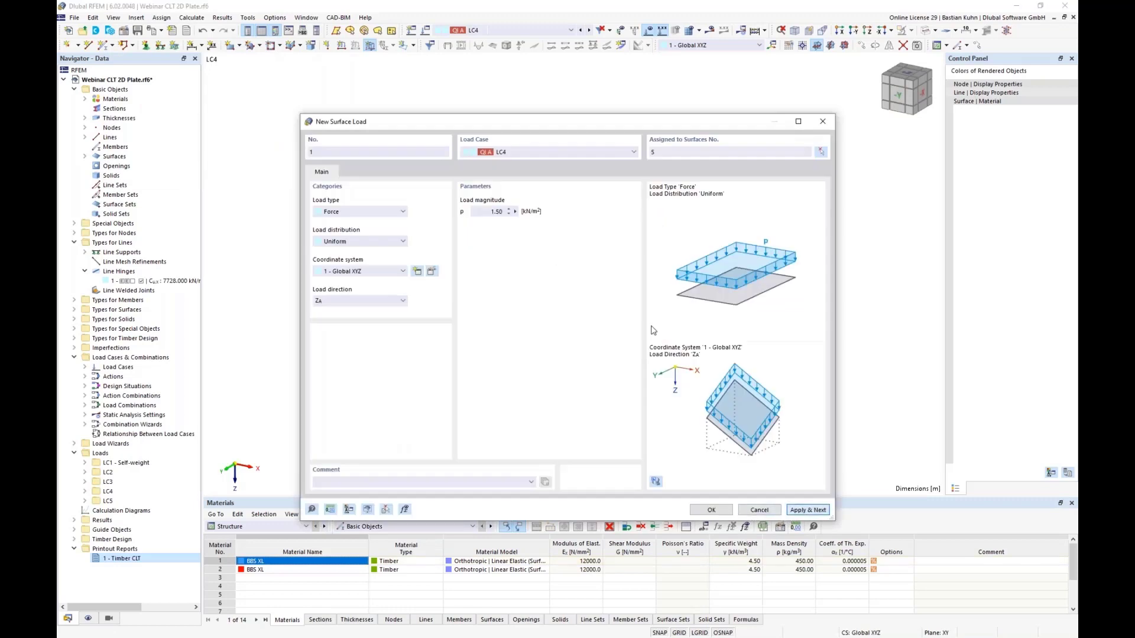
Step: Add the 1.5 kN/m² surface load to the front surfaces 3, 9 and 11 in load case LC5
click(585, 152)
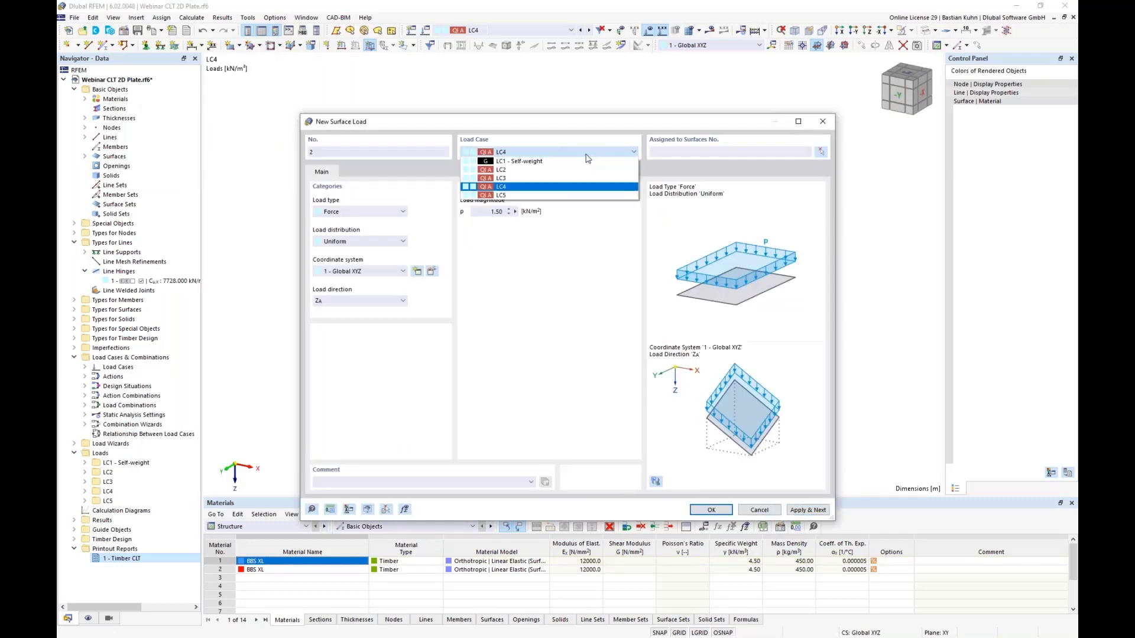
click(579, 195)
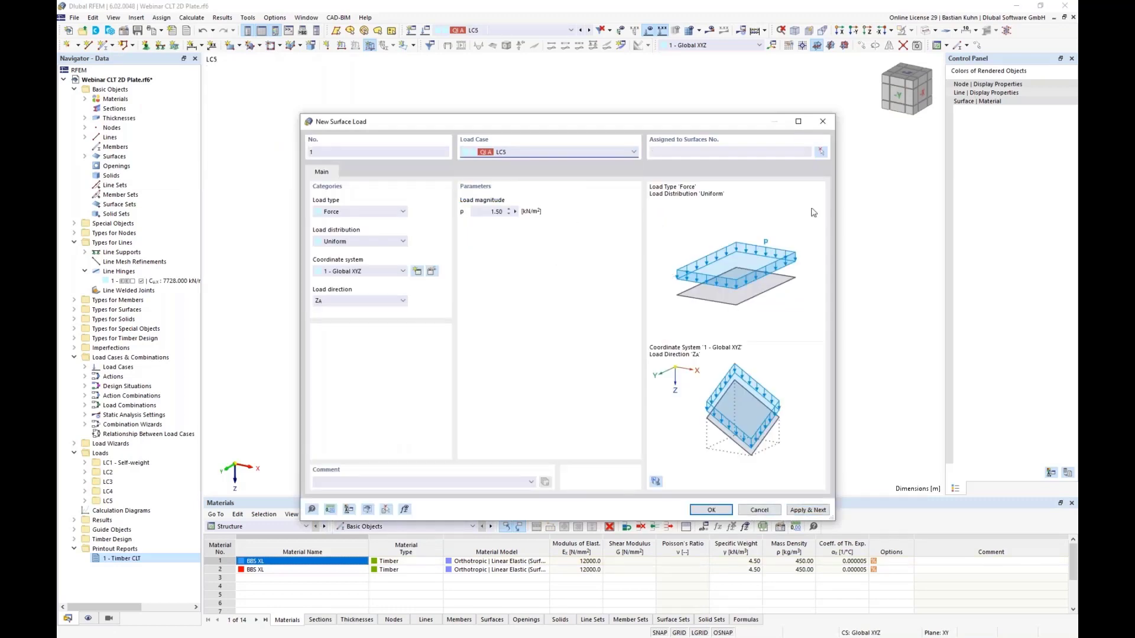
click(821, 153)
click(390, 216)
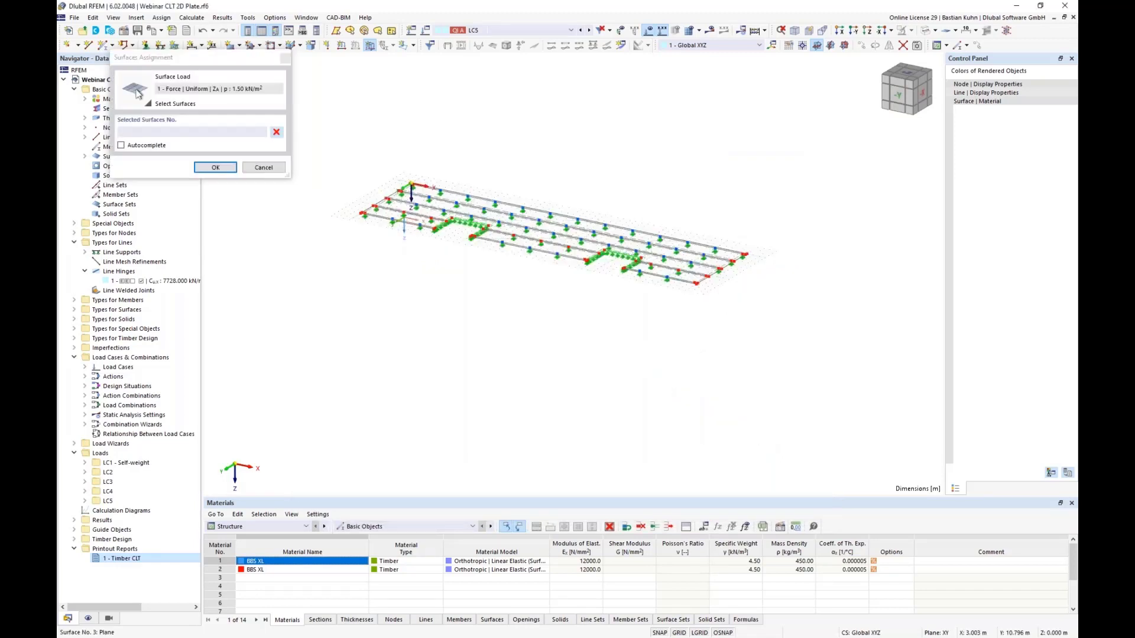
click(533, 253)
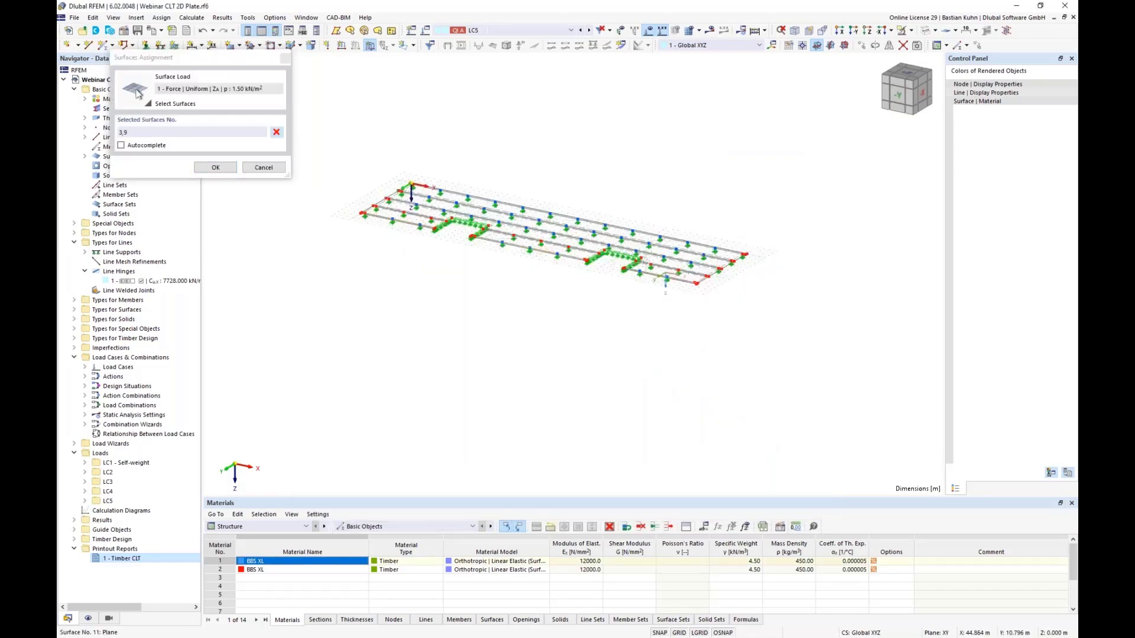
click(216, 168)
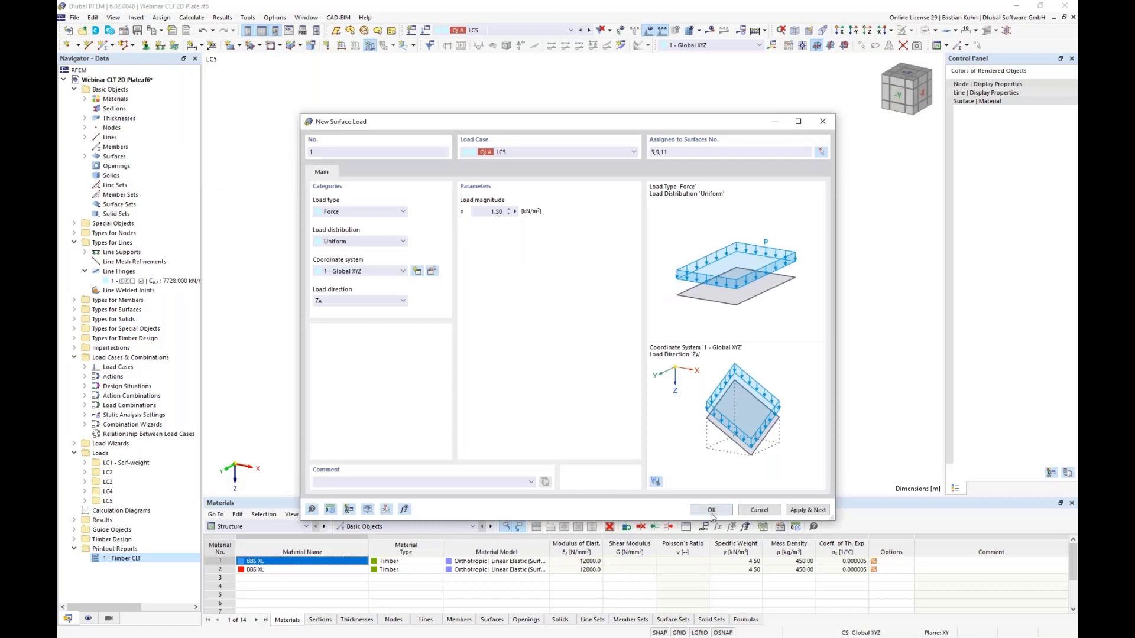
click(692, 507)
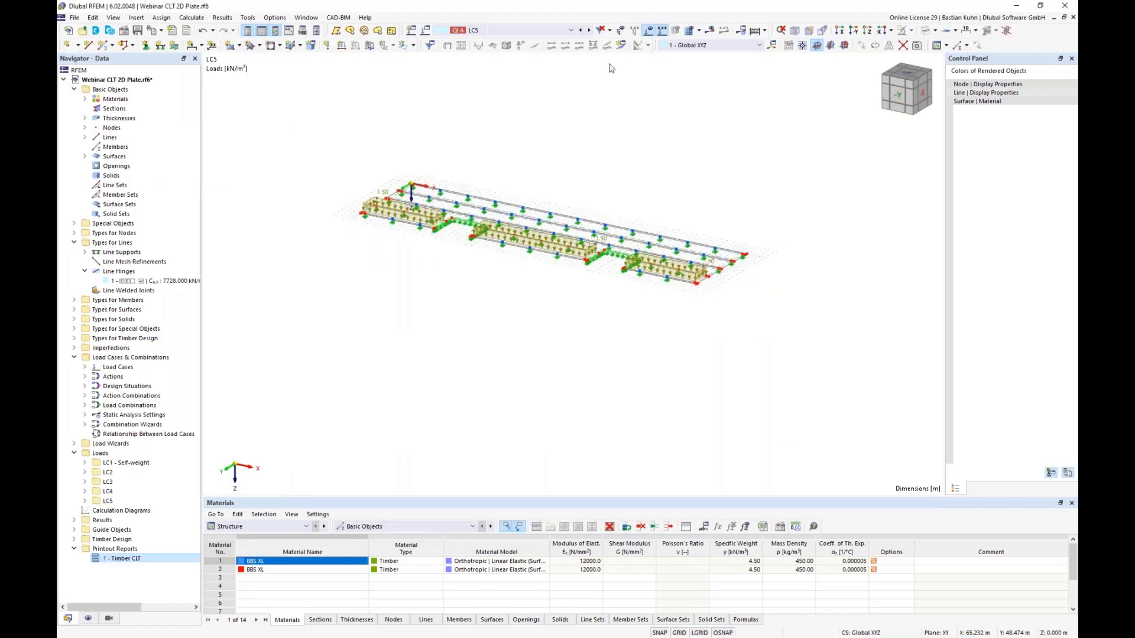
Step: Step back through the load cases from LC5 to LC2 to view their loads on the plate
click(582, 31)
click(582, 31)
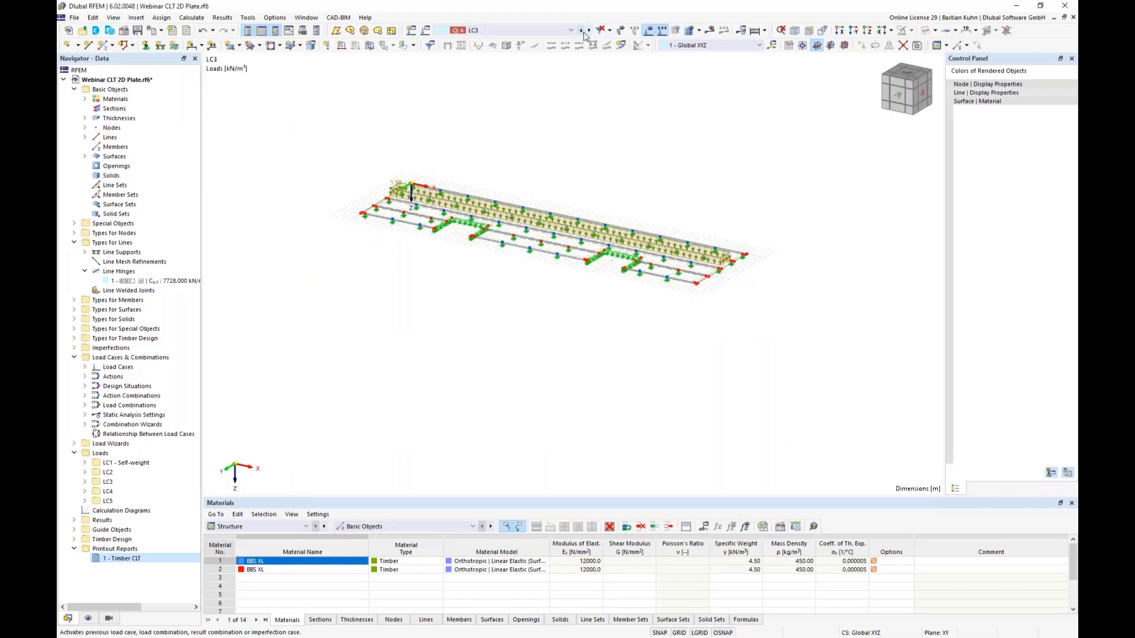
click(583, 33)
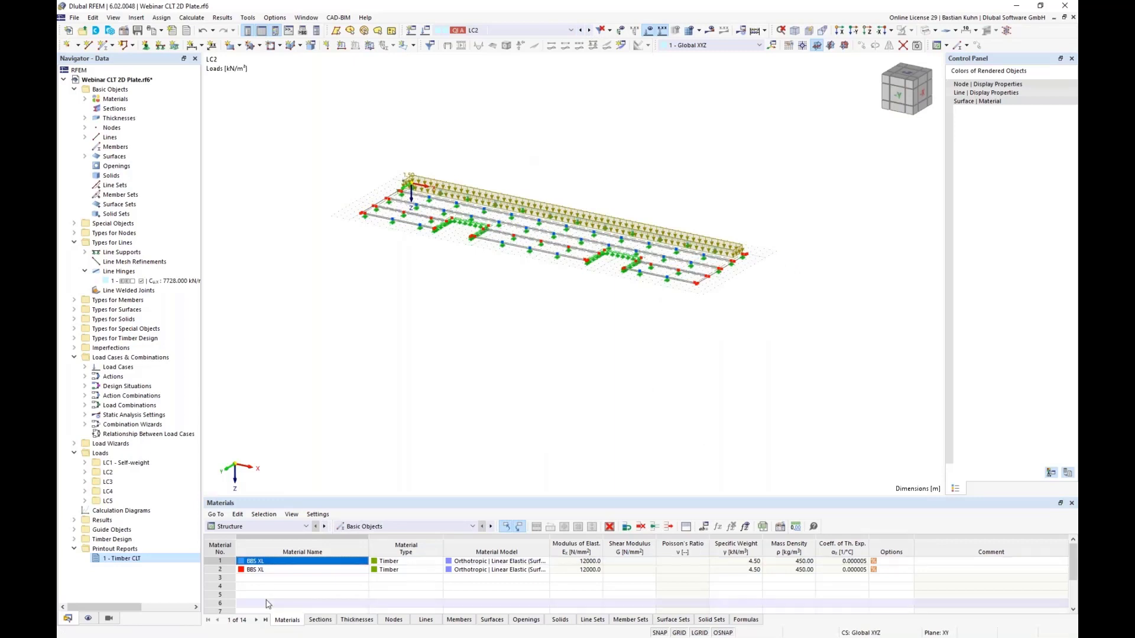
Step: Delete the SLS - Characteristic design situation from the load cases and combinations
right_click(144, 358)
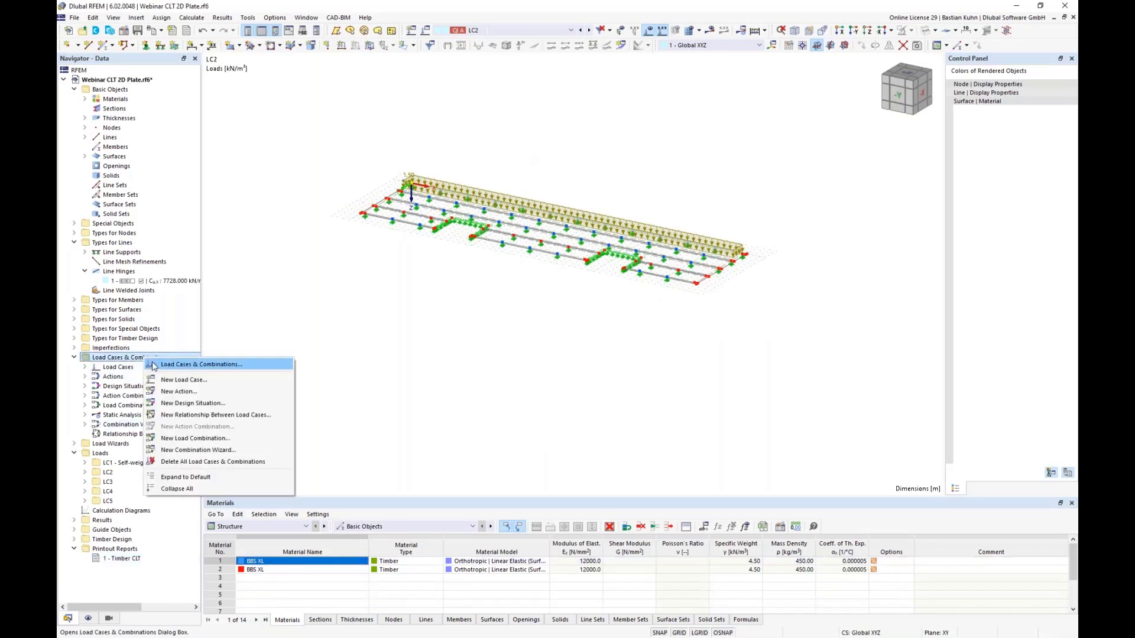
click(177, 365)
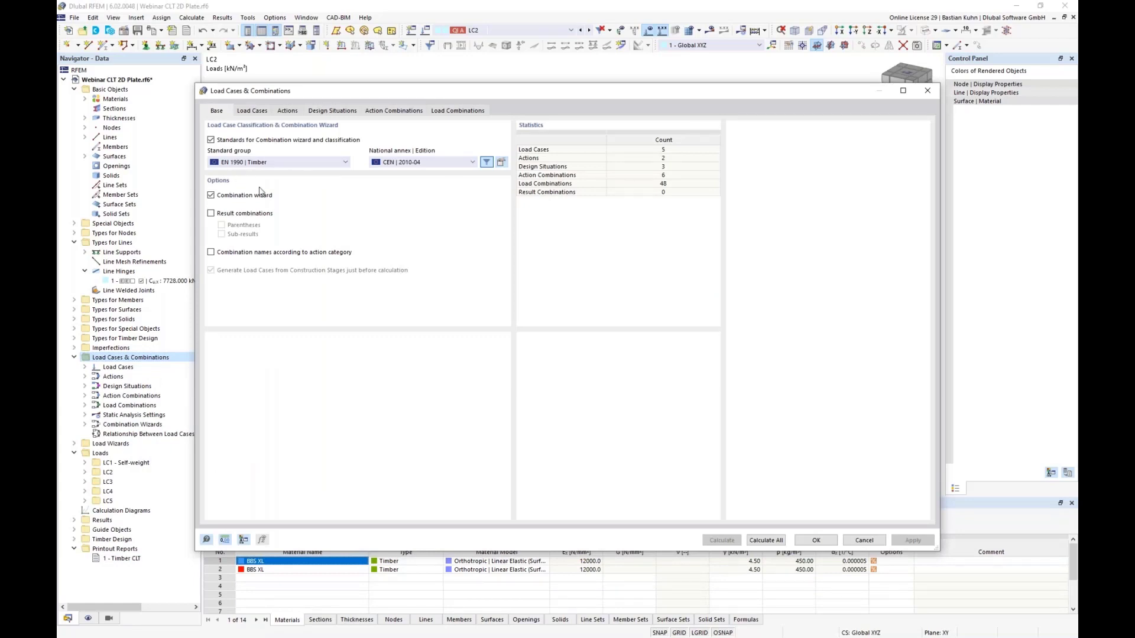
click(329, 112)
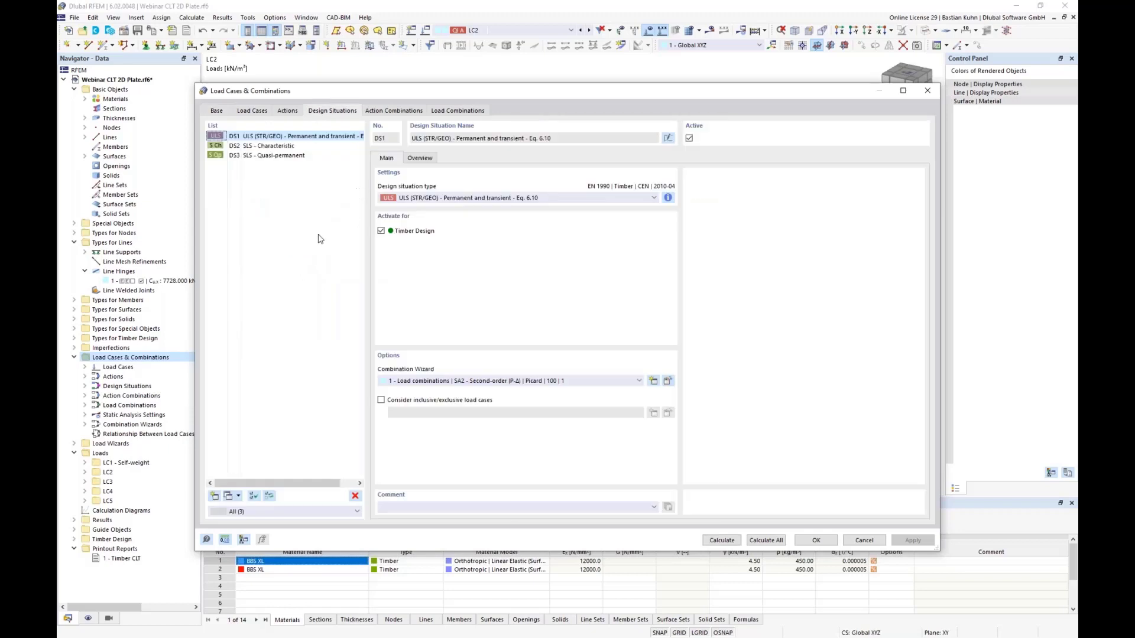
click(272, 146)
click(354, 495)
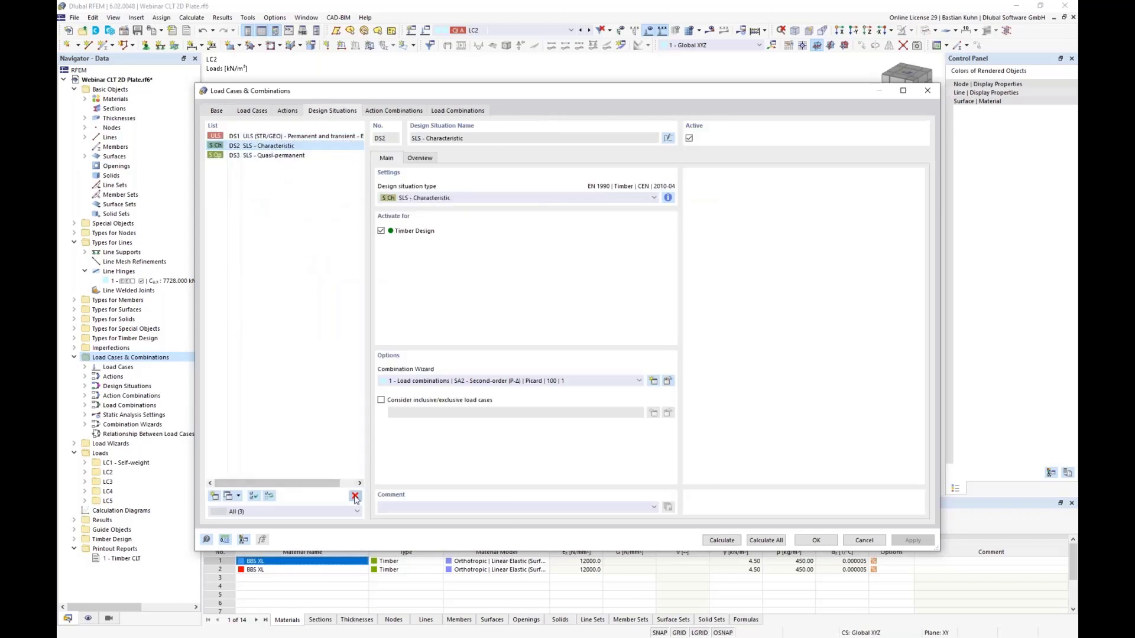
click(564, 363)
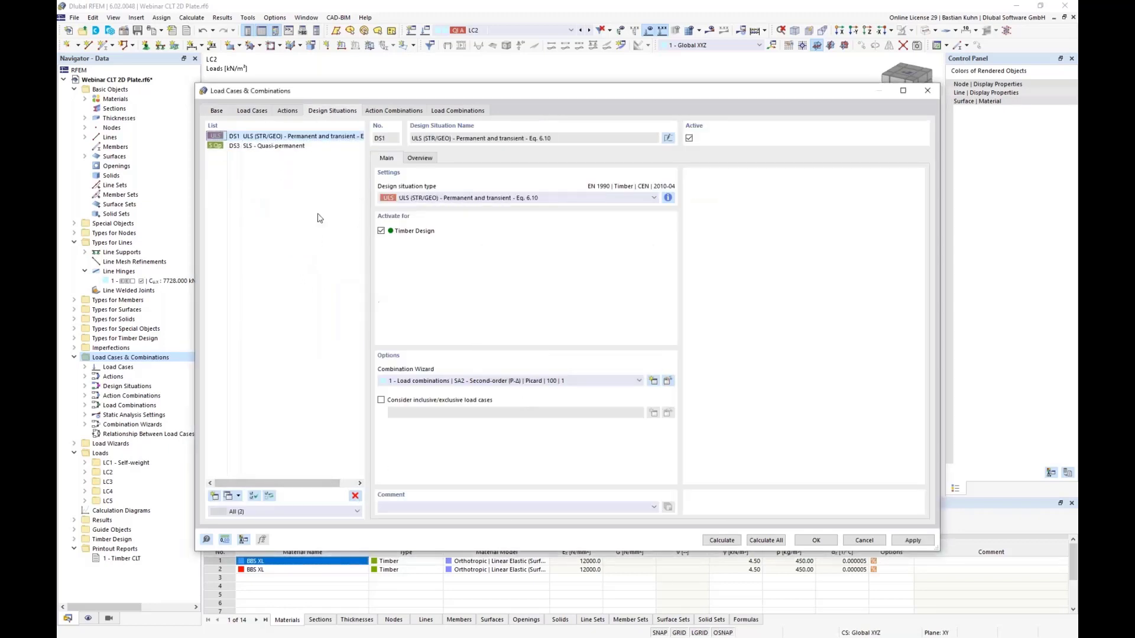
Step: Assign combination wizard 2 with SA1 geometrically linear, Newton-Raphson analysis to design situations DS1 and DS3
shift+click(280, 147)
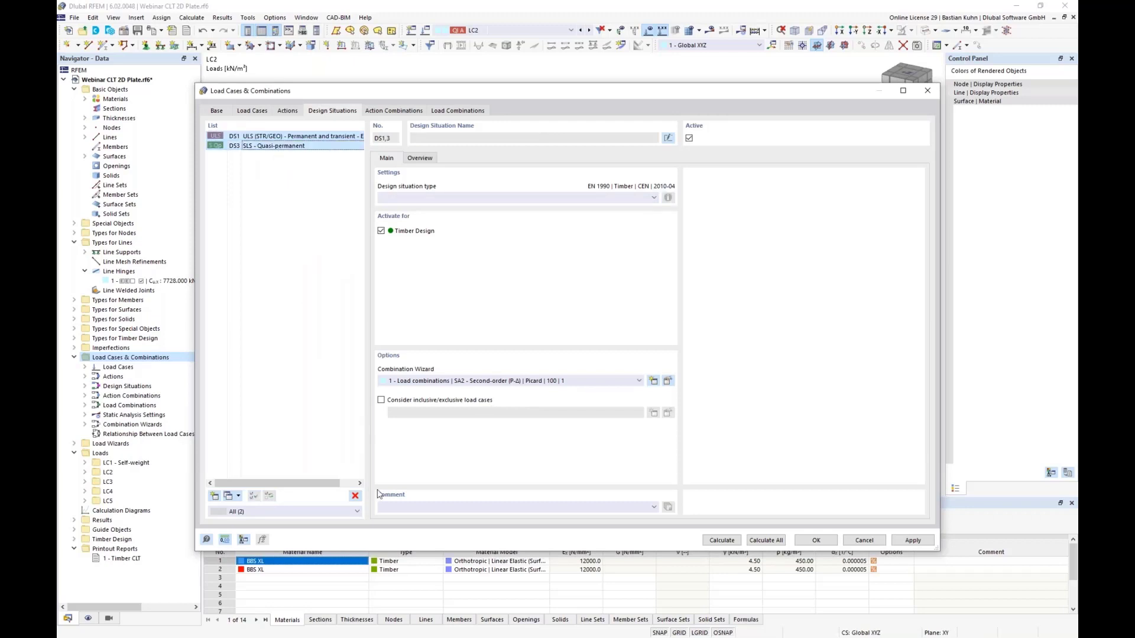
click(549, 381)
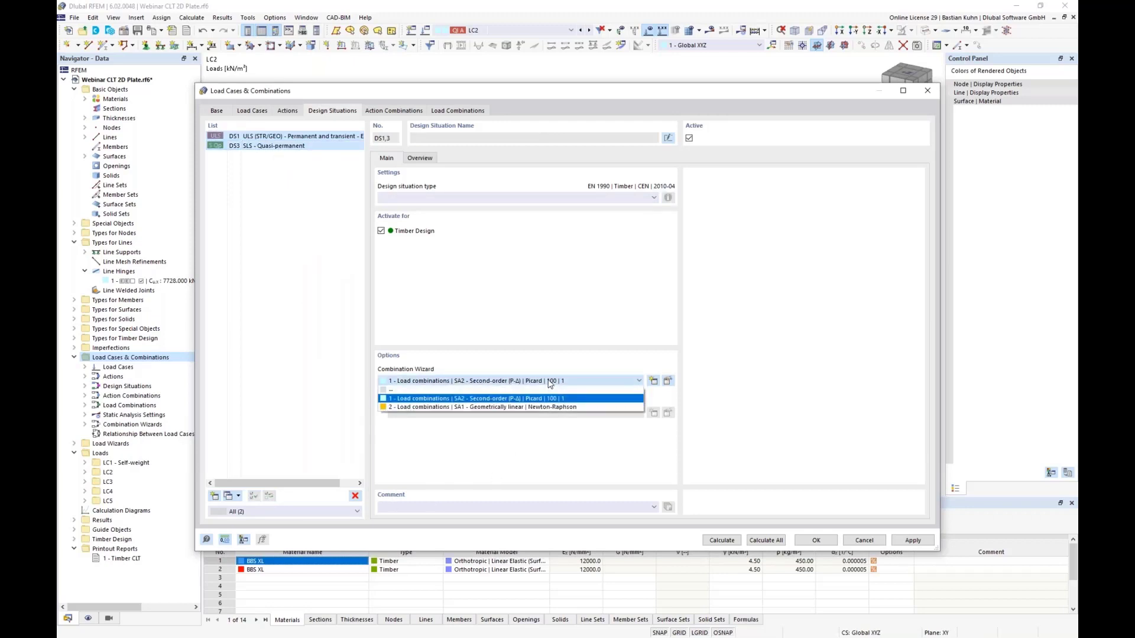
click(547, 408)
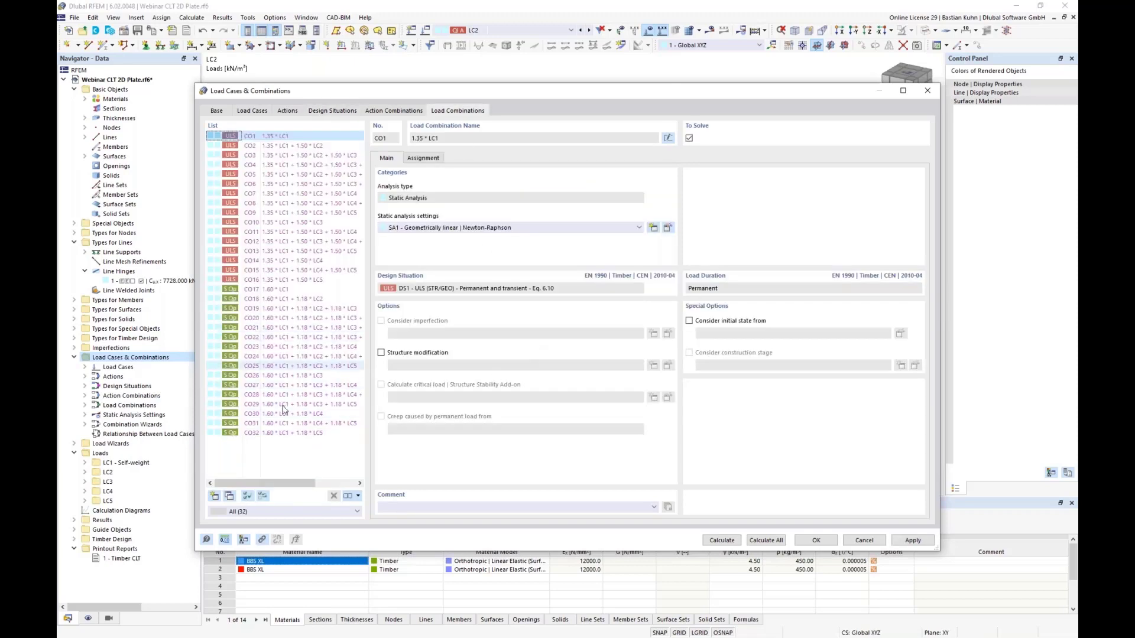
click(810, 541)
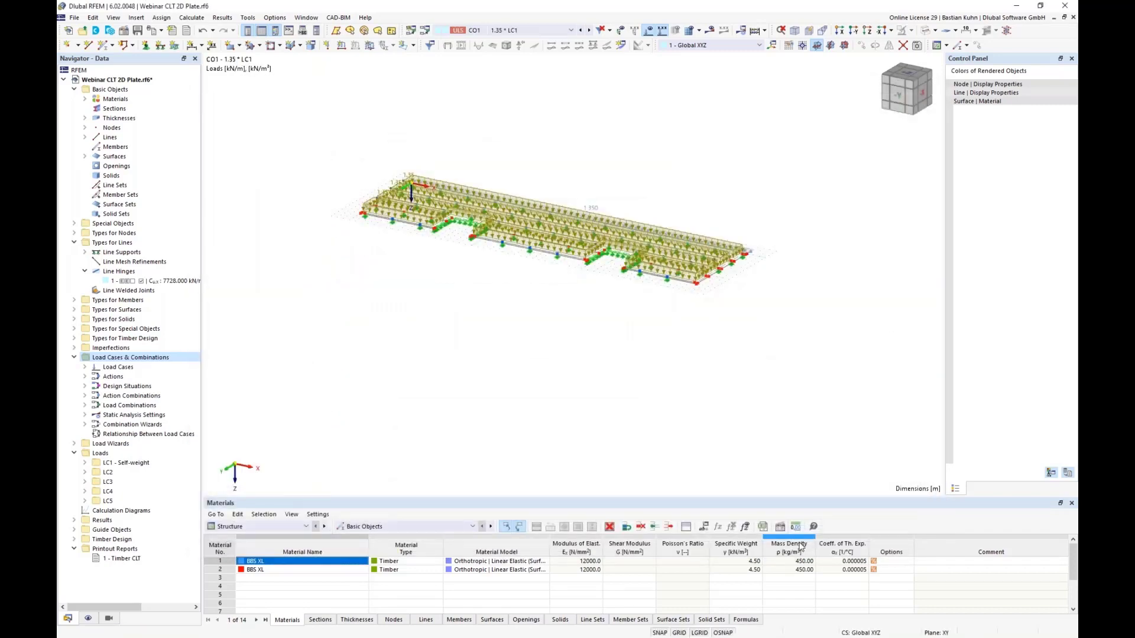
Step: Display the Timber Design input data in the table
click(259, 526)
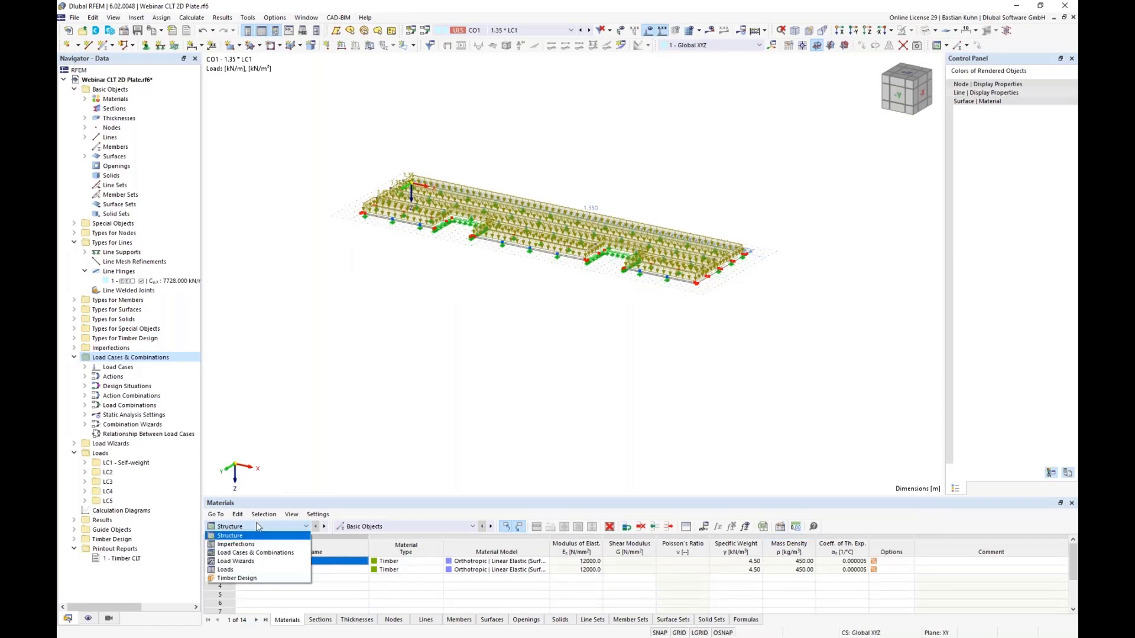
click(258, 578)
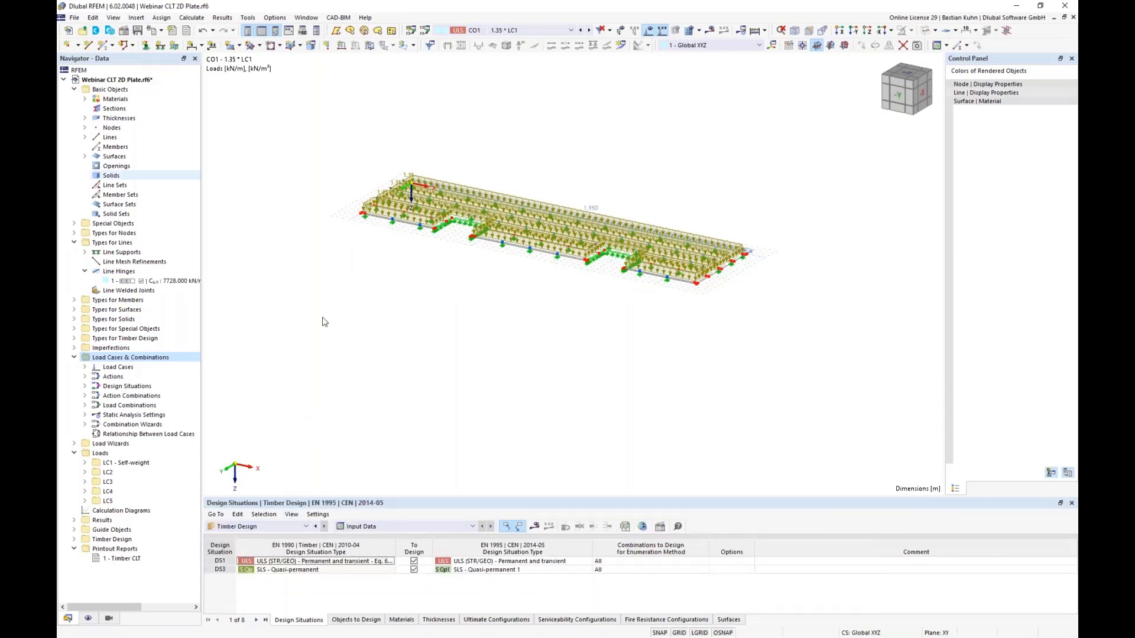
Step: Select the whole plate model, hide its loads and open all selected surfaces together for editing
mouse_move(498, 276)
middle_down()
mouse_move(455, 266)
mouse_move(495, 279)
middle_up()
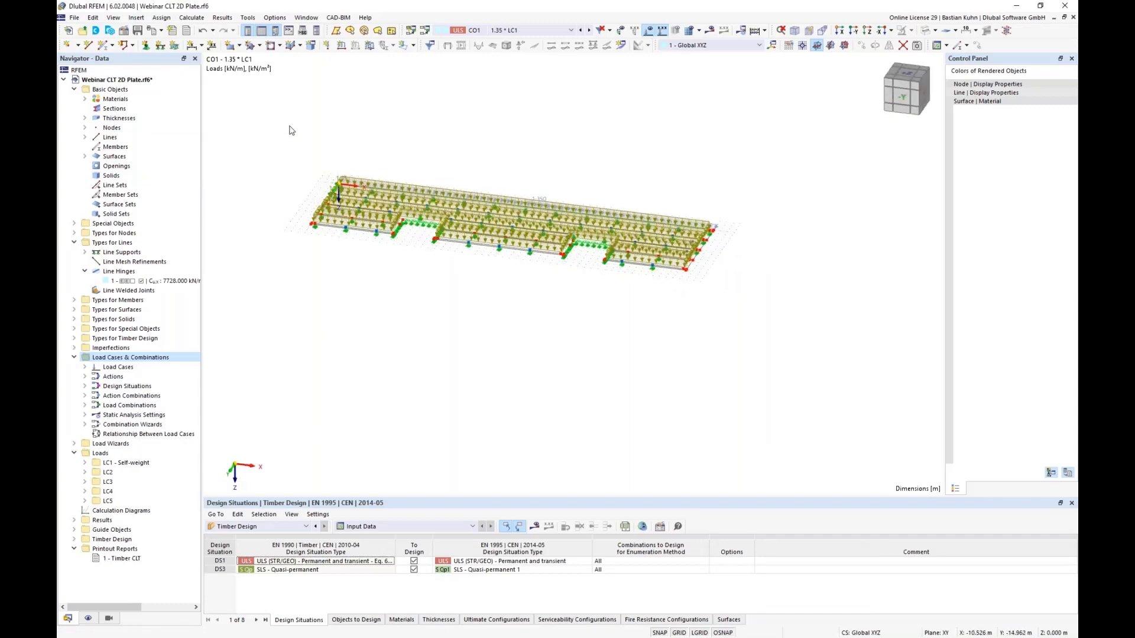
drag(289, 125, 760, 307)
scroll(711, 254, up, 5)
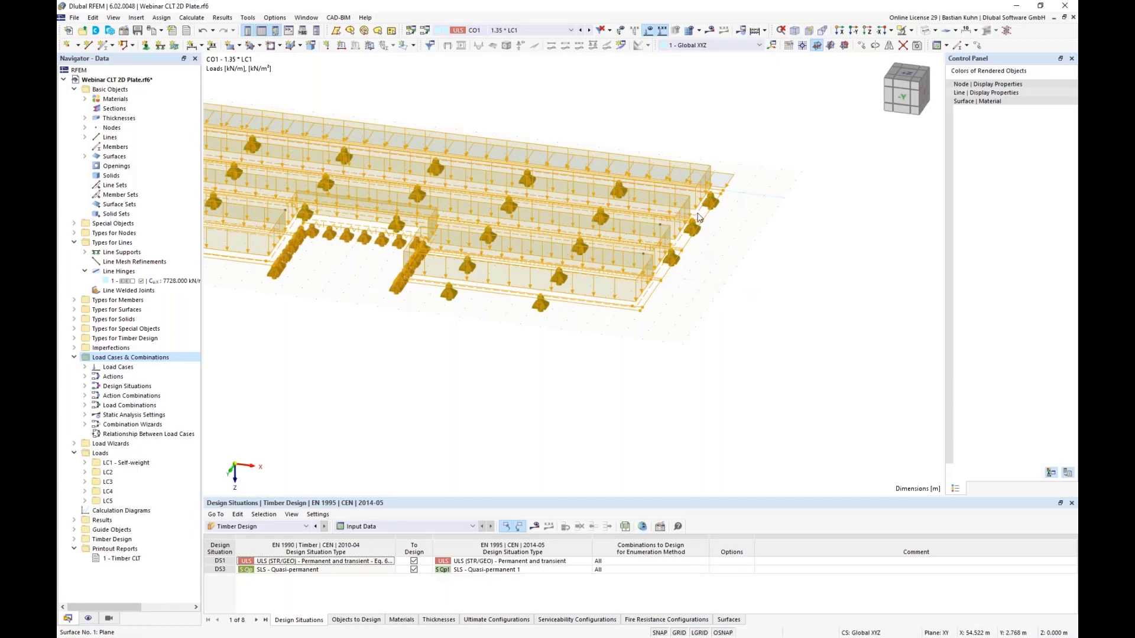
right_click(699, 218)
click(650, 31)
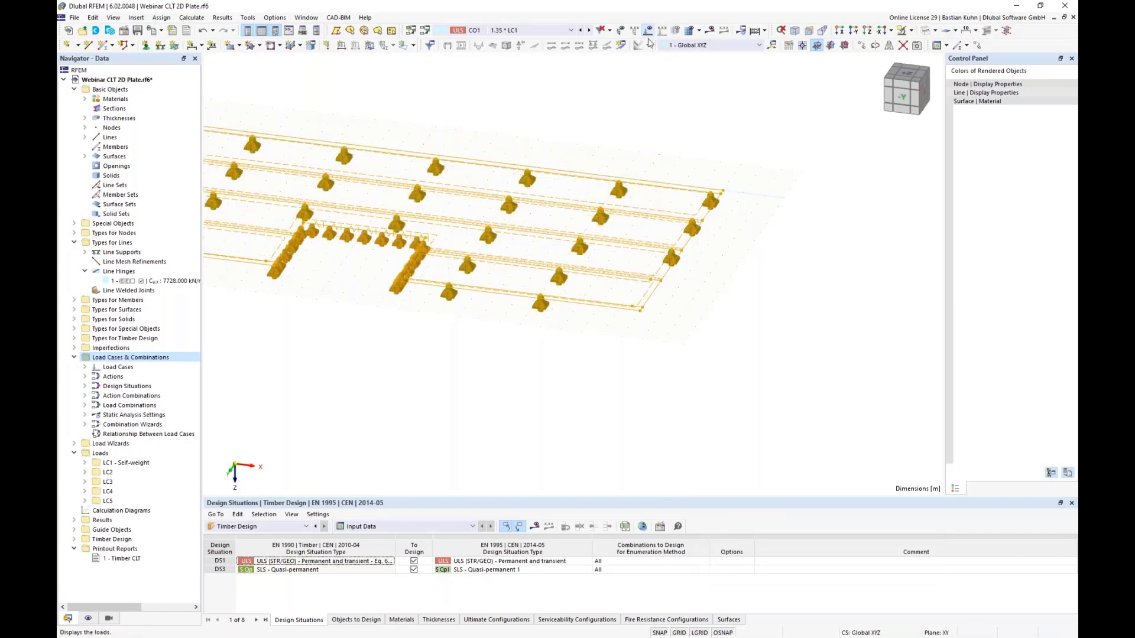
right_click(648, 211)
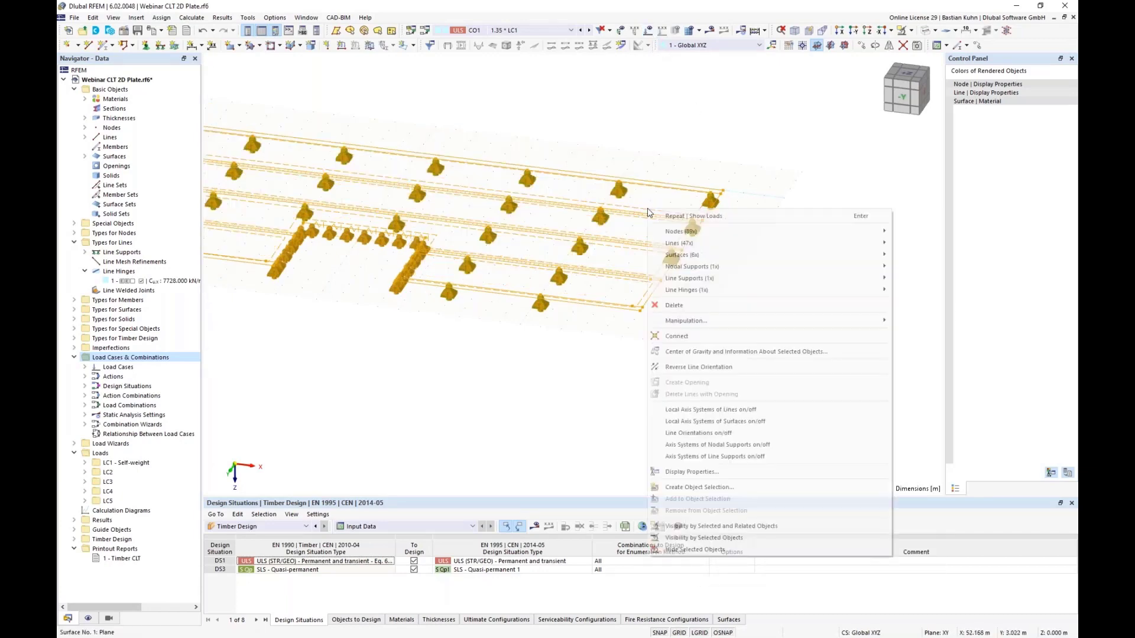
mouse_move(674, 236)
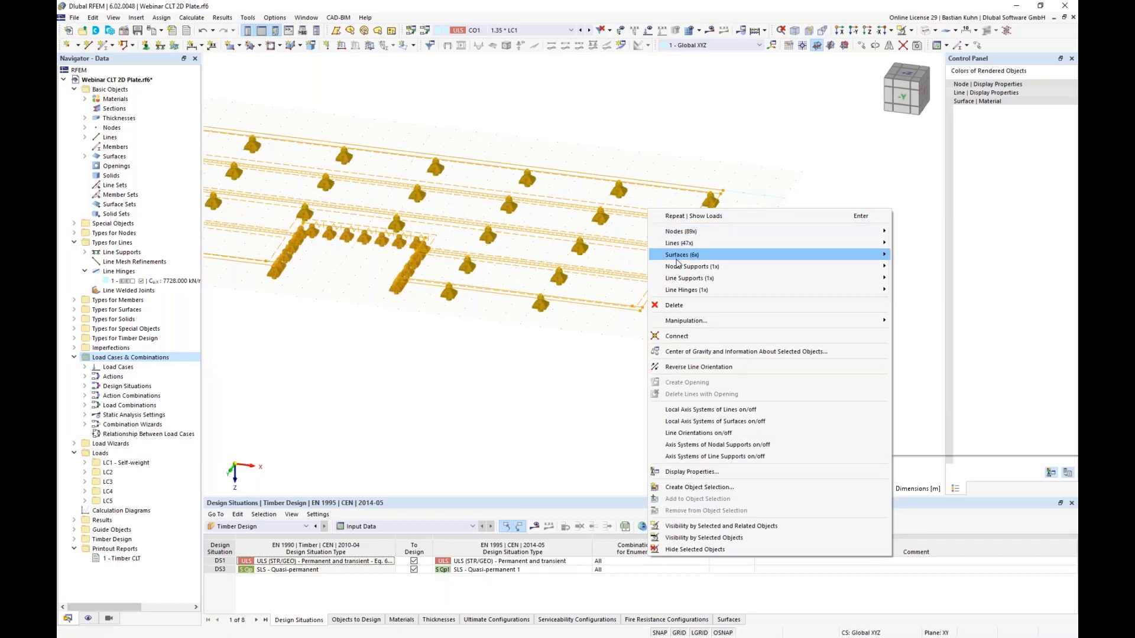
mouse_move(677, 259)
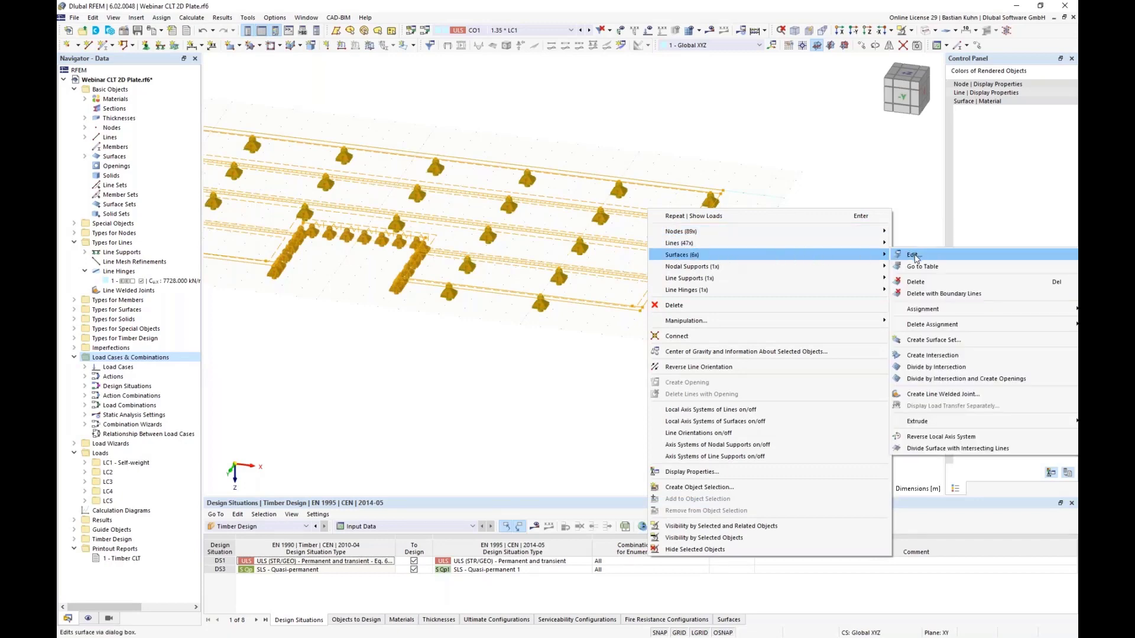
click(913, 256)
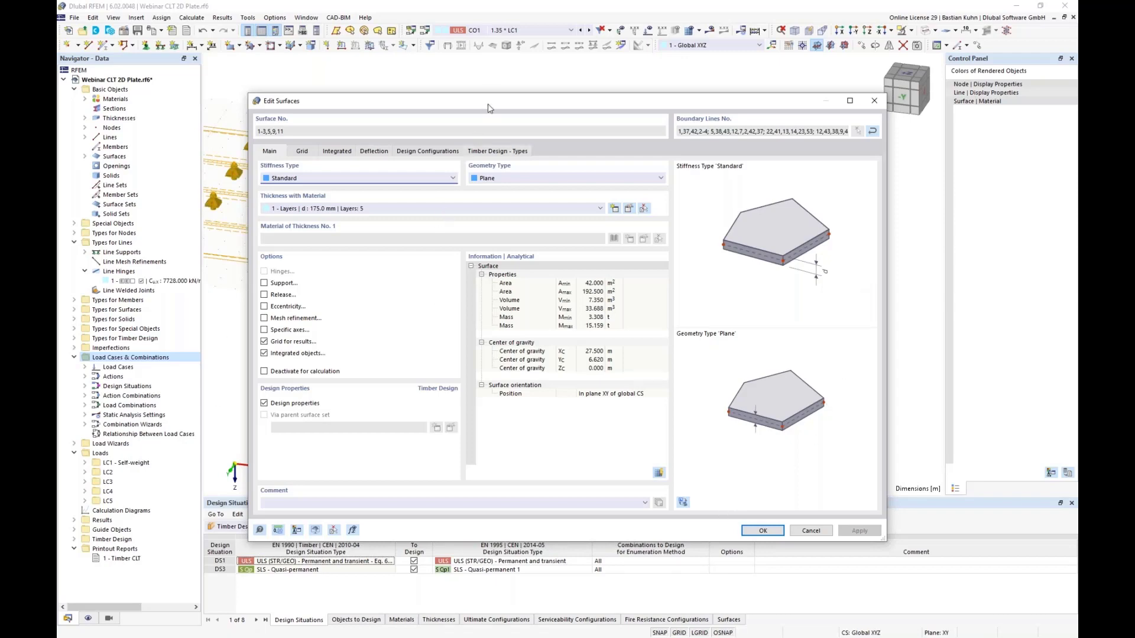
drag(574, 102, 788, 59)
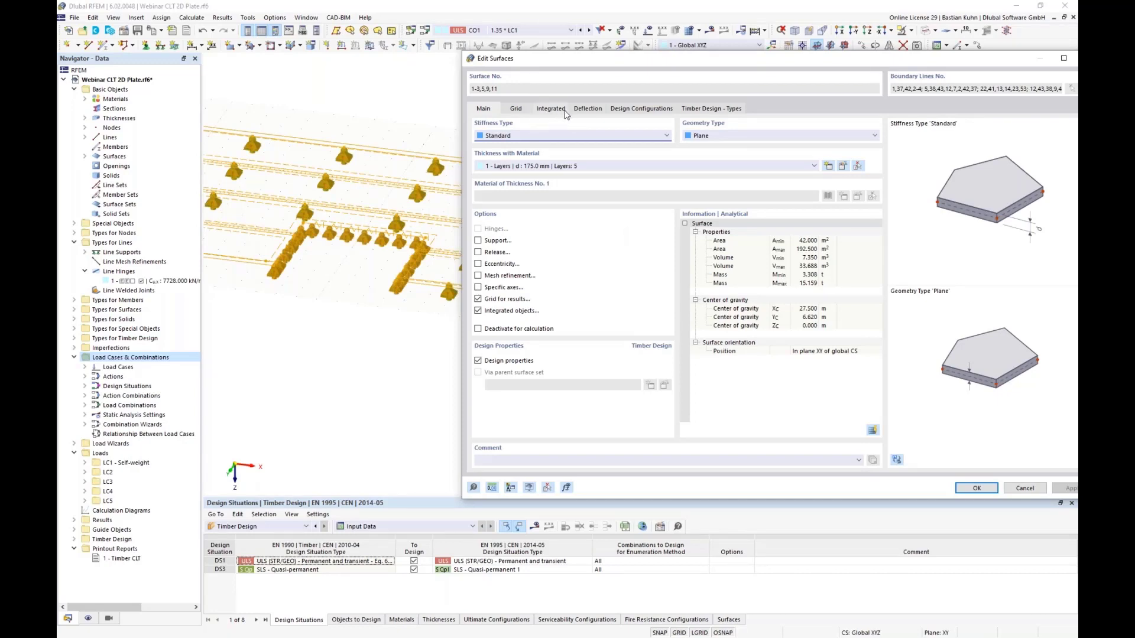
Step: Define the deflection reference length of the surfaces manually as 5 m
click(582, 111)
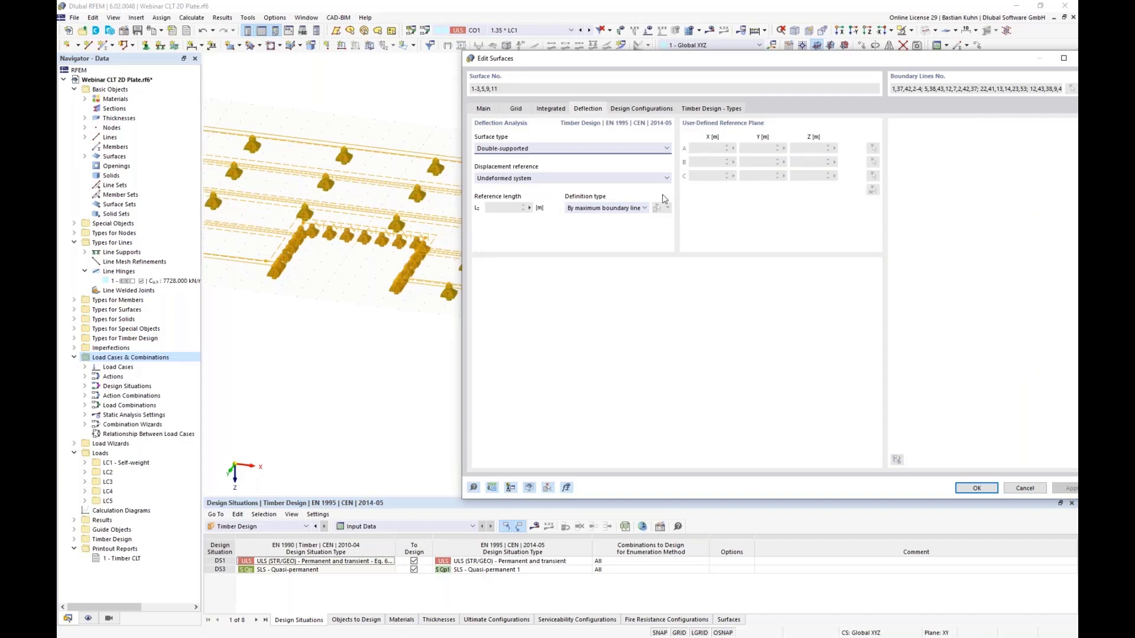
click(602, 178)
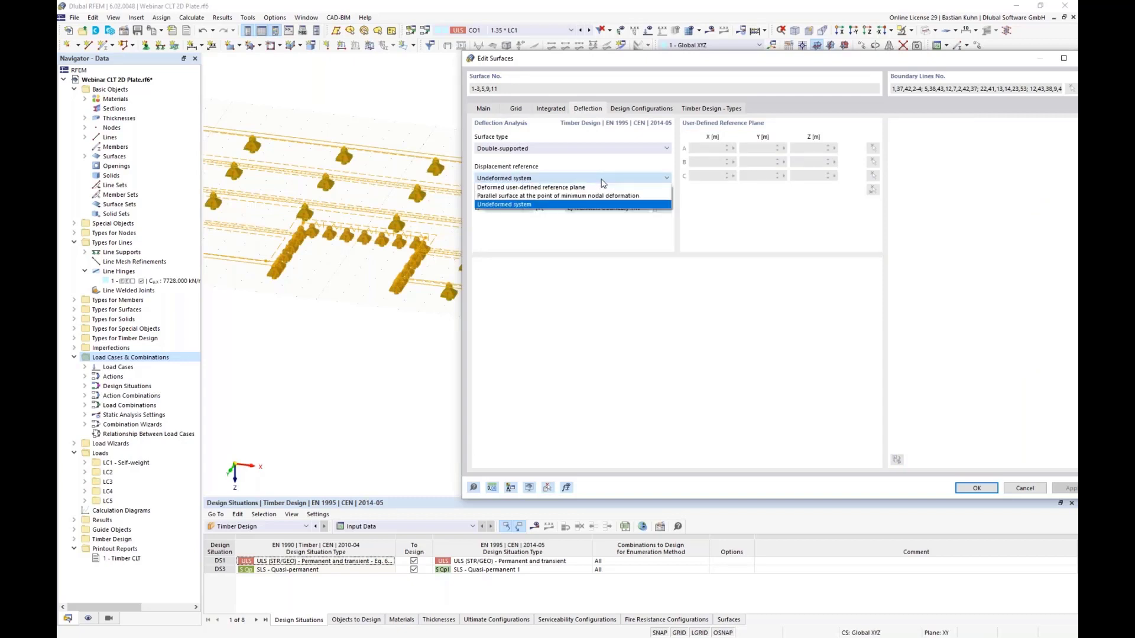
click(603, 173)
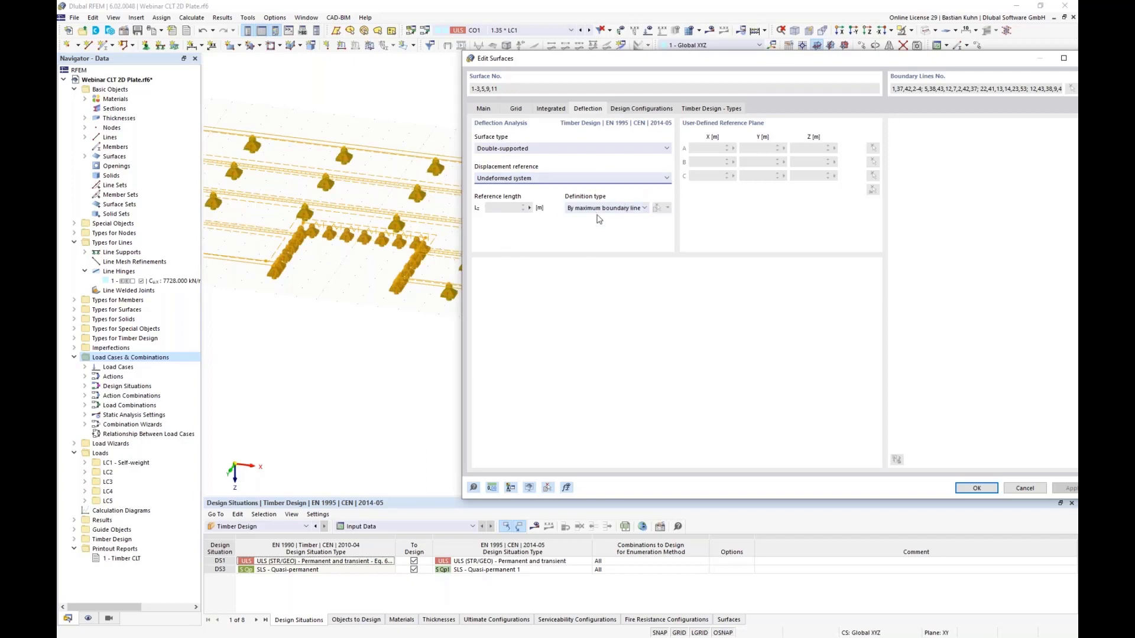
click(609, 208)
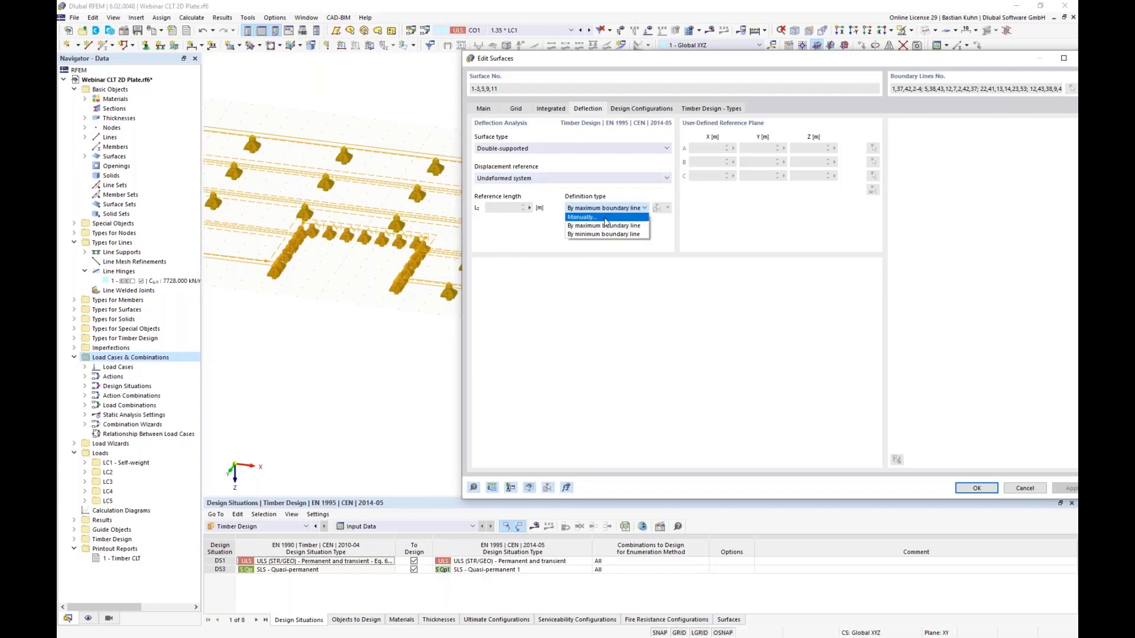
click(602, 235)
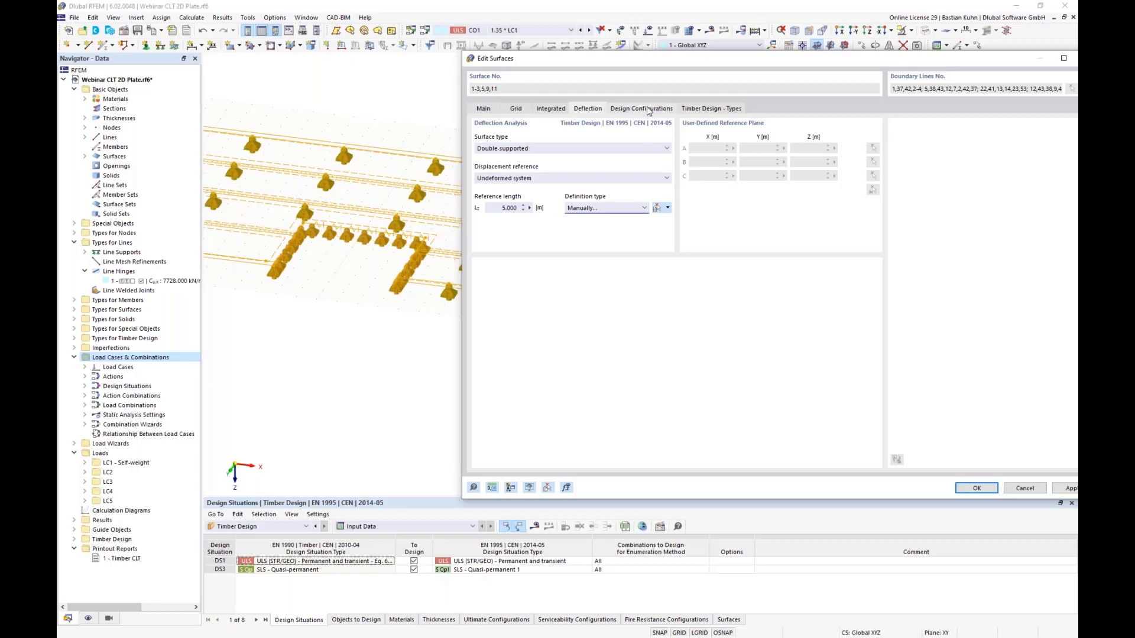
Step: Review the surface parameters, system strength factor option and standard parameters of the surfaces' default ultimate configuration
click(647, 110)
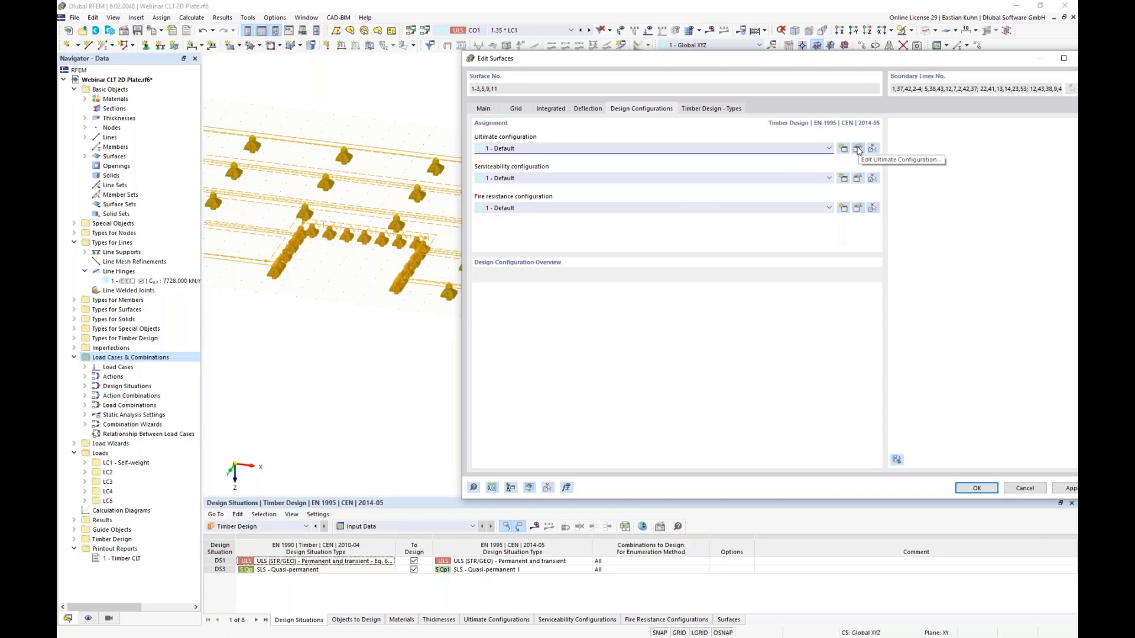
click(858, 149)
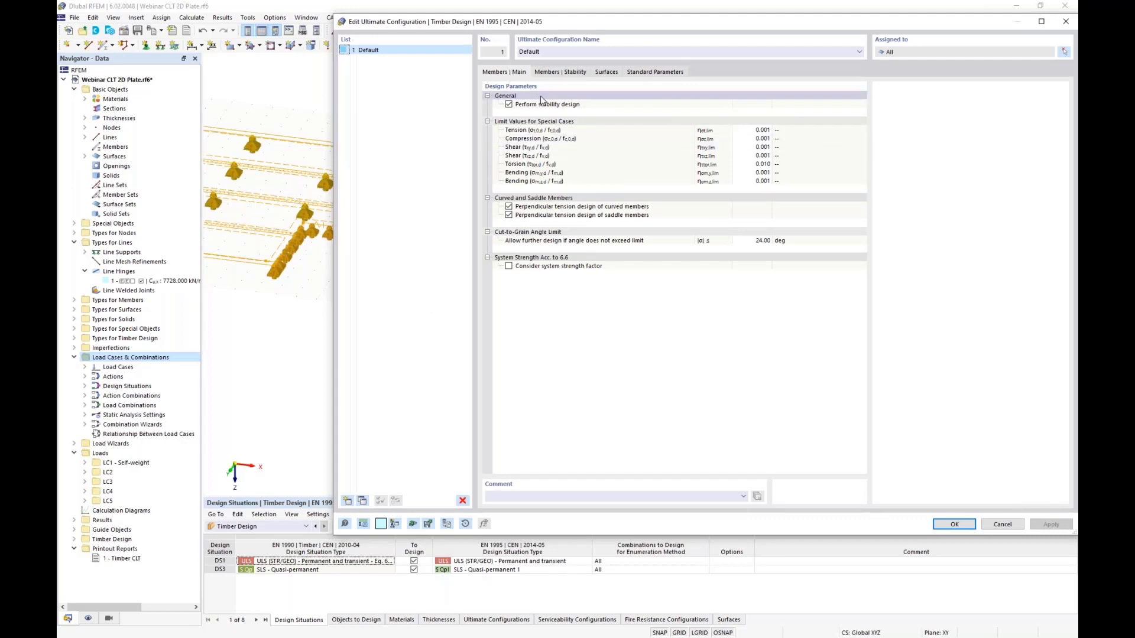
click(600, 71)
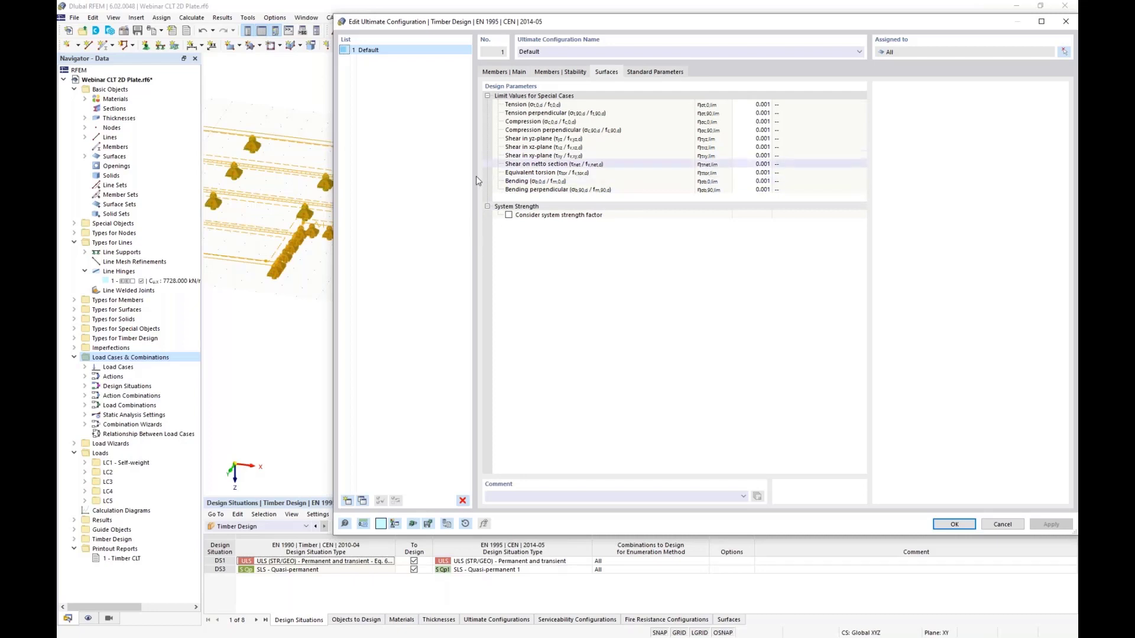
click(508, 215)
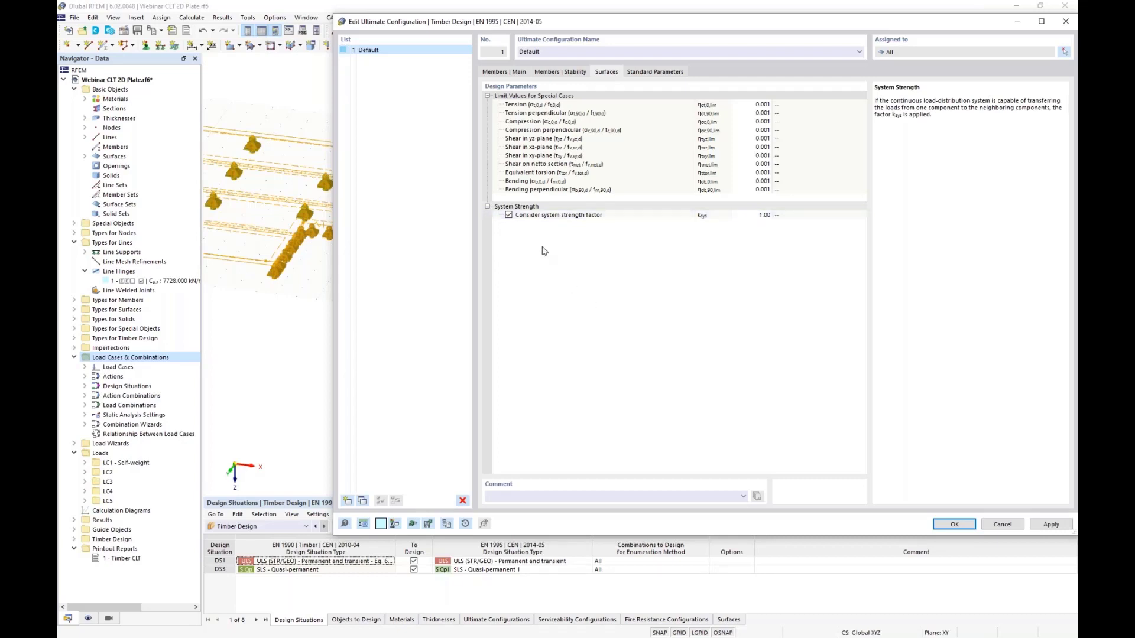
click(509, 215)
click(662, 71)
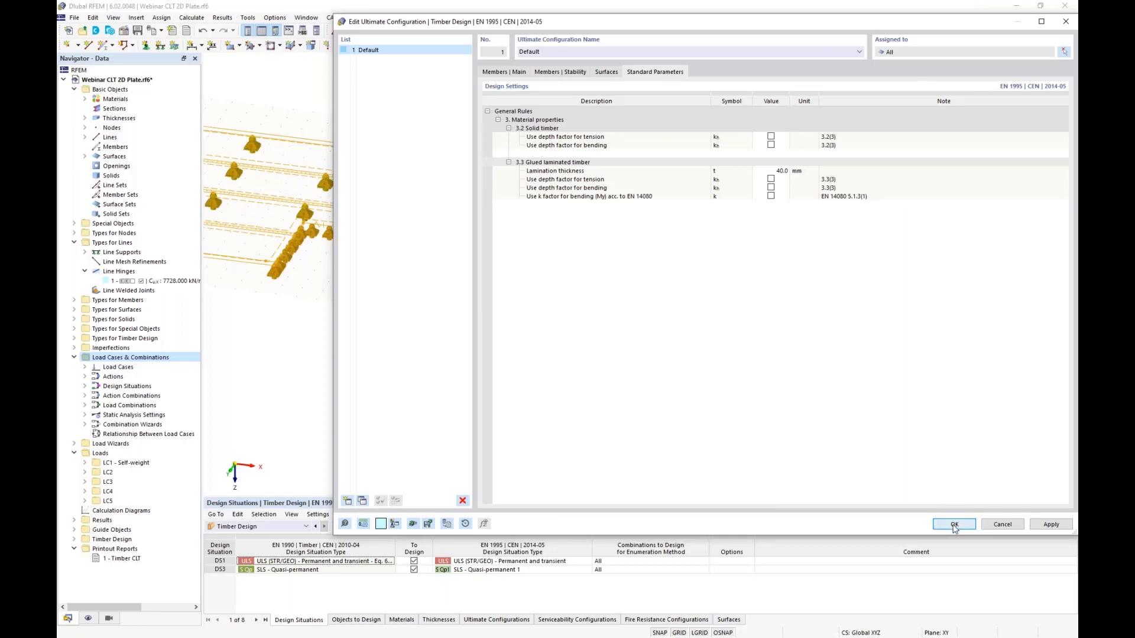
click(953, 525)
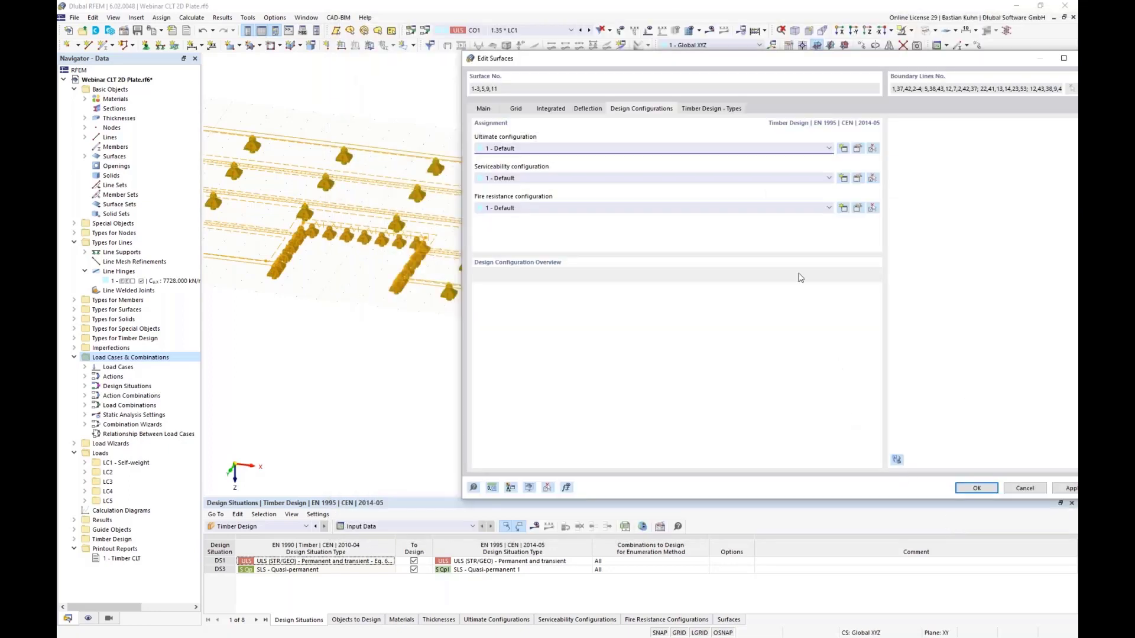
Step: Review the surface deflection limits in the default serviceability configuration
click(857, 179)
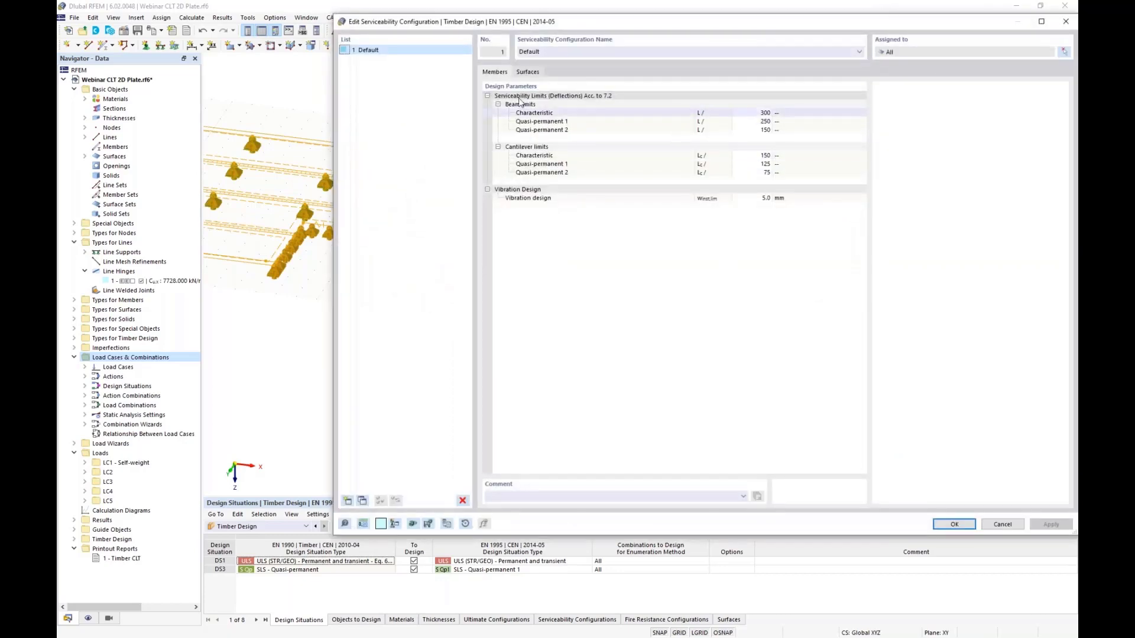
click(520, 73)
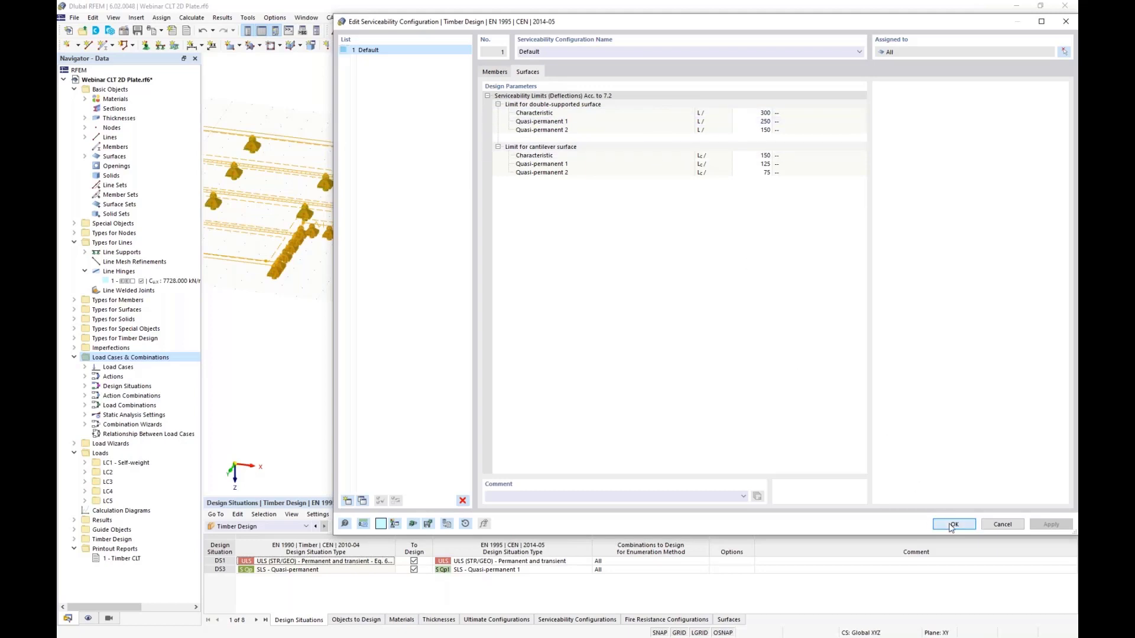
click(953, 525)
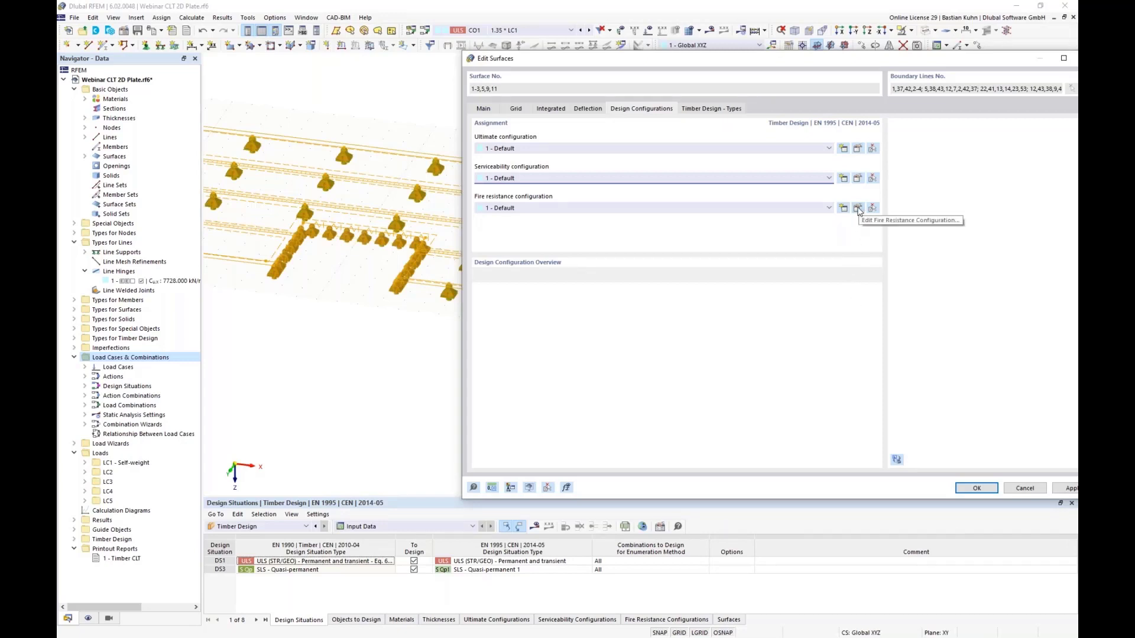
Step: In the surfaces' default fire resistance configuration, require 30 min, remove bottom fire exposure and enable initial fire protection from the top
click(858, 208)
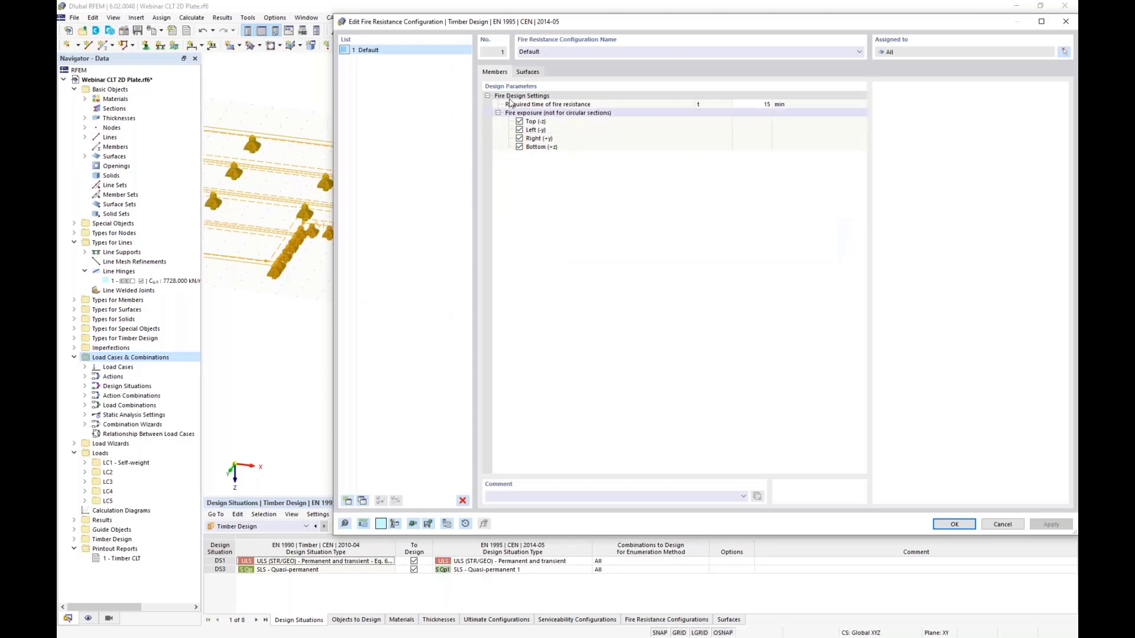
click(527, 71)
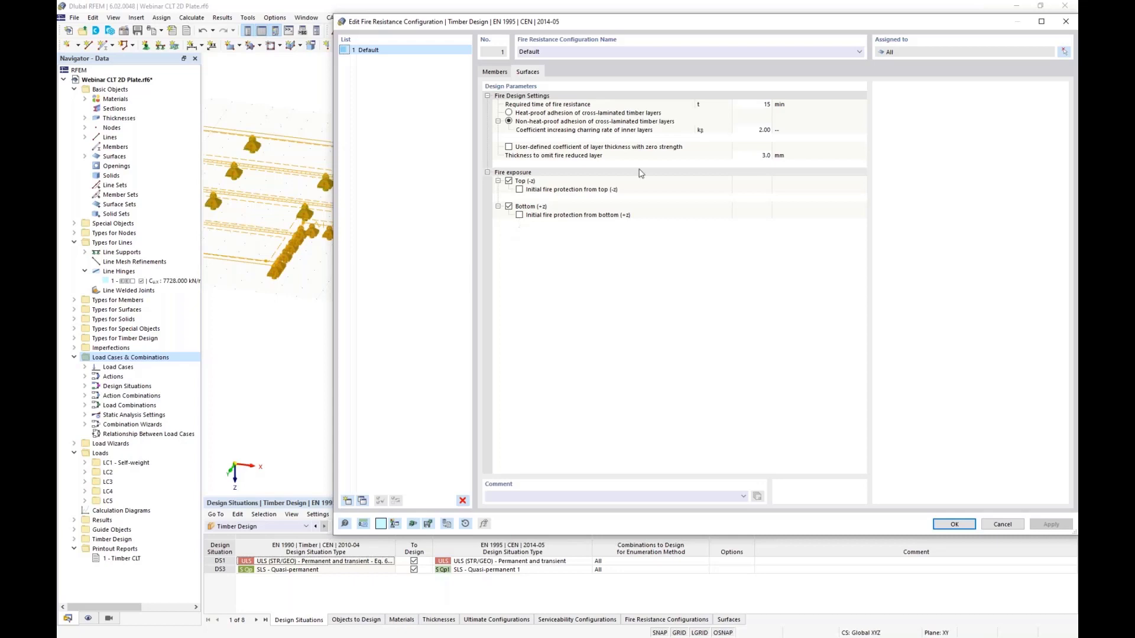
click(746, 104)
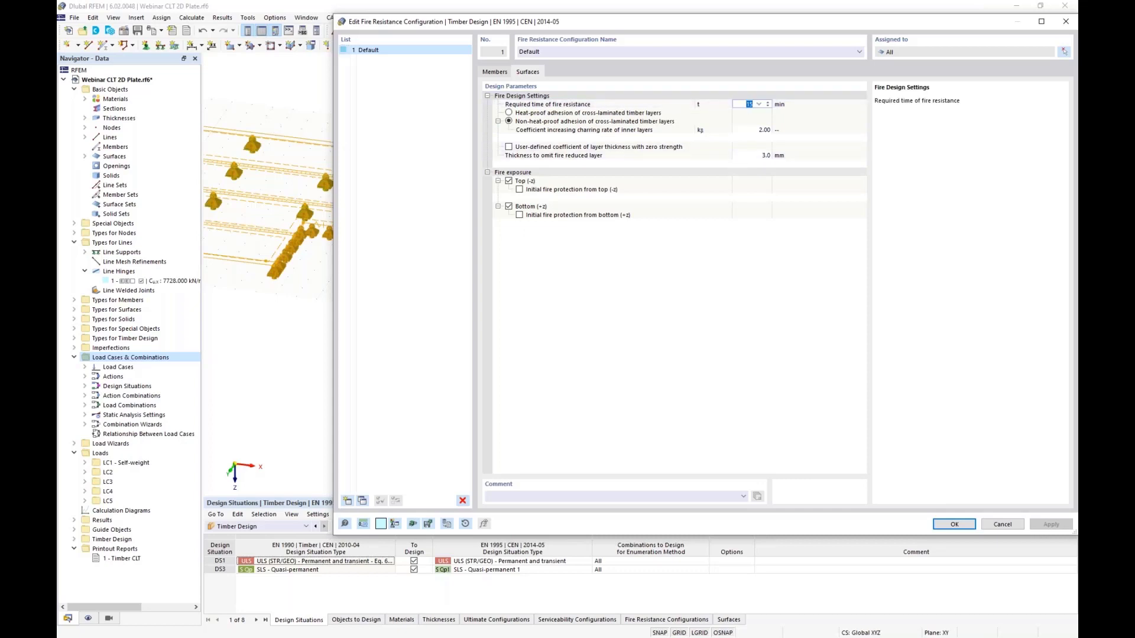
text(30)
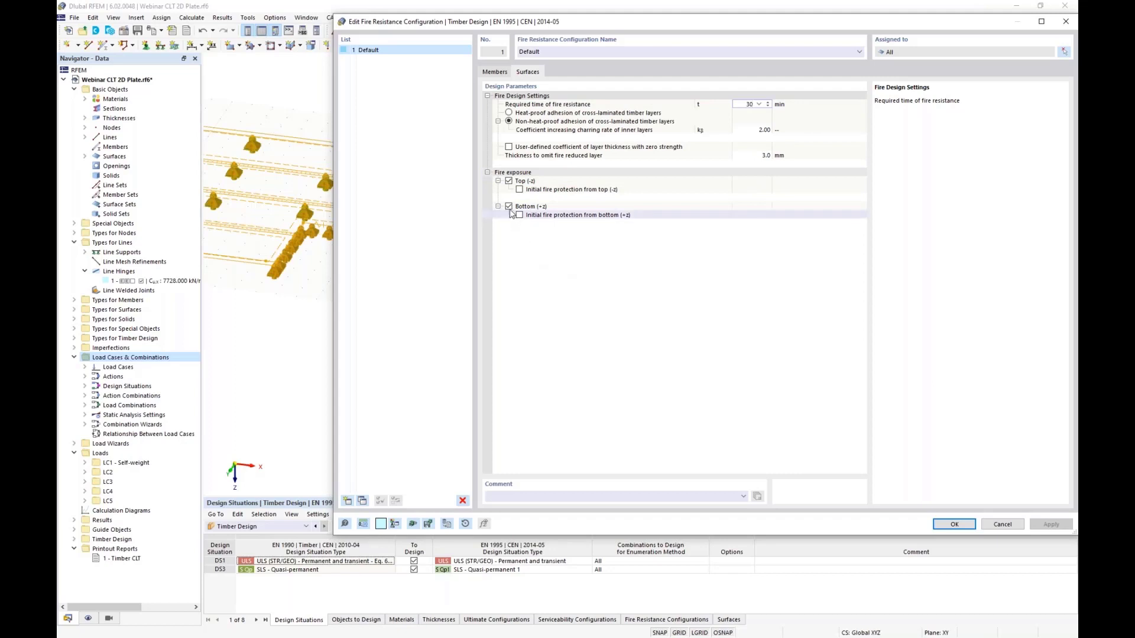
click(508, 206)
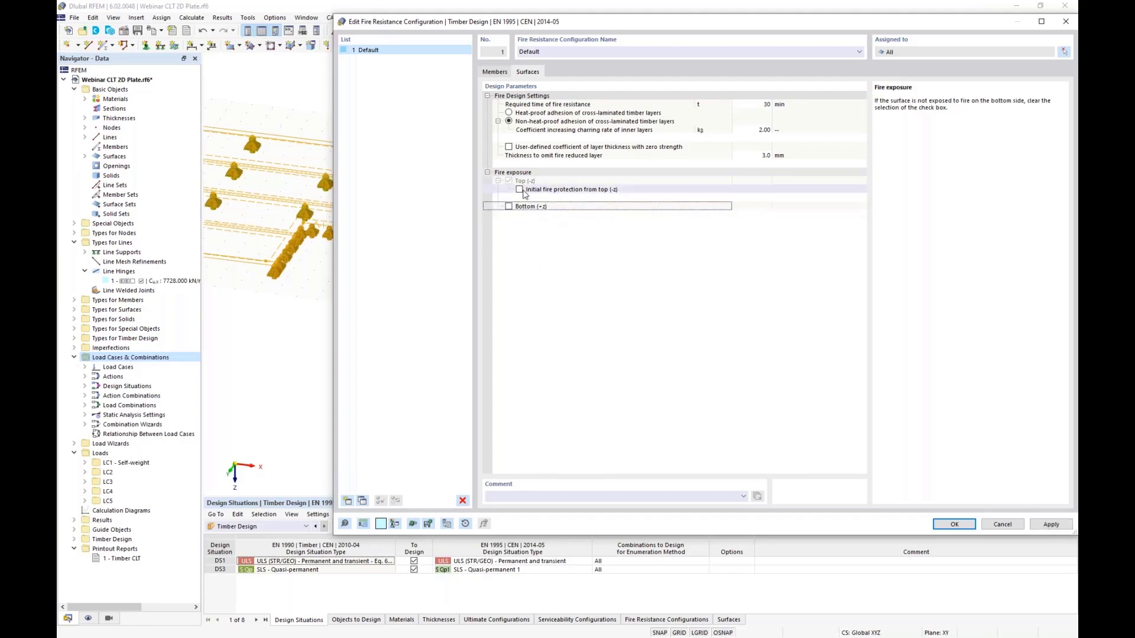
click(520, 189)
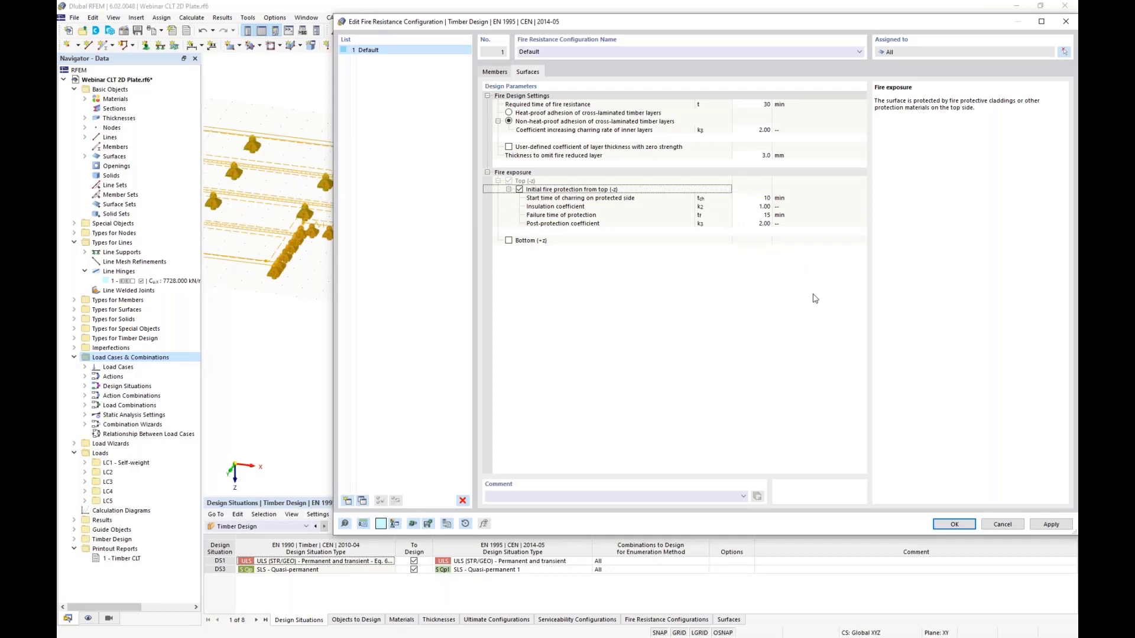
key(Return)
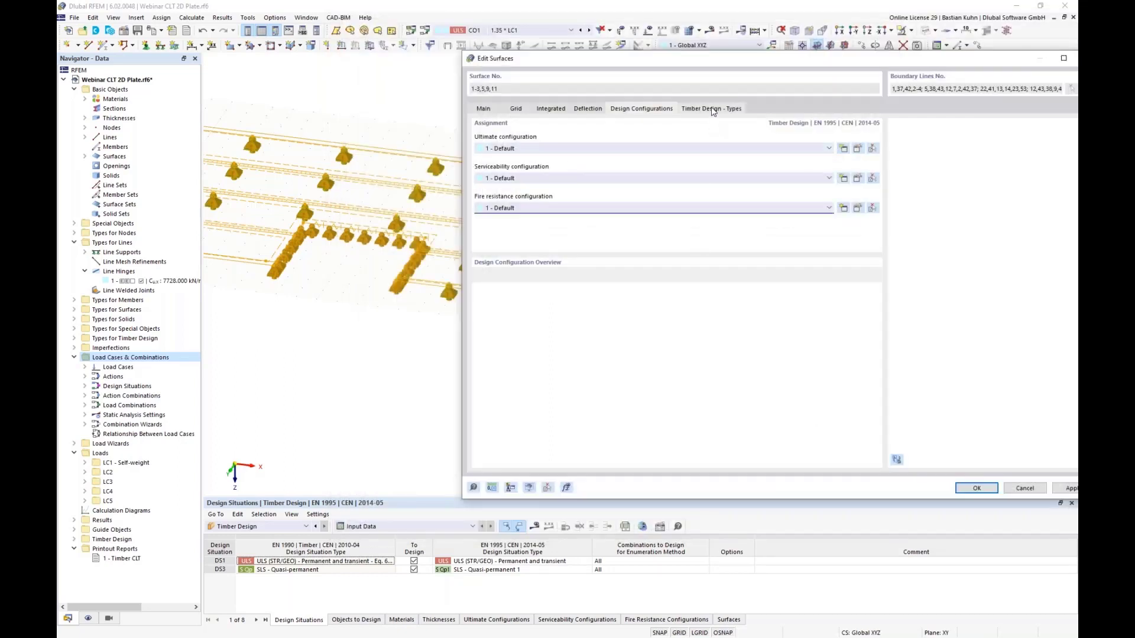
Step: Check the service class options, keep Service Class 1 as 1 - Dry for the surfaces and accept the surface edits
click(712, 109)
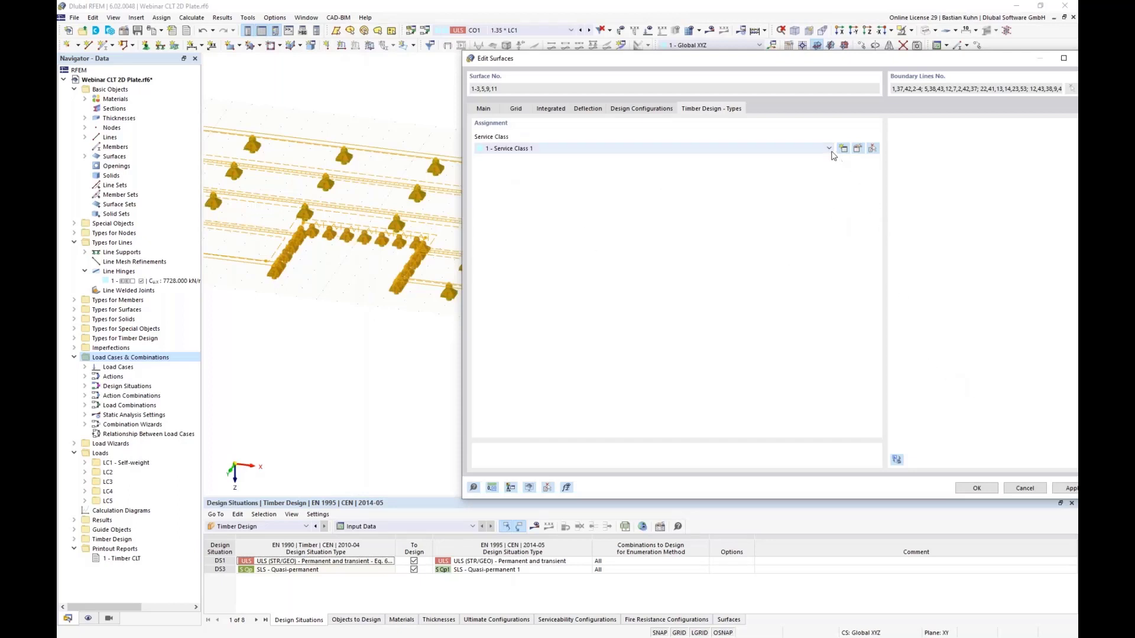
click(858, 149)
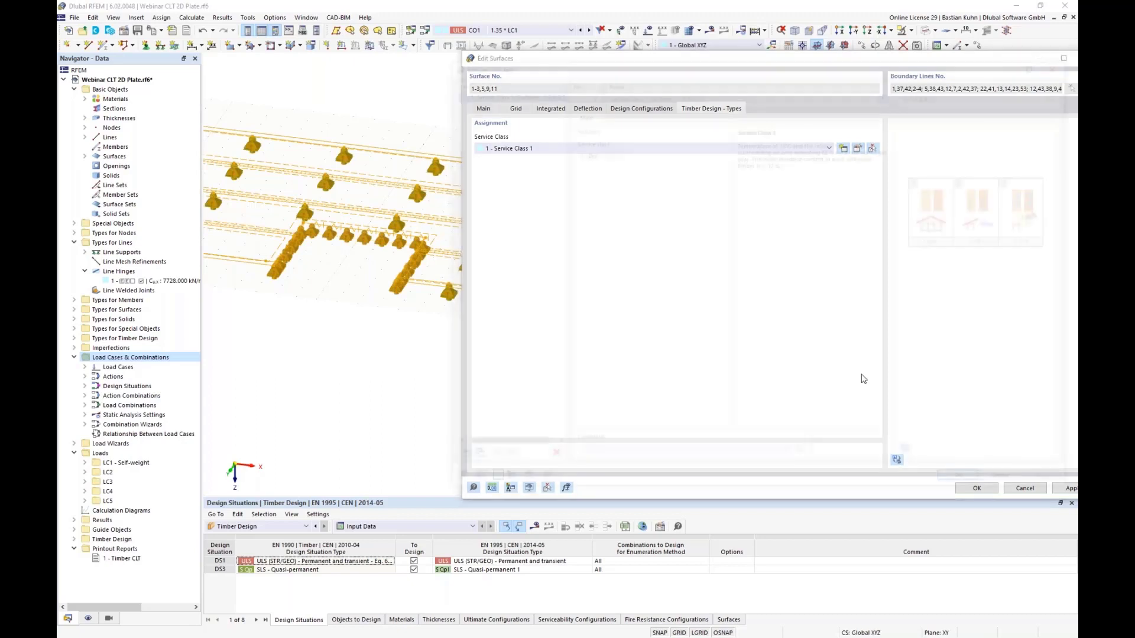
click(617, 151)
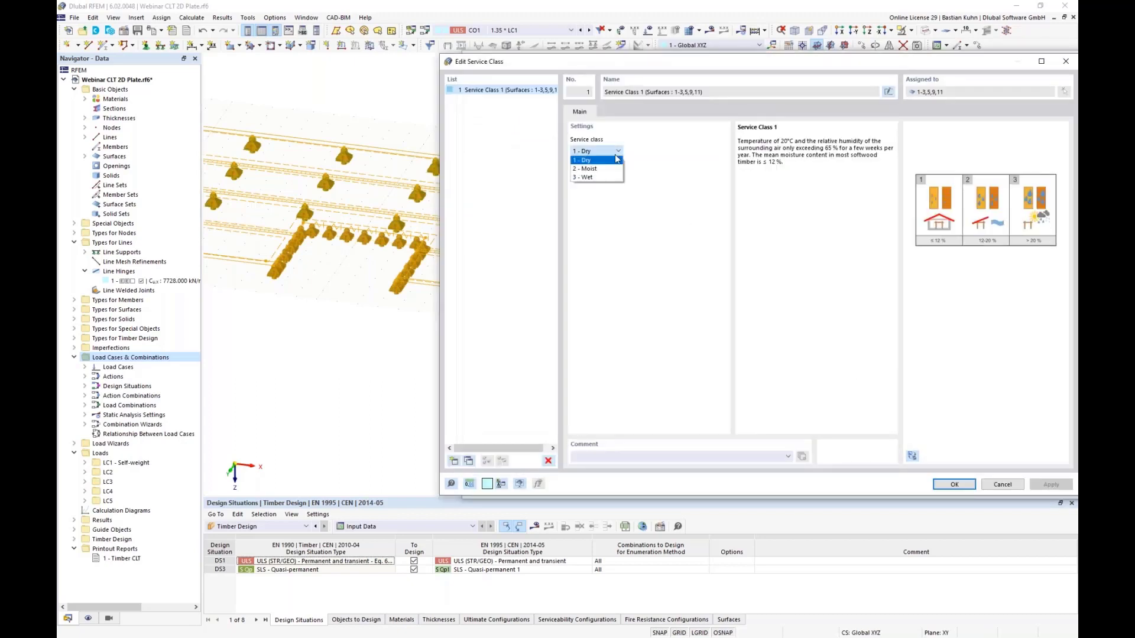
click(703, 177)
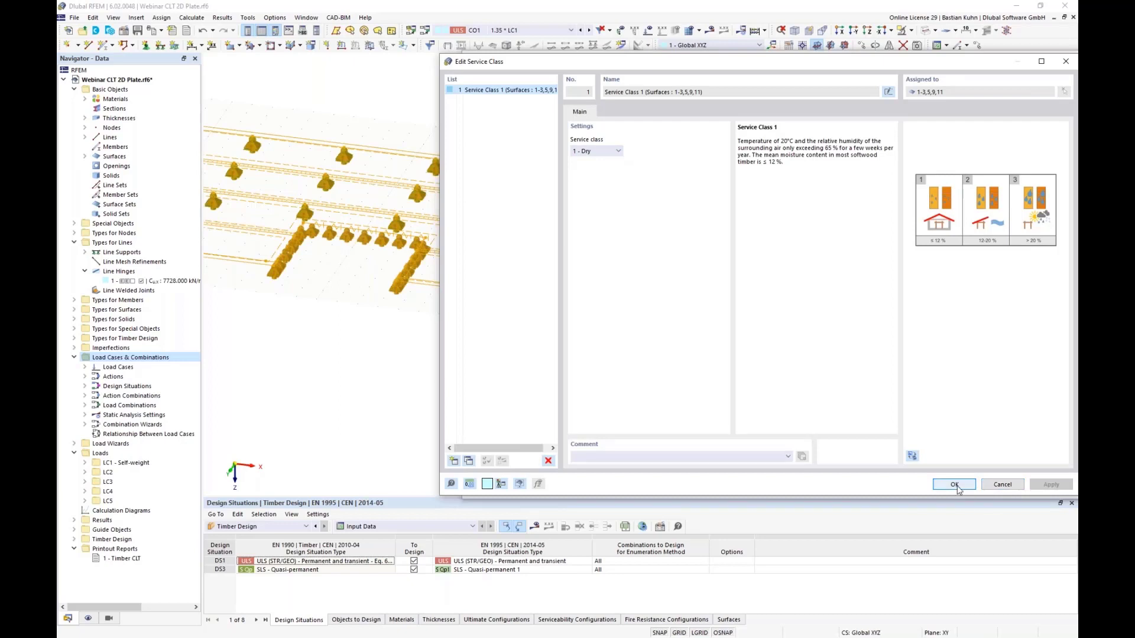
click(955, 485)
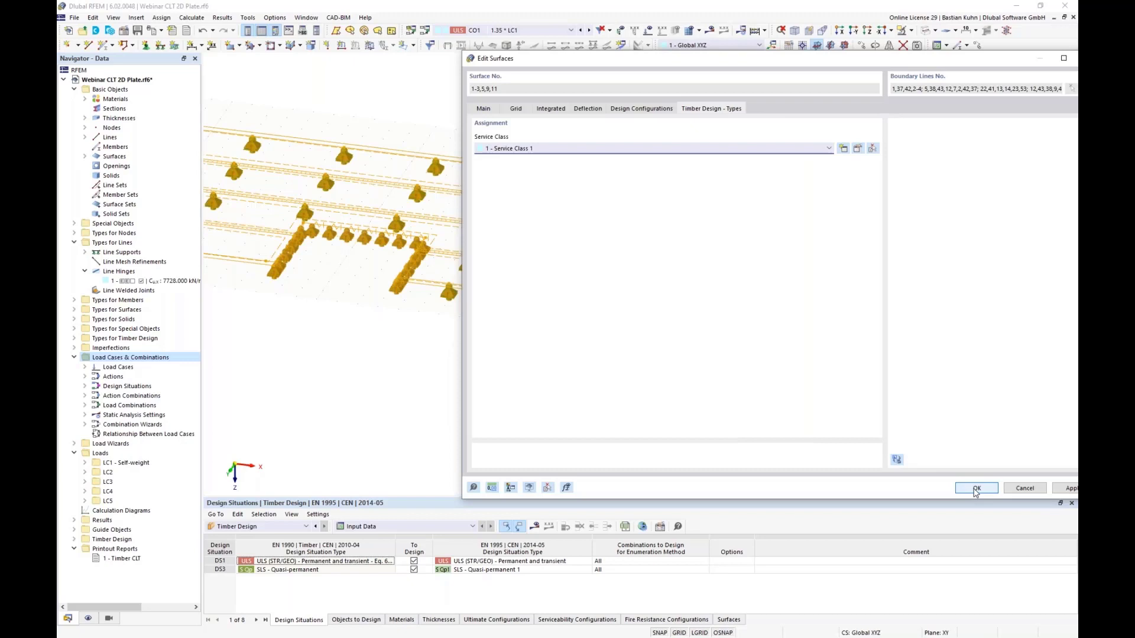
click(976, 490)
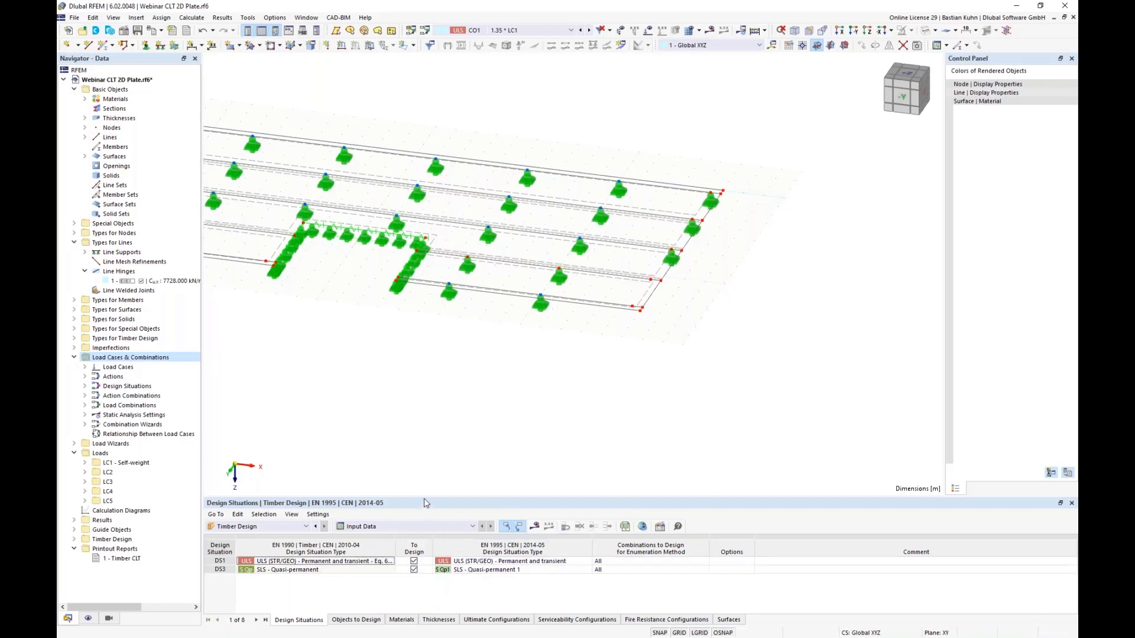
Step: Exclude the SLS quasi-permanent design situation DS3 from the design and run the Timber Design calculation
drag(425, 497, 453, 286)
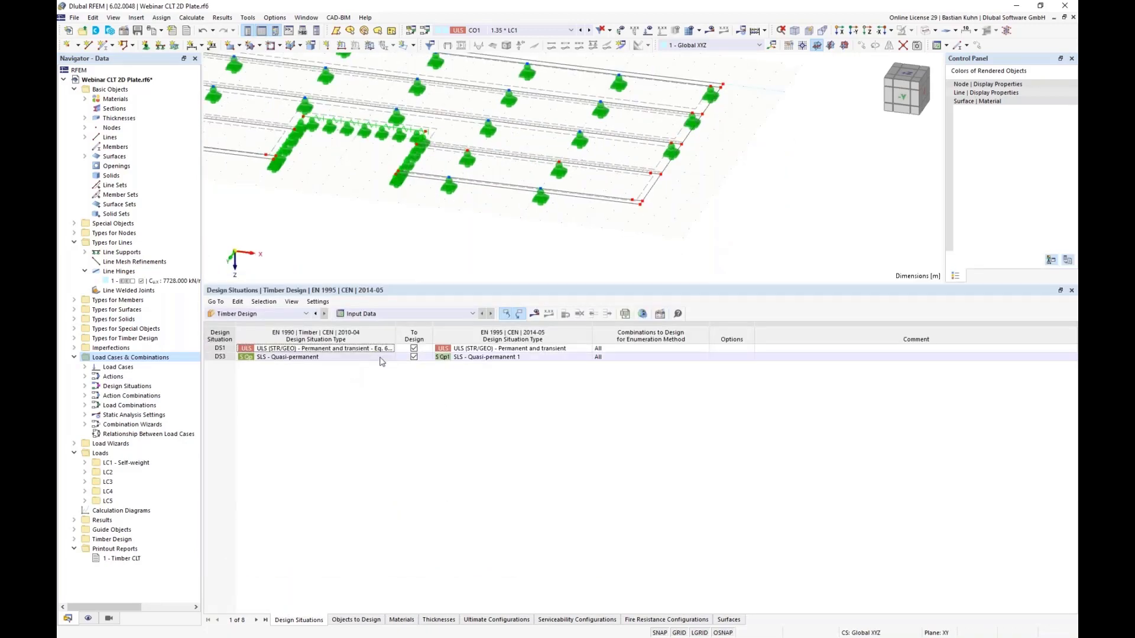
click(413, 358)
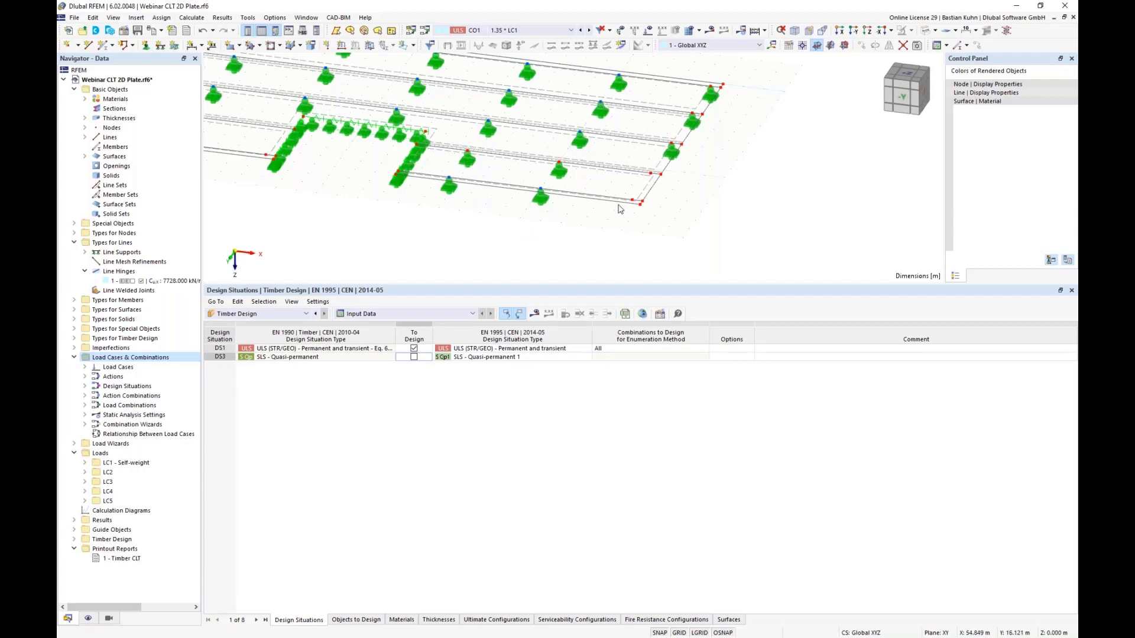
scroll(620, 208, up, 2)
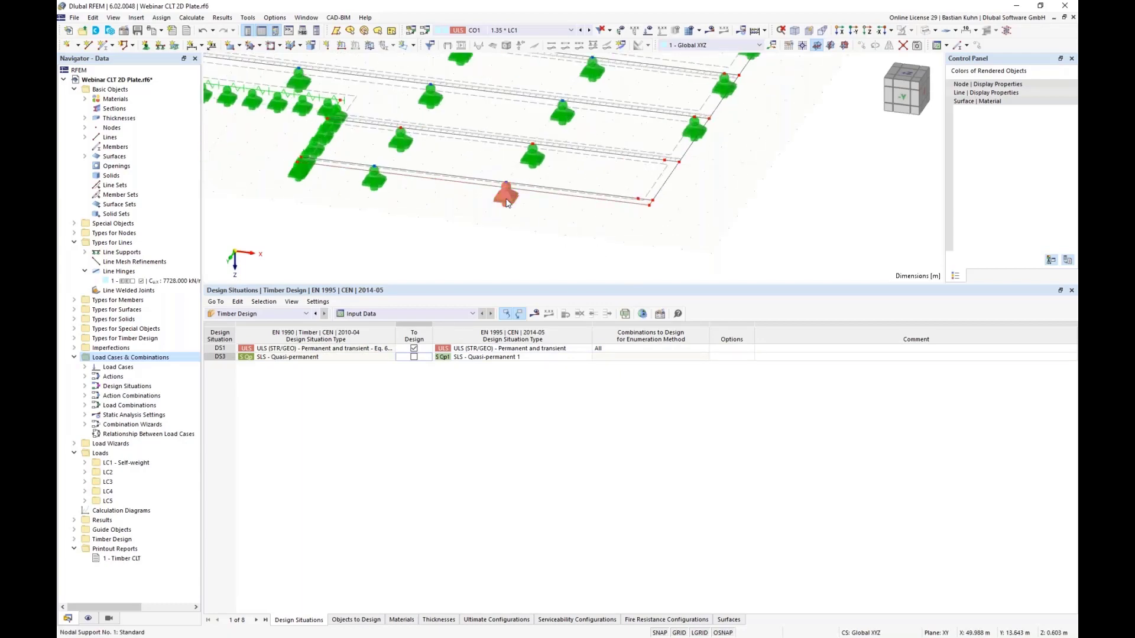
click(505, 198)
ctrl+drag(506, 197, 666, 165)
scroll(589, 227, down, 5)
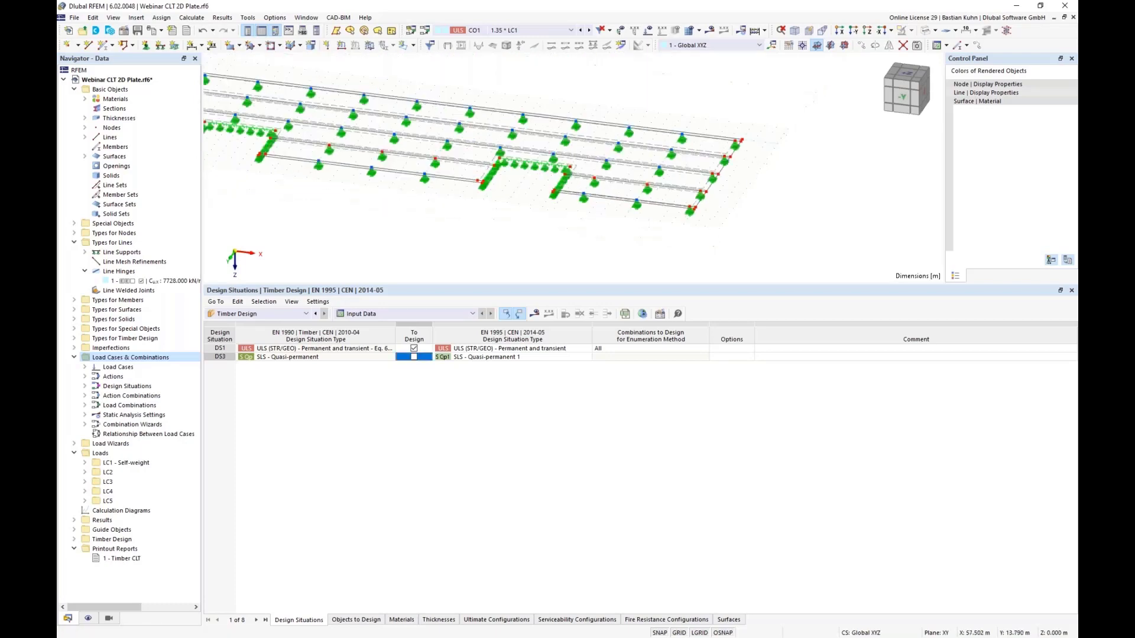
scroll(412, 181, up, 3)
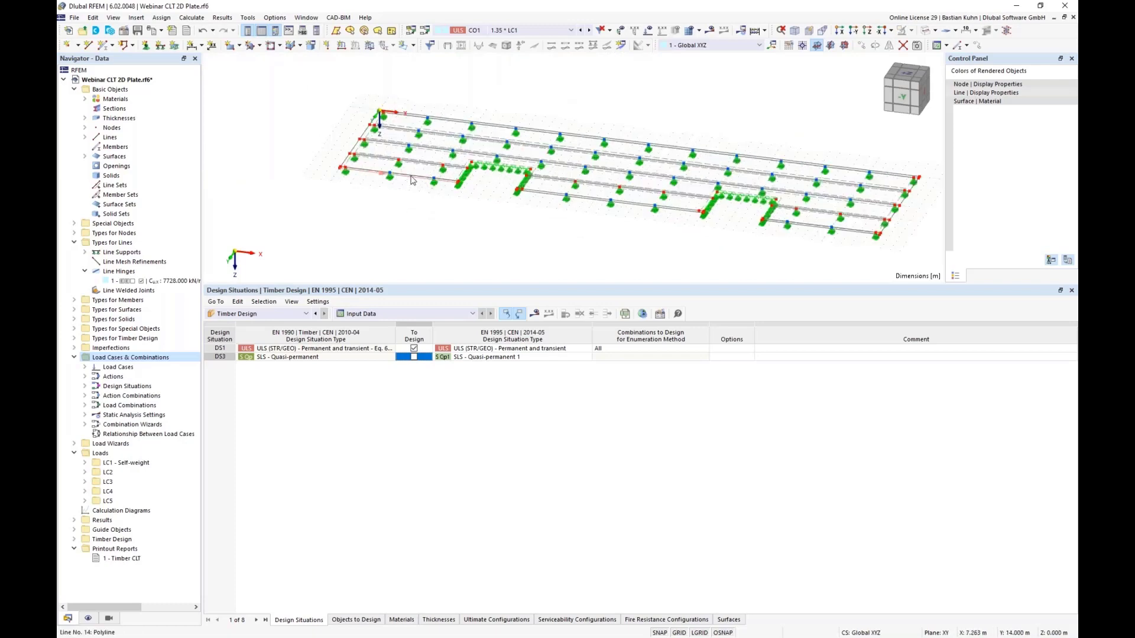
scroll(586, 219, down, 2)
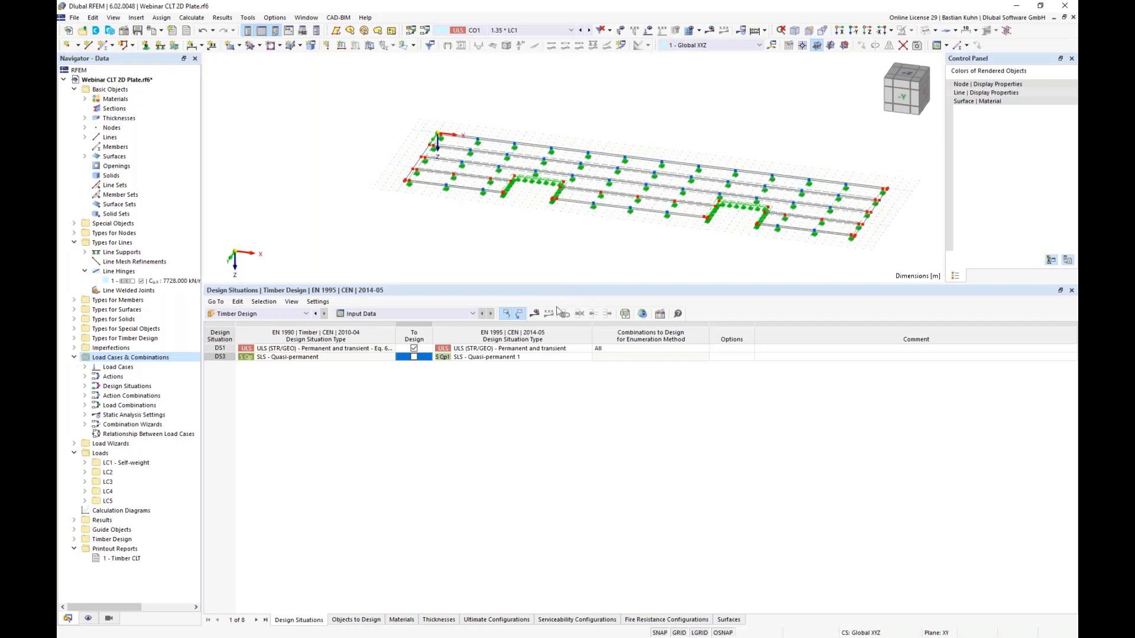
click(535, 314)
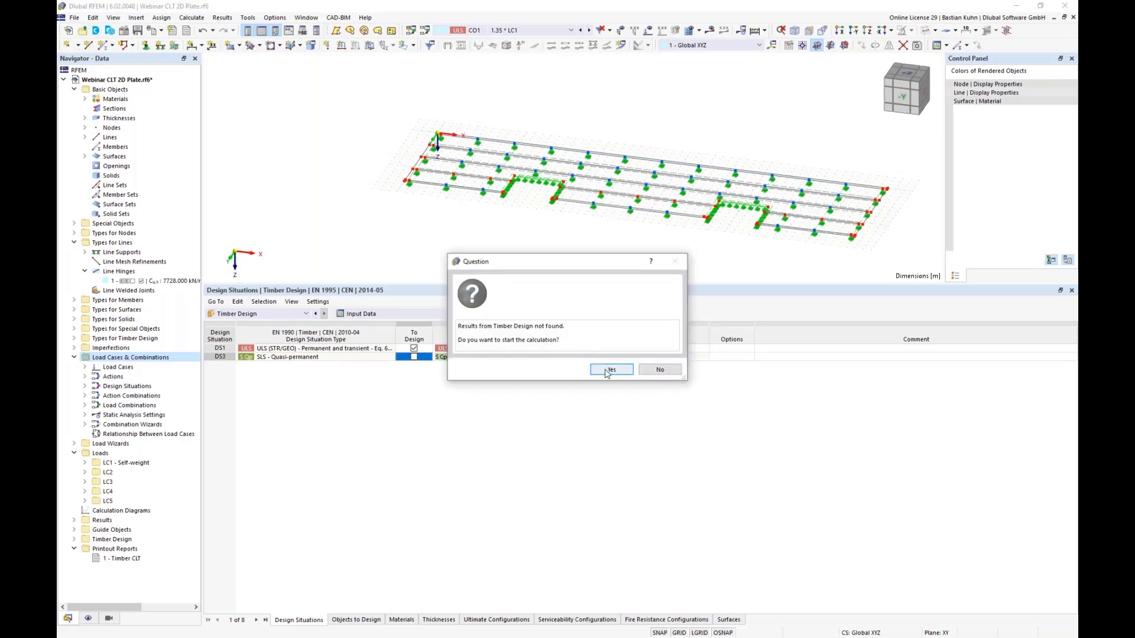
click(609, 370)
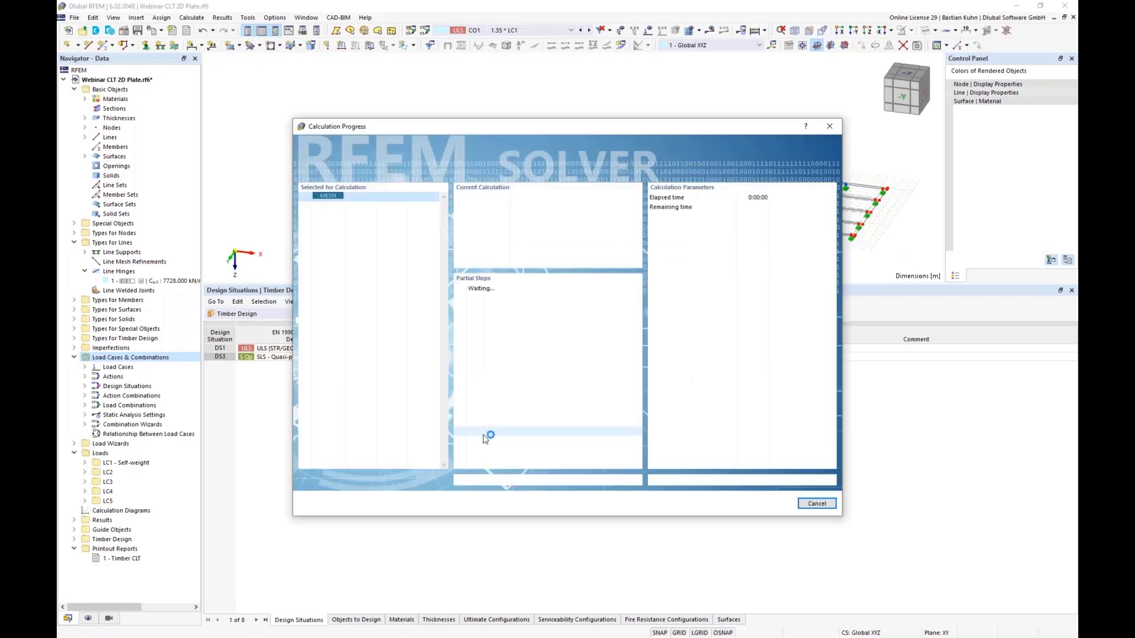
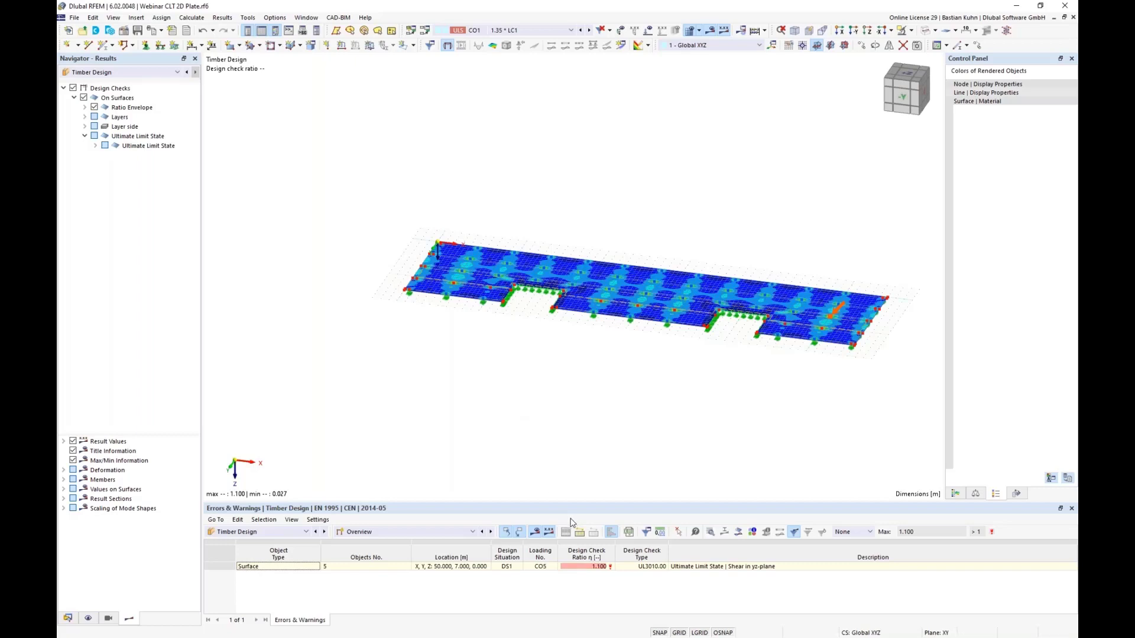
Step: Open the design ratios on surfaces and locate the exceeded shear in yz-plane check on the plate in plan view
drag(572, 507, 555, 322)
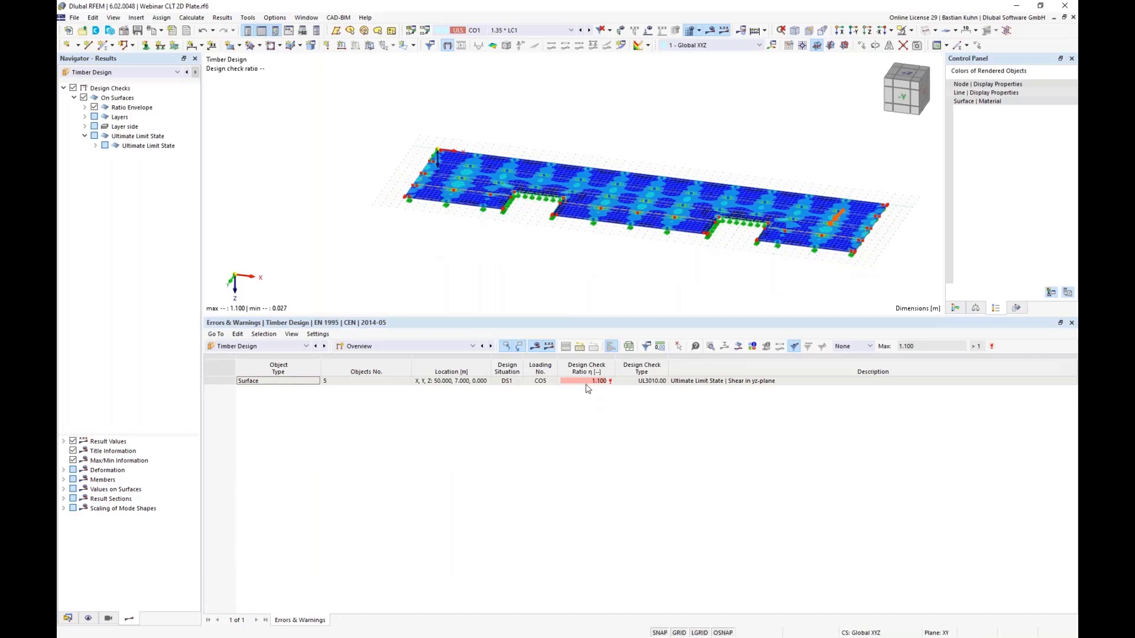
click(743, 383)
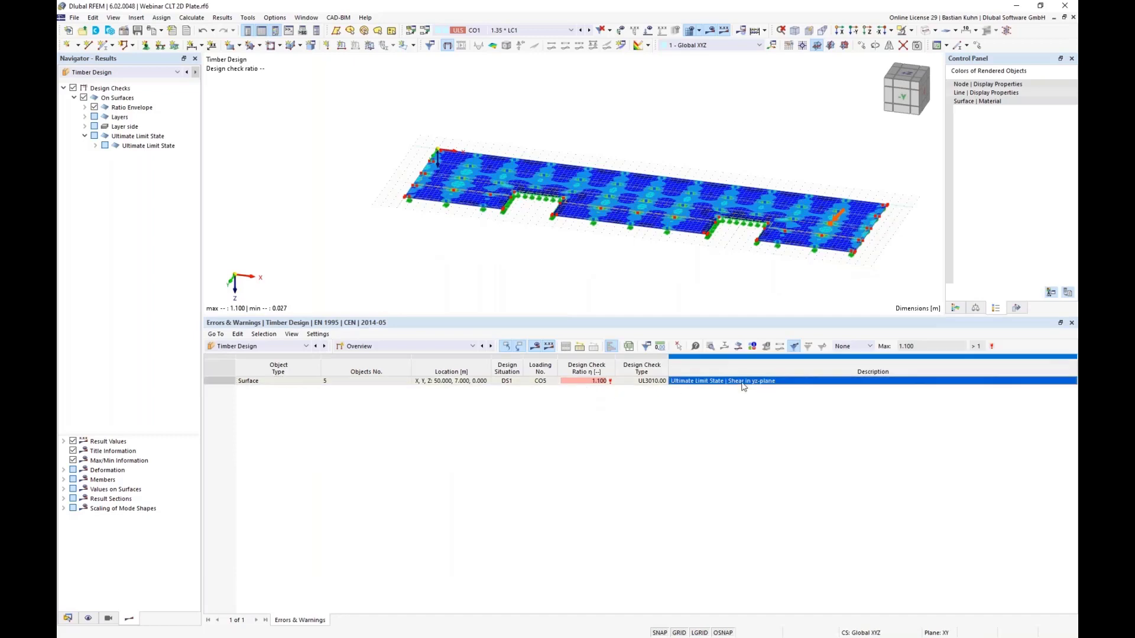
click(491, 346)
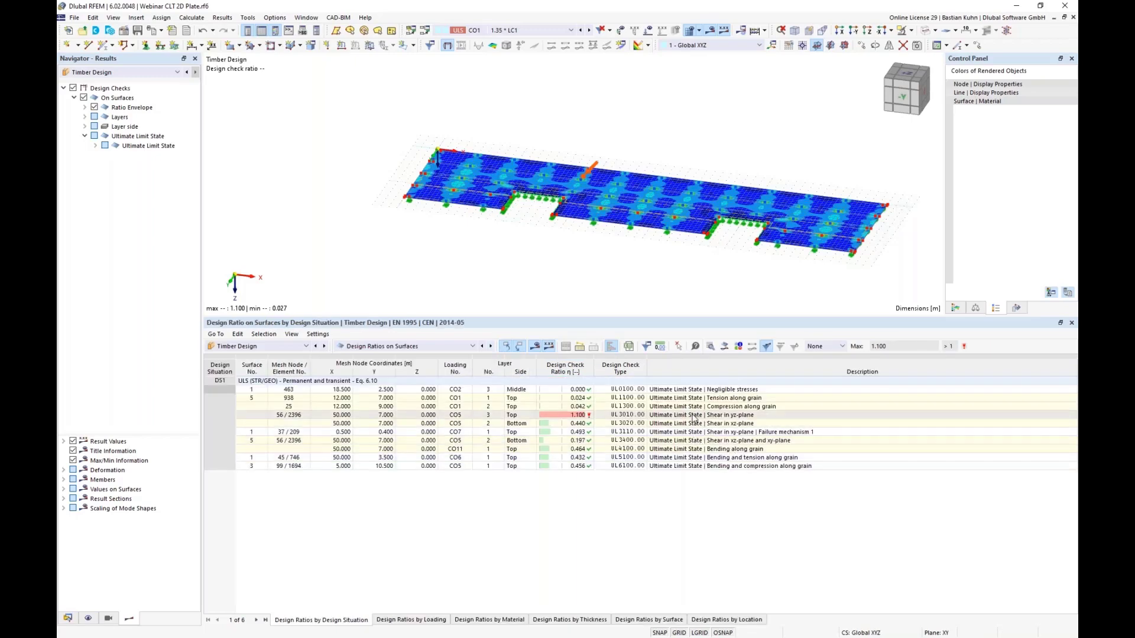
click(694, 415)
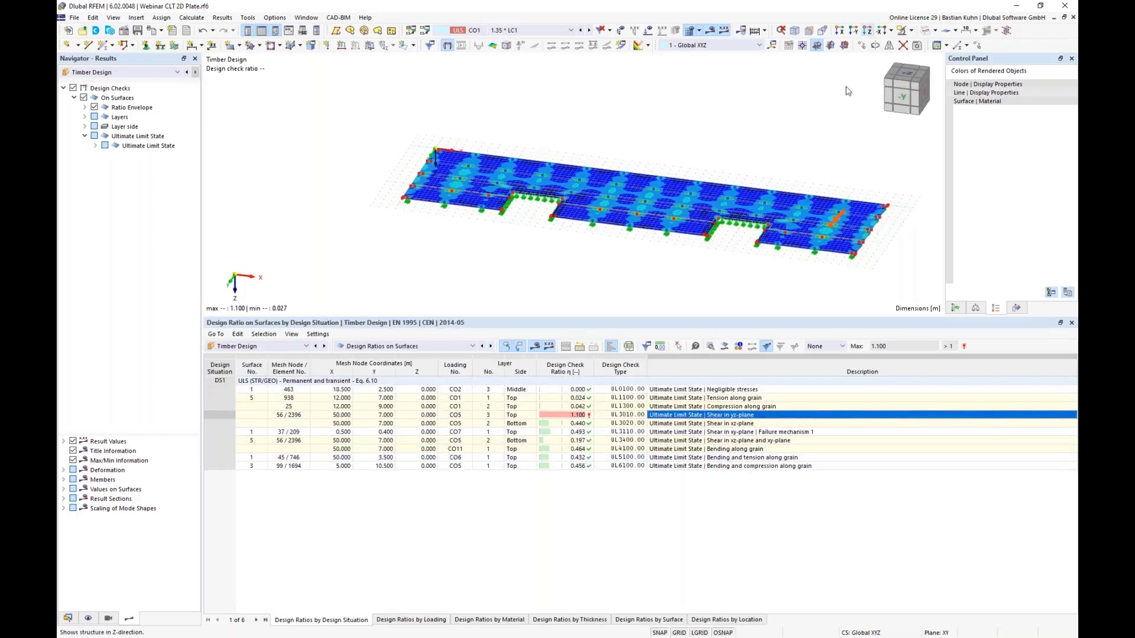
scroll(855, 185, up, 4)
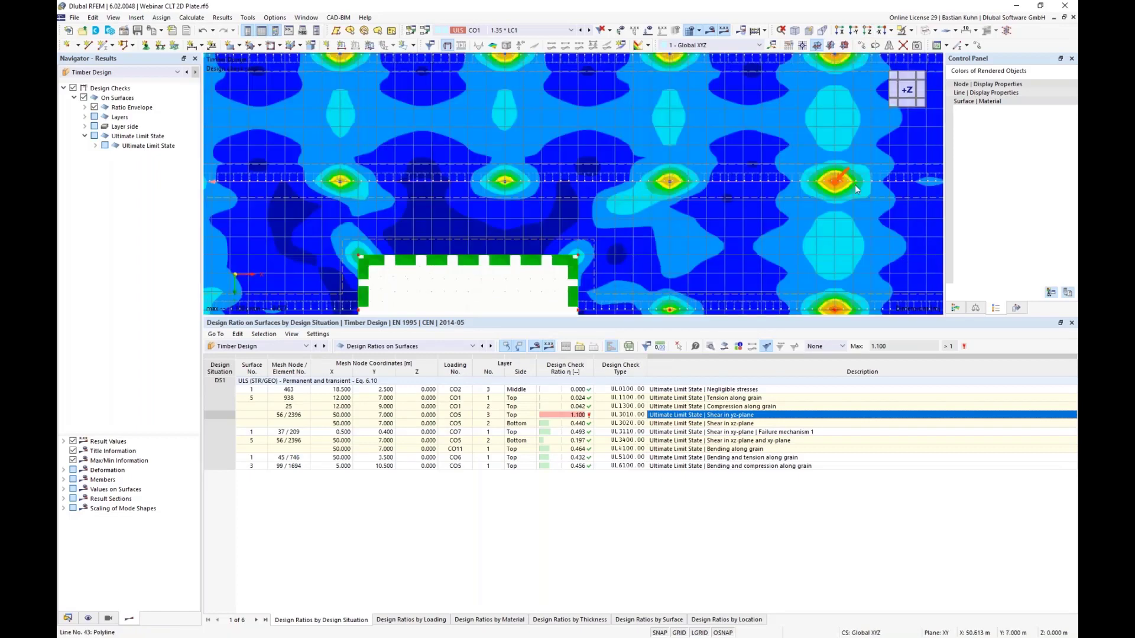
scroll(854, 185, up, 6)
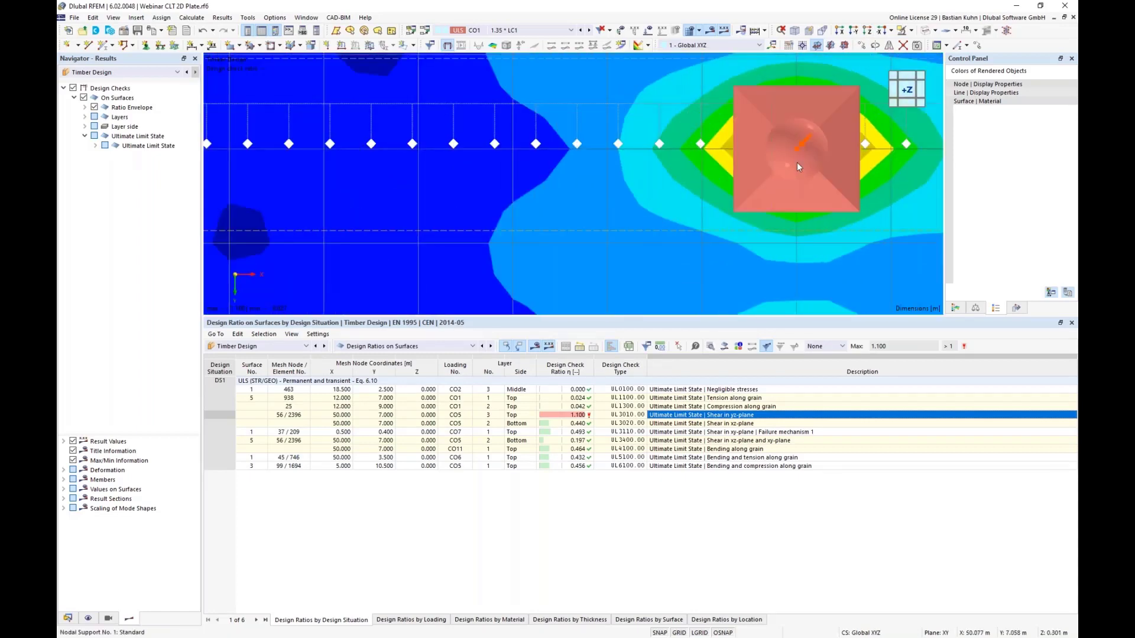
Step: Hide the nodal supports in the display and examine the design ratio peak at the governing support point
click(88, 618)
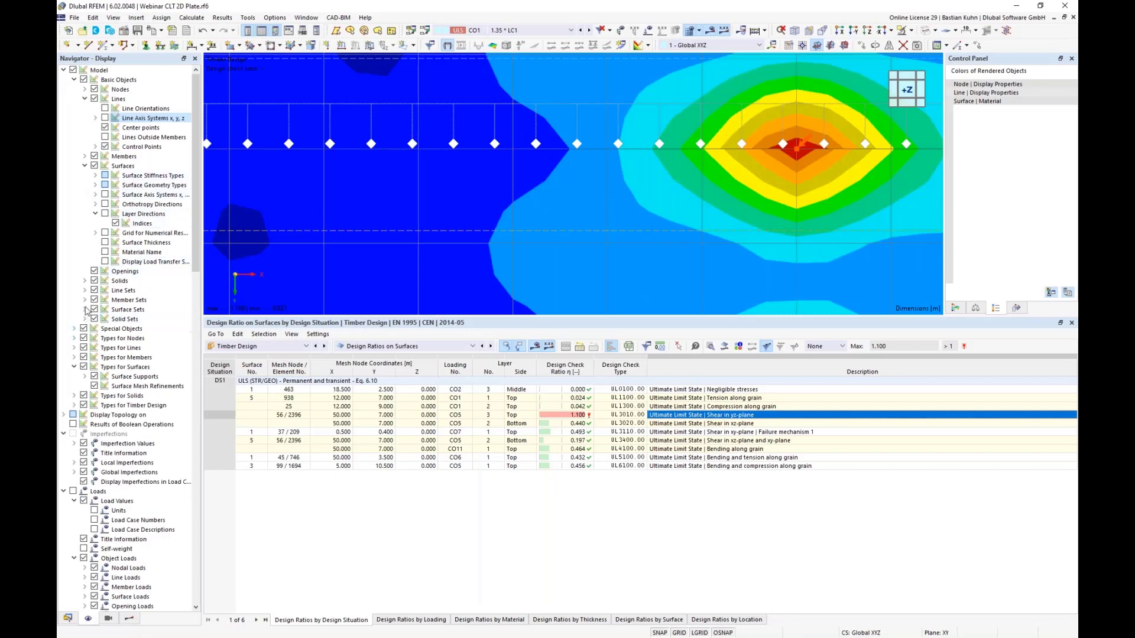
click(74, 338)
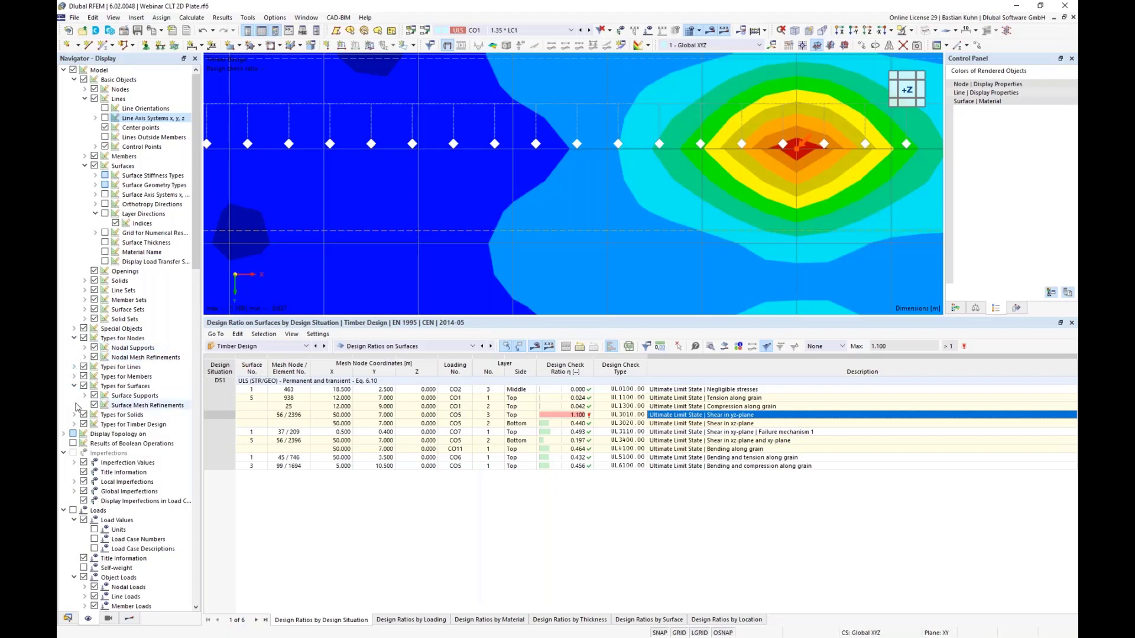
click(94, 347)
scroll(579, 175, down, 2)
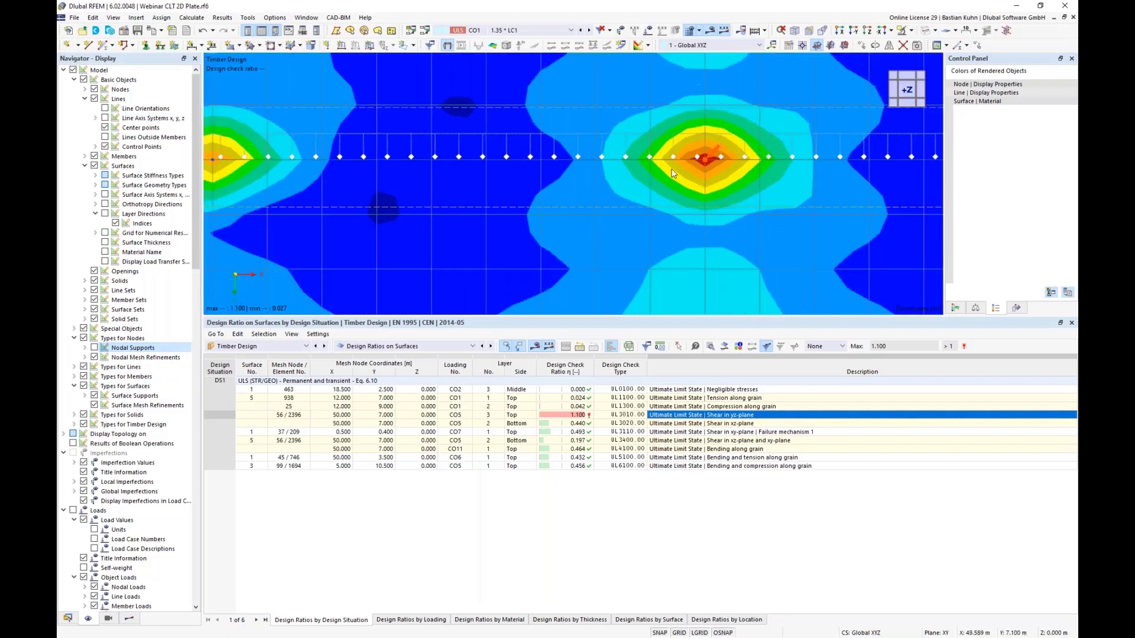
scroll(709, 164, down, 3)
scroll(709, 164, down, 2)
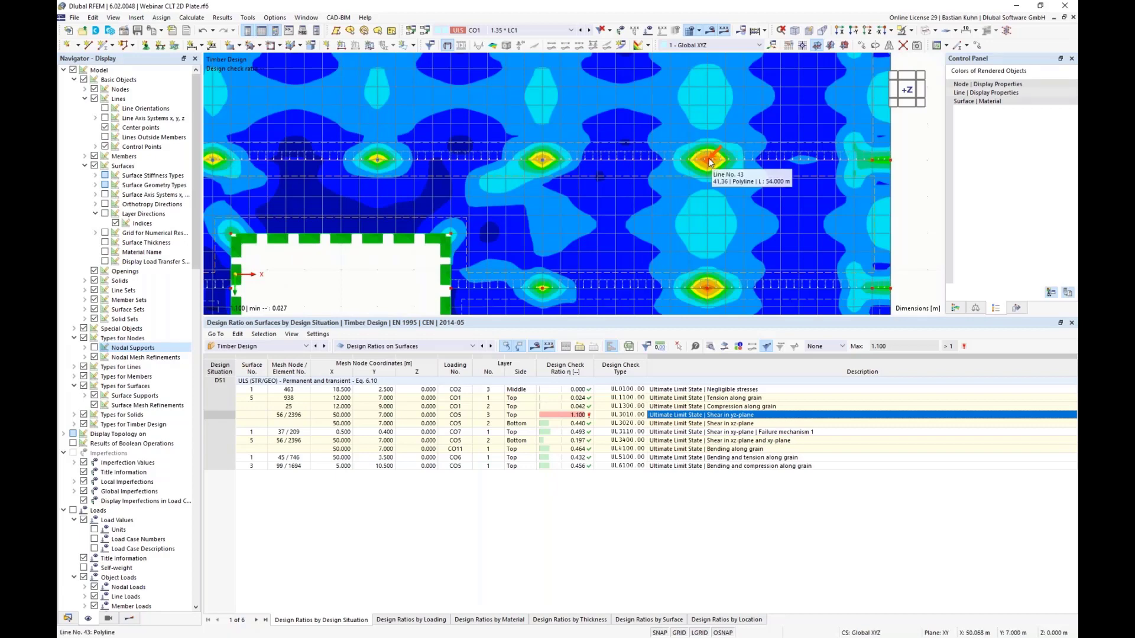
scroll(709, 160, up, 3)
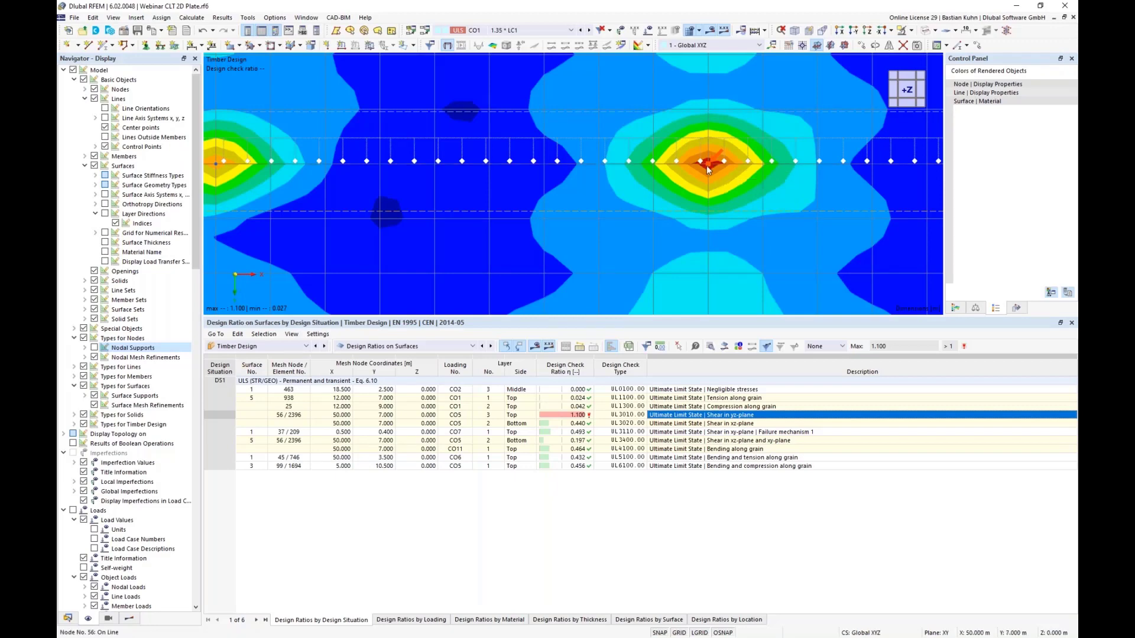
scroll(712, 169, up, 2)
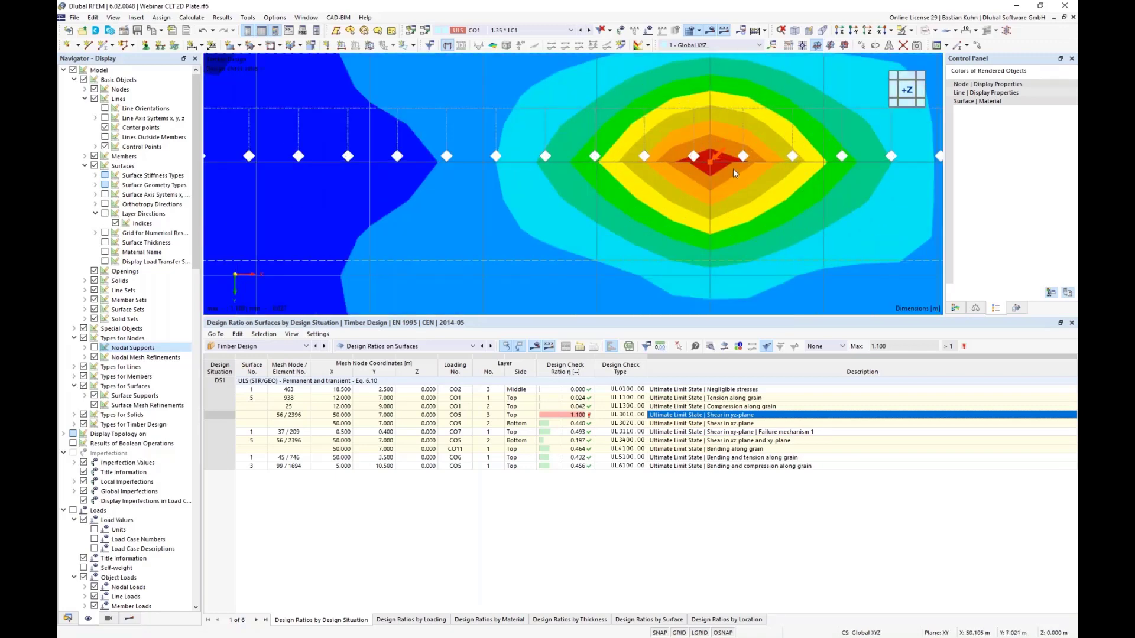
scroll(687, 175, down, 2)
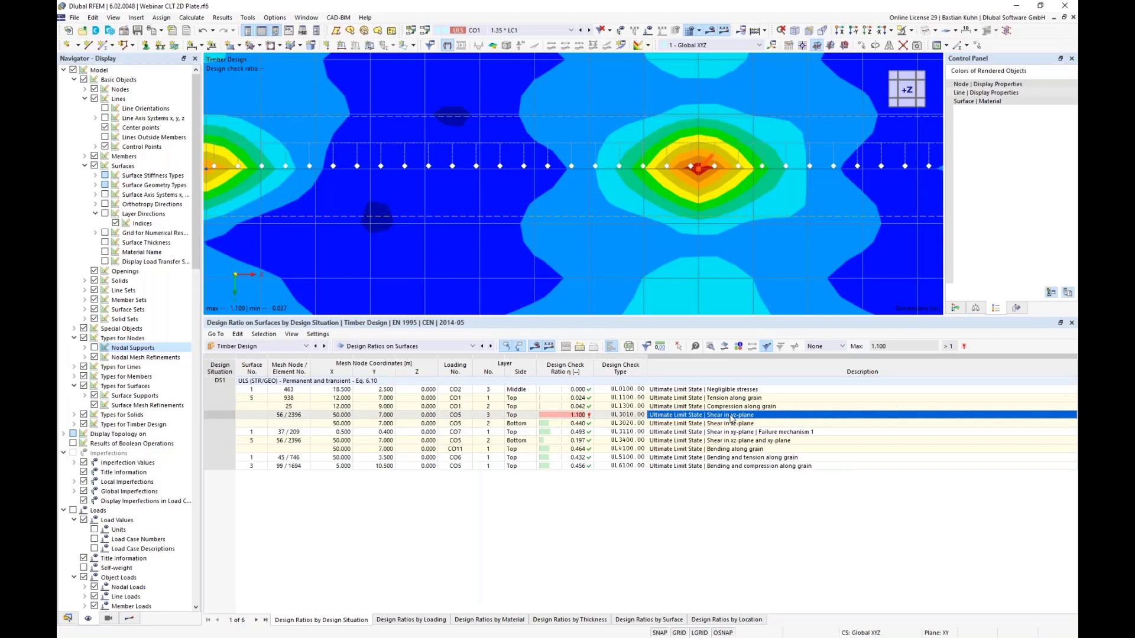
Step: Examine the shear in yz-plane check details and the normal stress along grain and shear stress τyz diagrams at the governing surface point
double_click(731, 418)
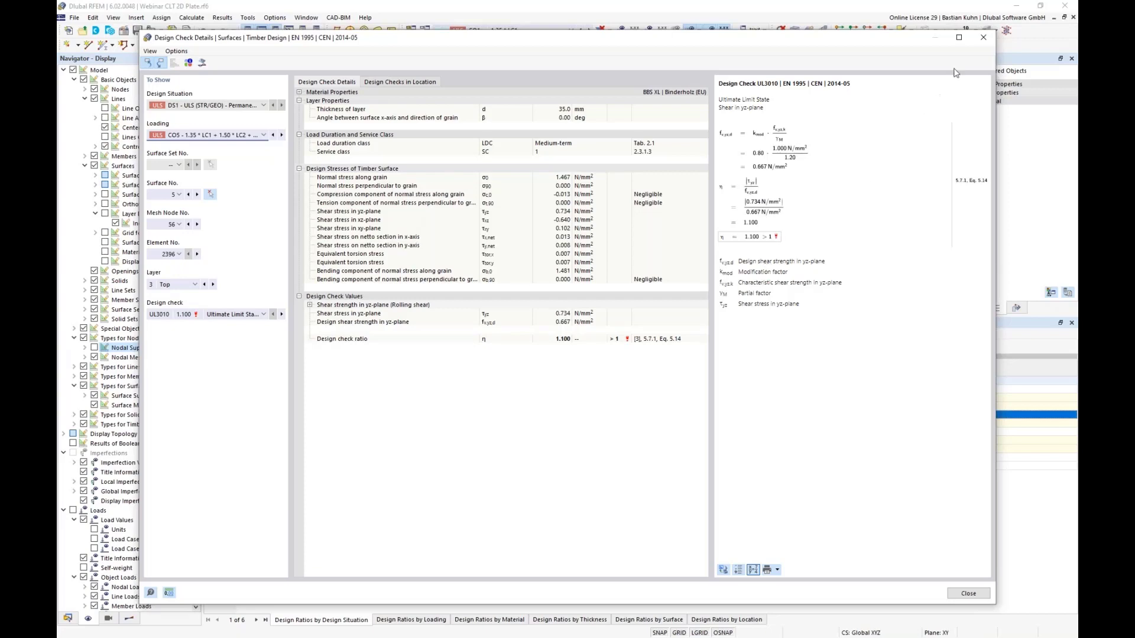
click(984, 39)
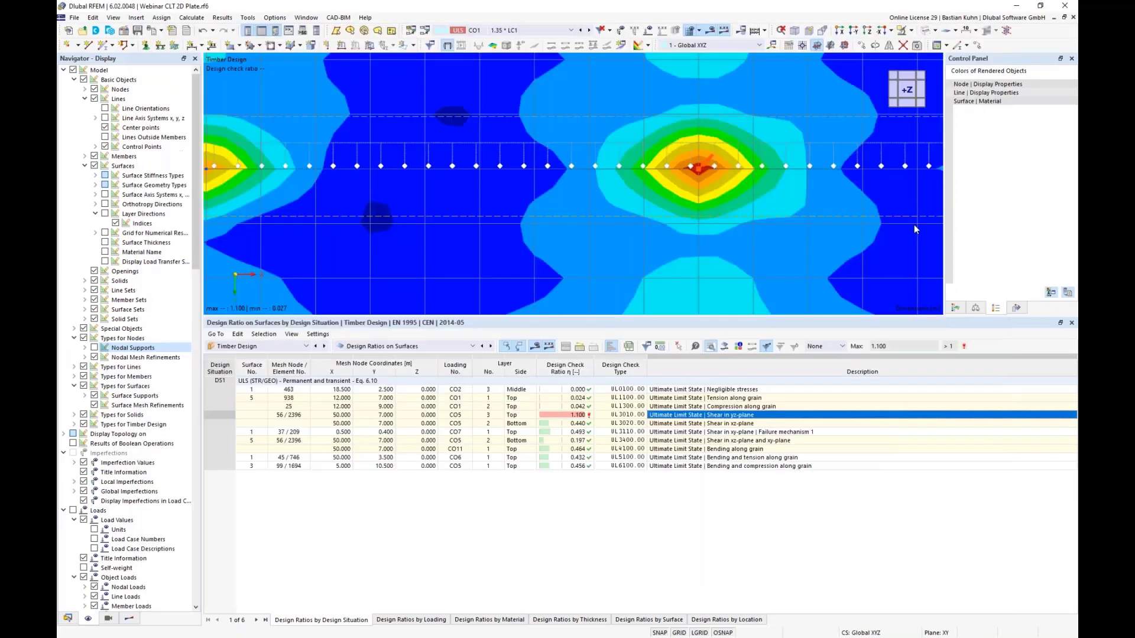
click(724, 346)
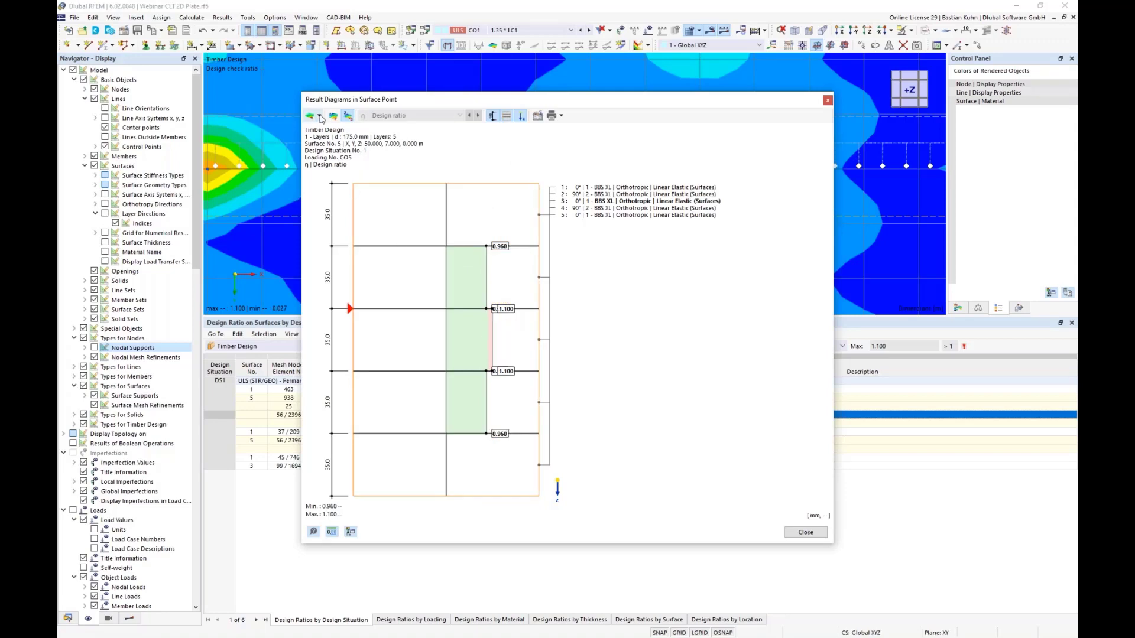
click(398, 234)
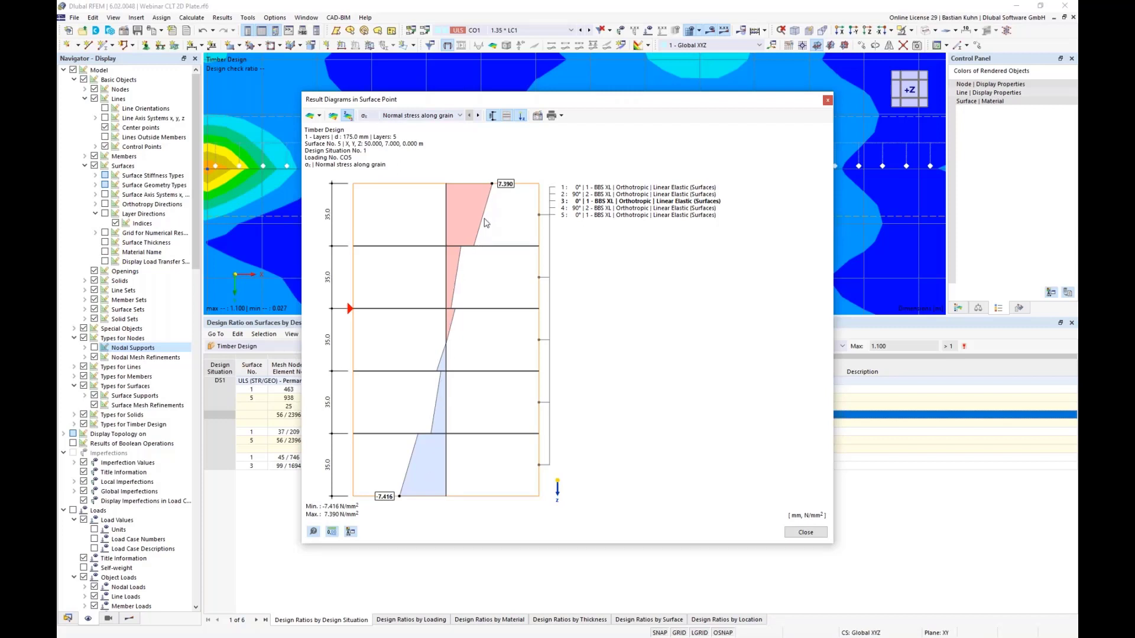
click(454, 116)
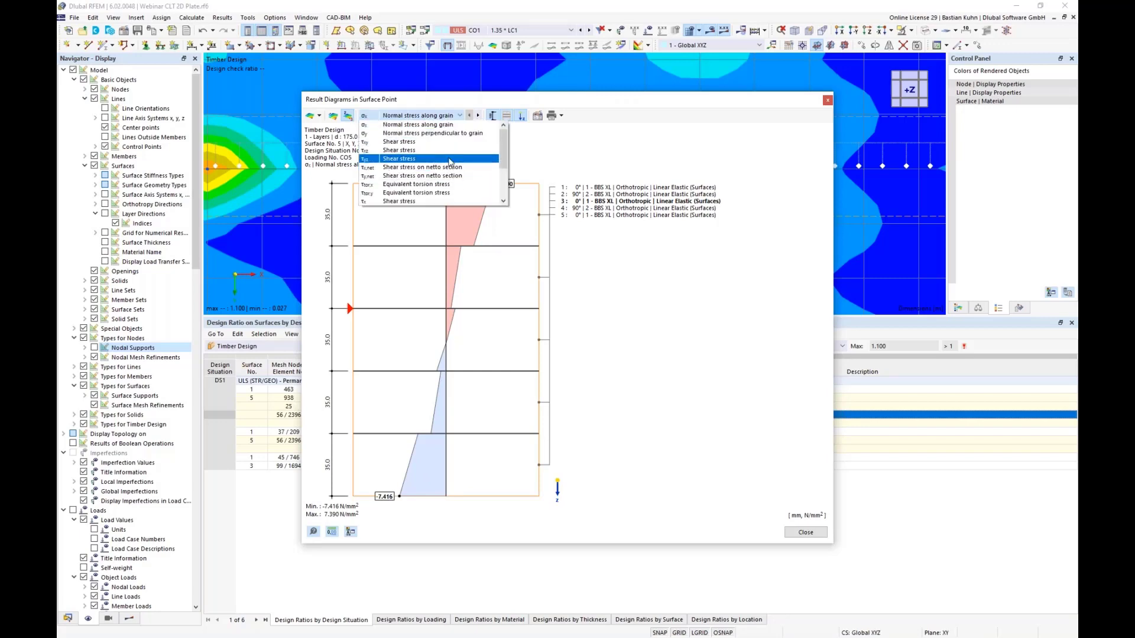
key(Escape)
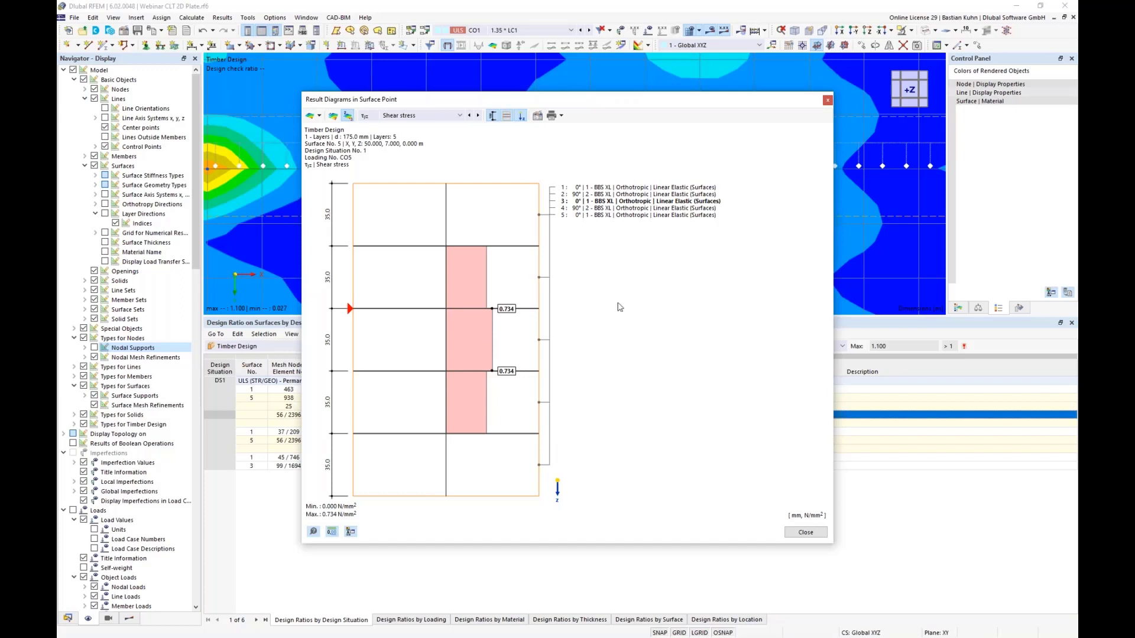
Step: Send the surface point's normal stress along grain diagram to the Timber CLT printout report with a height ratio of 40 %
click(559, 116)
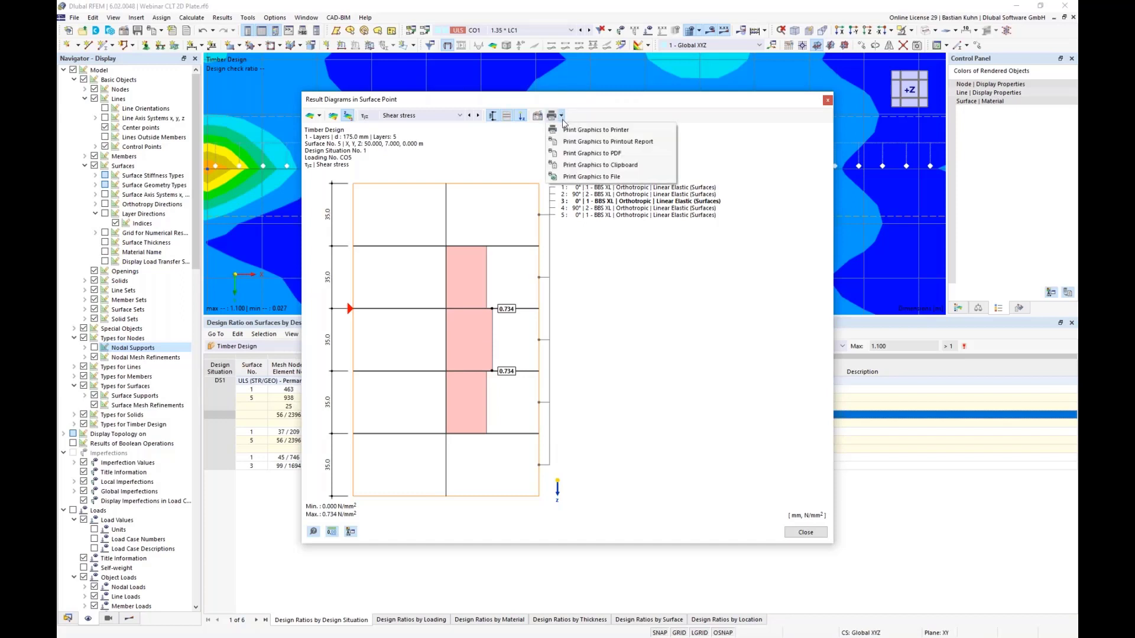
click(574, 104)
click(422, 116)
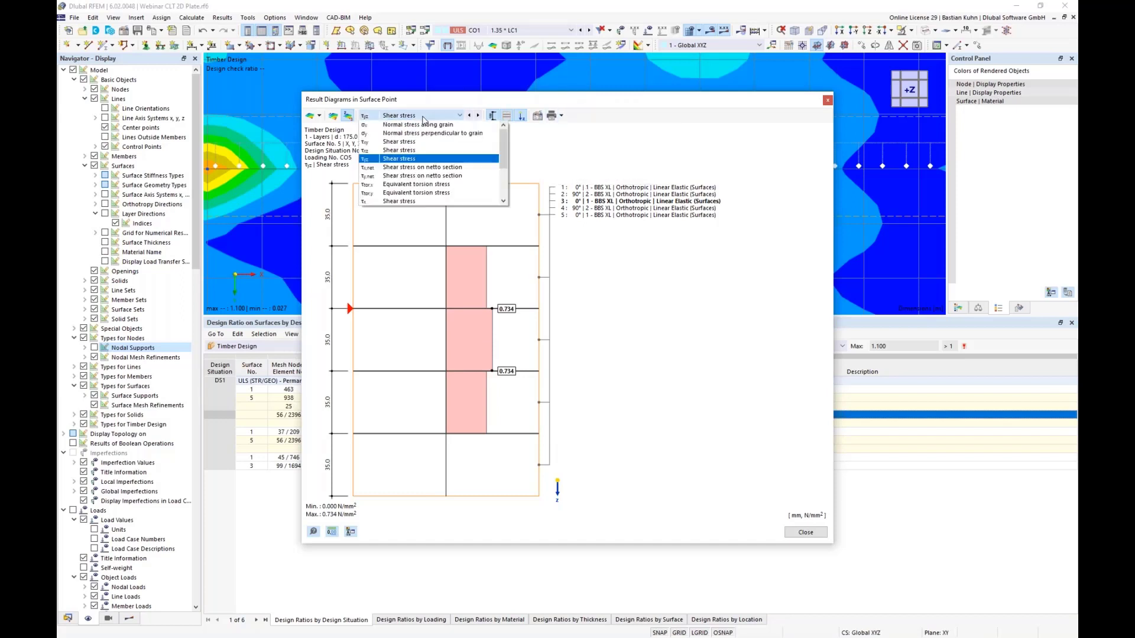
click(511, 136)
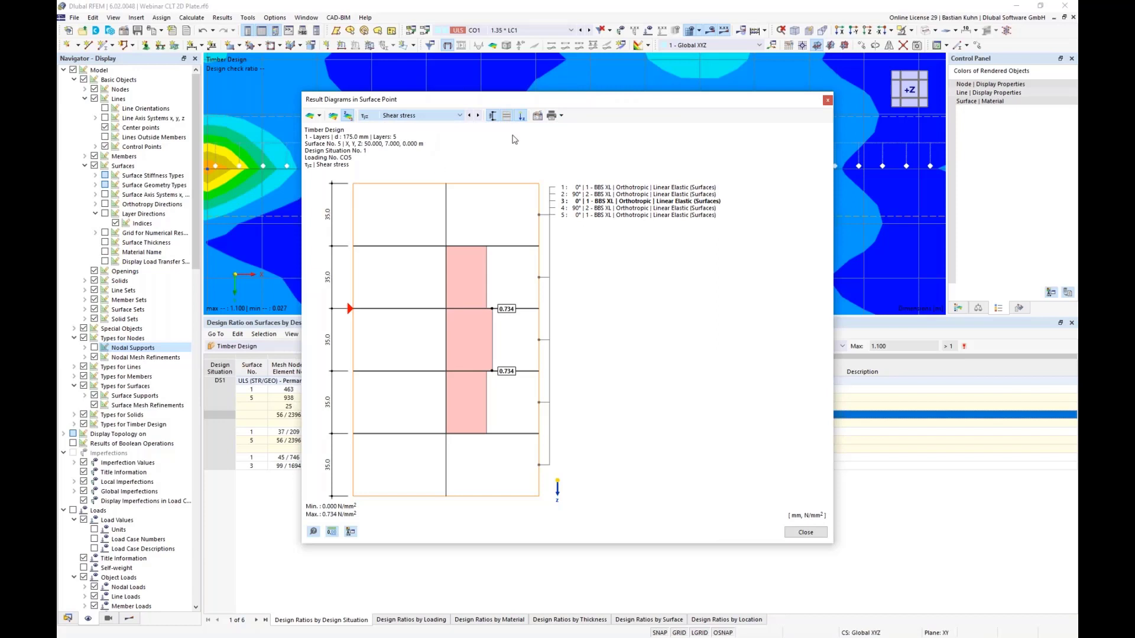
click(561, 116)
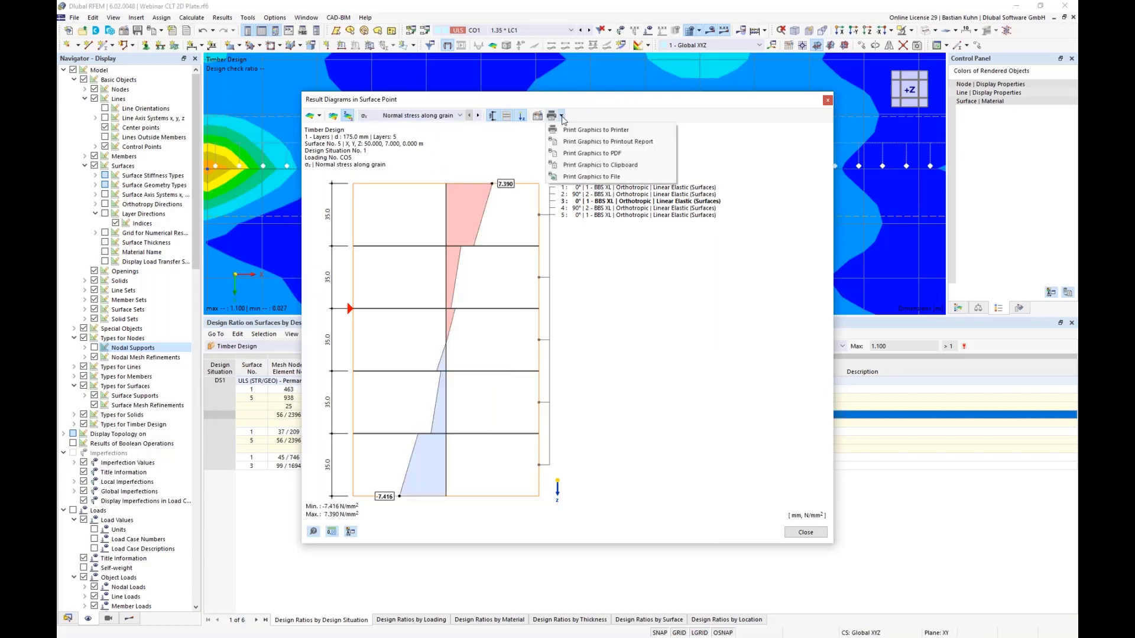
click(573, 142)
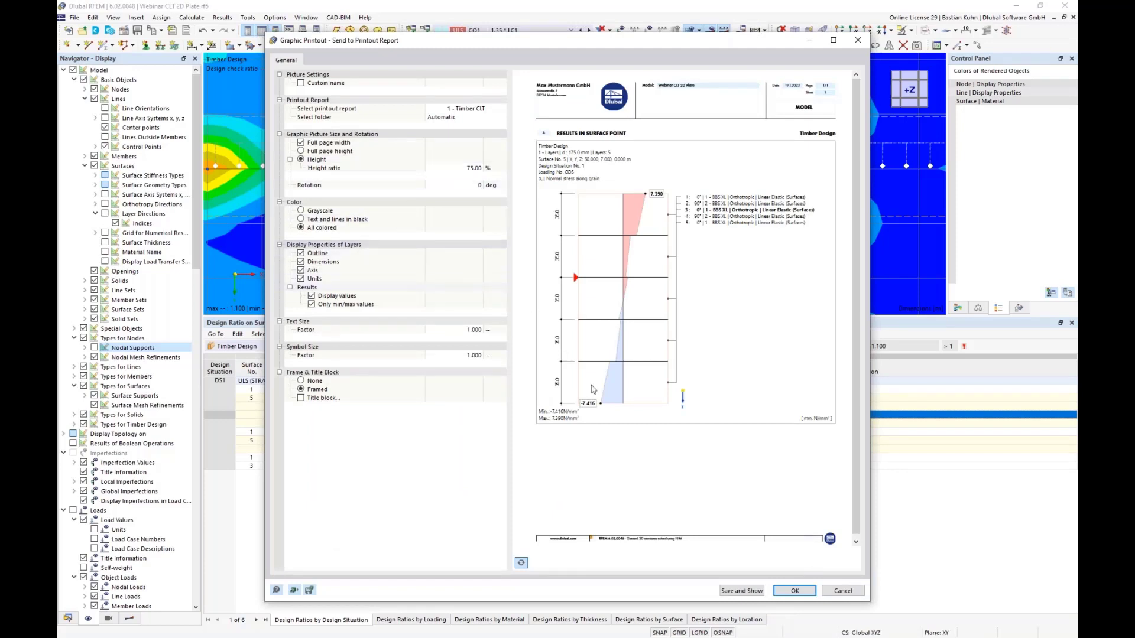
click(470, 168)
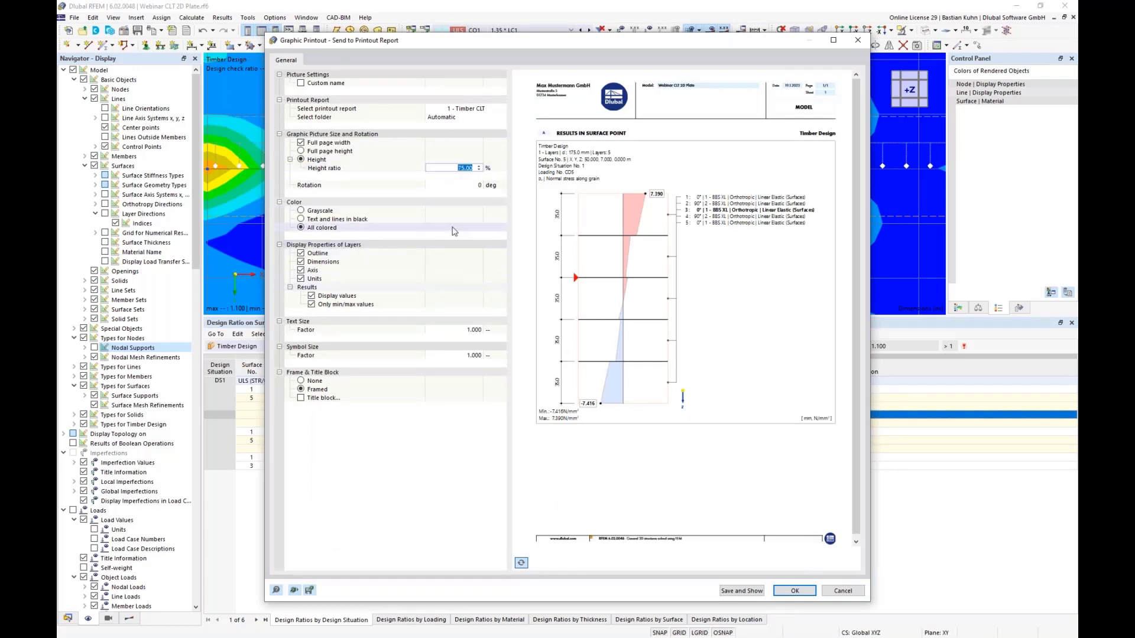
text(40)
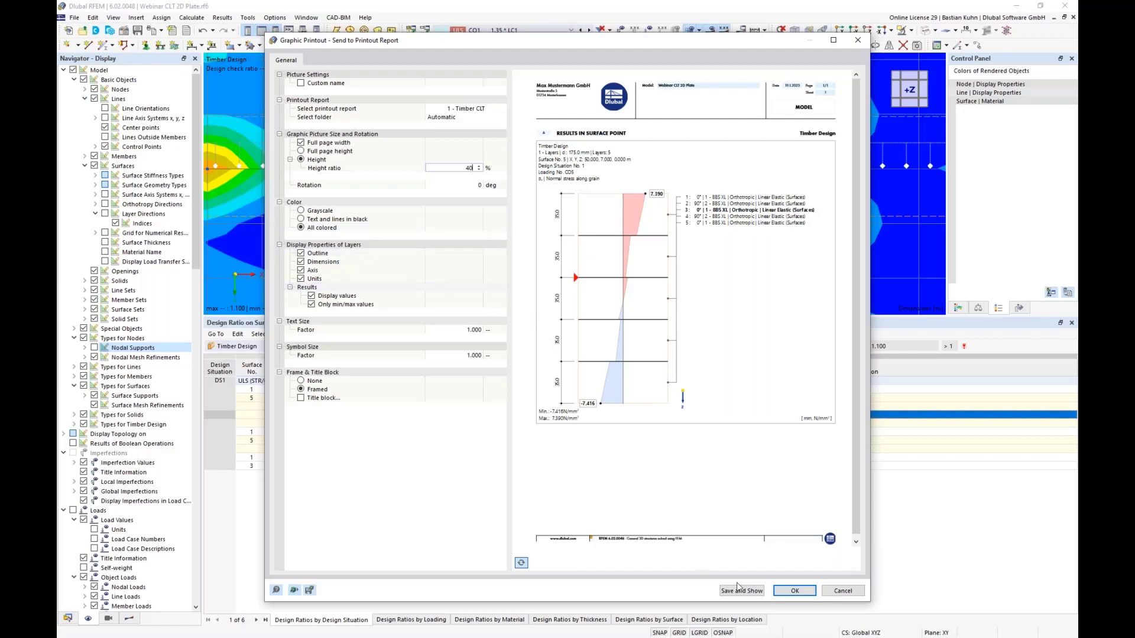
click(794, 591)
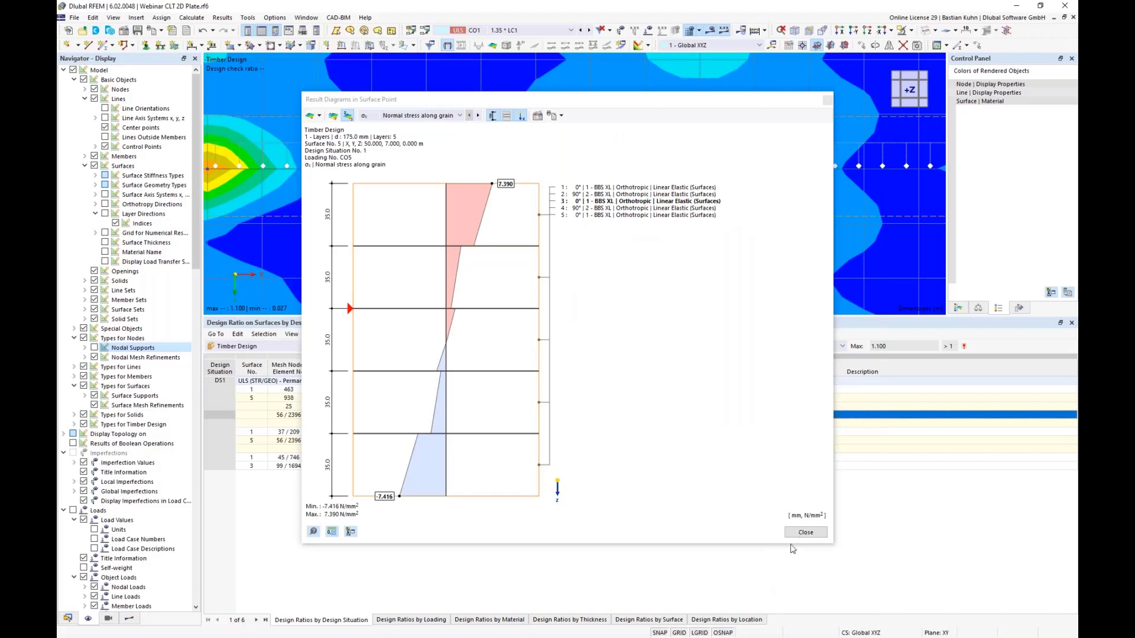
key(Escape)
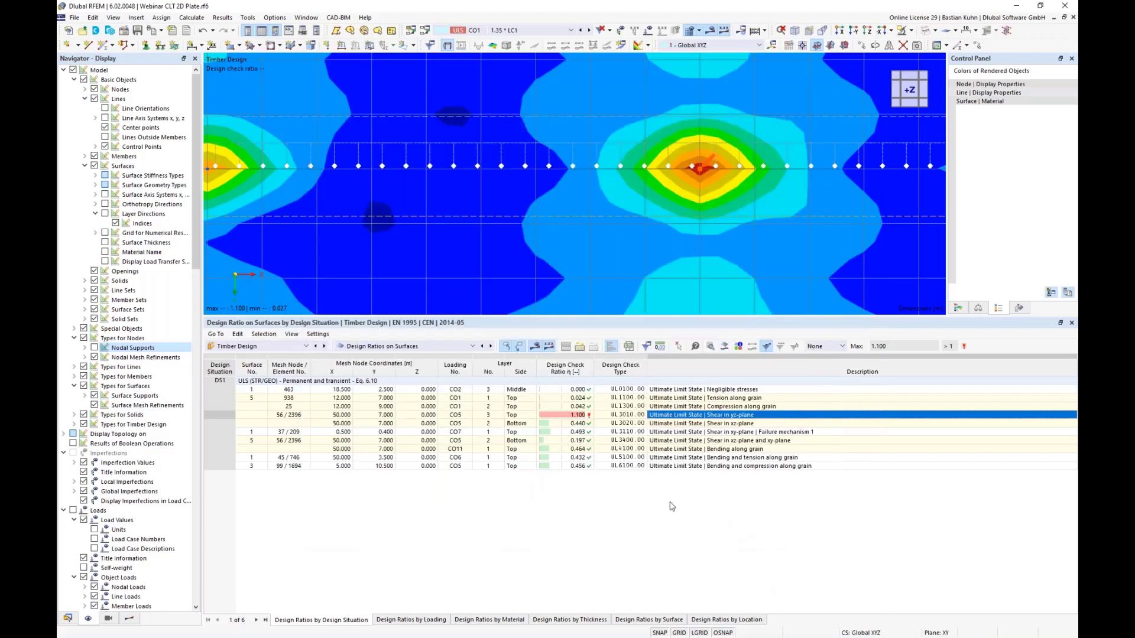
Step: Show the whole plate in an isometric view and set its ratio envelope to the maximum of selected design checks
scroll(605, 215, down, 5)
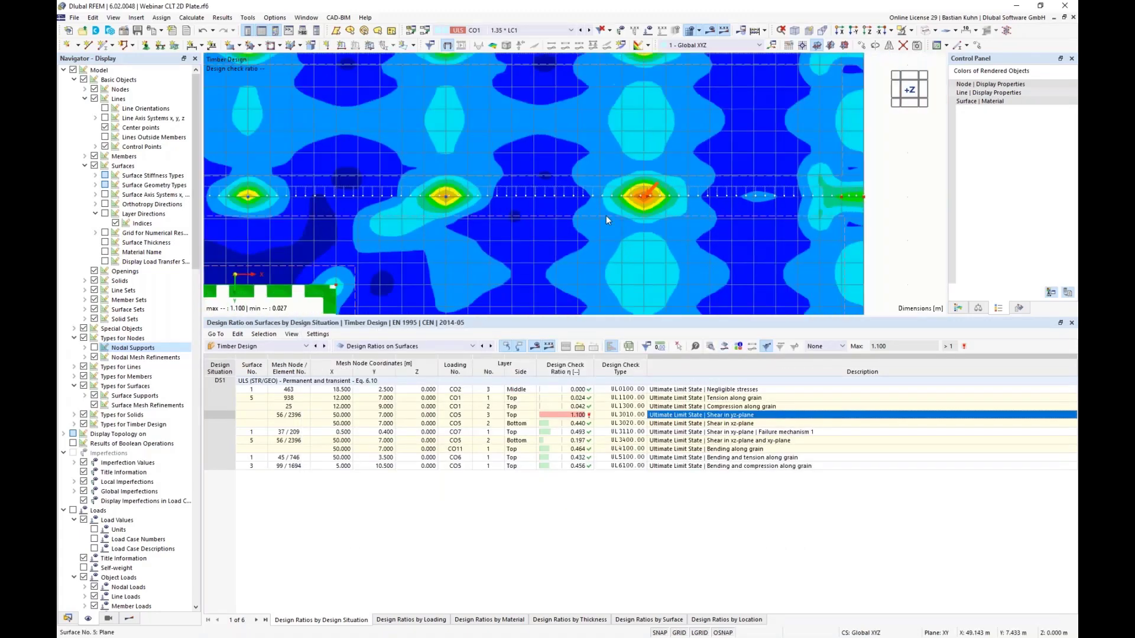
scroll(558, 226, down, 3)
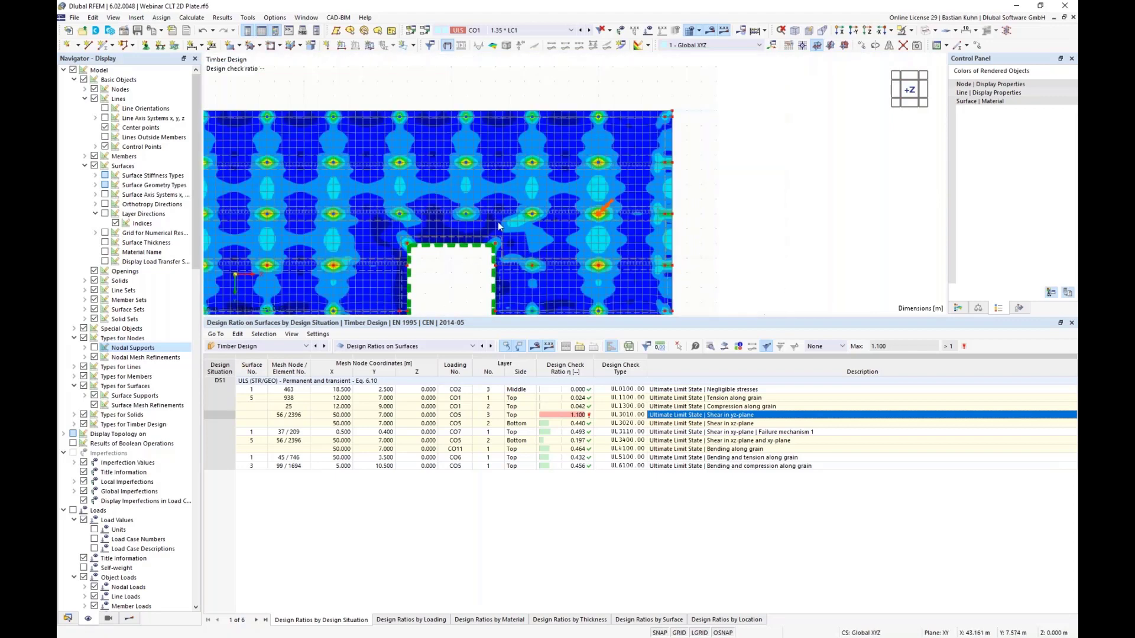
middle_drag(615, 190, 776, 186)
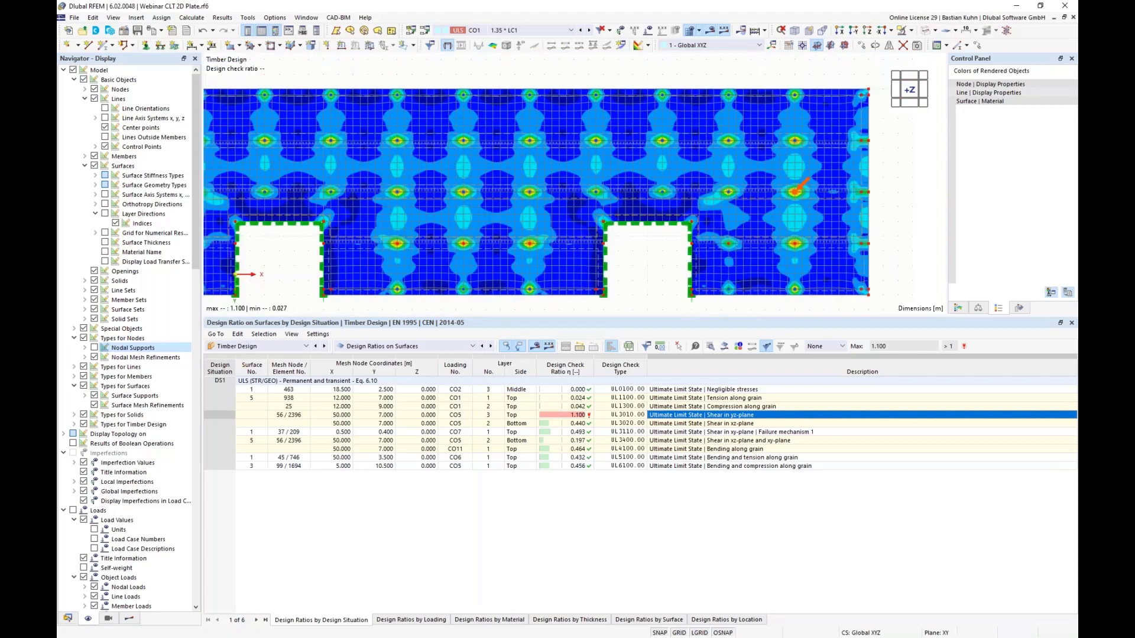
drag(712, 316, 713, 412)
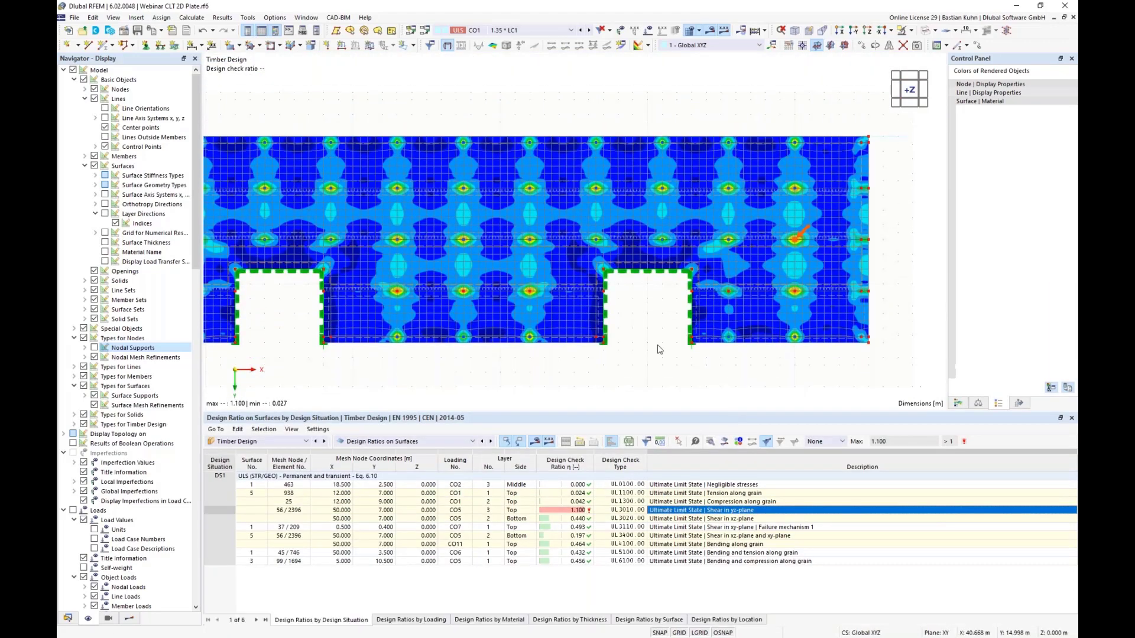
middle_drag(694, 298, 631, 217)
scroll(716, 270, down, 2)
click(129, 618)
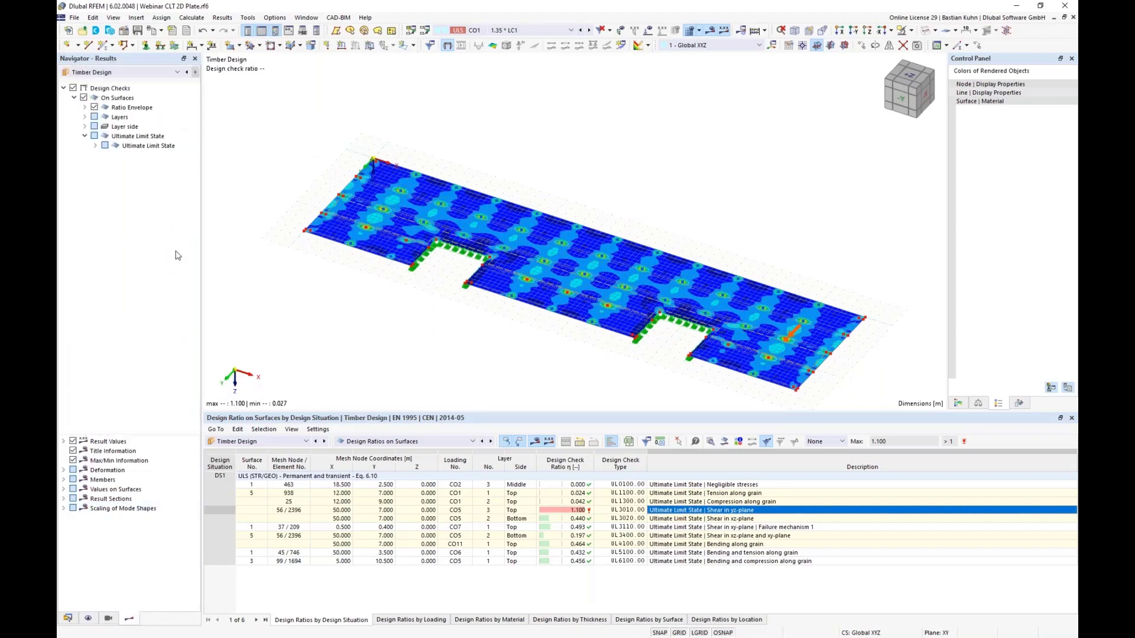
click(85, 107)
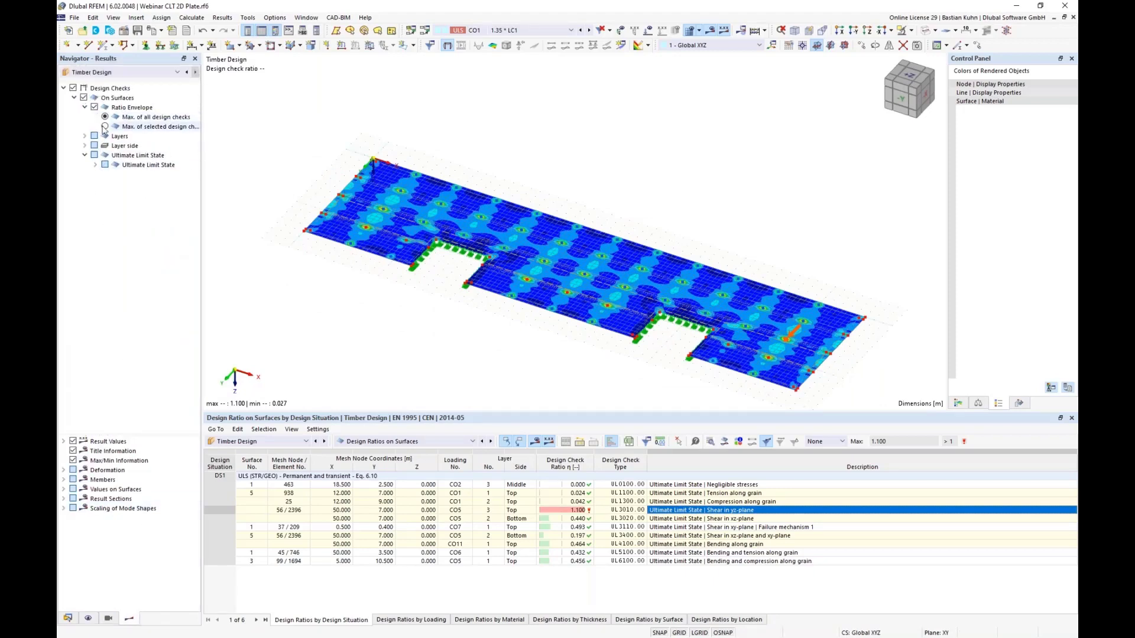
click(105, 126)
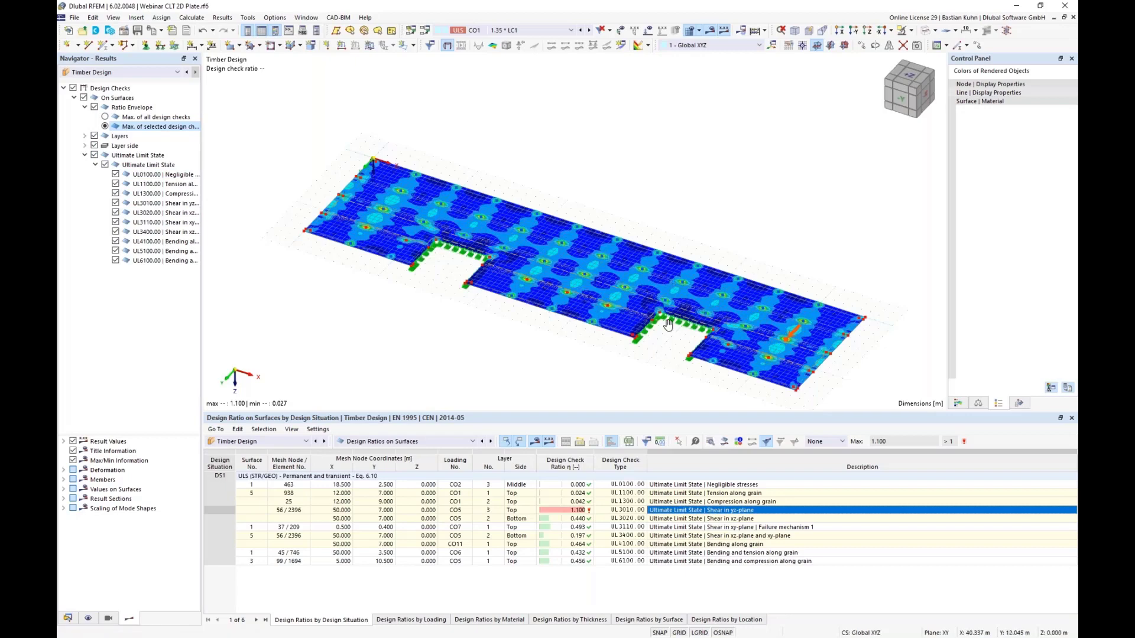
Step: Expand the layers and layer sides in the timber design results to review the individual selections available for the ratio envelope
middle_drag(667, 325, 663, 284)
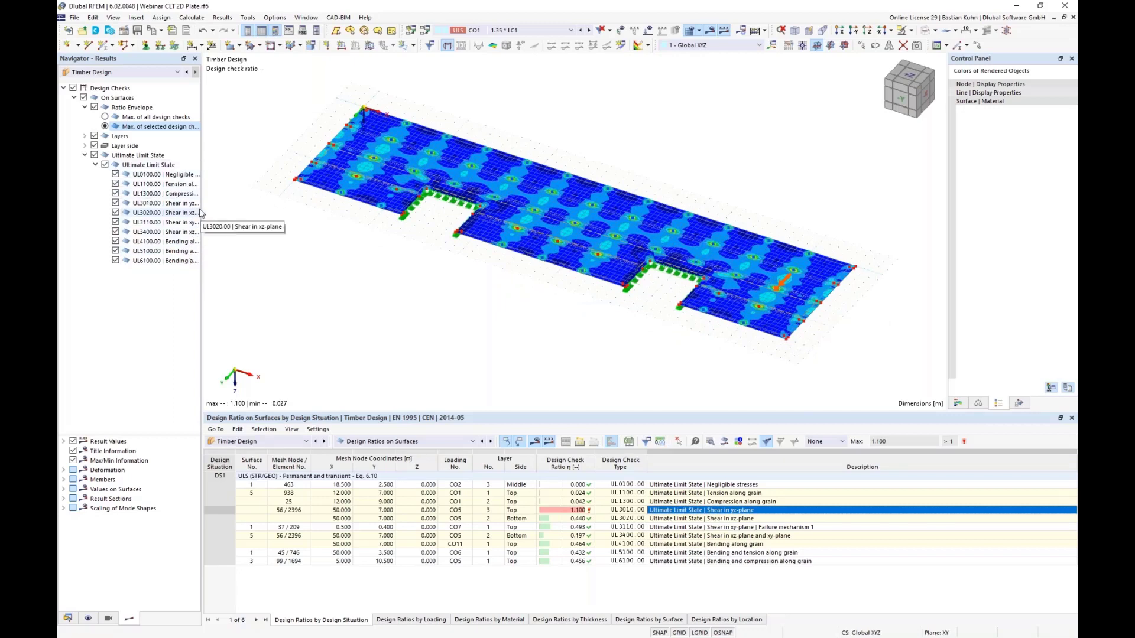
drag(205, 202, 249, 203)
click(84, 136)
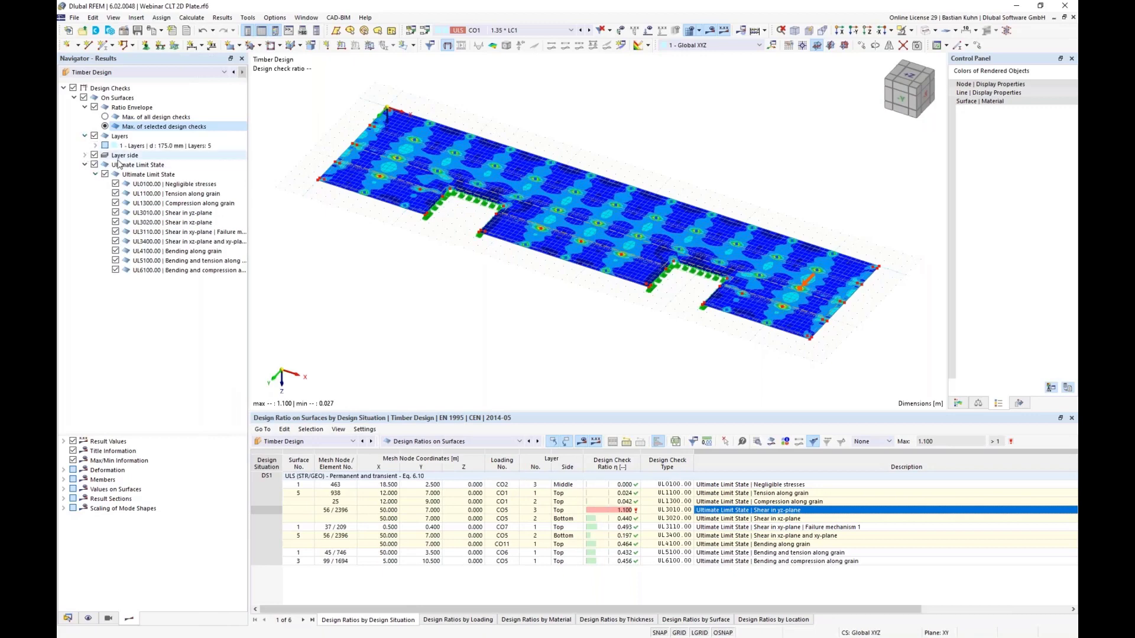
click(85, 155)
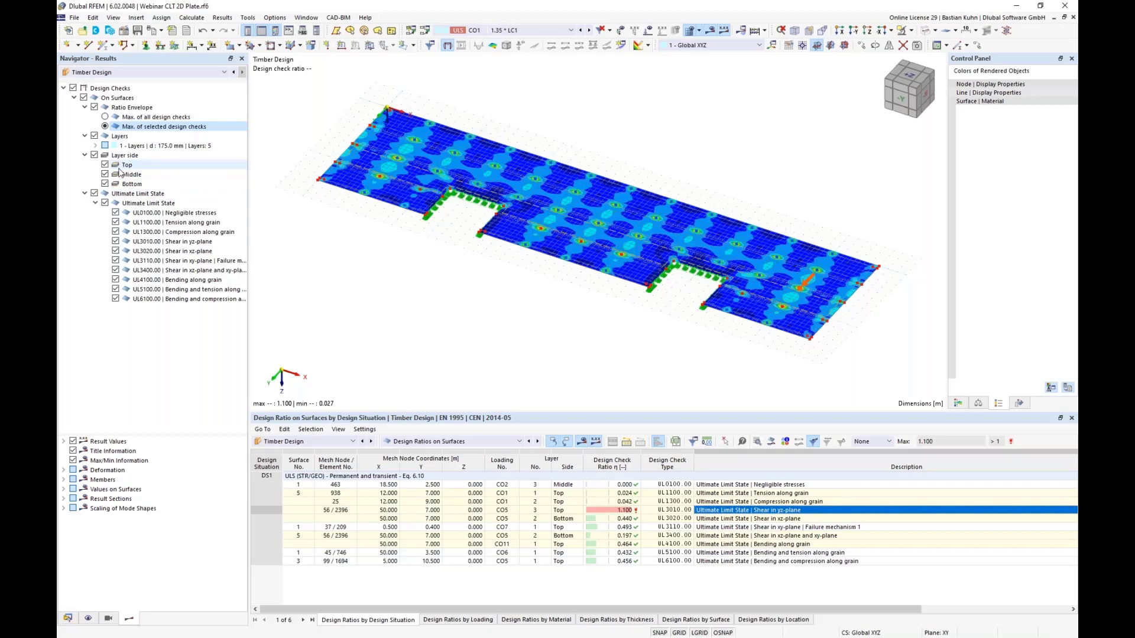
click(95, 146)
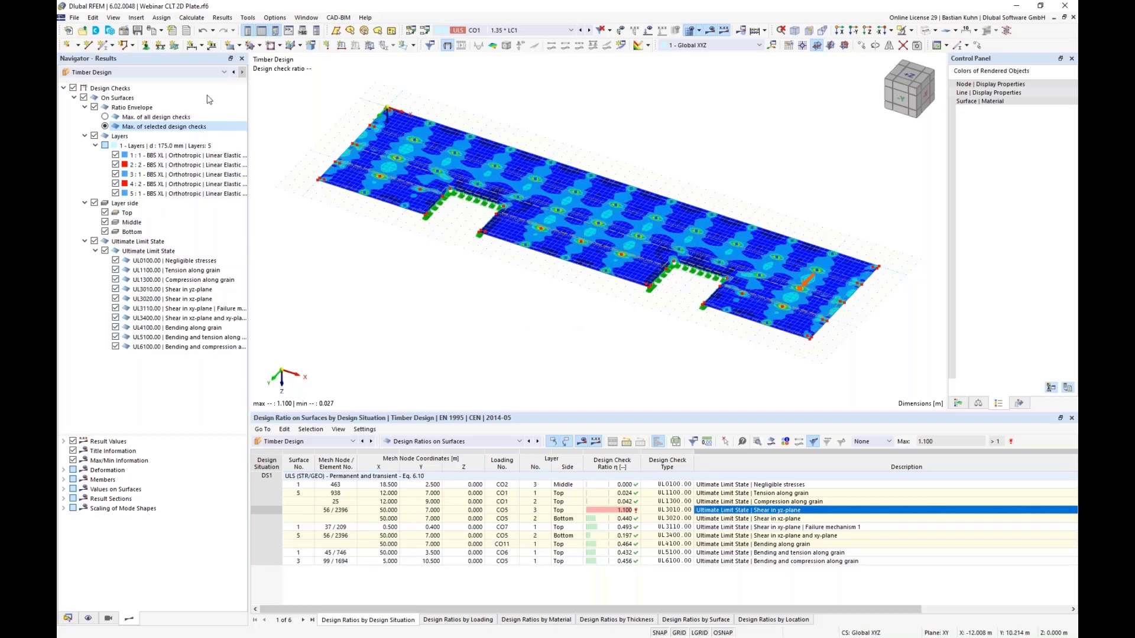
Step: Switch the displayed results from Timber Design to Static Analysis and view the global deformations of the plate
click(204, 72)
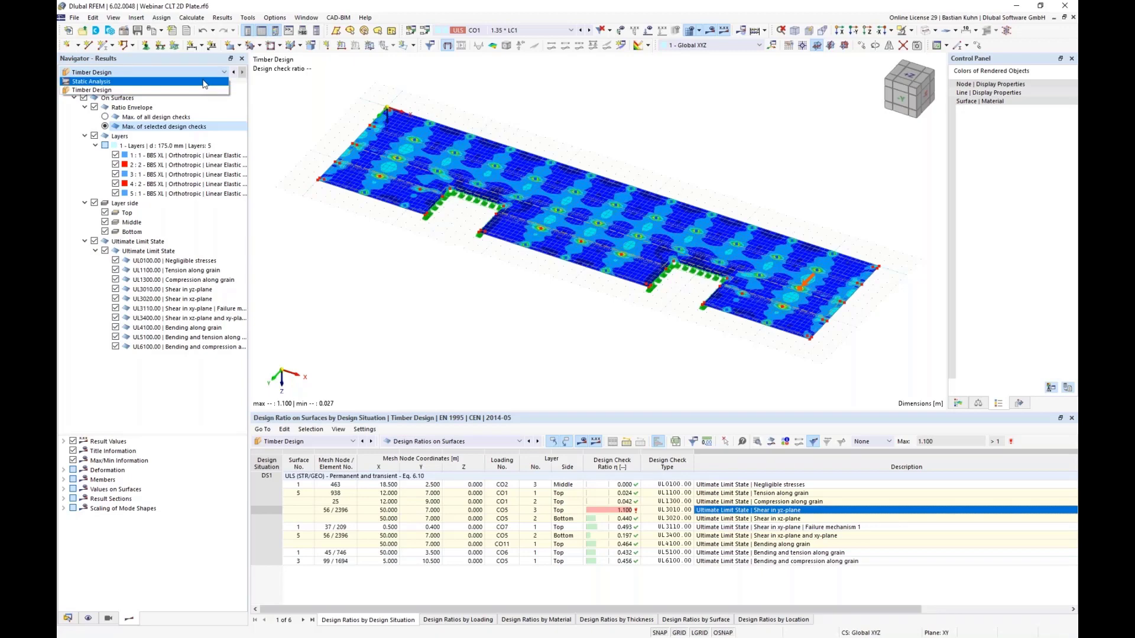
click(204, 82)
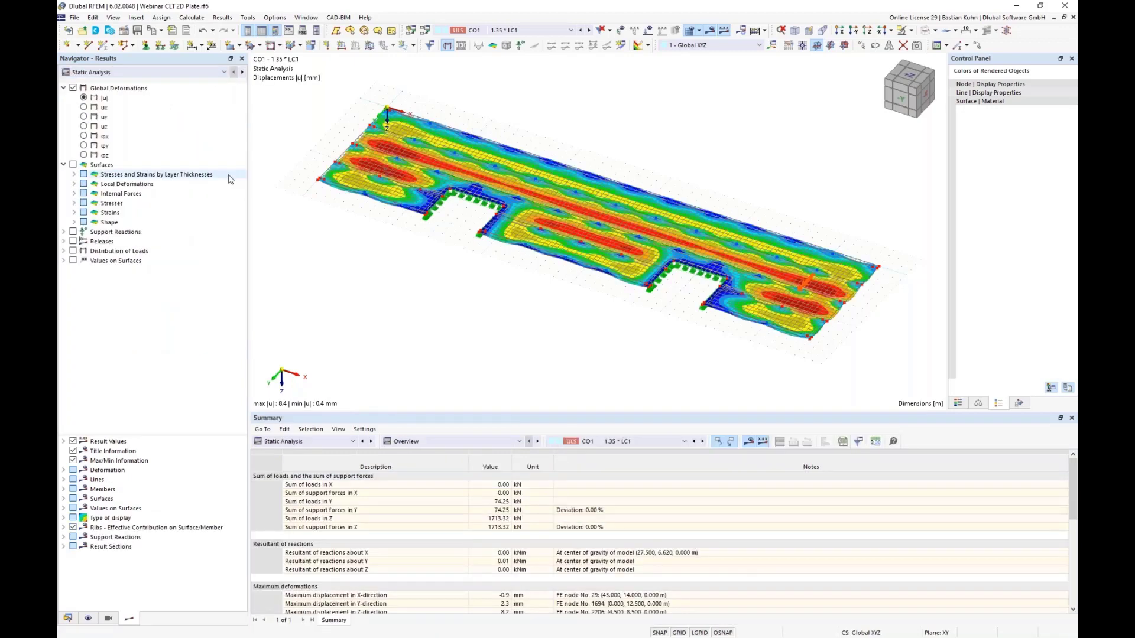
middle_drag(490, 303, 443, 313)
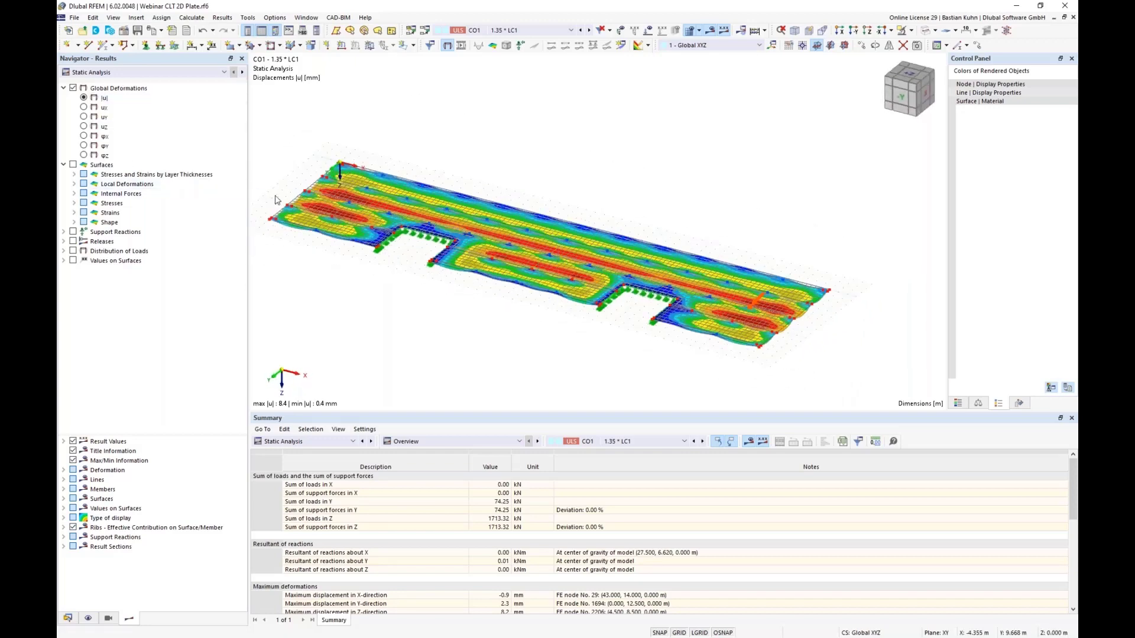
scroll(275, 200, up, 3)
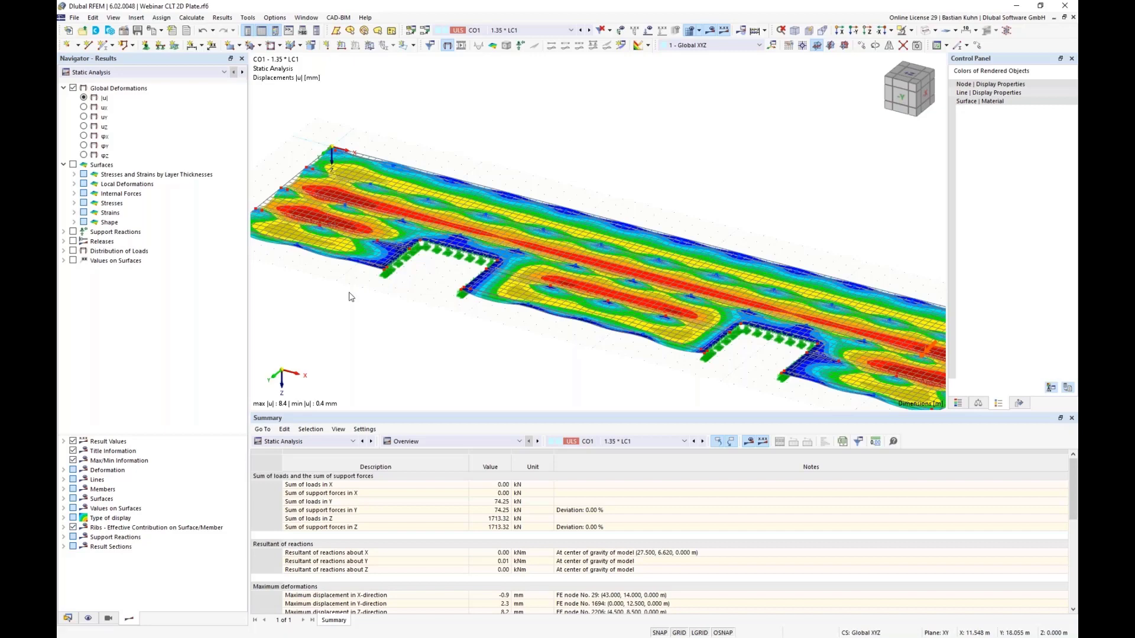
Step: List the individual layers for the surface stresses and display the basic axial stress σx,+ on the plate
click(74, 174)
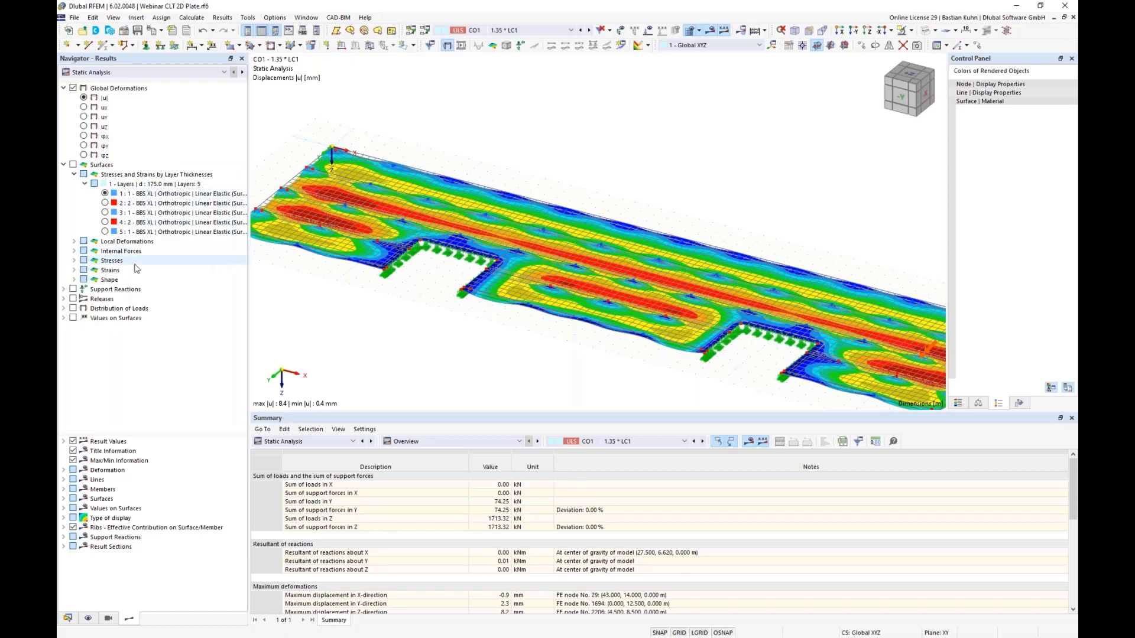
click(74, 260)
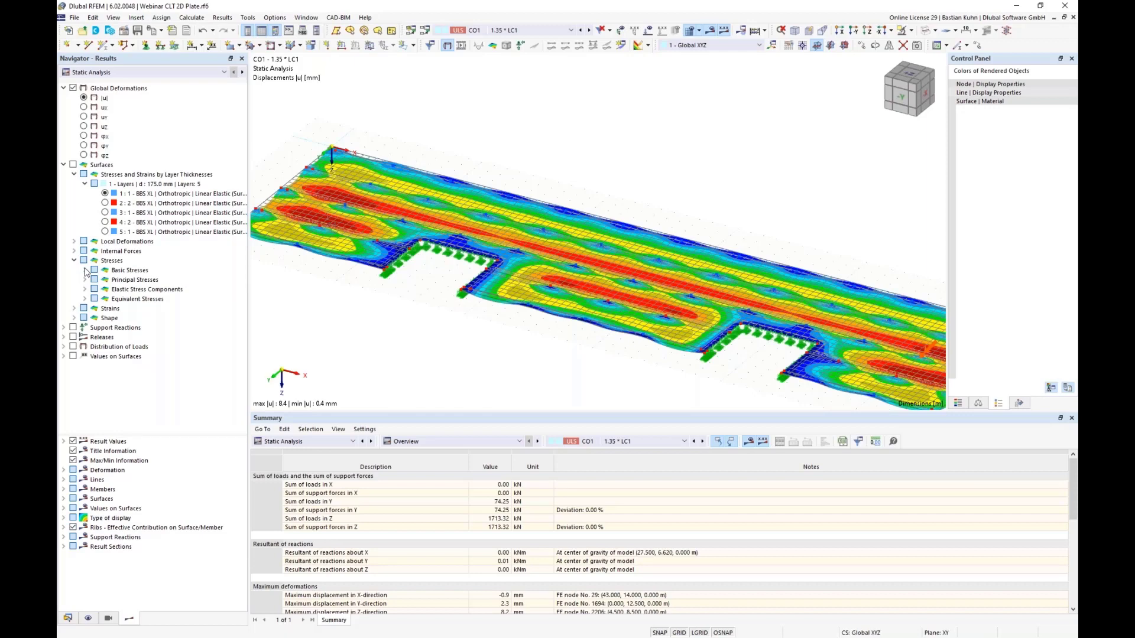
click(85, 270)
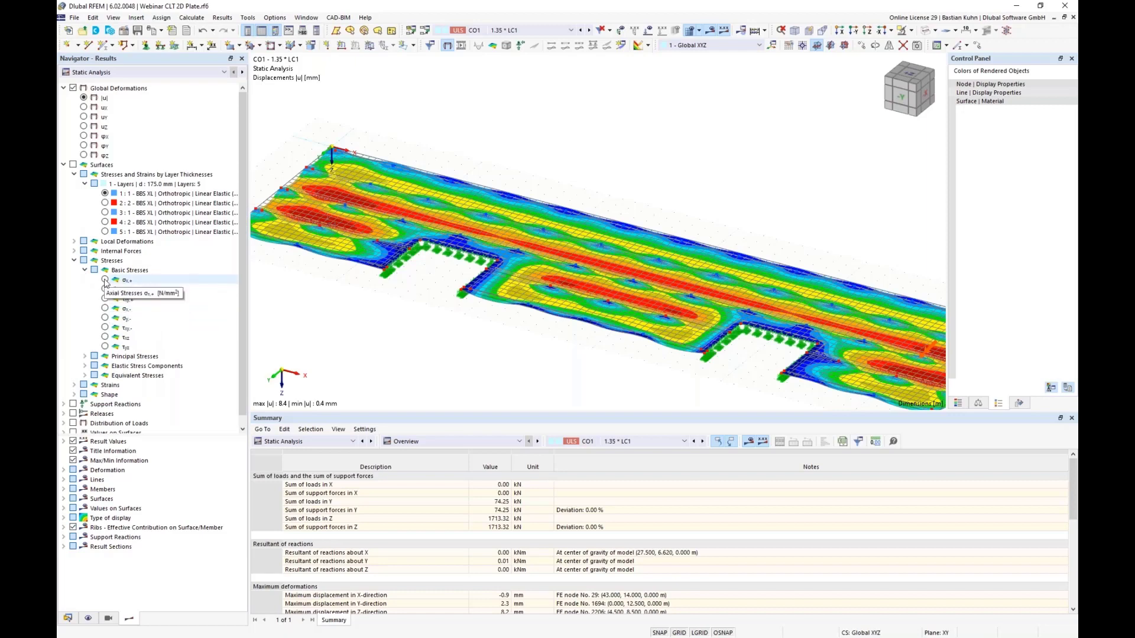
click(105, 280)
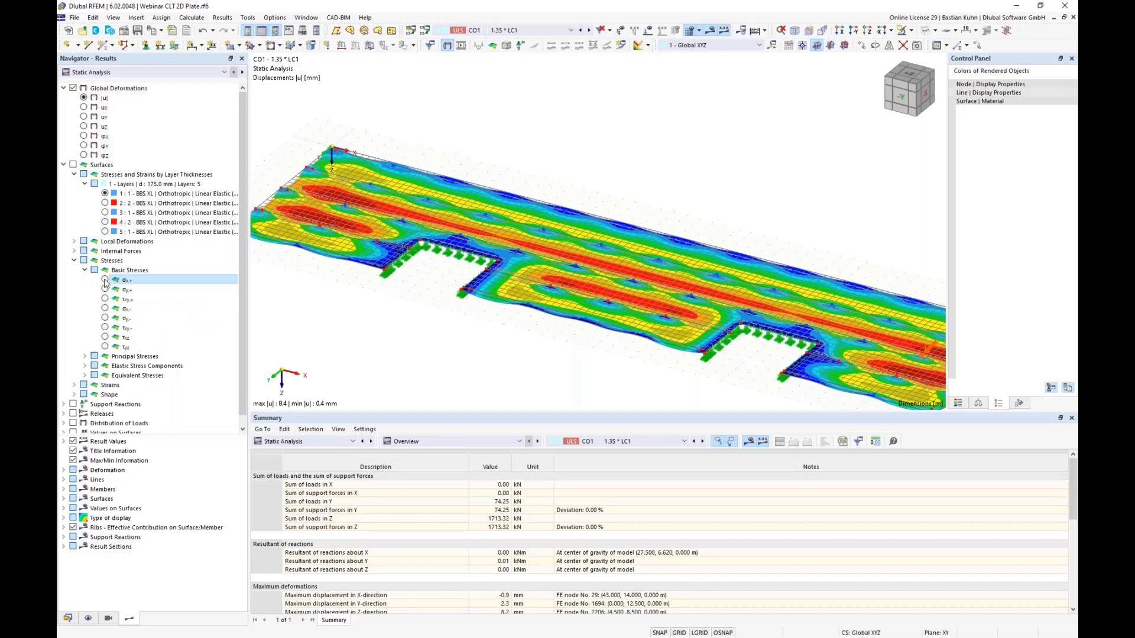
click(141, 282)
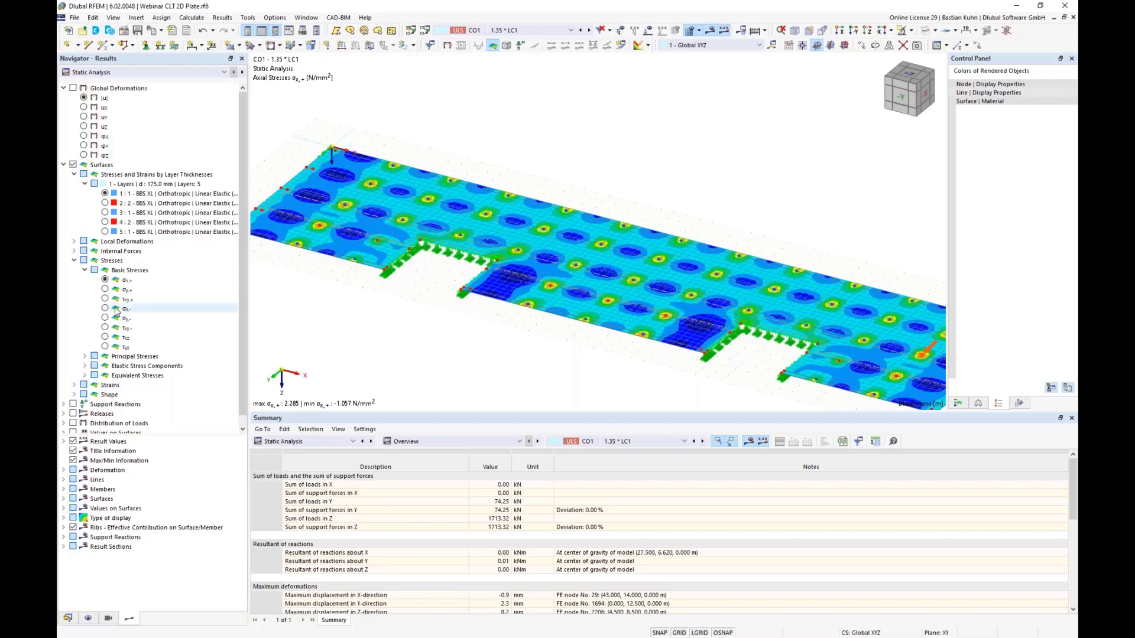
Step: Compare the basic axial stress σx,- on layers 1, 3 and 5, and then view σx,+ on layer 5
click(106, 309)
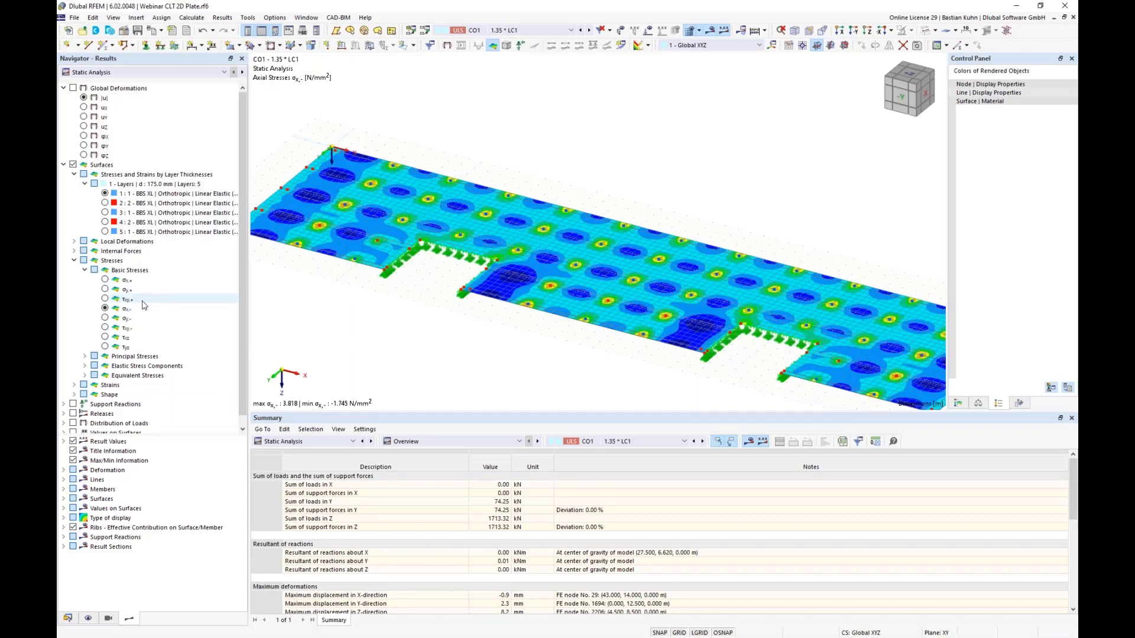
click(104, 213)
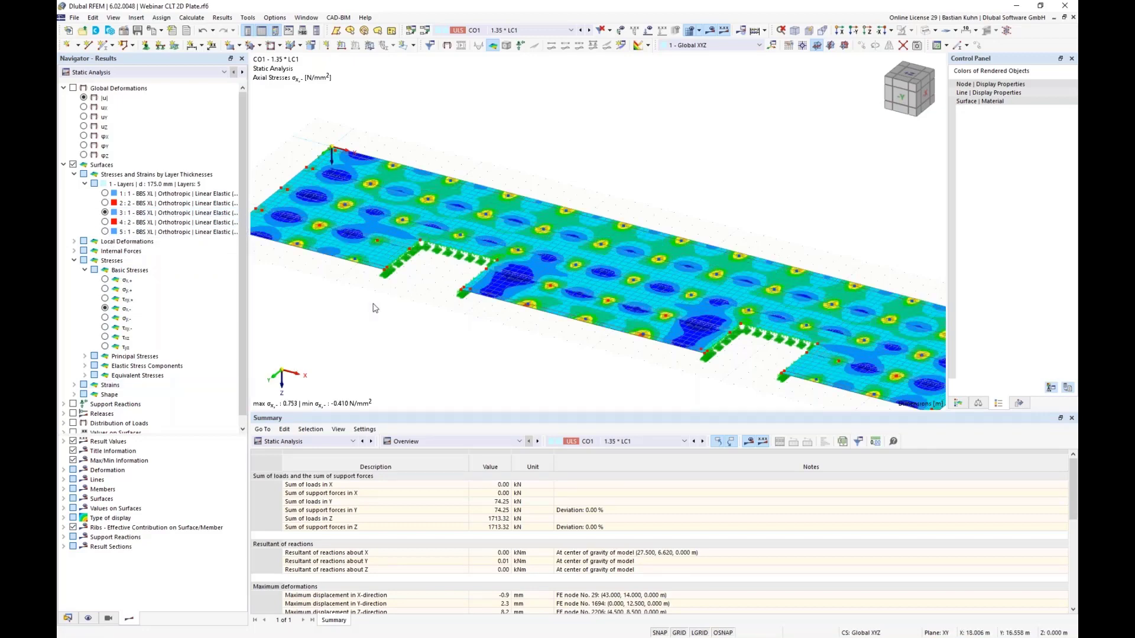
click(105, 232)
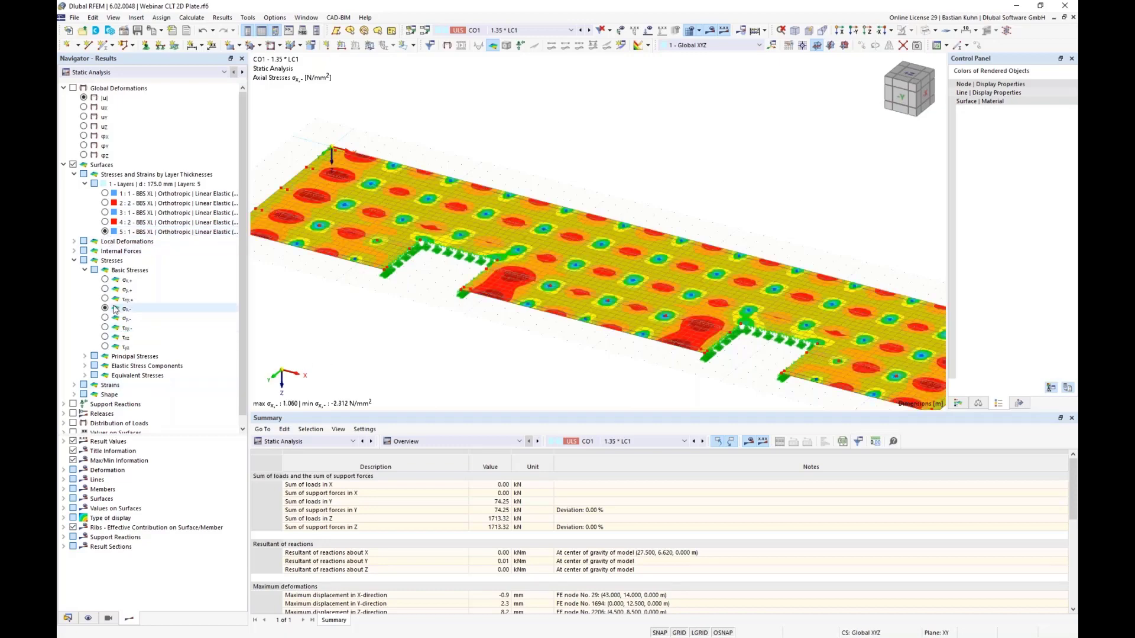
click(105, 279)
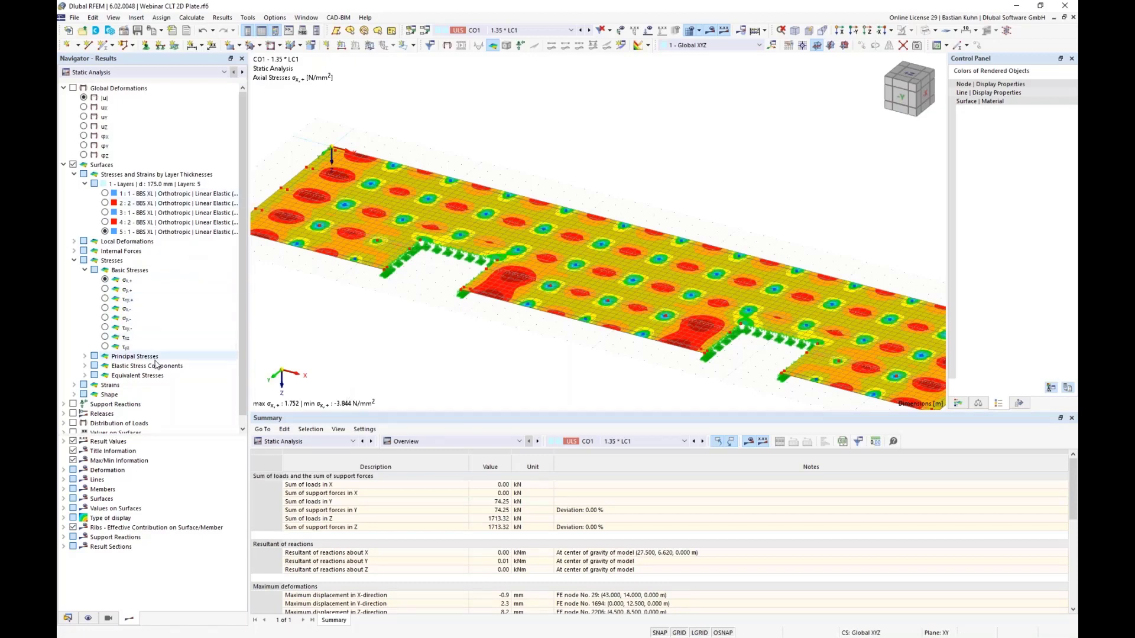
Step: Display the support reactions without nodal supports, limiting the line supports to the local reaction force px
scroll(175, 369, down, 1)
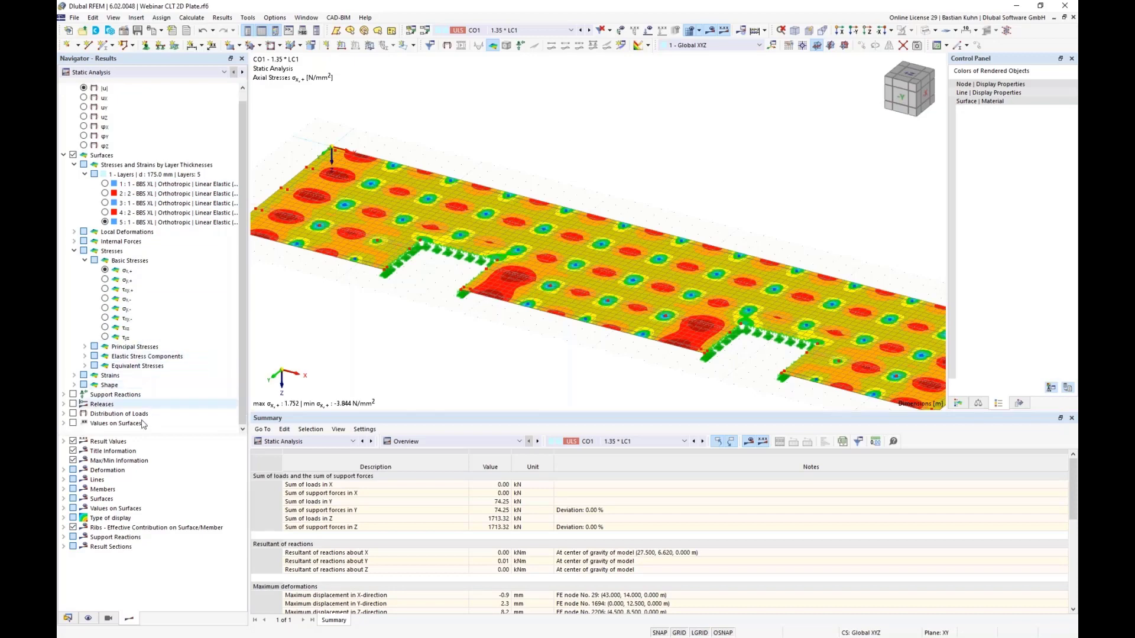
scroll(397, 291, down, 2)
middle_drag(397, 292, 367, 261)
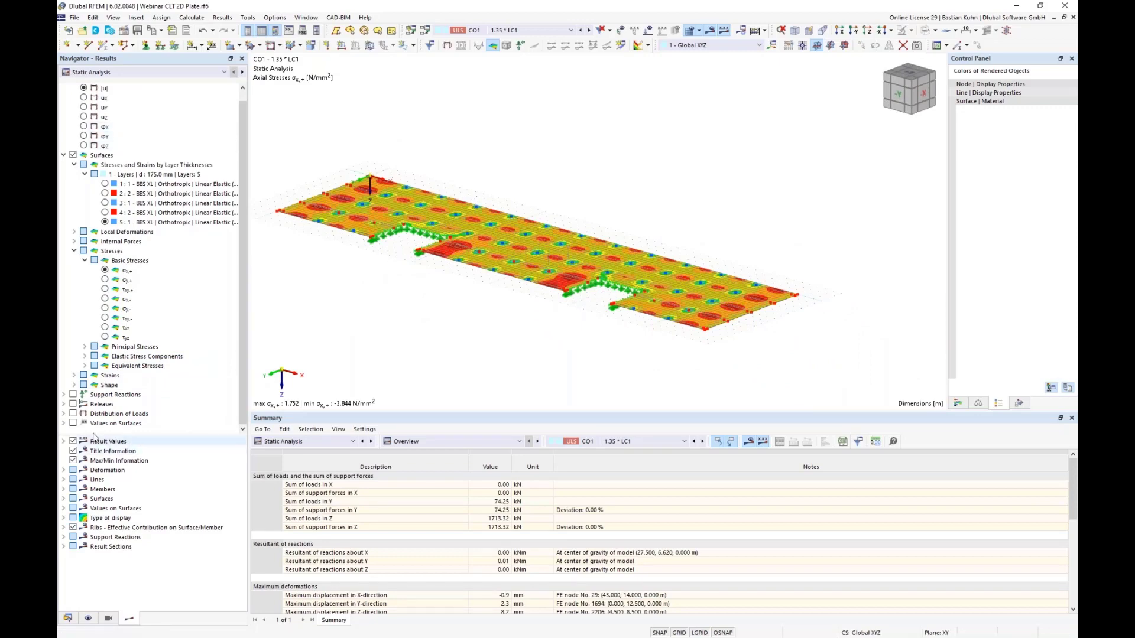
click(63, 404)
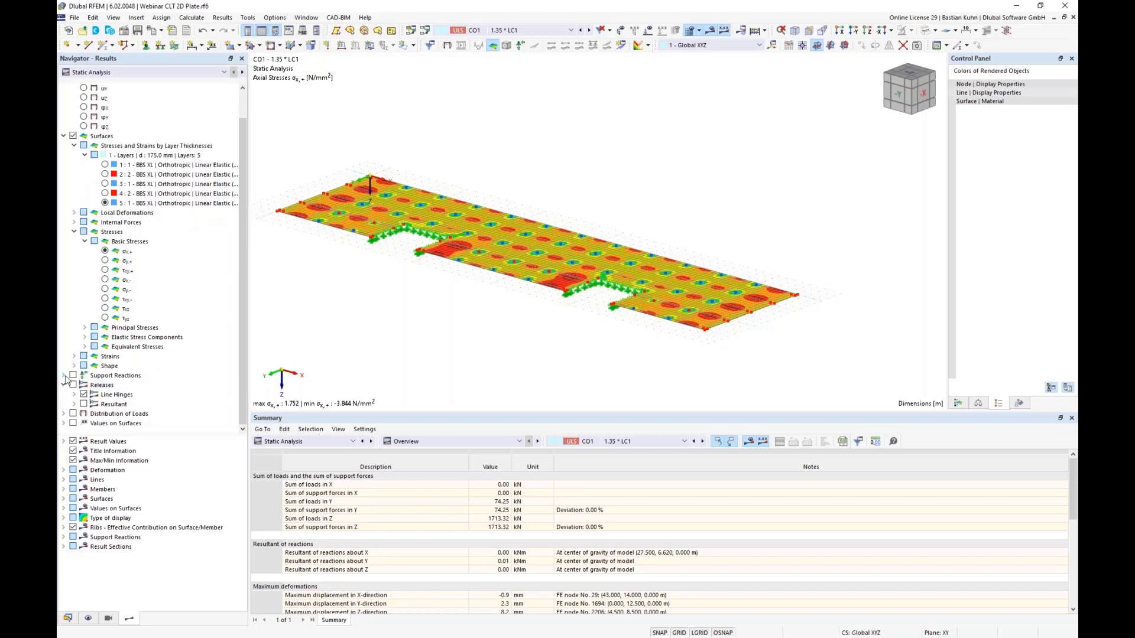
click(72, 375)
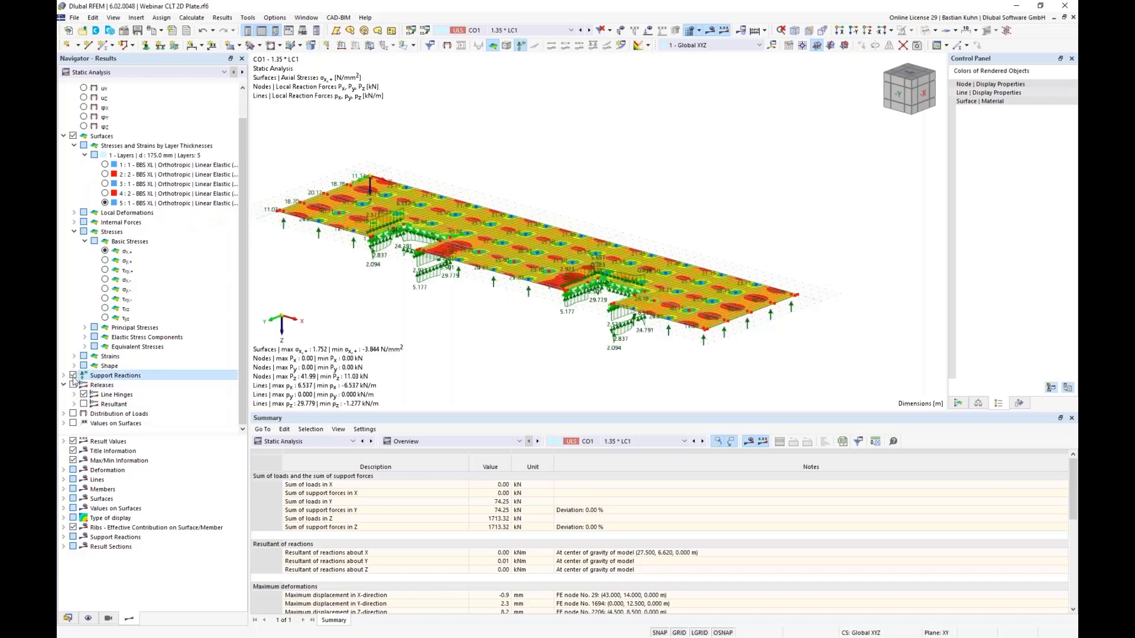
click(64, 375)
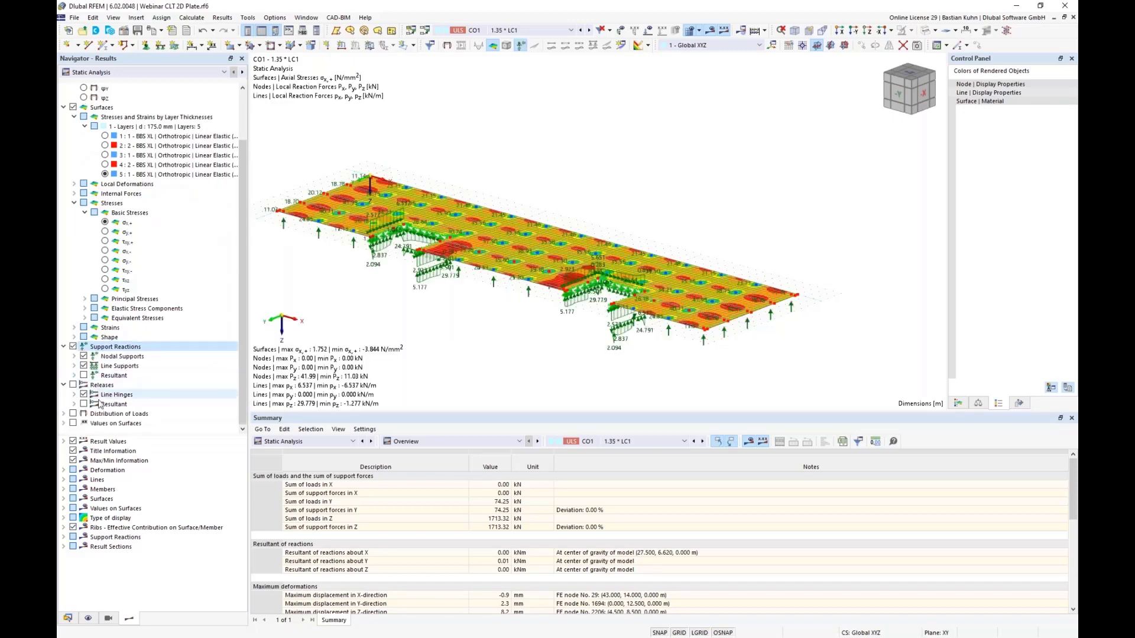
click(84, 356)
click(74, 366)
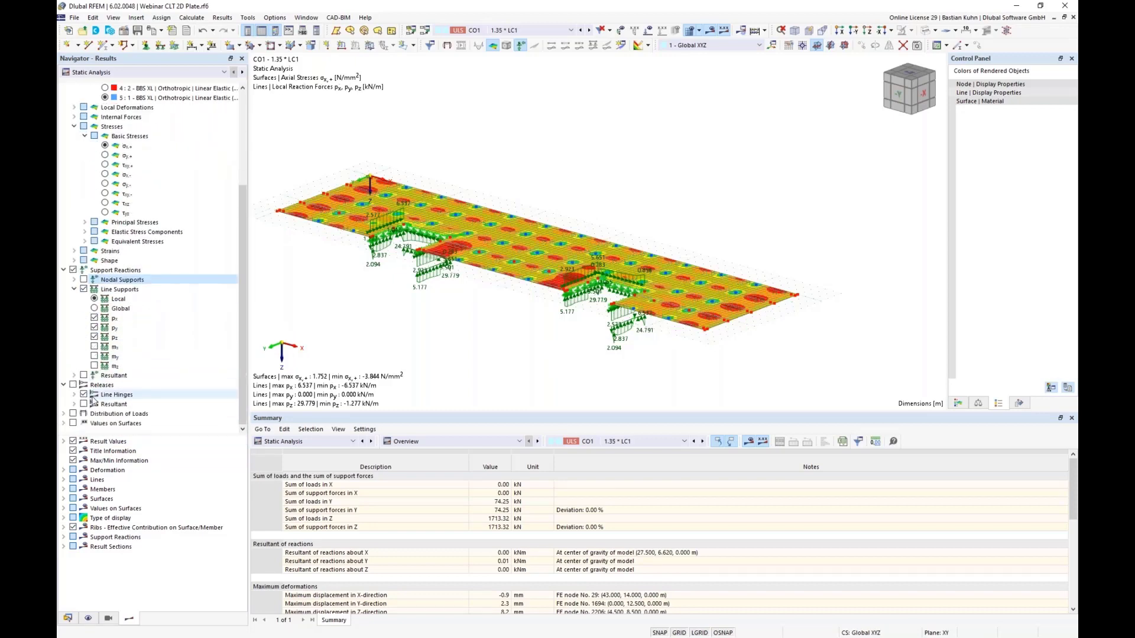
click(94, 328)
click(94, 337)
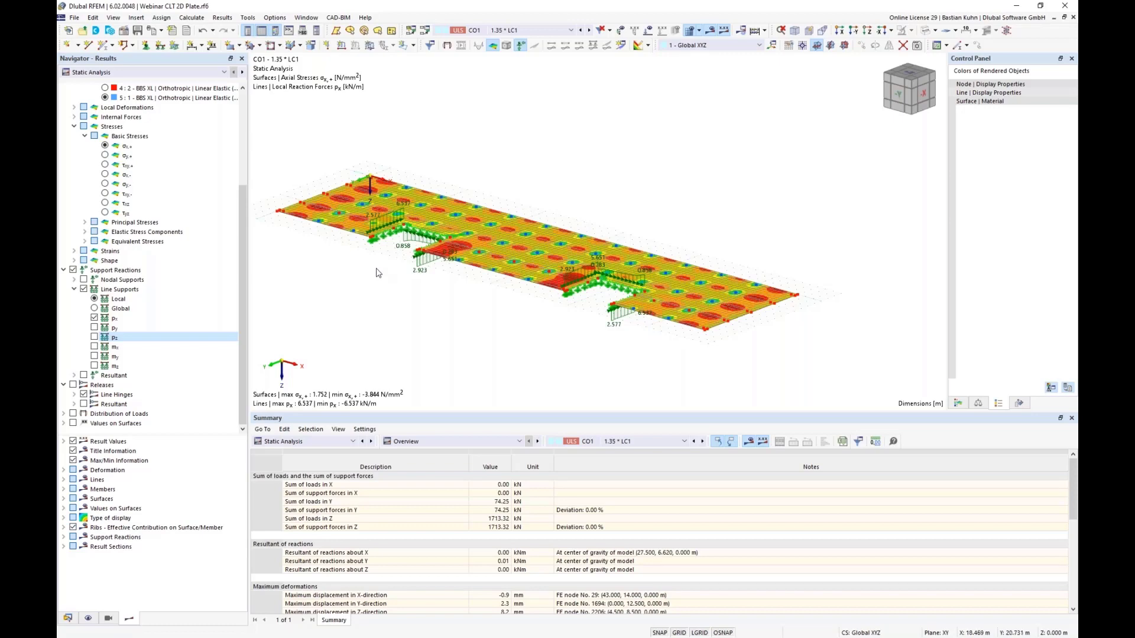
Step: Display the line hinge forces n and inspect their distribution at the short end of the plate
click(75, 395)
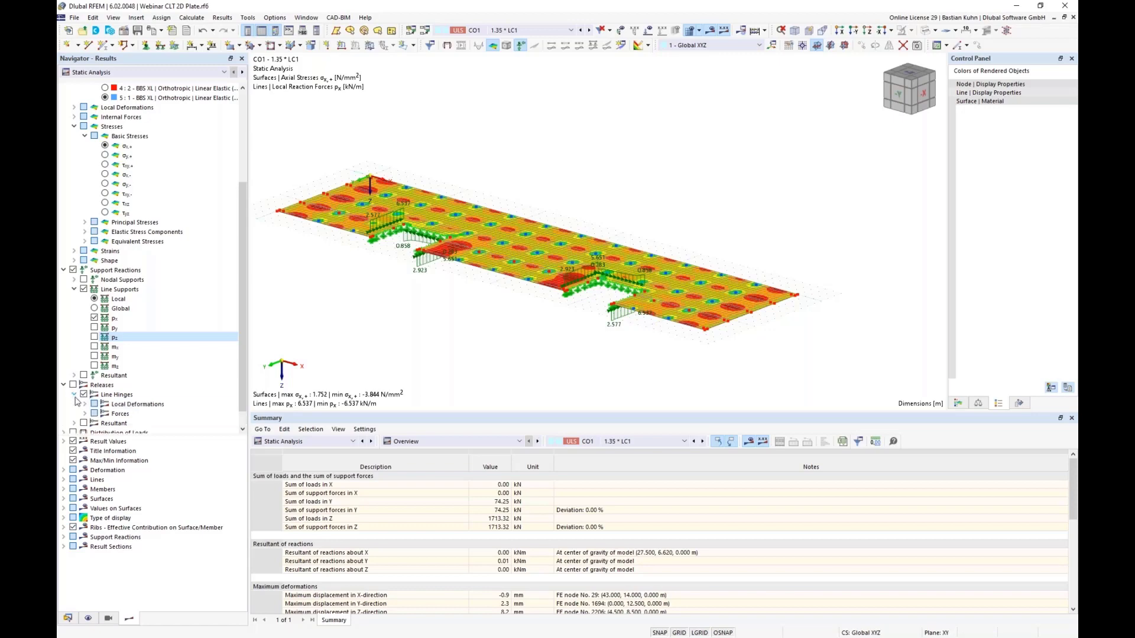
click(85, 413)
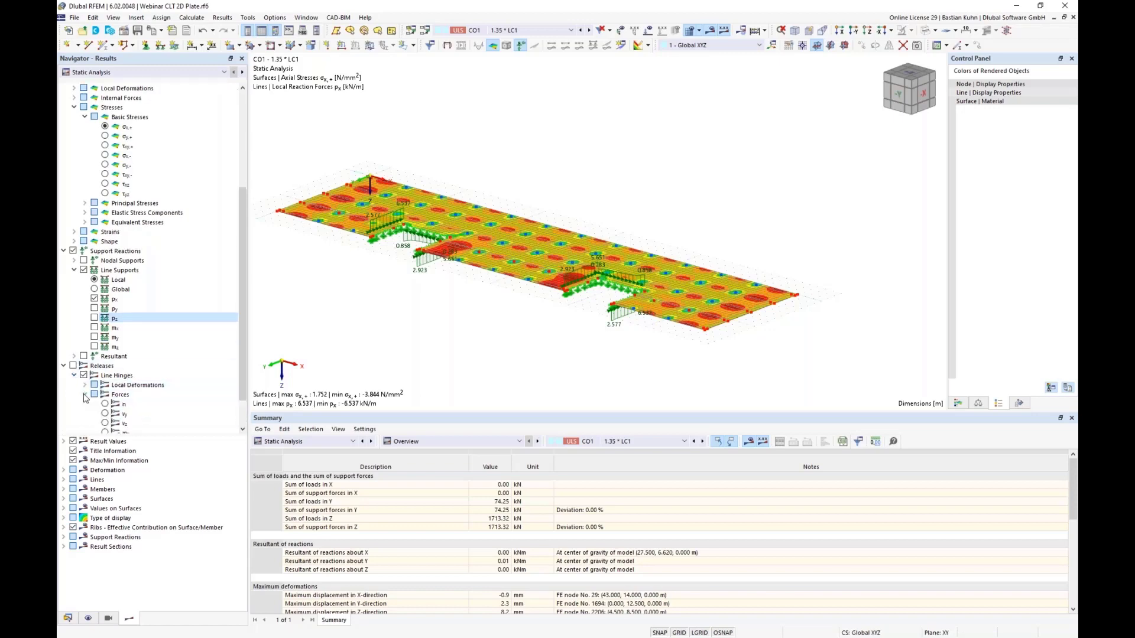
click(104, 404)
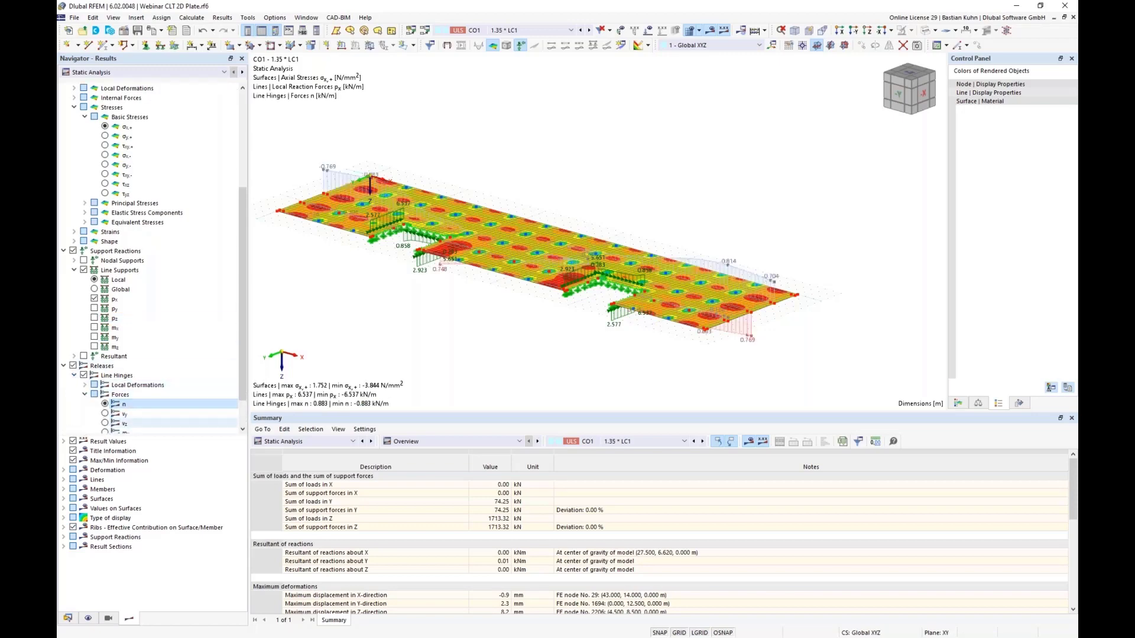
middle_drag(648, 314, 585, 282)
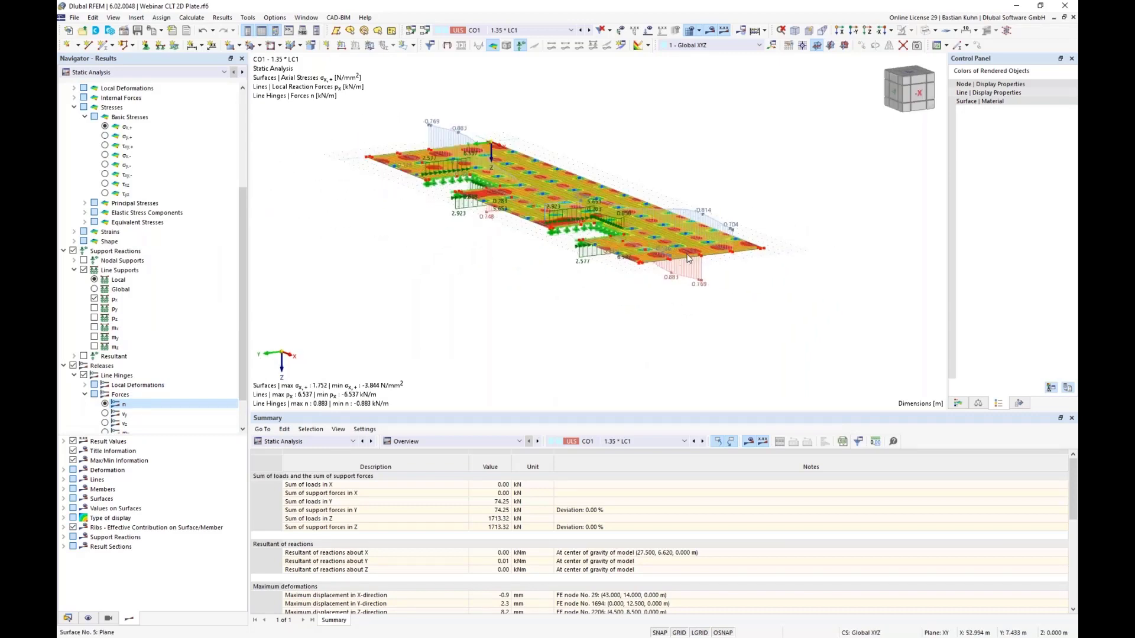
scroll(689, 259, up, 4)
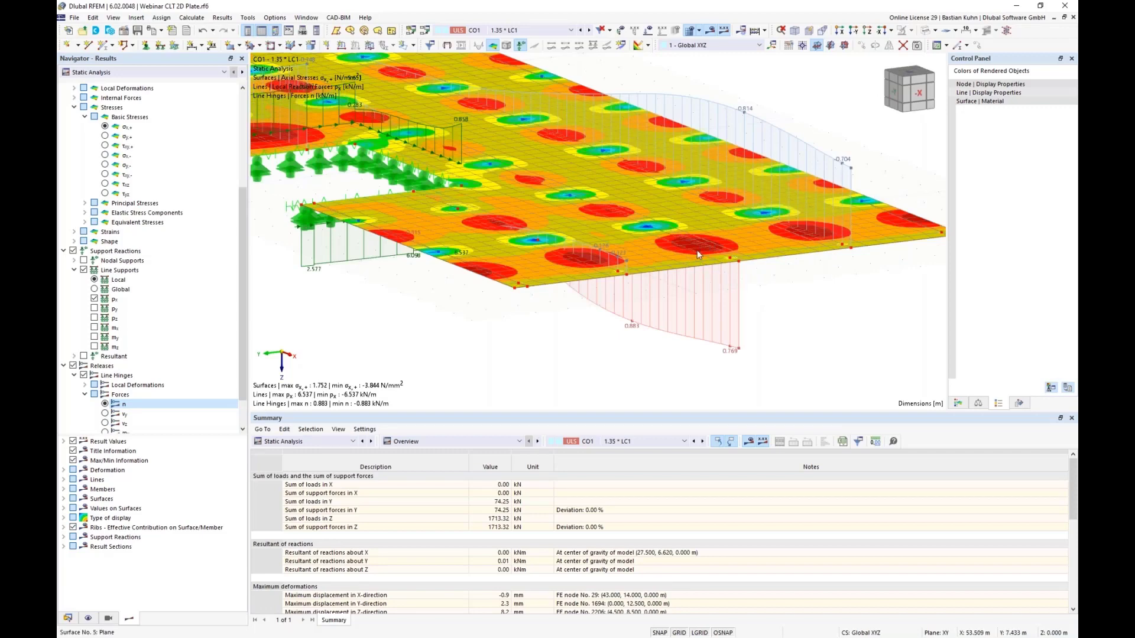
scroll(696, 249, up, 1)
scroll(693, 243, down, 5)
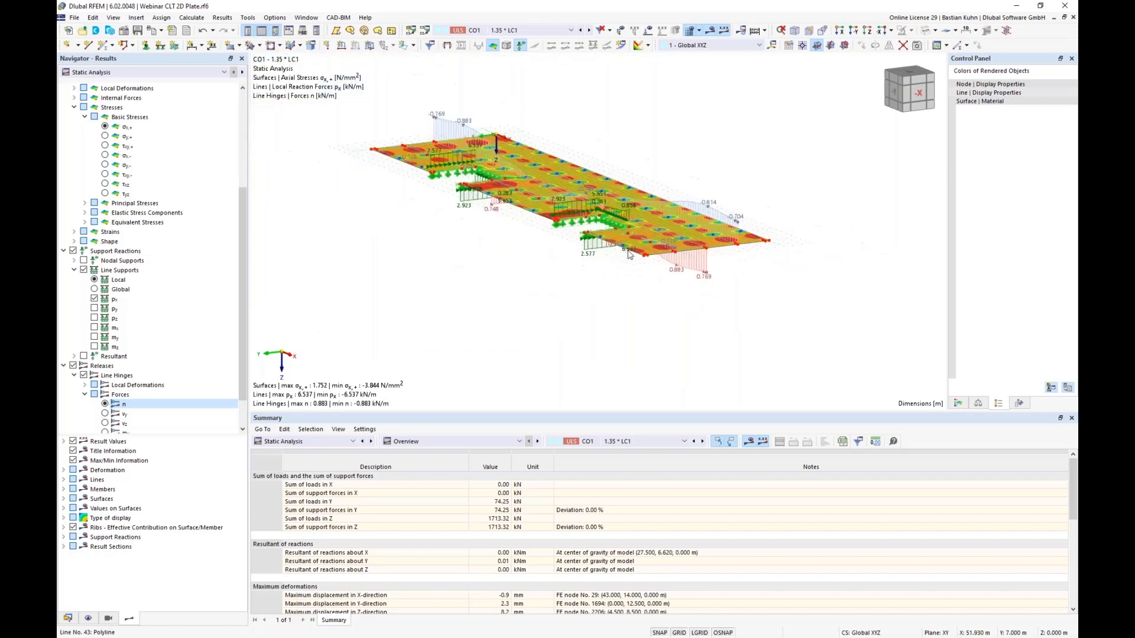
Step: Switch the results to load combination CO5 and open the result diagrams for the line of line hinge No. 1
middle_drag(575, 293, 598, 309)
scroll(749, 297, up, 10)
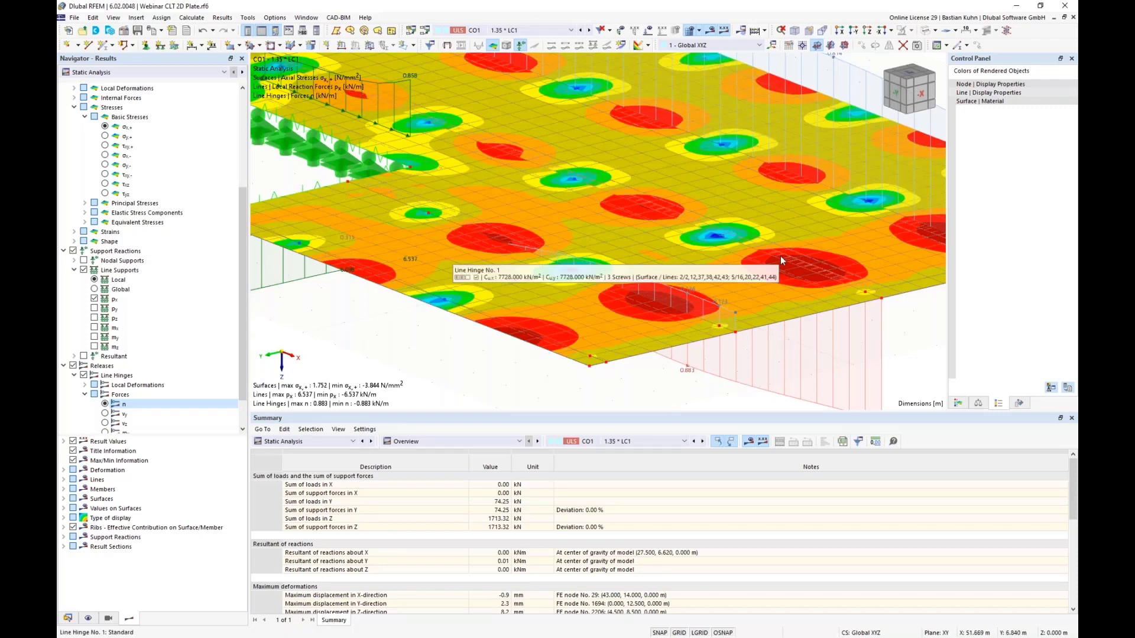
scroll(780, 258, down, 4)
scroll(780, 258, up, 4)
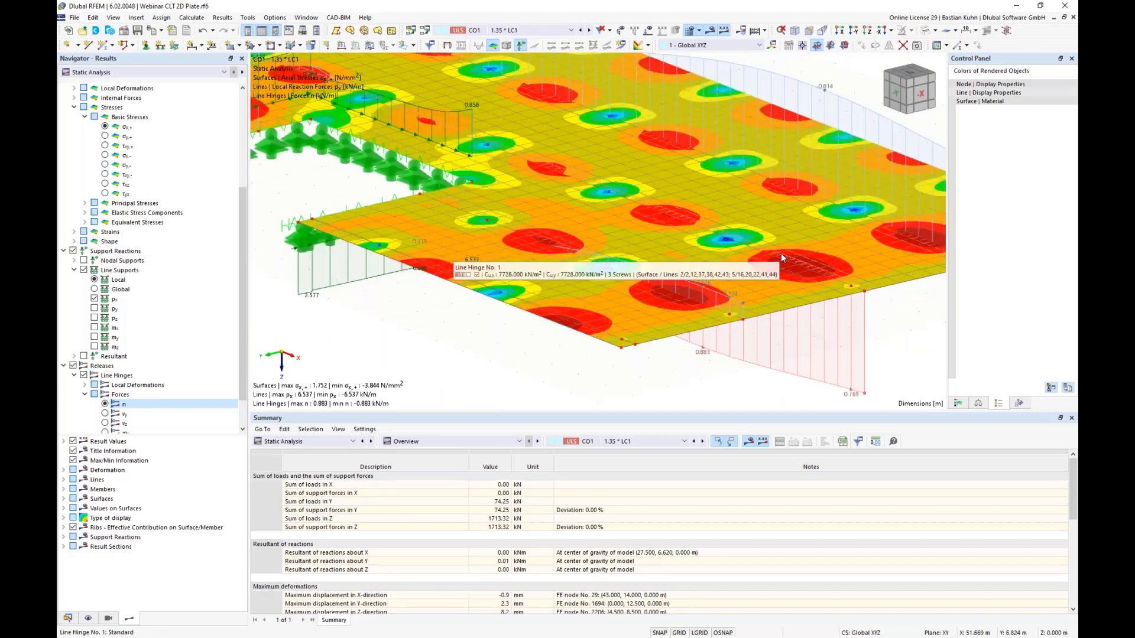
right_click(781, 252)
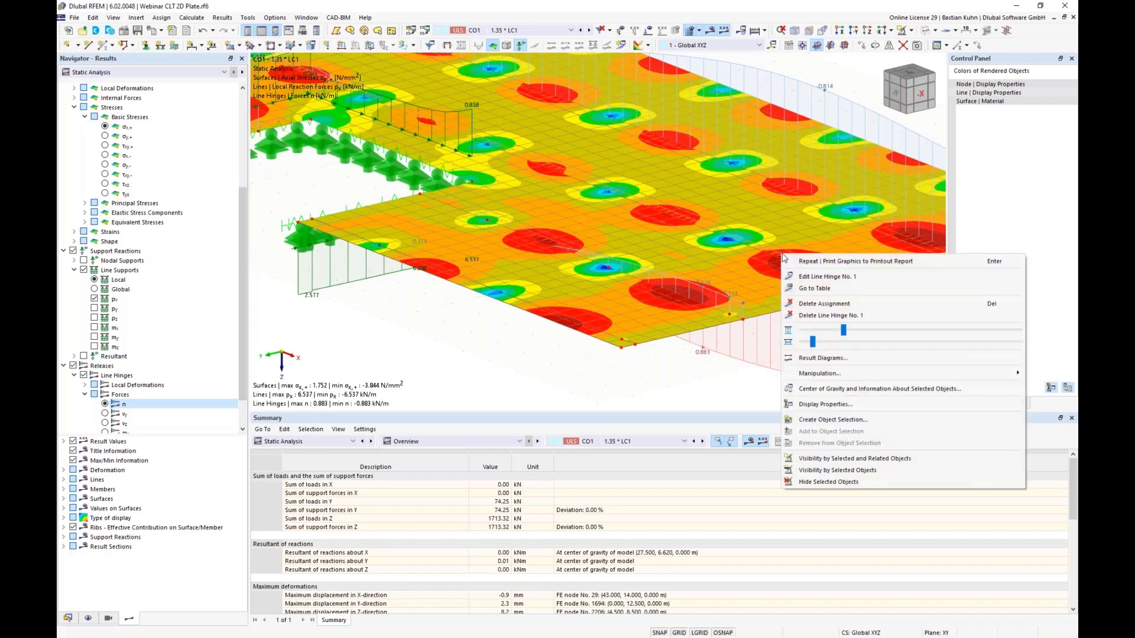
click(824, 358)
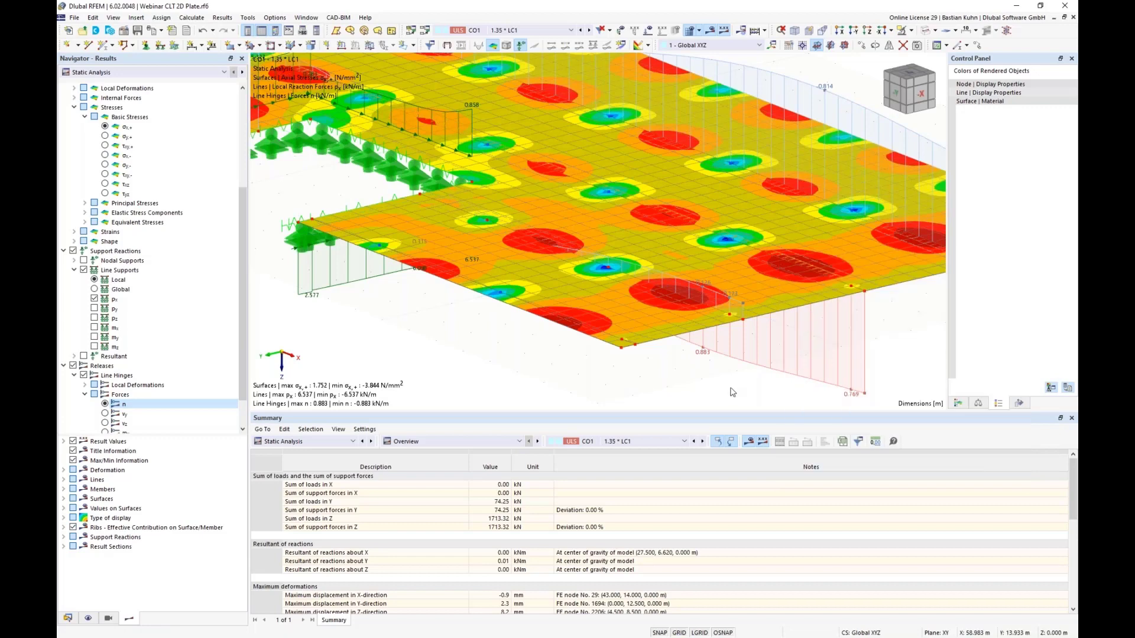
click(481, 31)
click(522, 116)
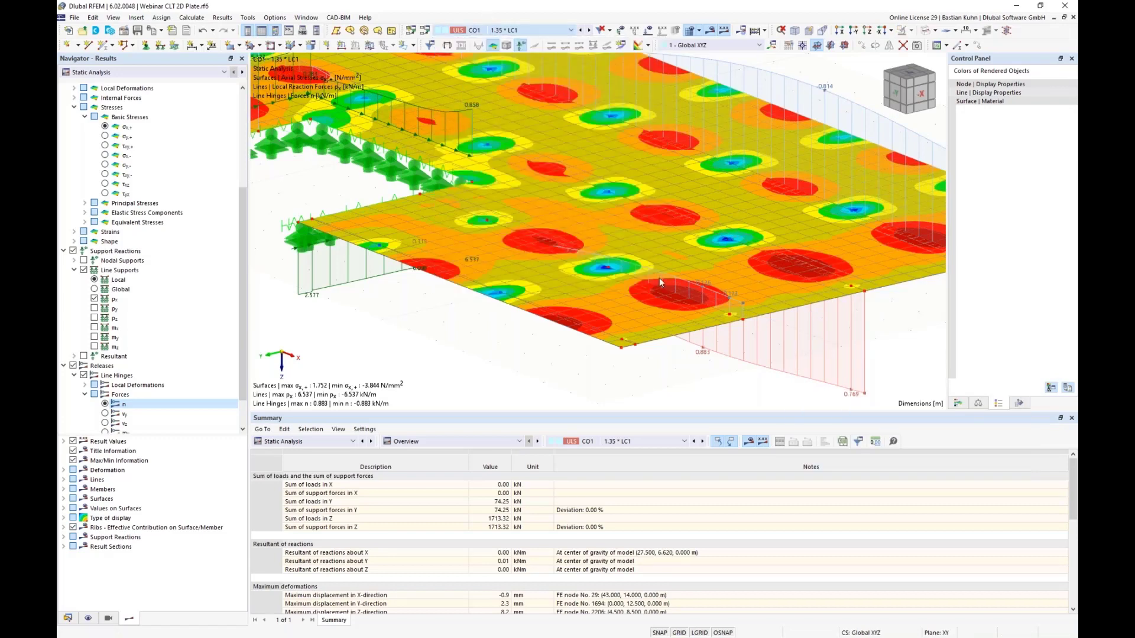
right_click(785, 261)
click(802, 362)
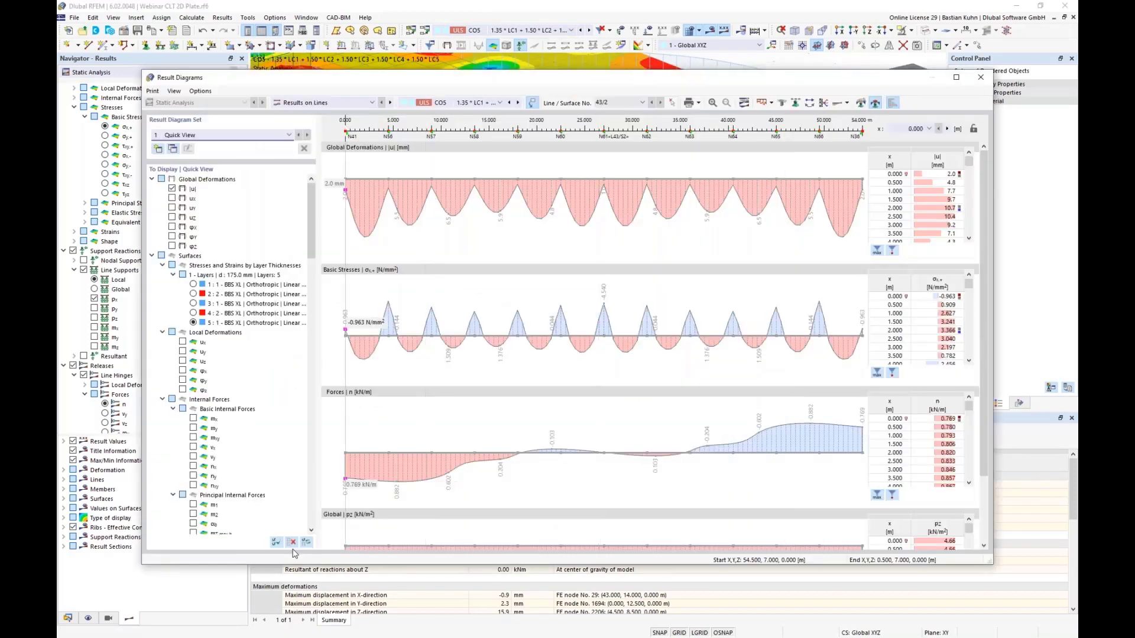
Step: Clear all displayed results in the result diagrams and show only the line hinge force n
click(293, 542)
drag(317, 245, 317, 511)
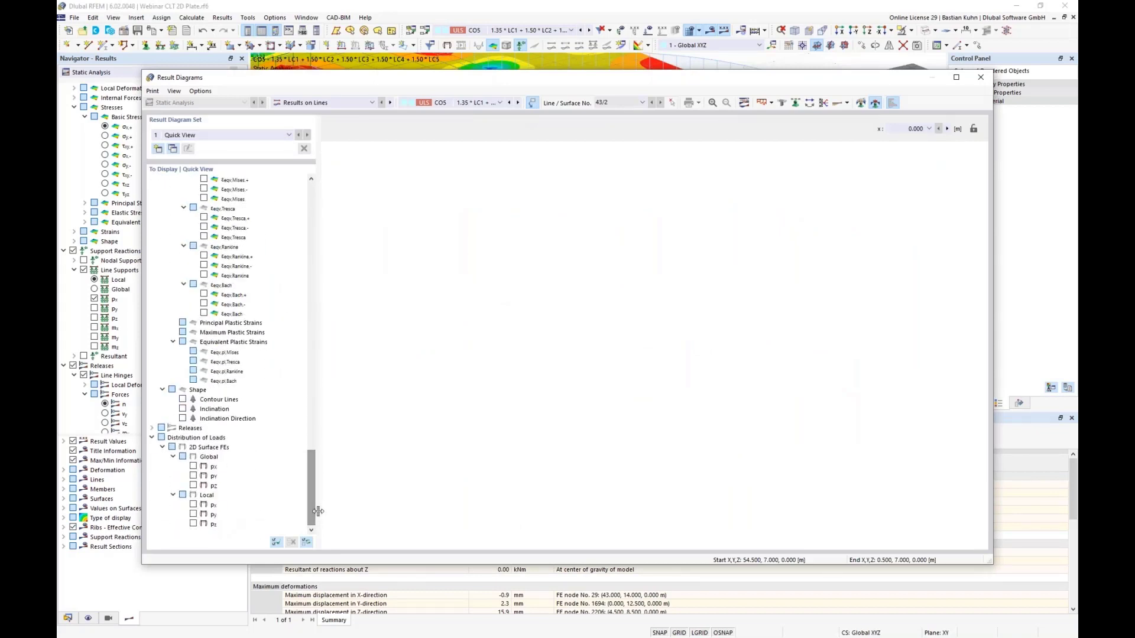
click(152, 428)
click(162, 438)
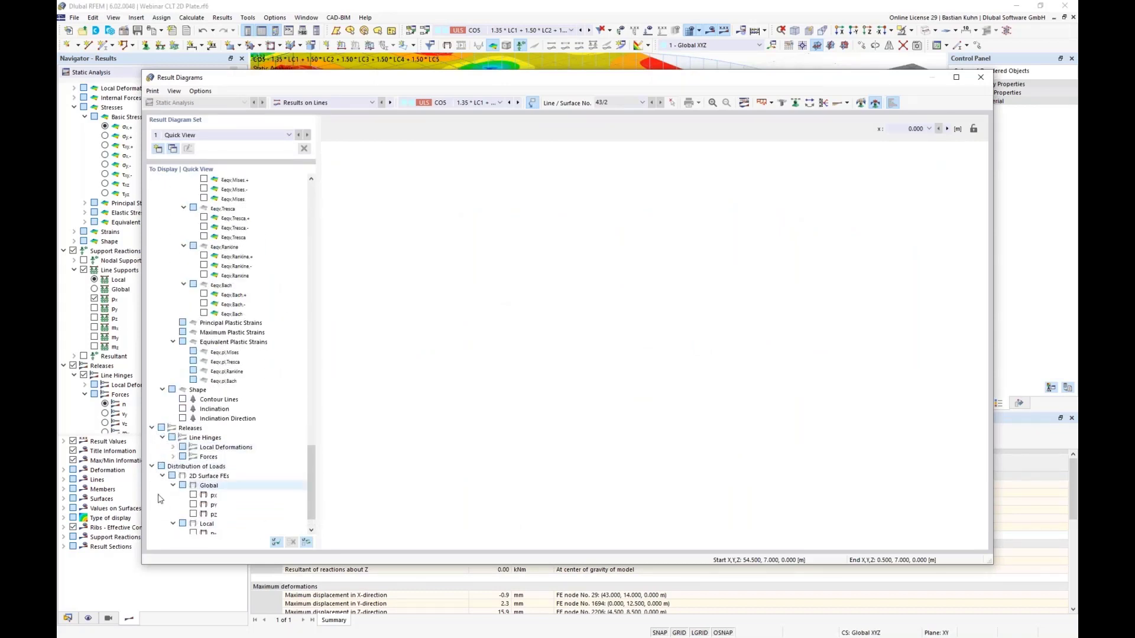
click(173, 457)
click(193, 466)
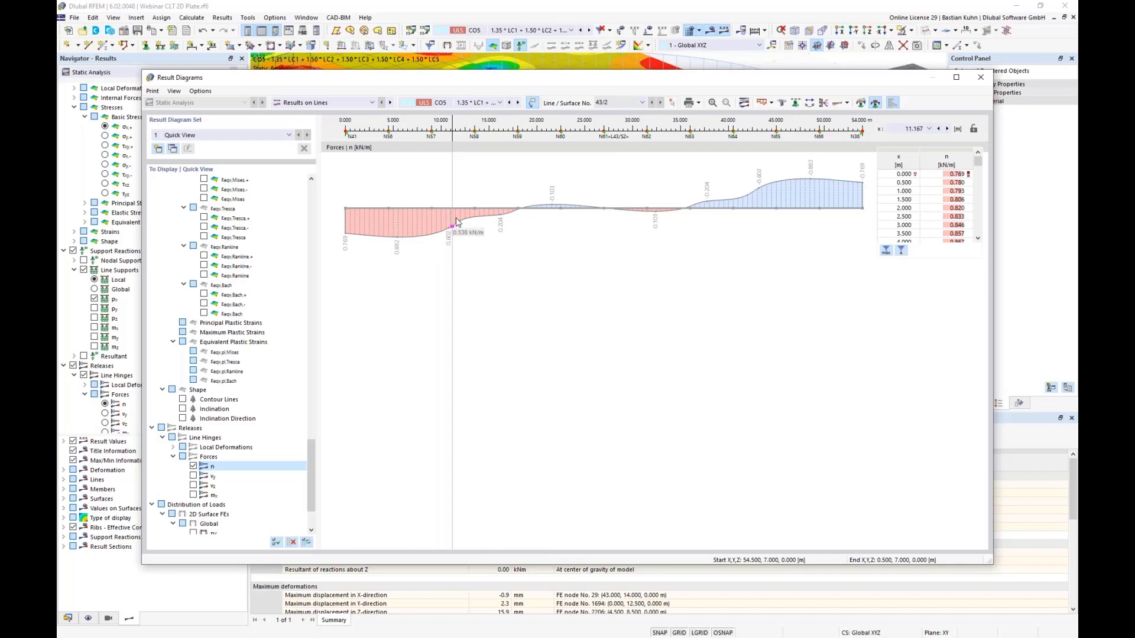
Step: Define a smooth range for the result diagram from 0 to 12 m with constant distribution
click(861, 103)
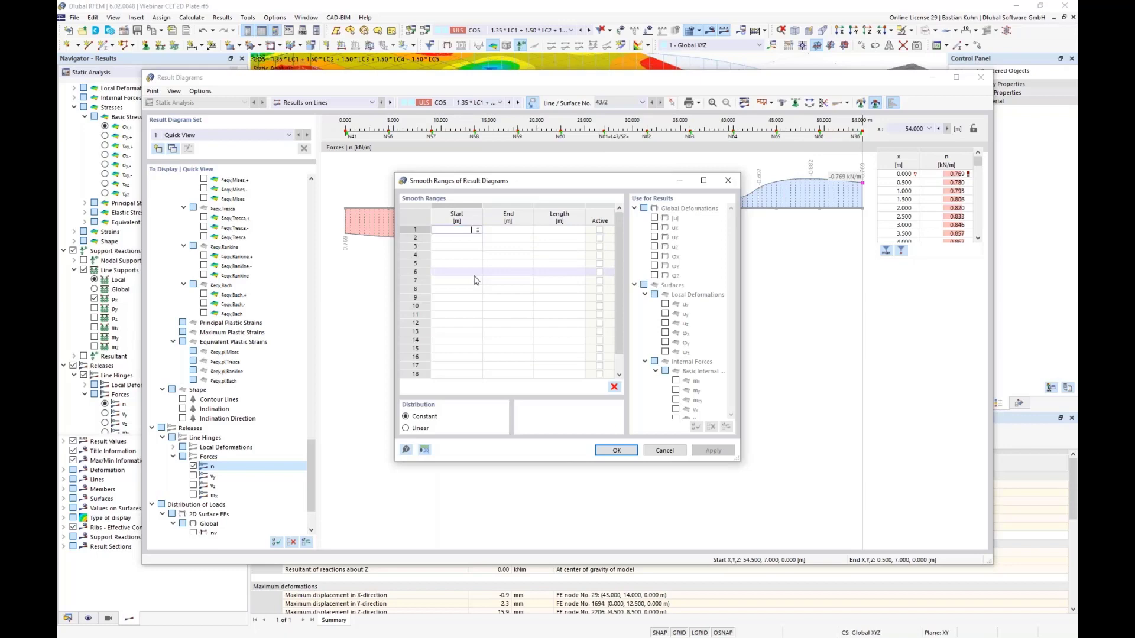
key(Tab)
text(1)
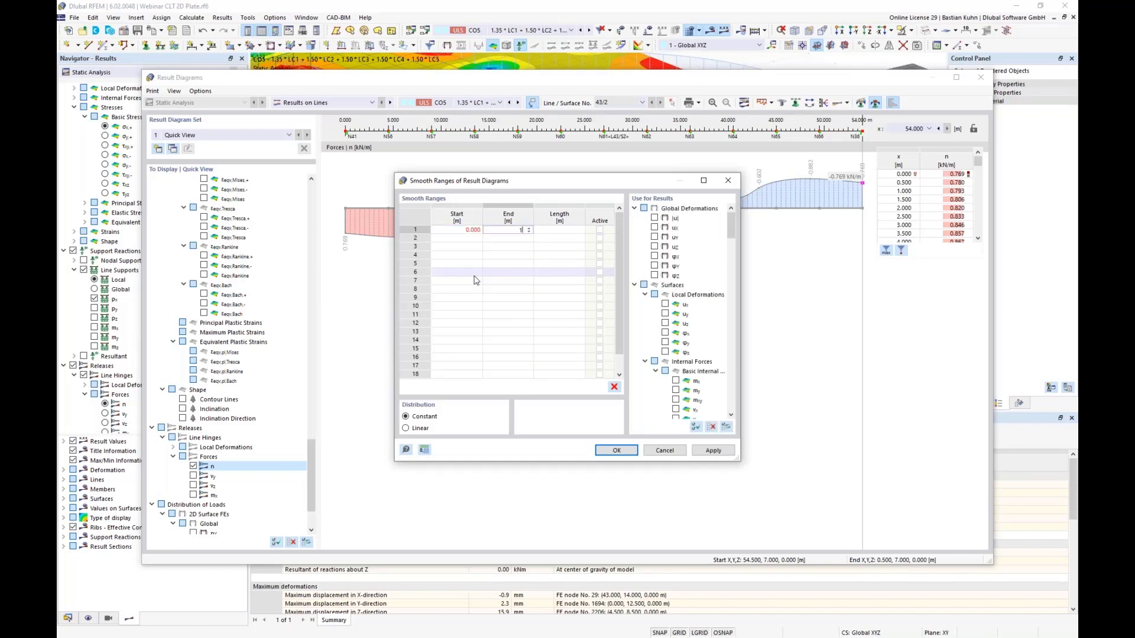
text(2)
key(Tab)
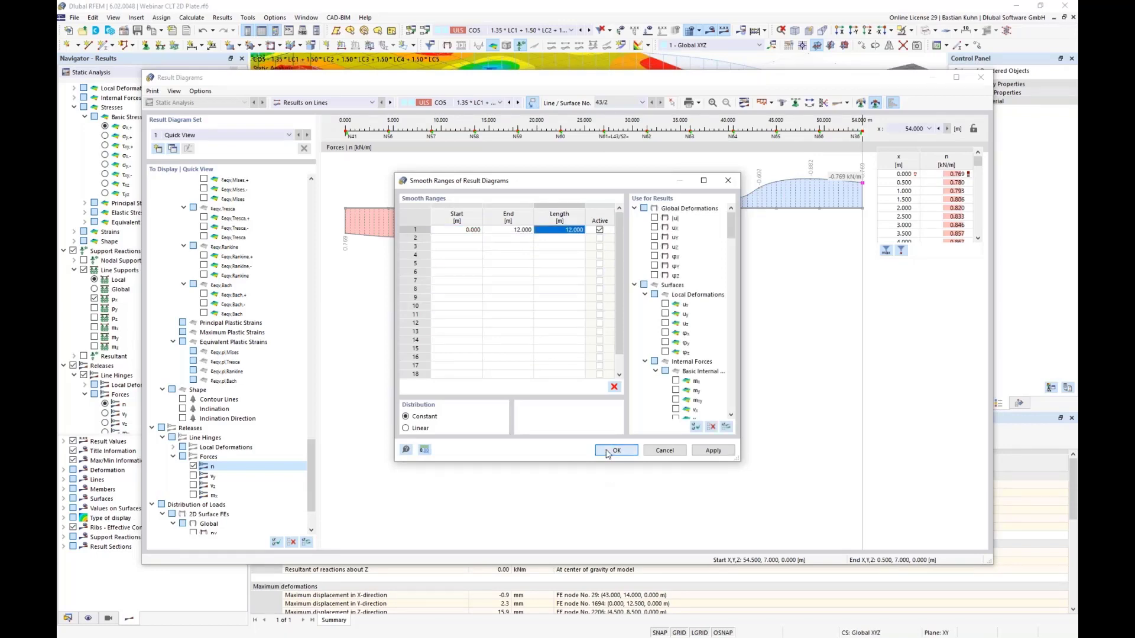
click(616, 450)
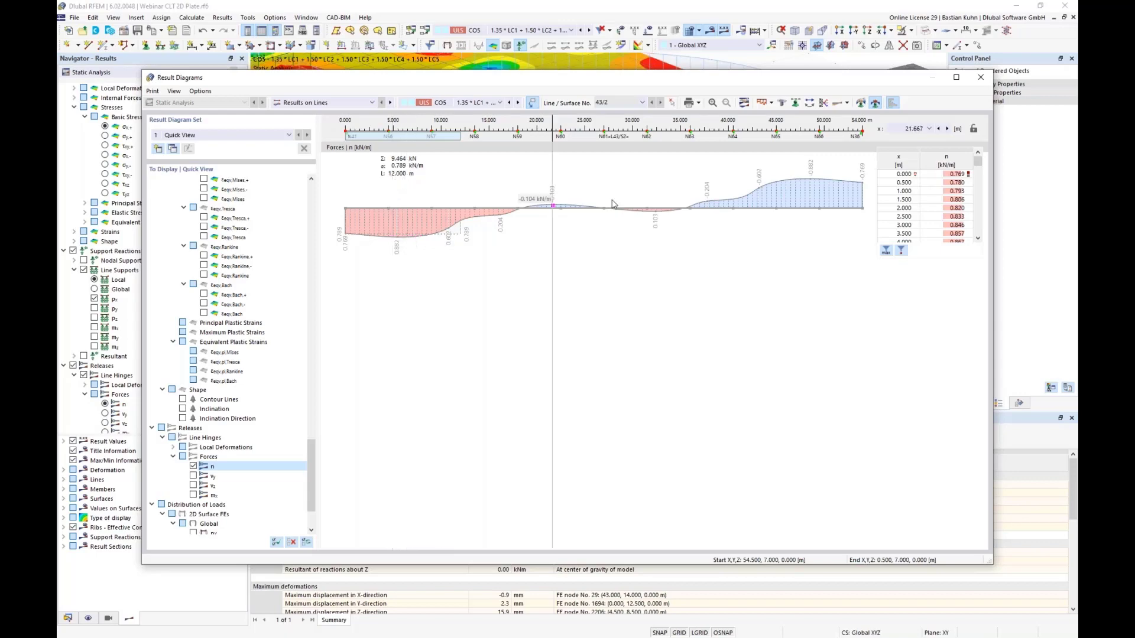
Step: Set up the smoothed hinge force diagram as a printout report graphic with a height ratio of 40 %
click(698, 103)
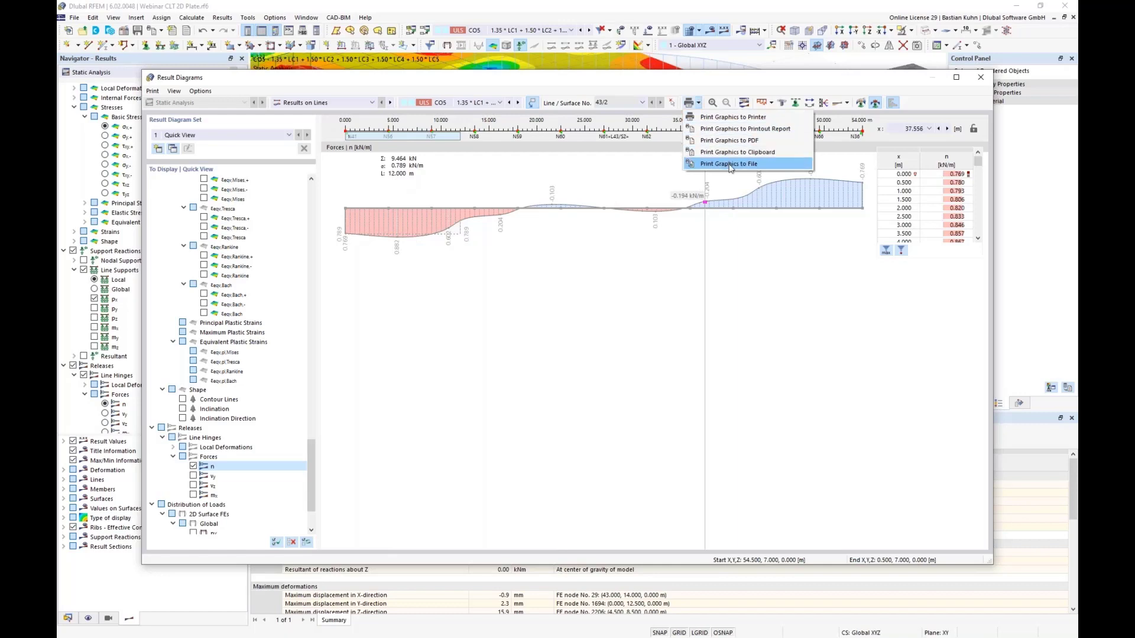
click(731, 129)
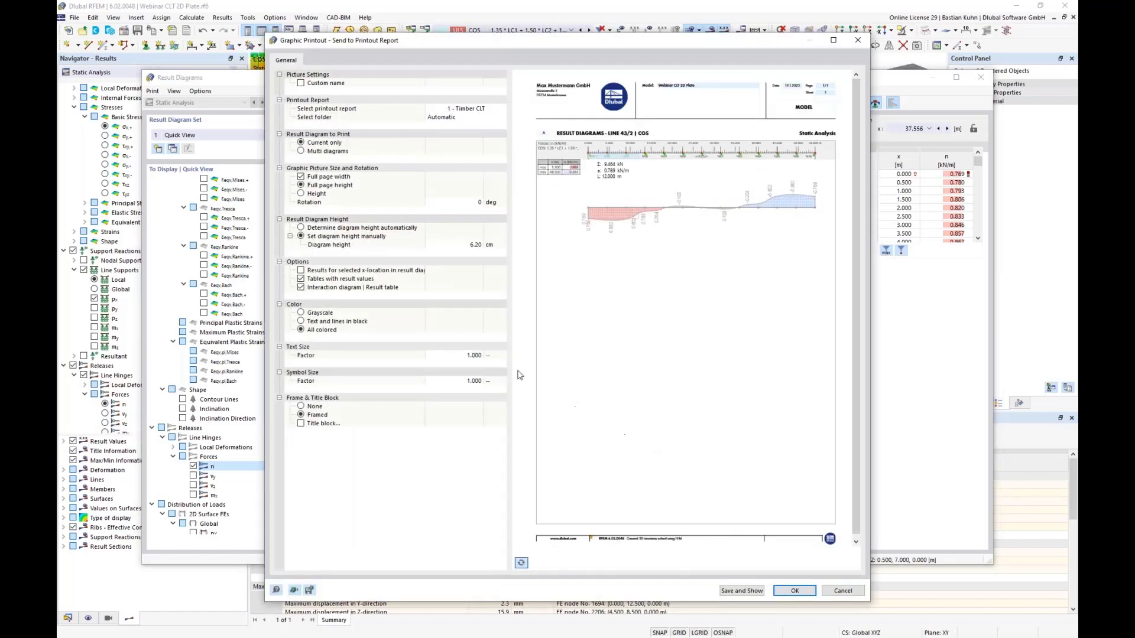
click(301, 194)
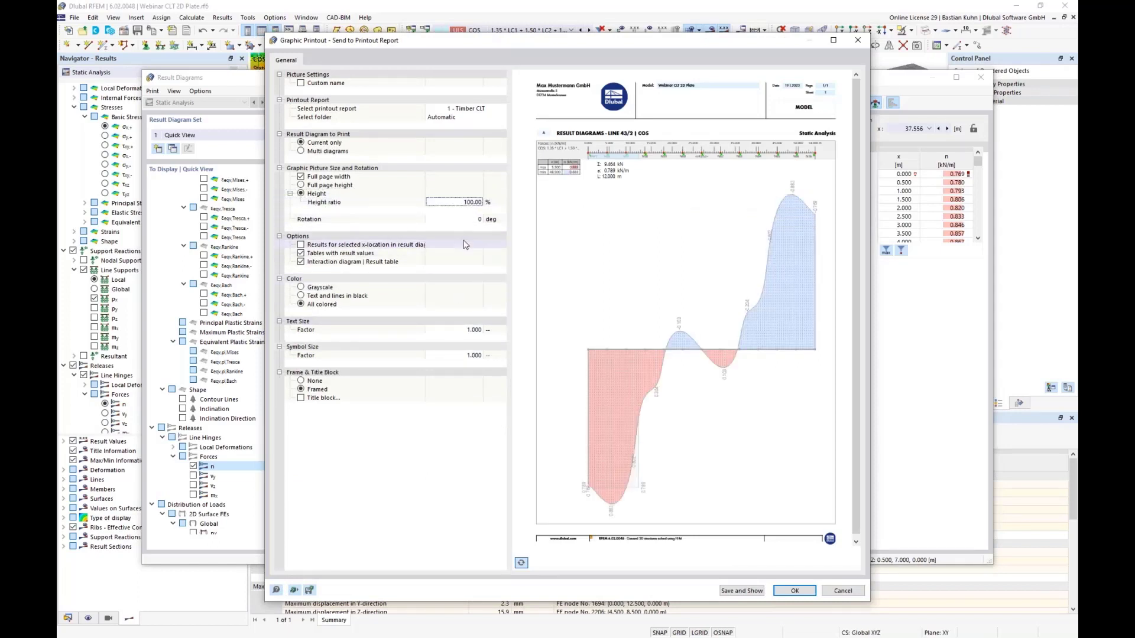
click(464, 201)
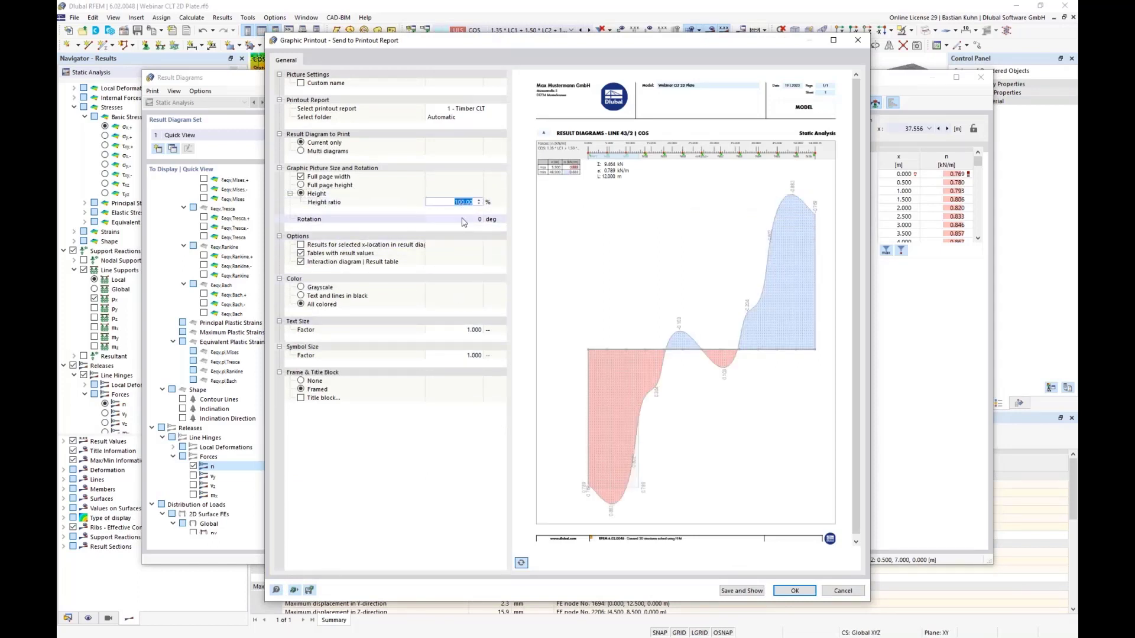
text(40)
click(464, 221)
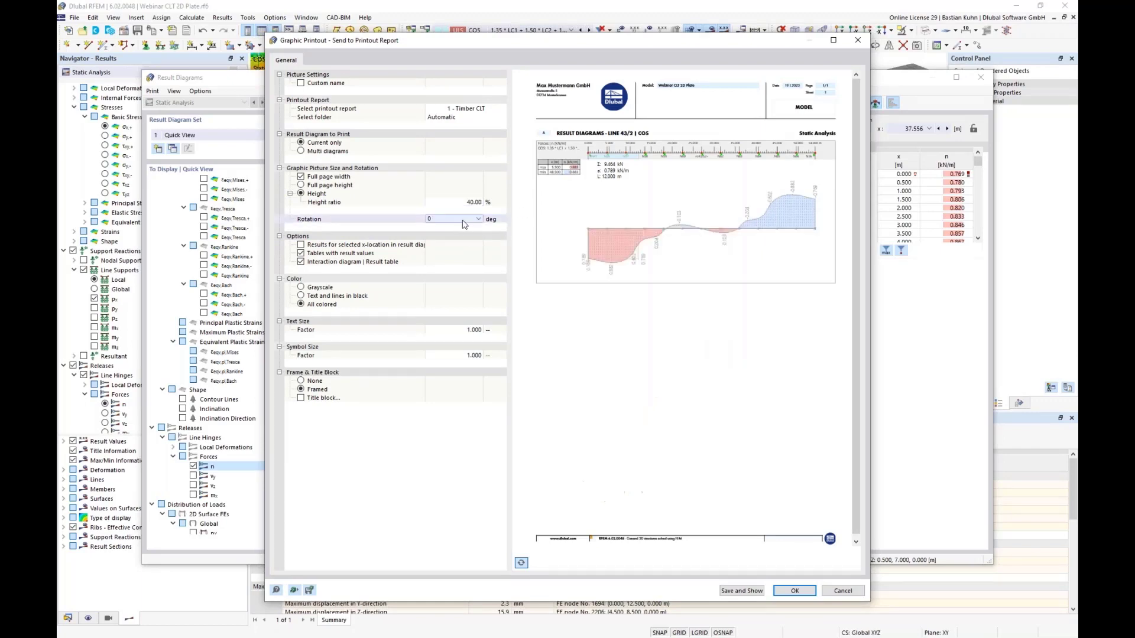
Step: Confirm sending the hinge force diagram to the printout report and close the result diagrams
click(781, 592)
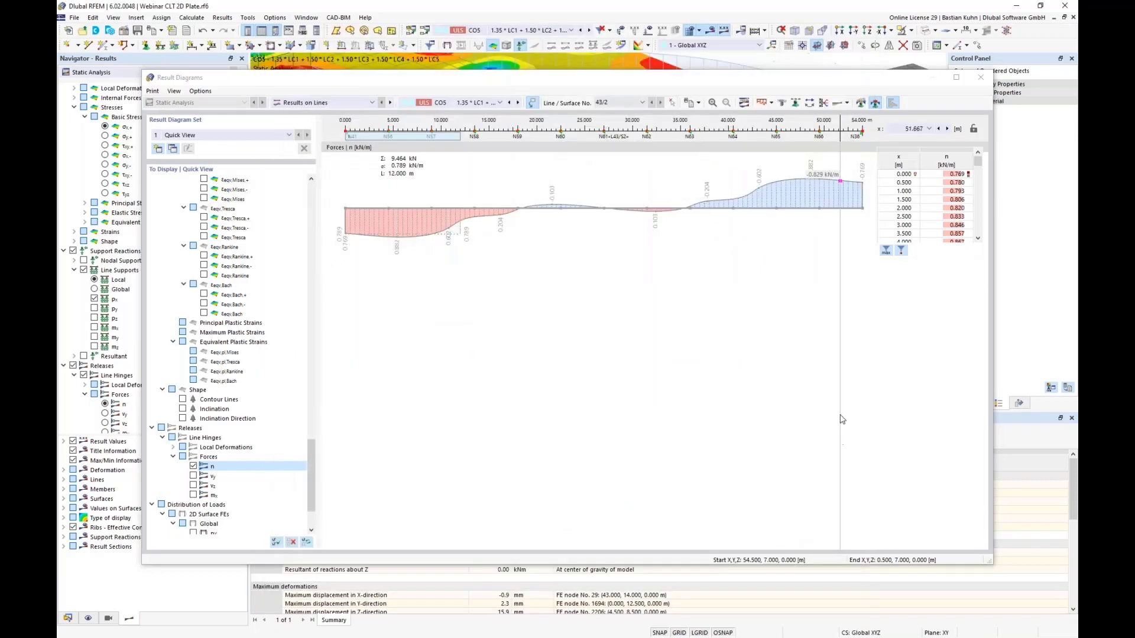
drag(717, 82, 664, 73)
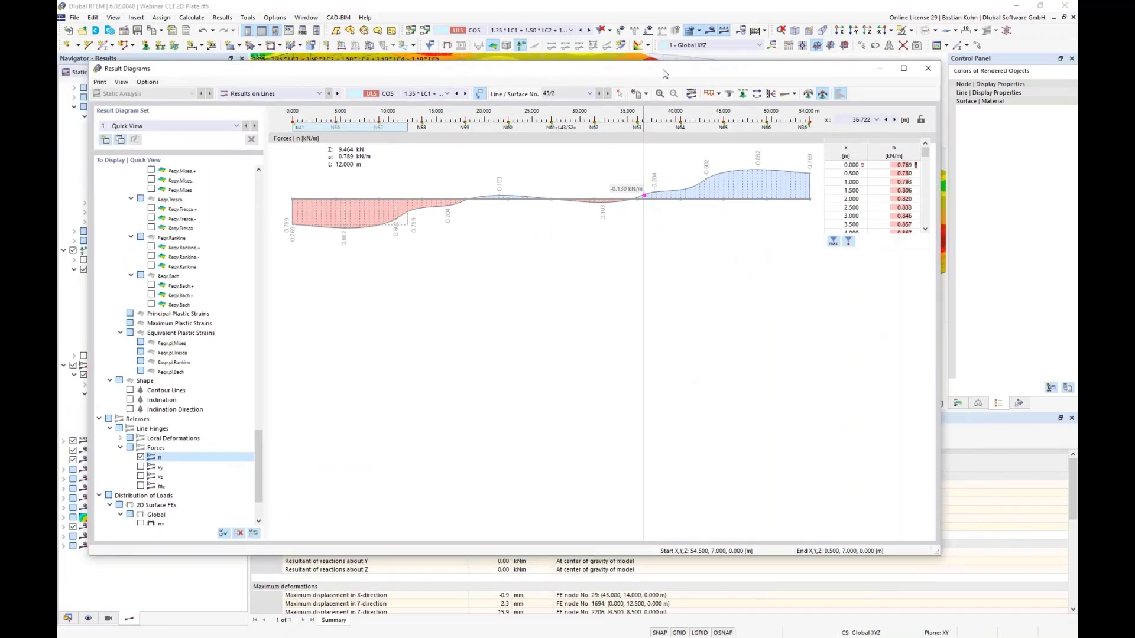
click(930, 70)
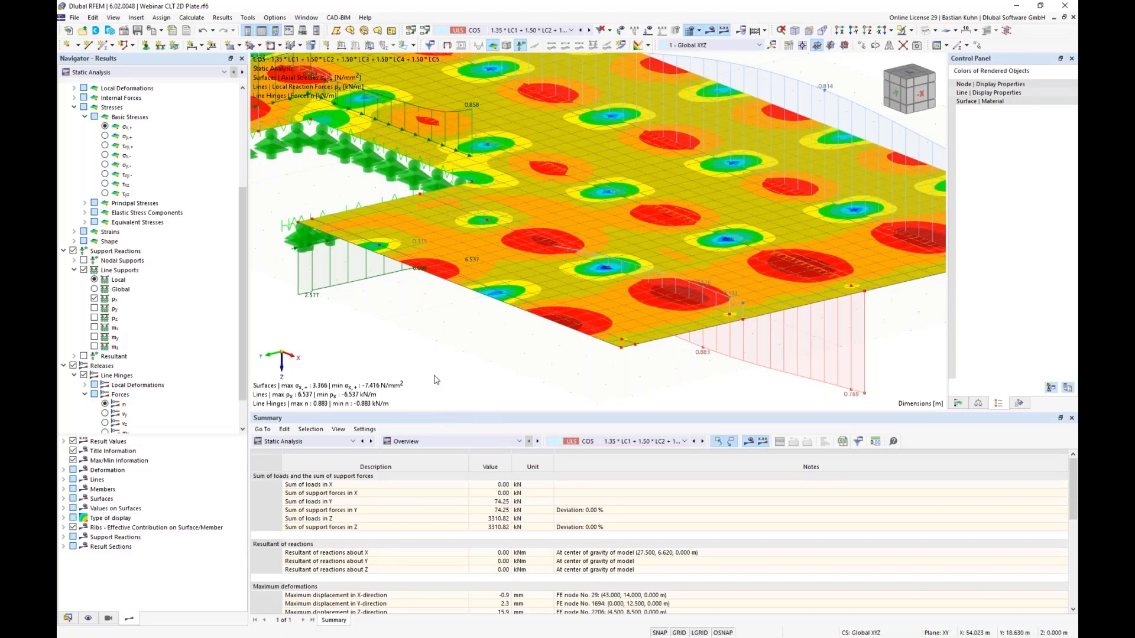
Step: Switch to the Timber Design results and examine the governing design check ratio of surface 5 and the ratio peaks across the plate
scroll(451, 354, down, 1)
scroll(451, 354, down, 3)
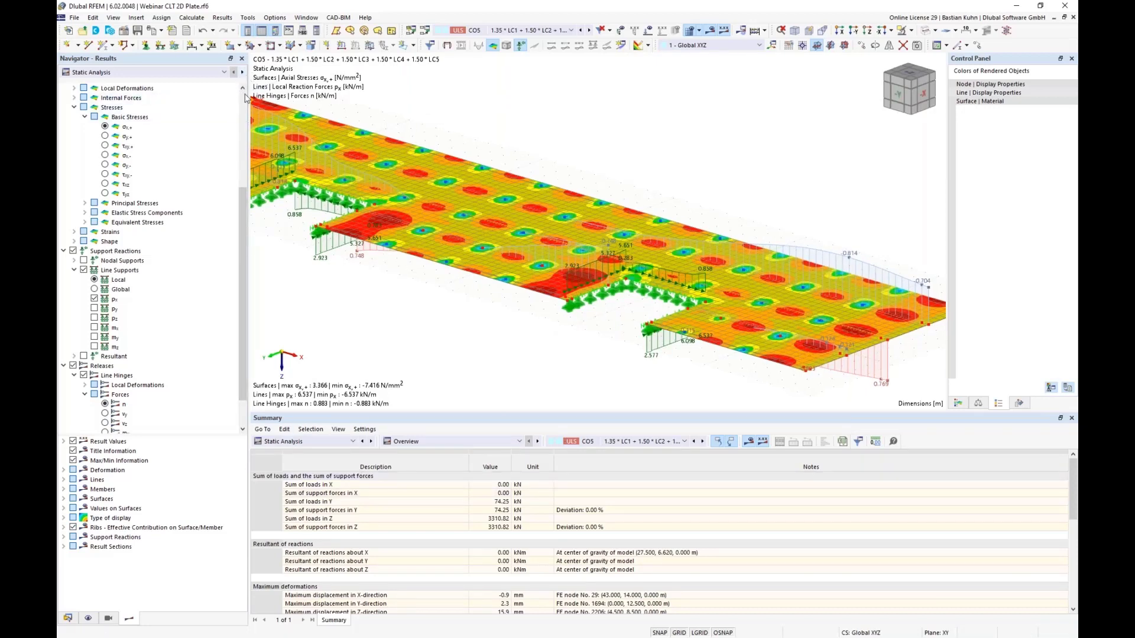
click(242, 72)
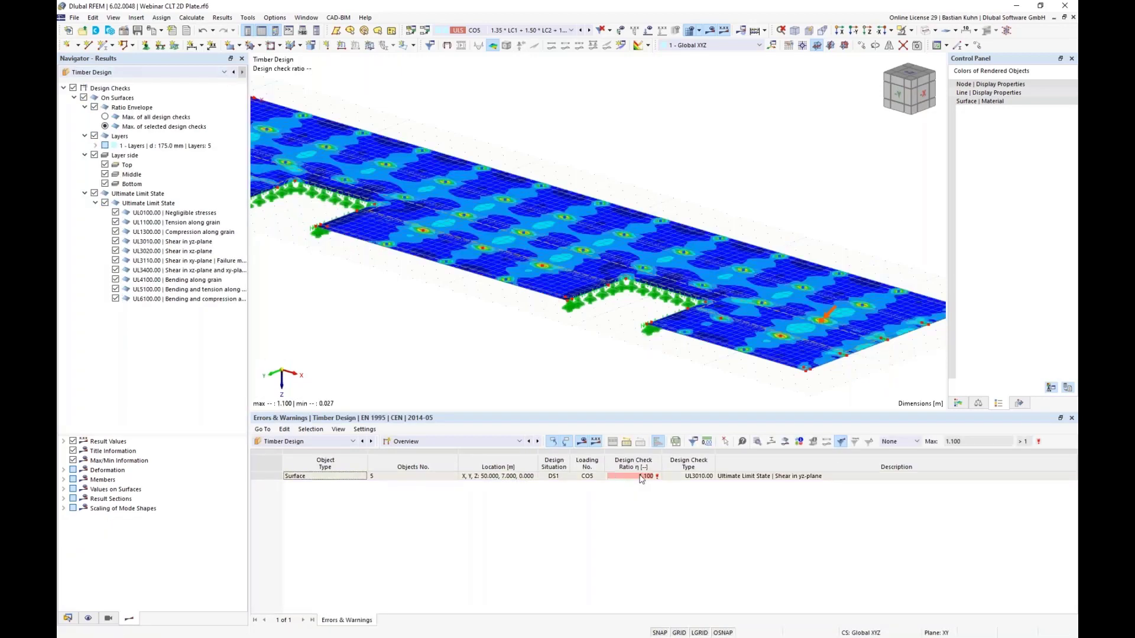
click(641, 477)
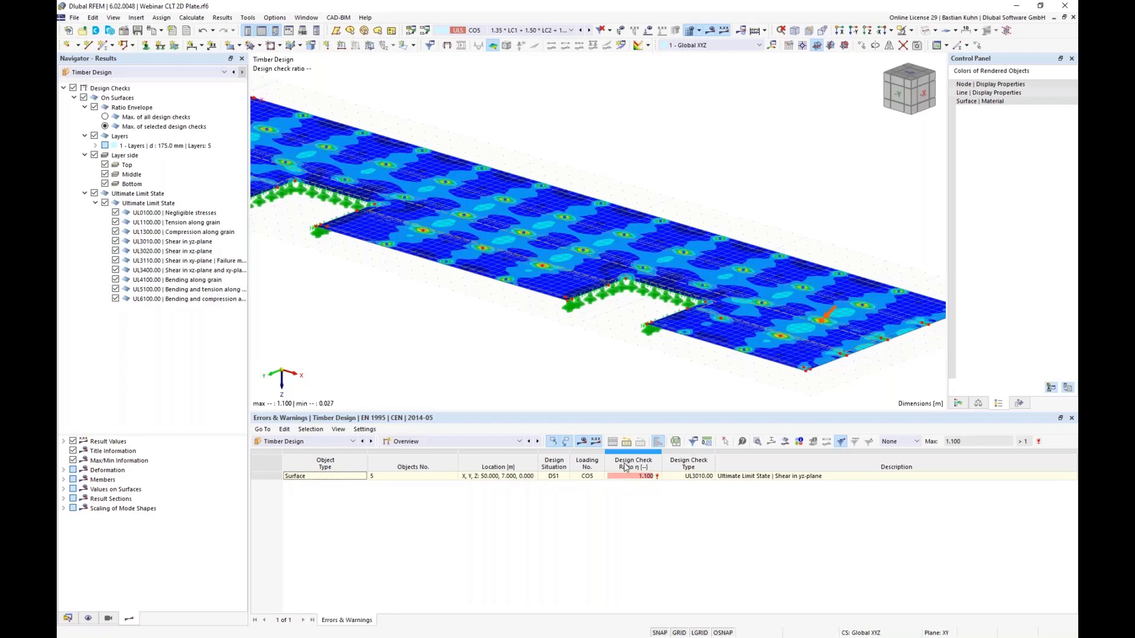
scroll(547, 331, down, 5)
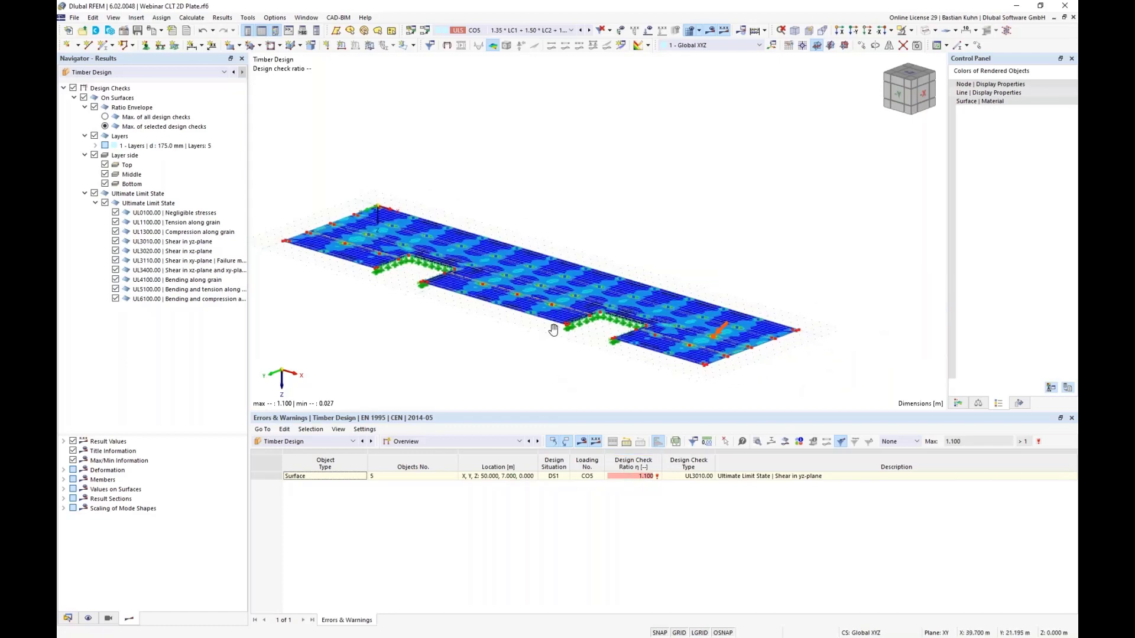
ctrl+middle_drag(563, 329, 593, 347)
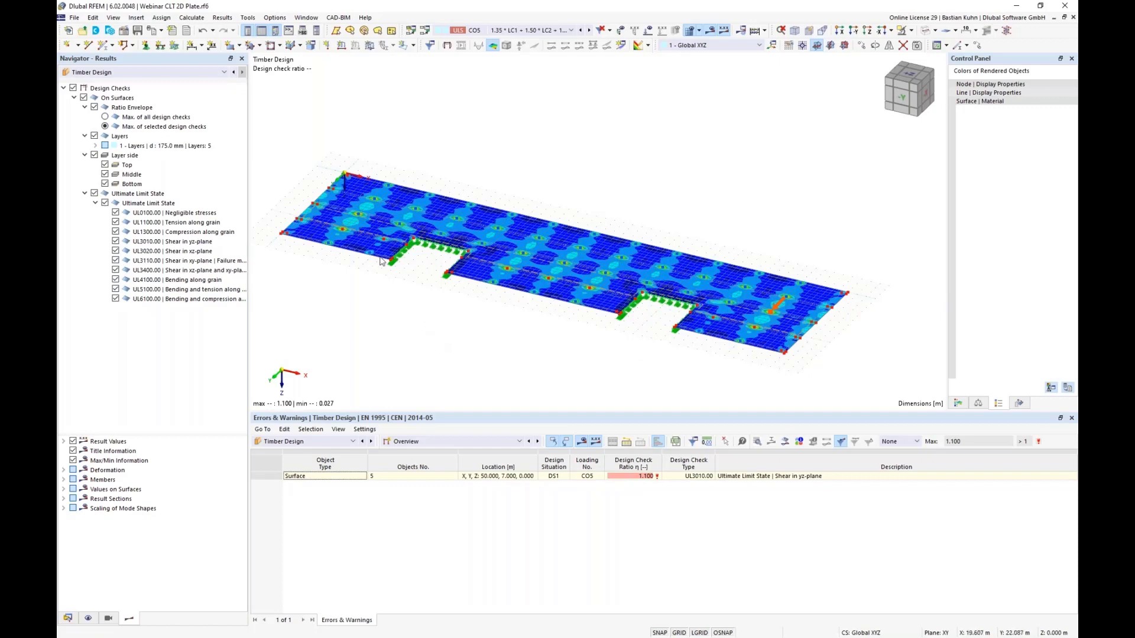
scroll(351, 182, up, 4)
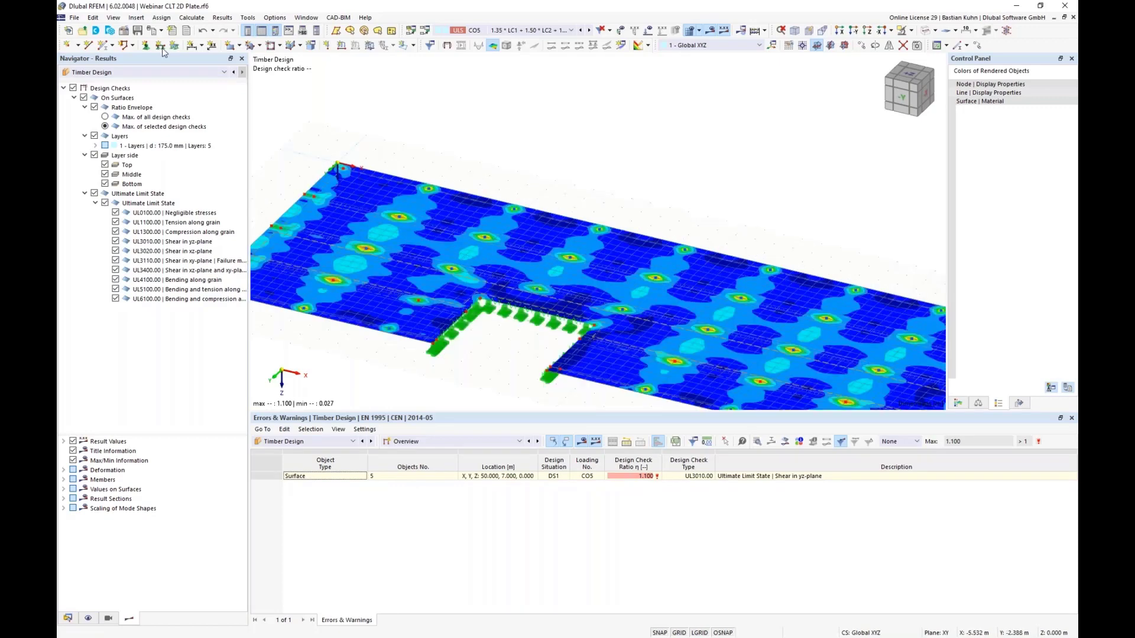
Step: Create a new surface results adjustment with a circular shape and a diameter of 0.6 m
click(137, 18)
mouse_move(153, 32)
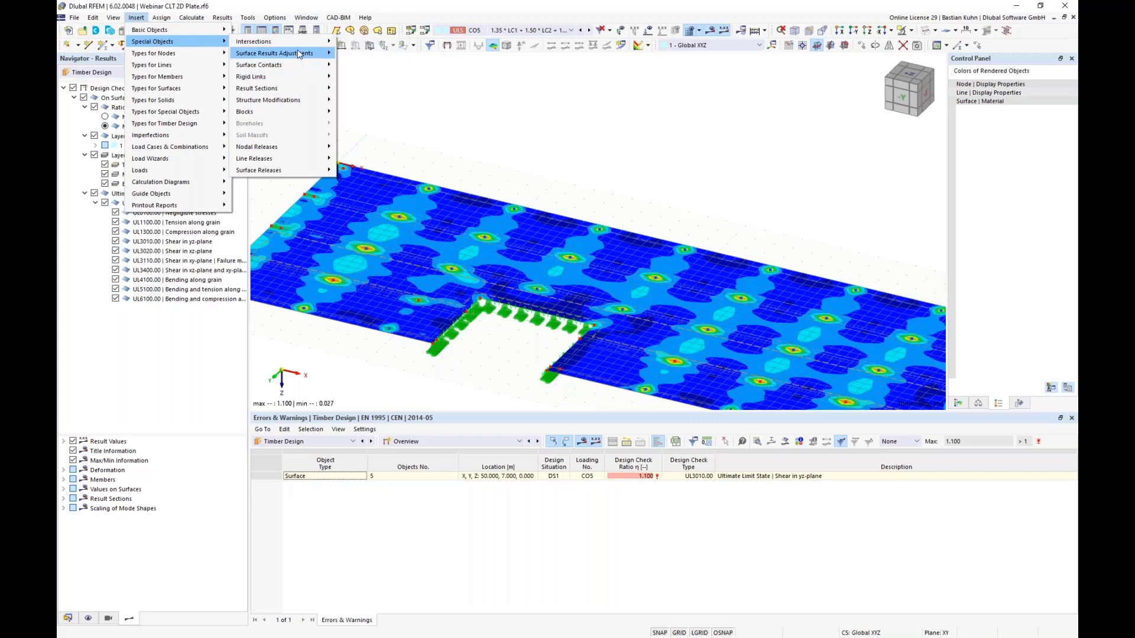
mouse_move(302, 53)
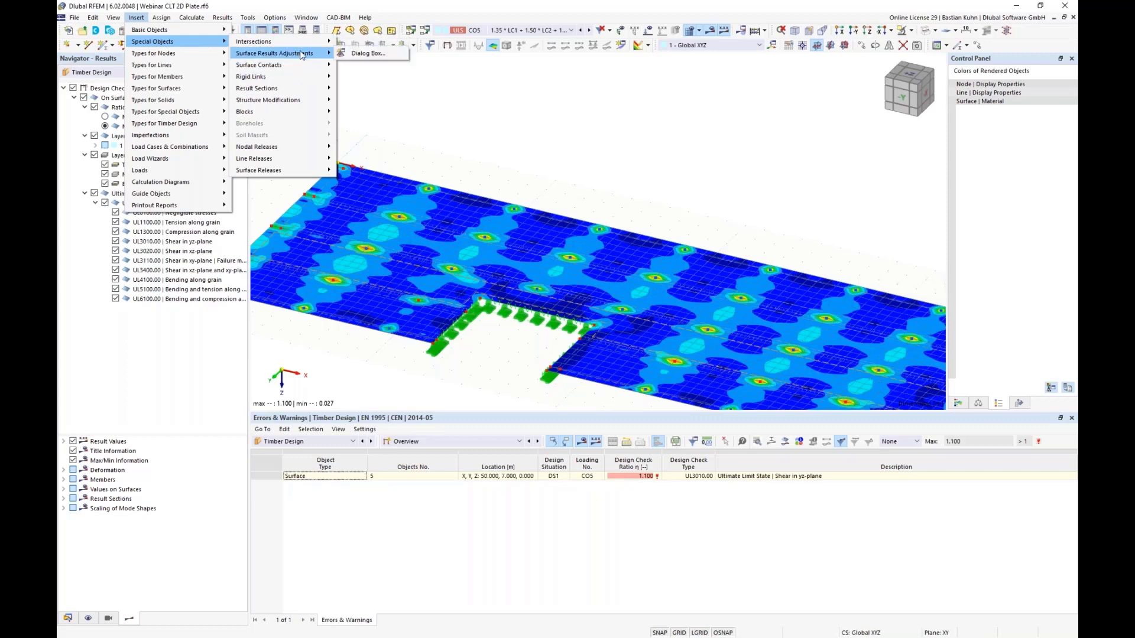
click(351, 53)
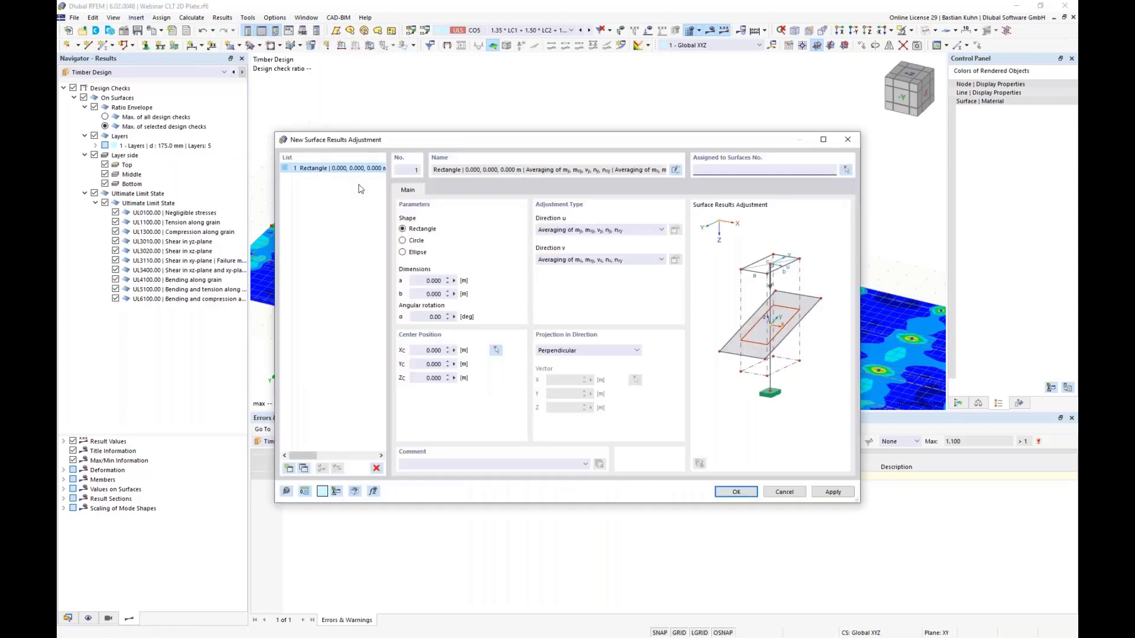
click(403, 241)
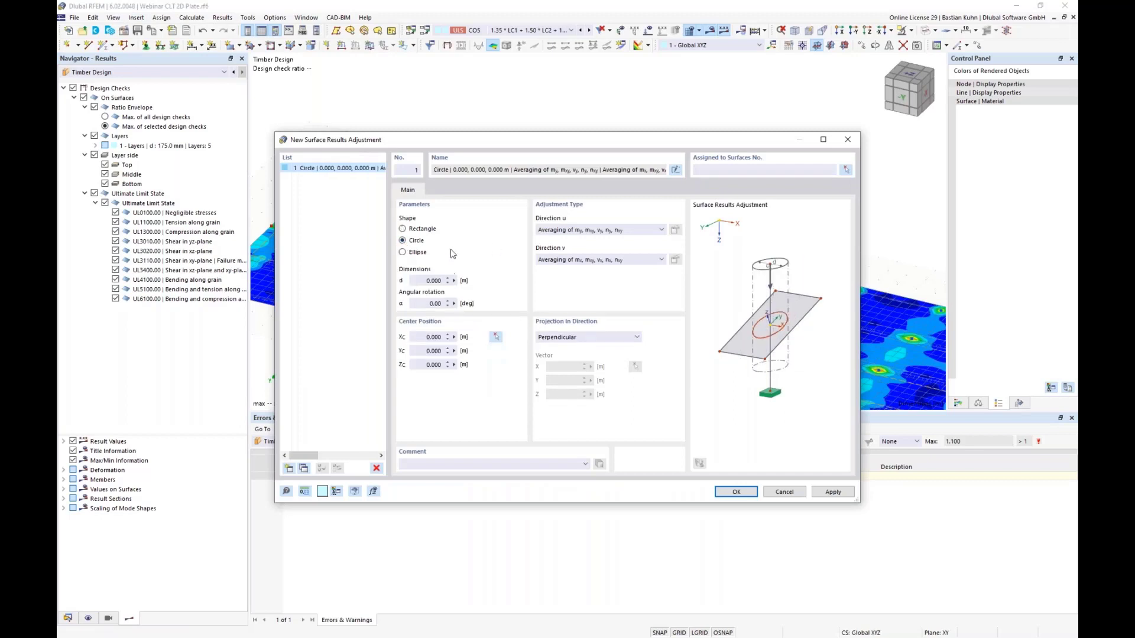
click(419, 282)
Step: Assign the results adjustment to all plate surfaces, Nos. 1-3,5,9,11
click(846, 171)
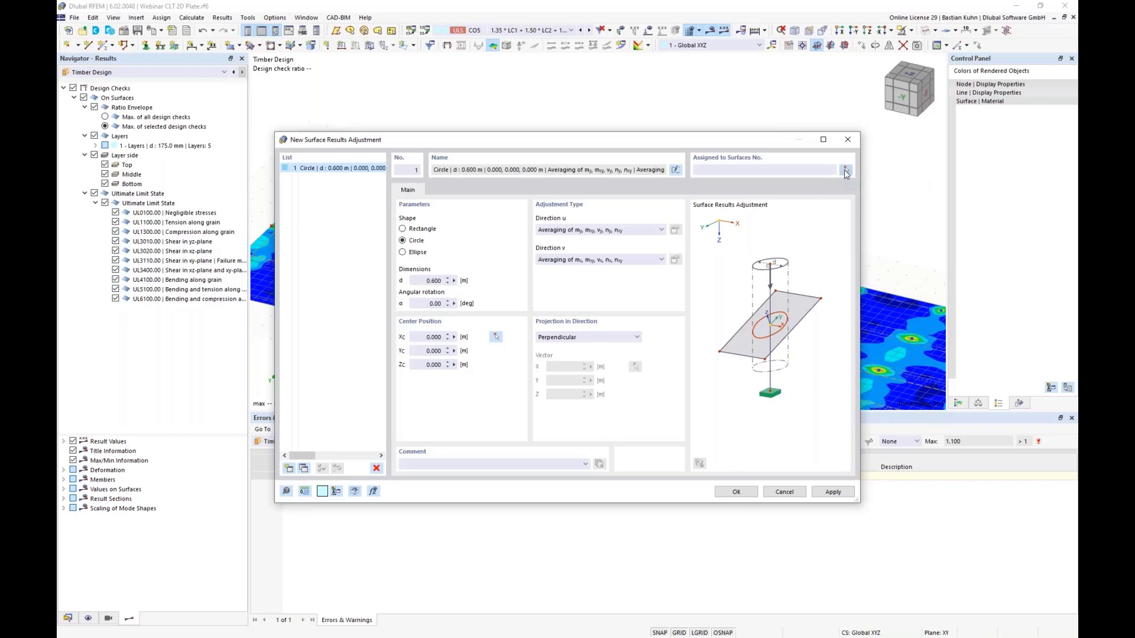
scroll(676, 165, down, 5)
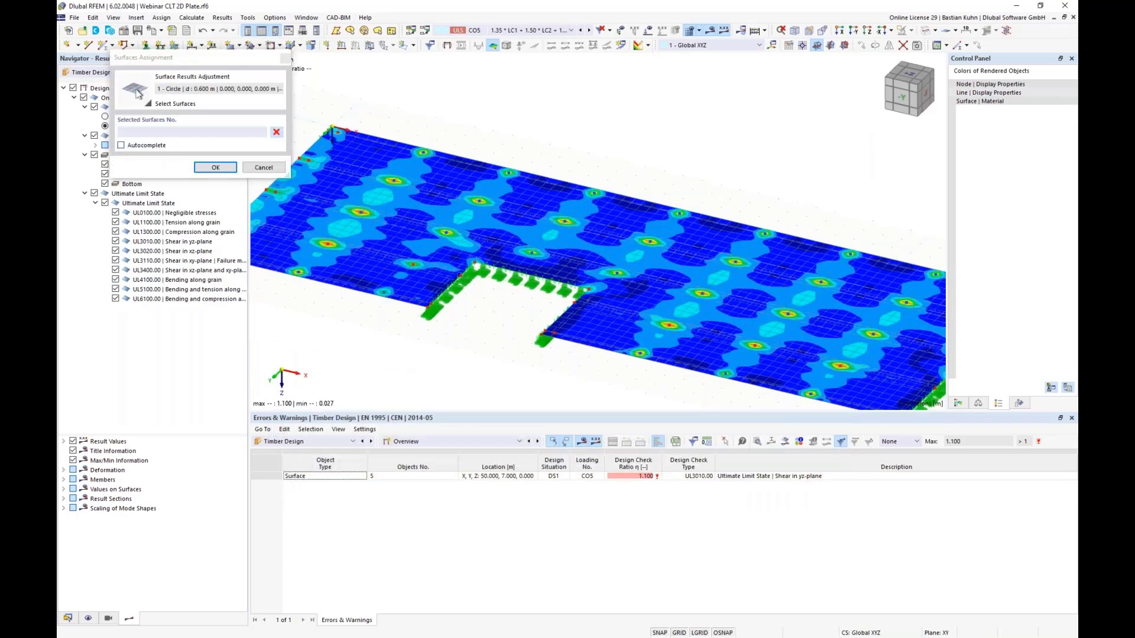
drag(523, 137, 880, 307)
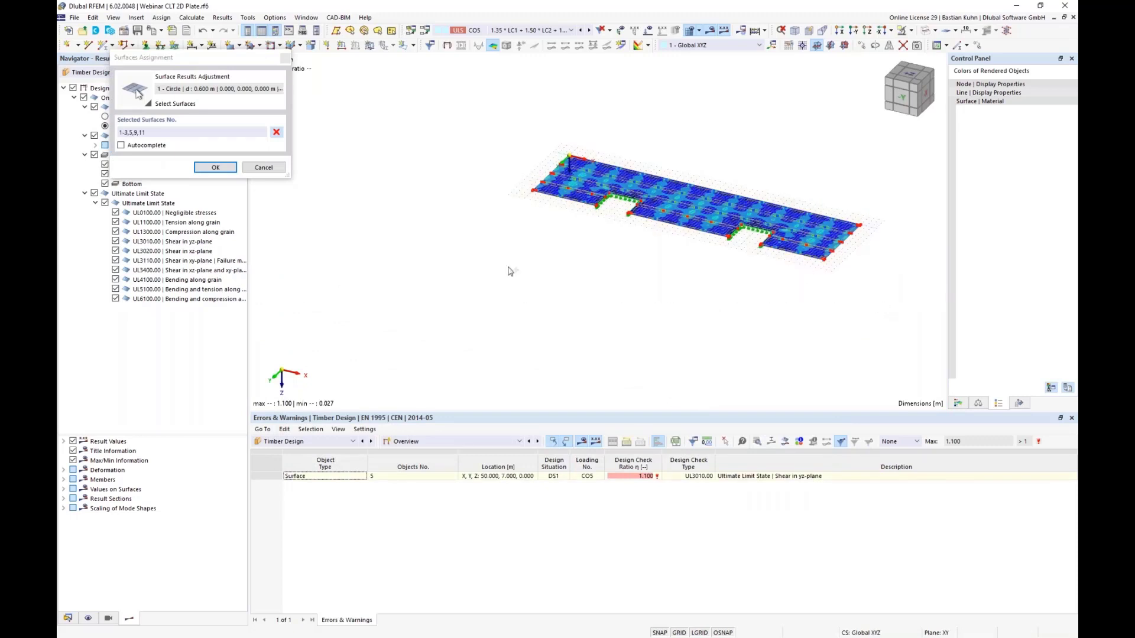
click(215, 167)
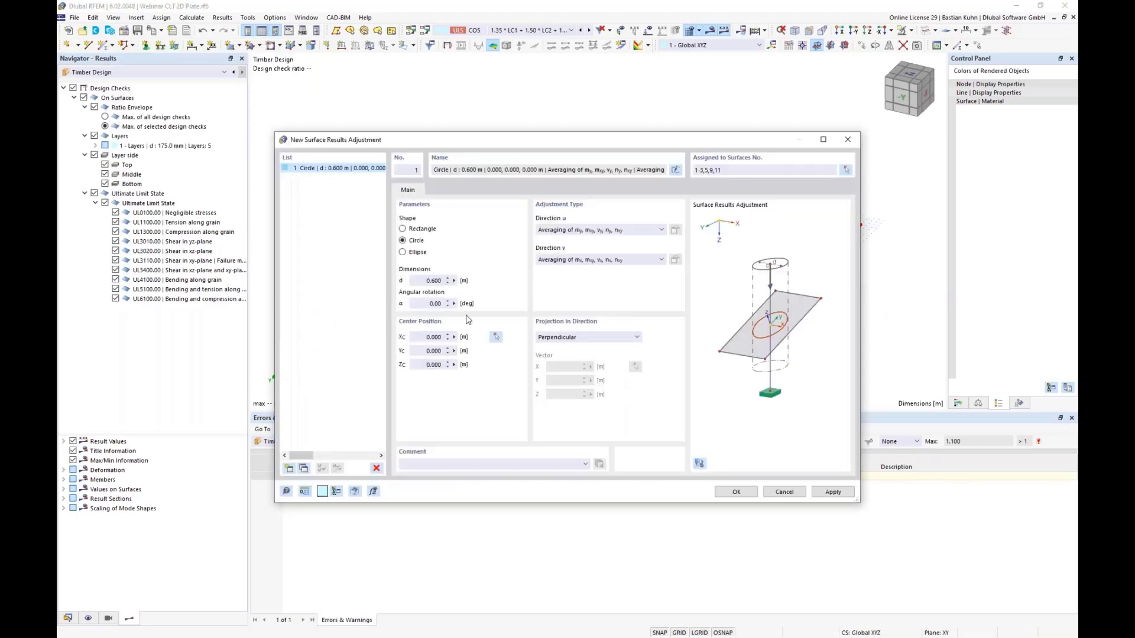
Step: Centre the results adjustment on the support node near the plate's origin corner at X 0.5, Y 0.4, Z 0 m and confirm it
click(496, 337)
scroll(571, 193, up, 6)
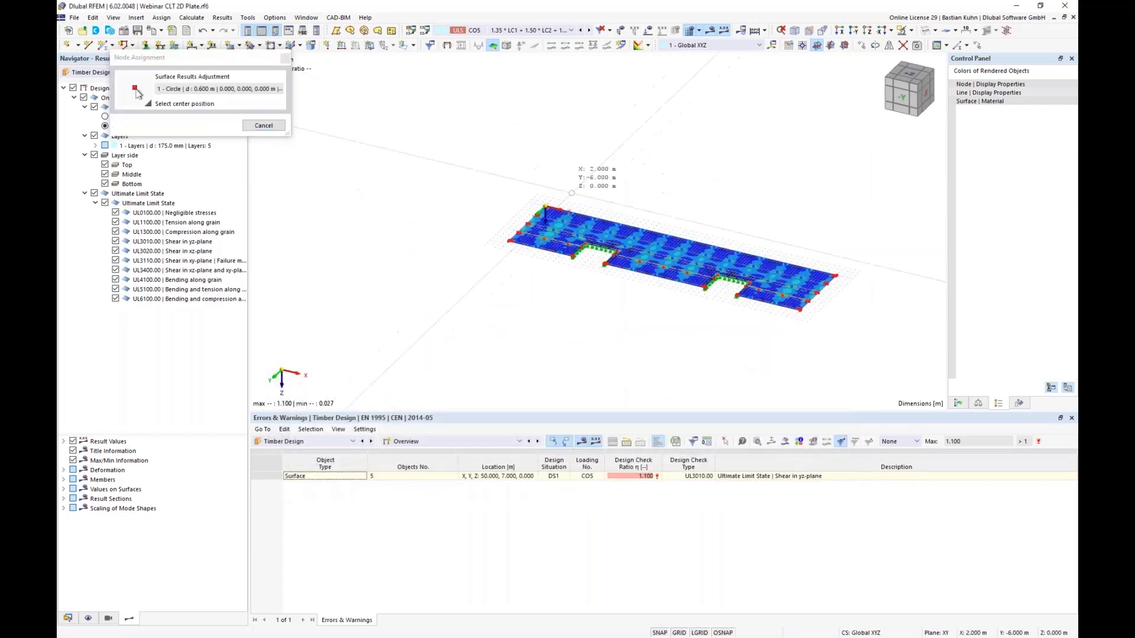
click(492, 256)
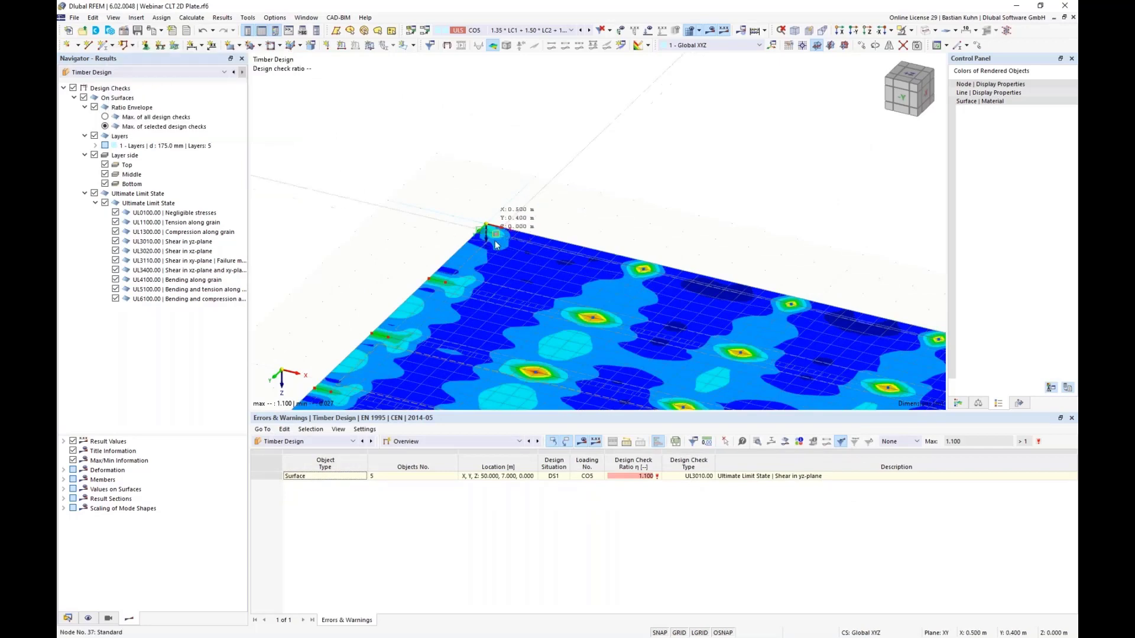
click(731, 492)
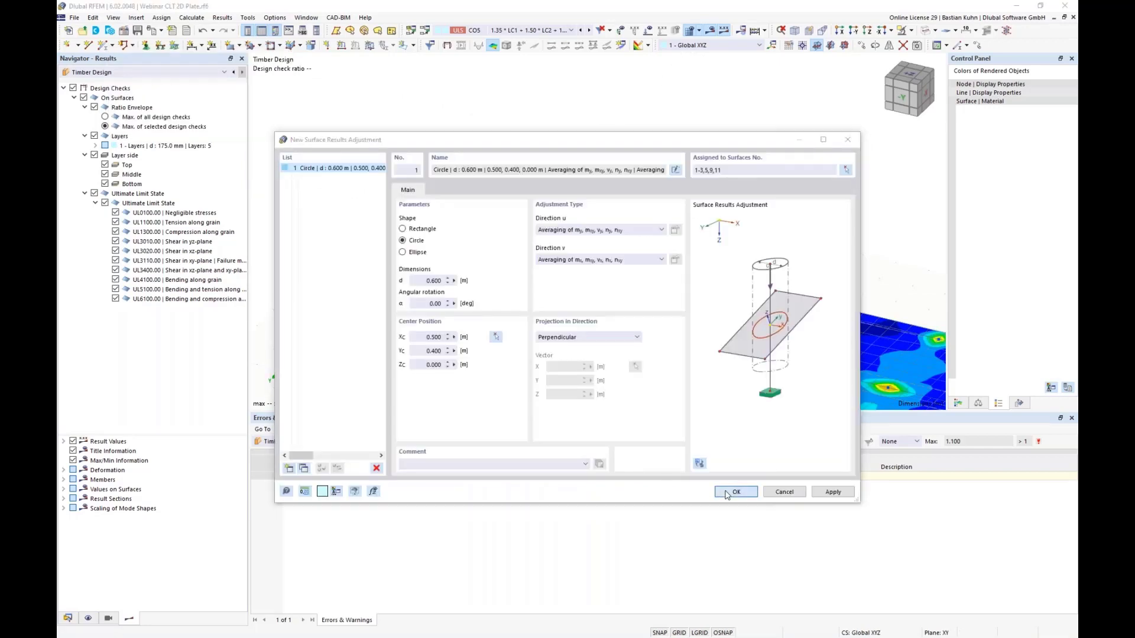
click(609, 371)
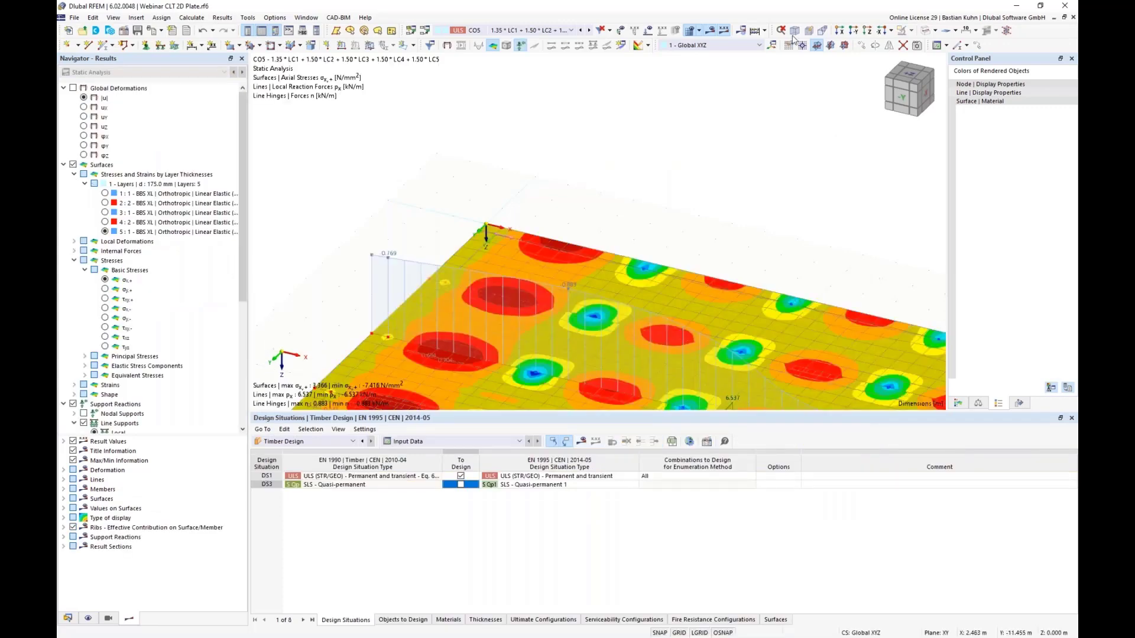
Step: Hide the results and copy the circular adjustment onto the four other support nodes along the plate's short edge at the origin
click(708, 38)
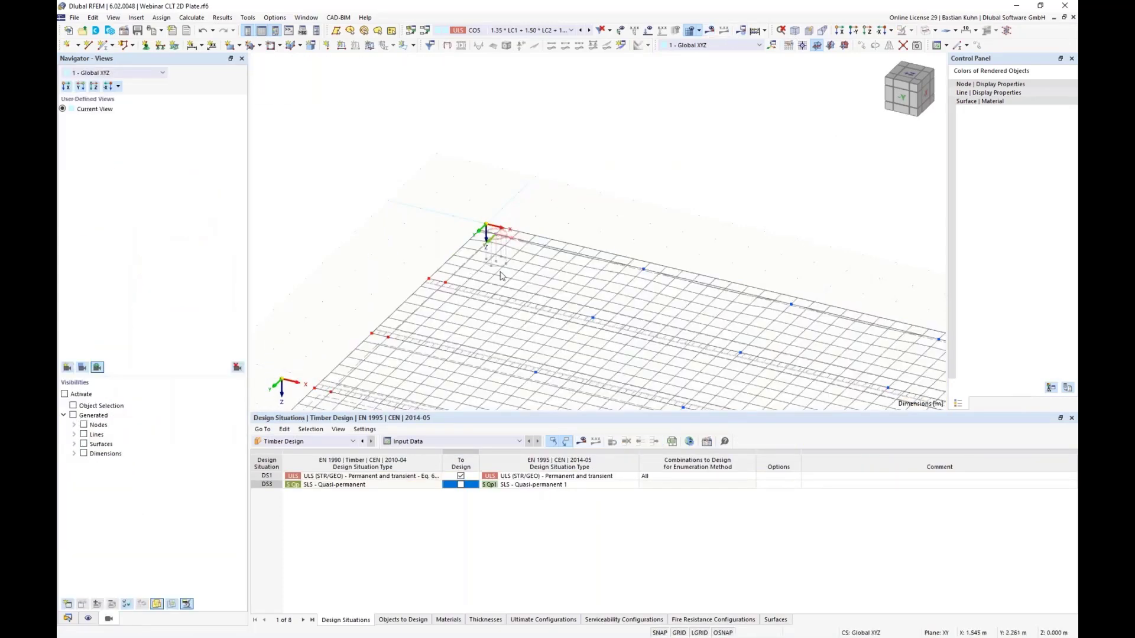
scroll(499, 269, up, 2)
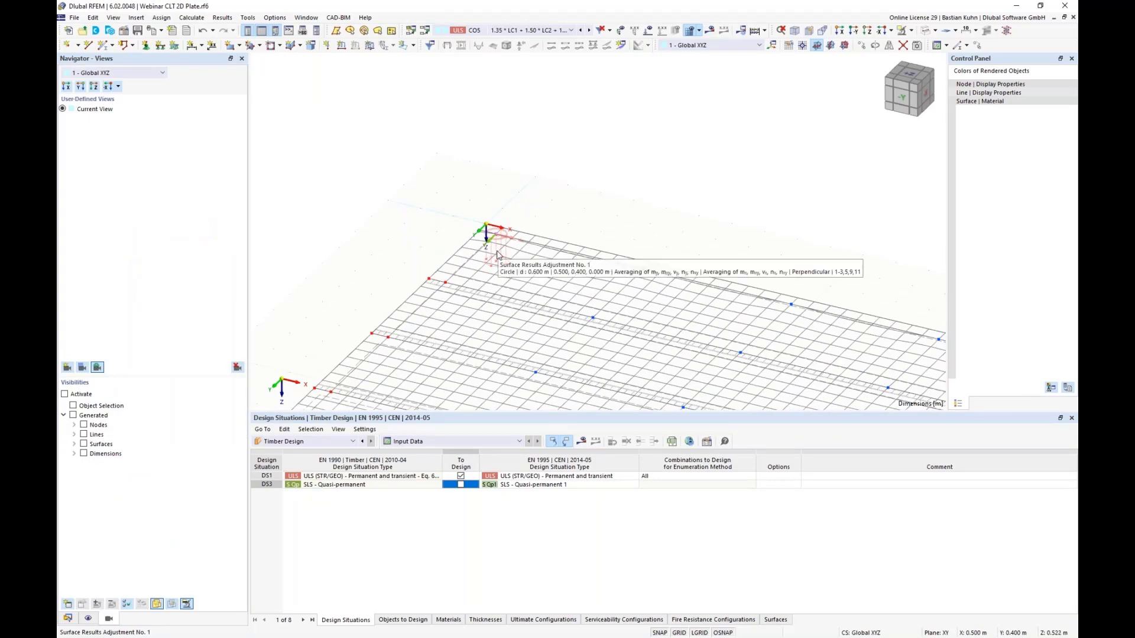
drag(496, 254, 394, 342)
scroll(410, 338, down, 4)
middle_drag(440, 312, 520, 193)
scroll(428, 323, up, 4)
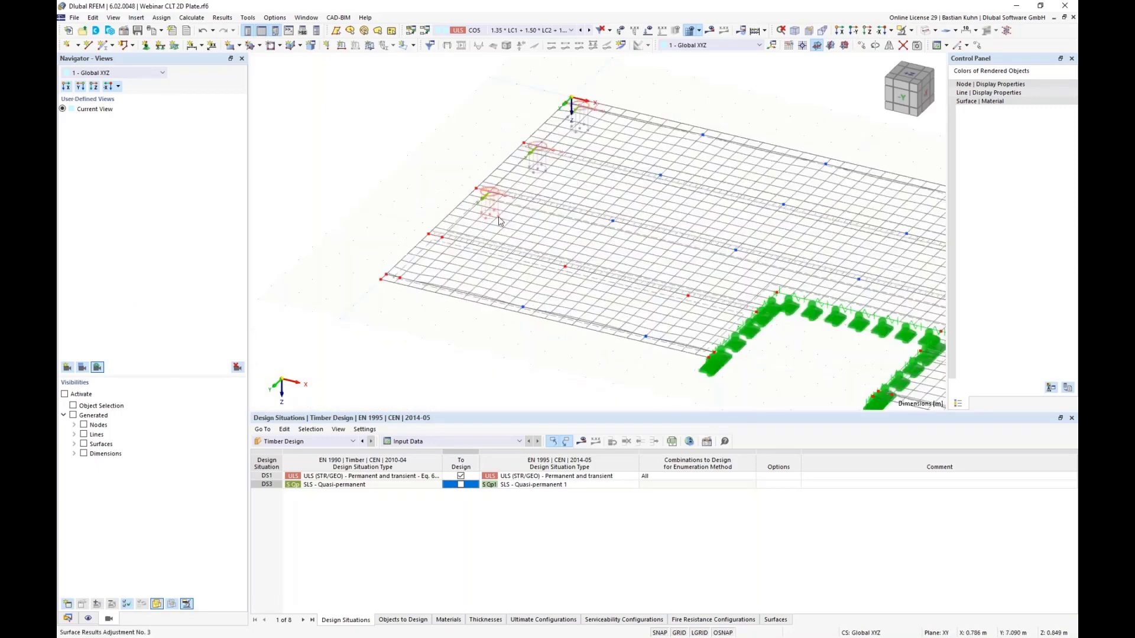
ctrl+drag(435, 263, 432, 245)
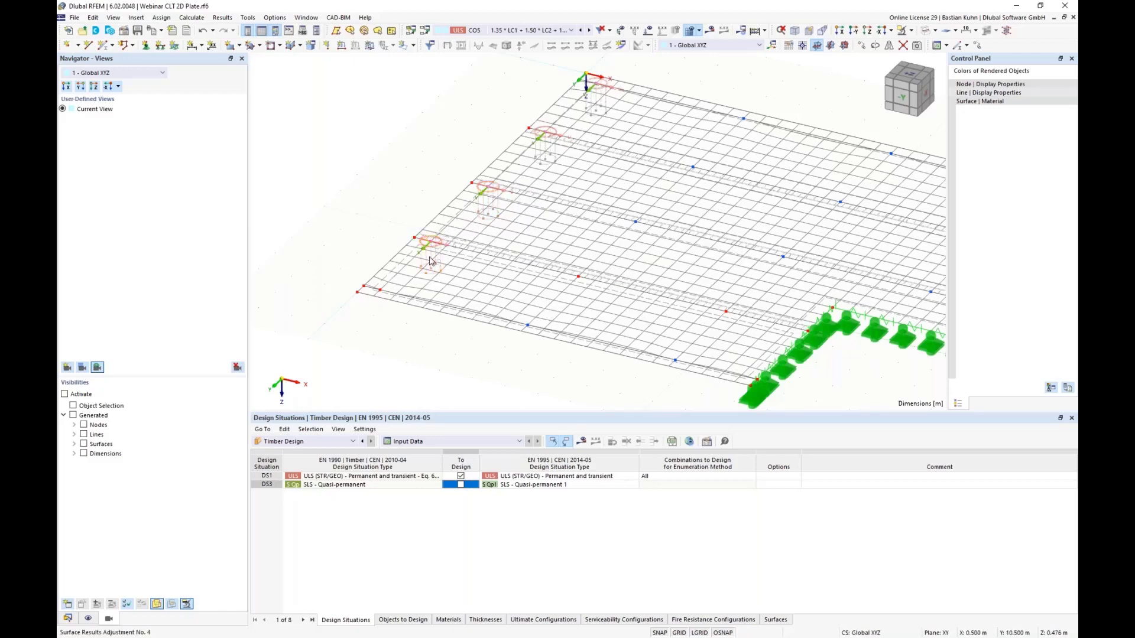
mouse_move(430, 262)
mouse_down()
mouse_move(392, 307)
mouse_move(383, 296)
mouse_up()
Step: Copy the five adjustments on the short edge along the plate in 12 steps with a displacement vector of X 4.5 m and Y 0 m
ctrl+click(439, 263)
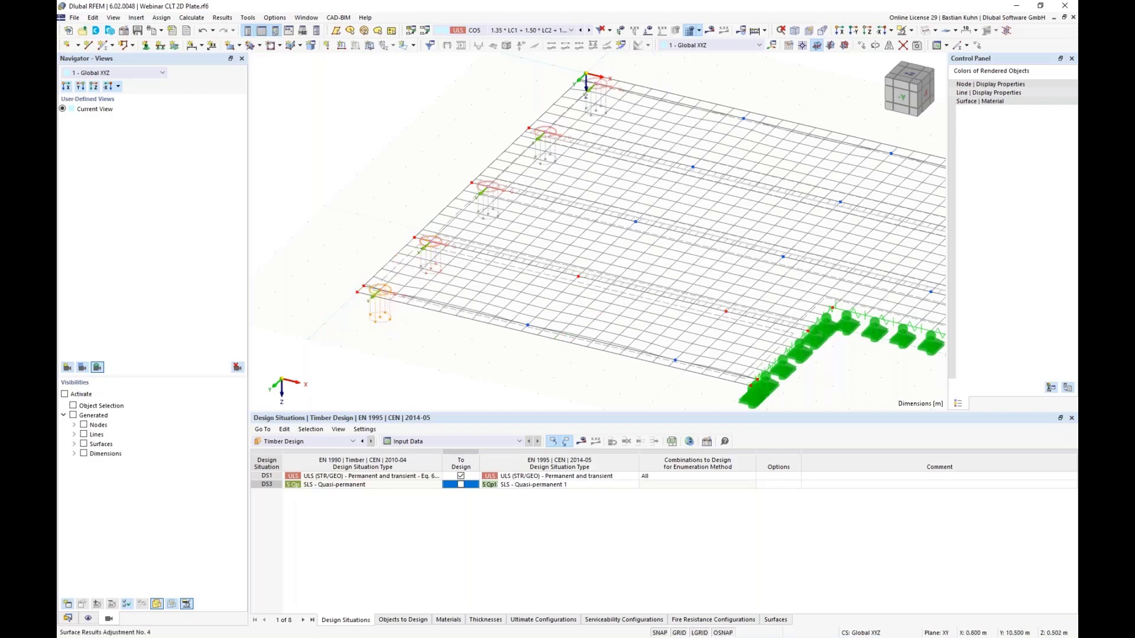
ctrl+click(495, 214)
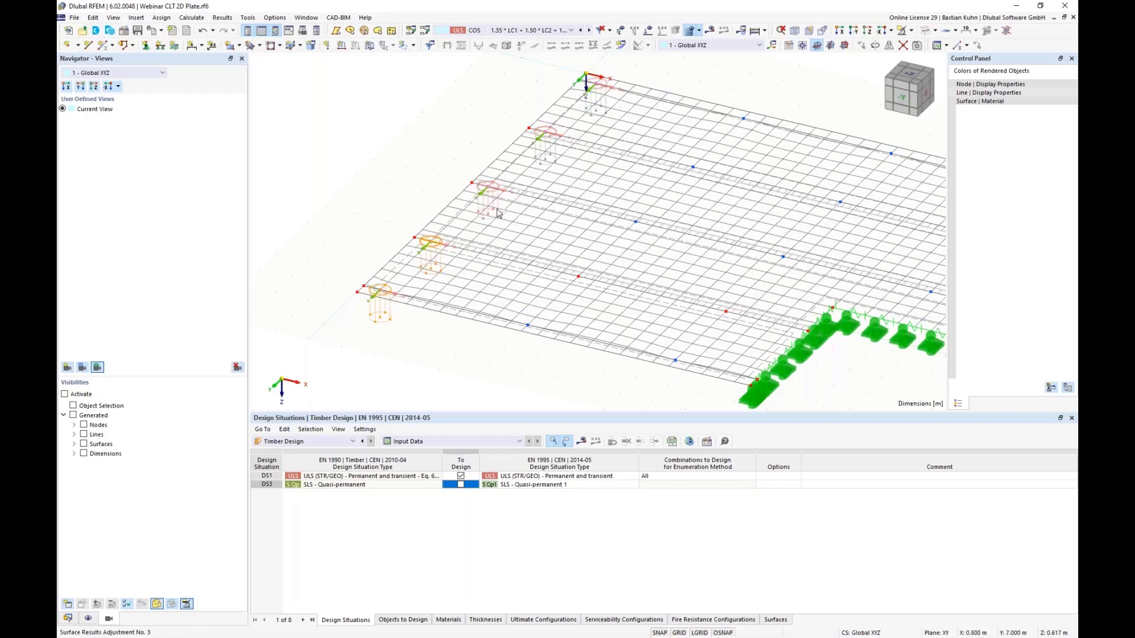
ctrl+click(547, 161)
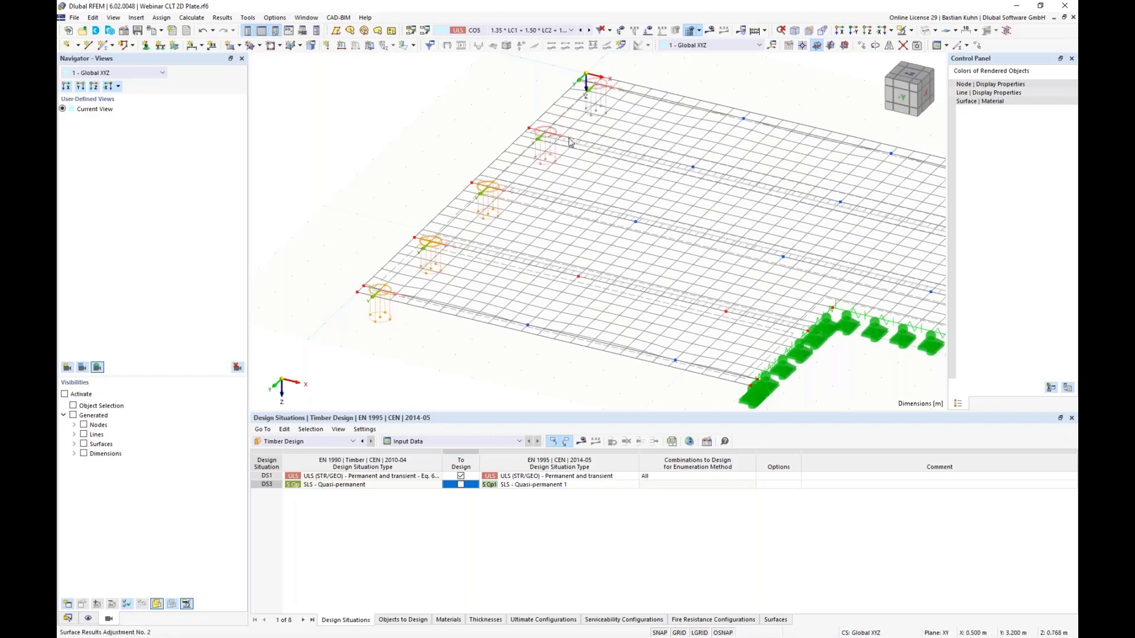
right_click(597, 103)
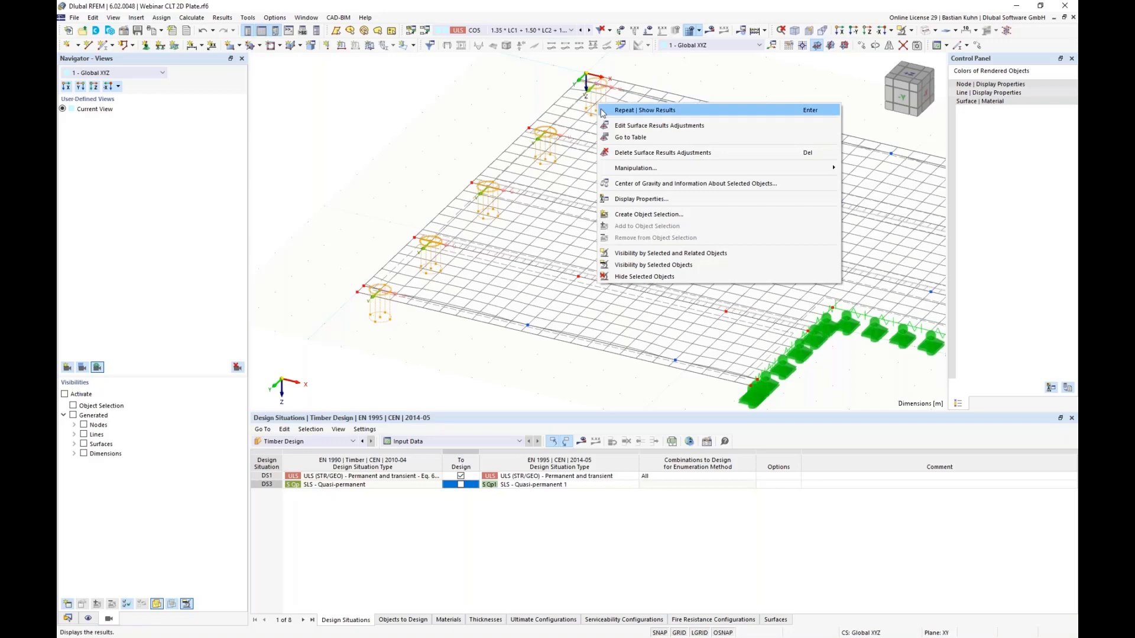
click(976, 47)
click(978, 47)
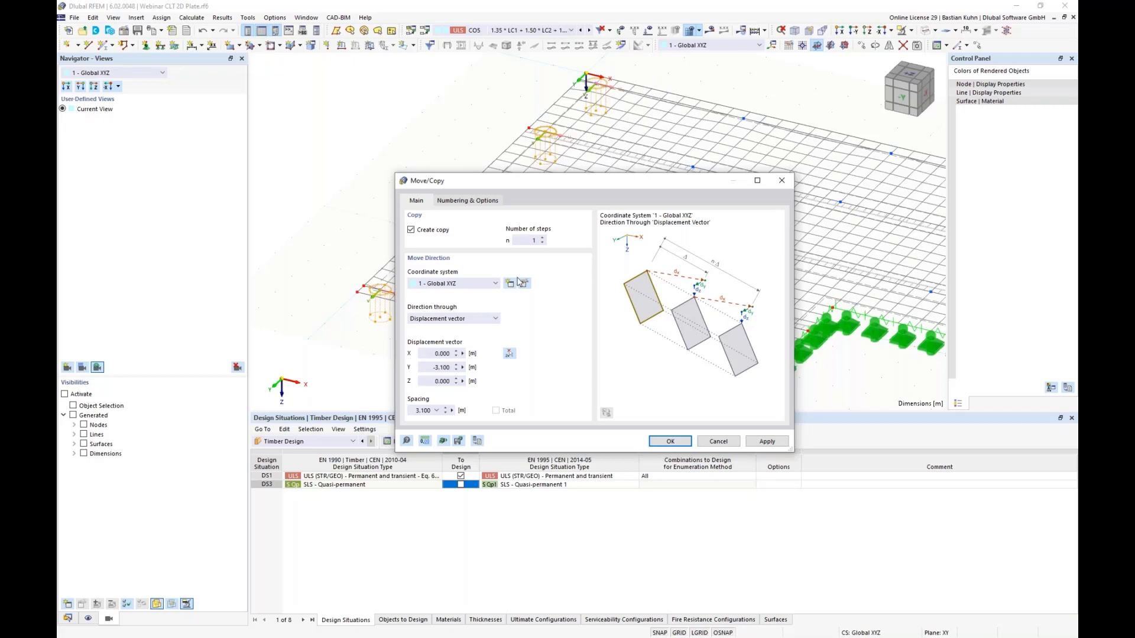
drag(517, 241, 566, 243)
text(12)
double_click(434, 368)
text(0)
double_click(435, 353)
text(4,5)
click(671, 442)
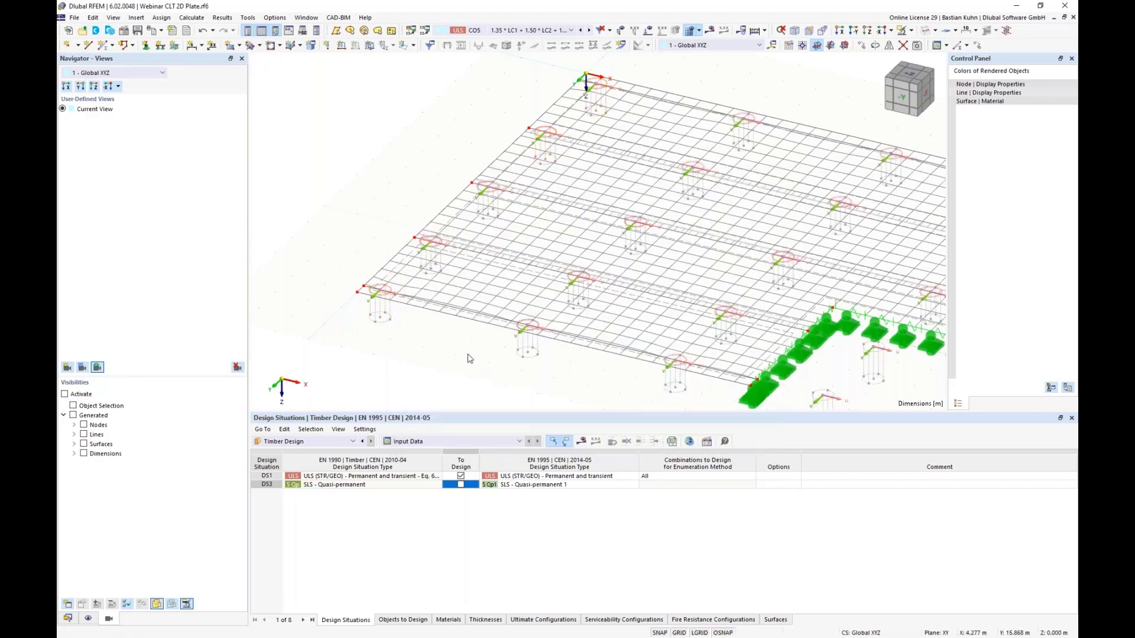
Step: In the plan view along Z, delete the copied adjustments that lie inside the plate's two supported recesses
scroll(499, 345, down, 5)
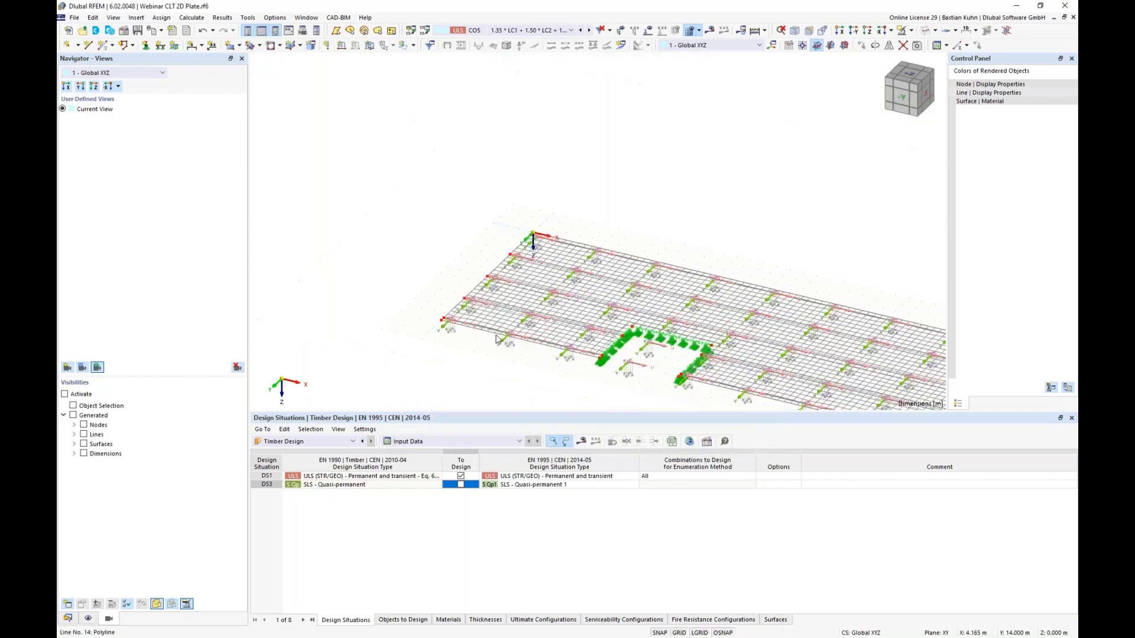
click(867, 31)
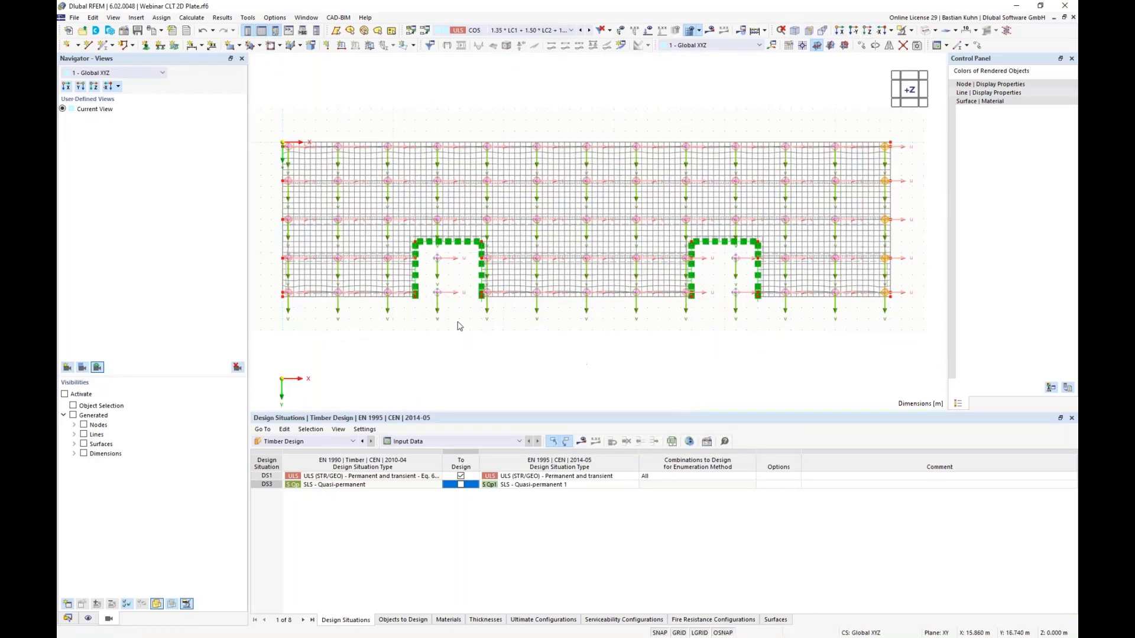
drag(457, 322, 428, 251)
click(707, 350)
drag(746, 314, 722, 252)
key(Delete)
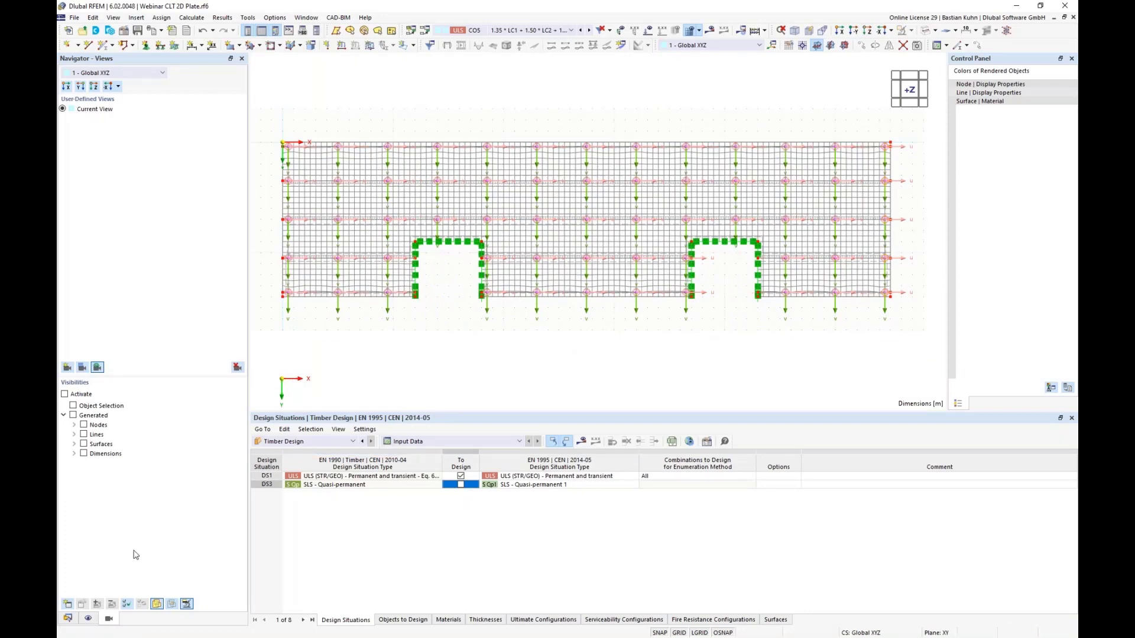
Step: Hide the u, v axis systems of the surface results adjustments in the model display
click(89, 618)
scroll(139, 400, down, 3)
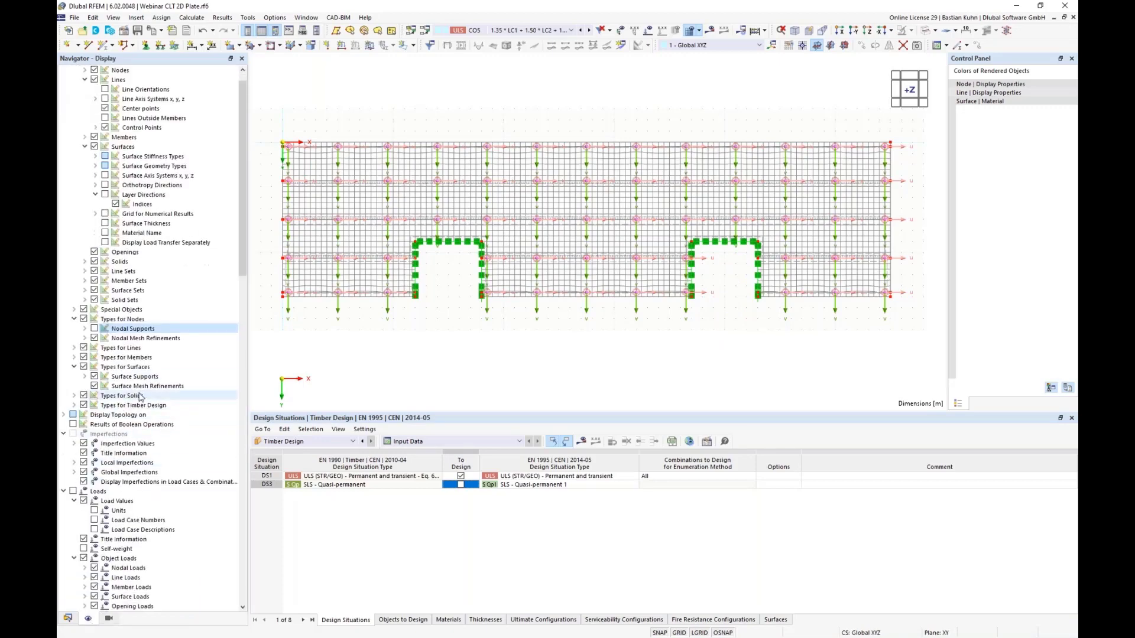
scroll(139, 400, down, 6)
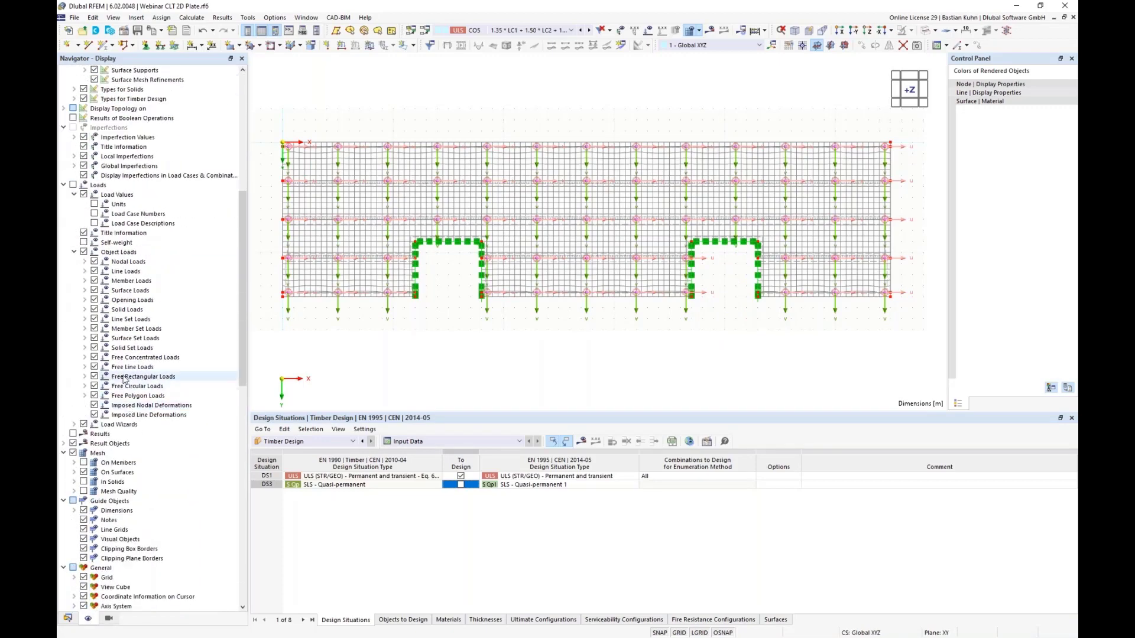
scroll(123, 390, down, 2)
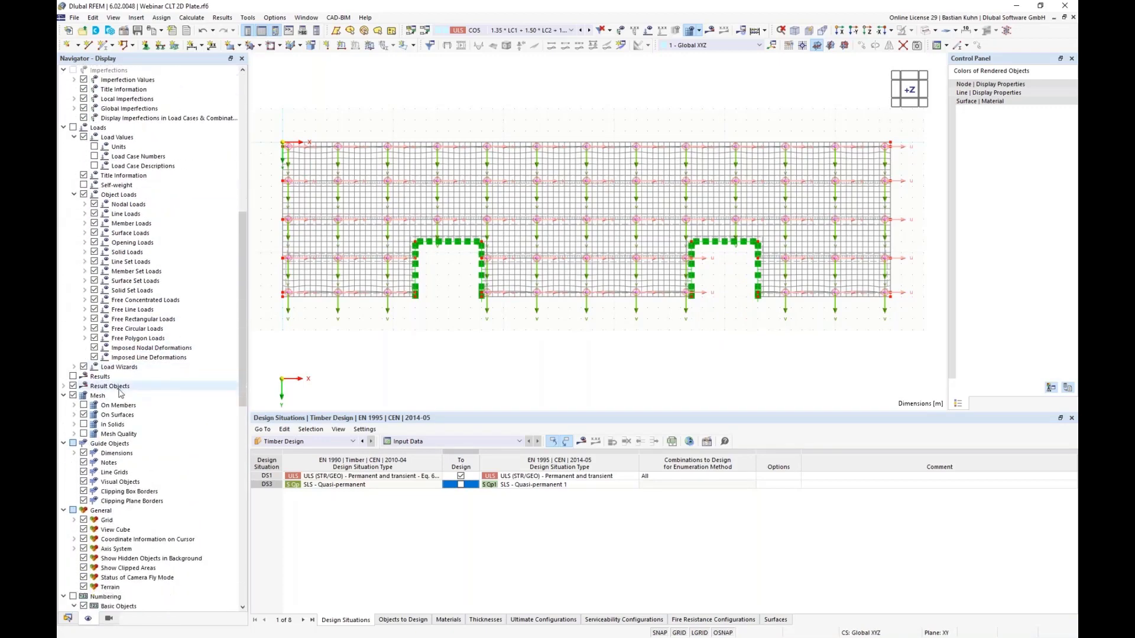
click(63, 386)
click(74, 396)
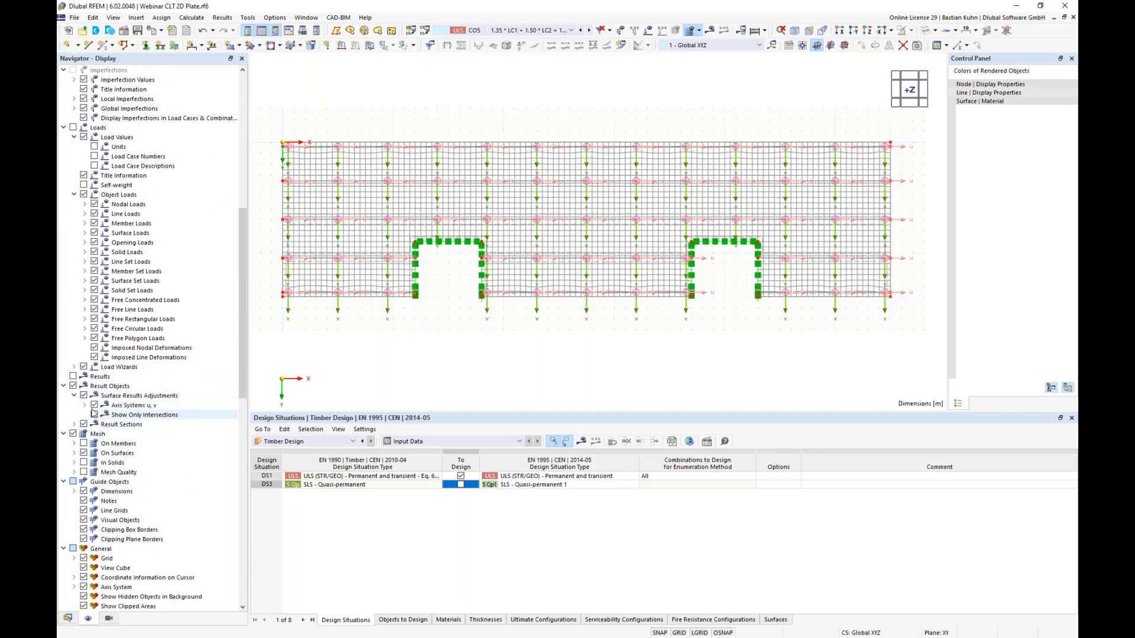
click(94, 405)
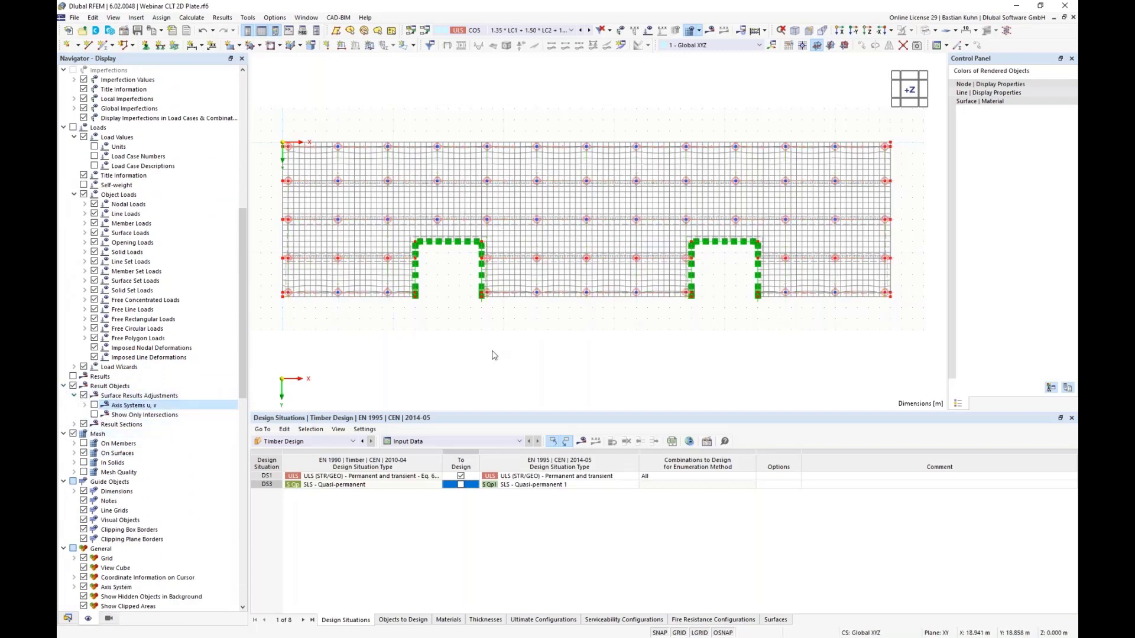
Step: Include the SLS quasi-permanent design situation DS3 in the timber design and start the Timber Design calculation
ctrl+middle_drag(608, 360, 484, 365)
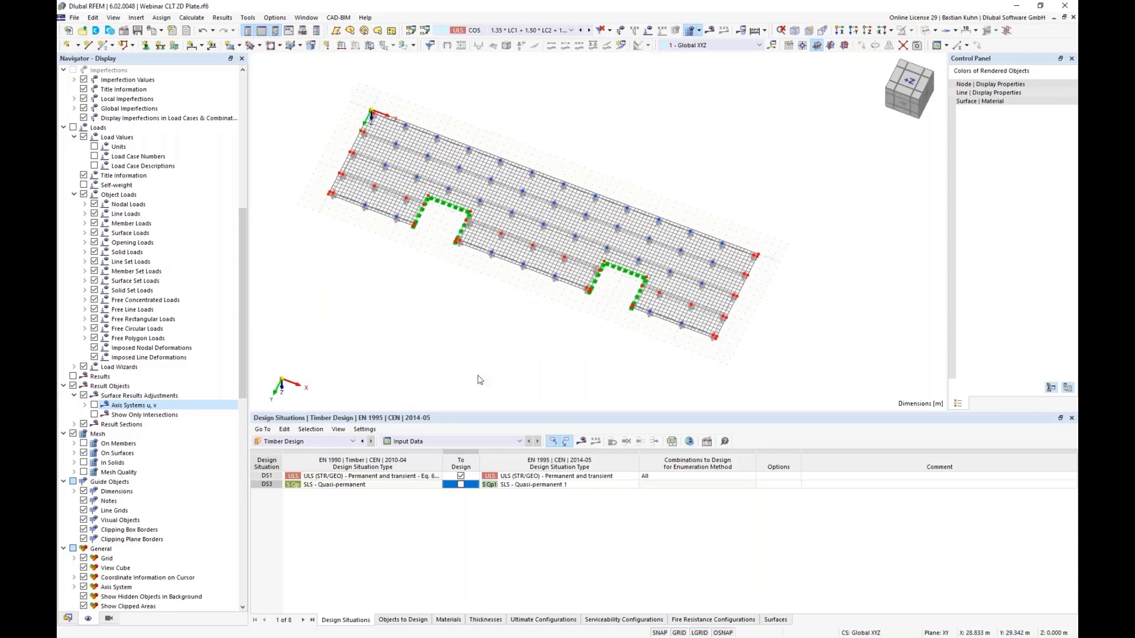
click(462, 485)
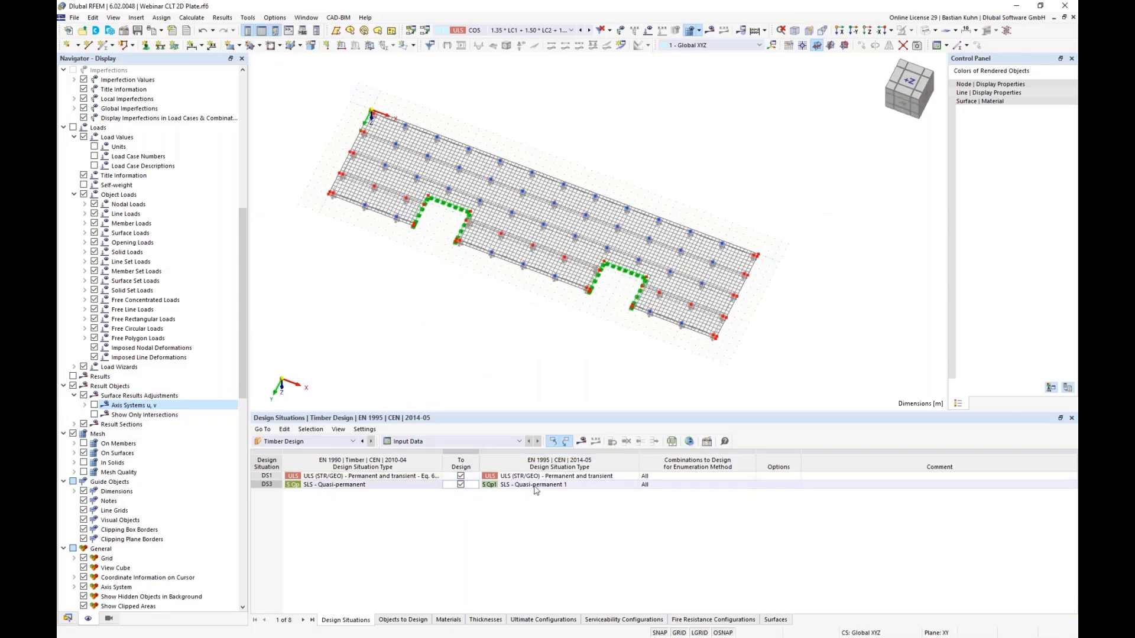
click(582, 441)
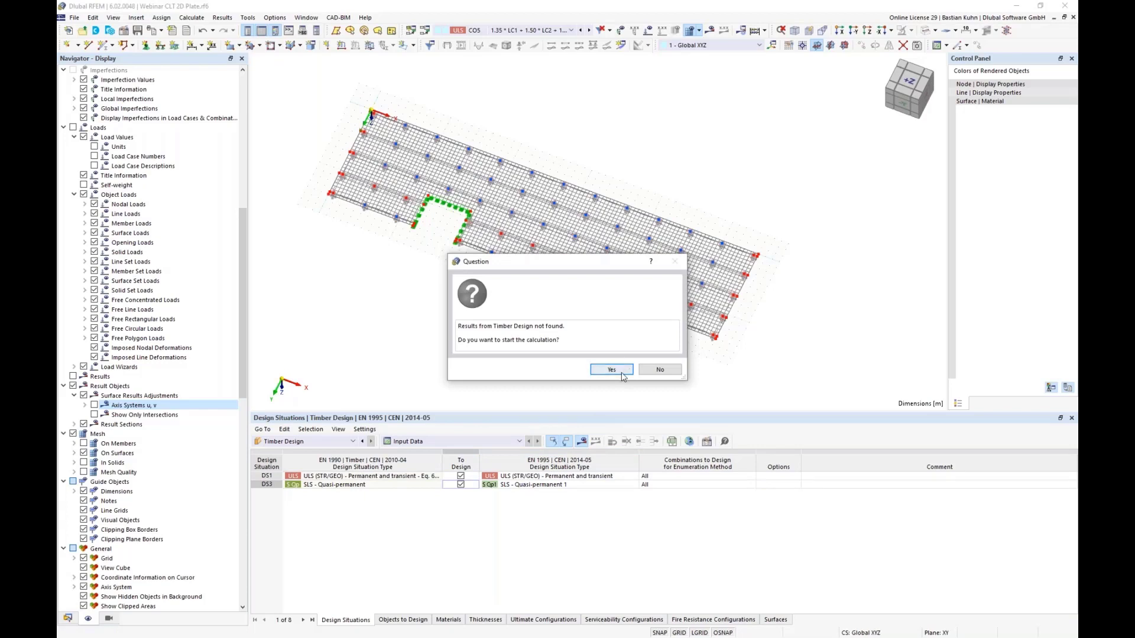
click(611, 370)
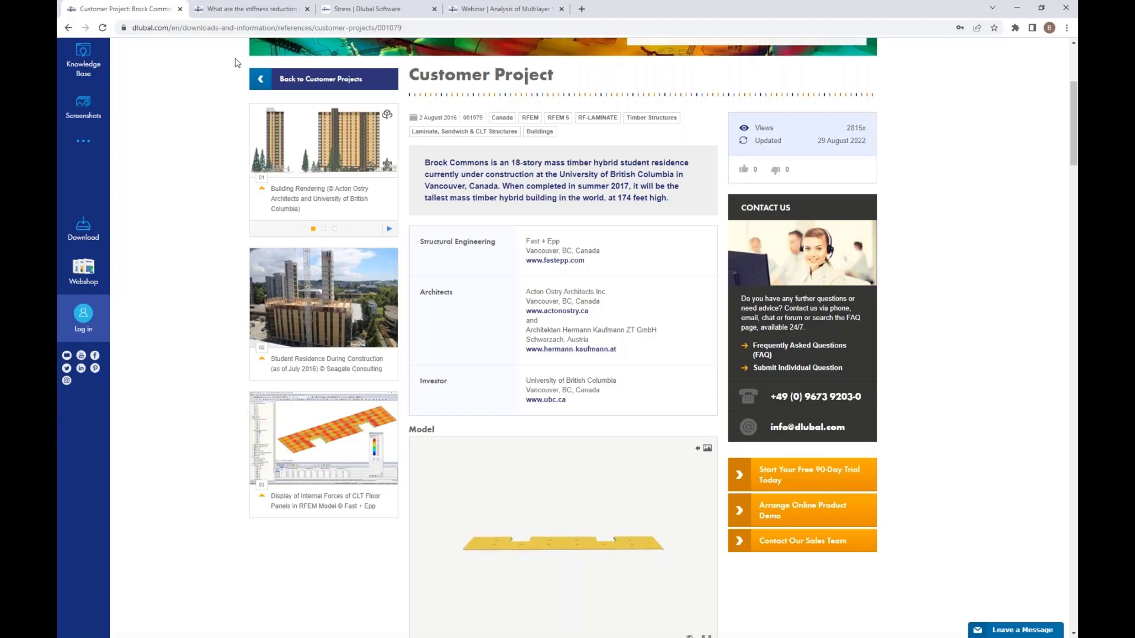
Step: In the web browser, read the Dlubal FAQ on the stiffness reduction factors k33 and k88 in RF-LAMINATE
click(268, 15)
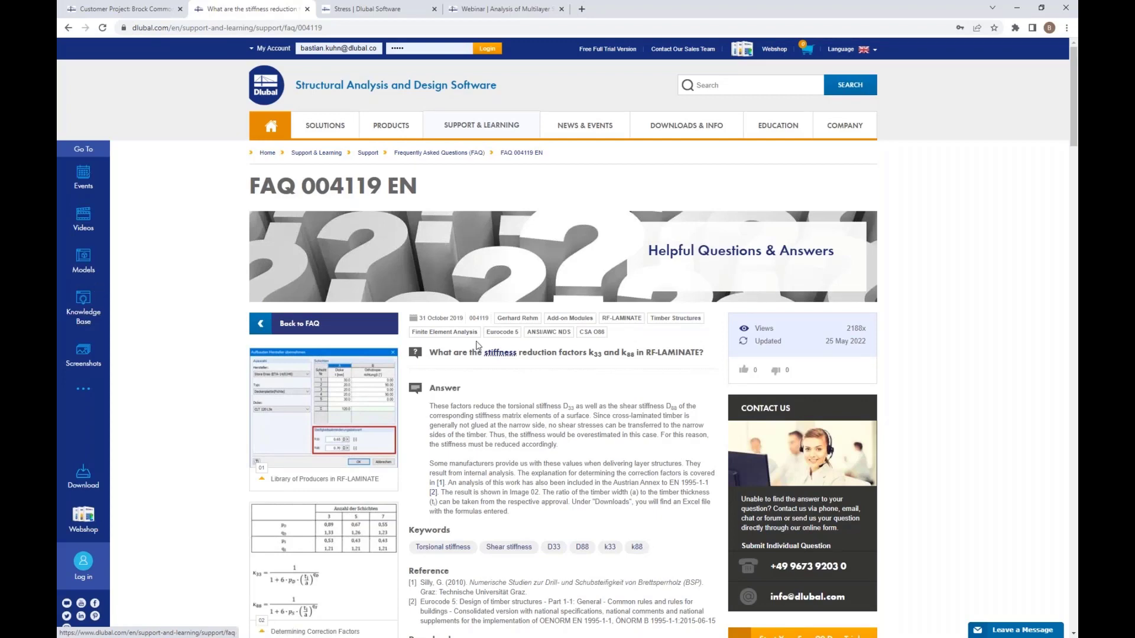
scroll(236, 331, down, 2)
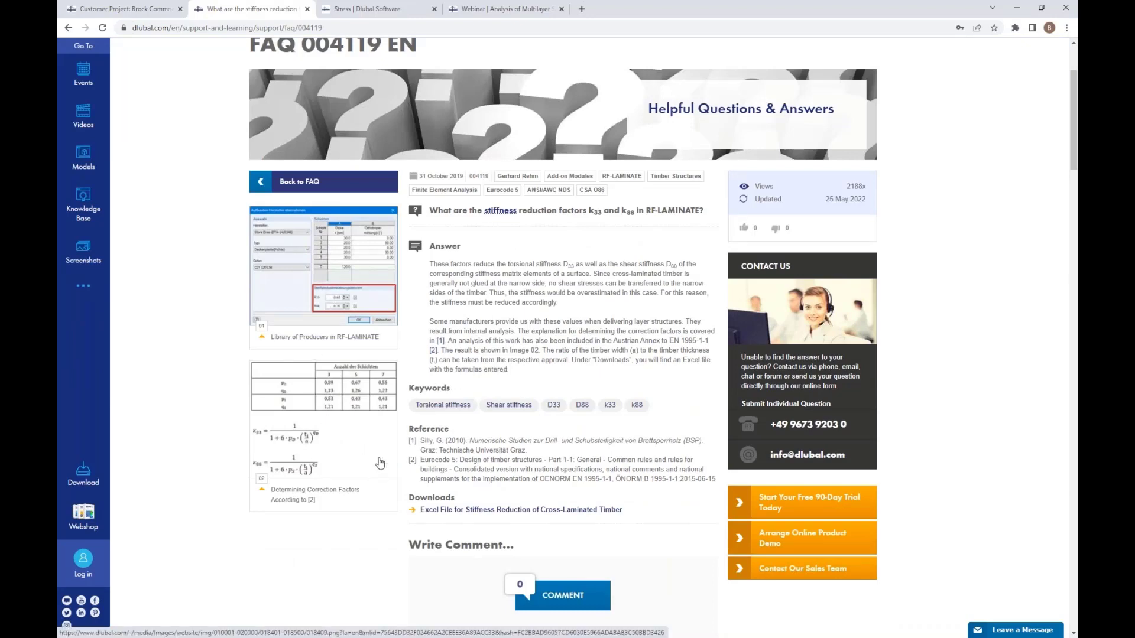
scroll(413, 153, down, 1)
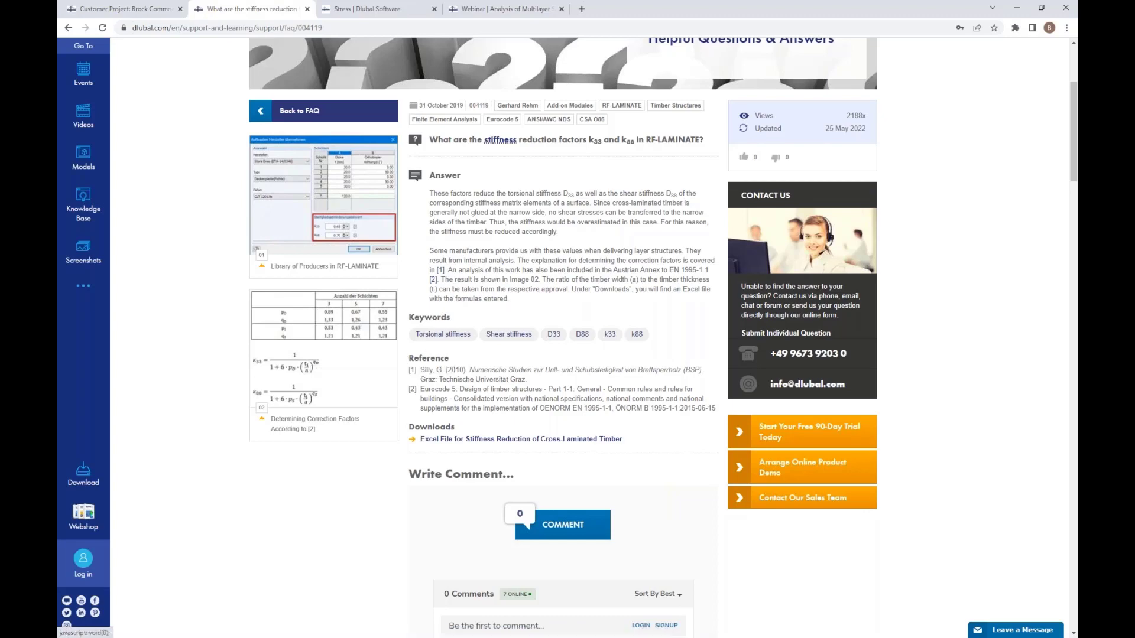
Step: Review the CLT strengths and shear failure mechanisms in the Stress chapter of the RFEM 6 Multilayer Surfaces manual
click(399, 10)
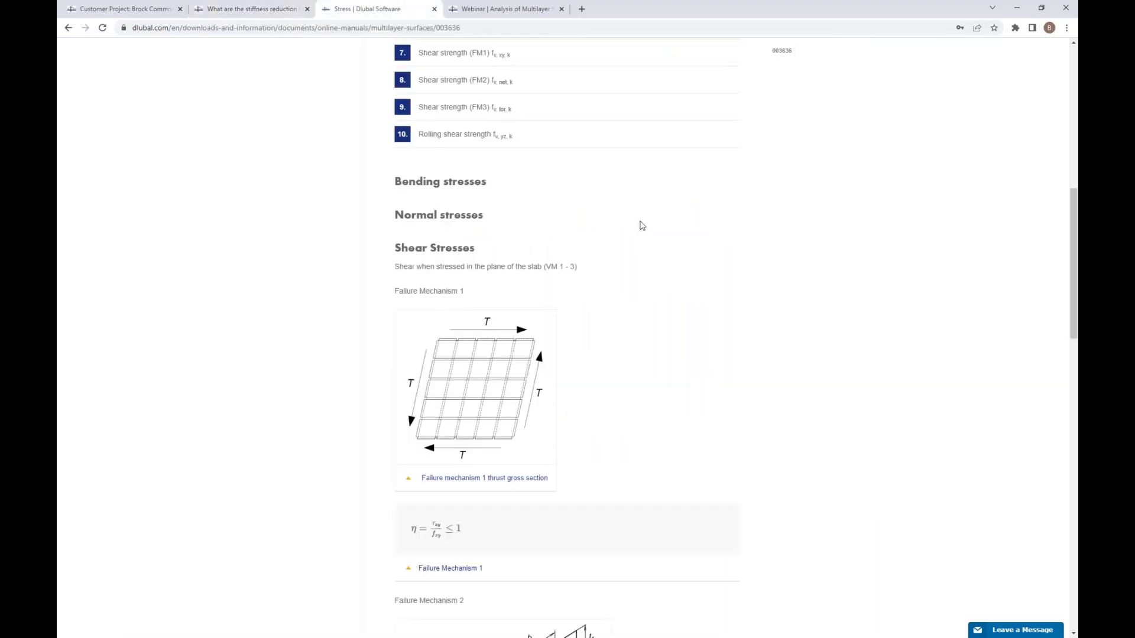
scroll(639, 285, up, 1)
scroll(639, 286, up, 3)
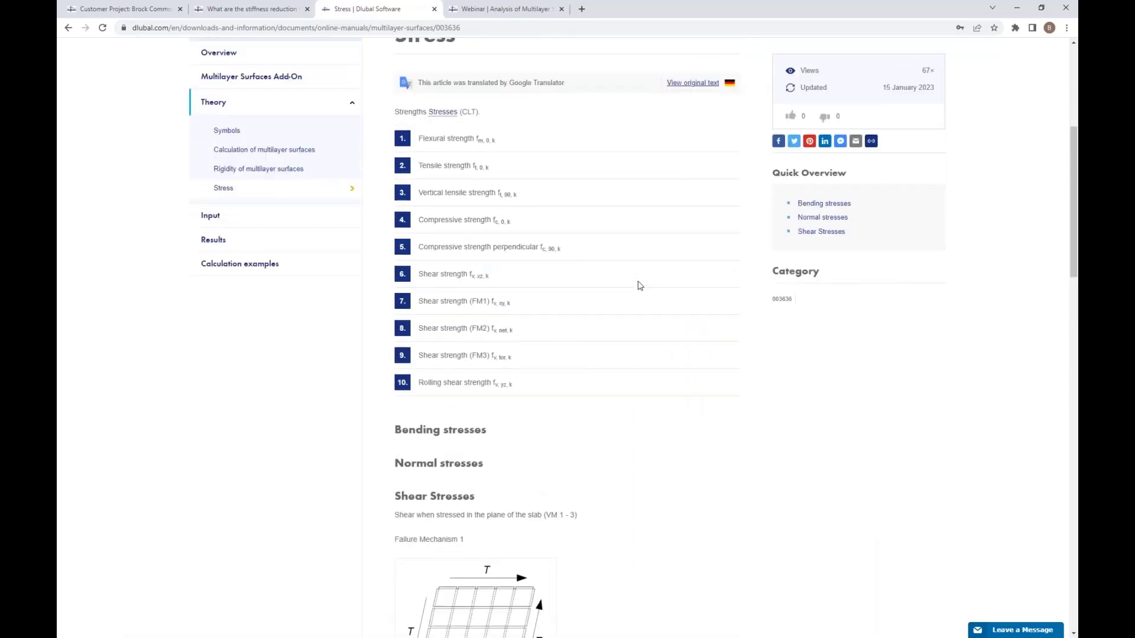
scroll(638, 286, down, 1)
scroll(638, 286, up, 1)
scroll(638, 286, down, 3)
scroll(638, 286, up, 6)
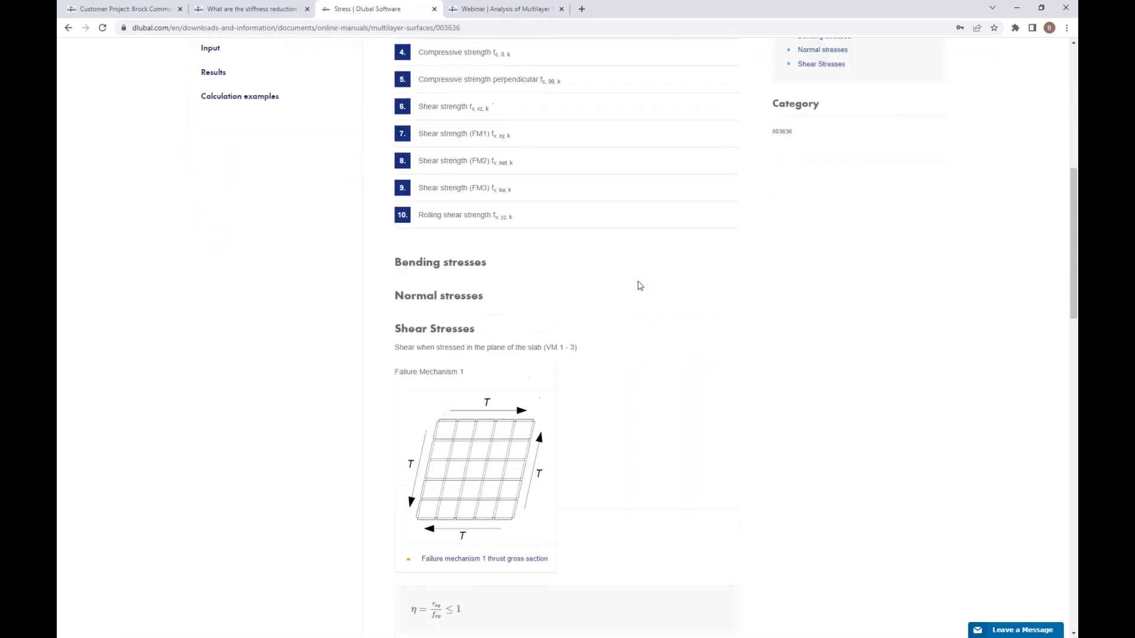
scroll(638, 286, up, 2)
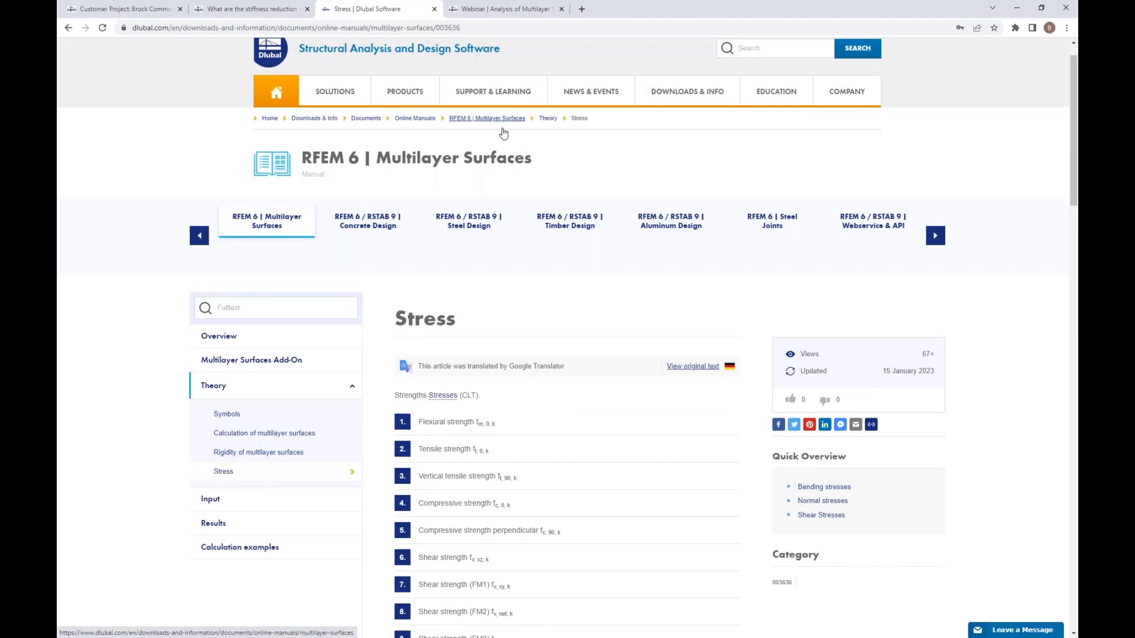
scroll(532, 218, down, 4)
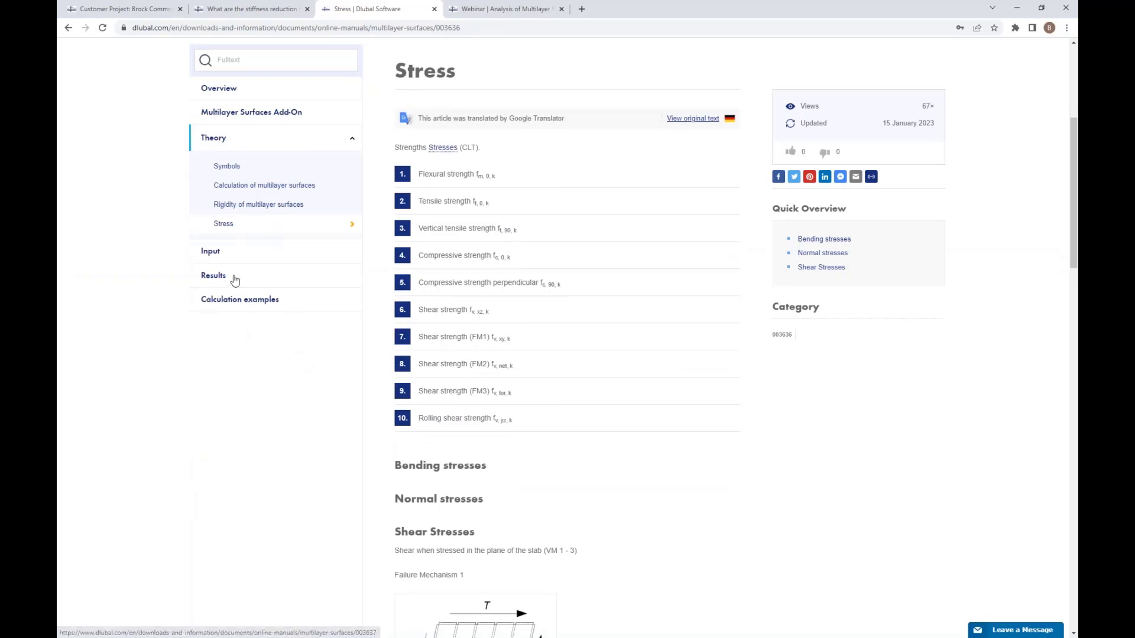
Step: Read the manual's Input chapter through to the plug-in configuration and examine the enlarged Stiffness Matrix - Layers image
click(211, 253)
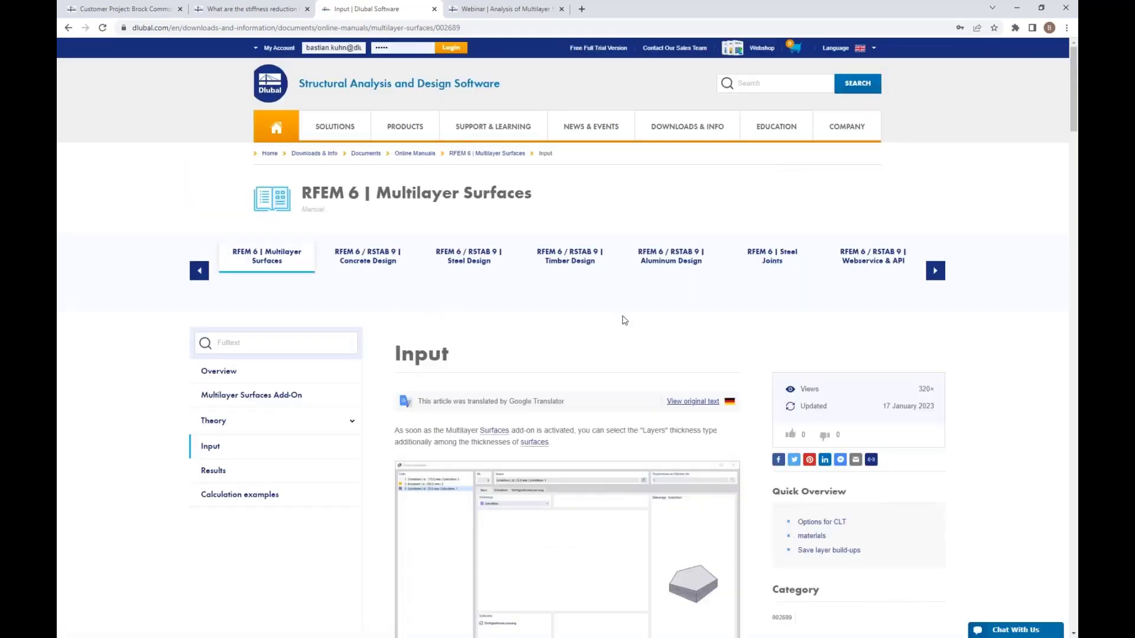
scroll(625, 321, down, 1)
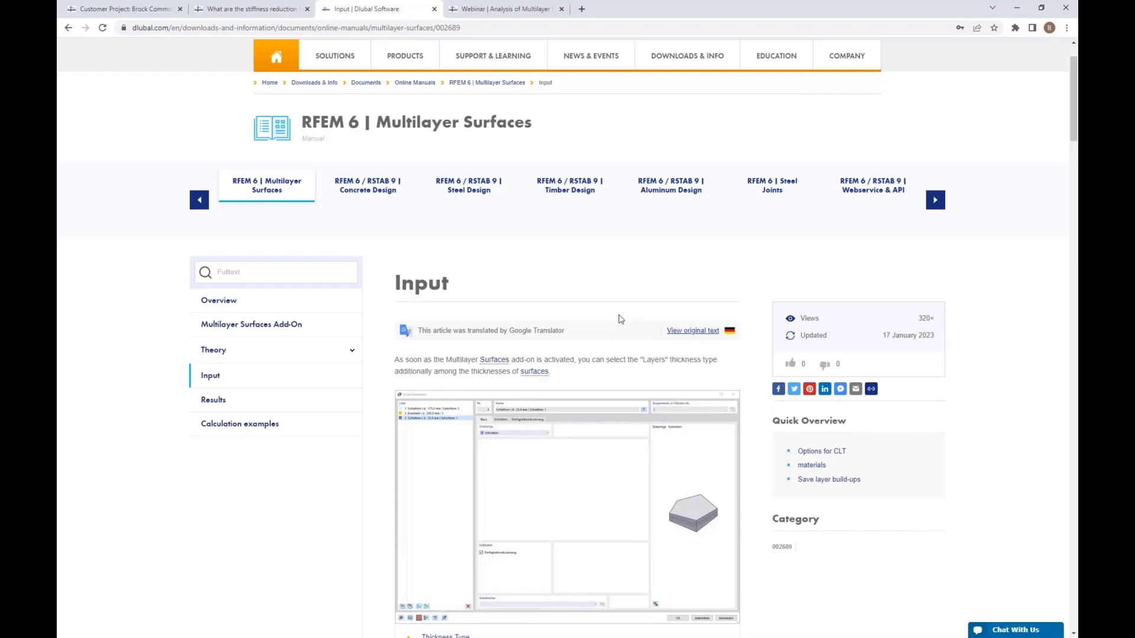
scroll(623, 320, down, 7)
scroll(620, 319, down, 9)
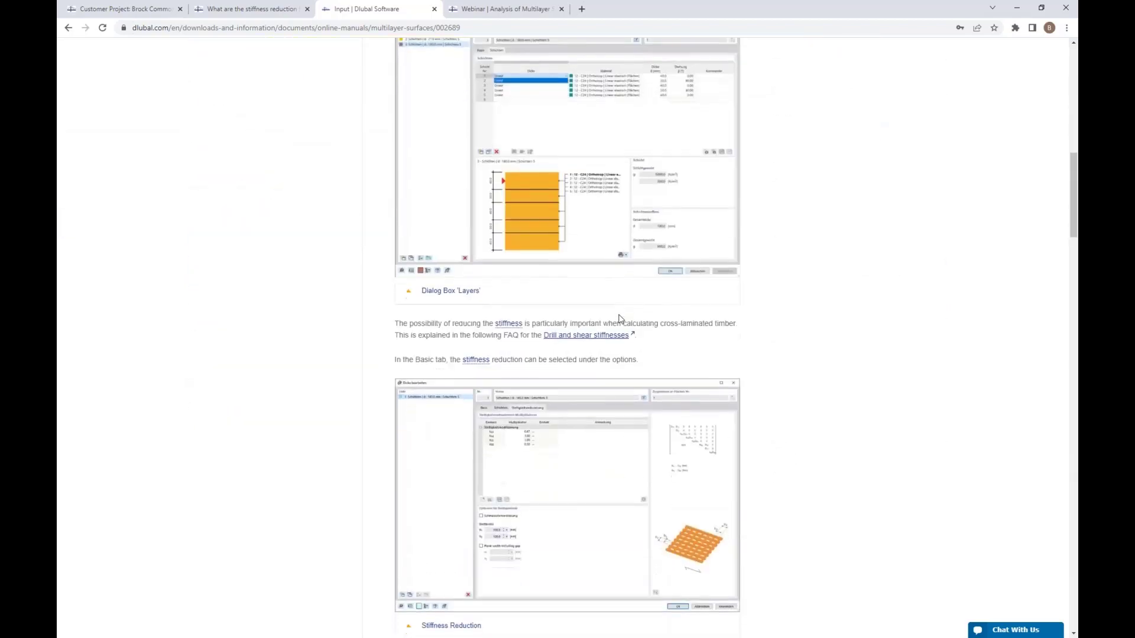
scroll(549, 429, down, 4)
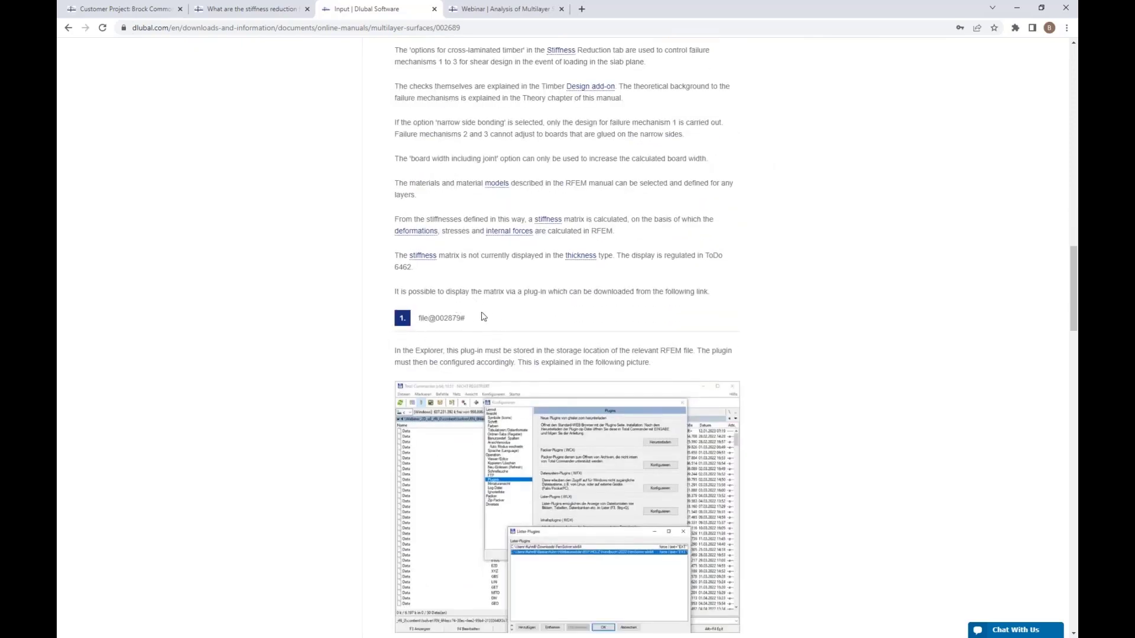
scroll(461, 278, down, 2)
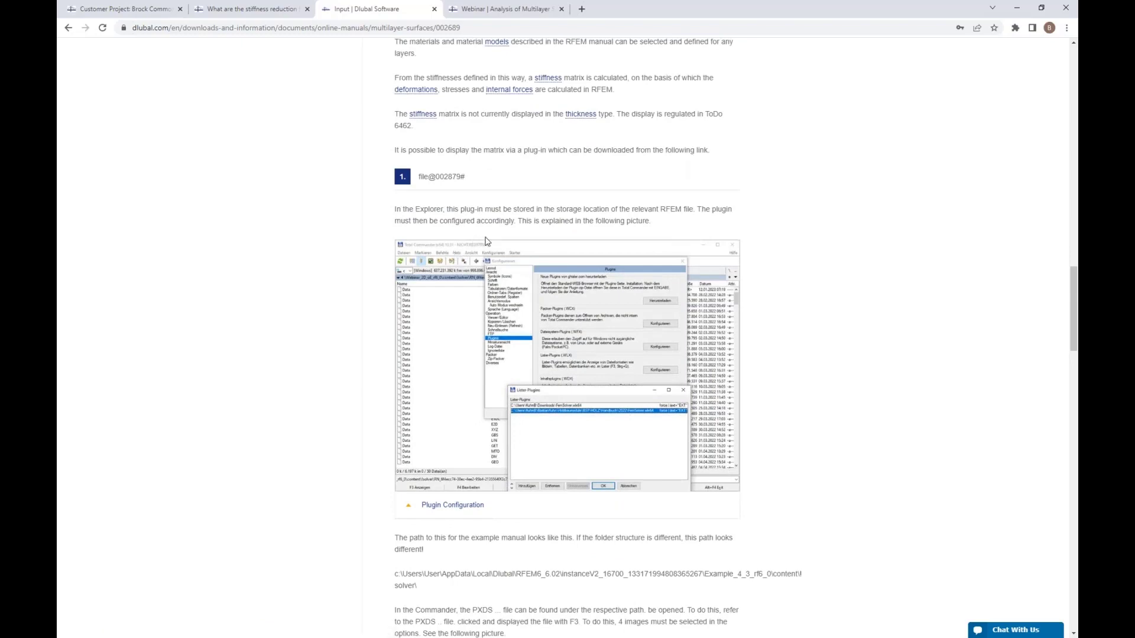
scroll(486, 240, down, 6)
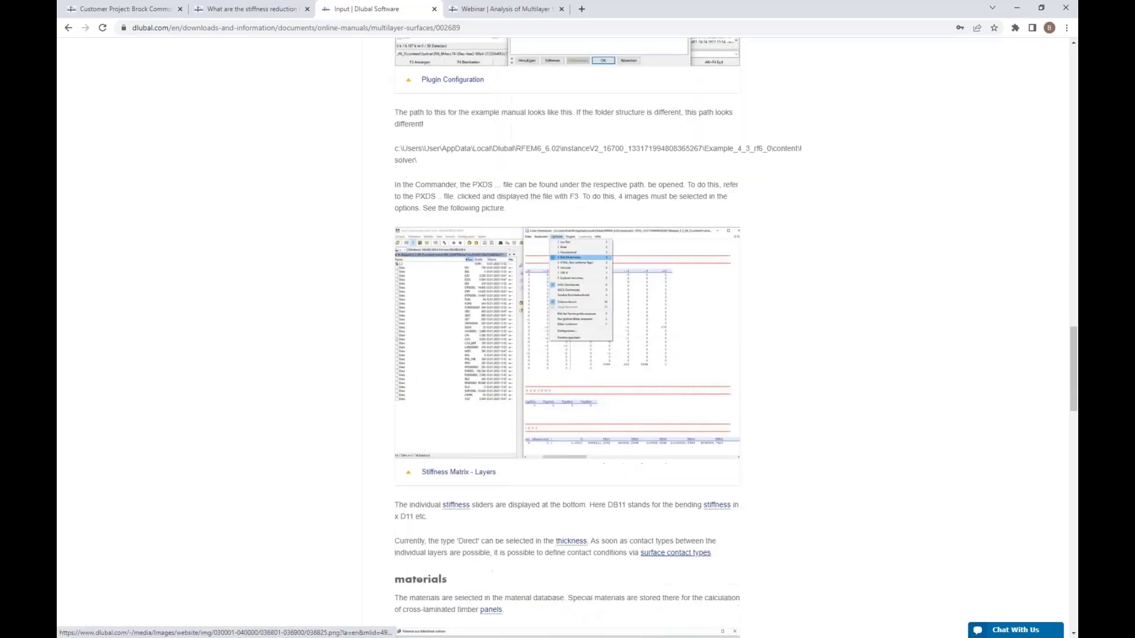
scroll(628, 223, down, 3)
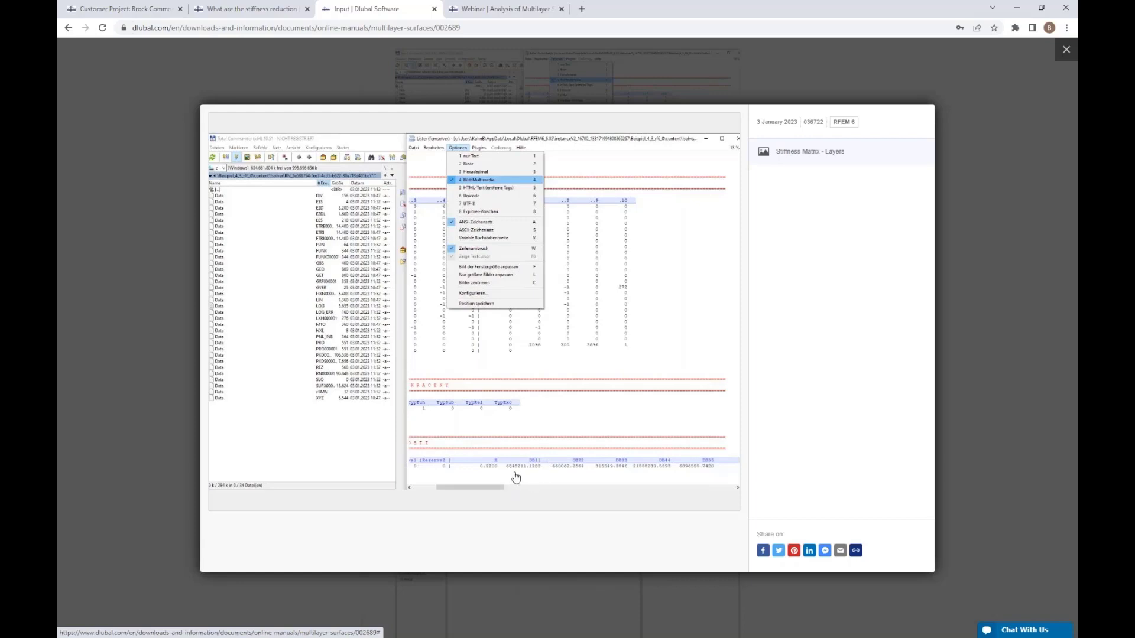
click(1067, 51)
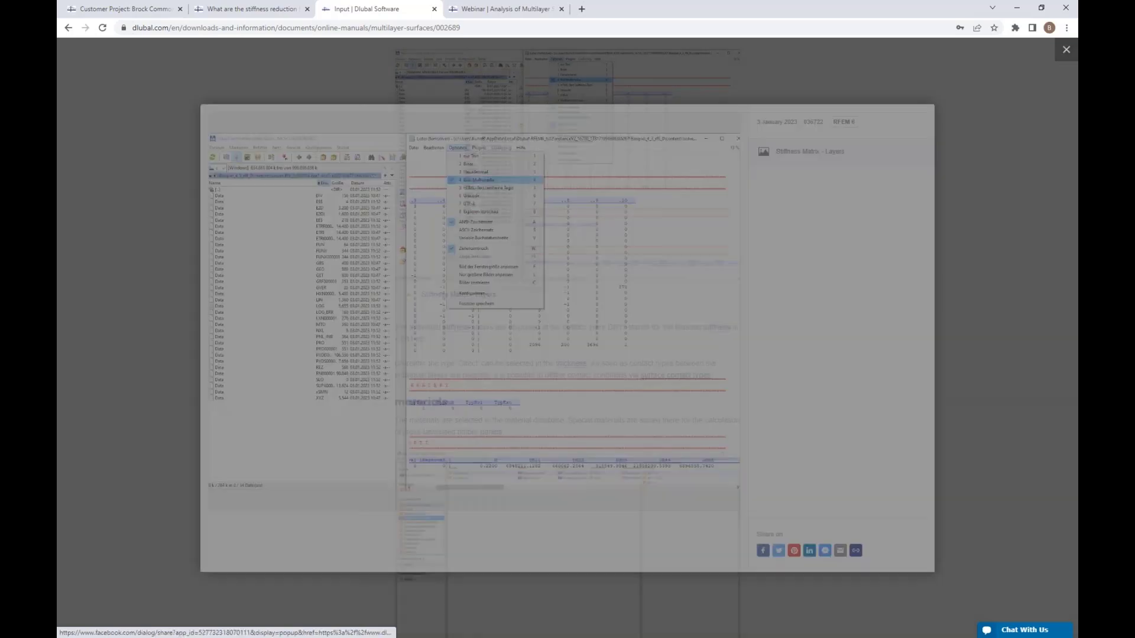
Step: Return to the manual's Stress chapter under Theory and view the webinar page on the analysis of multilayer surfaces
scroll(933, 202, up, 10)
scroll(934, 203, up, 20)
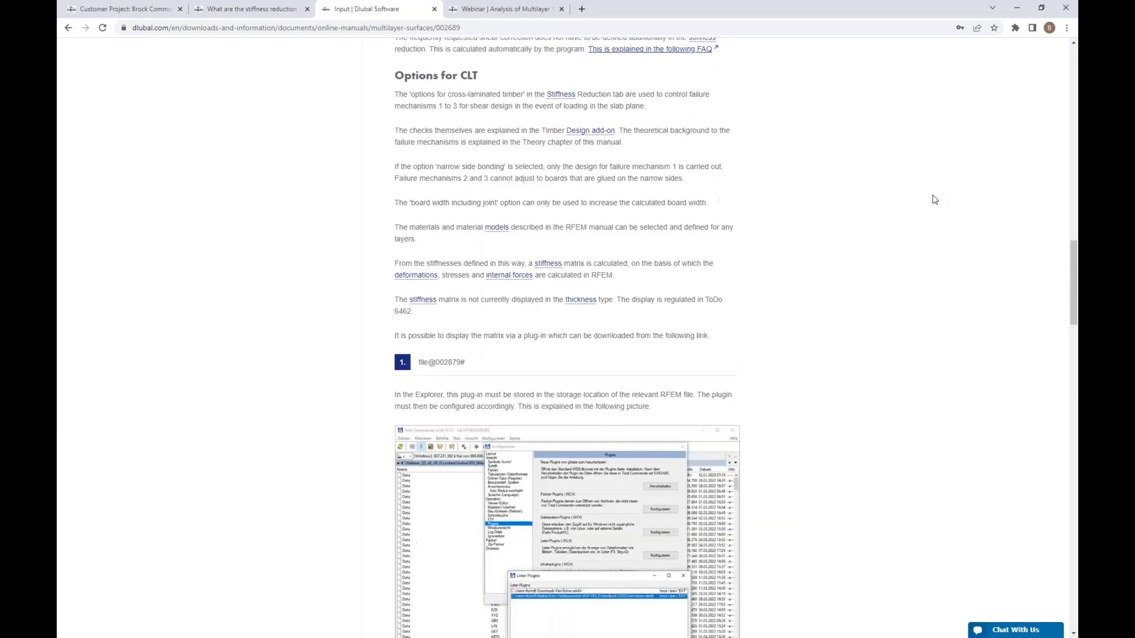
scroll(934, 202, up, 6)
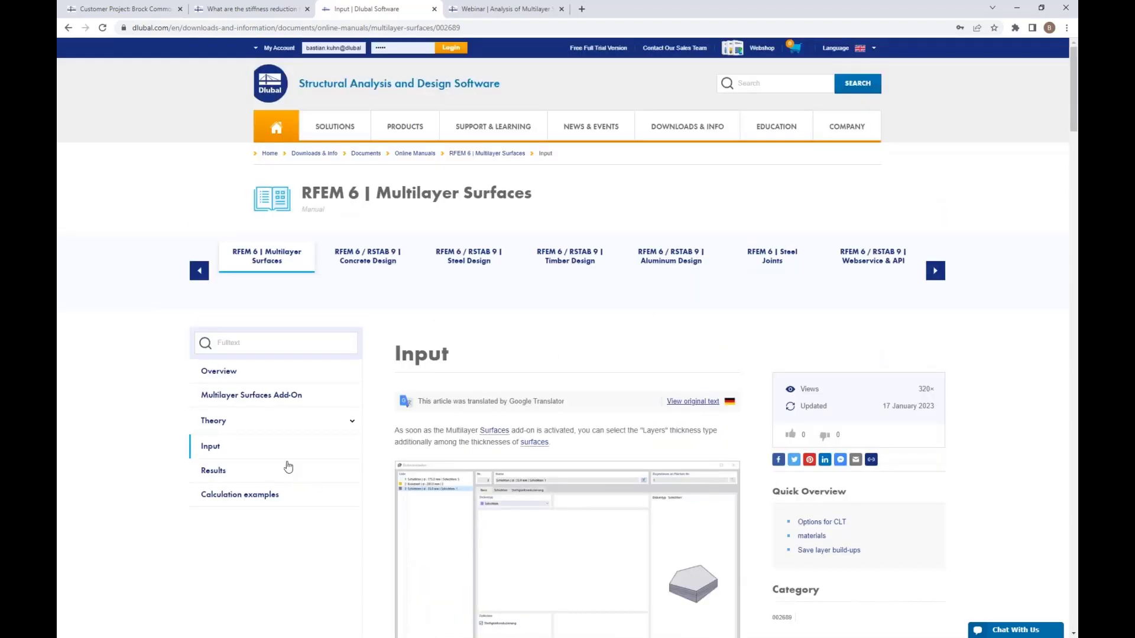
click(278, 422)
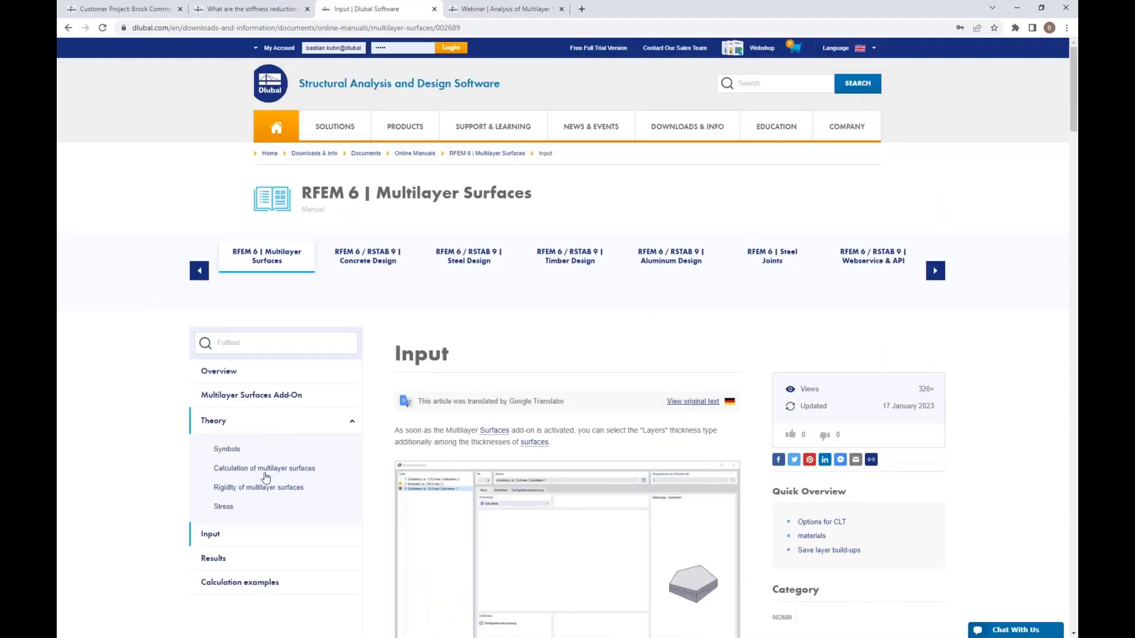
click(222, 508)
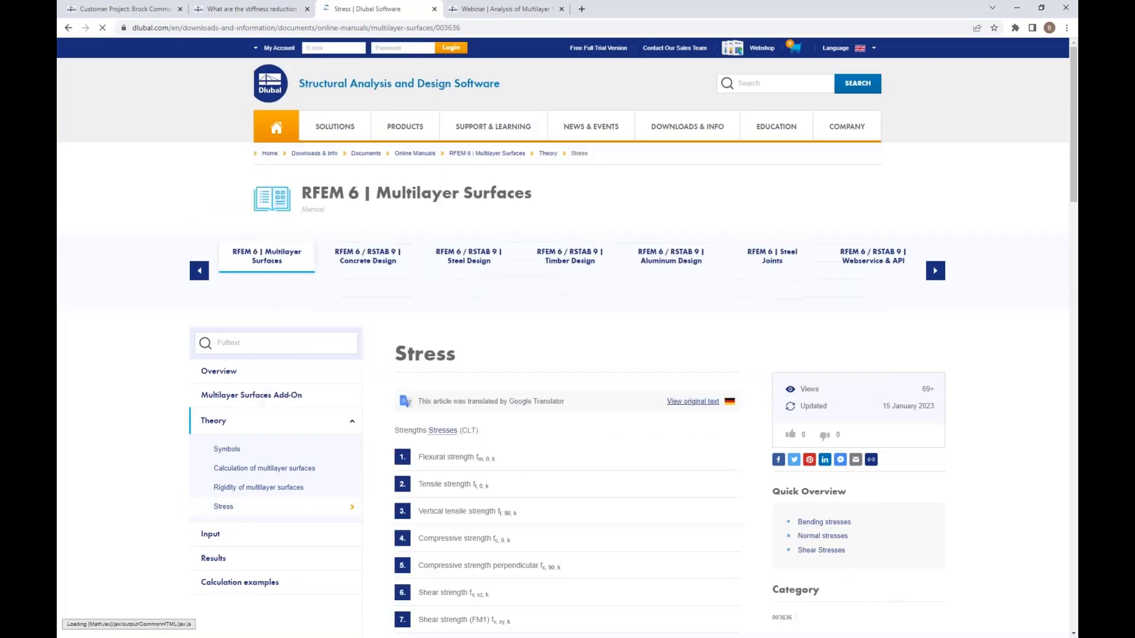
click(520, 10)
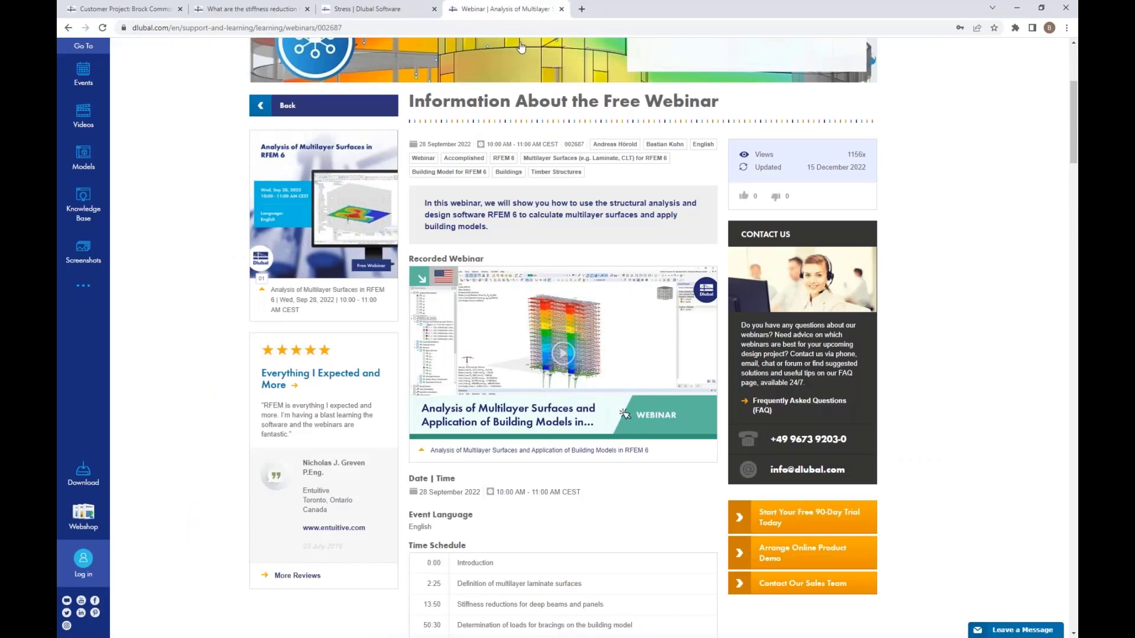
Step: From the FAQ page, open the Dlubal website's Online Training overview
click(263, 8)
scroll(591, 136, up, 3)
mouse_move(598, 131)
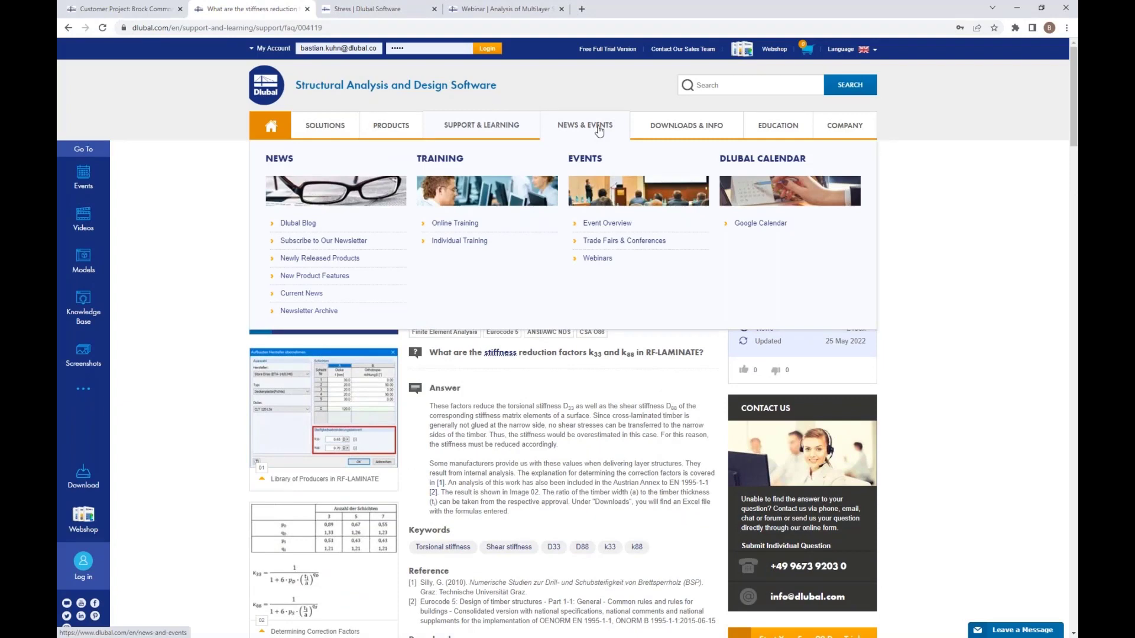
click(452, 224)
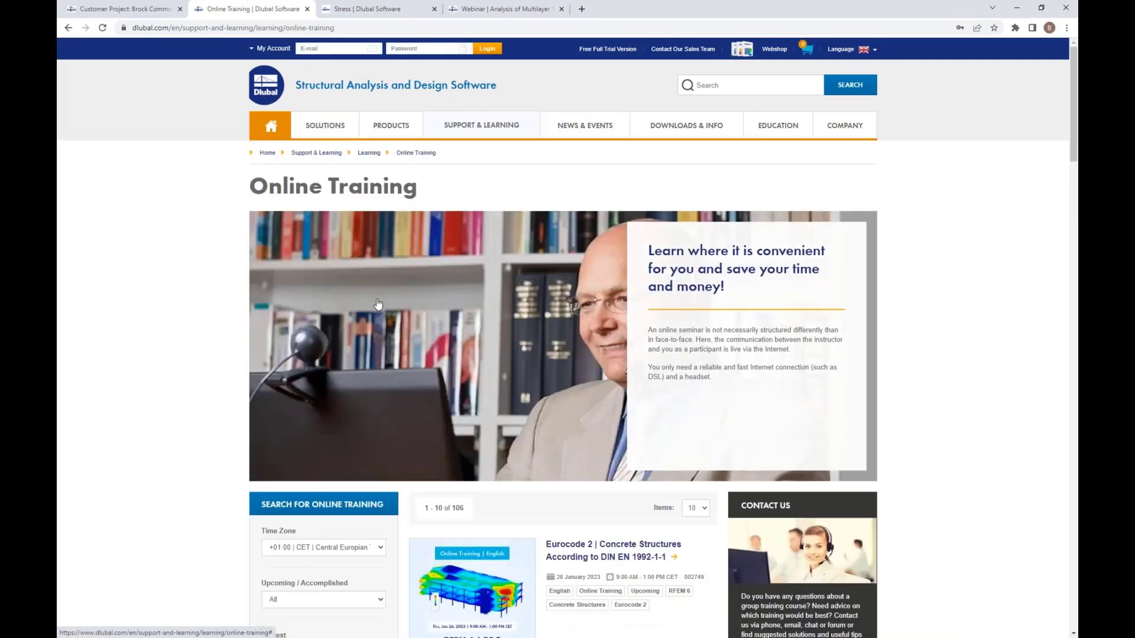
Step: Filter the online trainings by training type Eurocode 5 and run the search
scroll(378, 304, down, 1)
scroll(378, 304, down, 5)
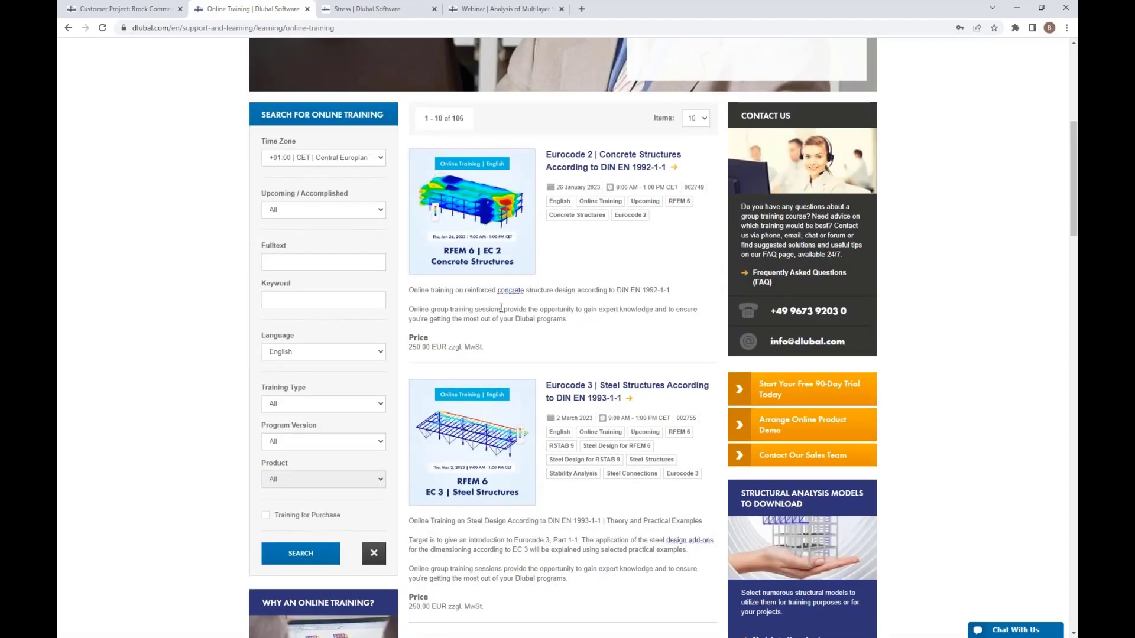
scroll(501, 308, down, 2)
click(369, 299)
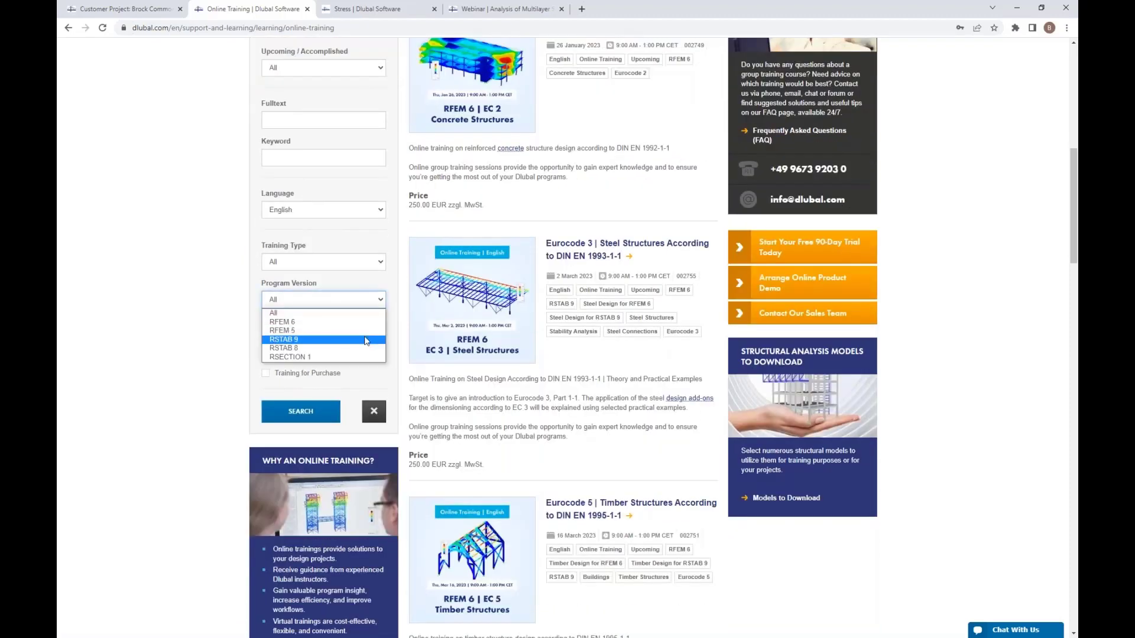
click(359, 262)
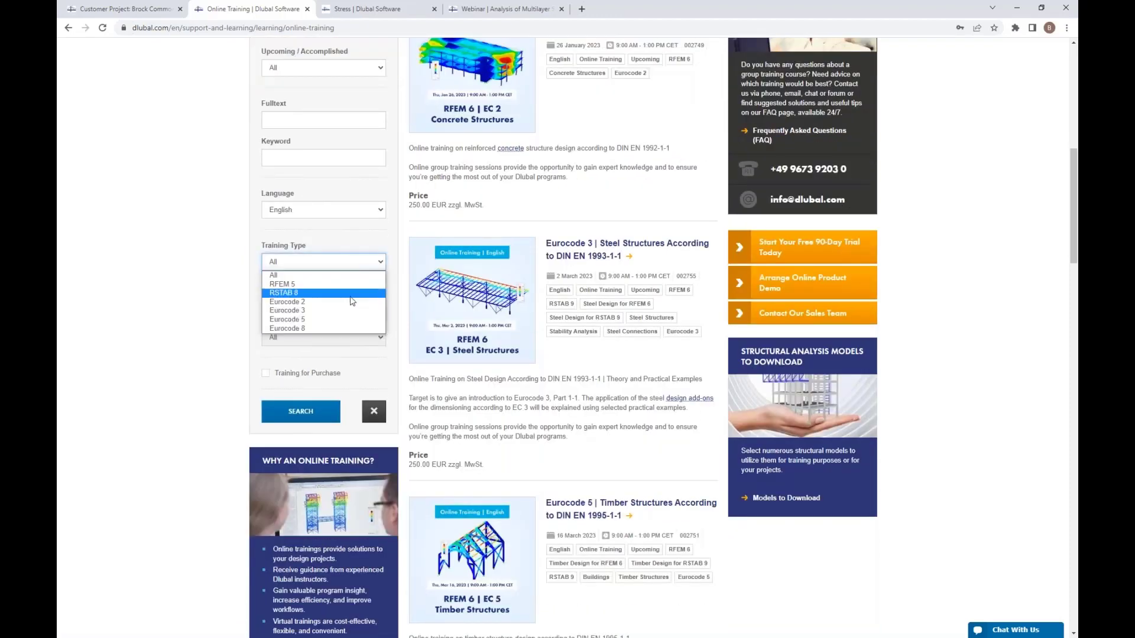
click(350, 320)
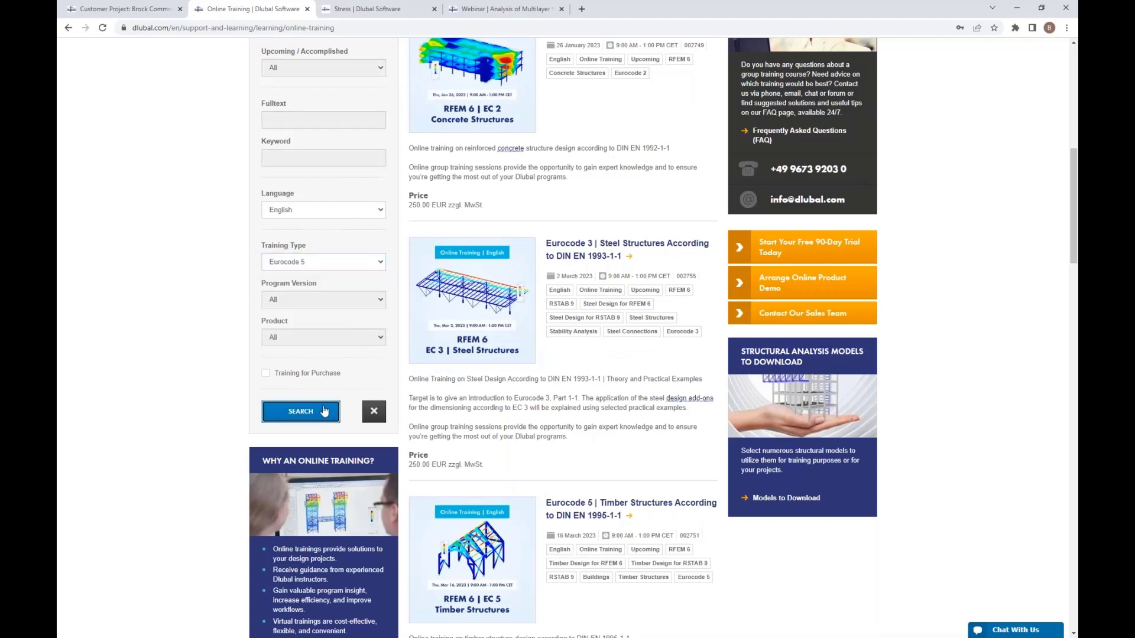
scroll(571, 349, down, 4)
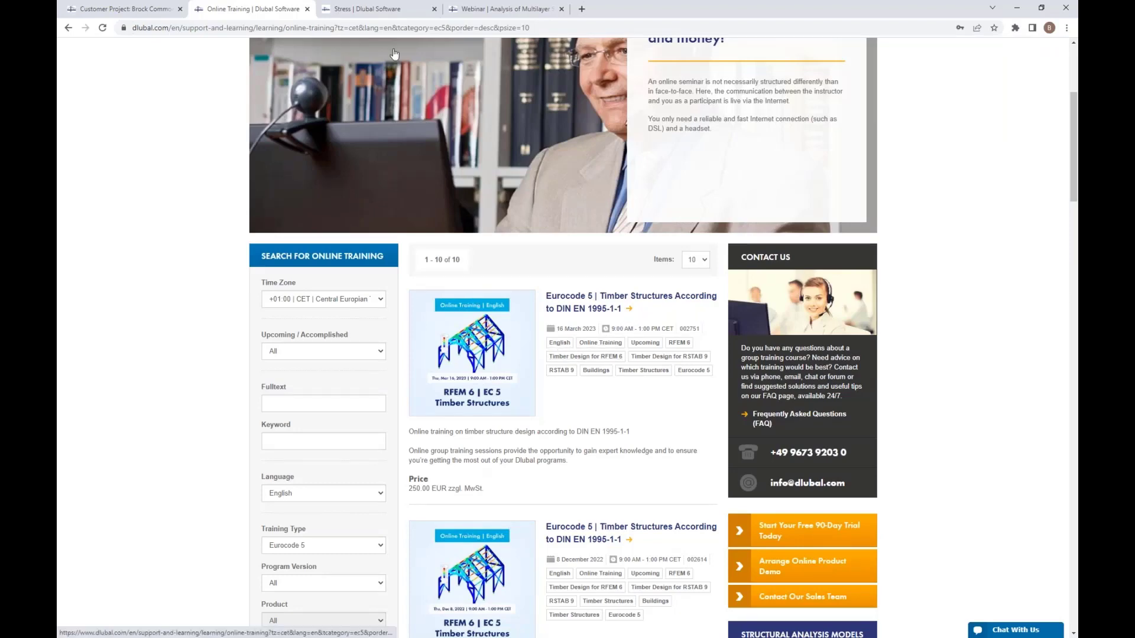
Step: View the Brock Commons customer project page and the webinar page on the analysis of multilayer surfaces
click(480, 9)
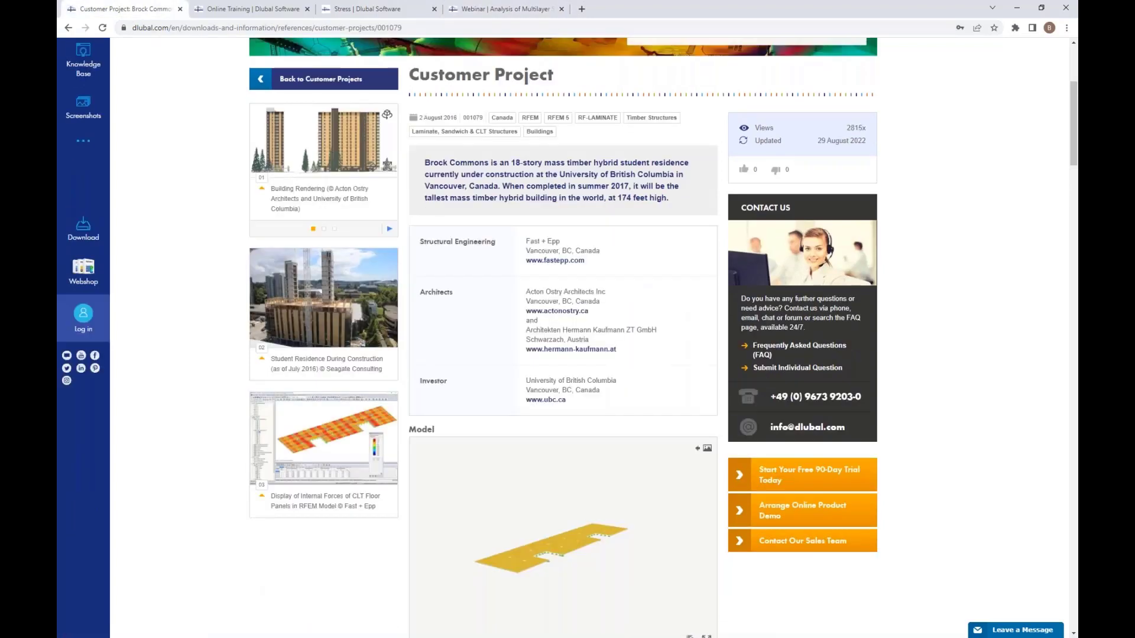
click(145, 9)
click(499, 8)
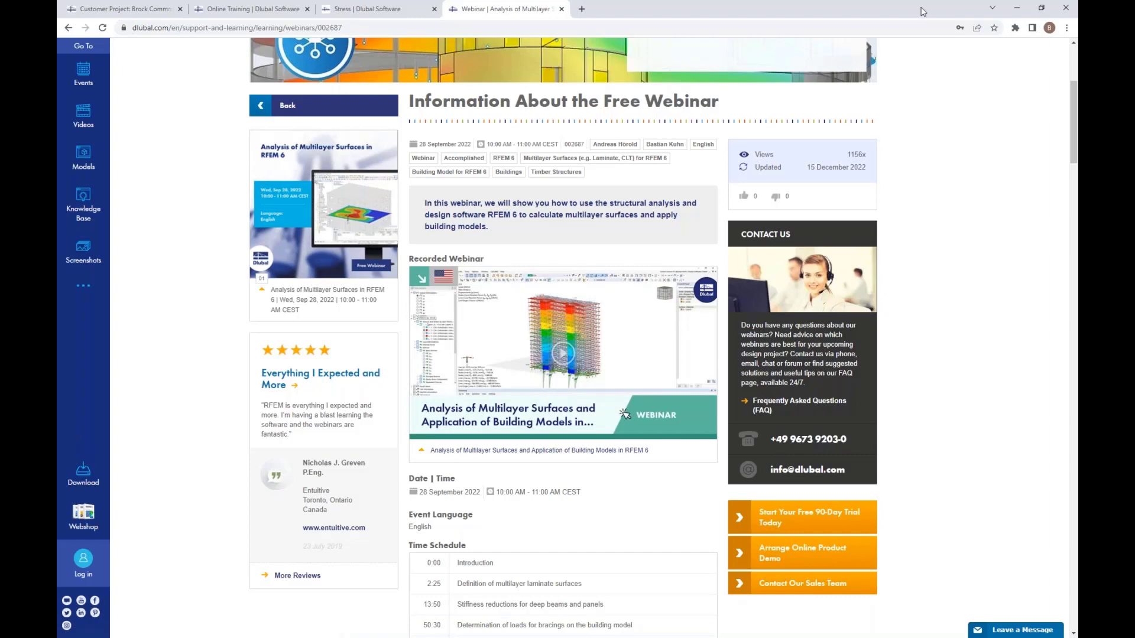
Step: Switch back to RFEM and show the loads of load case LC2 on the CLT plate, viewed obliquely
click(1016, 8)
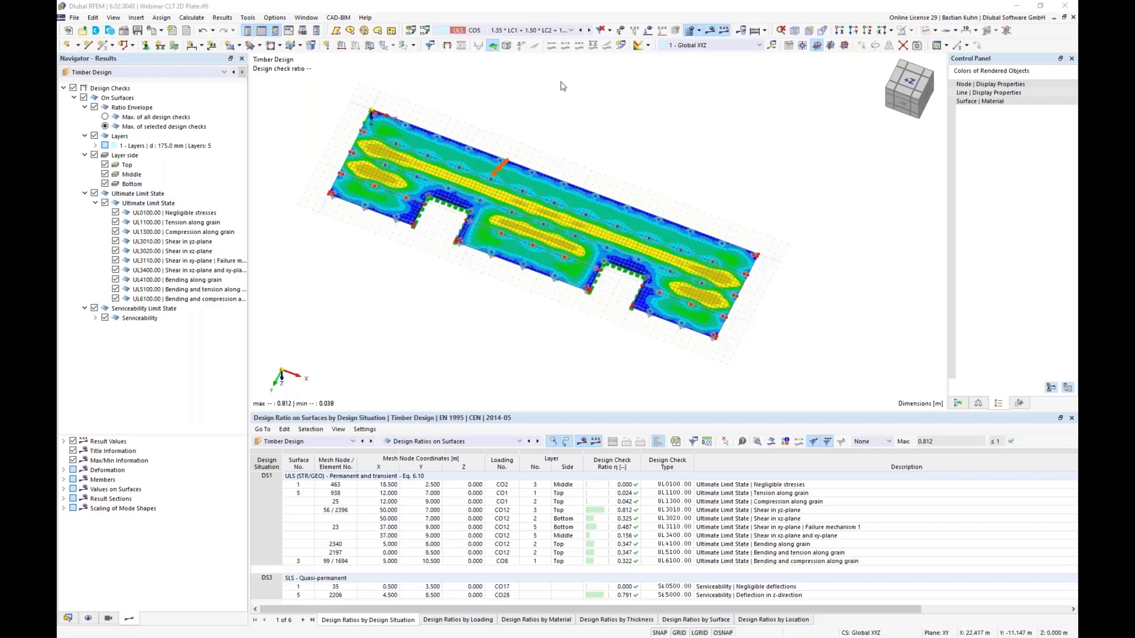
click(564, 33)
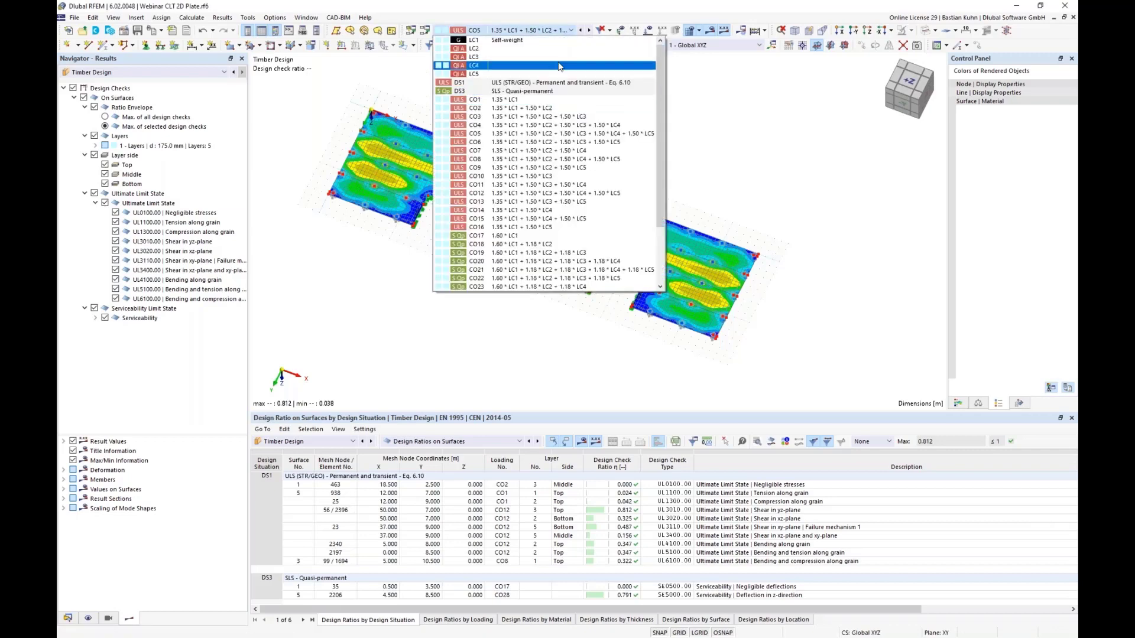
click(550, 133)
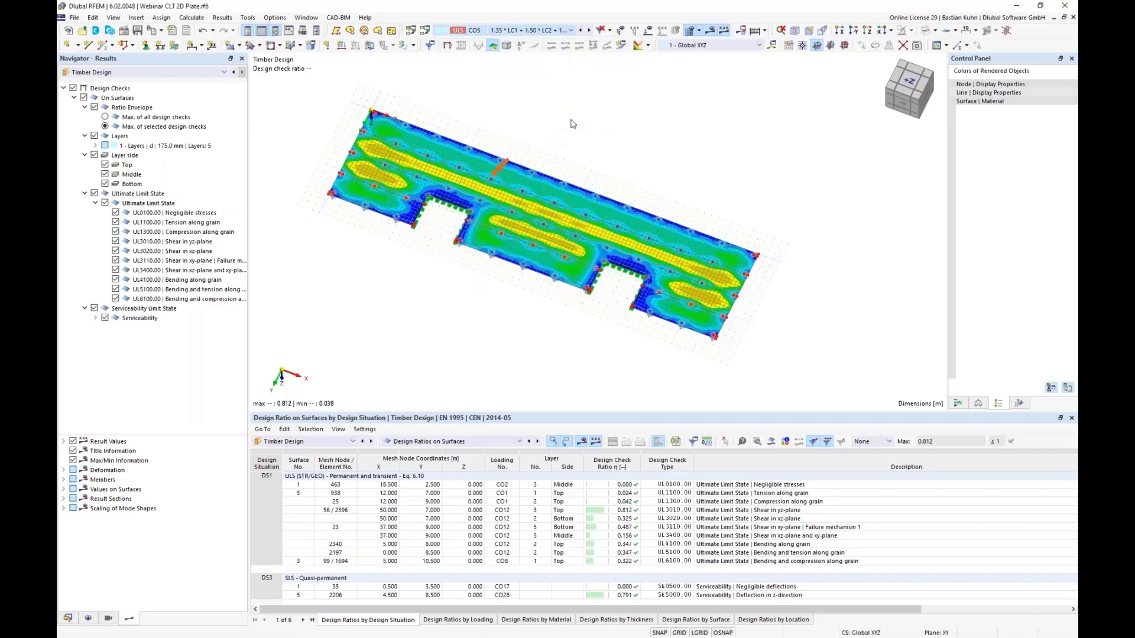
click(649, 30)
middle_drag(667, 131, 687, 109)
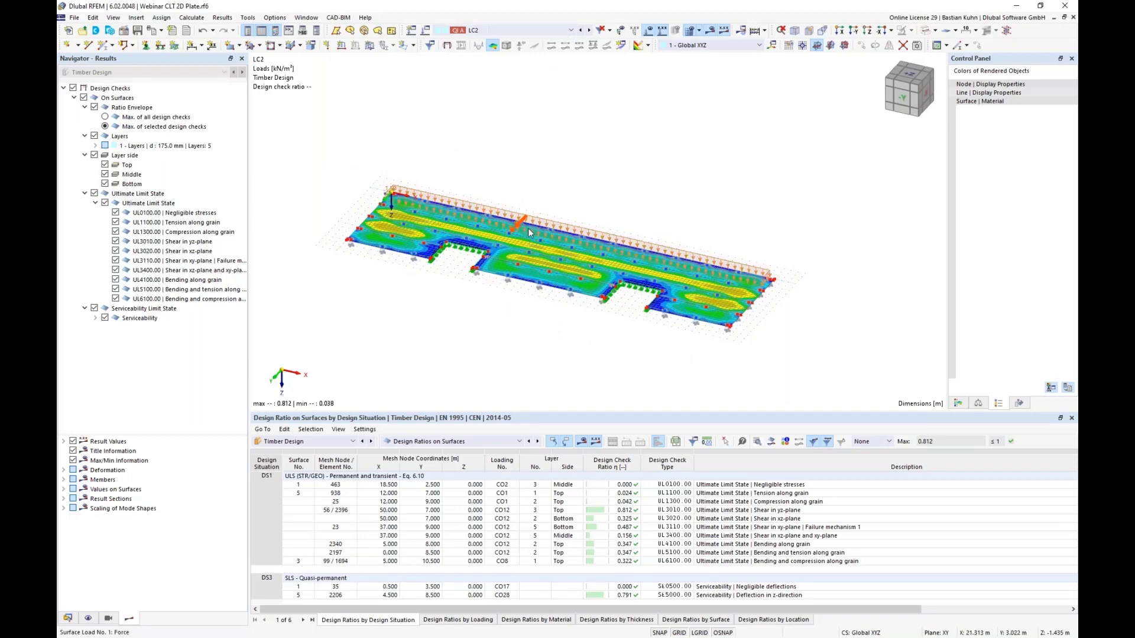
scroll(536, 225, up, 3)
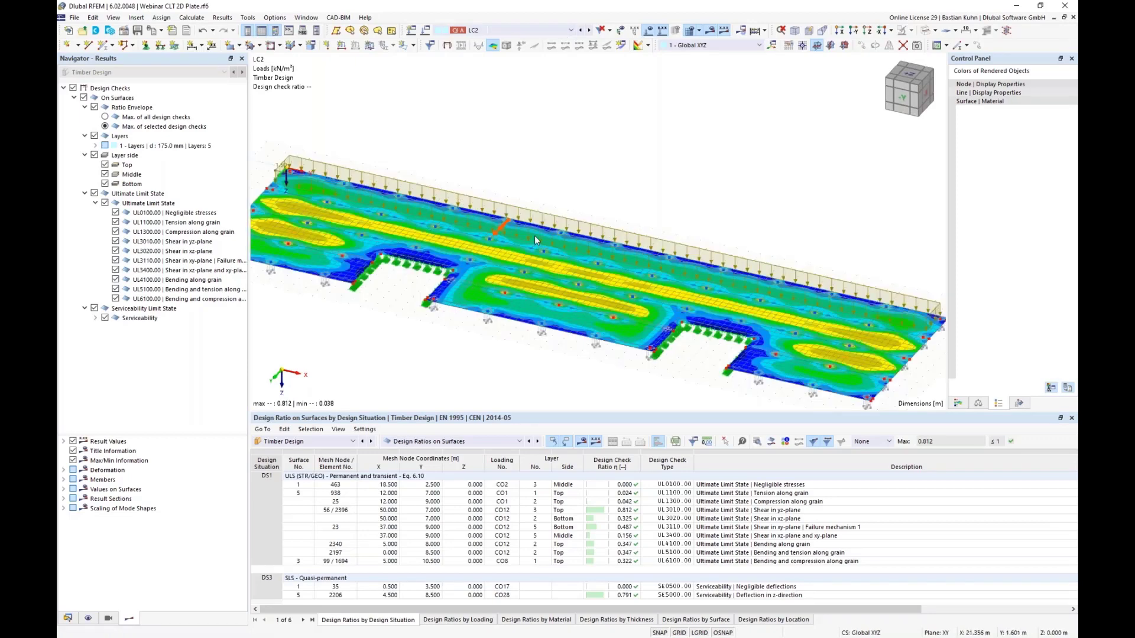
Step: Display the plate's loads for load case LC4 and for load case LC5
click(590, 30)
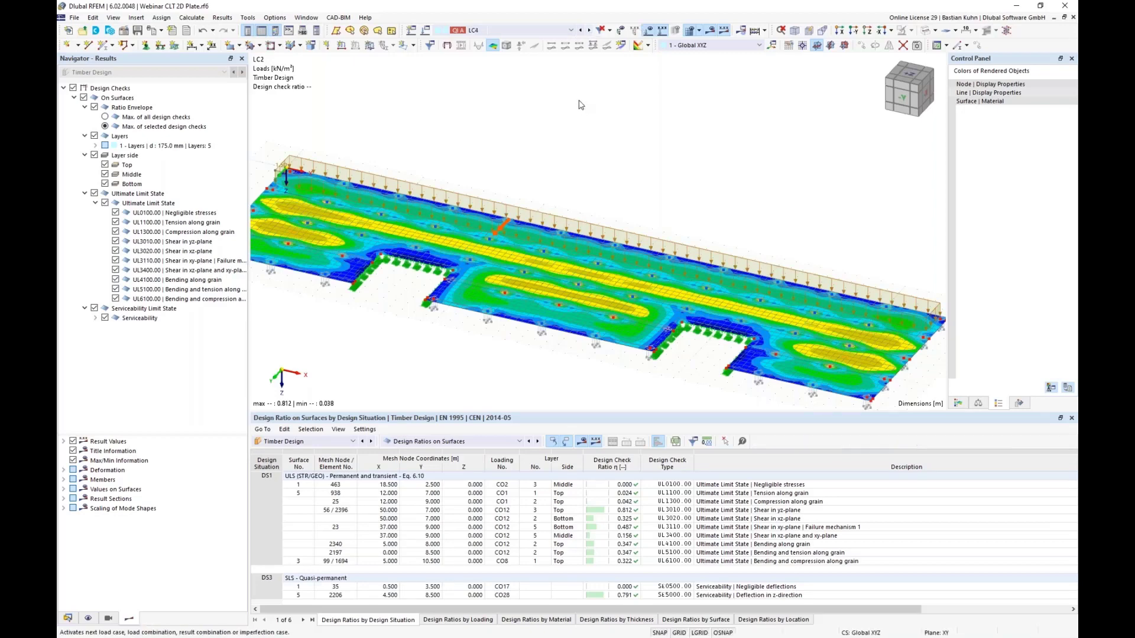
scroll(580, 104, down, 1)
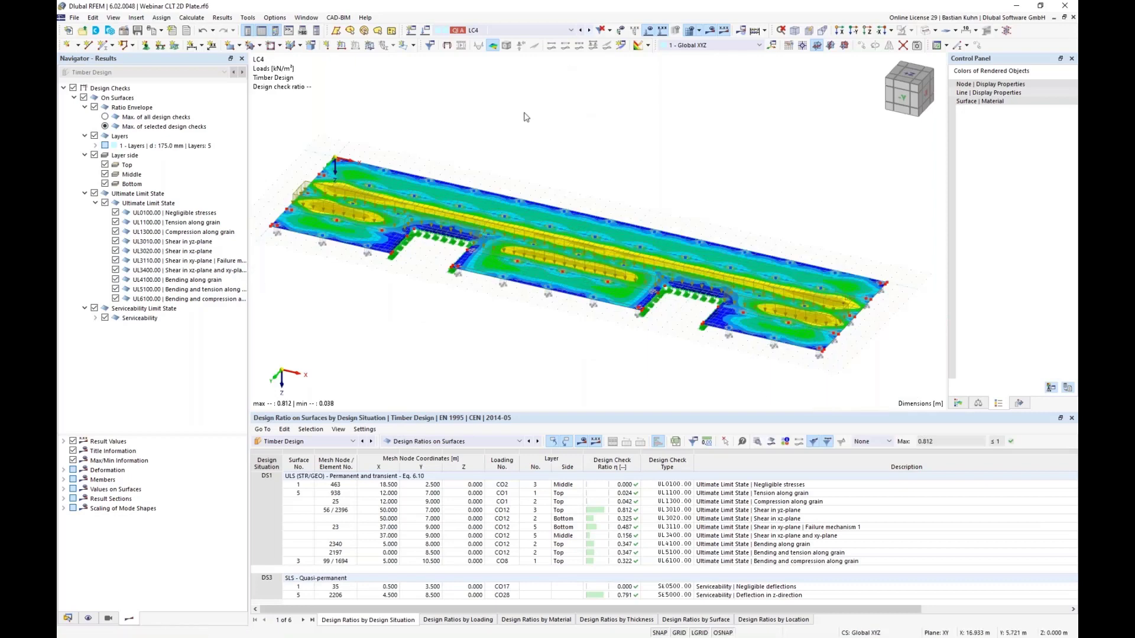
click(582, 32)
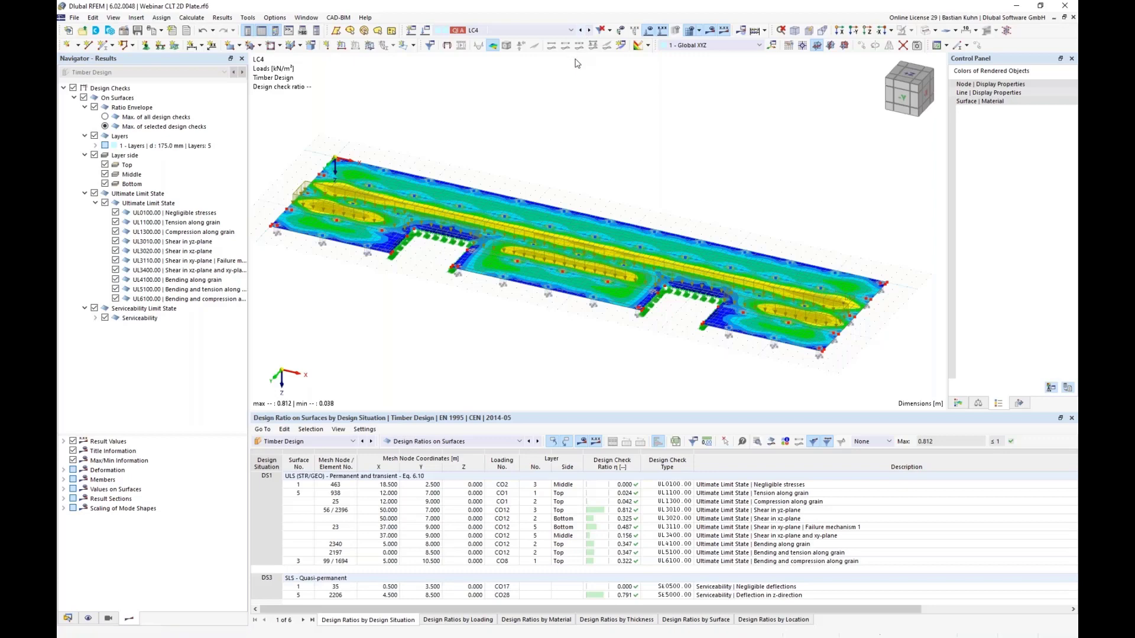
click(589, 31)
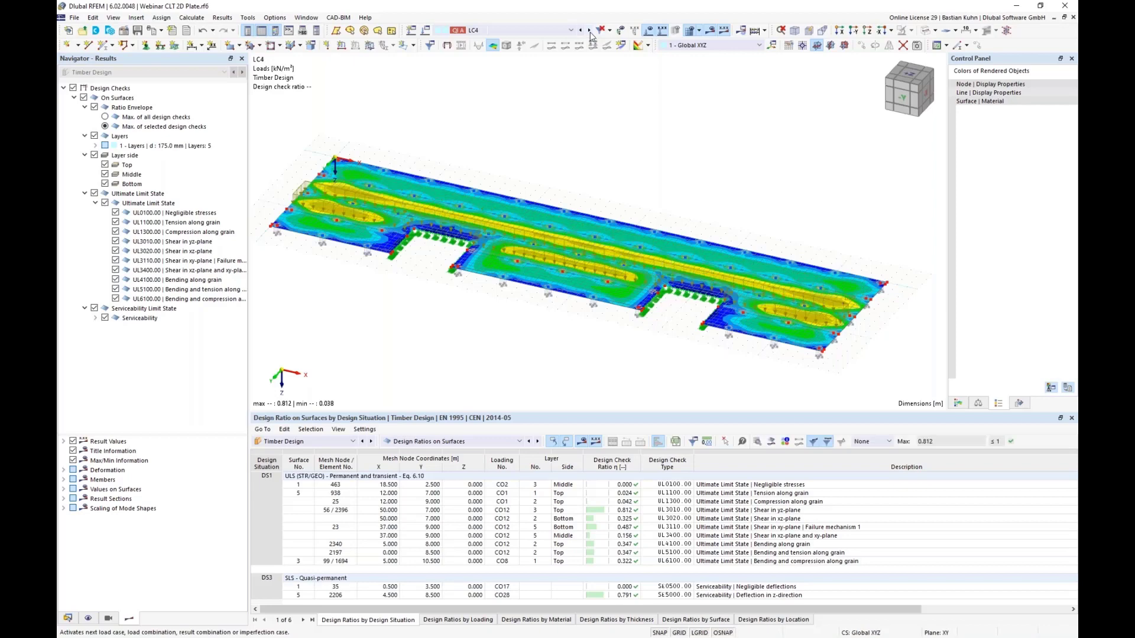
click(589, 31)
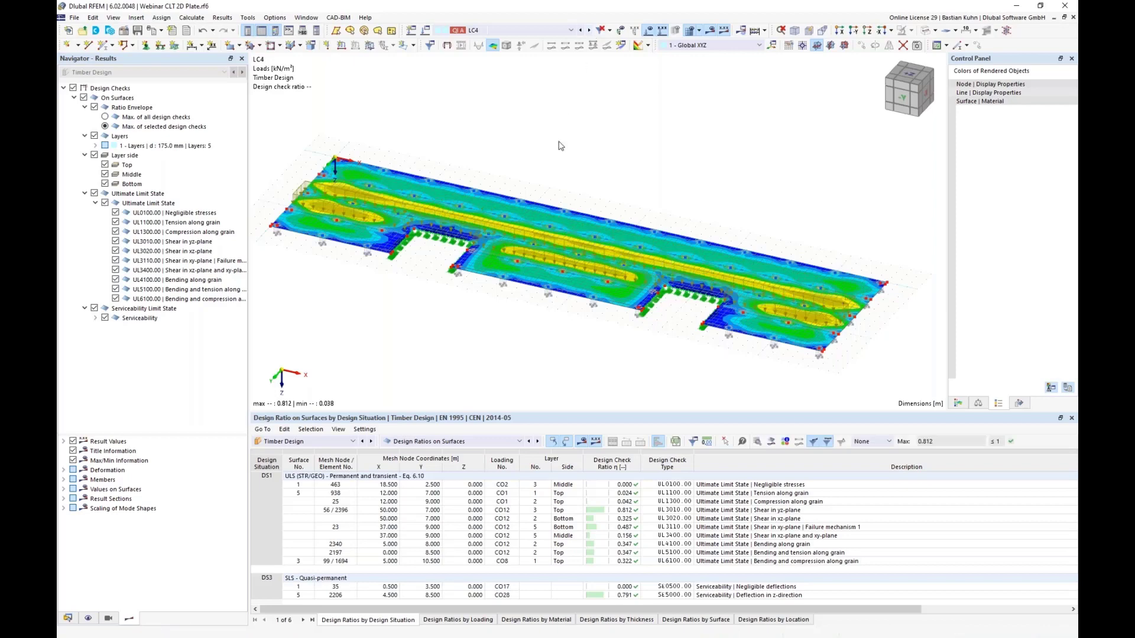
mouse_move(503, 327)
ctrl+middle_down()
mouse_move(483, 284)
mouse_move(506, 315)
ctrl+middle_up()
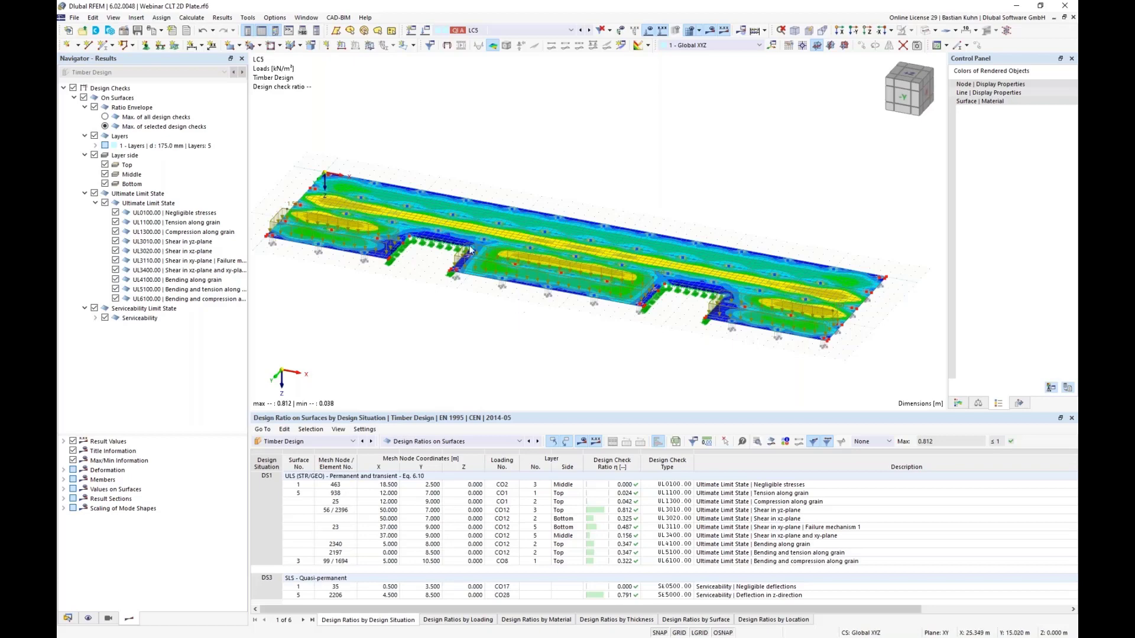
Step: Examine the LC5 loads and design ratio distribution around the plate's recesses, point supports and corner
scroll(444, 235, up, 4)
scroll(443, 235, down, 4)
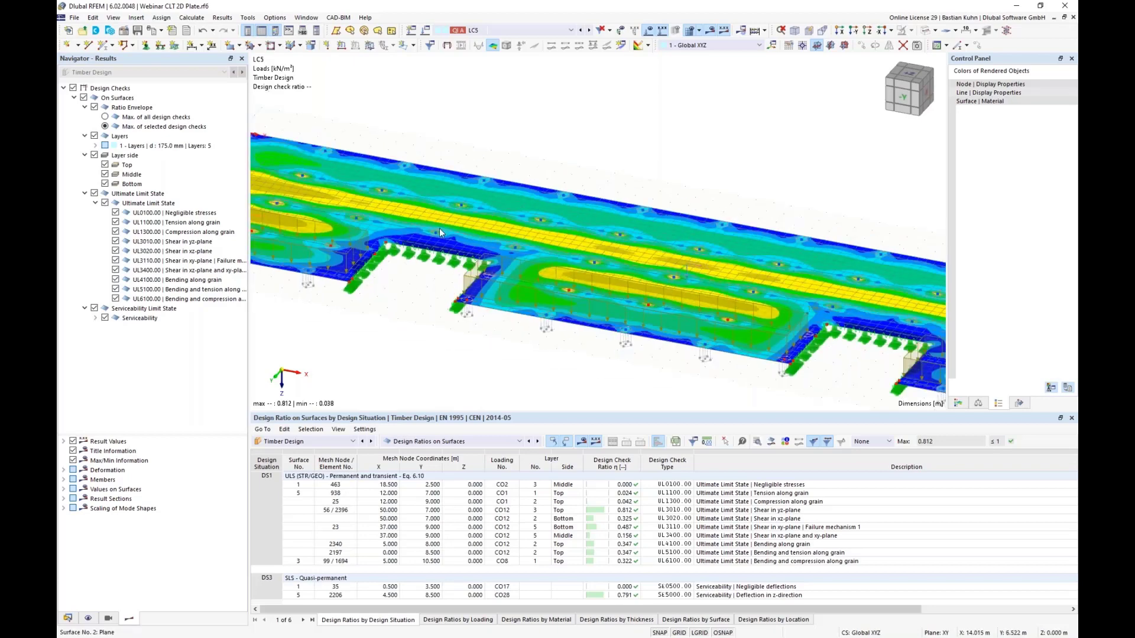
scroll(324, 176, up, 5)
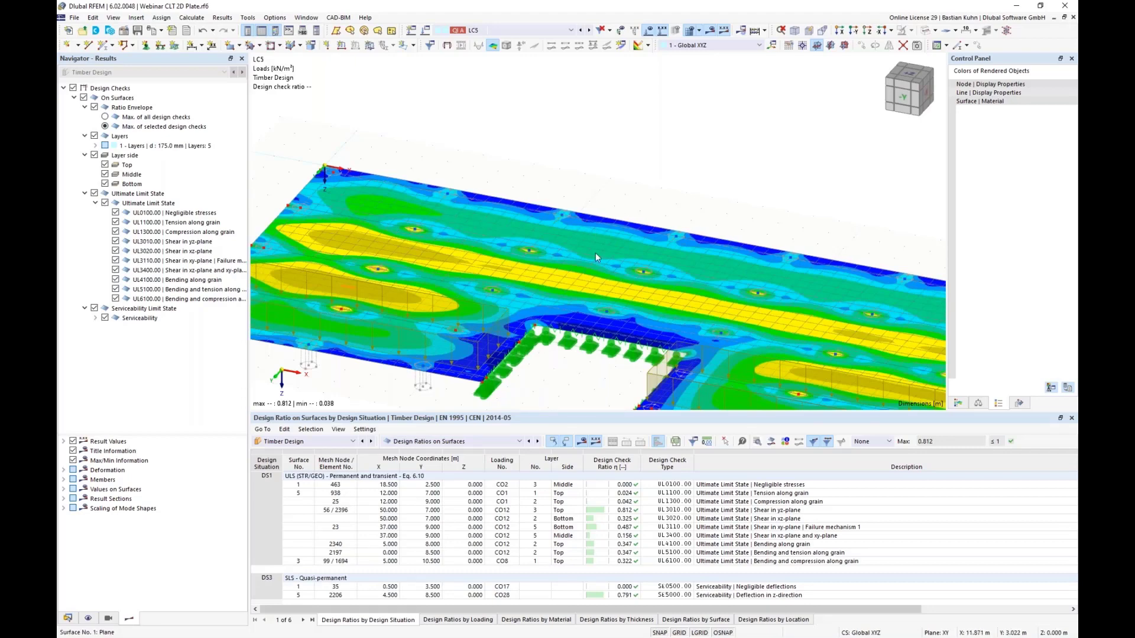
scroll(594, 253, down, 2)
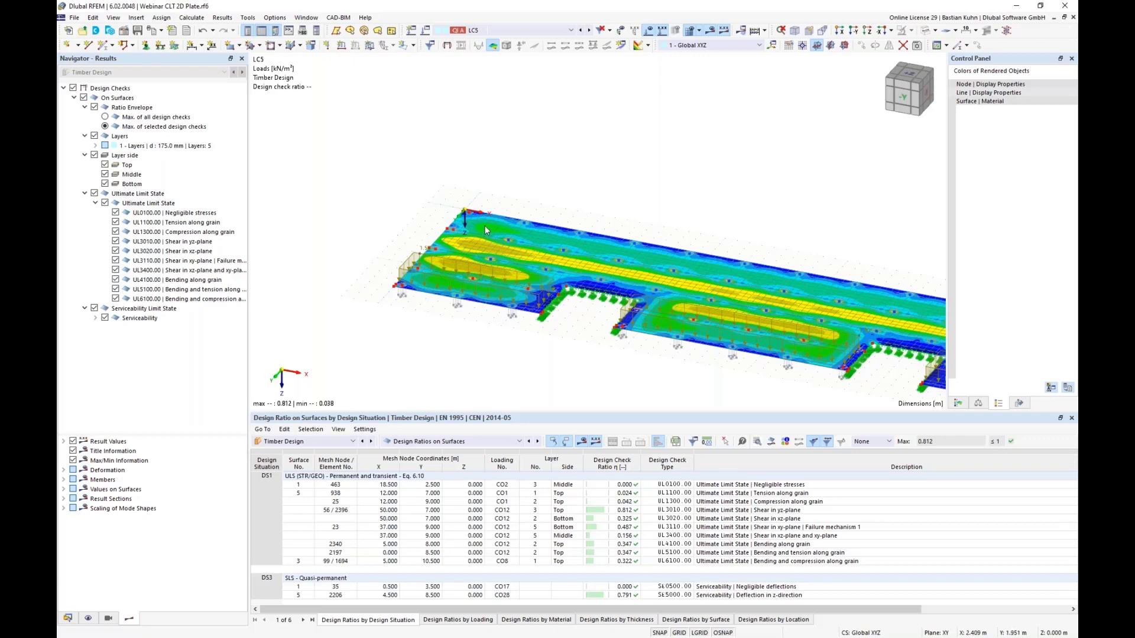
scroll(464, 229, up, 2)
scroll(464, 229, up, 2)
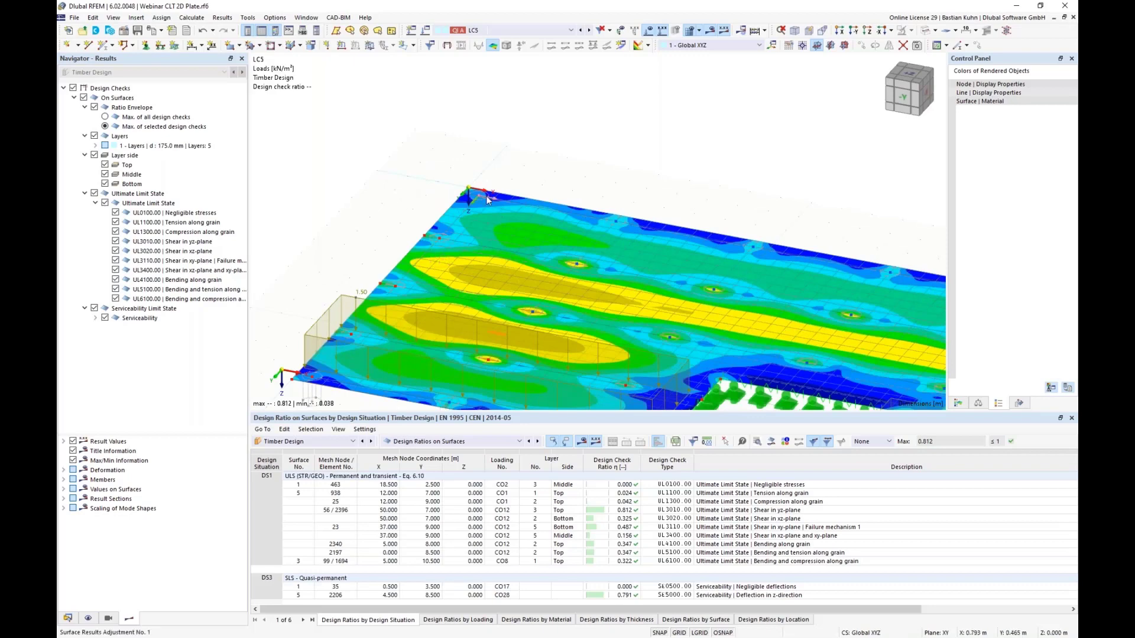
scroll(484, 197, down, 1)
scroll(484, 197, down, 2)
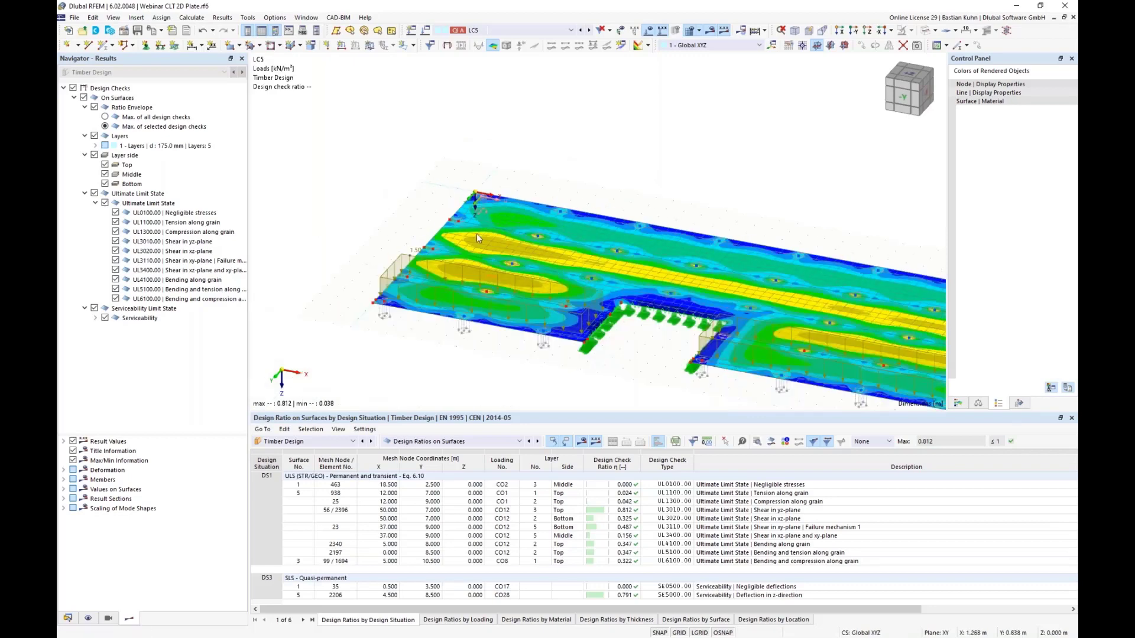
scroll(654, 255, down, 2)
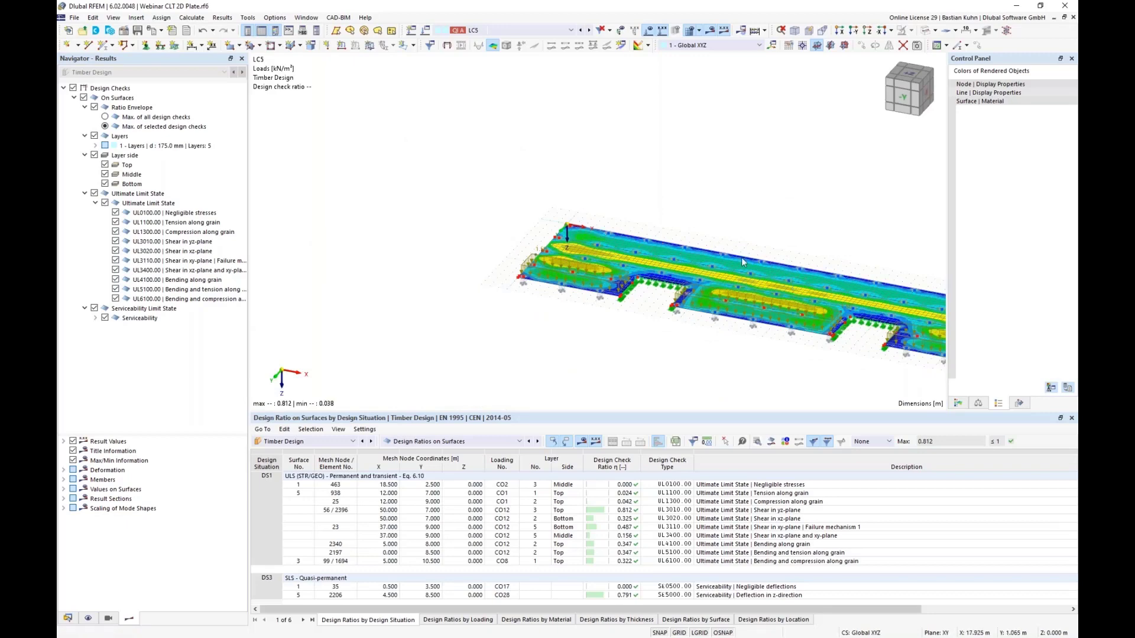
middle_drag(852, 353, 675, 320)
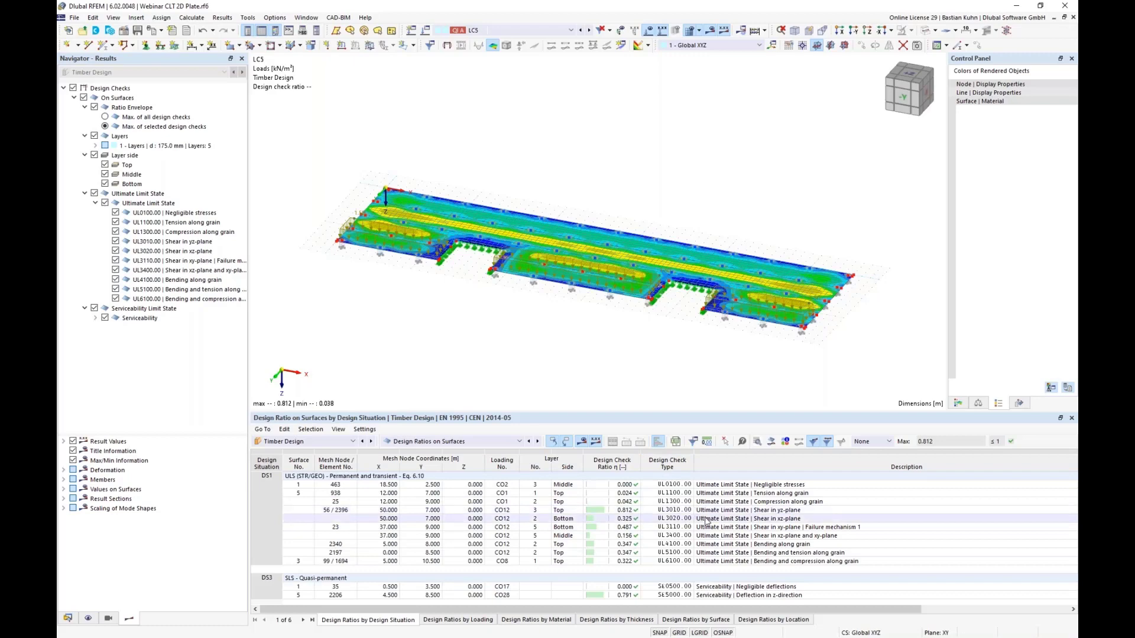
Step: Locate the governing ultimate limit state check for shear in the yz-plane and examine the averaged support zone at that point
click(624, 511)
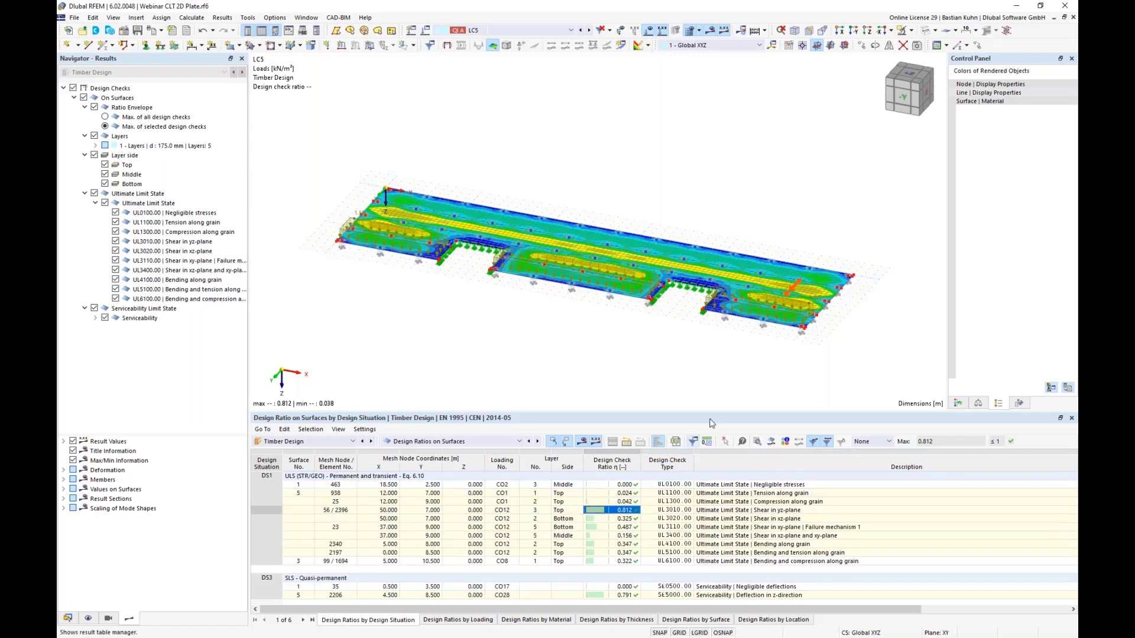
scroll(792, 293, up, 6)
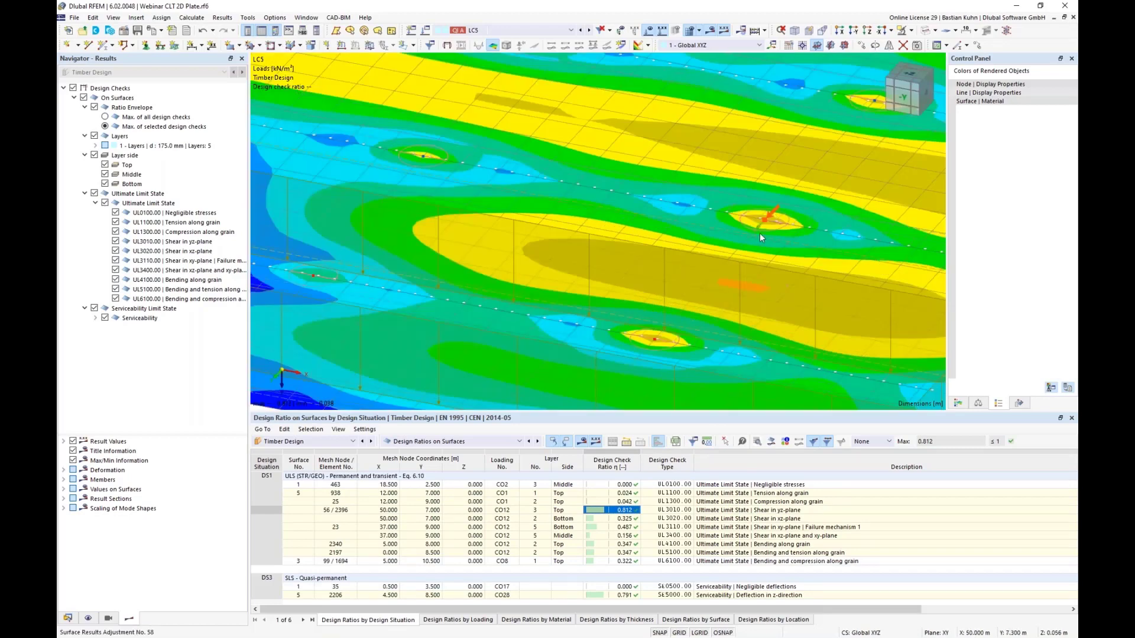
scroll(760, 218, up, 3)
scroll(760, 218, up, 2)
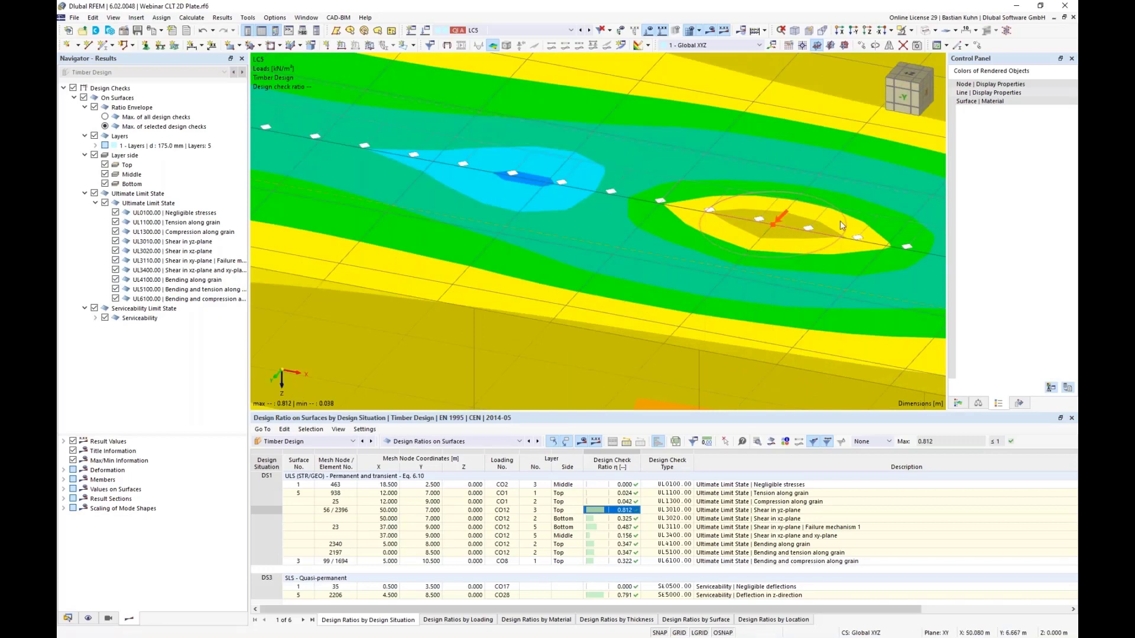
scroll(817, 233, down, 2)
scroll(816, 232, down, 3)
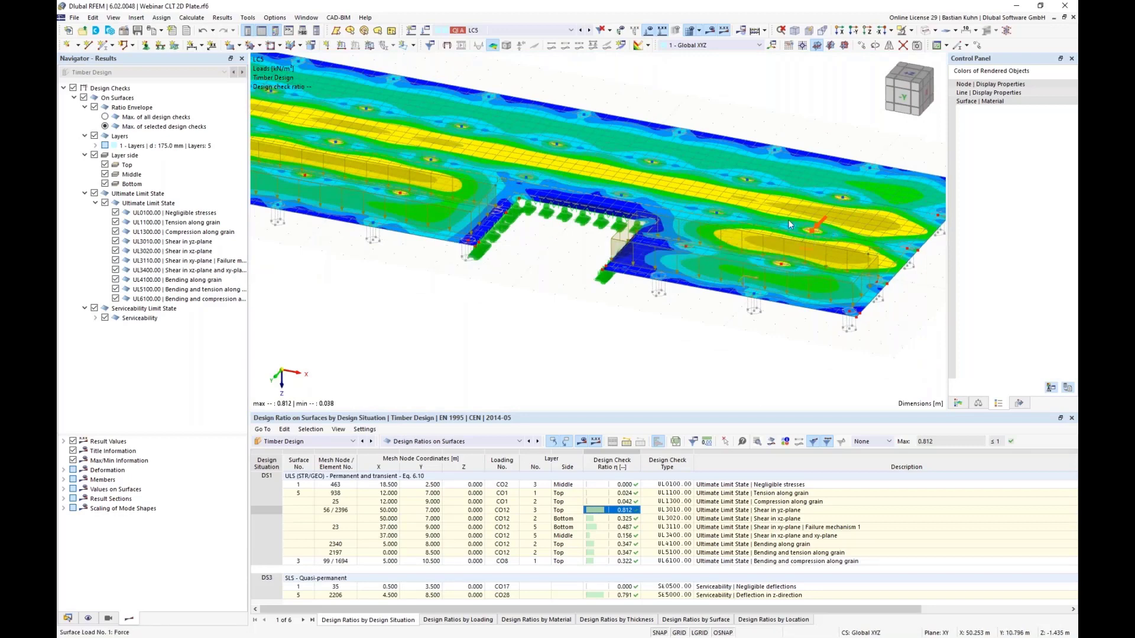
scroll(810, 221, up, 4)
scroll(809, 223, up, 2)
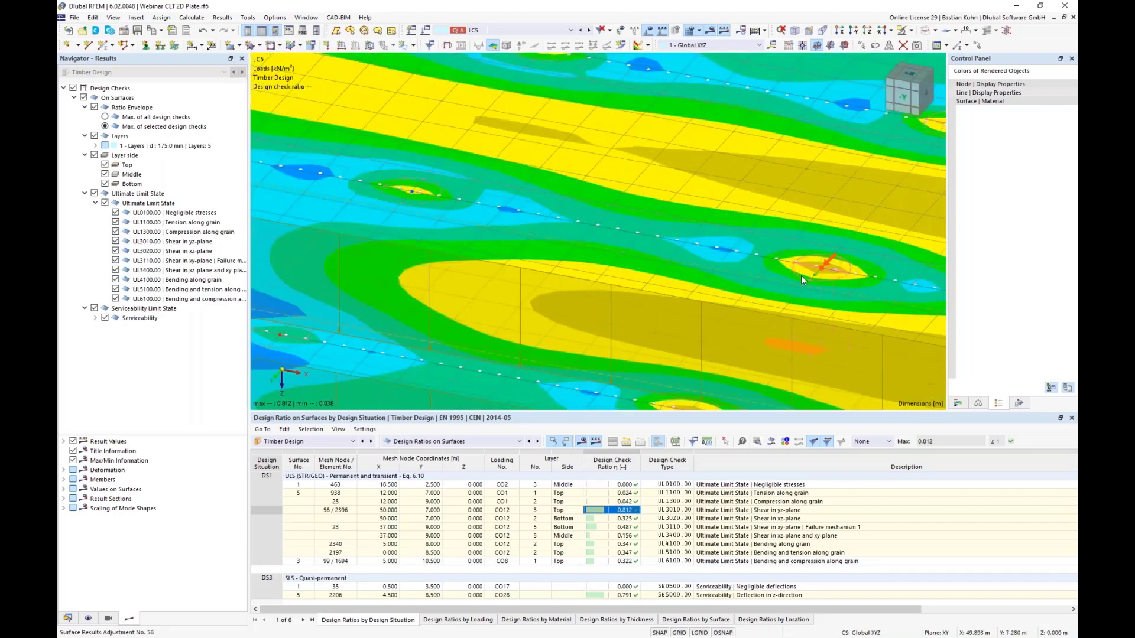
scroll(800, 276, down, 4)
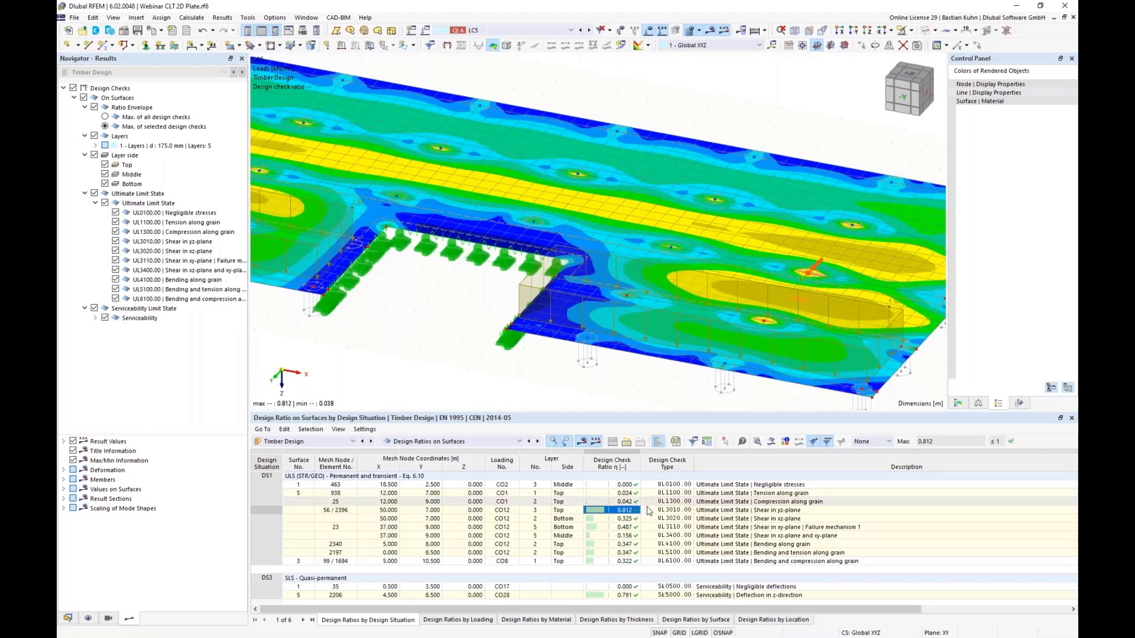
click(762, 511)
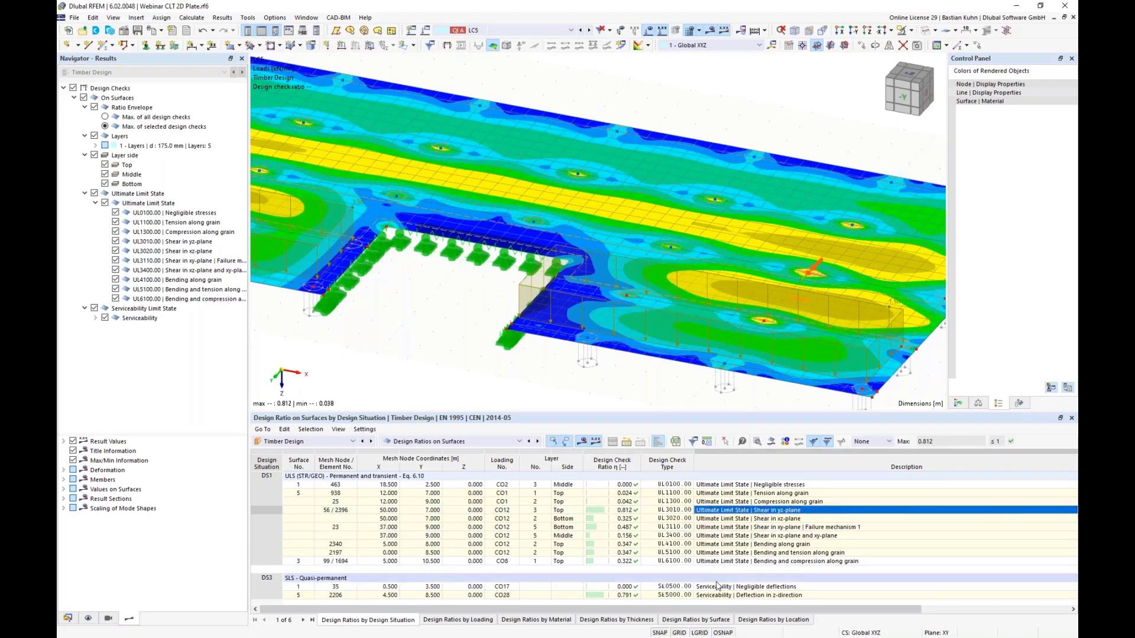
Step: Send the design check details for serviceability deflection in z-direction on surface No. 5 to the printout report
click(676, 596)
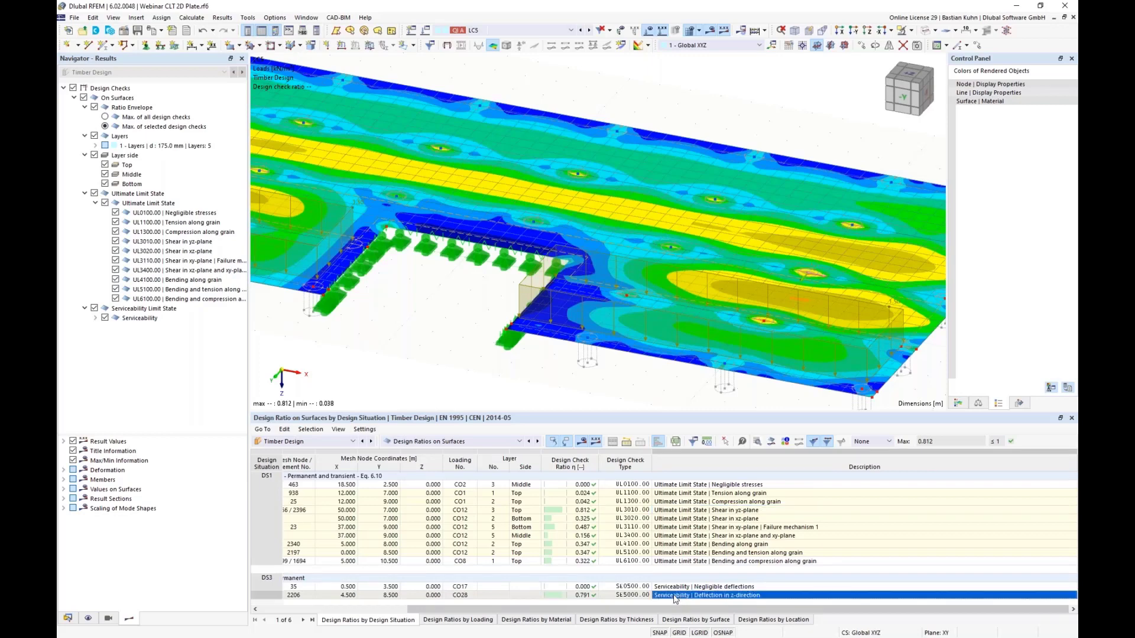
double_click(676, 596)
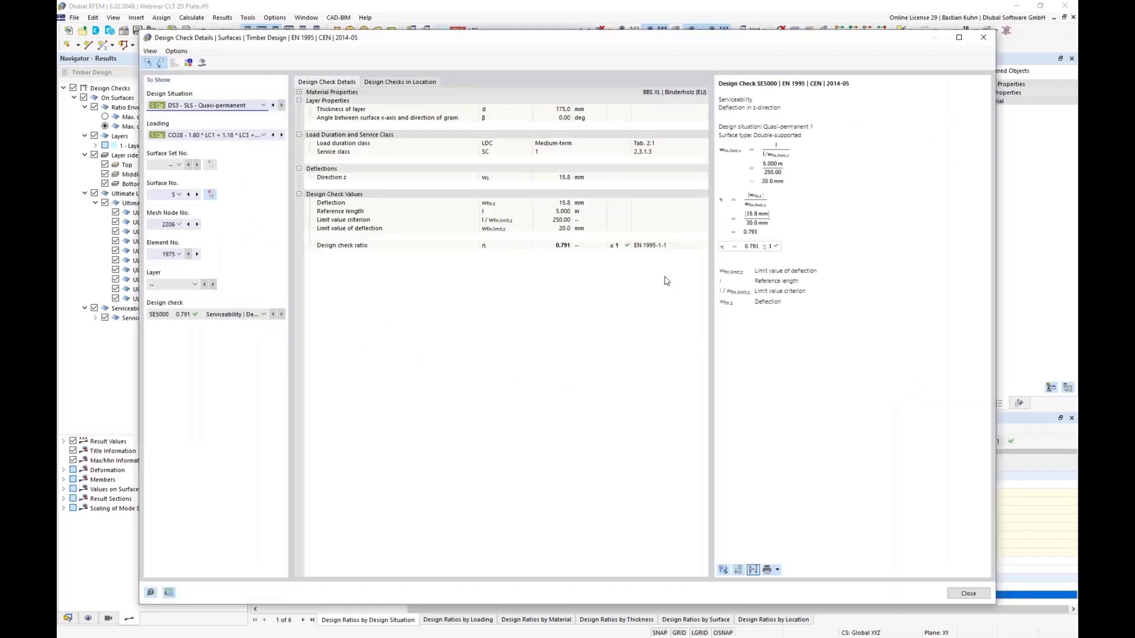
click(778, 570)
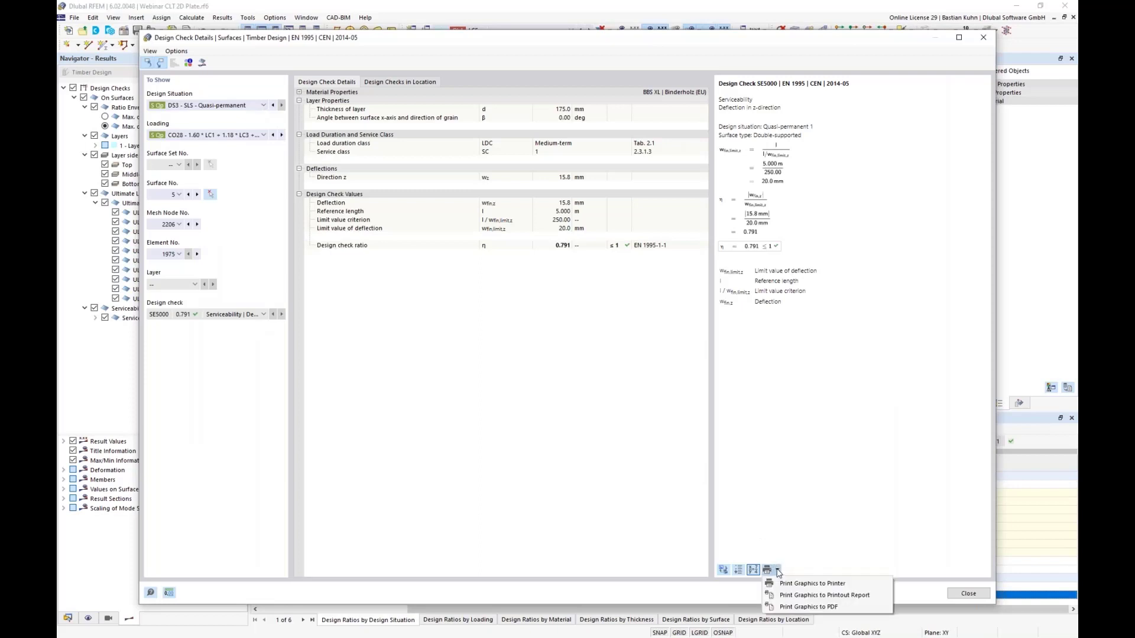
click(785, 595)
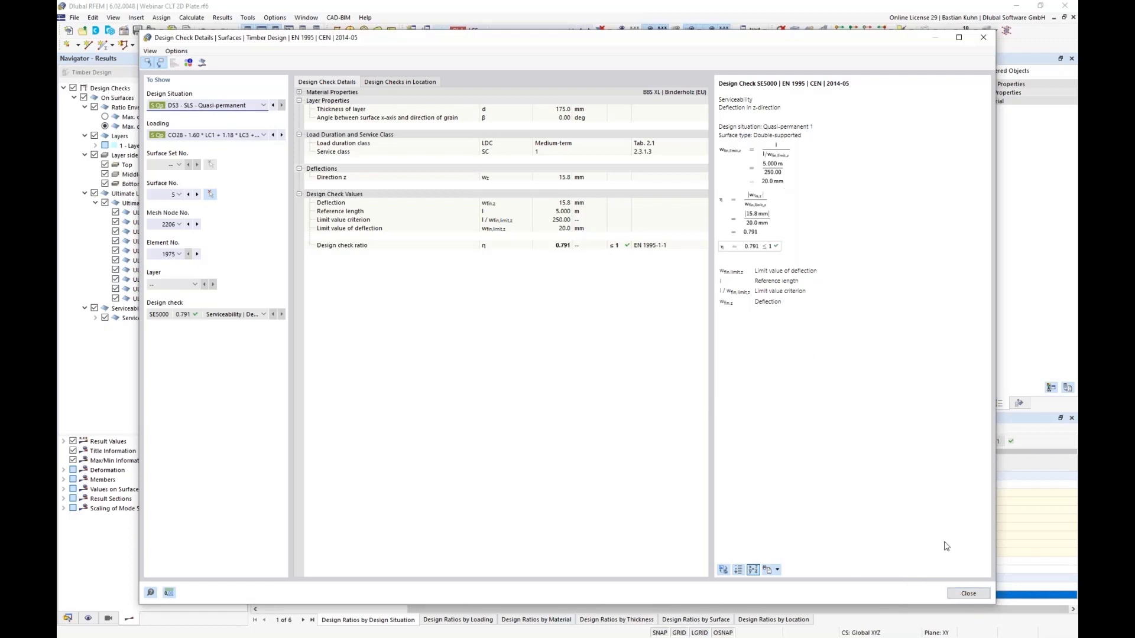
click(961, 596)
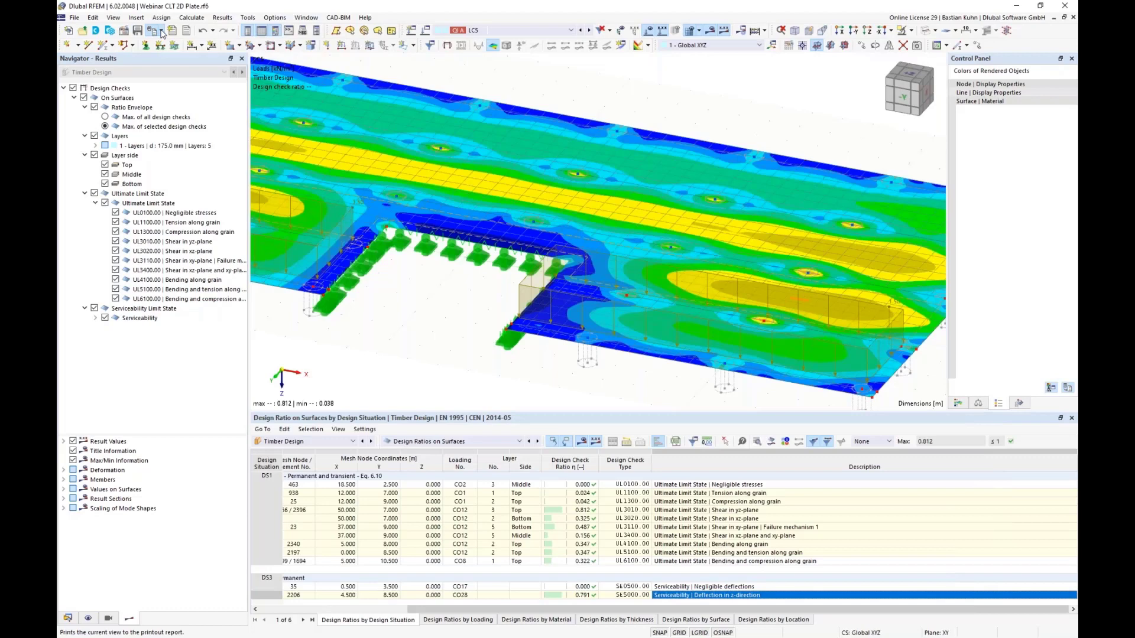
Step: Send a multi-print of the loading graphics for load cases LC1-5 to the Timber CLT printout report and show the report
click(162, 34)
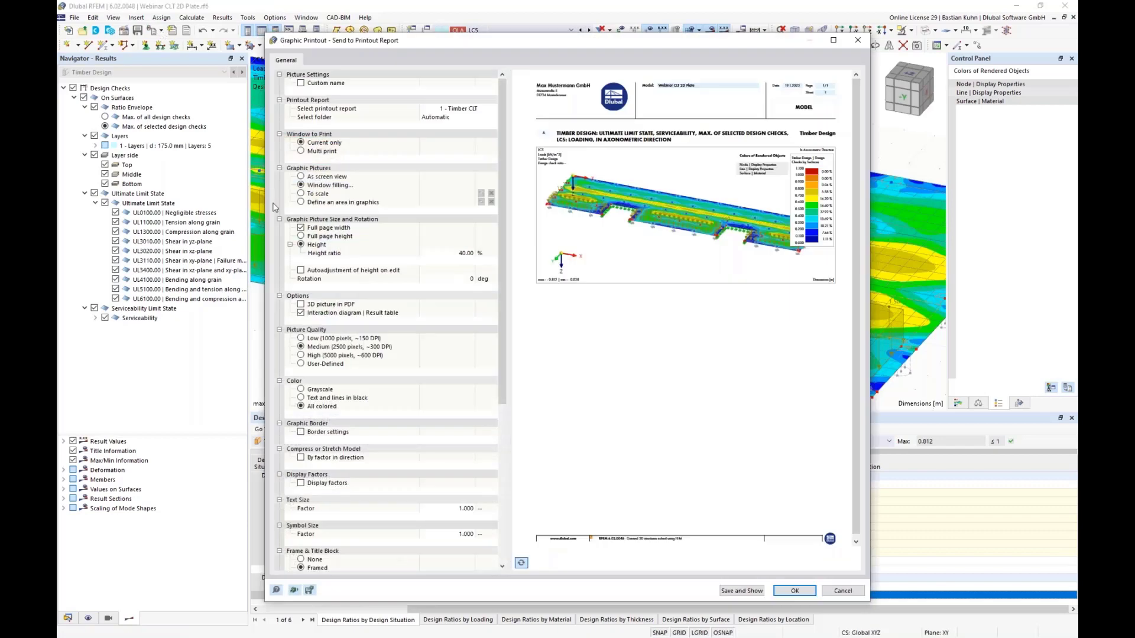
click(302, 151)
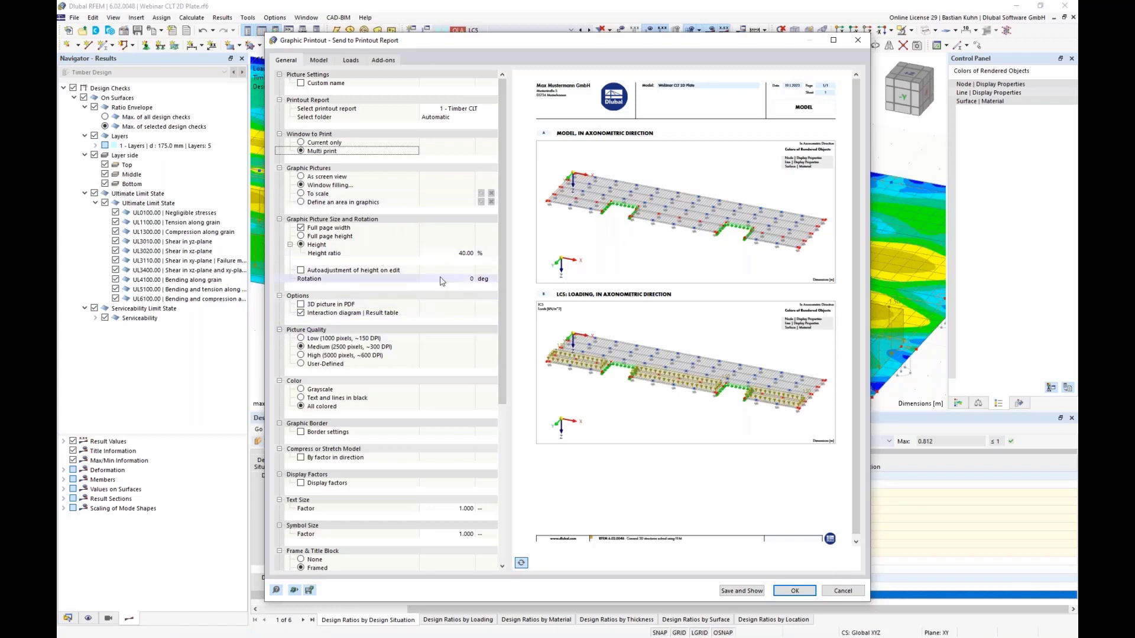
click(319, 60)
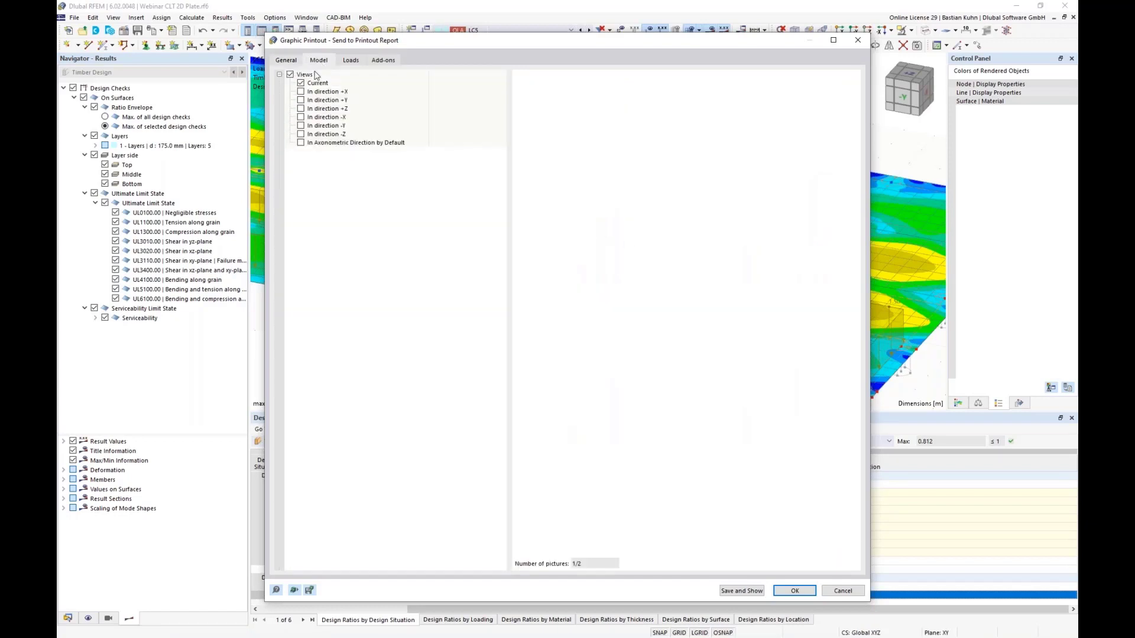
click(350, 60)
click(302, 100)
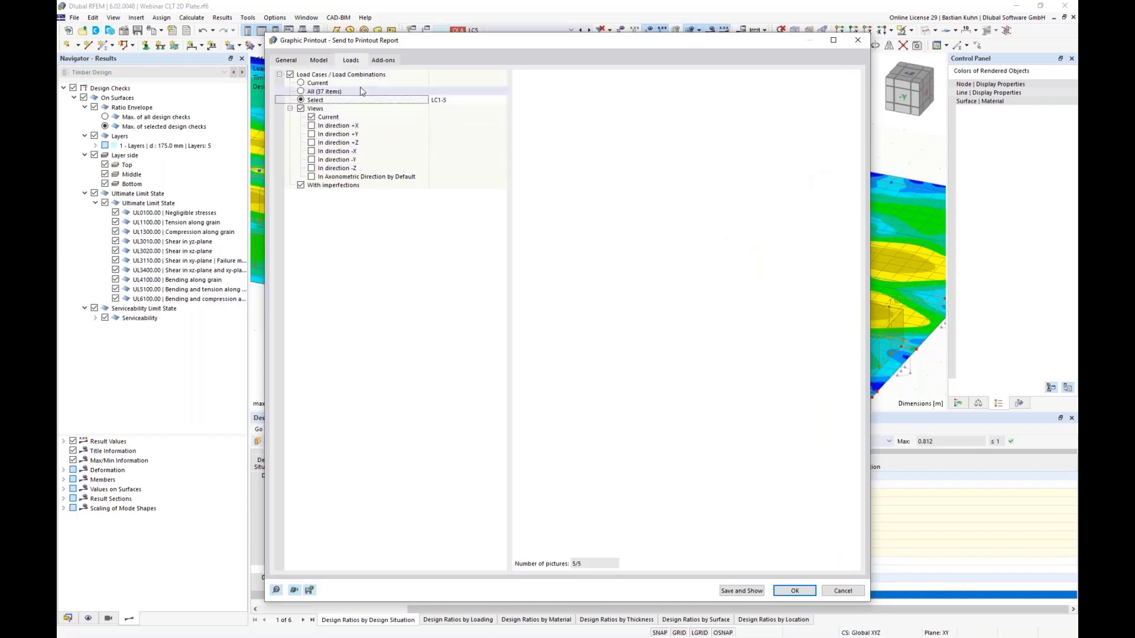
click(383, 60)
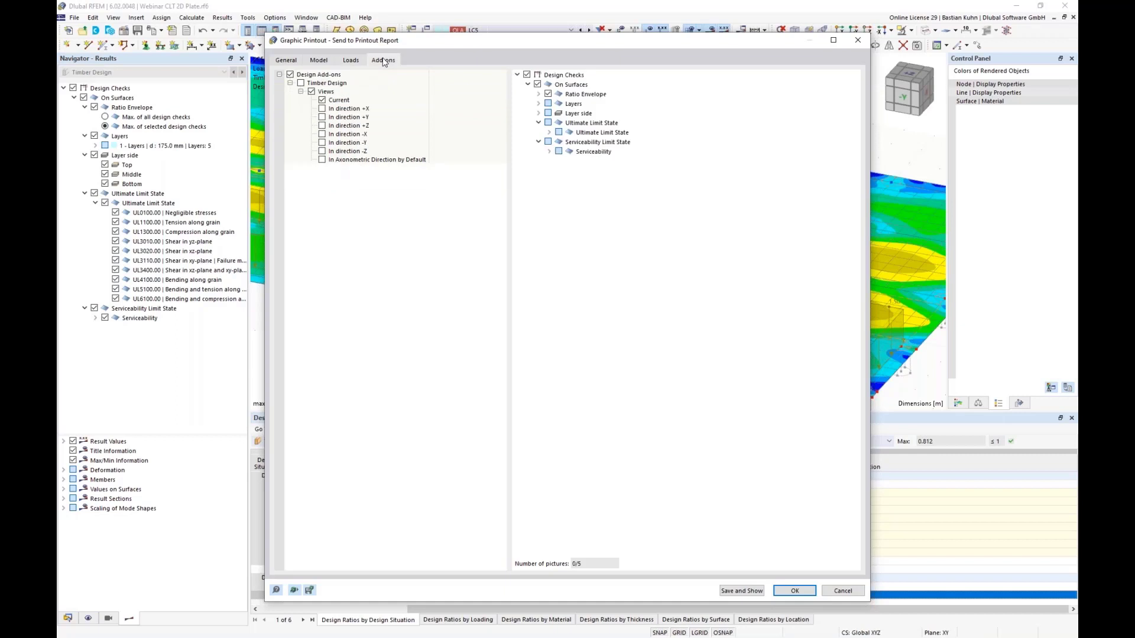
click(301, 83)
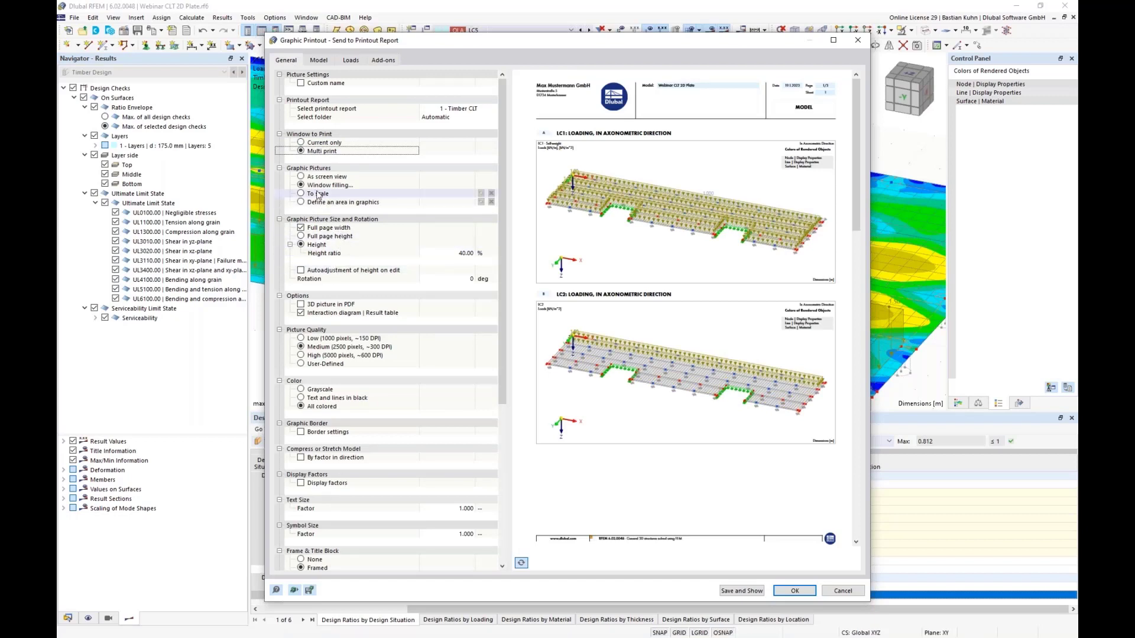
click(738, 591)
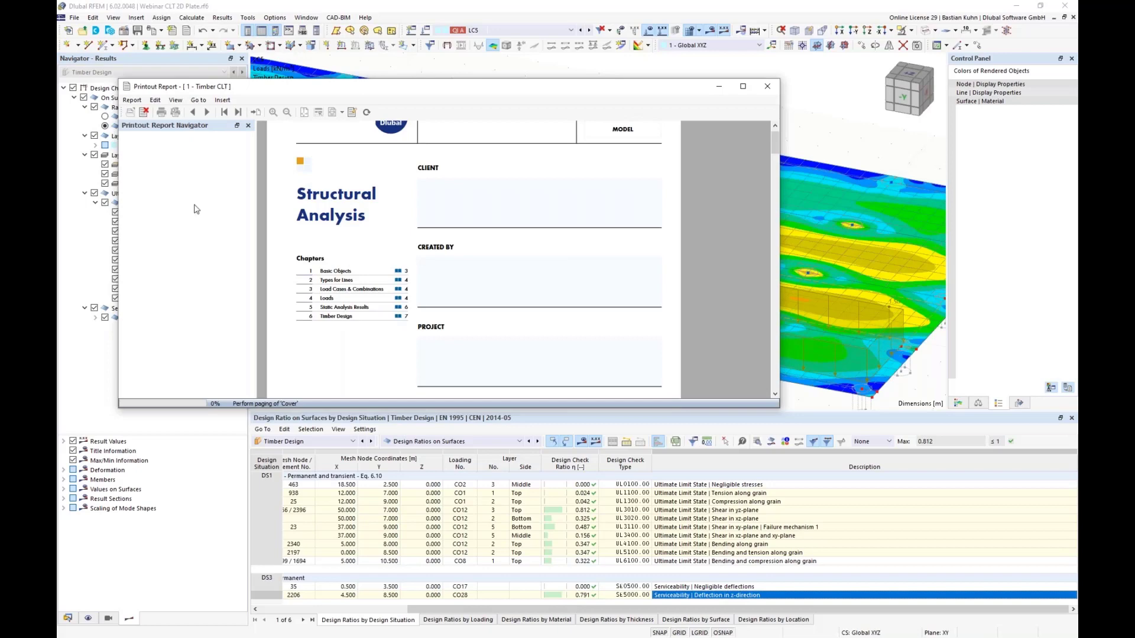
Step: Enlarge the printout report and review its line supports, load cases, axonometric model graphic and LC1 loading graphic
drag(286, 81, 285, 1)
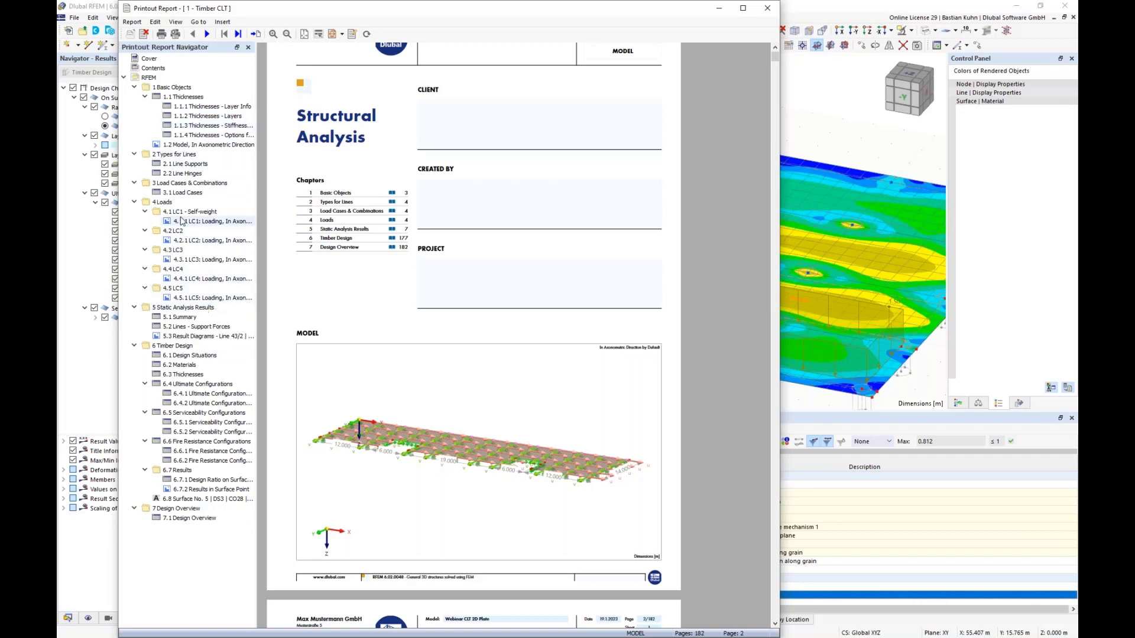
click(182, 165)
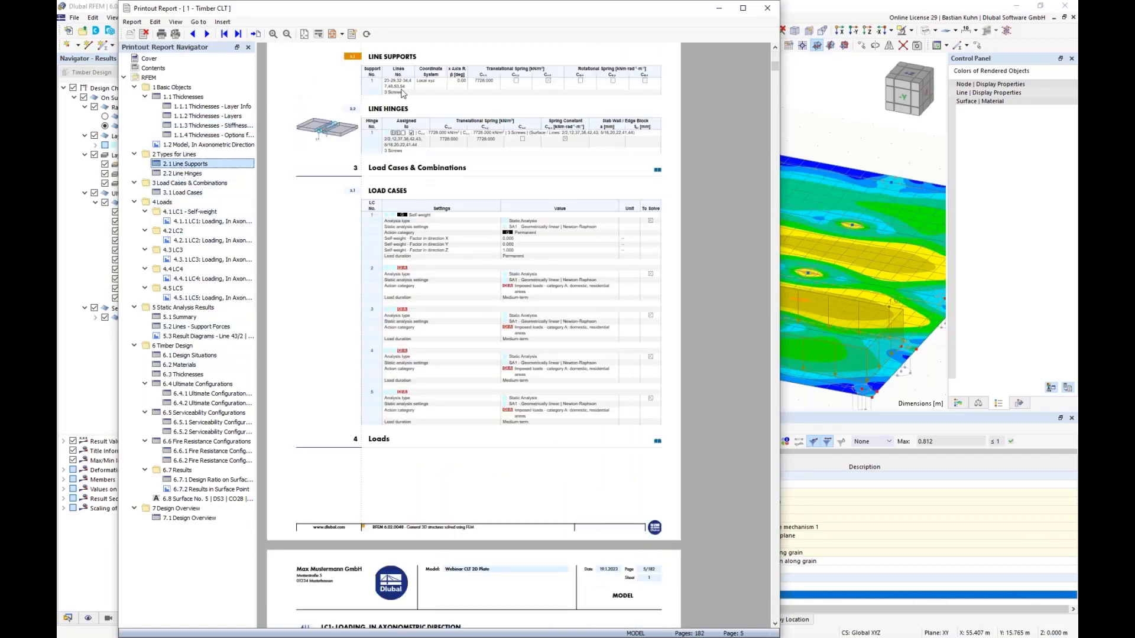
ctrl+scroll(402, 93, up, 1)
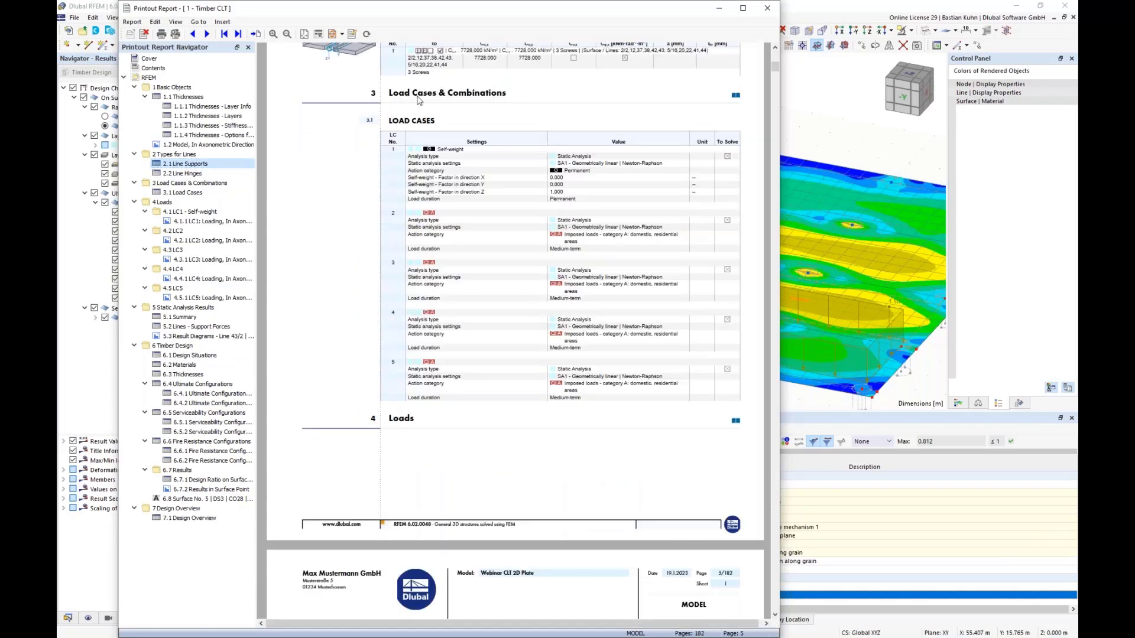
scroll(417, 100, up, 1)
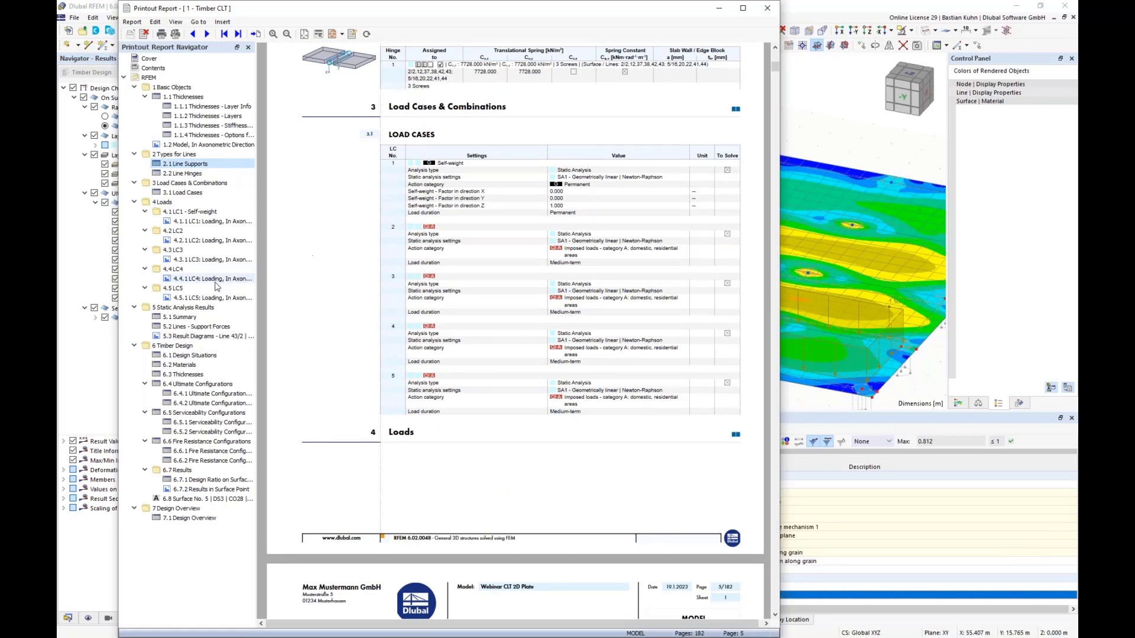
click(184, 145)
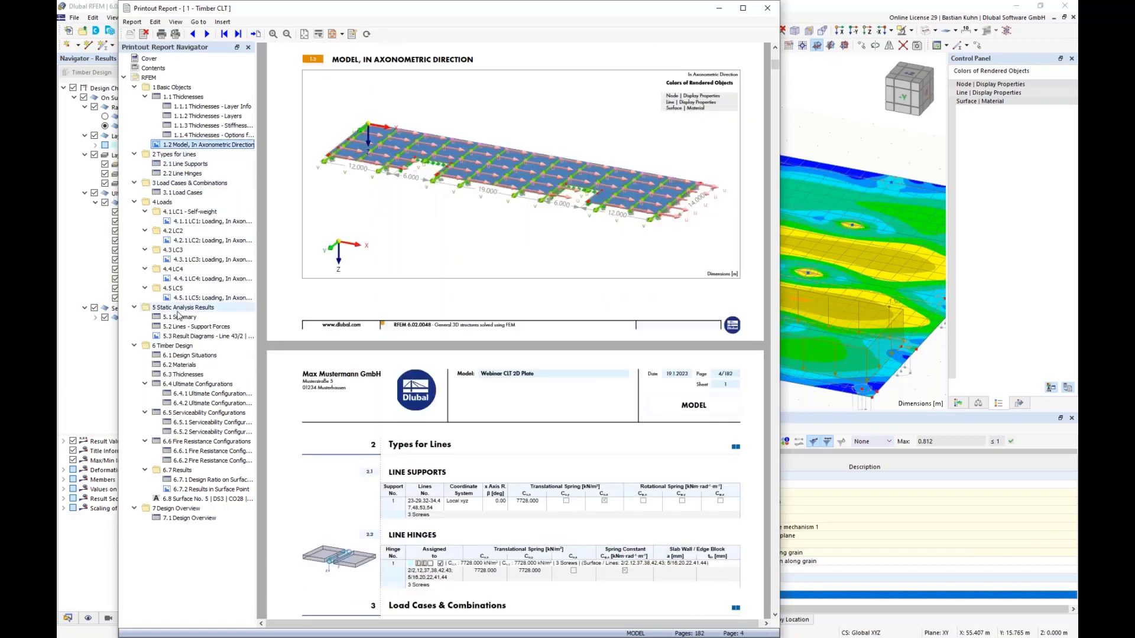
click(195, 221)
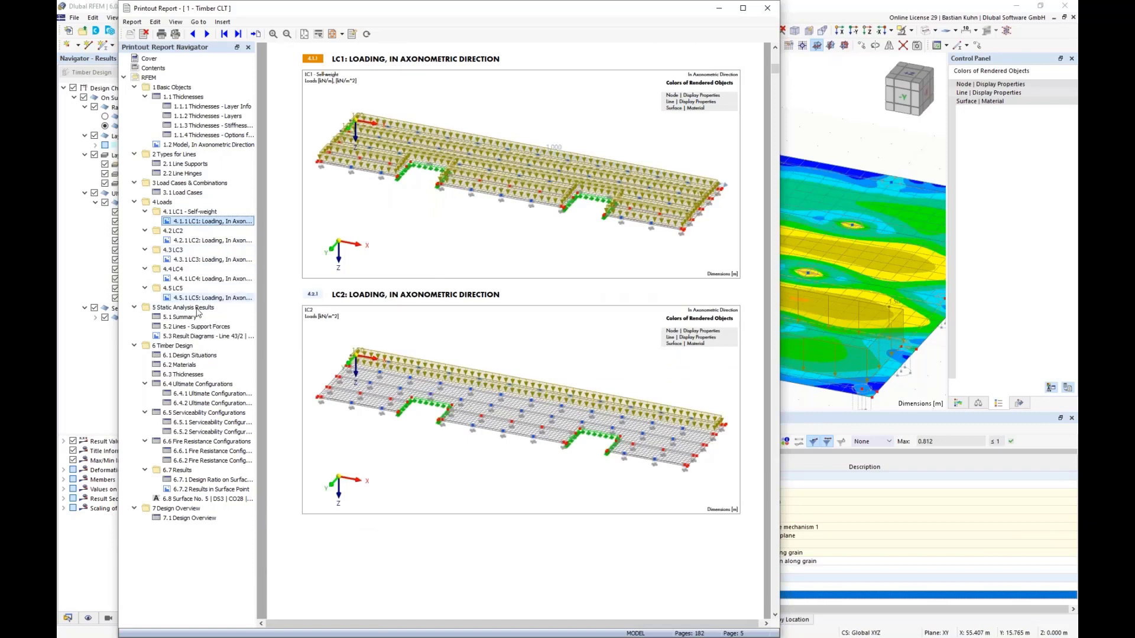
Step: Review the report's line 43/2 result diagram, surface point results and SE5000 design check, and close the report
click(201, 336)
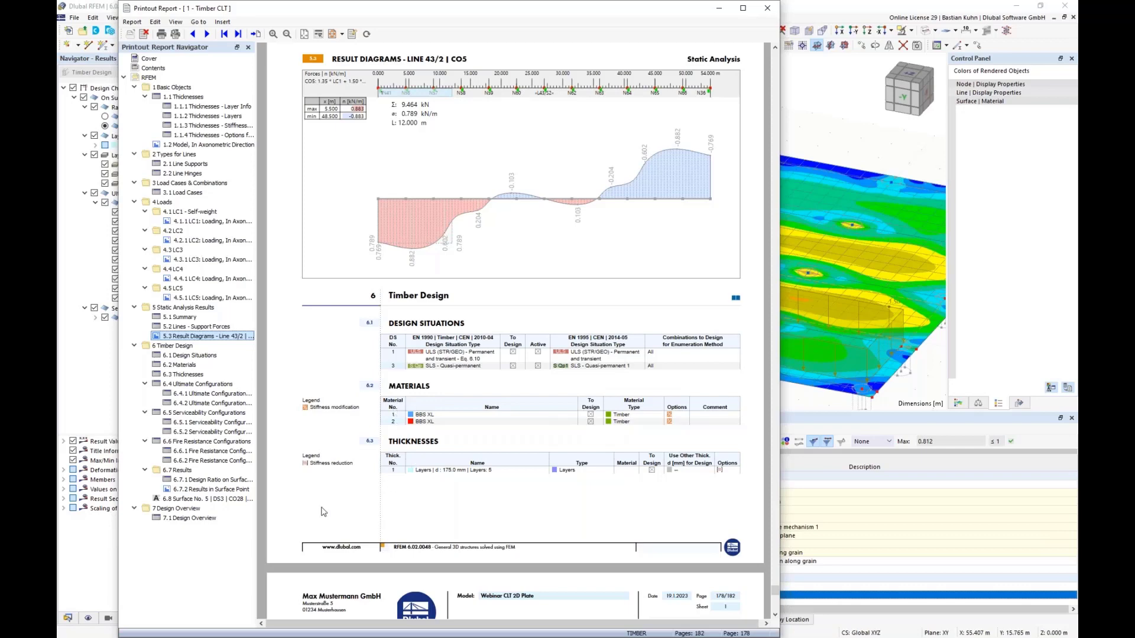
click(201, 491)
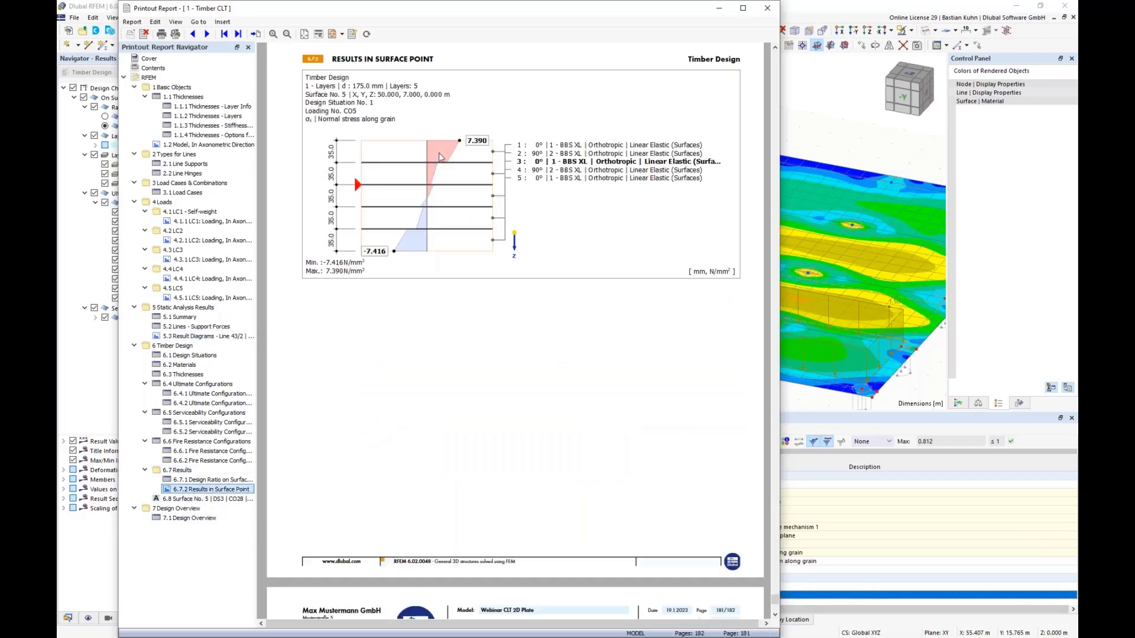
click(204, 499)
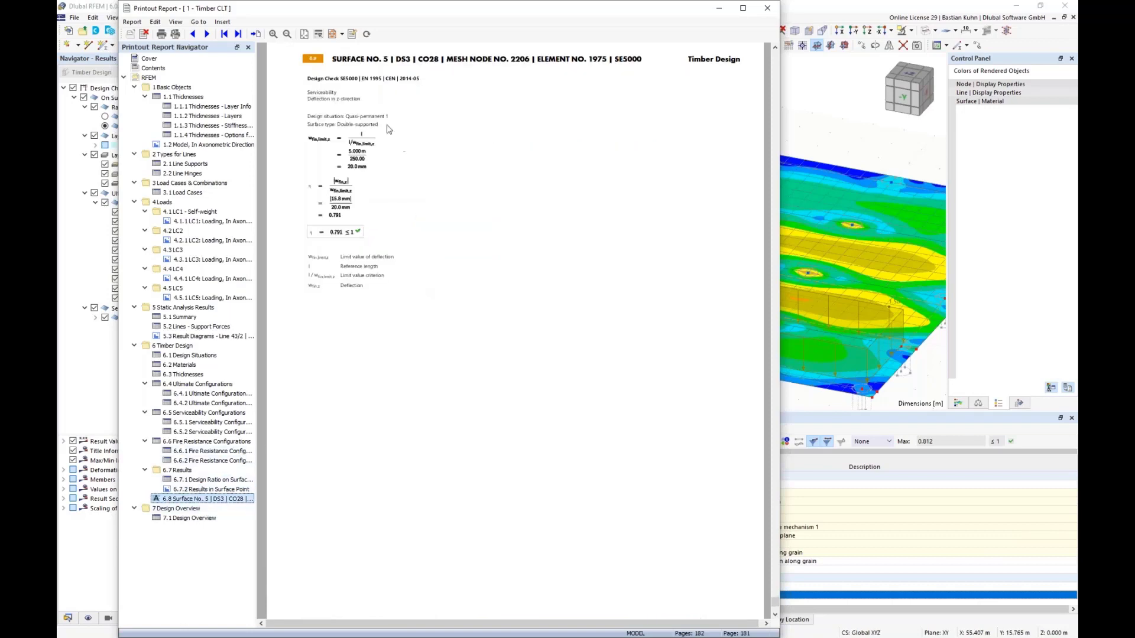
click(766, 8)
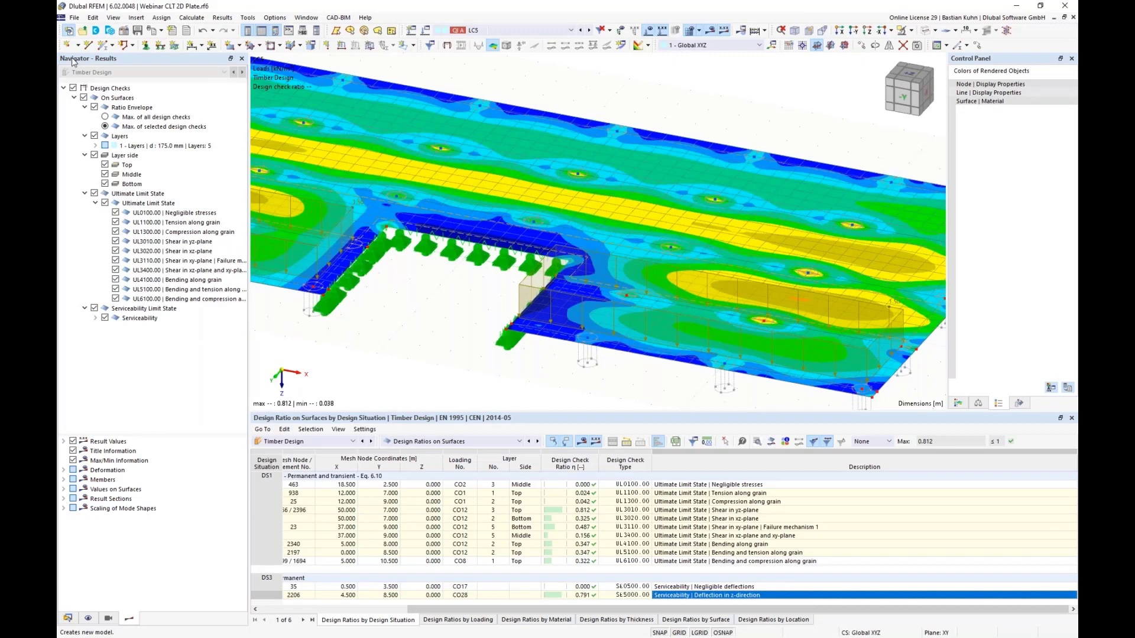
Step: Start a new model and activate the Multilayer Surfaces and Timber Design add-ons in its base data
click(68, 31)
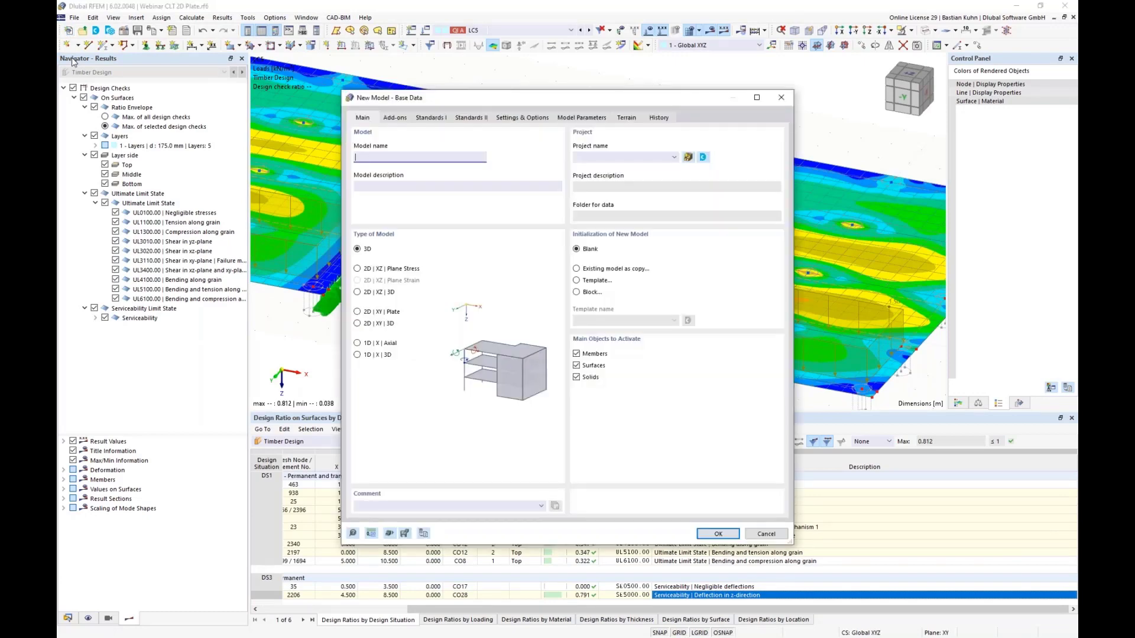
click(395, 117)
click(357, 379)
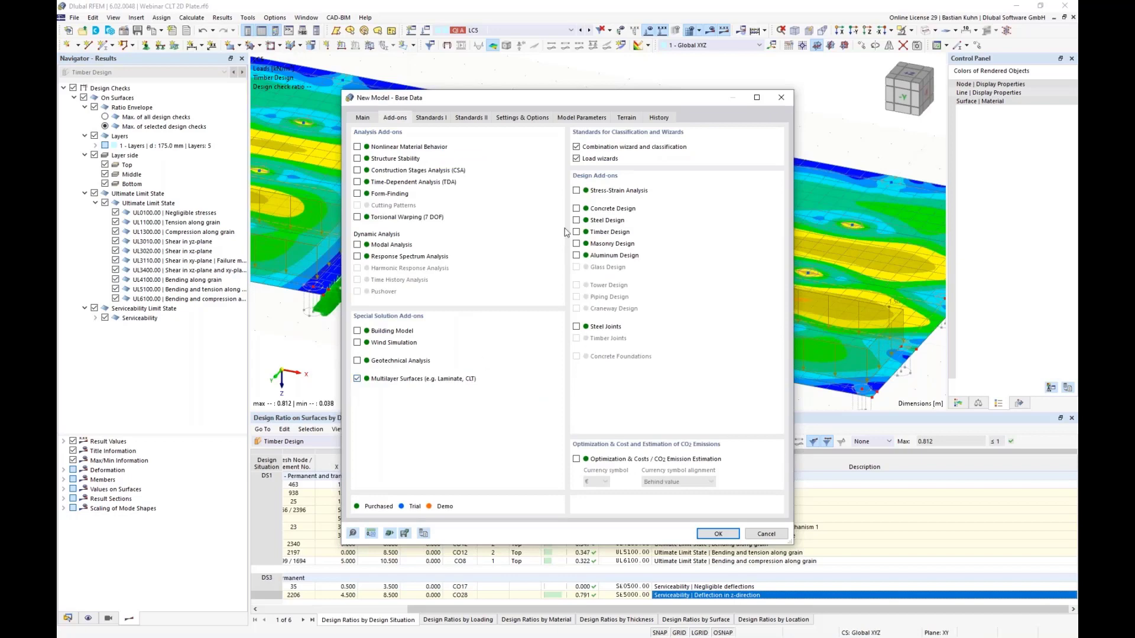
click(576, 232)
click(576, 158)
Step: Set the load case classification and combination standard to EN 1990 | Timber and confirm the base data
click(433, 120)
click(414, 157)
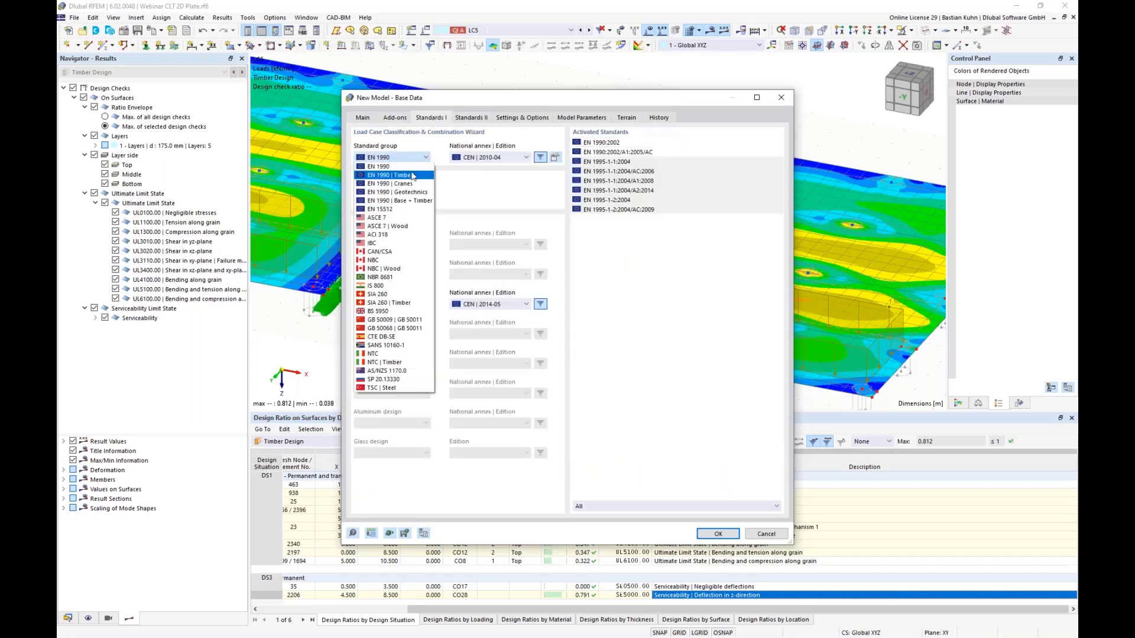
click(416, 184)
click(713, 532)
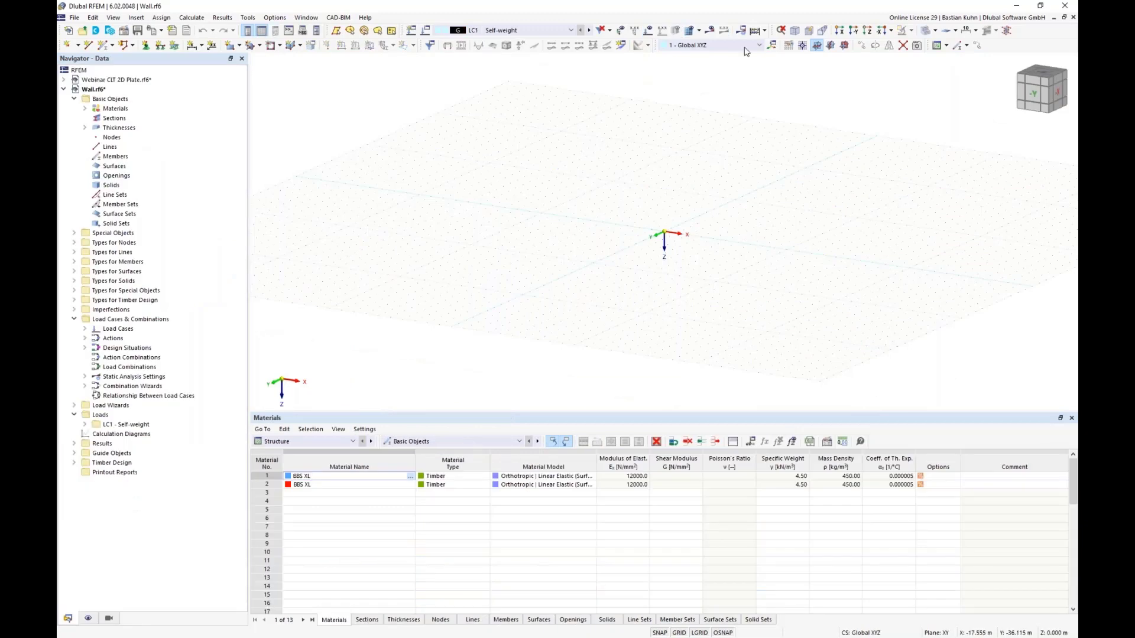
Step: Begin a rectangular surface in the XZ work plane and load the Webinar CLT layer template into its thickness
click(843, 46)
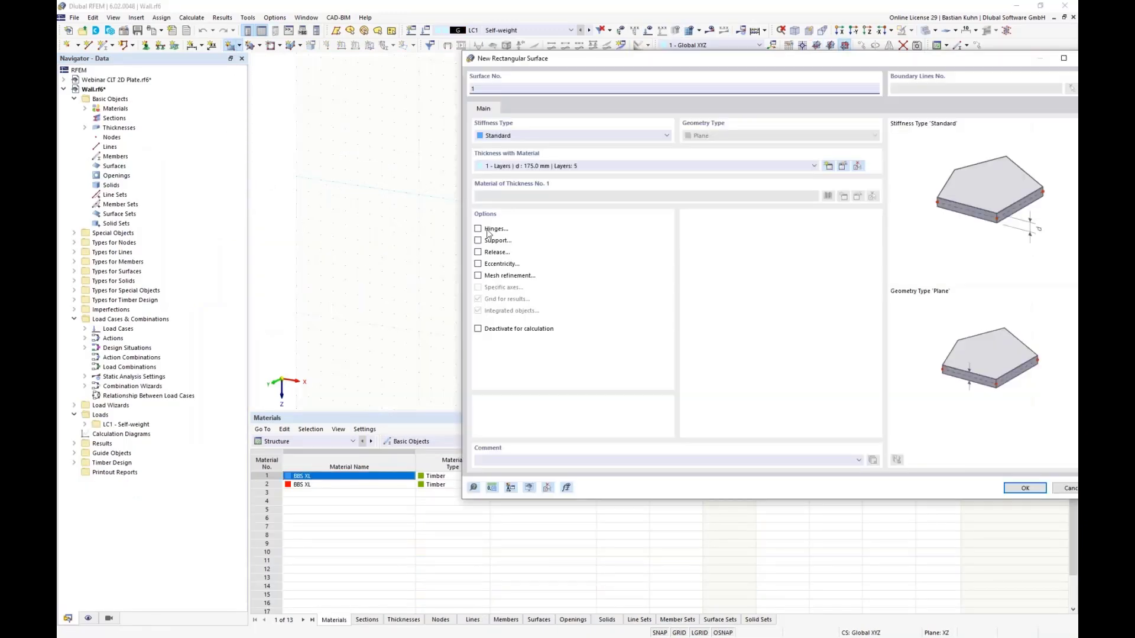
click(844, 166)
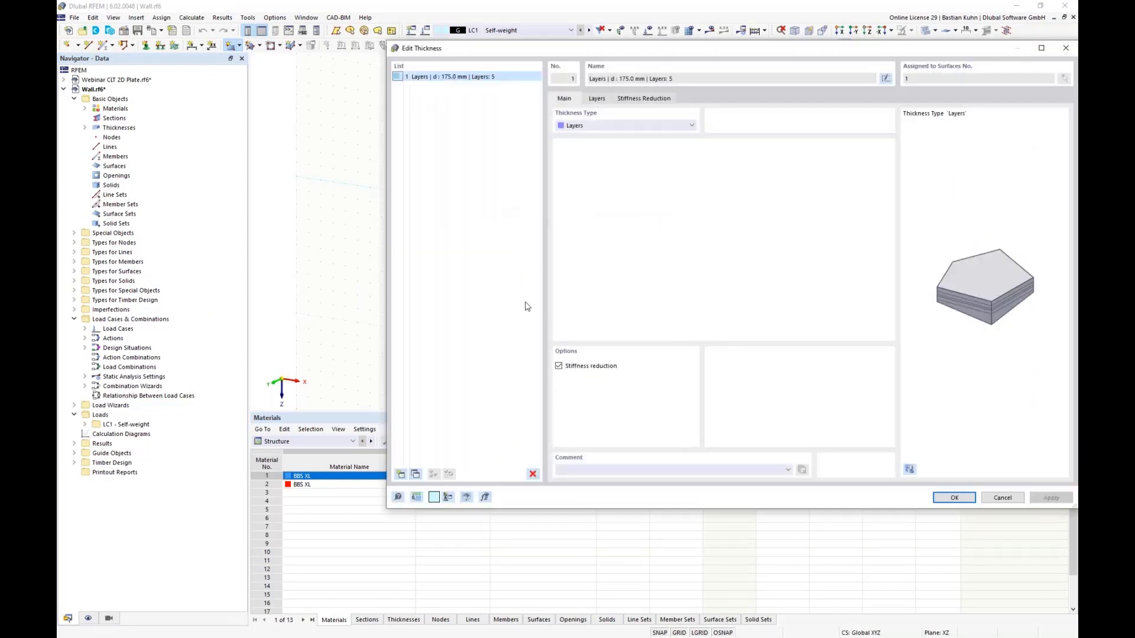
click(602, 99)
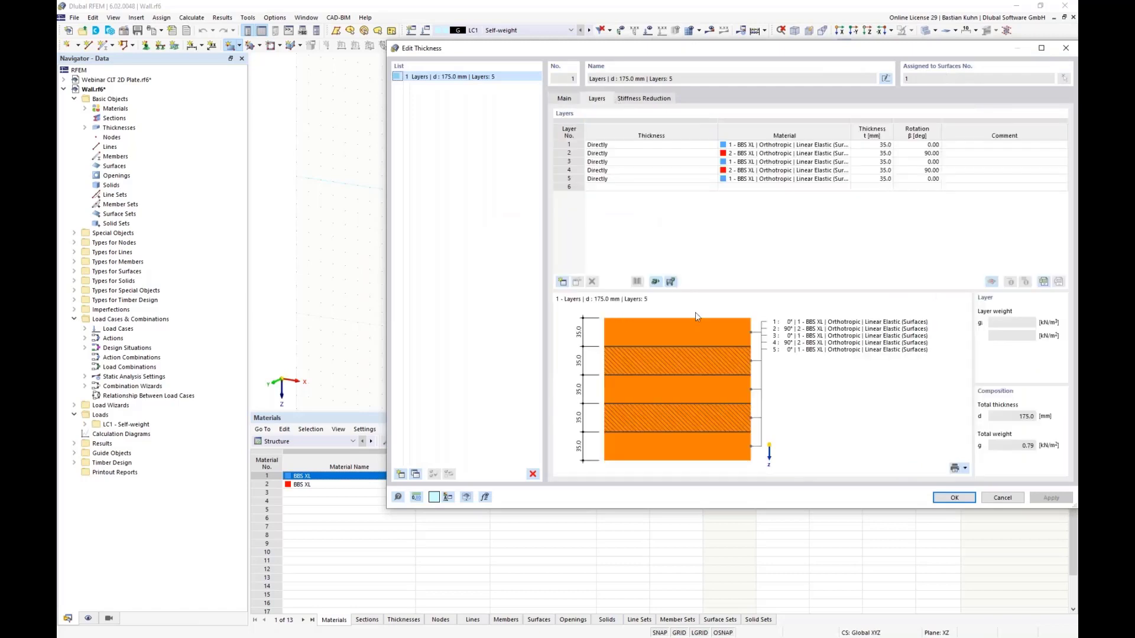
click(654, 283)
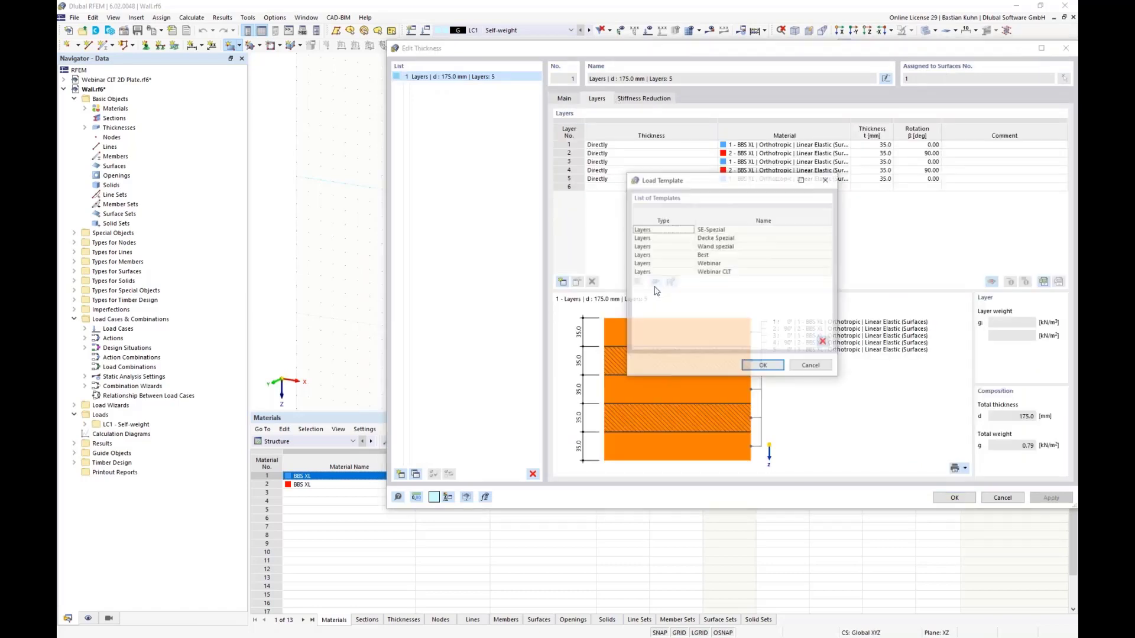
click(705, 272)
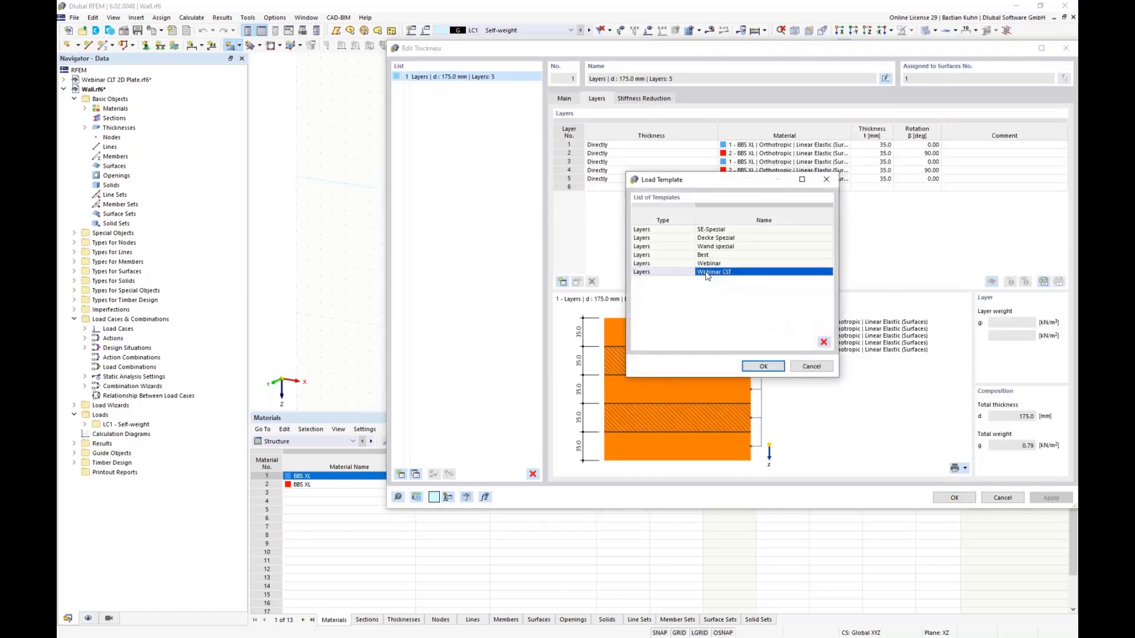
click(768, 369)
click(582, 144)
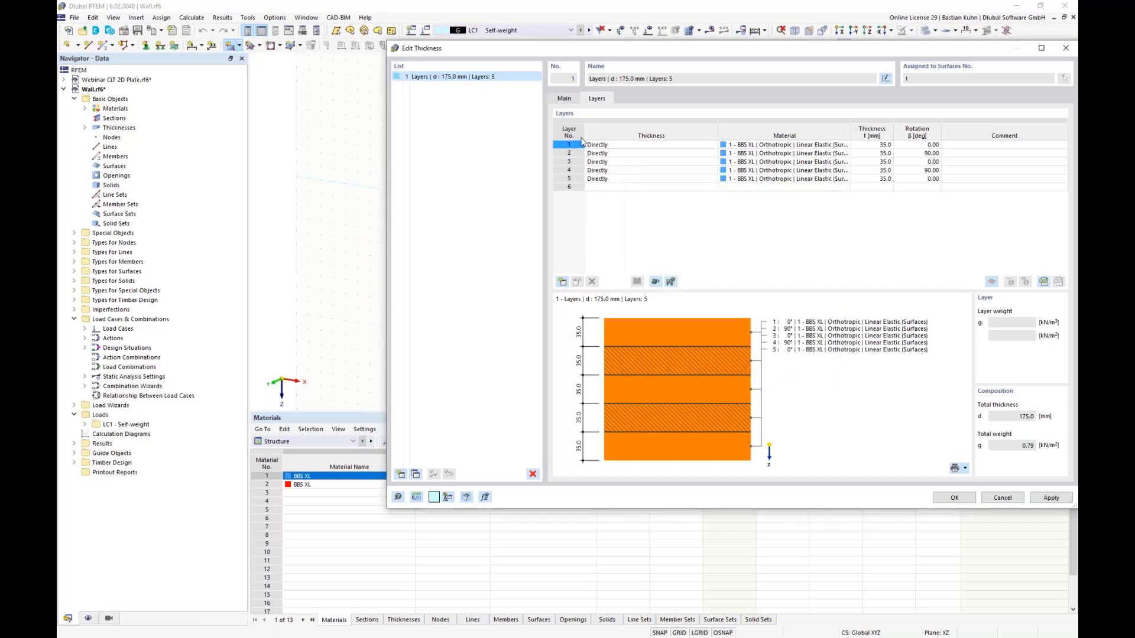
Step: Enable stiffness reduction for the five-layer thickness and open its stiffness multiplier and CLT settings
click(564, 99)
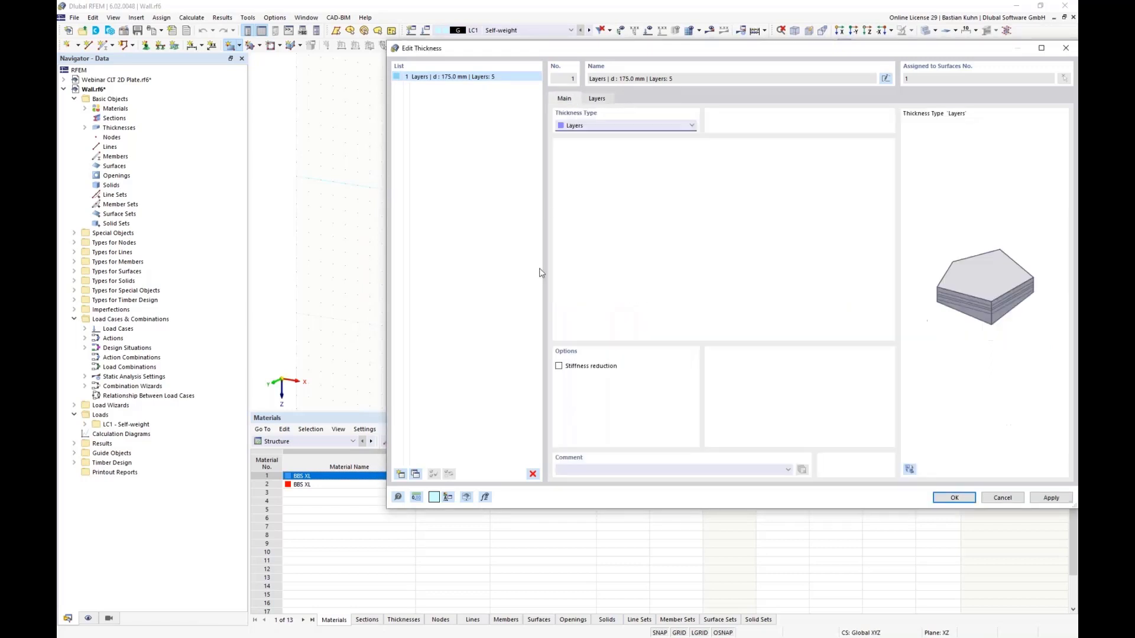
click(558, 366)
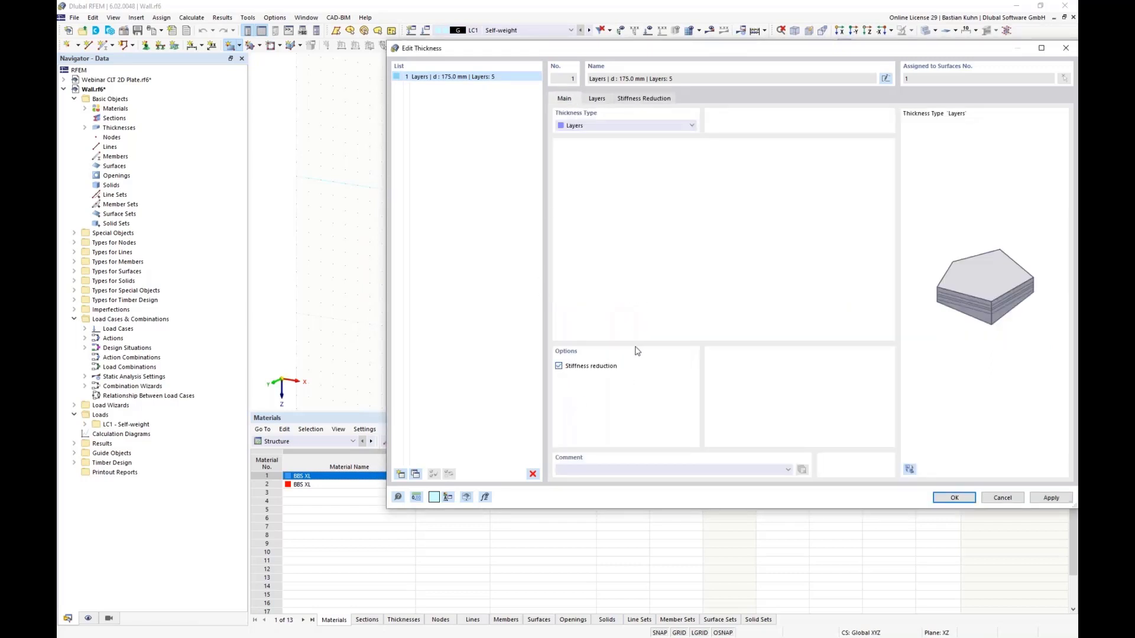
click(653, 99)
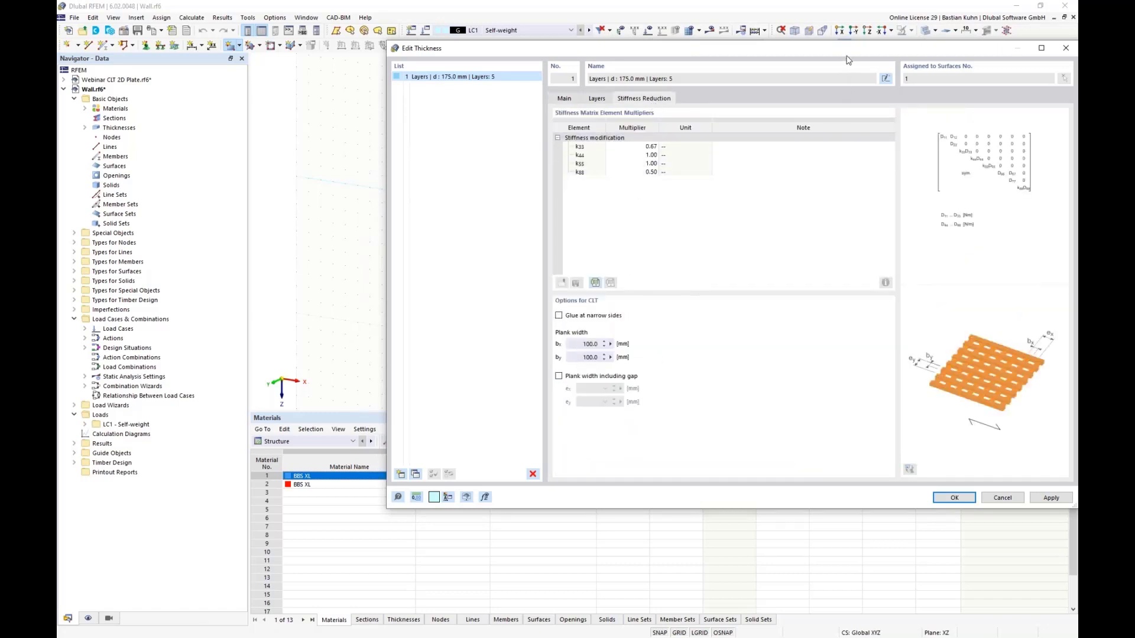
drag(808, 53, 631, 70)
Step: Examine the k33 and k88 multipliers and try the option for gluing at narrow sides, leaving it off
click(460, 163)
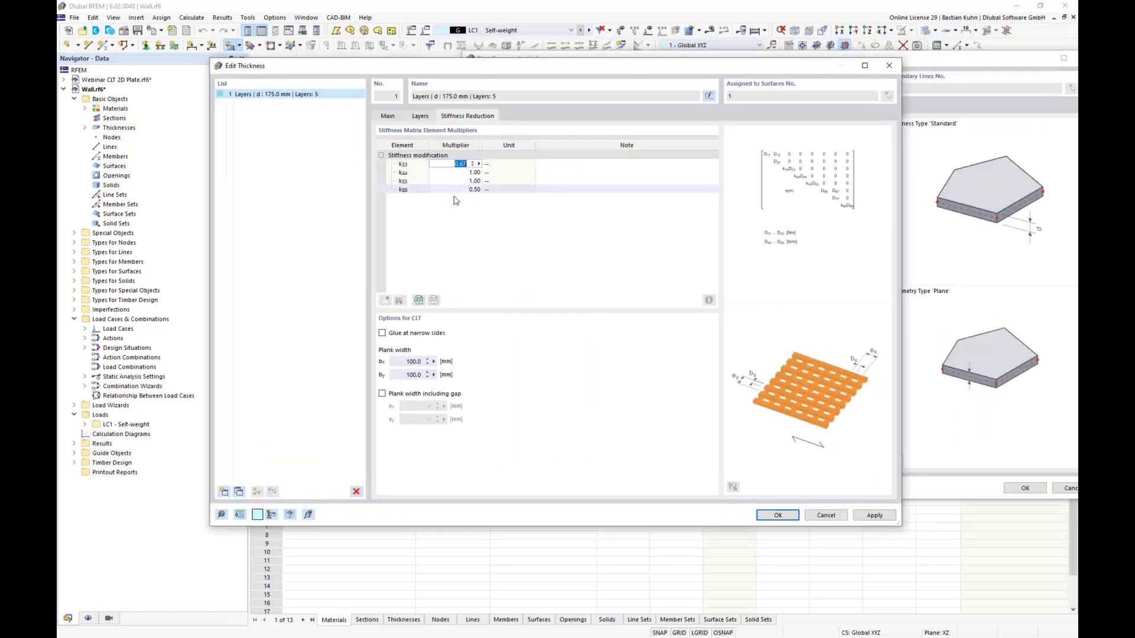
click(458, 189)
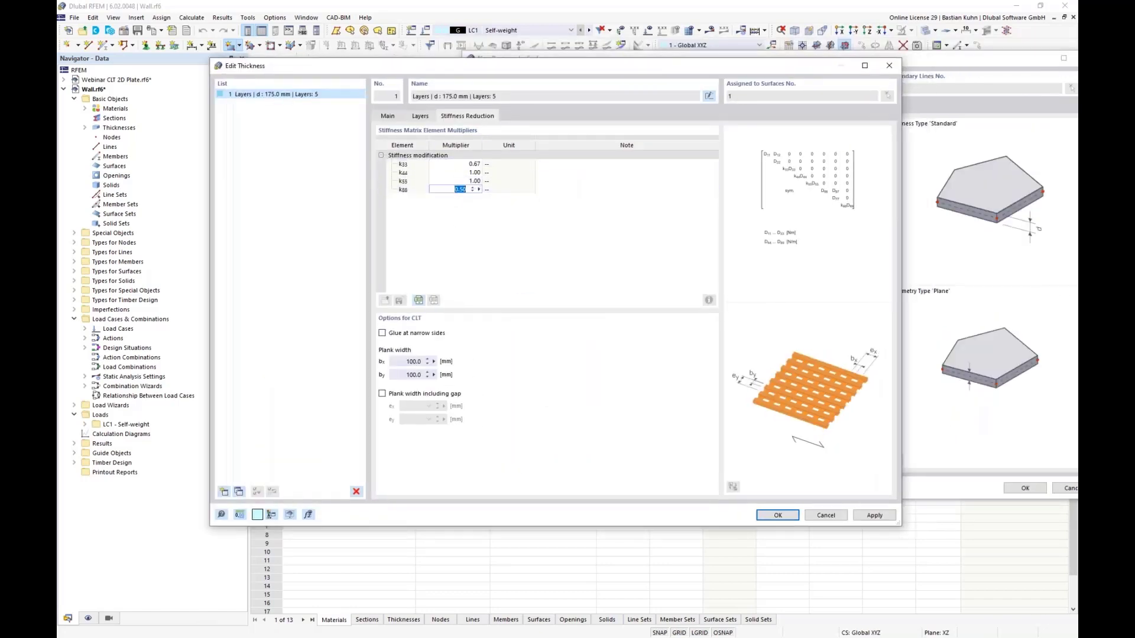
click(383, 333)
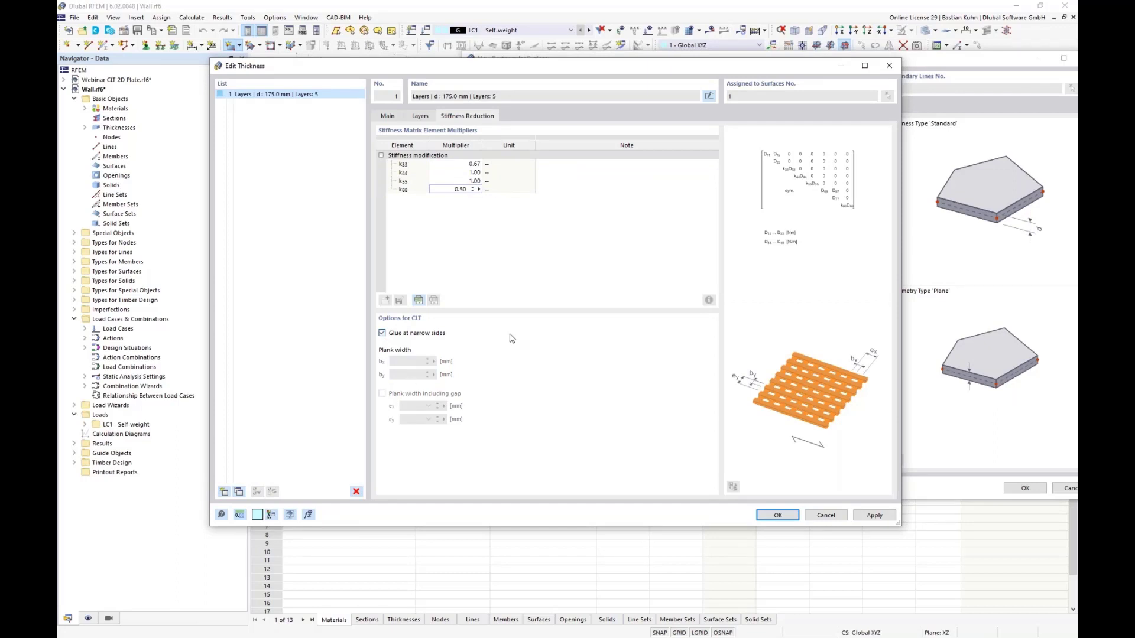
click(382, 333)
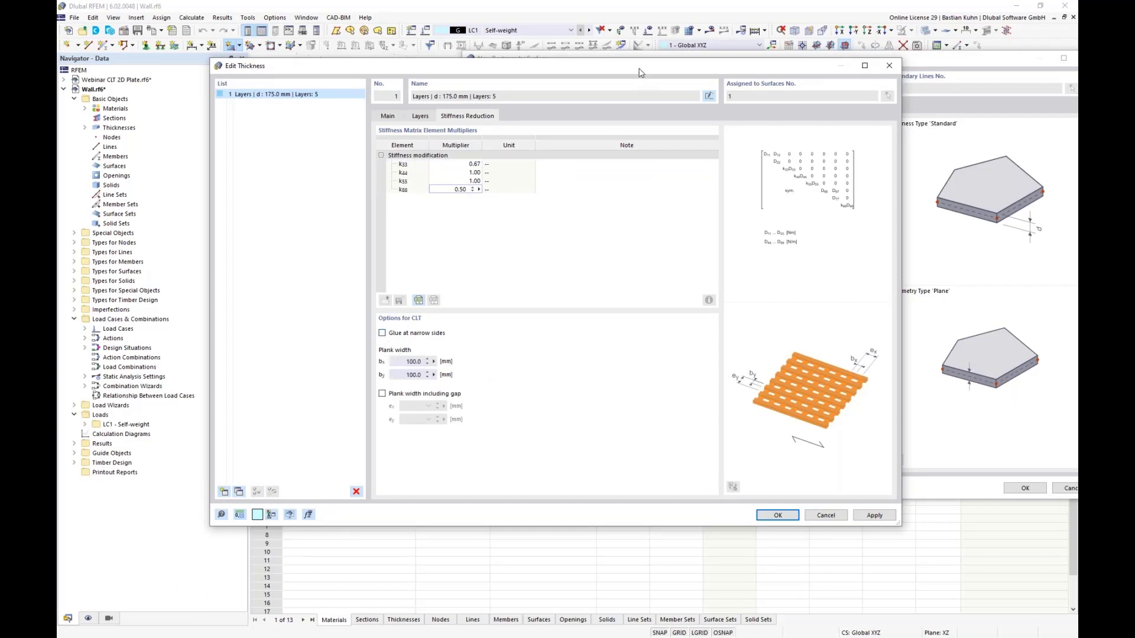
drag(642, 68, 510, 38)
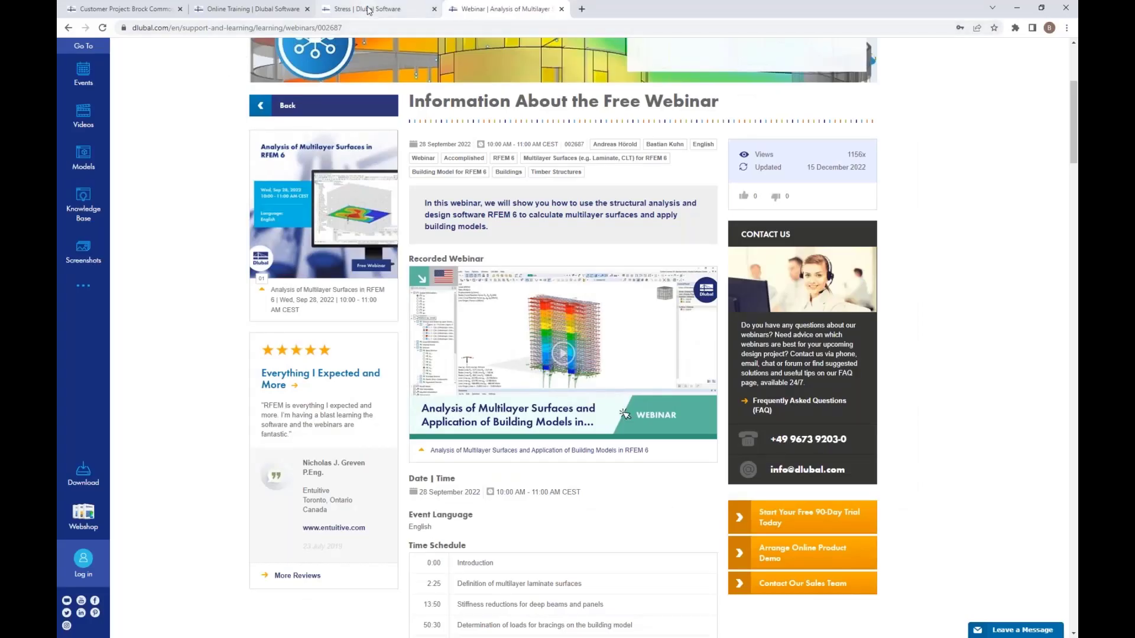
Step: Switch to the browser and read failure mechanisms 1 to 3 for shear on the Multilayer Surfaces manual's Stress page
click(367, 8)
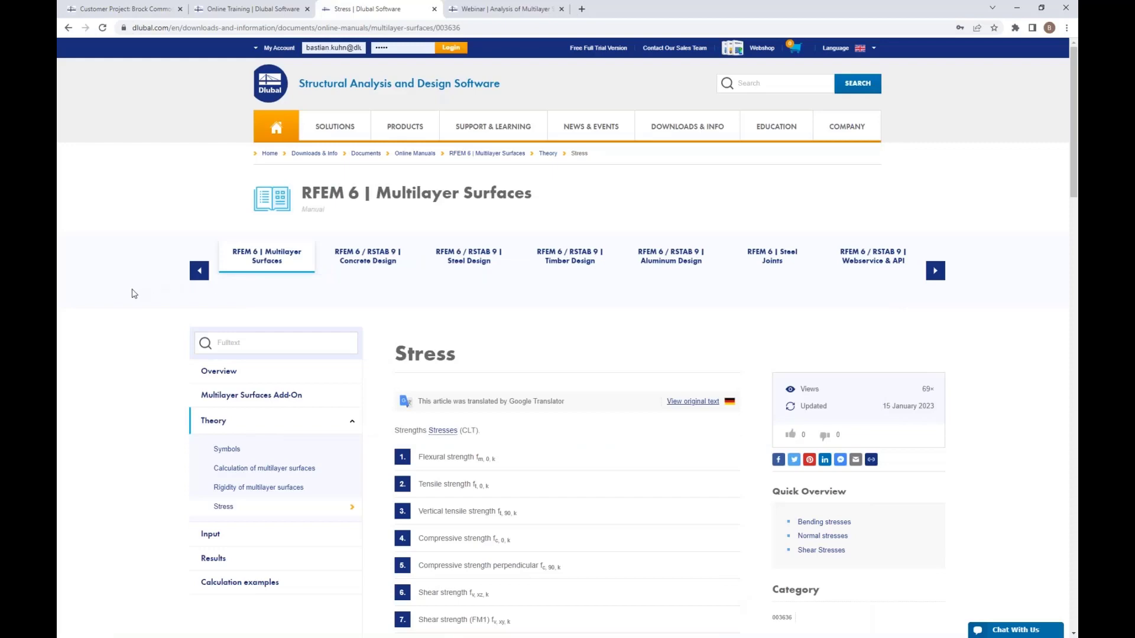
scroll(134, 294, down, 8)
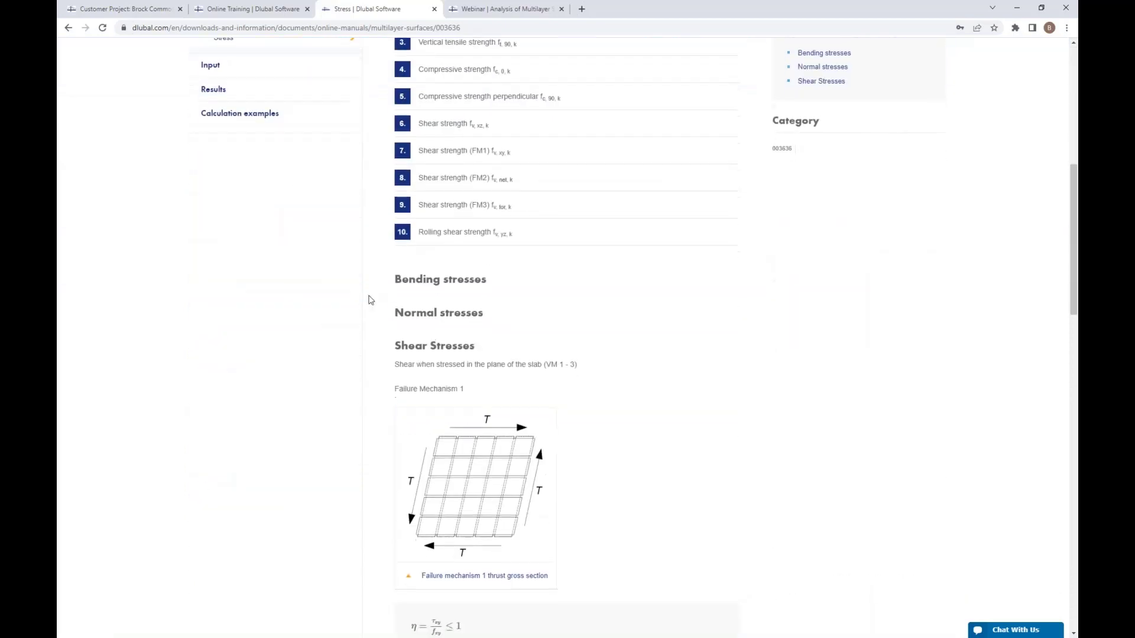
scroll(368, 300, down, 3)
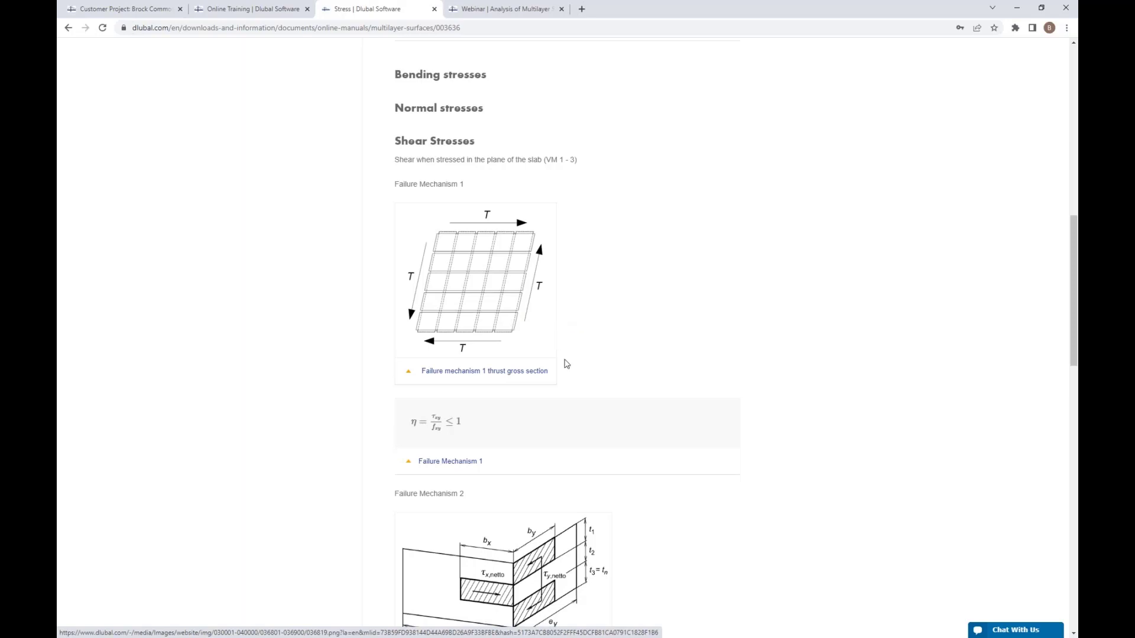
scroll(561, 362, down, 4)
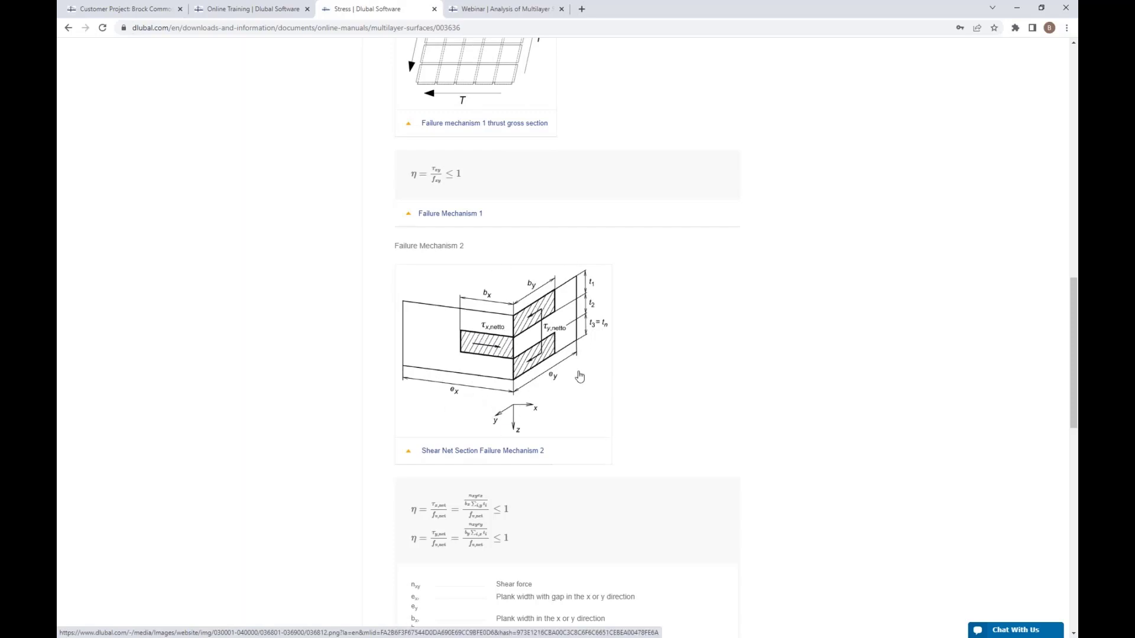
scroll(581, 373, down, 4)
scroll(576, 407, down, 4)
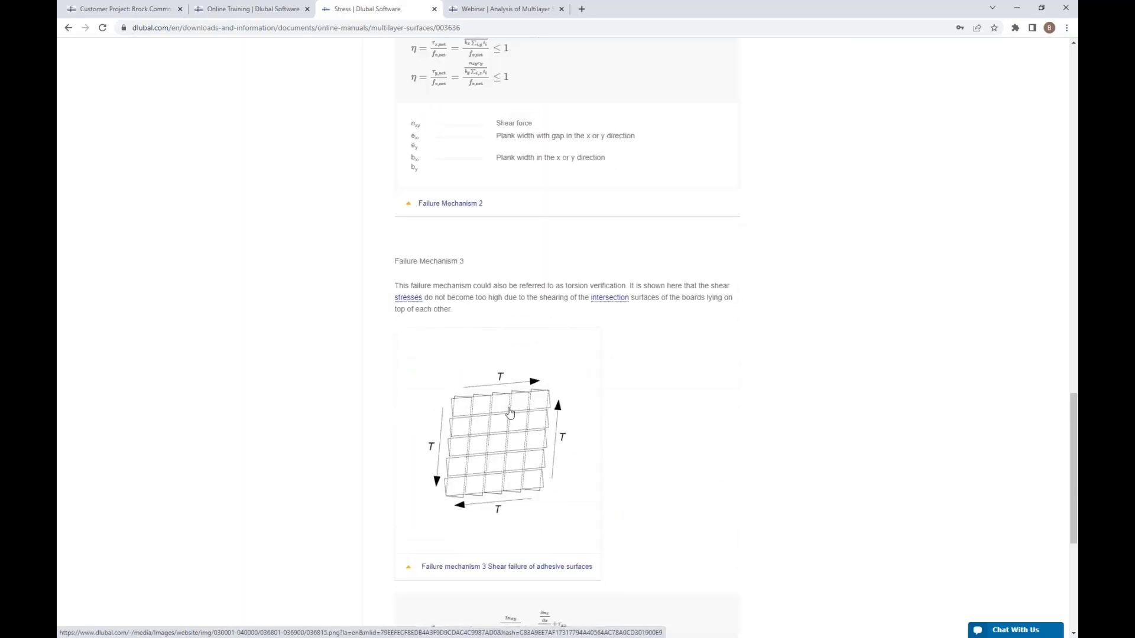
scroll(472, 413, down, 5)
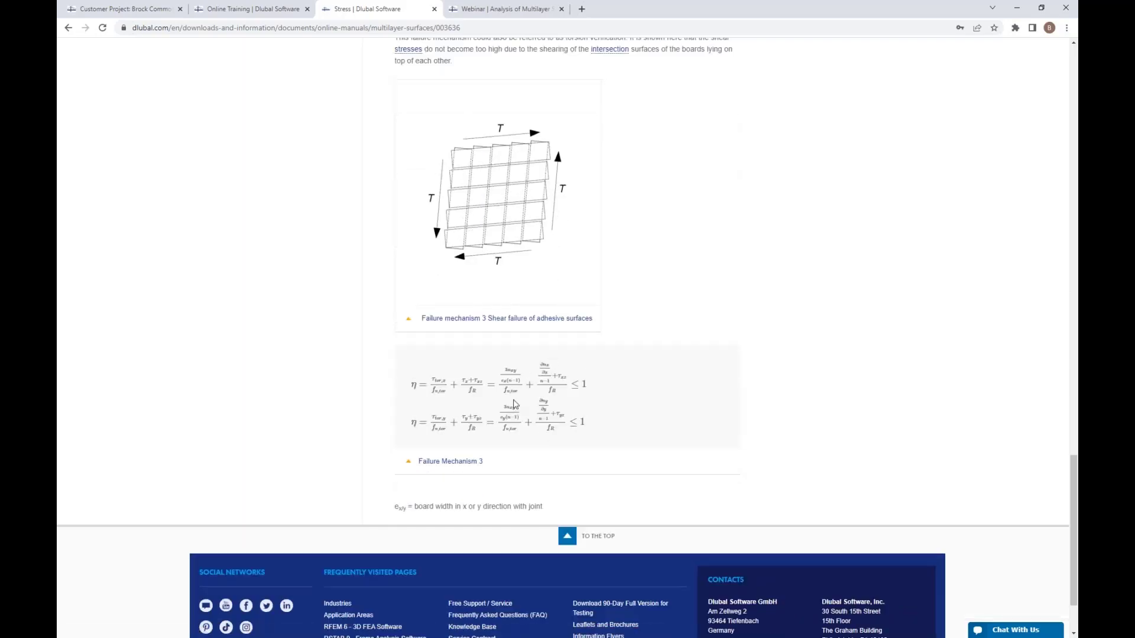
scroll(513, 380, up, 9)
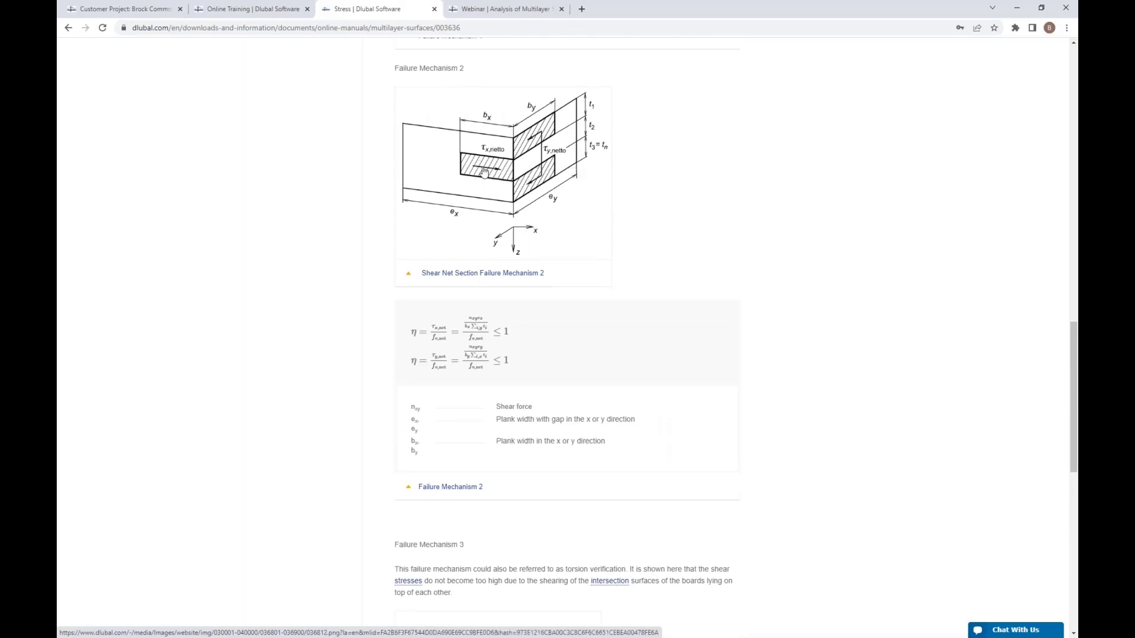
scroll(481, 170, down, 5)
scroll(482, 170, down, 5)
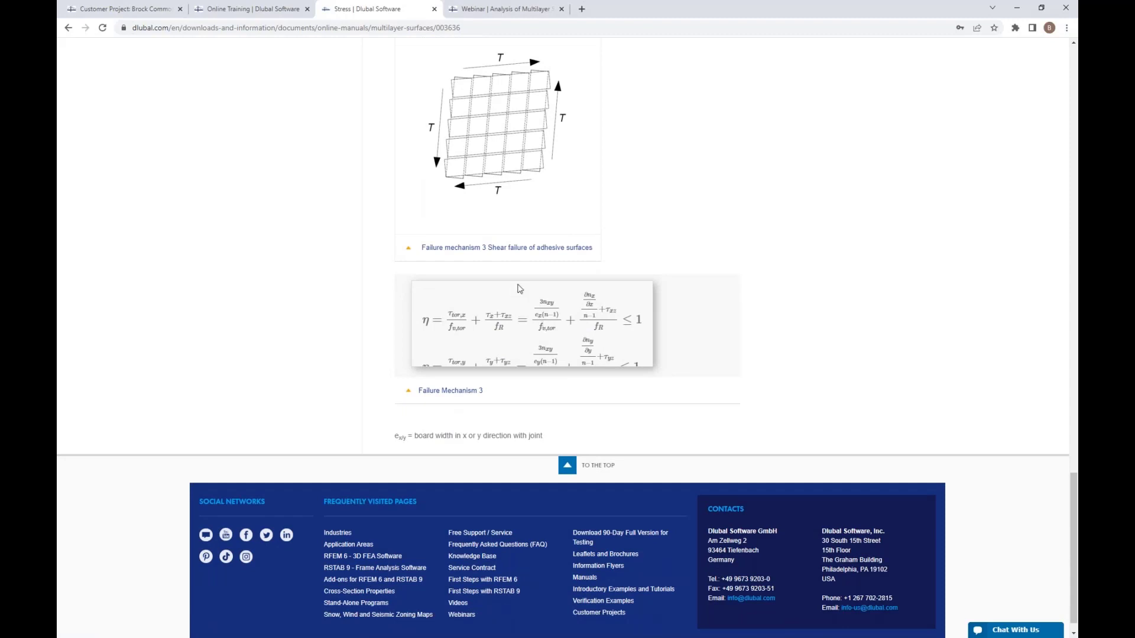
click(1012, 14)
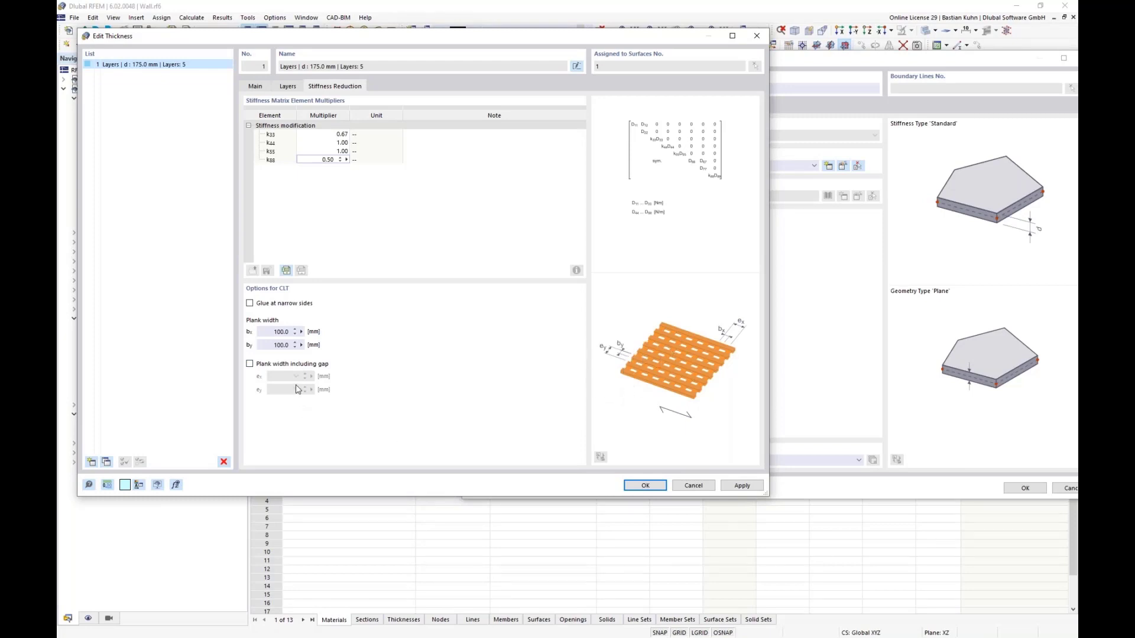
Step: Back in RFEM, confirm the layered thickness and draw a 9 m by 3 m wall surface from the origin in the XZ plane
drag(271, 332, 339, 346)
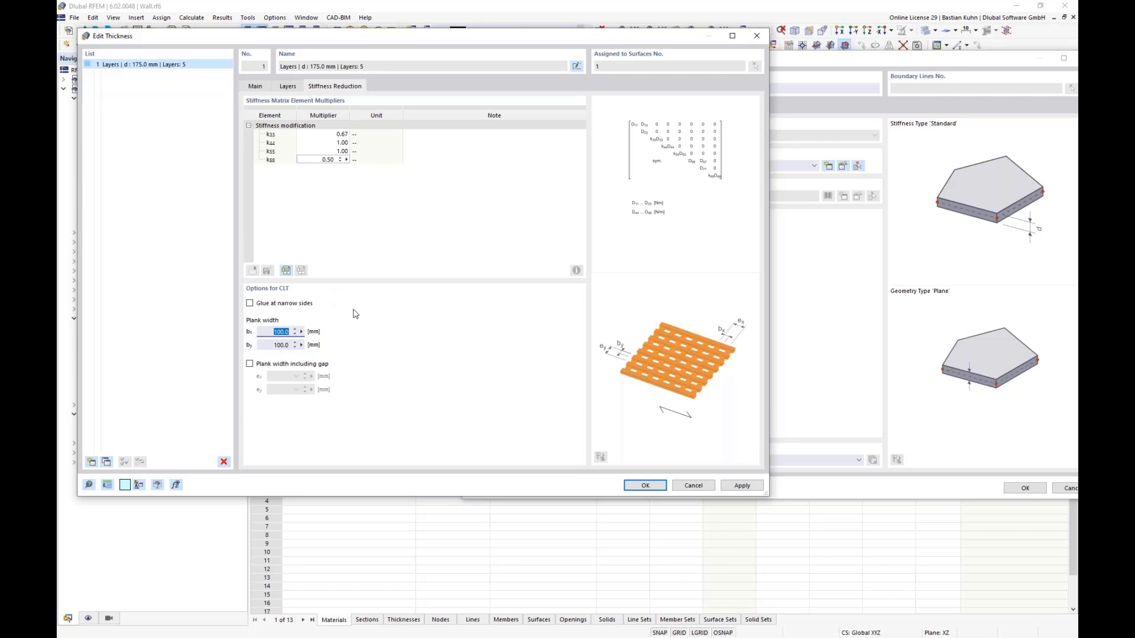
click(646, 486)
click(662, 484)
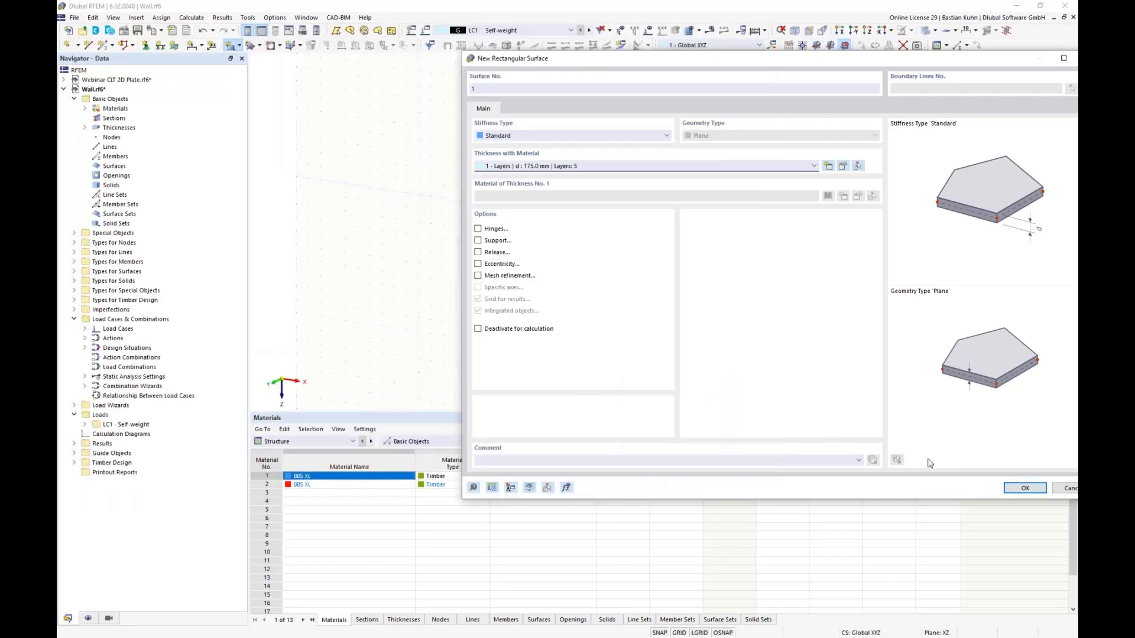
click(1025, 489)
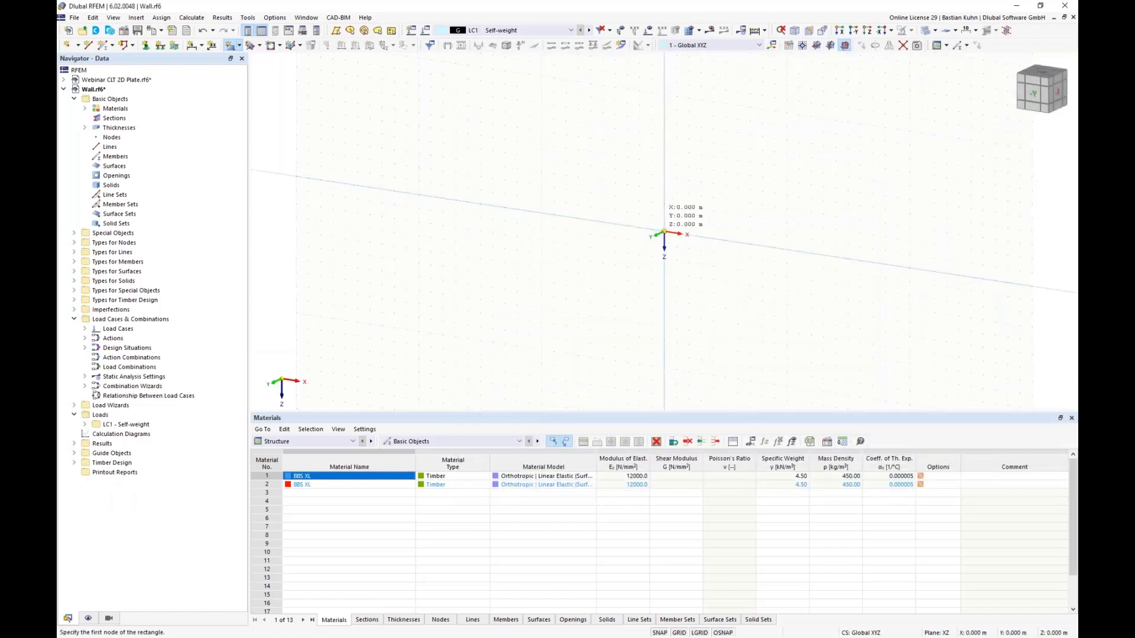
click(663, 233)
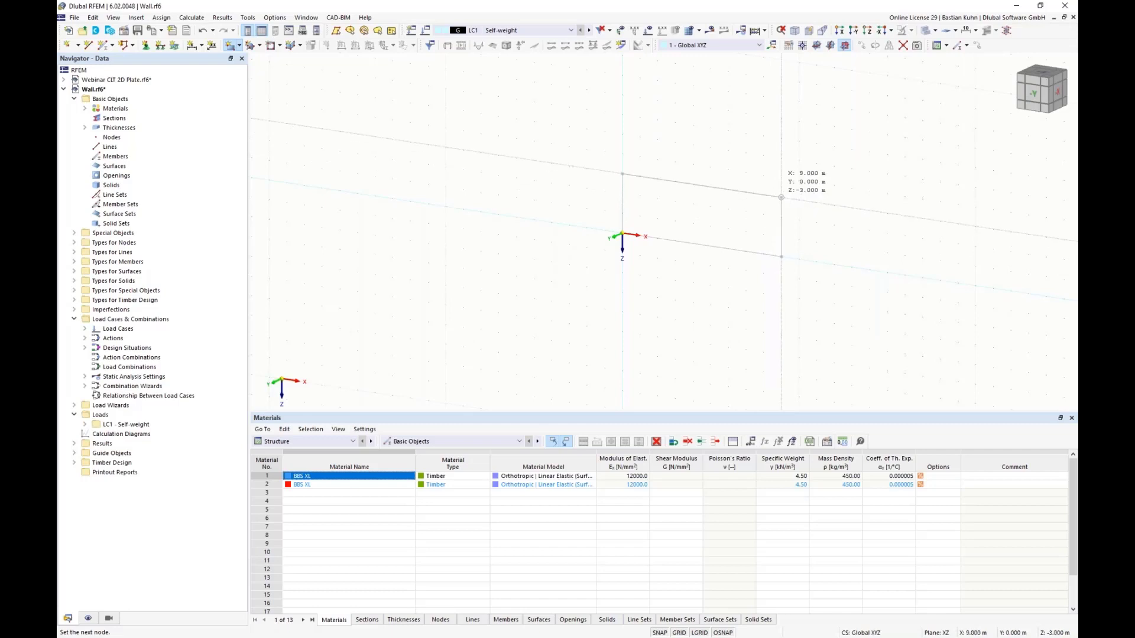
click(781, 197)
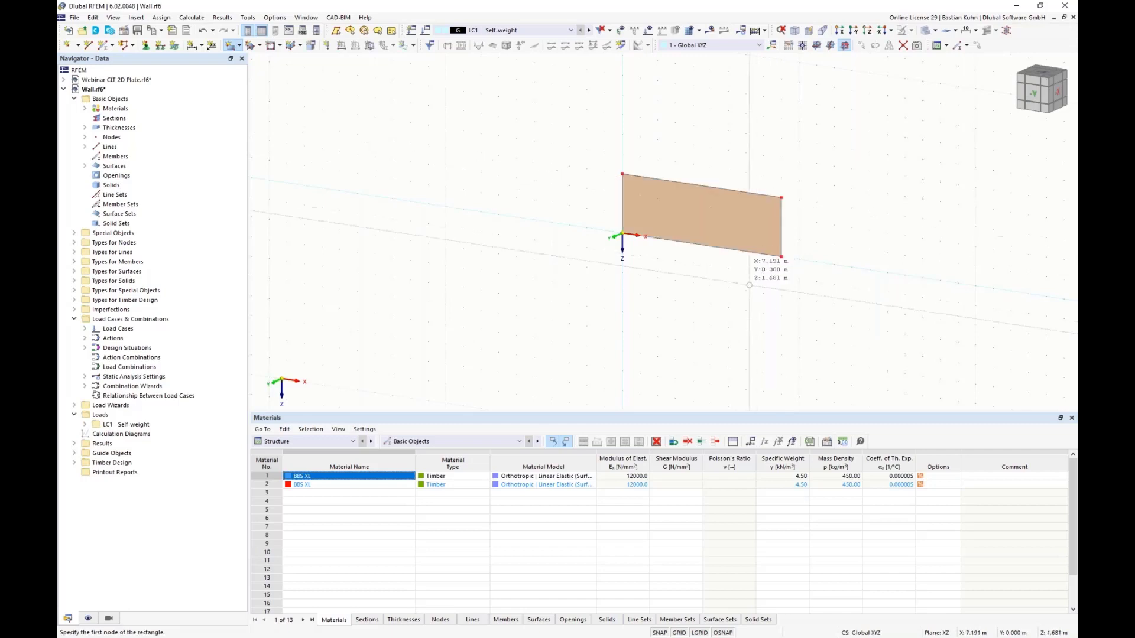
key(Escape)
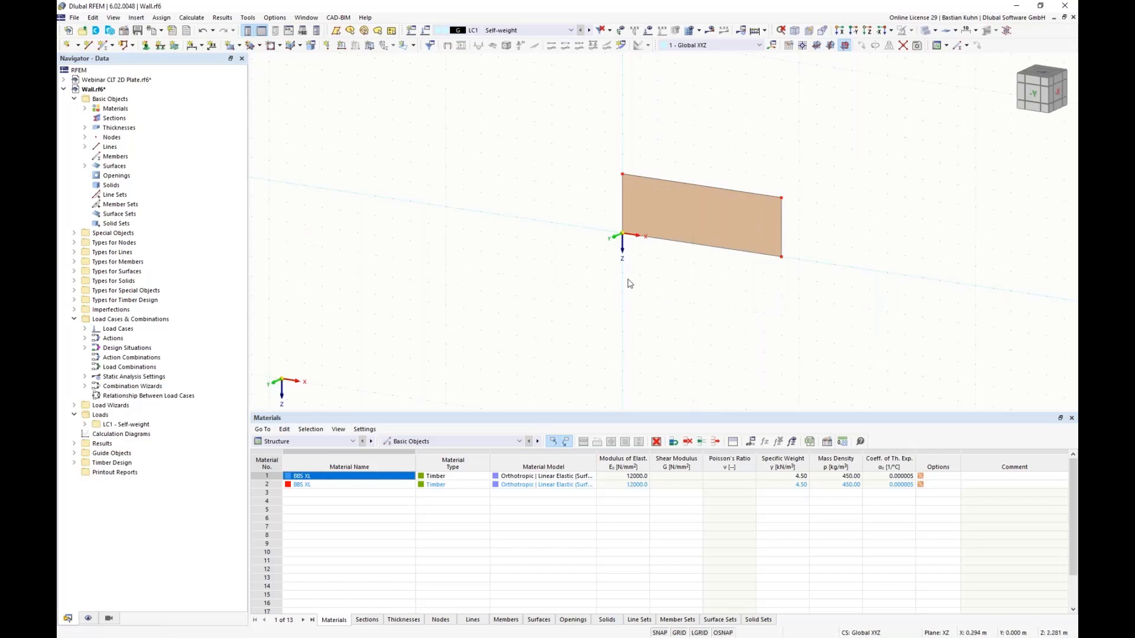
Step: Cut a rectangular opening 5 m wide and 1 m high into the wall, starting at X 2 m, Z -1 m
click(270, 45)
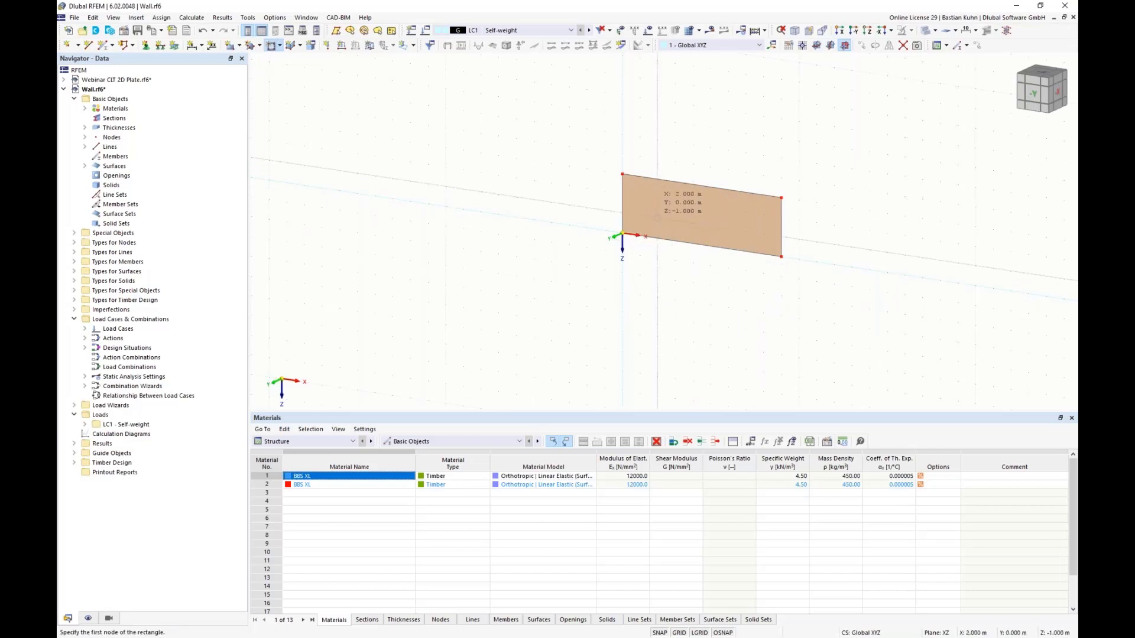
click(657, 217)
click(746, 212)
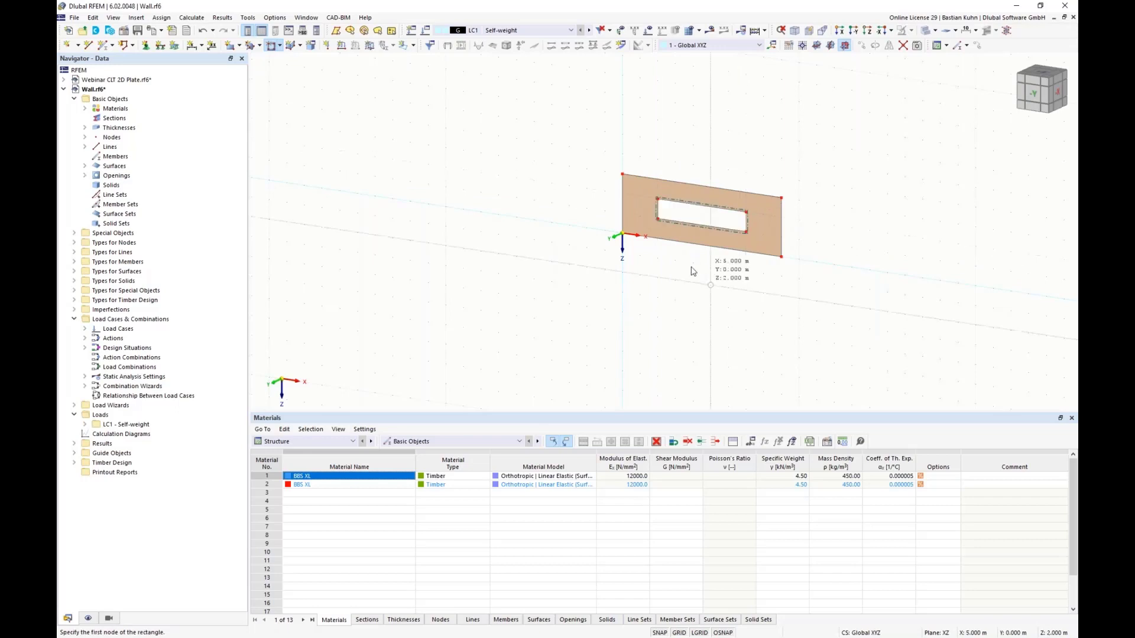
right_click(685, 284)
key(Escape)
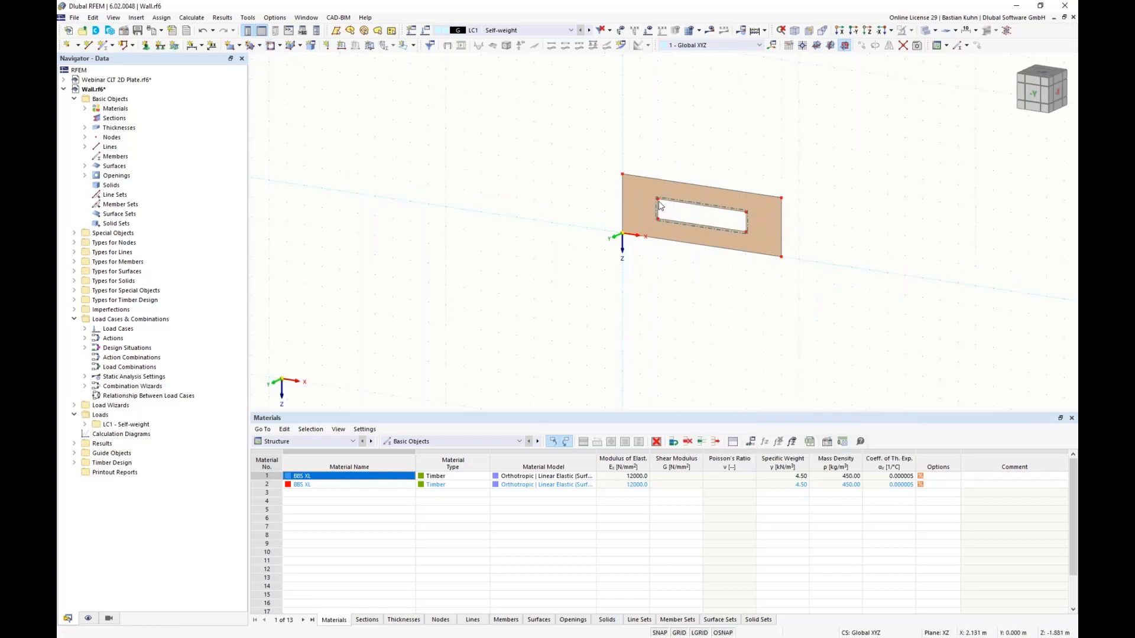
Step: Set the Z coordinate of the opening's two upper nodes to -2.7 m
right_click(747, 214)
click(759, 248)
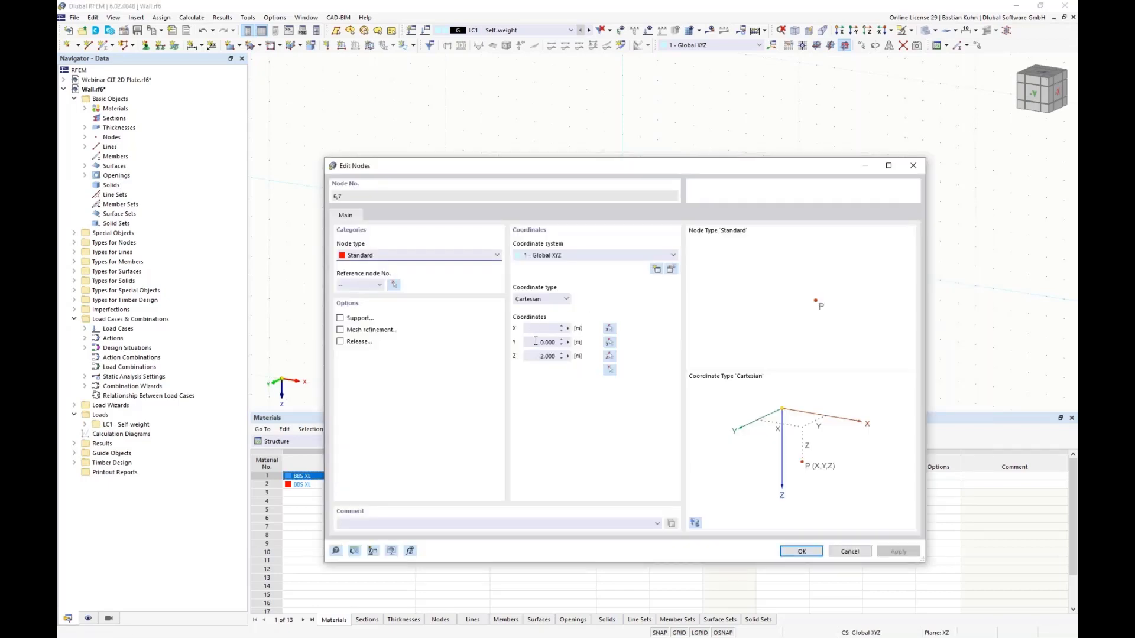
double_click(534, 353)
text(-2,7)
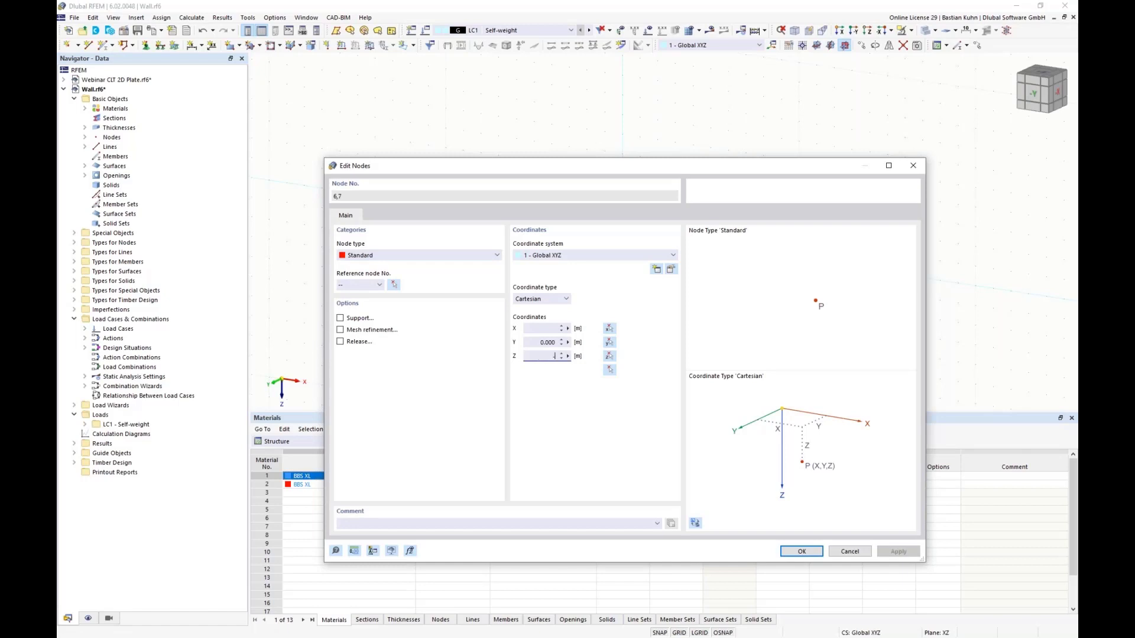
click(801, 551)
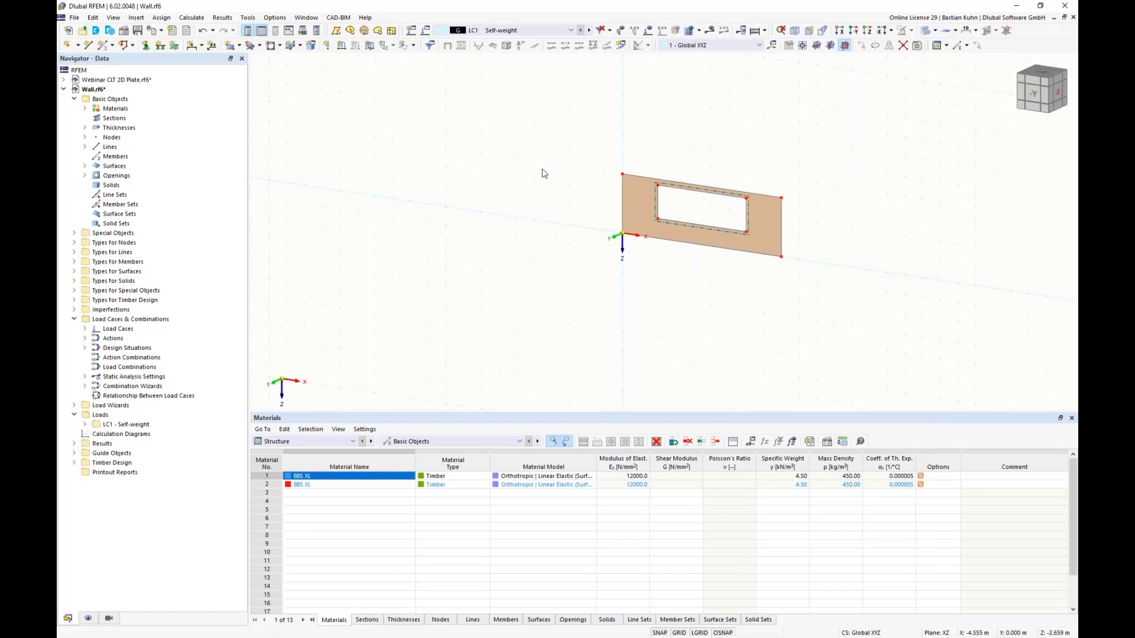
Step: Set the target finite element length to 0.15 m and generate the wall's mesh
middle_drag(601, 195, 507, 199)
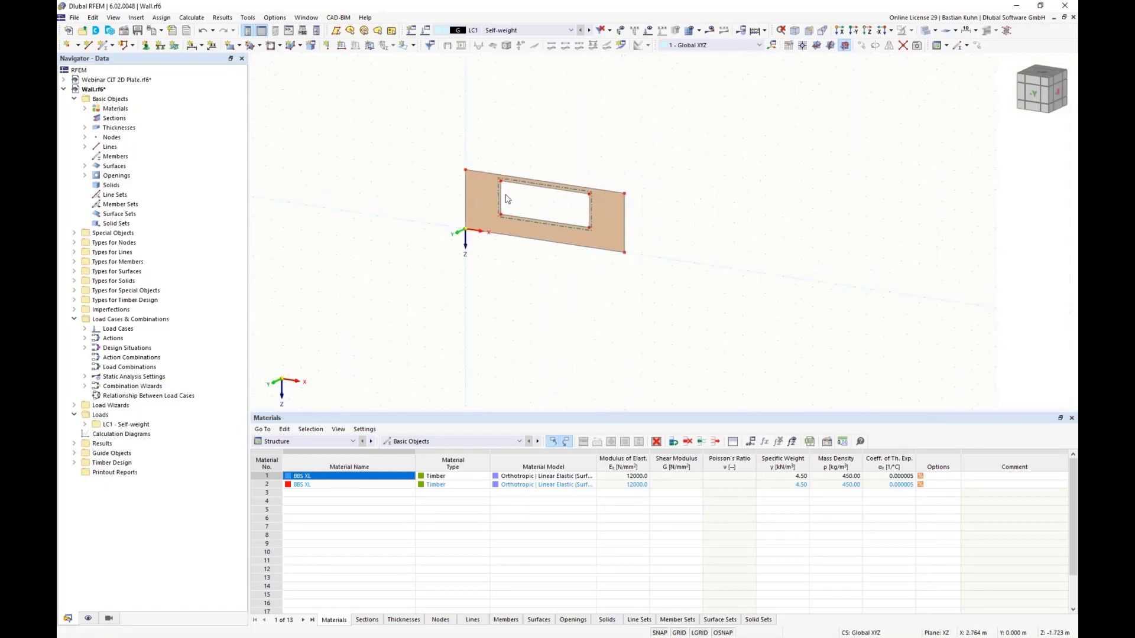
click(191, 17)
click(201, 143)
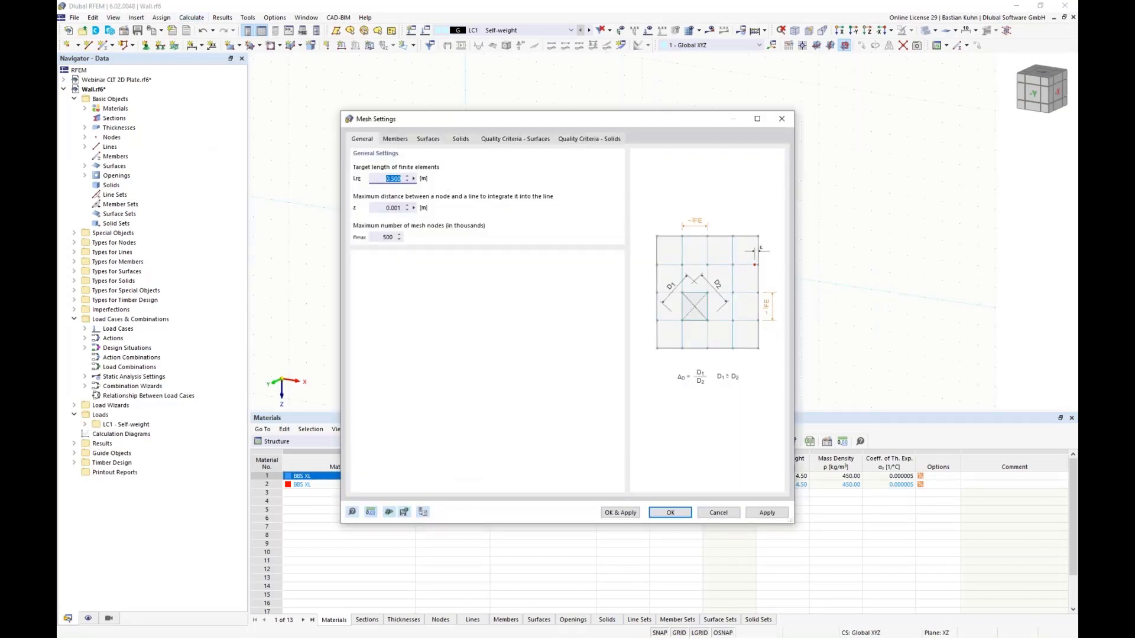
text(0,15)
click(607, 511)
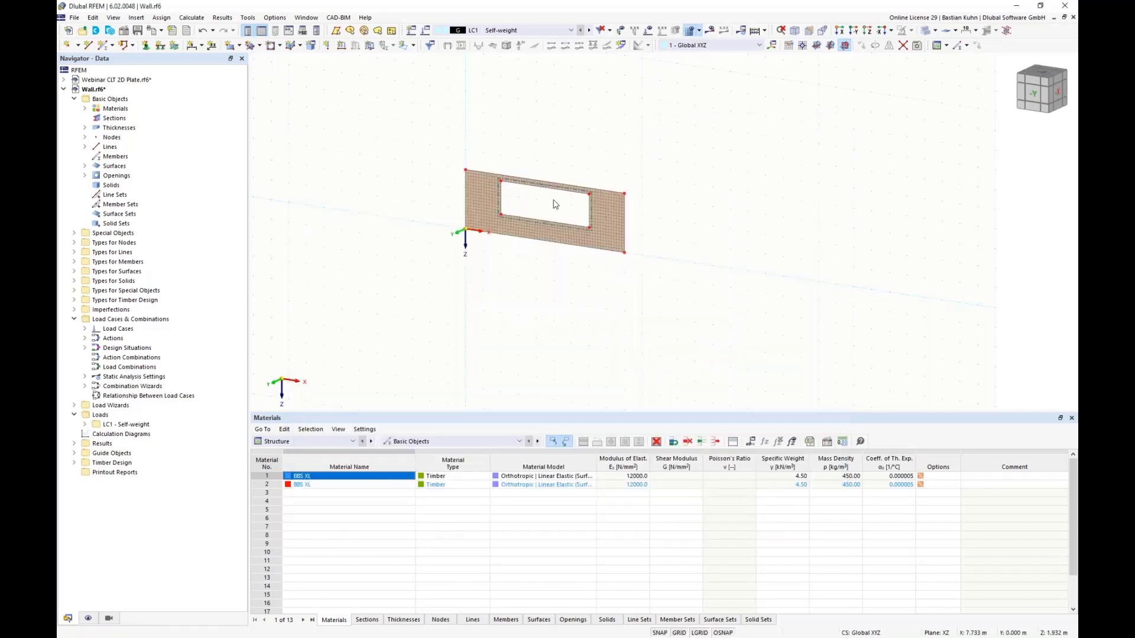
scroll(555, 204, up, 5)
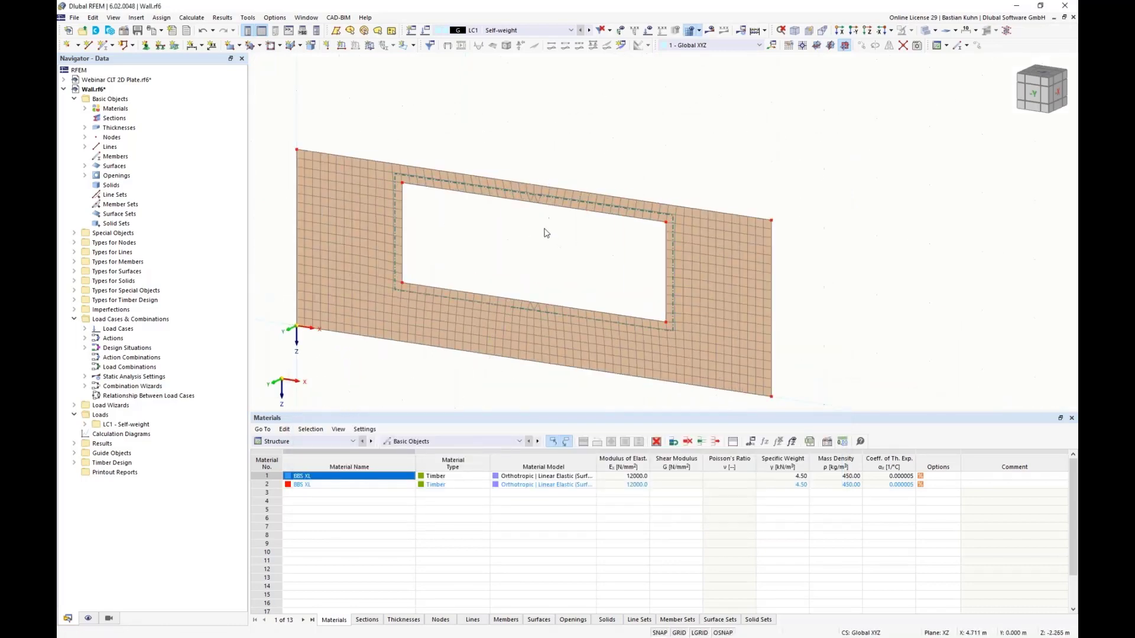
scroll(544, 229, down, 3)
Step: Restrain rotation about X in the Hinged nodal support, leaving only φY free, and assign it to the wall's lower corner node at the origin
click(146, 46)
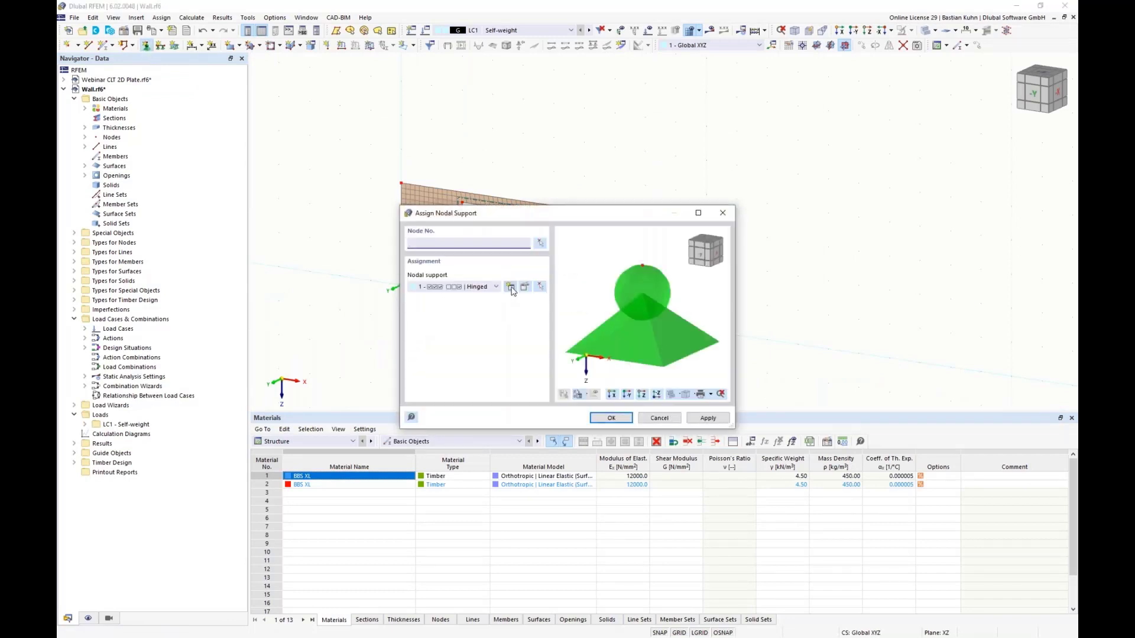
click(524, 287)
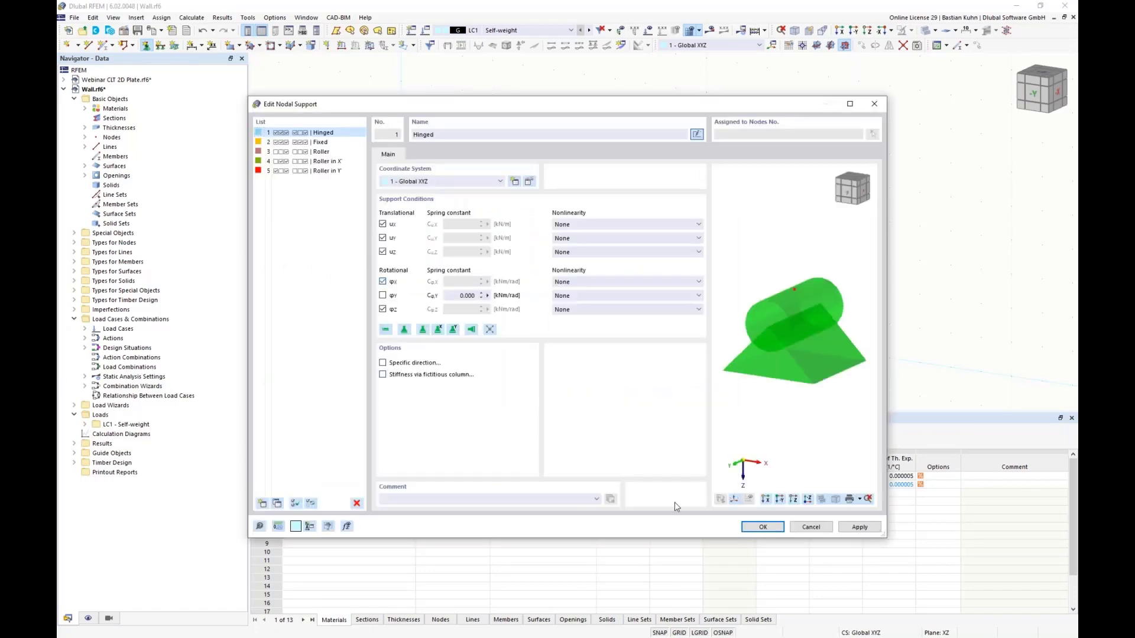
click(762, 527)
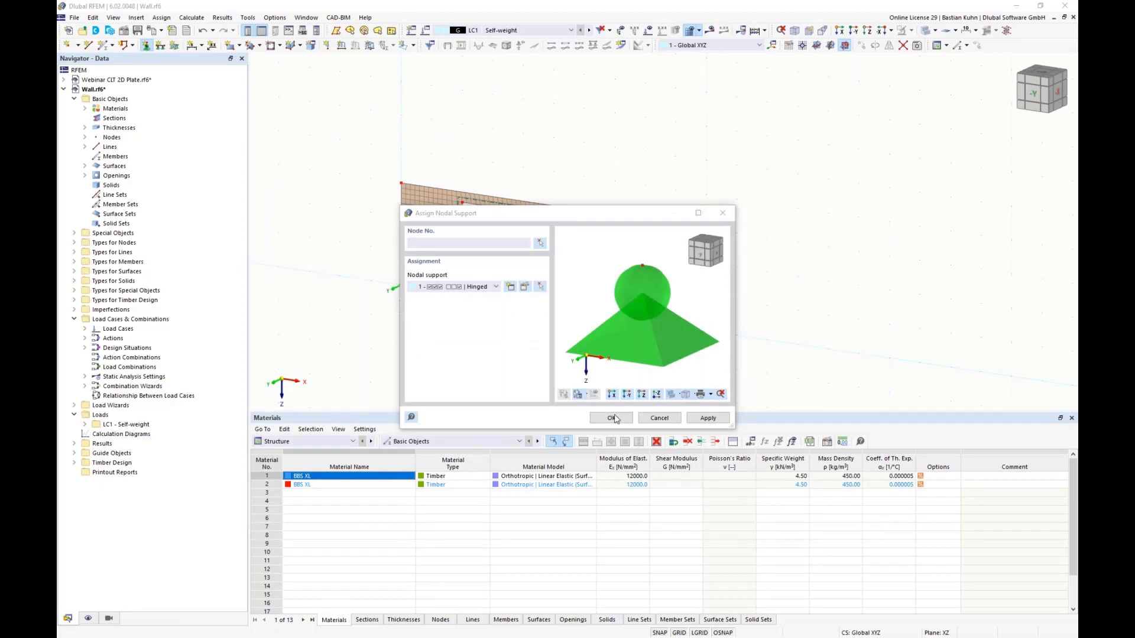
click(612, 418)
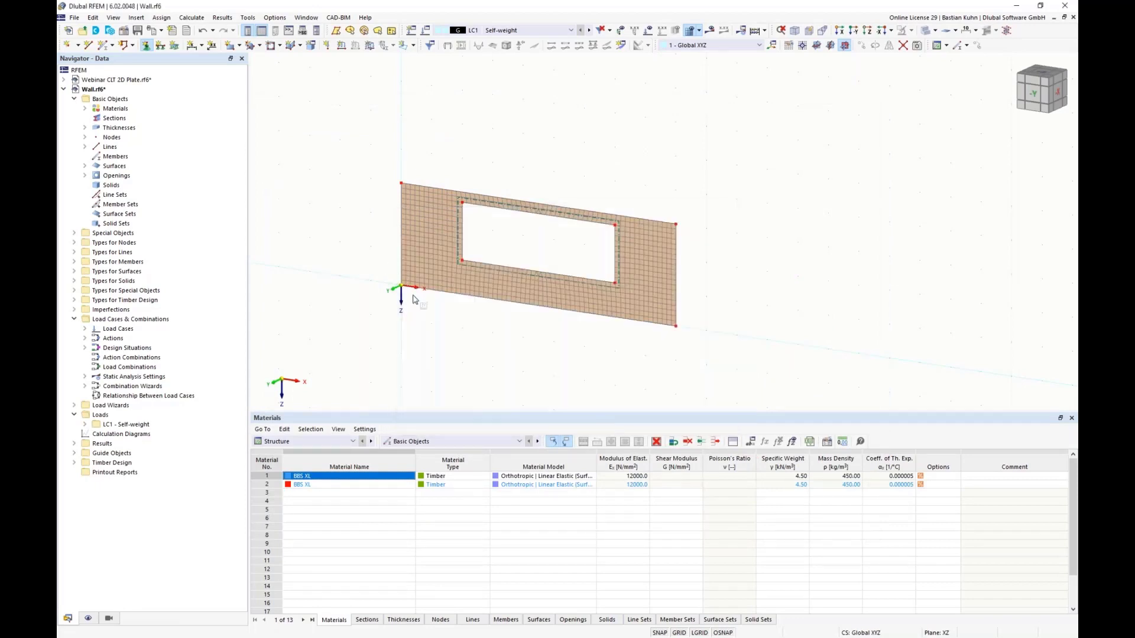
Step: Create a nodal support with uX and φY free and the other directions fixed, and assign it to the wall's other lower corner
click(146, 46)
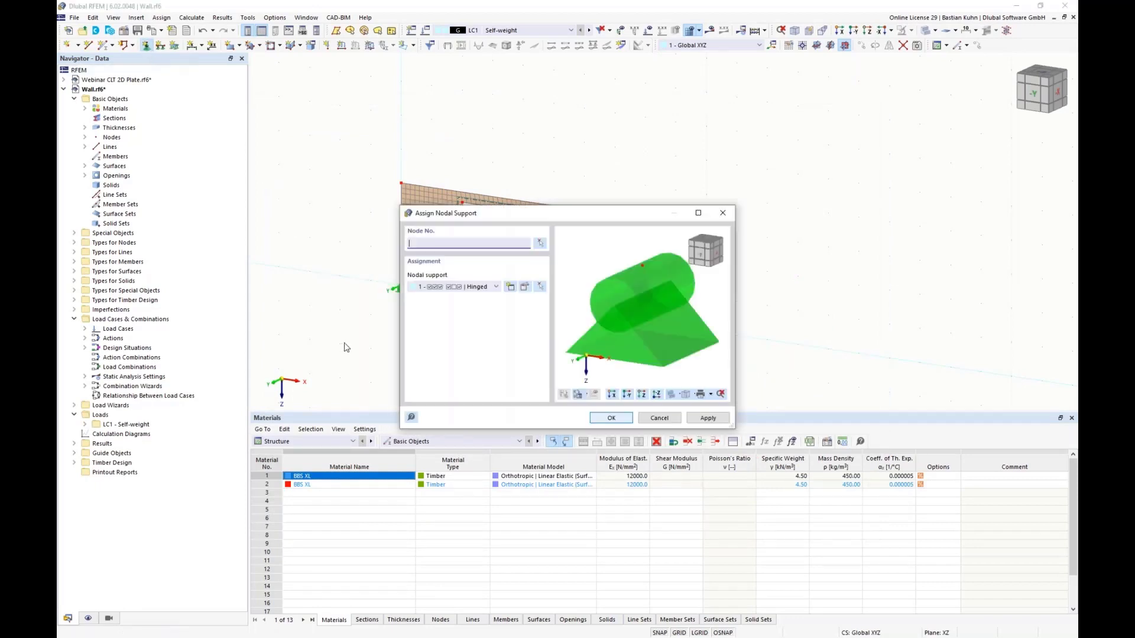
click(509, 287)
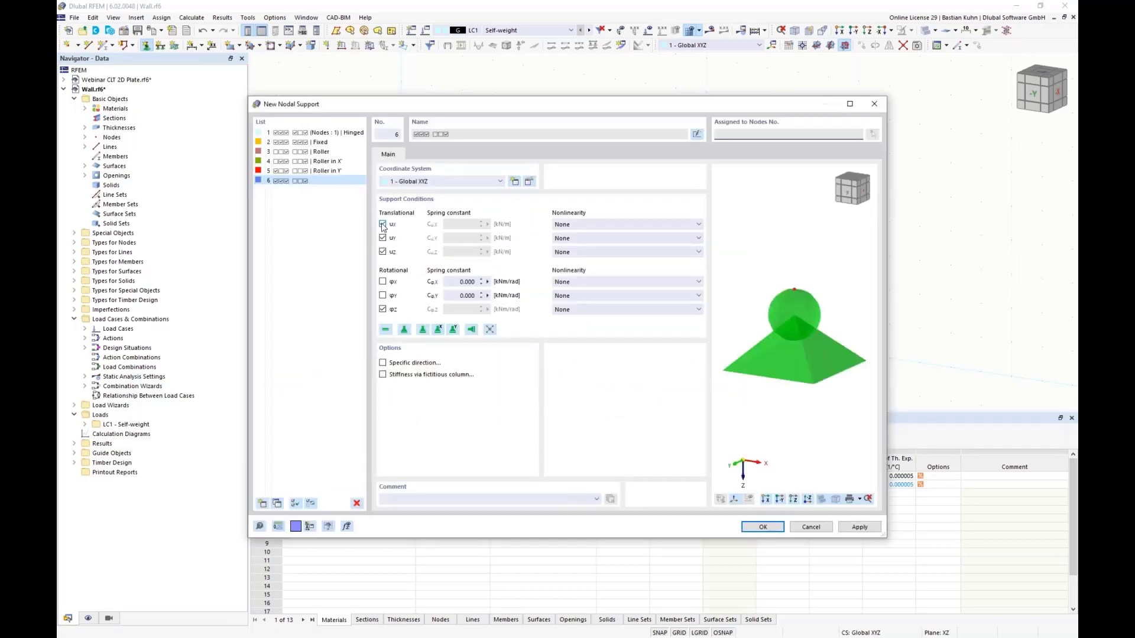
click(383, 225)
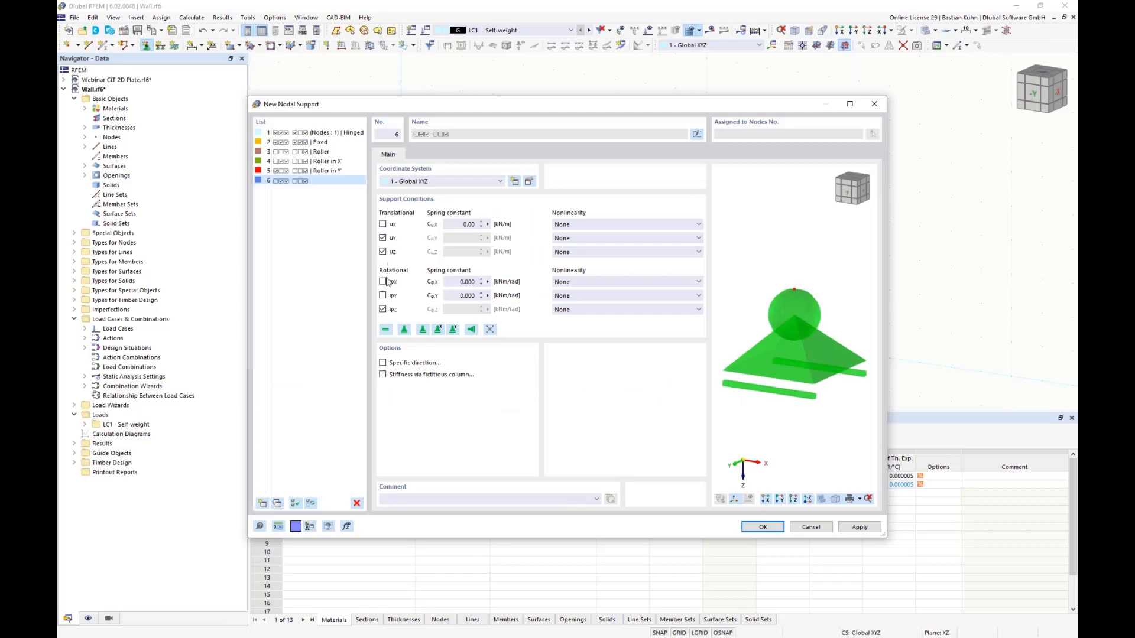
click(757, 529)
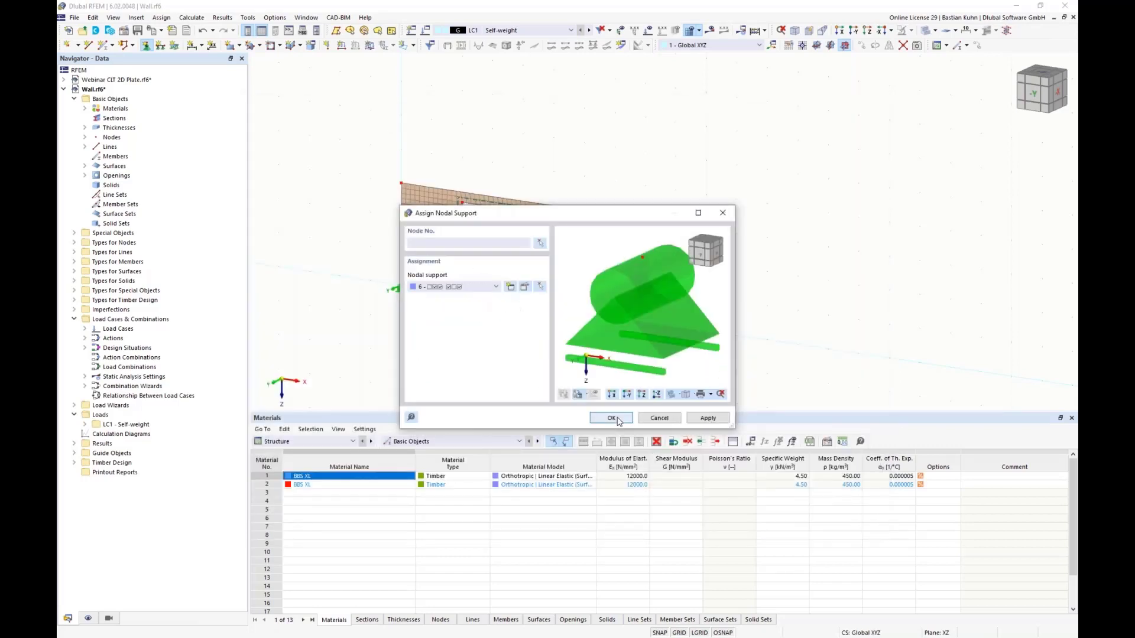
click(617, 419)
click(675, 328)
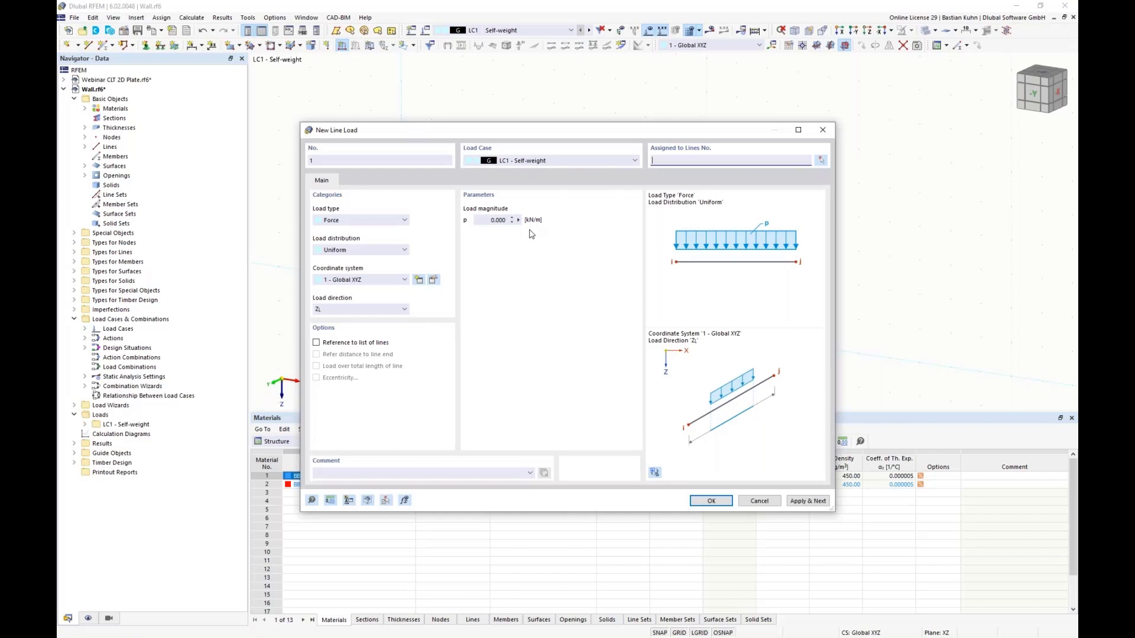
Step: Apply a uniform 2 kN/m line load in the global Z direction to the wall's upper edge in LC1
click(486, 221)
key(Return)
click(559, 207)
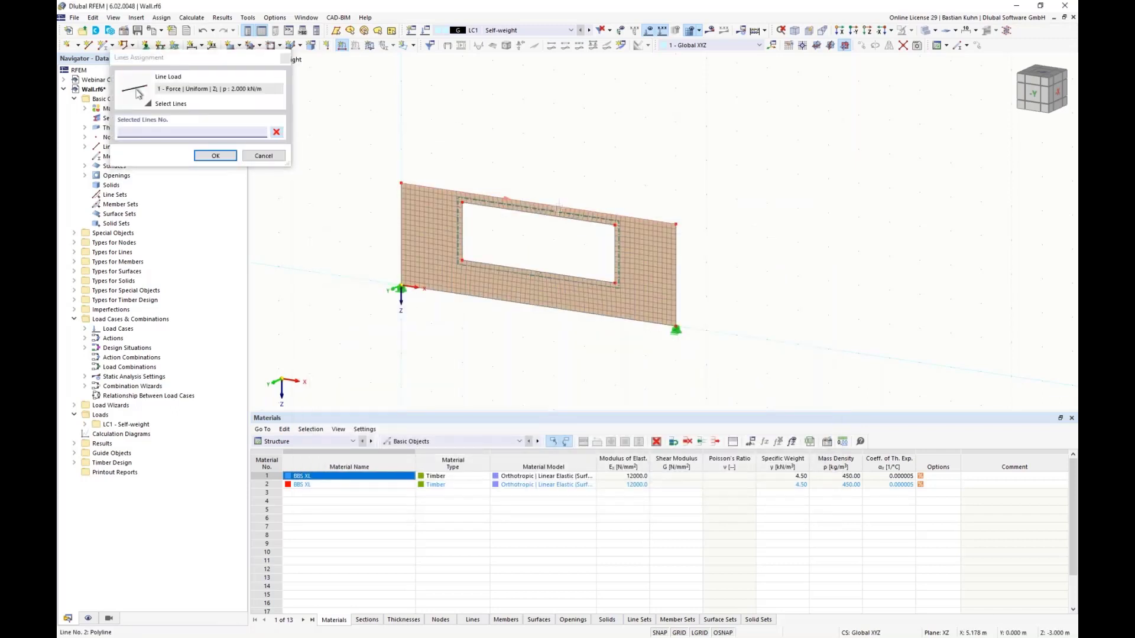
click(217, 158)
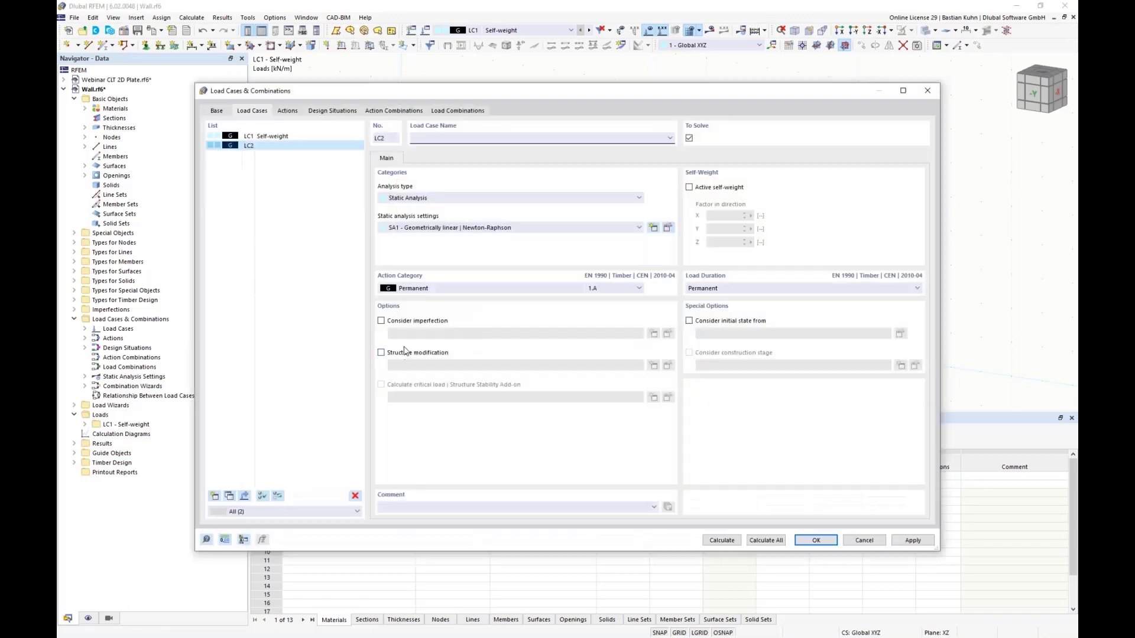
Step: Set the action category of new load case LC2 to Imposed loads - category A: domestic, residential areas
click(443, 287)
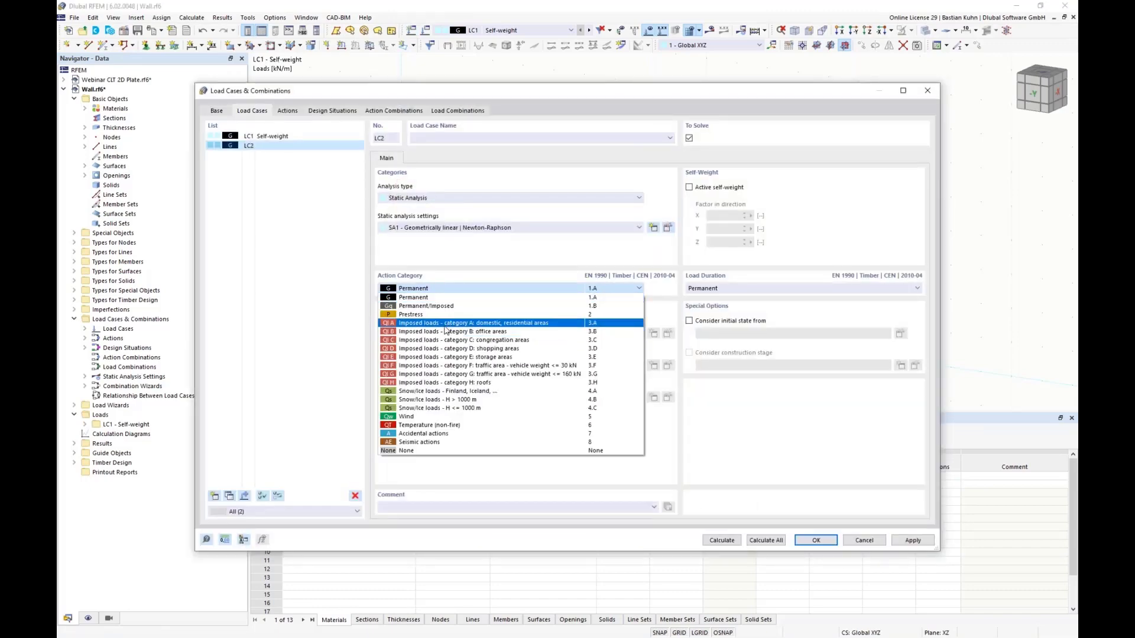
click(455, 322)
click(816, 540)
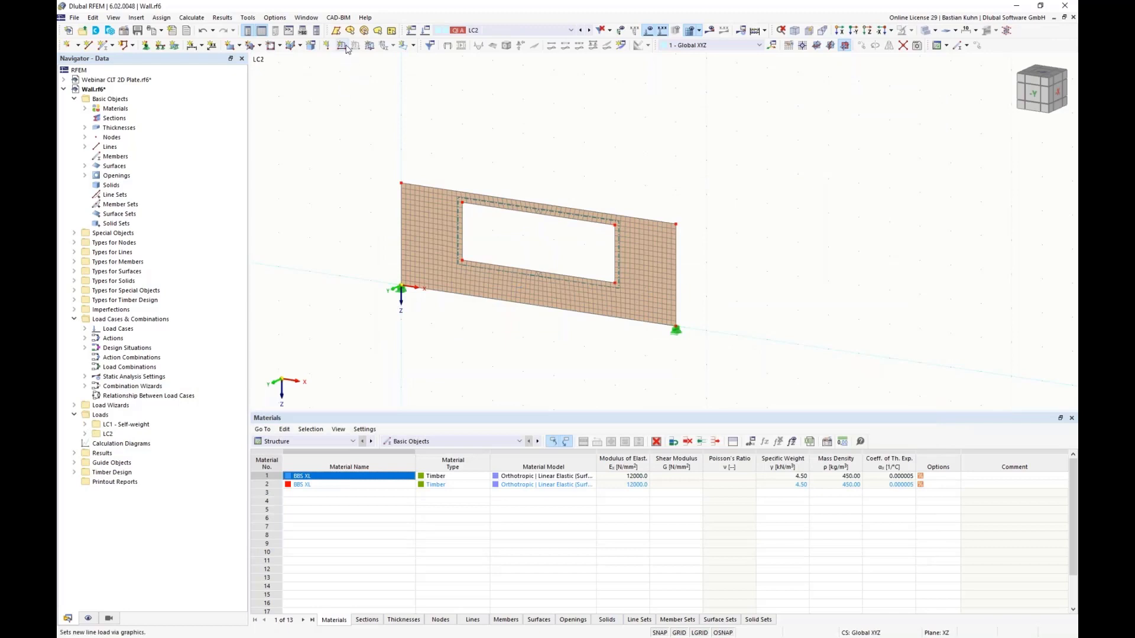
Step: Apply a uniform 10 kN/m line load in the global Z direction to the wall's lower edge in LC2
click(342, 47)
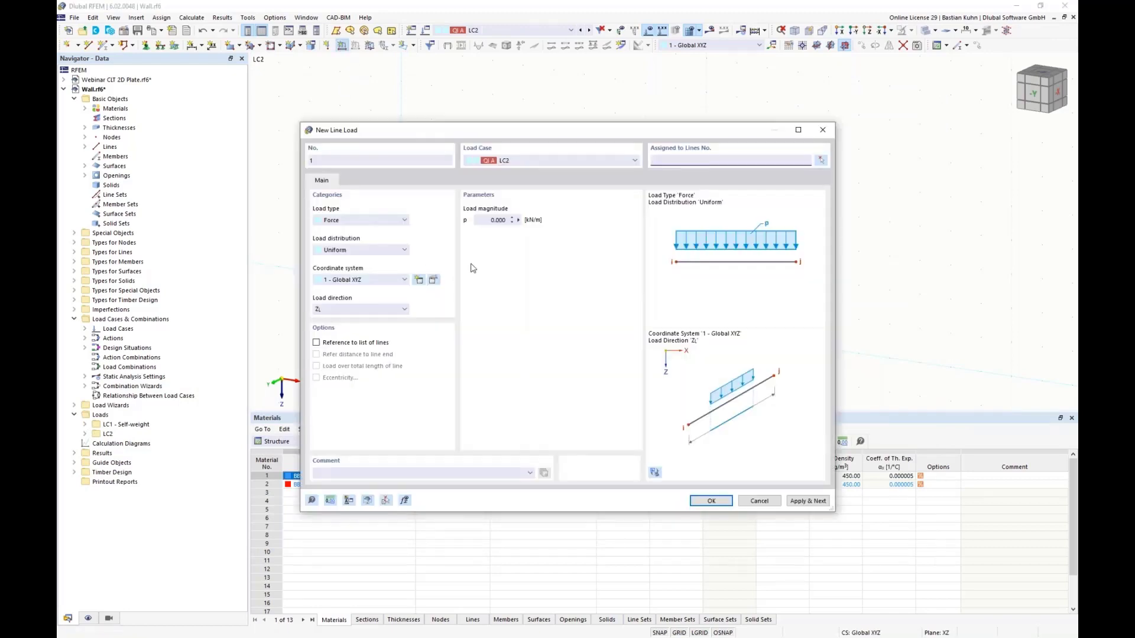
click(486, 221)
click(711, 501)
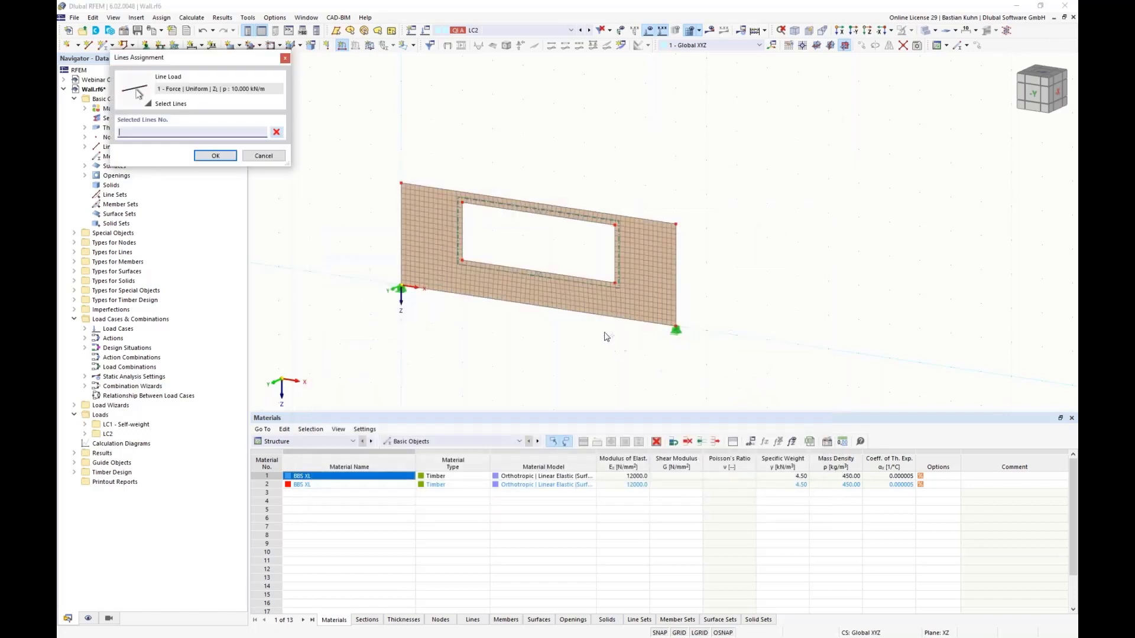
click(596, 309)
click(219, 158)
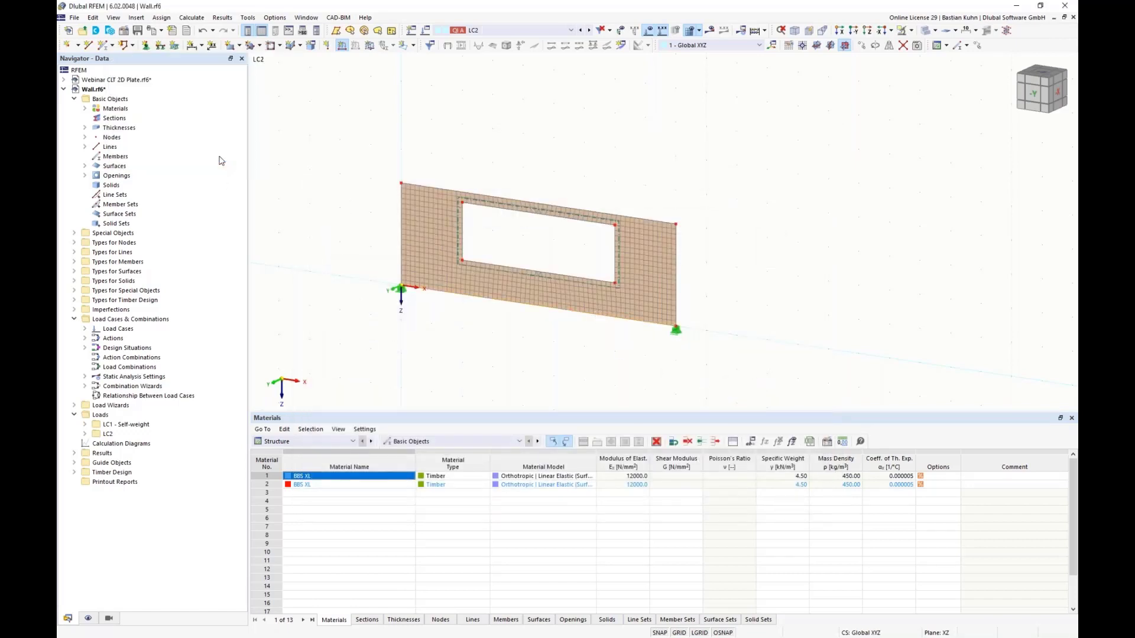
Step: Delete the SLS - Characteristic and SLS - Quasi-permanent design situations from the load cases and combinations
right_click(101, 321)
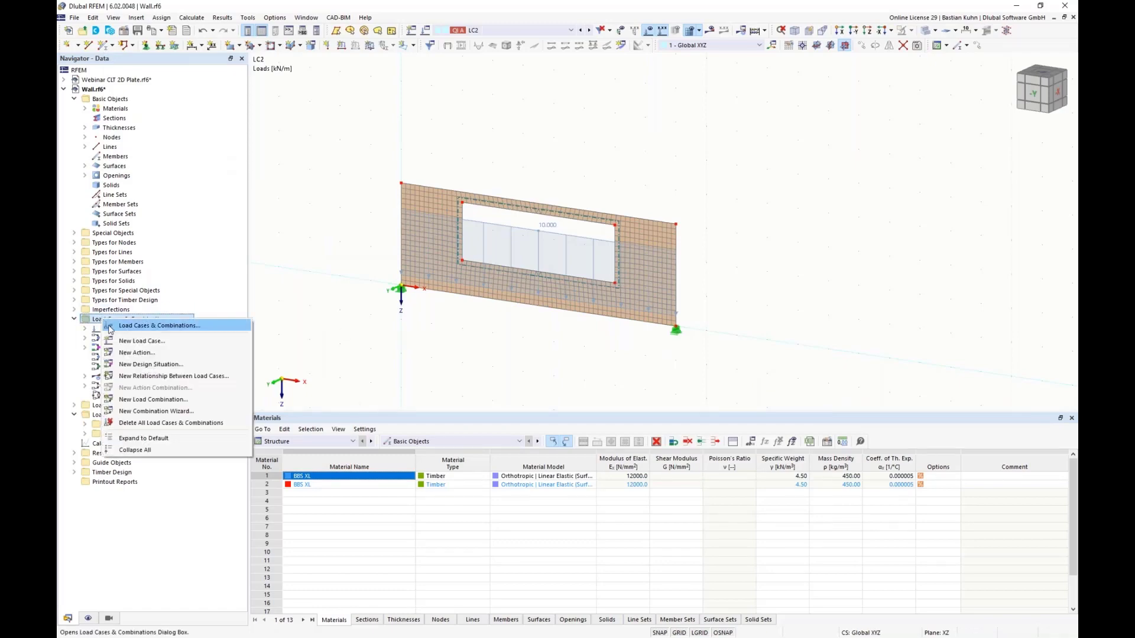
click(114, 329)
drag(506, 108, 523, 336)
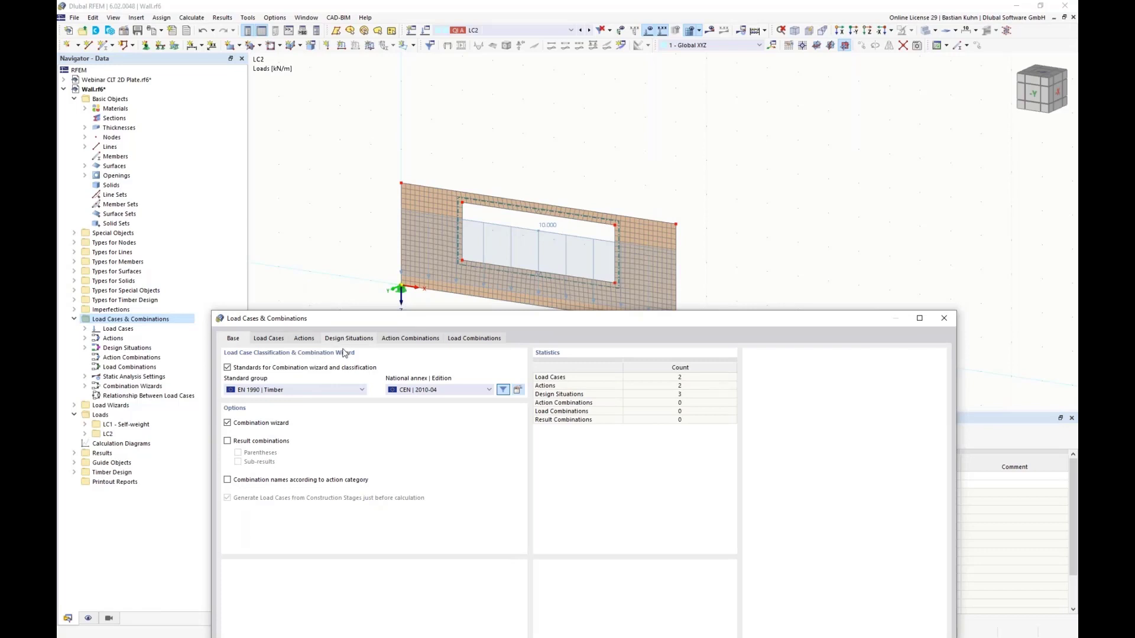
click(331, 374)
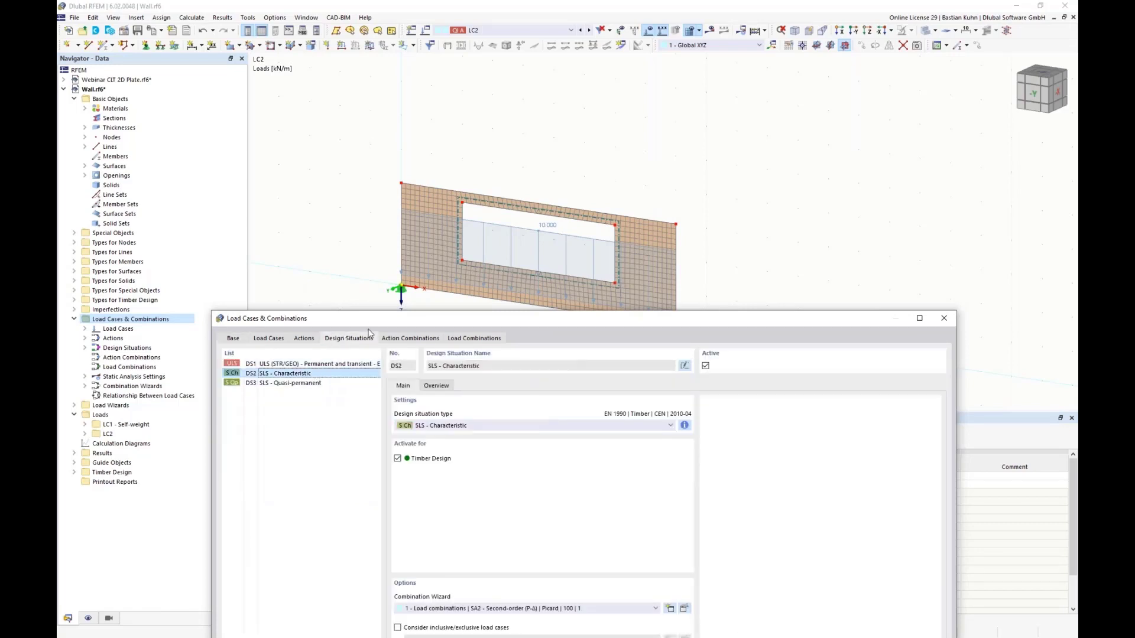
drag(370, 308, 622, 13)
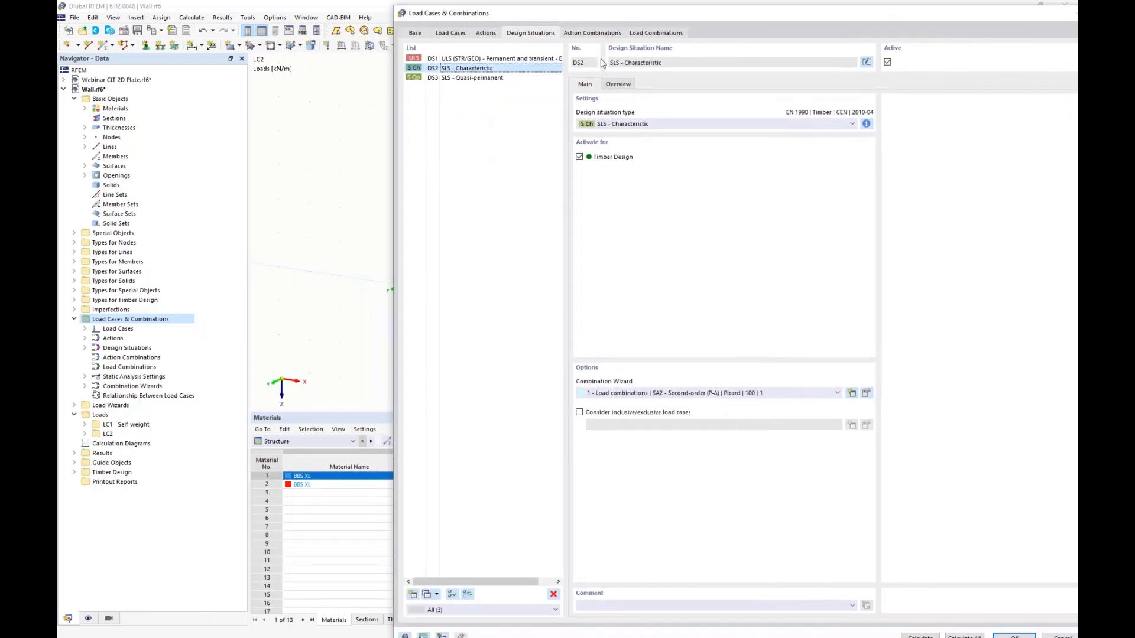
shift+click(505, 78)
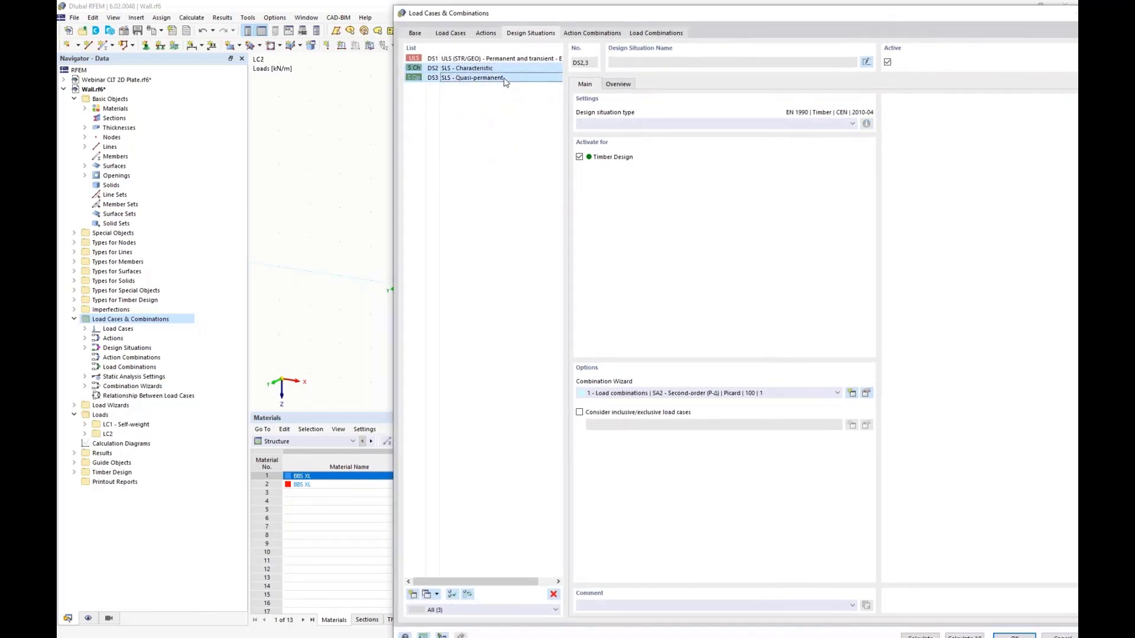
click(553, 595)
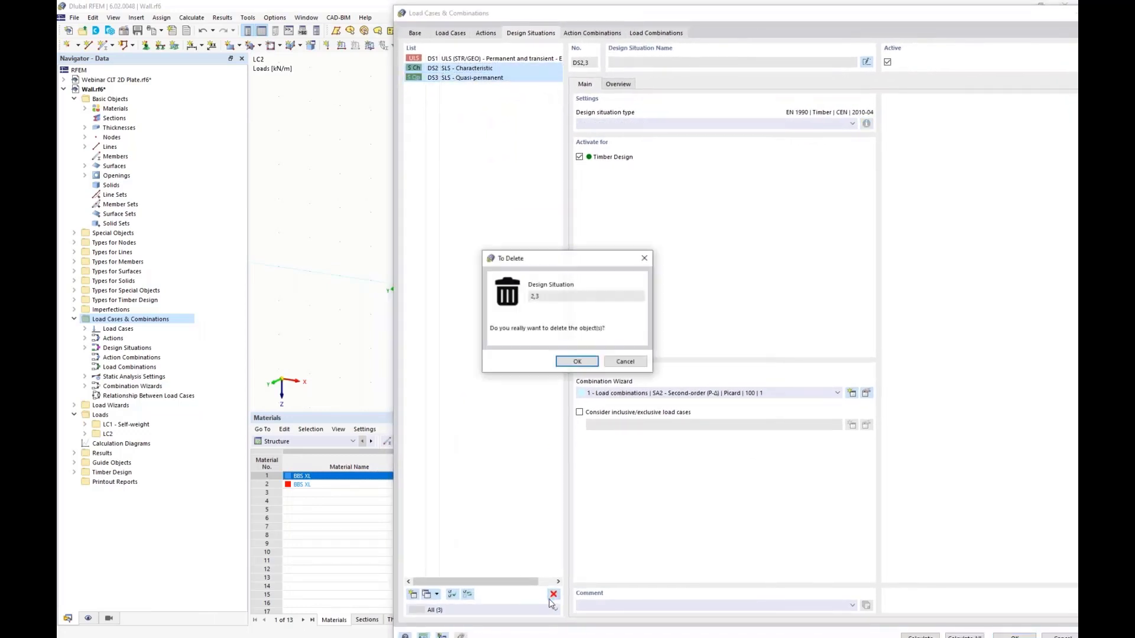
click(579, 360)
Step: Assign the geometrically linear SA1 combination wizard to the ULS design situation and generate its load combinations
click(606, 398)
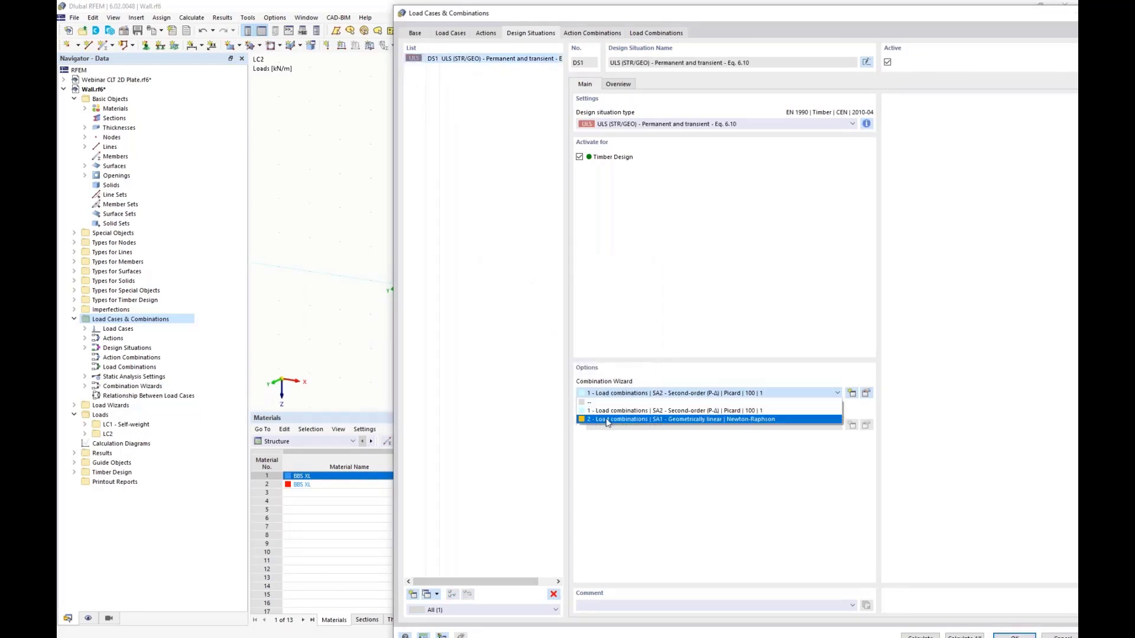
click(606, 417)
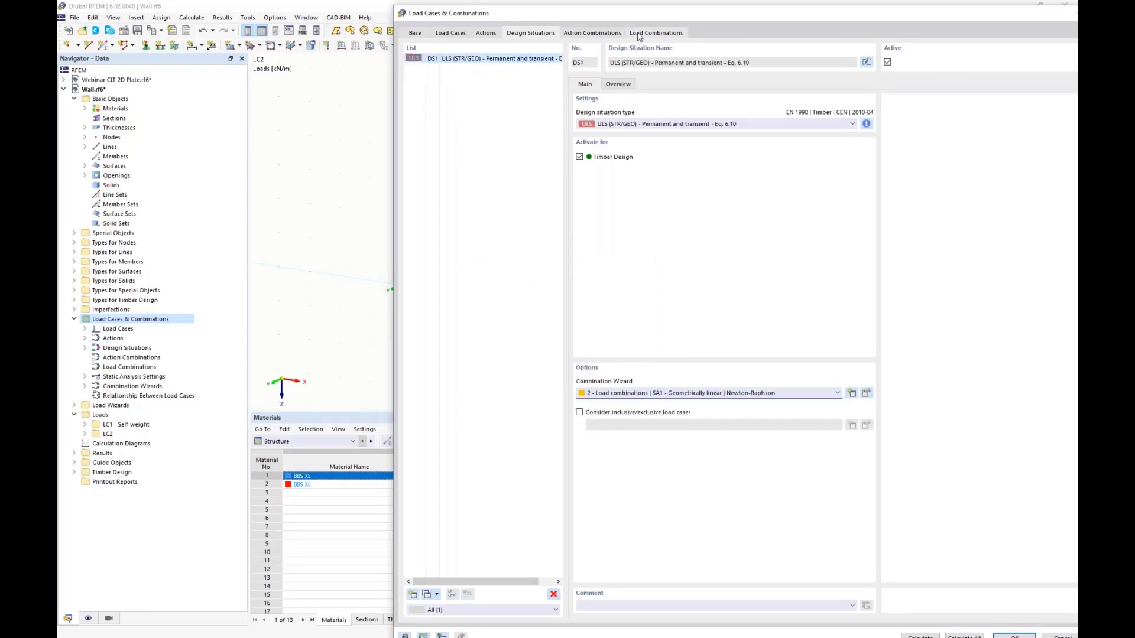
click(655, 34)
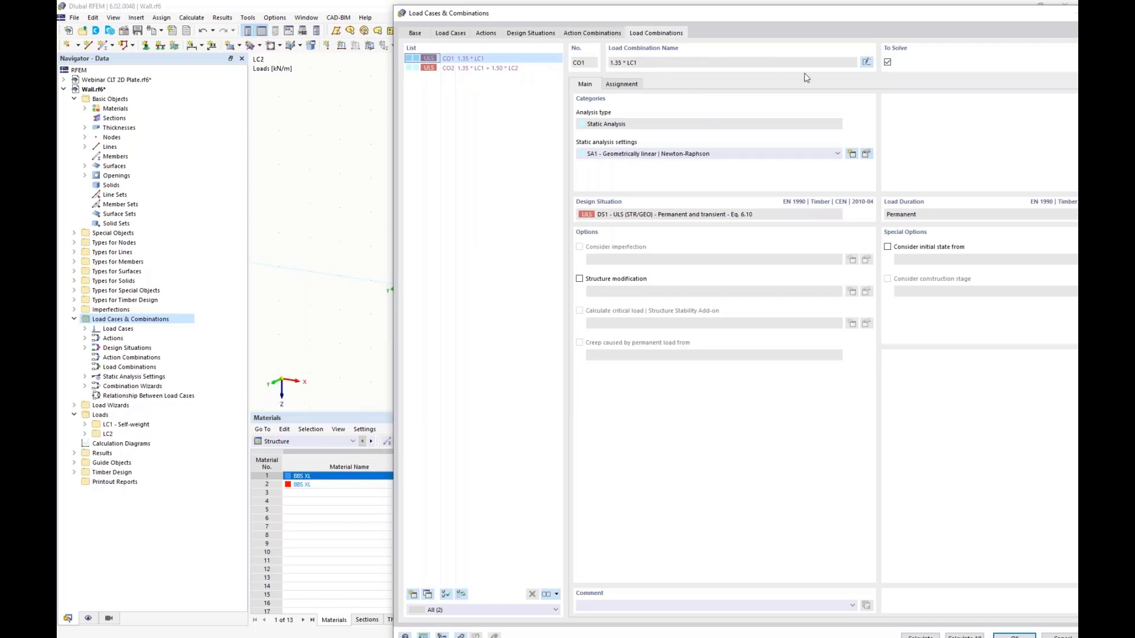
drag(871, 22, 709, 16)
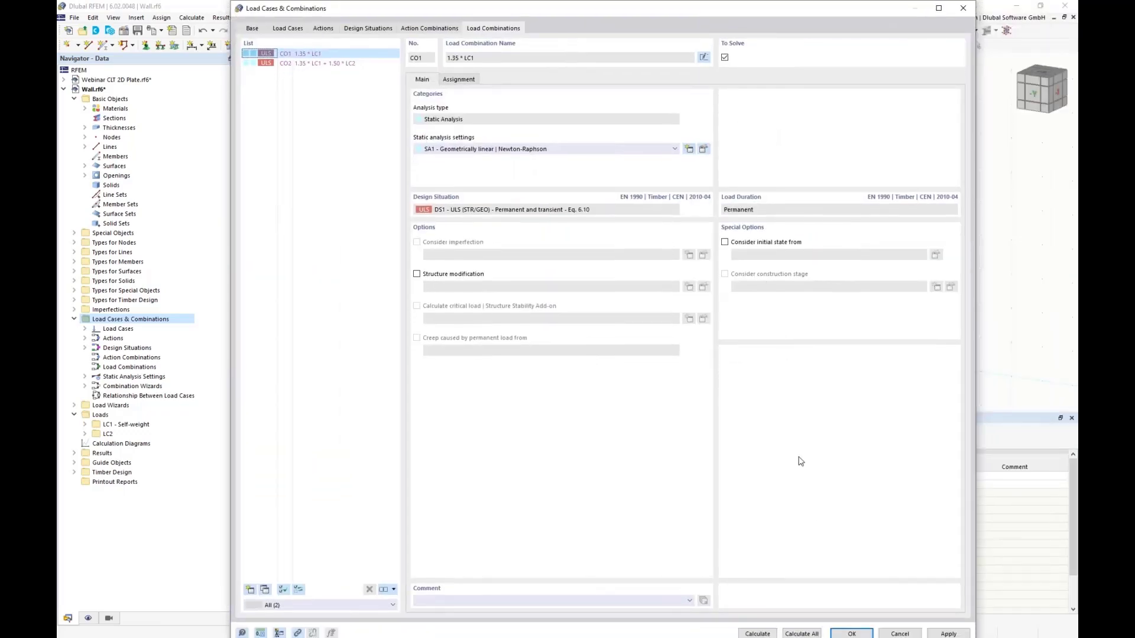
click(852, 635)
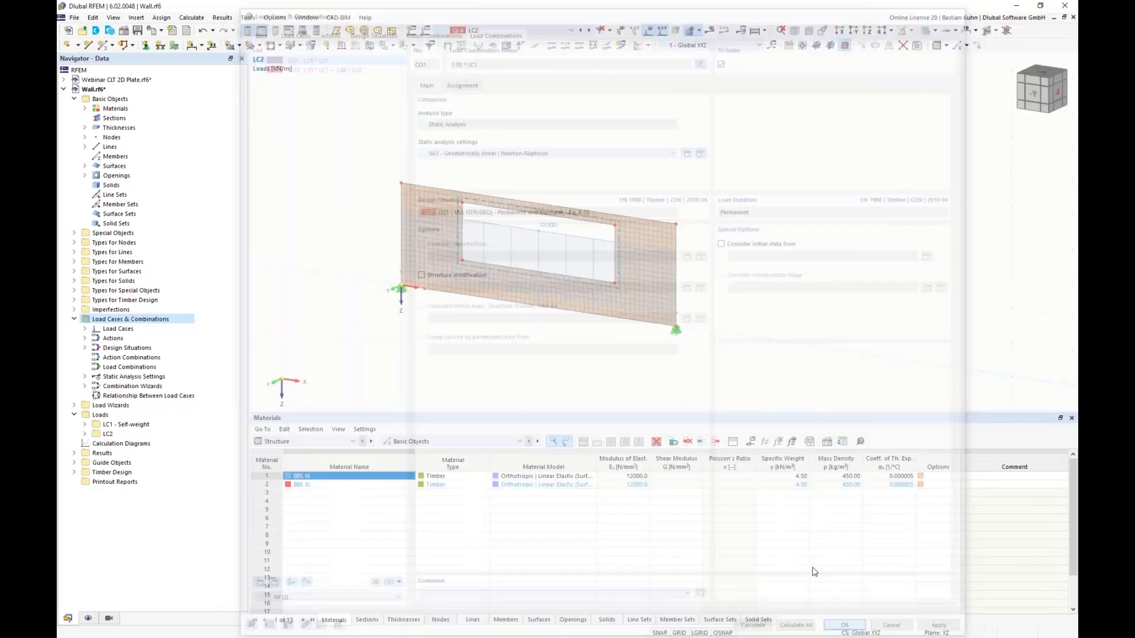
Step: Show the Timber Design input data and check the design configurations assigned to the wall surface
click(343, 442)
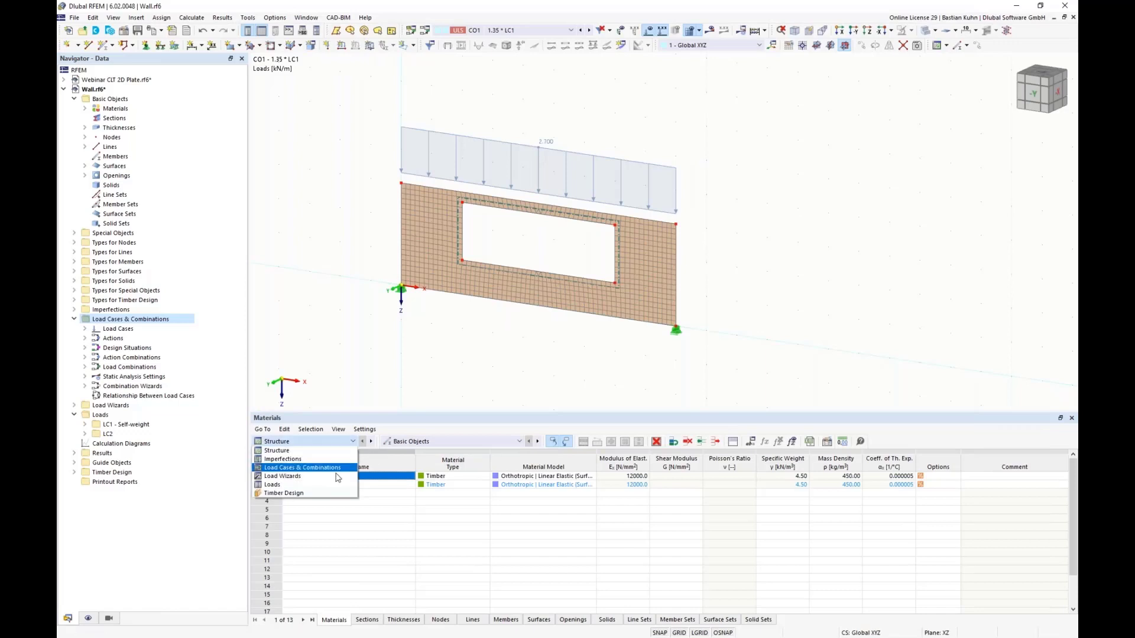
click(283, 476)
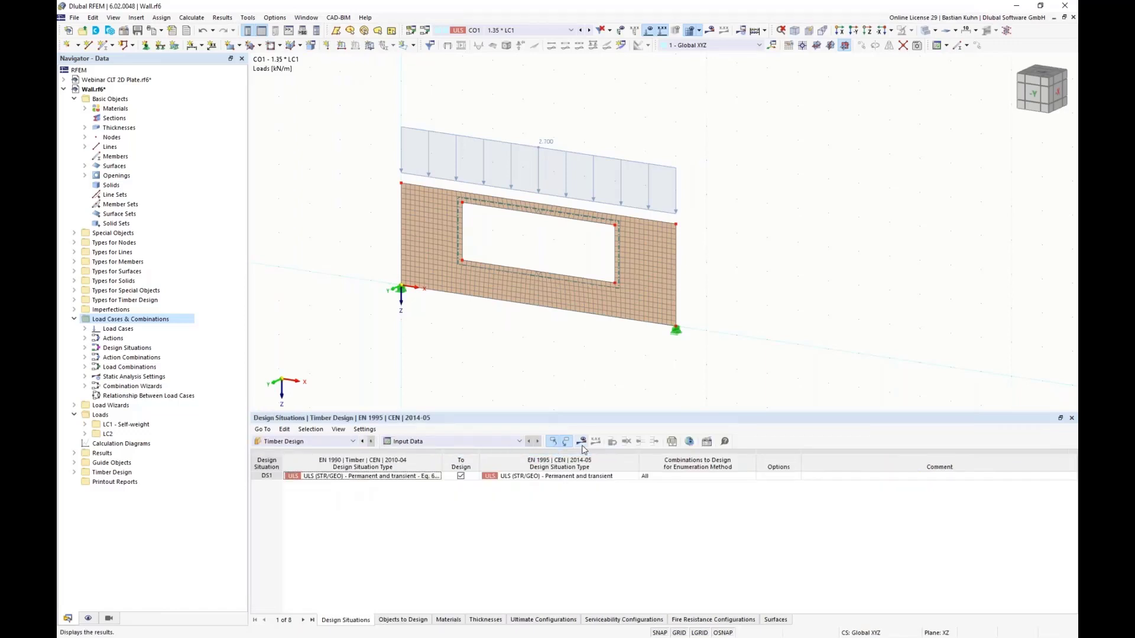
double_click(583, 303)
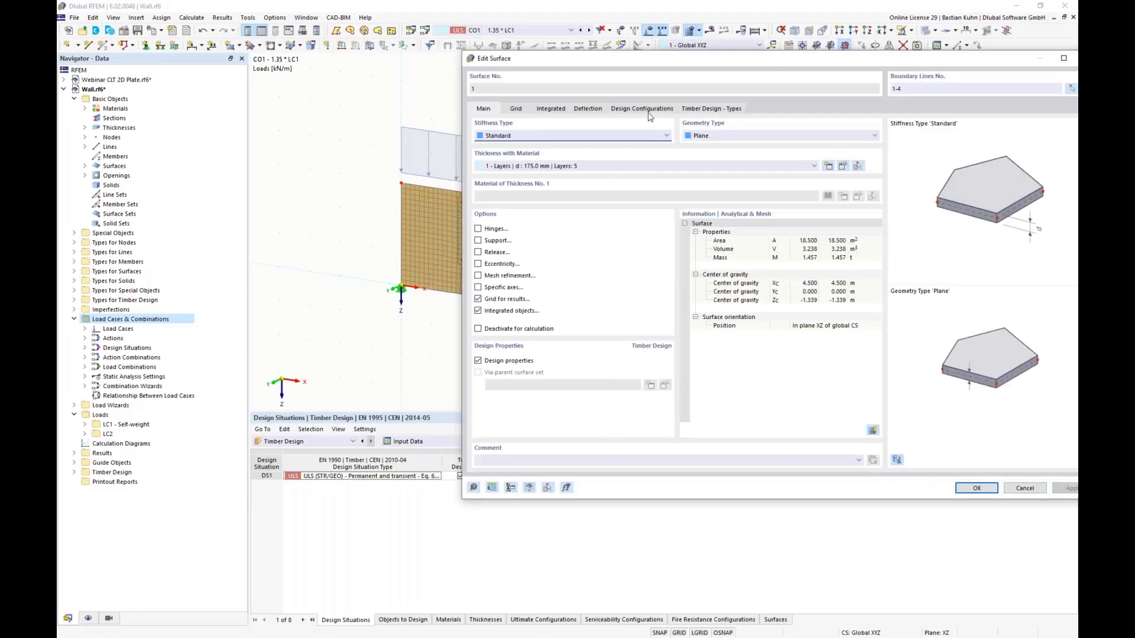
click(638, 110)
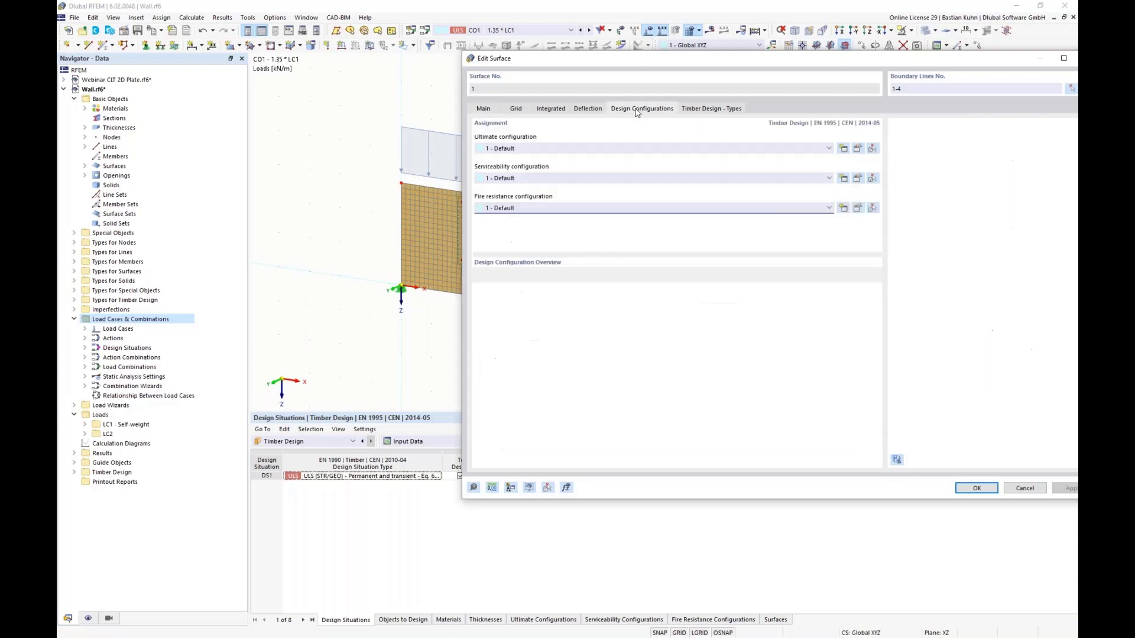
click(975, 488)
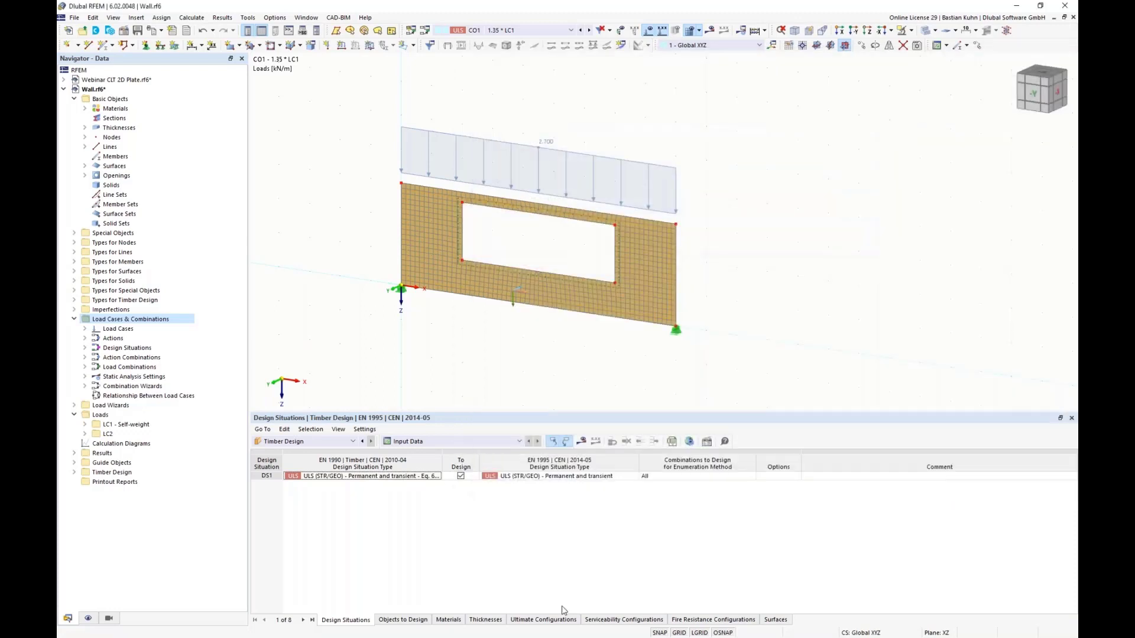
Step: Run the Timber Design calculation and display the design check ratios on the wall
click(581, 442)
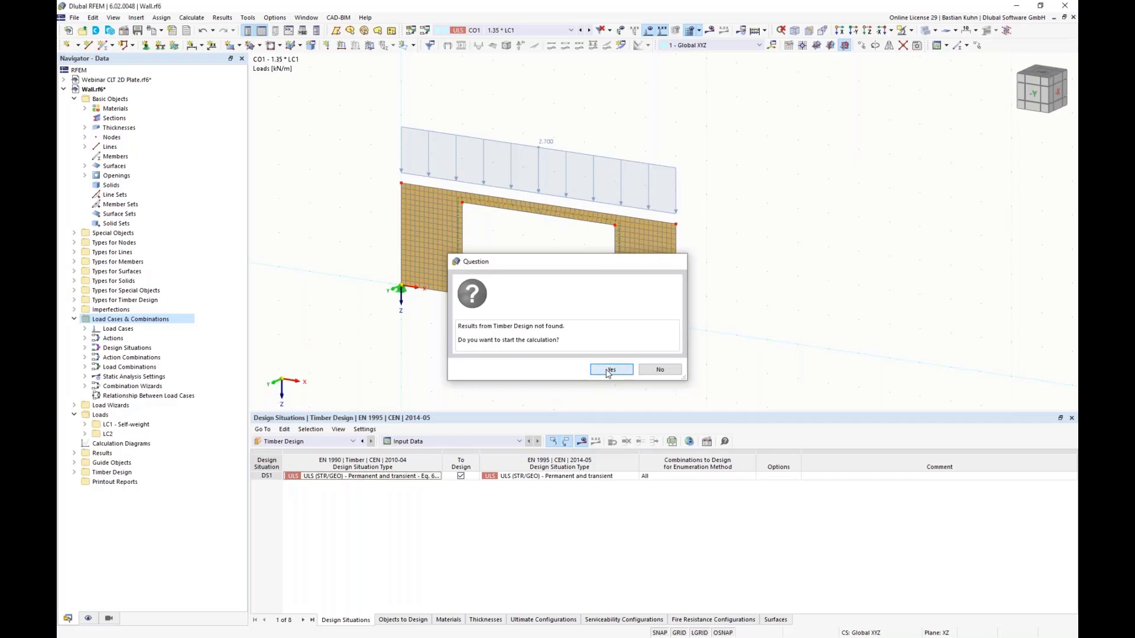
click(608, 371)
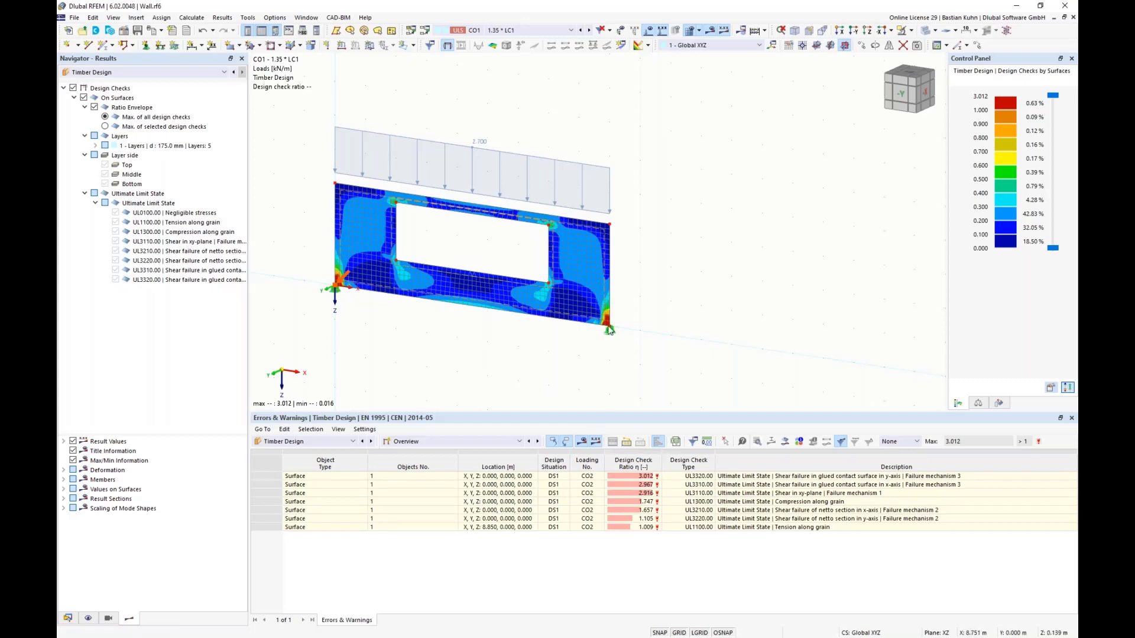
scroll(604, 327, up, 4)
scroll(604, 329, down, 6)
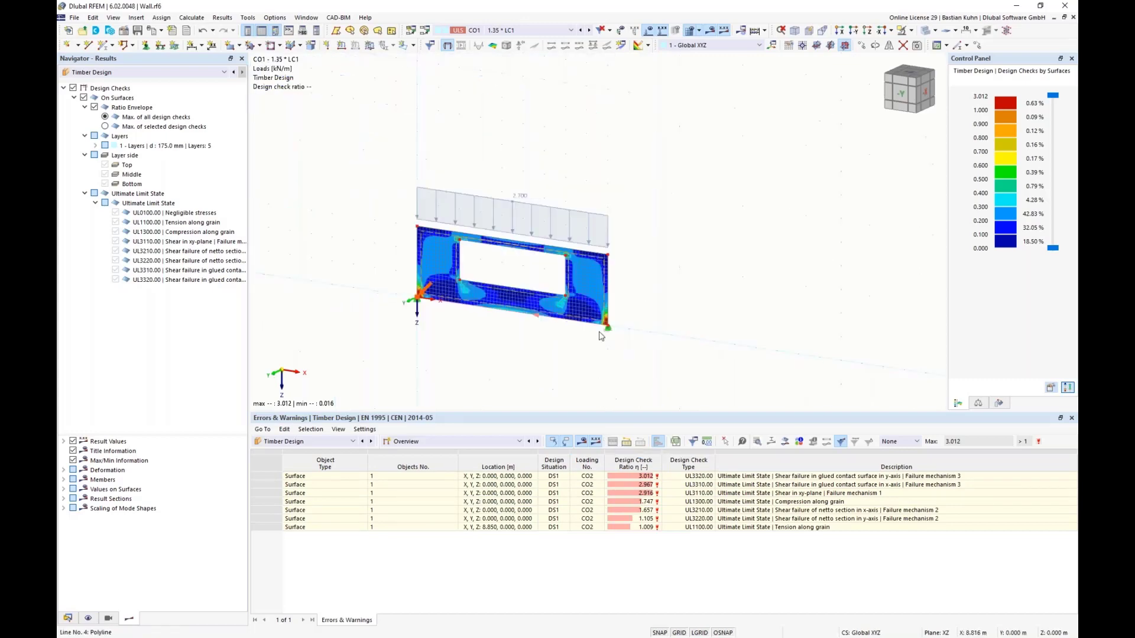
Step: Create a new rectangular surface results adjustment with dimensions a and b of 1 m each
middle_drag(603, 339, 618, 341)
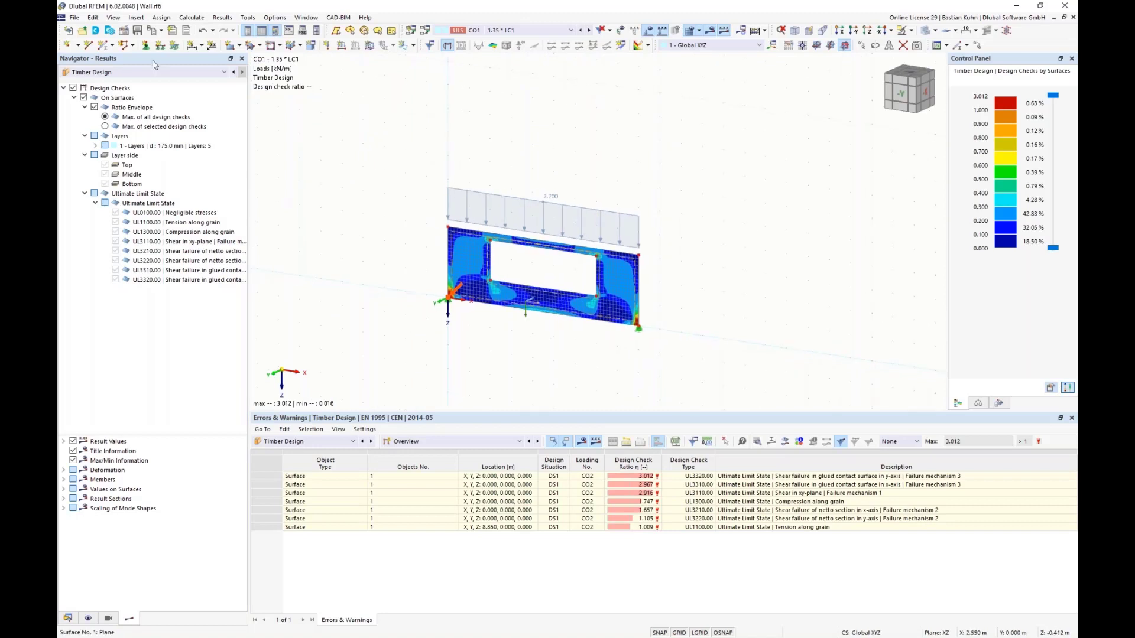
click(135, 17)
mouse_move(146, 40)
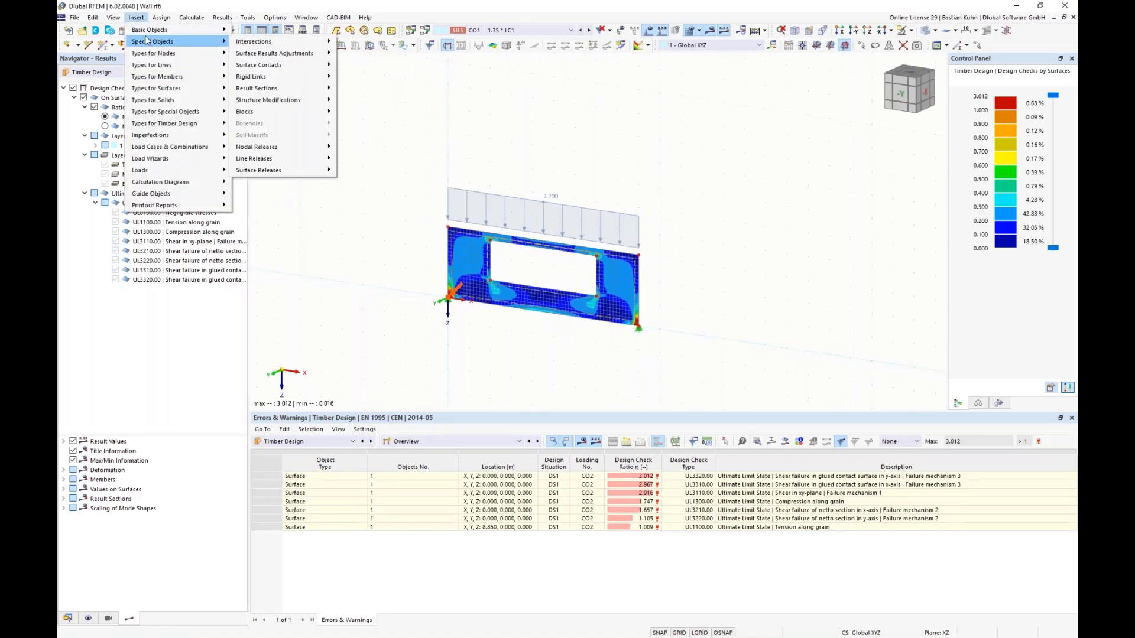
mouse_move(278, 53)
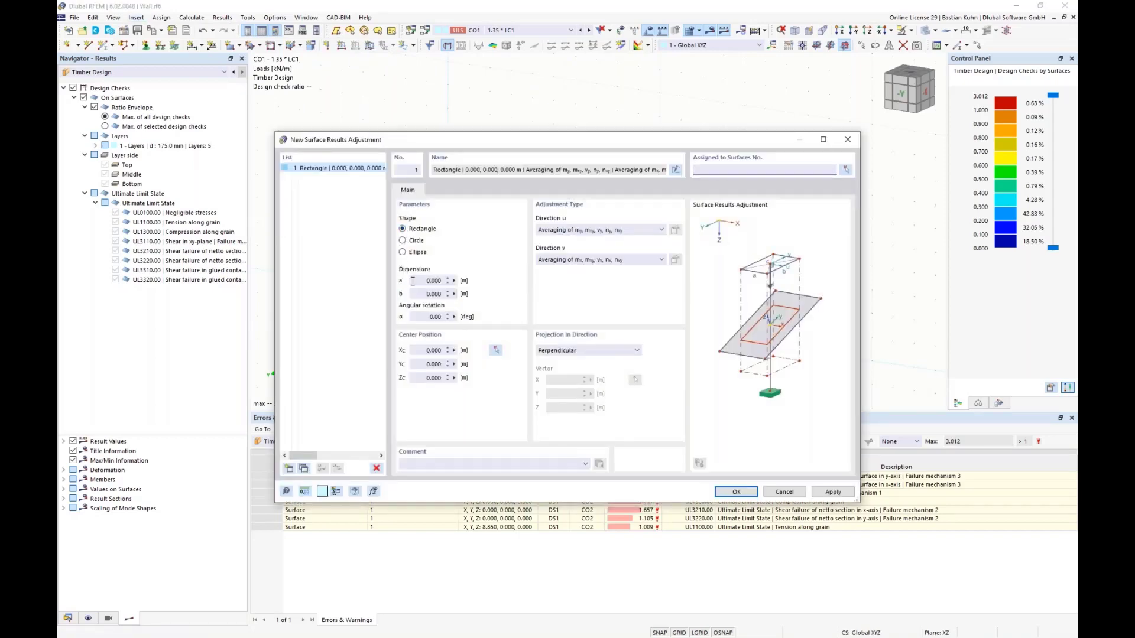
click(412, 280)
text(1)
key(Tab)
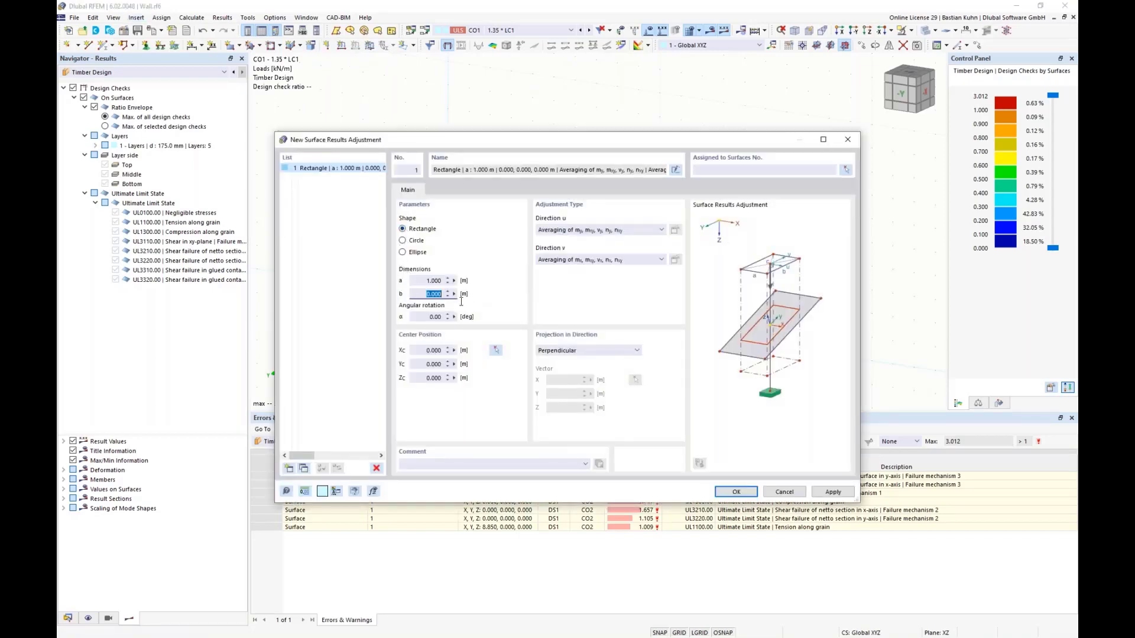
text(1)
Step: Assign the results adjustment to the wall surface and centre it on the supported corner node at the origin, then confirm it
click(845, 170)
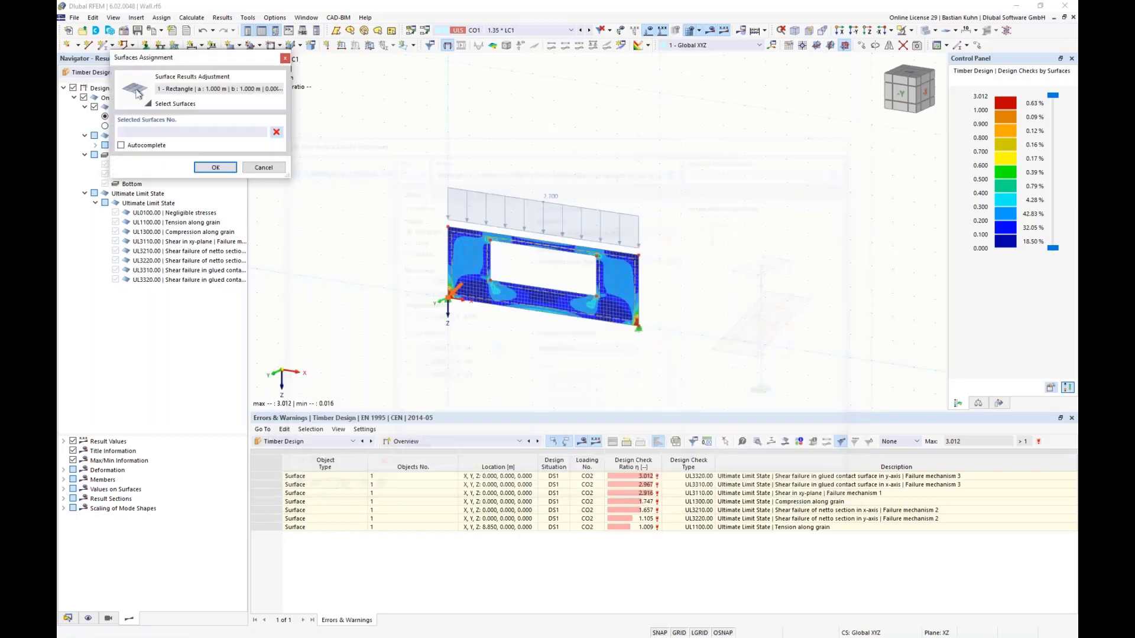
click(532, 296)
click(213, 172)
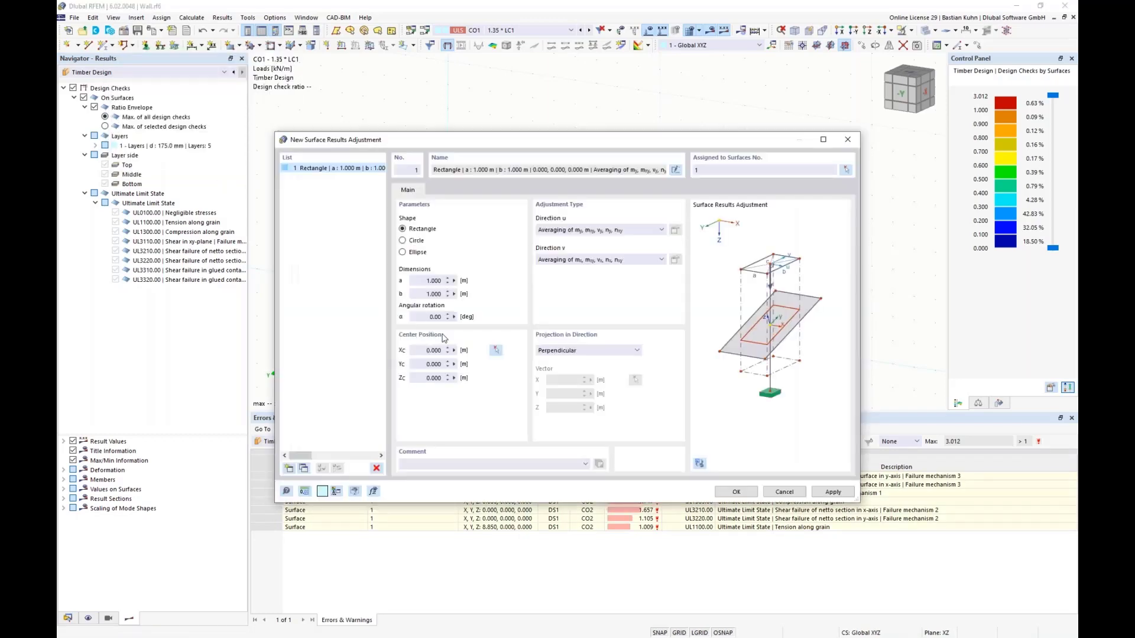
click(497, 353)
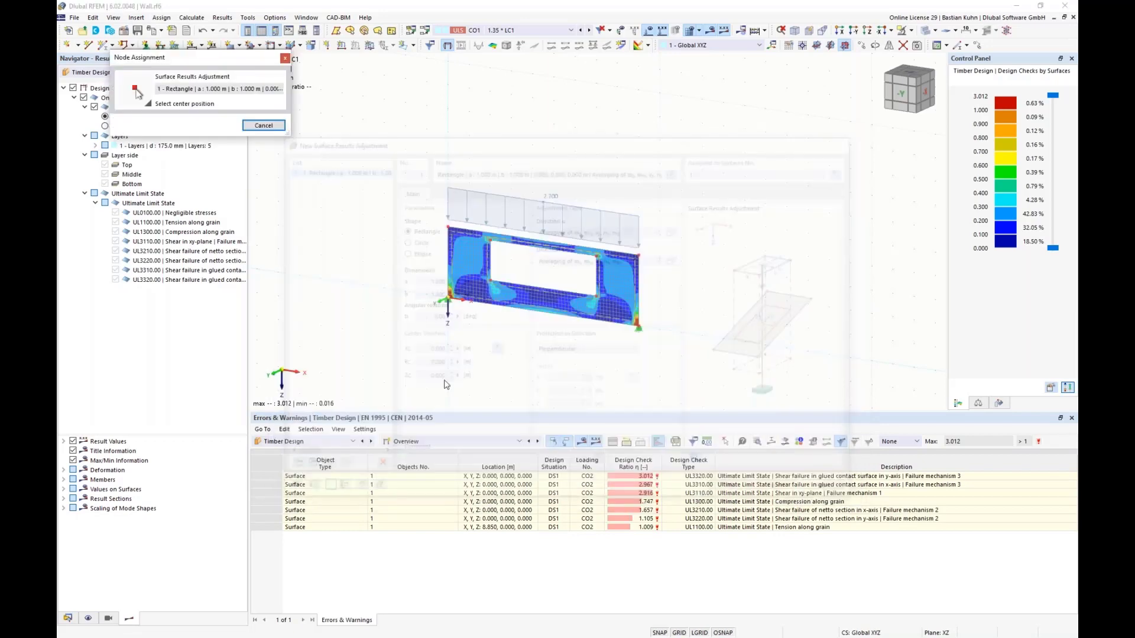
click(446, 302)
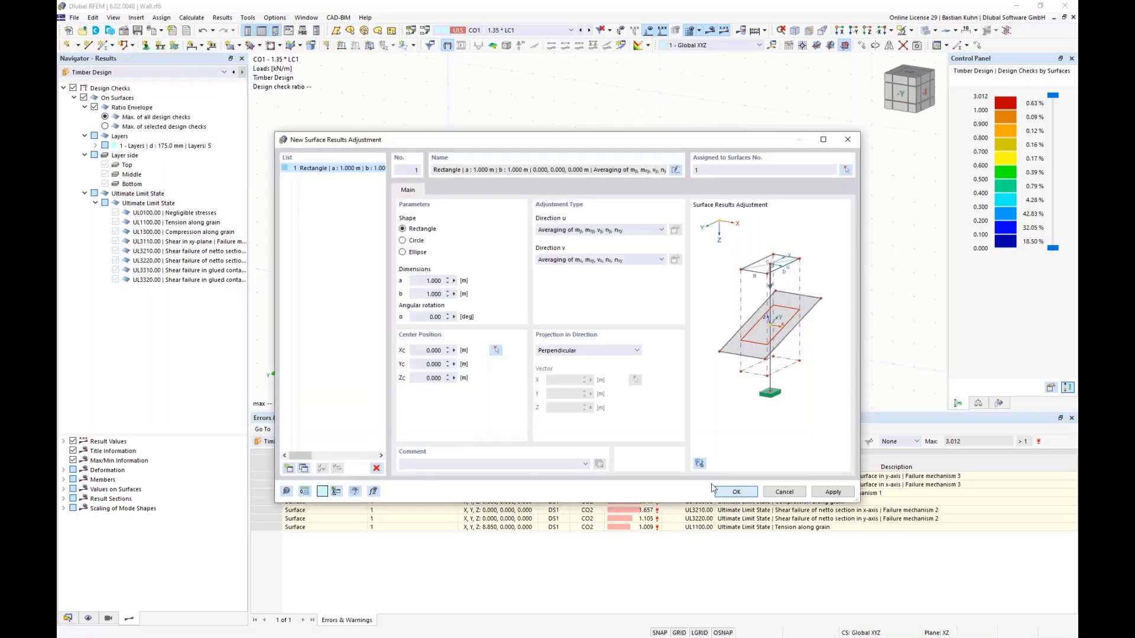
click(733, 492)
click(611, 370)
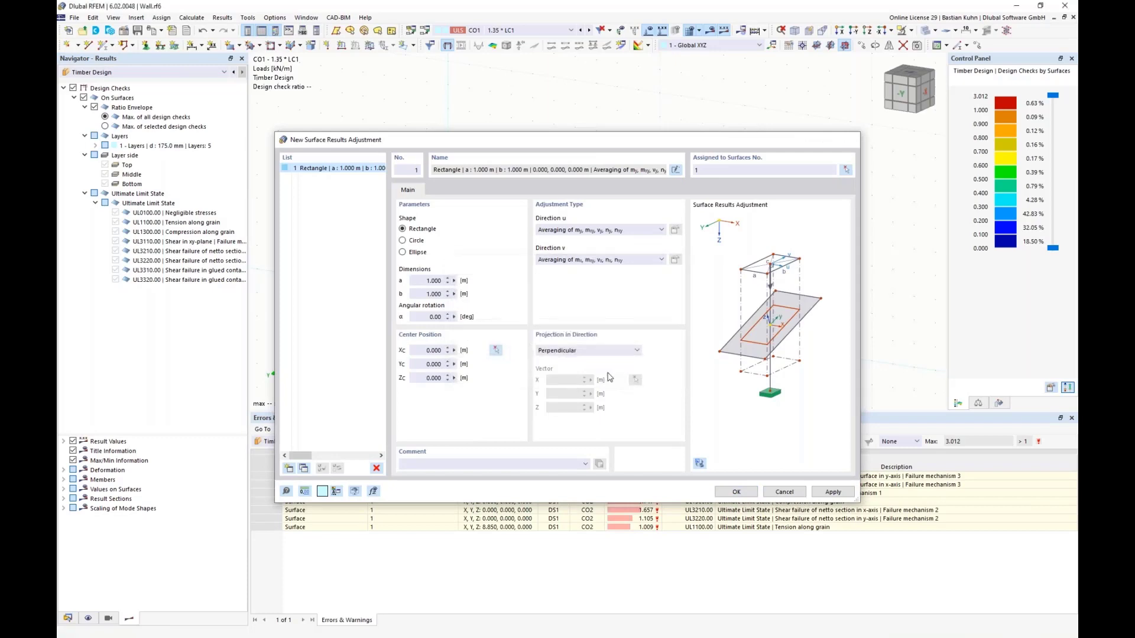
Step: Copy the results adjustment 9 m along X to the other supported wall corner and rerun the Timber Design calculation
ctrl+drag(447, 299, 639, 328)
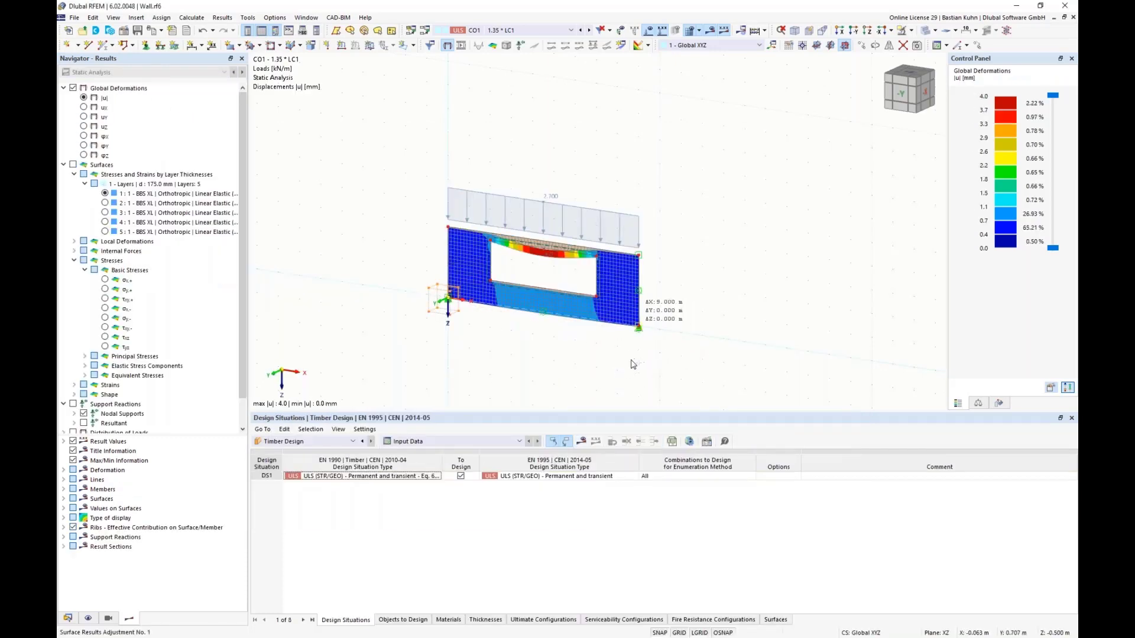
click(581, 442)
click(610, 369)
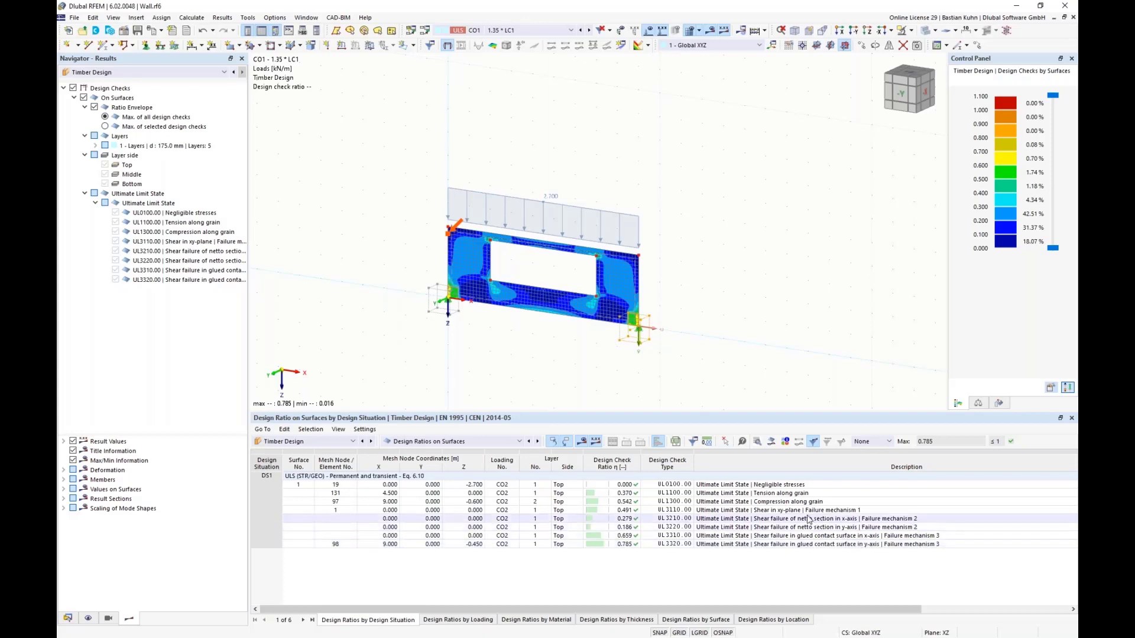
Step: Review the failure mechanism 1 to 3 shear checks and inspect the design details of the UL3310 glued contact surface check
click(784, 512)
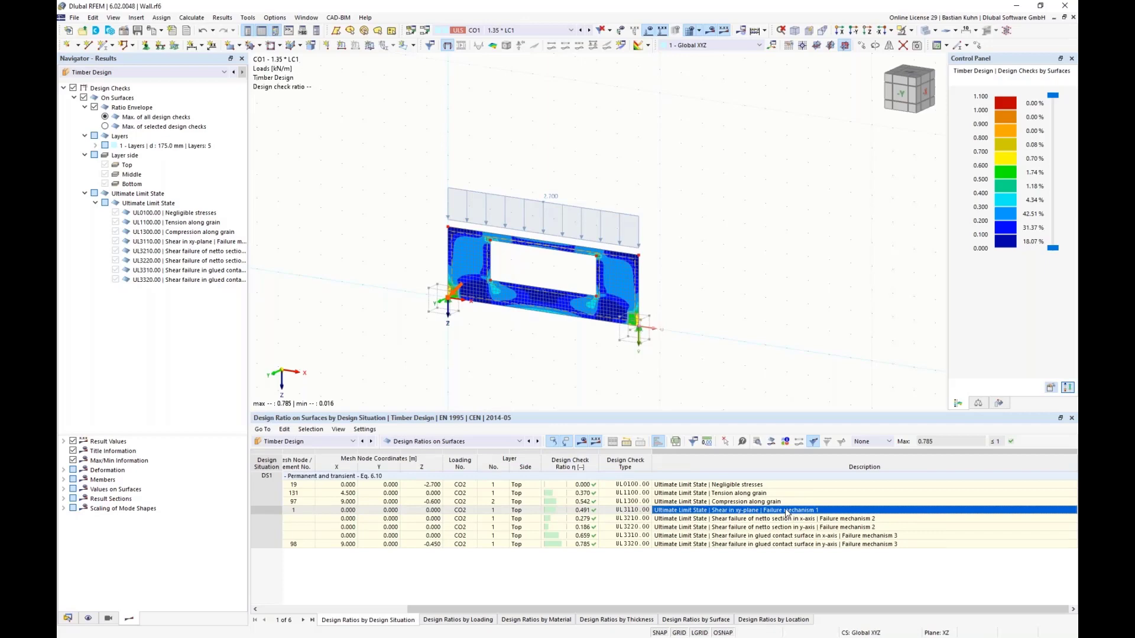
scroll(561, 258, up, 5)
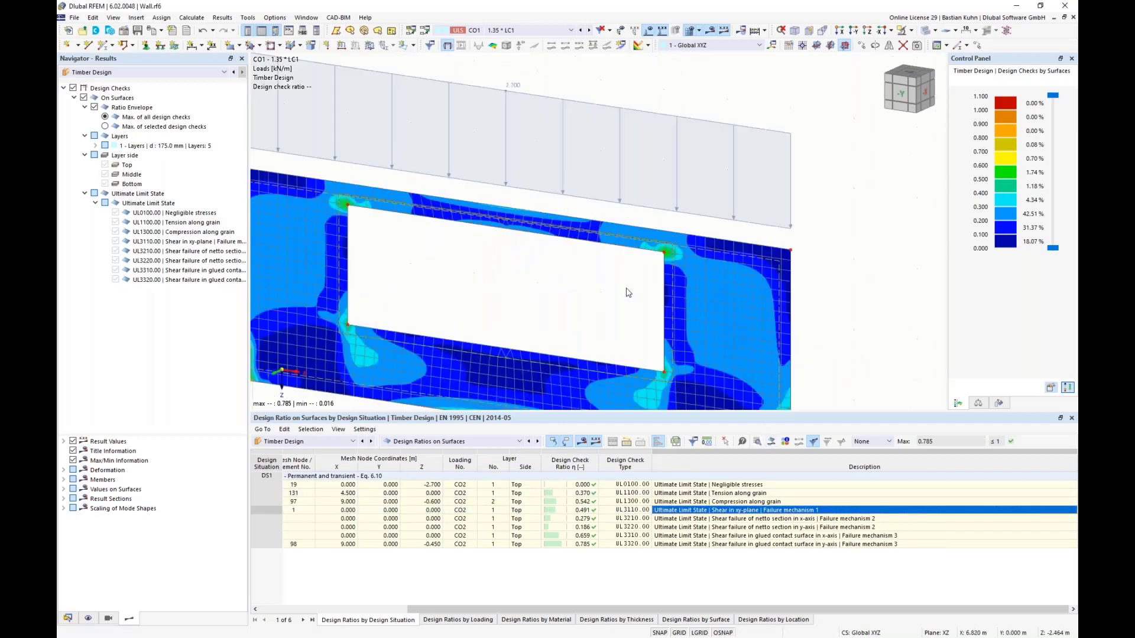
click(855, 518)
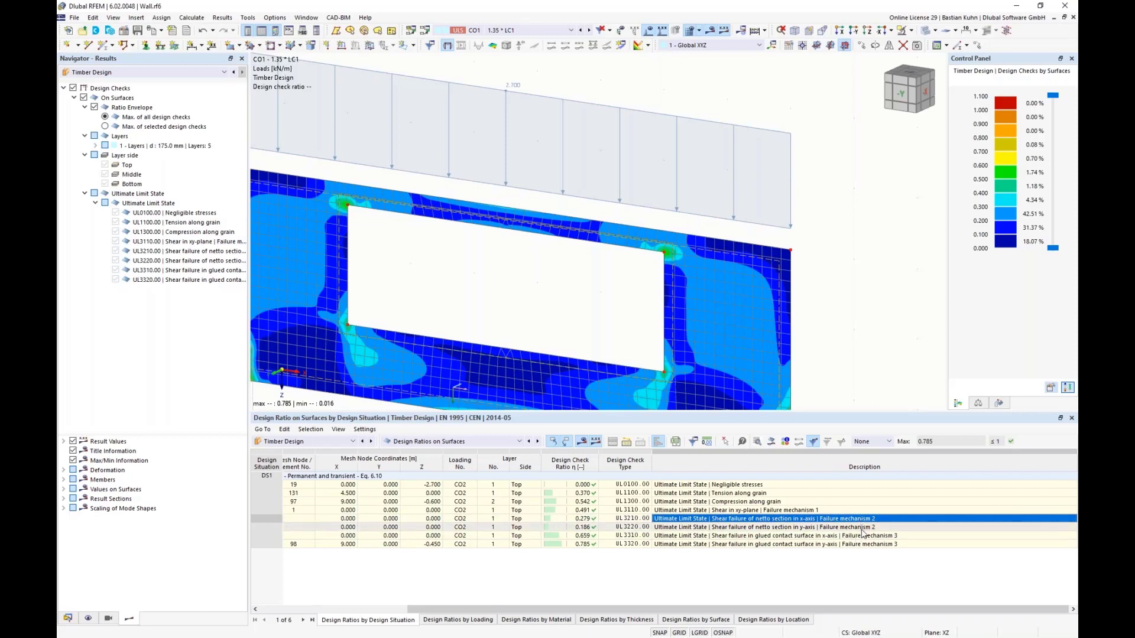
click(858, 536)
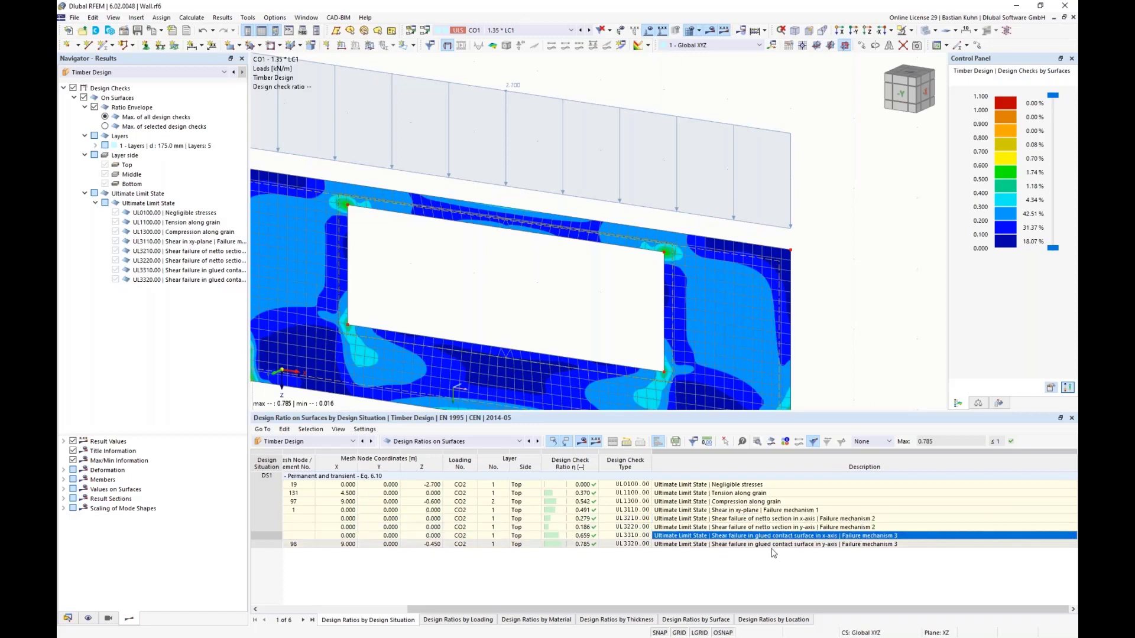
double_click(808, 537)
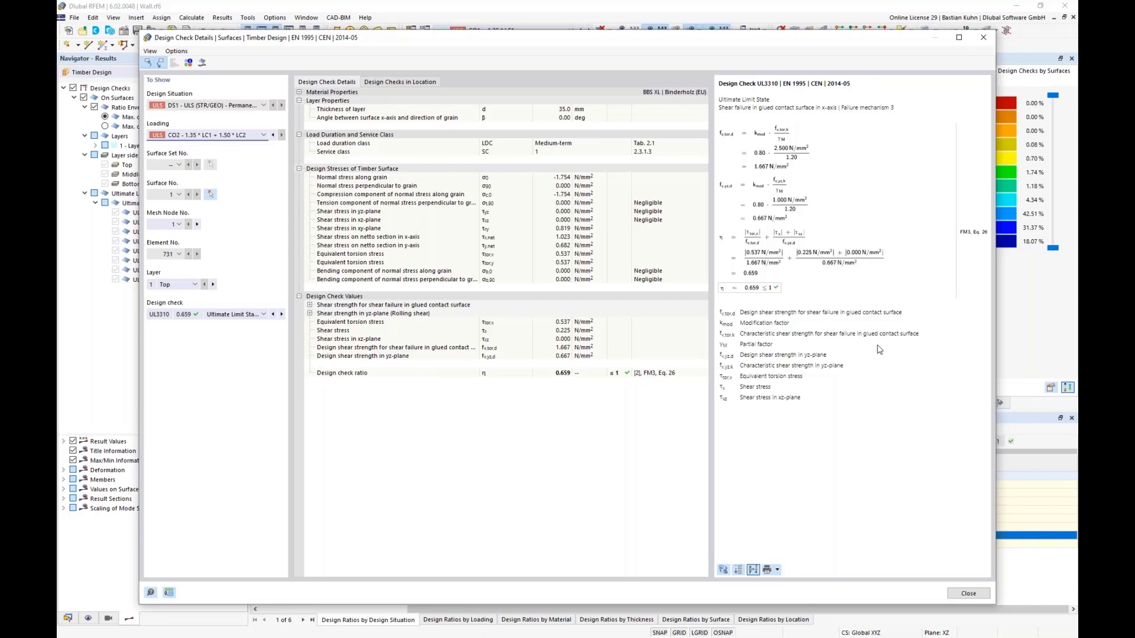
click(961, 593)
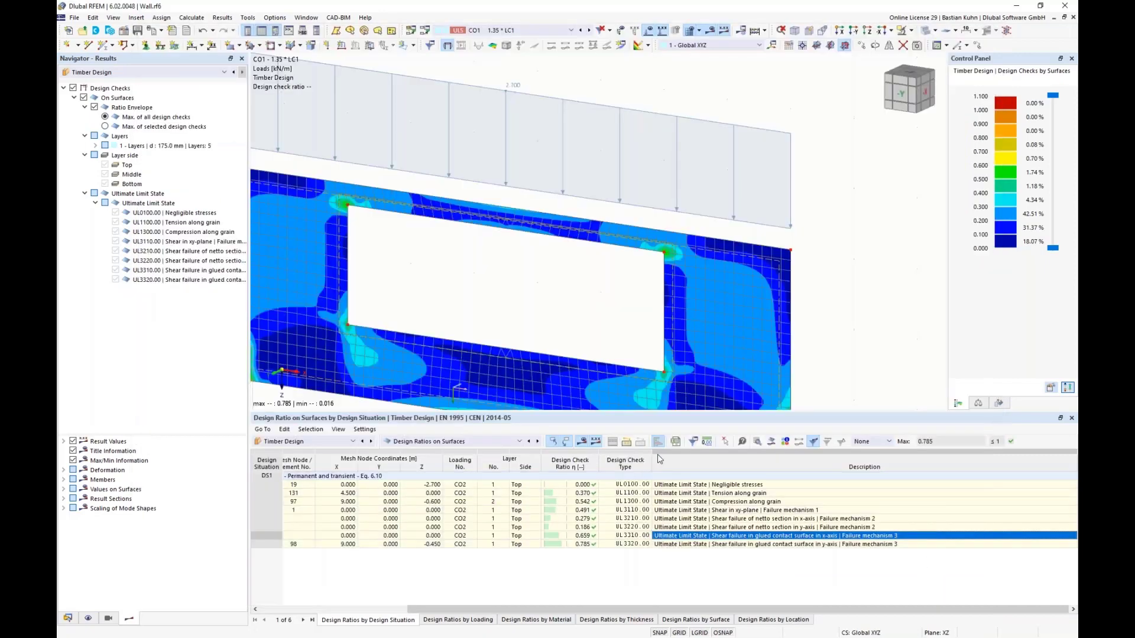
Step: Examine the result diagrams through the wall layers for the selected check point, viewing the equivalent torsion stress and the shear stress on netto section
click(771, 441)
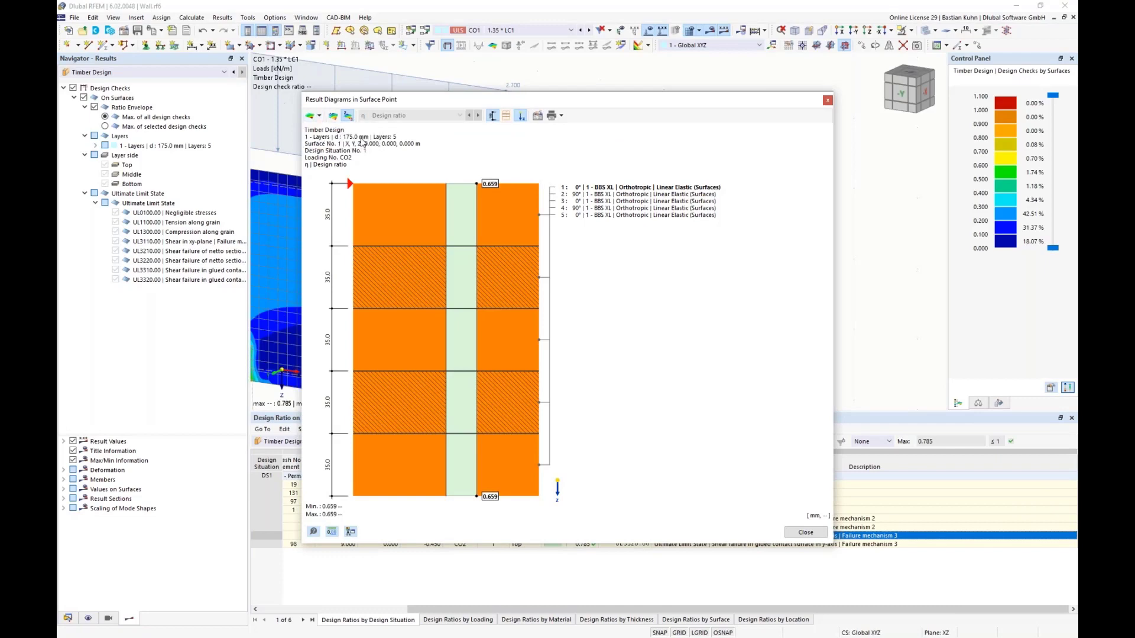
click(459, 116)
click(460, 116)
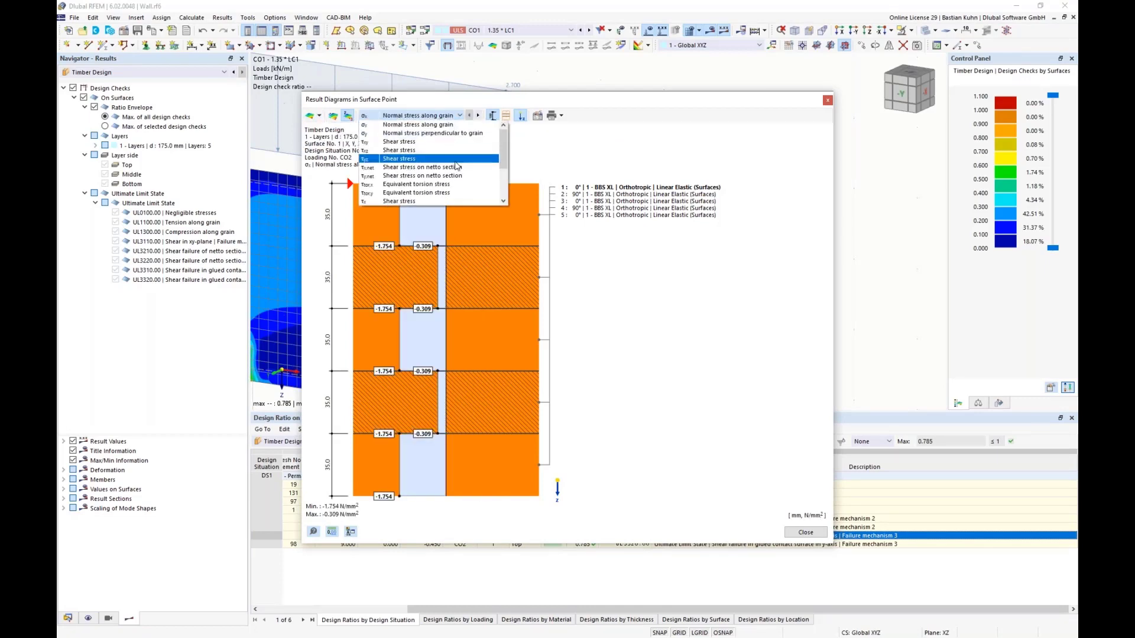
scroll(453, 171, down, 5)
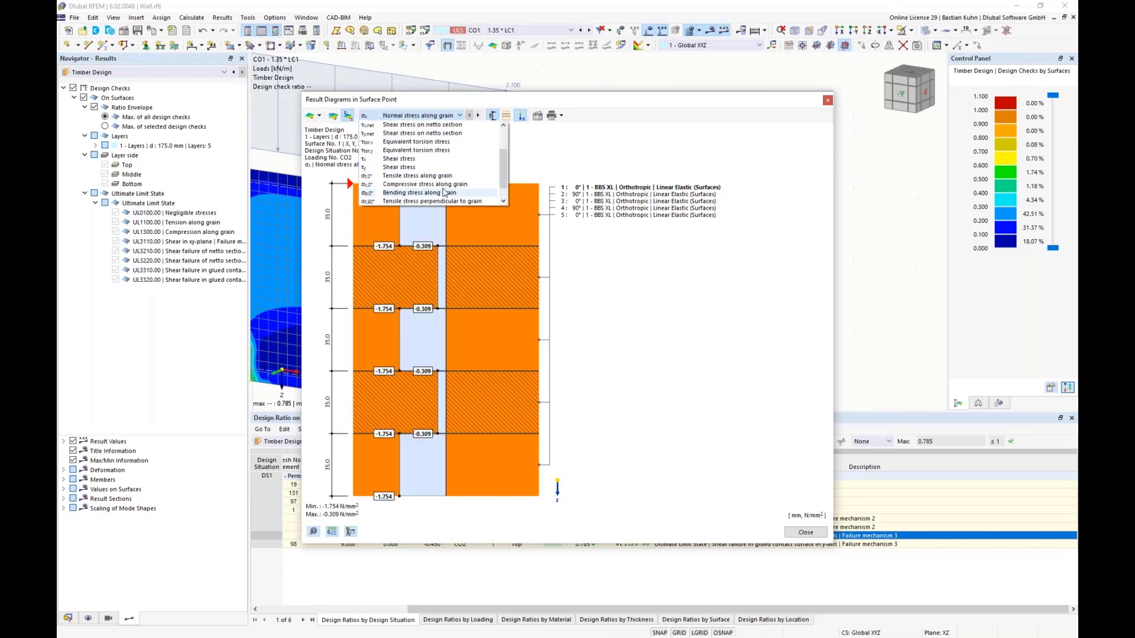
click(425, 143)
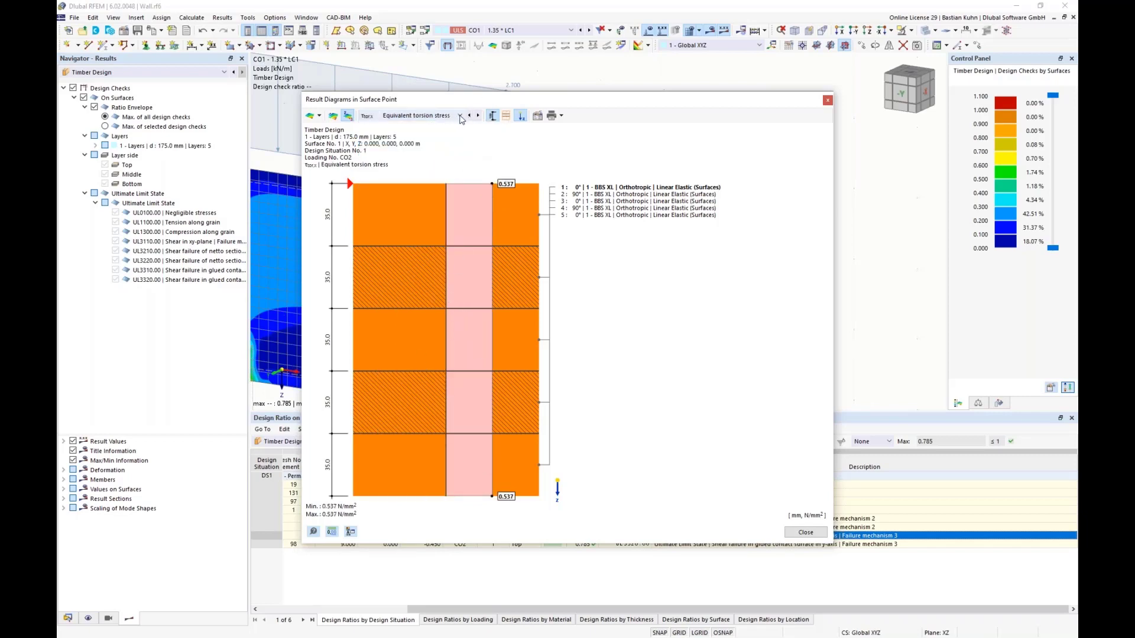
click(459, 116)
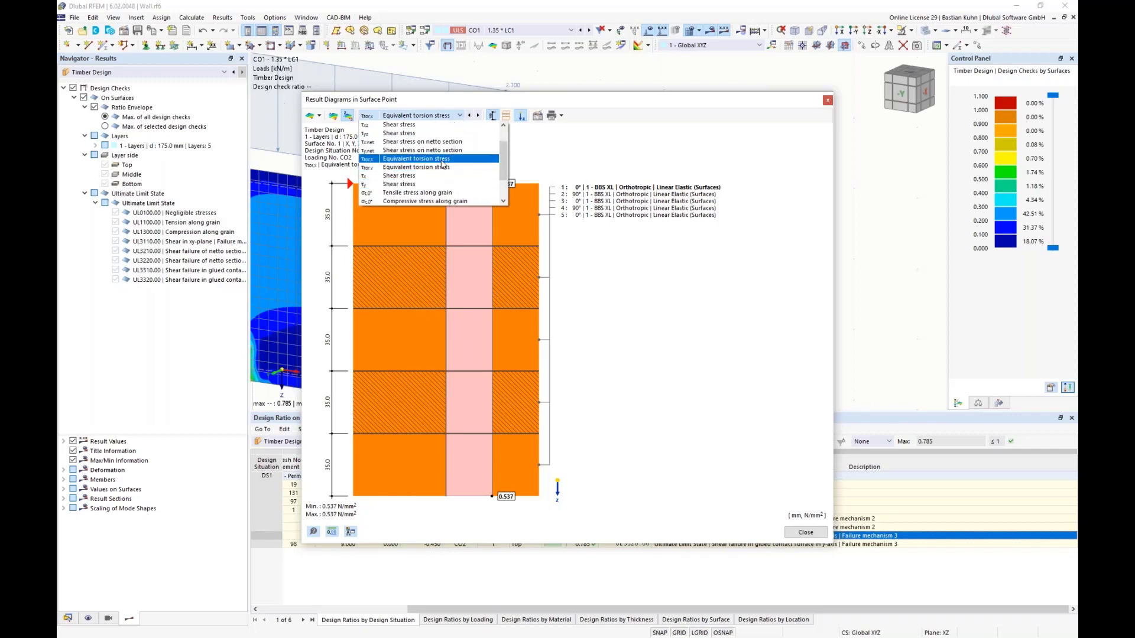
click(437, 159)
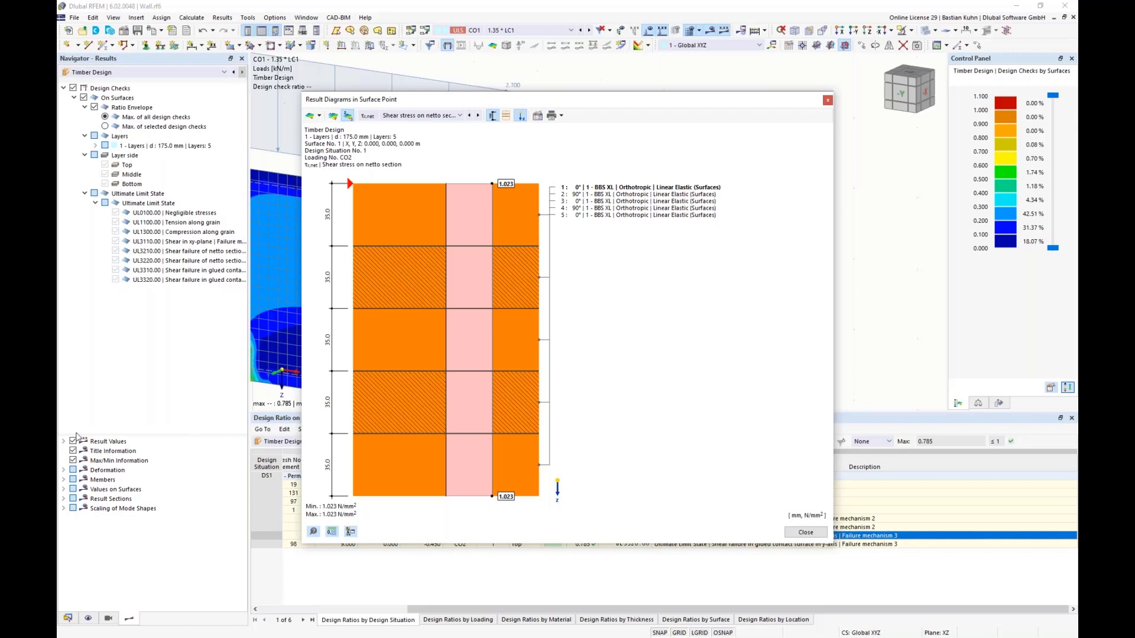
click(350, 531)
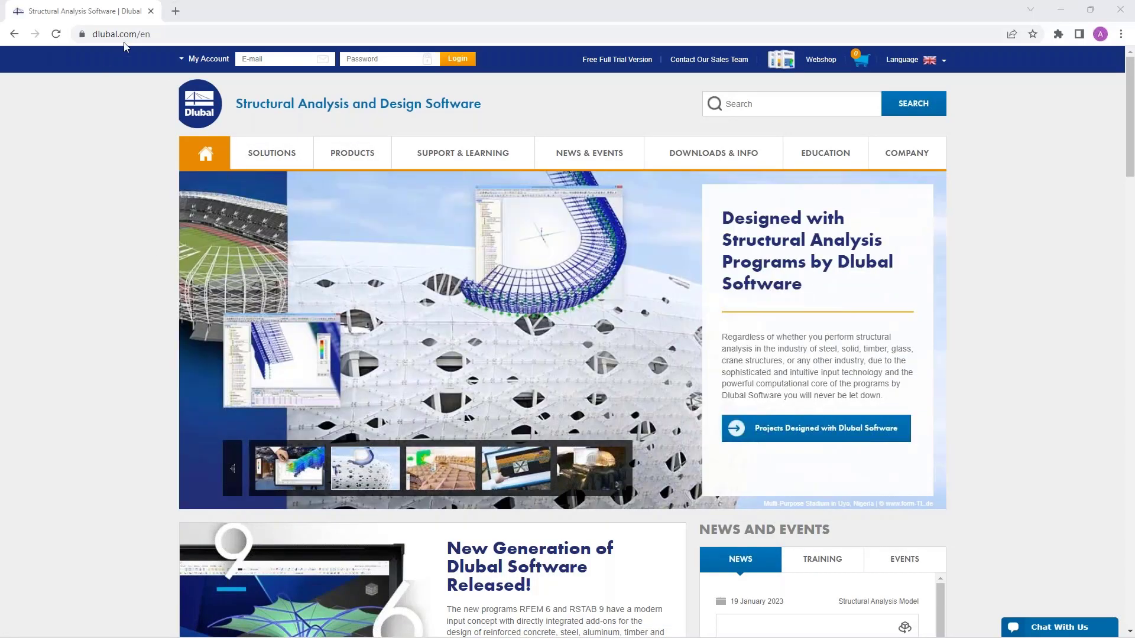
Step: Find the "Modeling and Design of CLT Panels in RFEM 6" webinar in the Dlubal website's webinar list and open its page
mouse_move(580, 160)
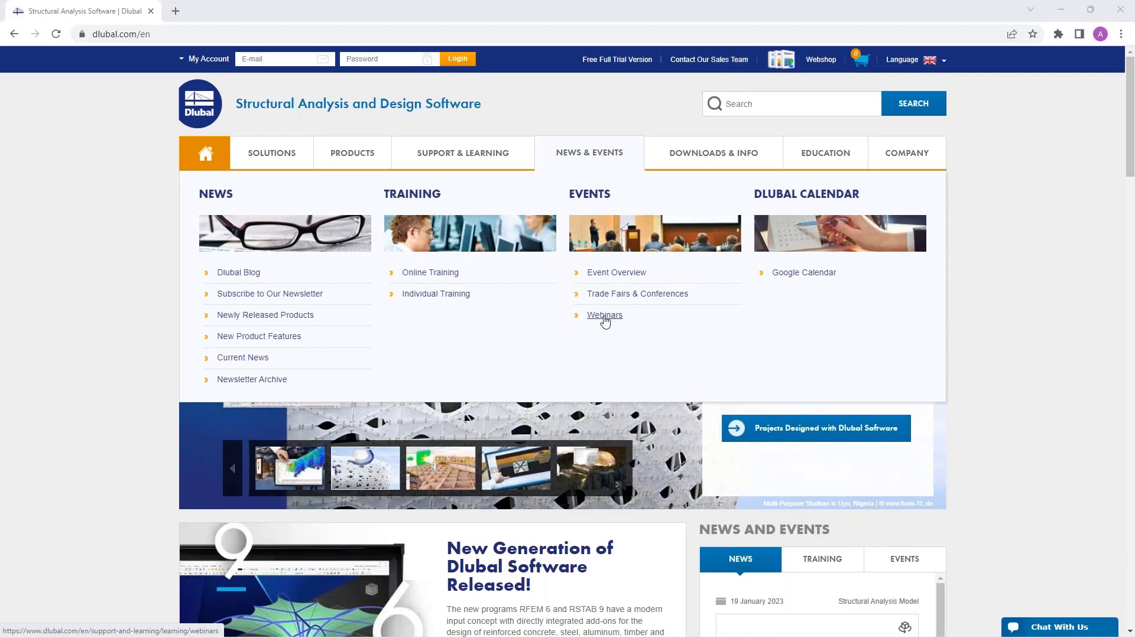
click(604, 316)
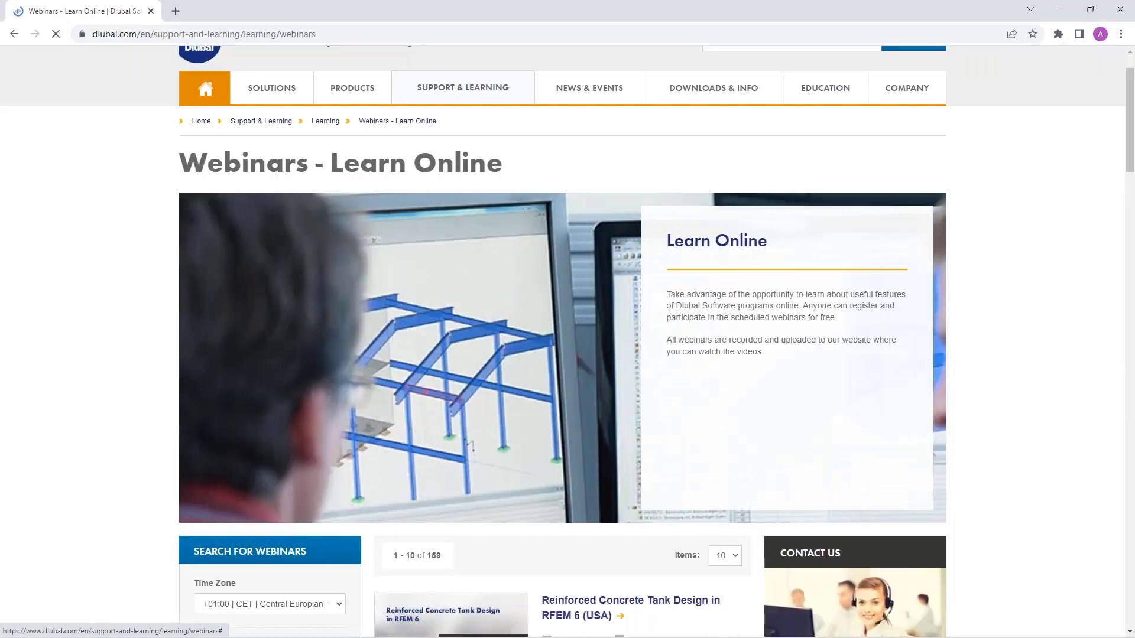
scroll(604, 321, down, 6)
scroll(604, 319, down, 1)
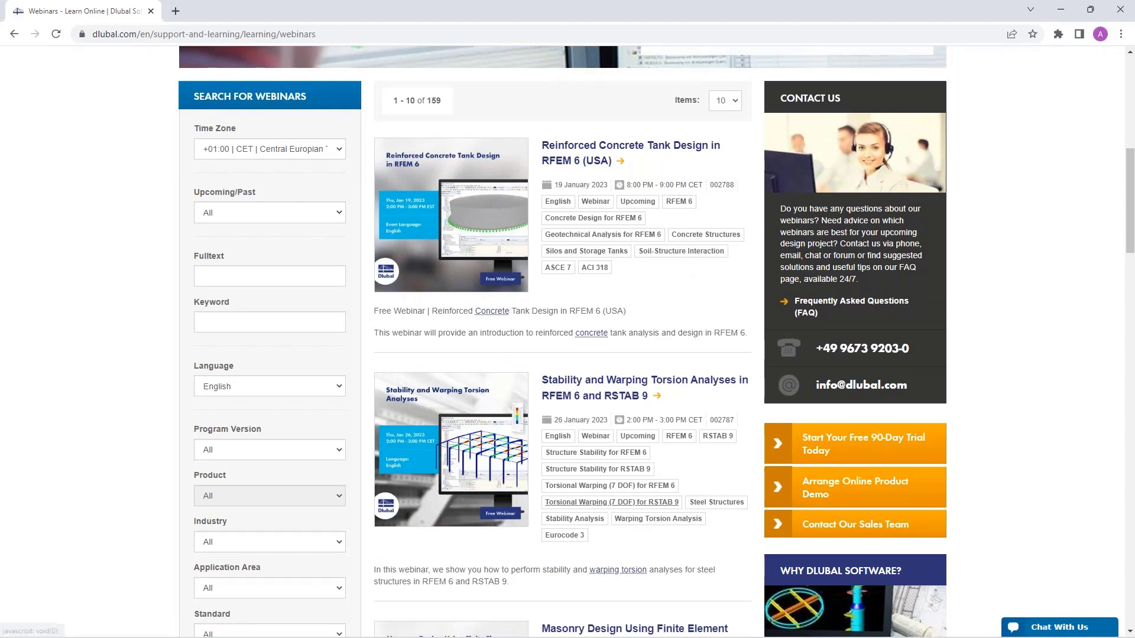
scroll(593, 439, down, 3)
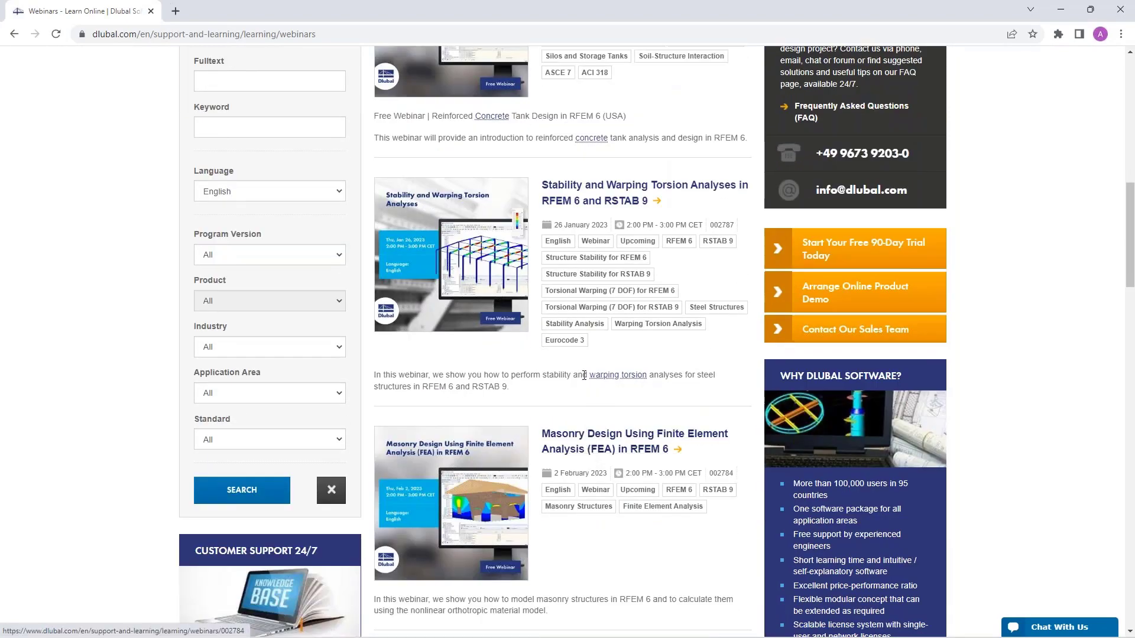
scroll(584, 375, down, 1)
scroll(584, 375, down, 2)
scroll(584, 375, down, 6)
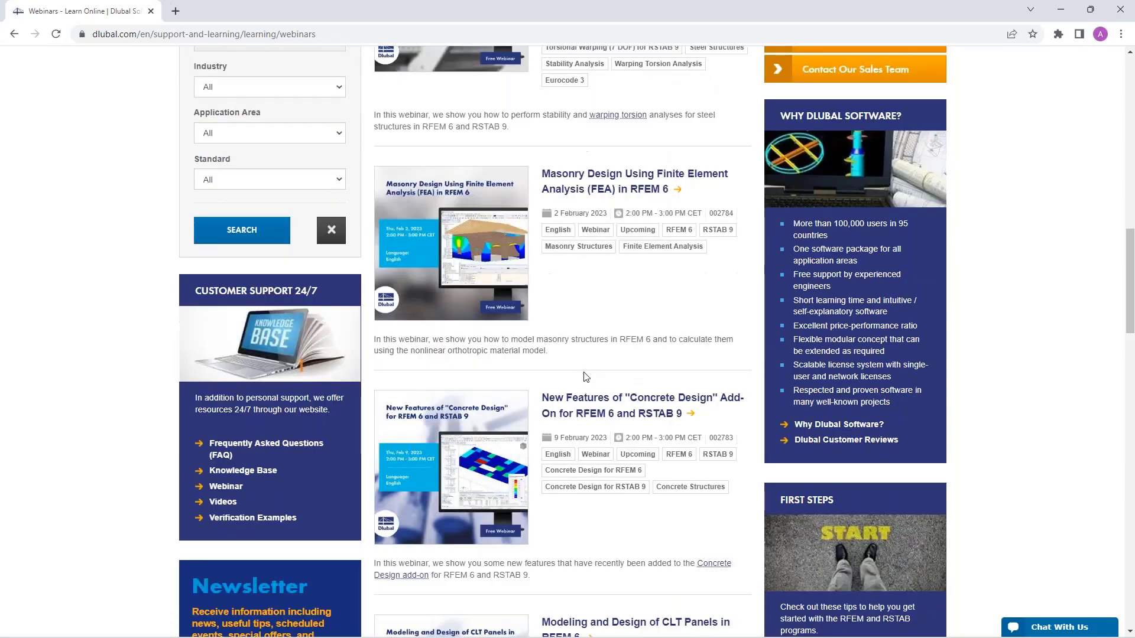
scroll(584, 375, down, 1)
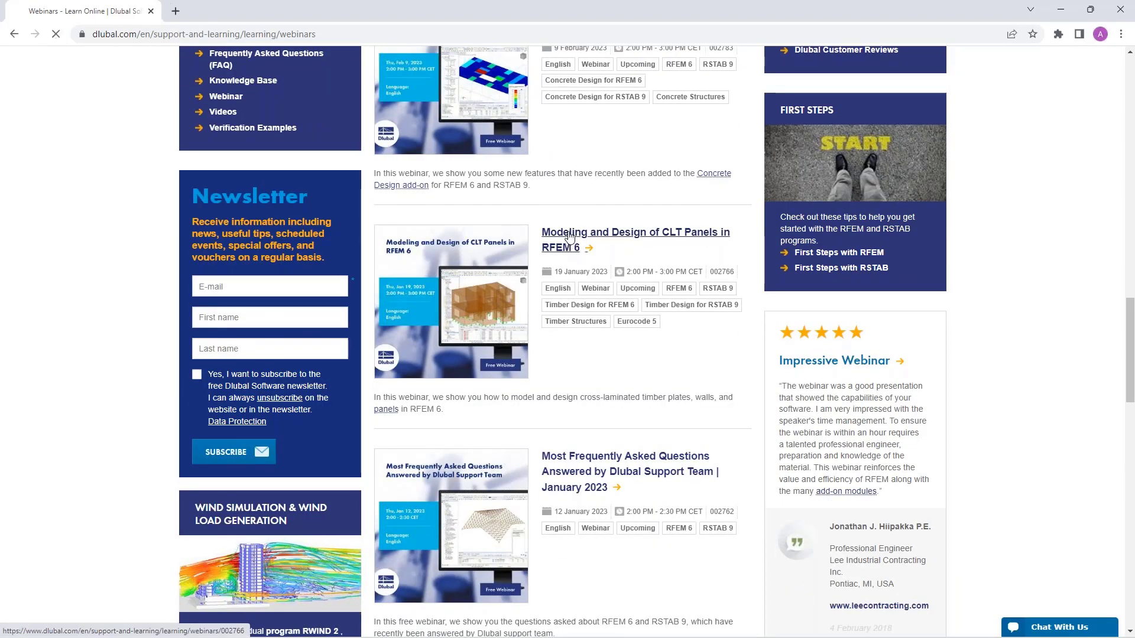
click(569, 236)
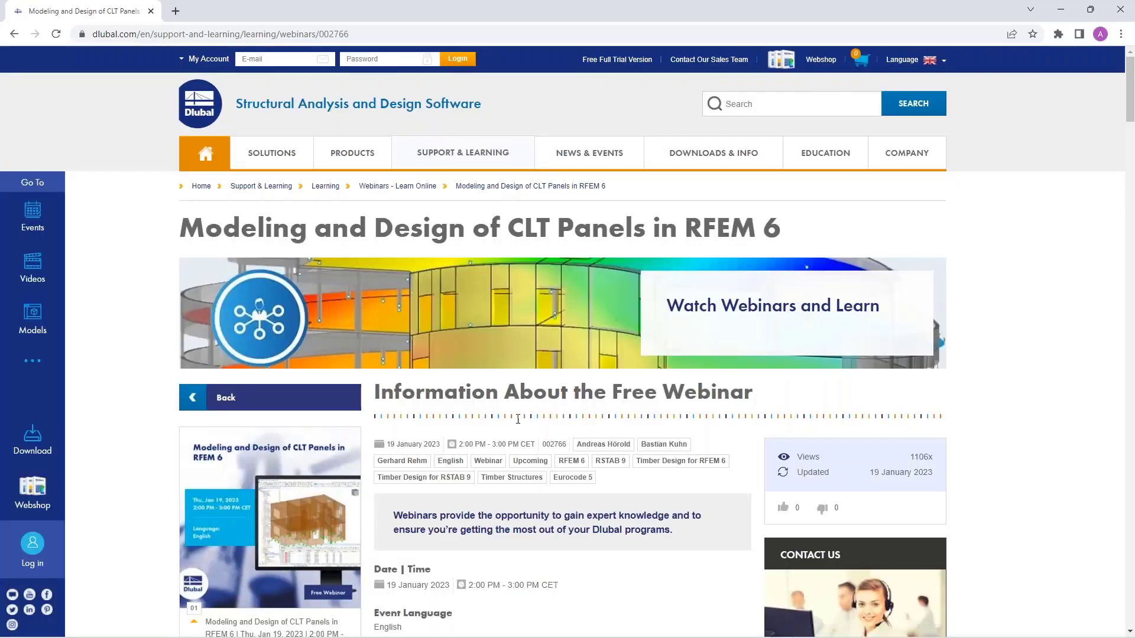
Step: Look through the webinar page down to the Models to Download section
scroll(567, 416, down, 4)
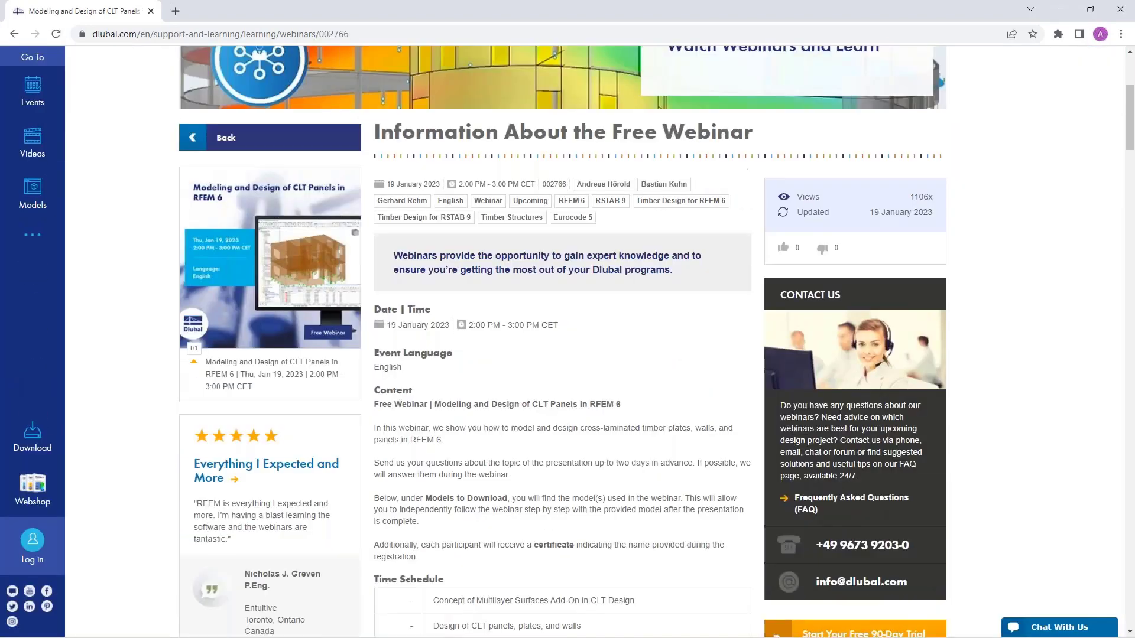
scroll(470, 523, down, 8)
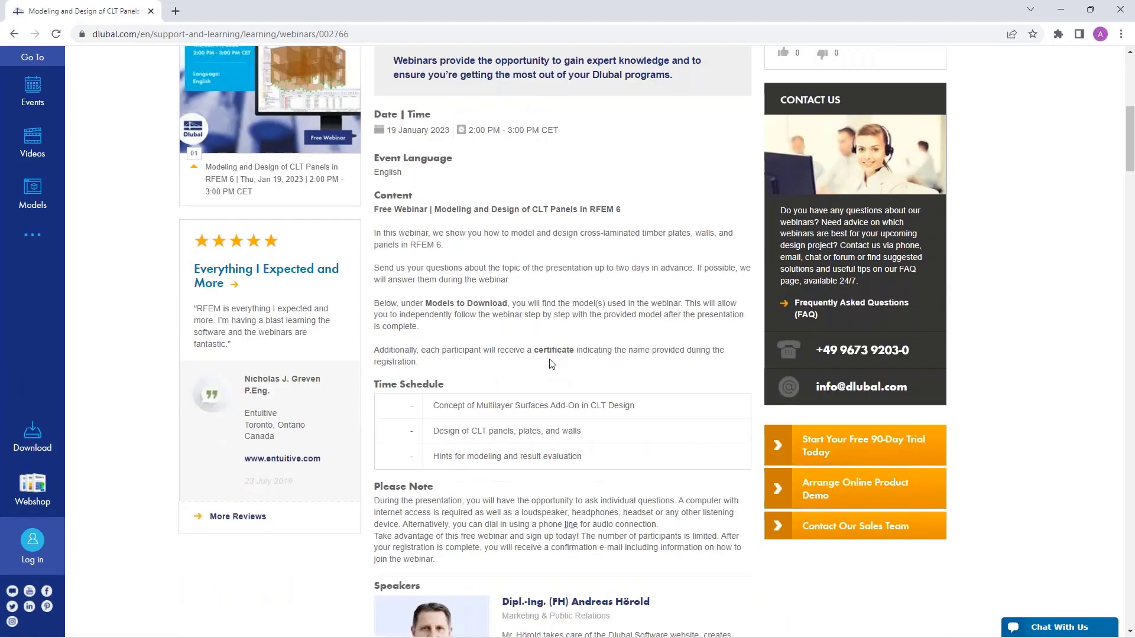
scroll(989, 490, down, 17)
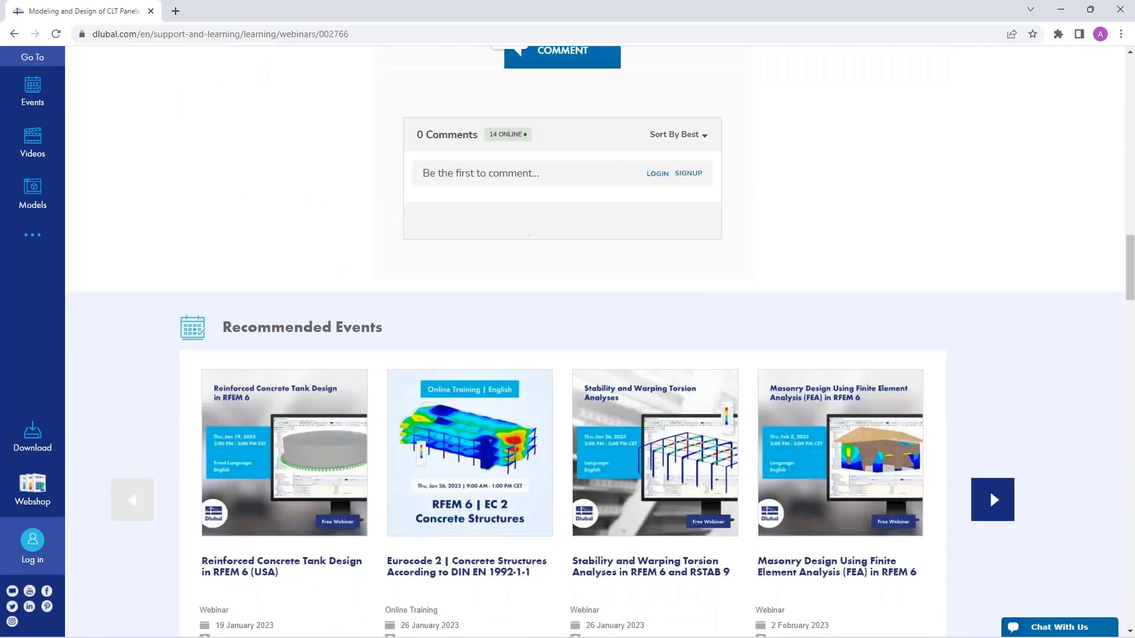
scroll(449, 432, down, 5)
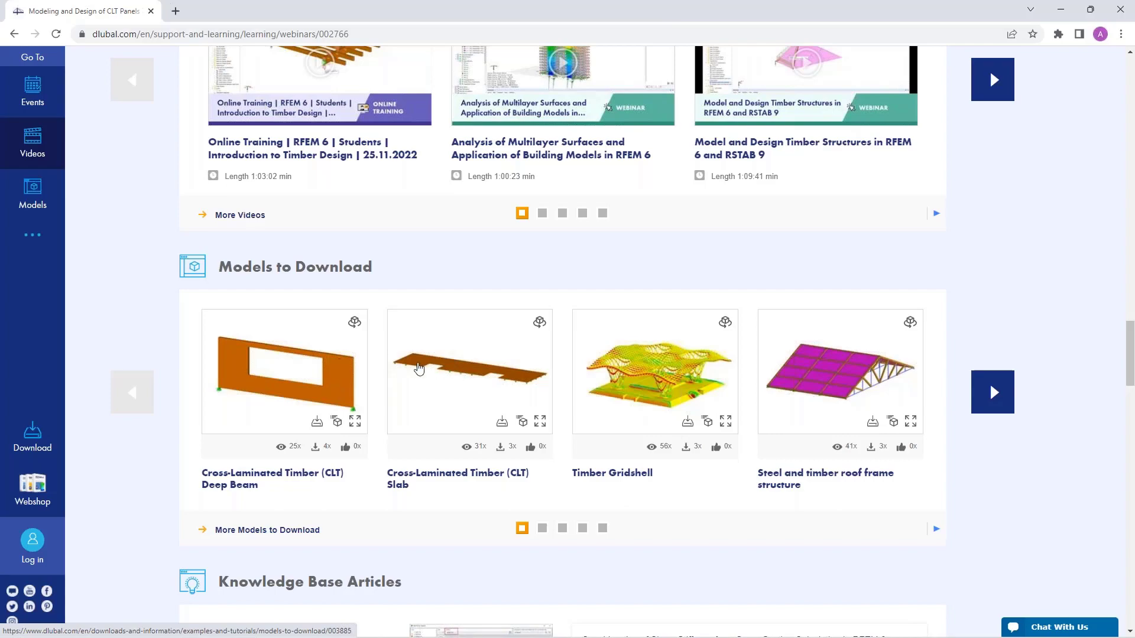
Step: Return to the start of the webinar page and open the Free Full Trial Version page
scroll(424, 388, up, 20)
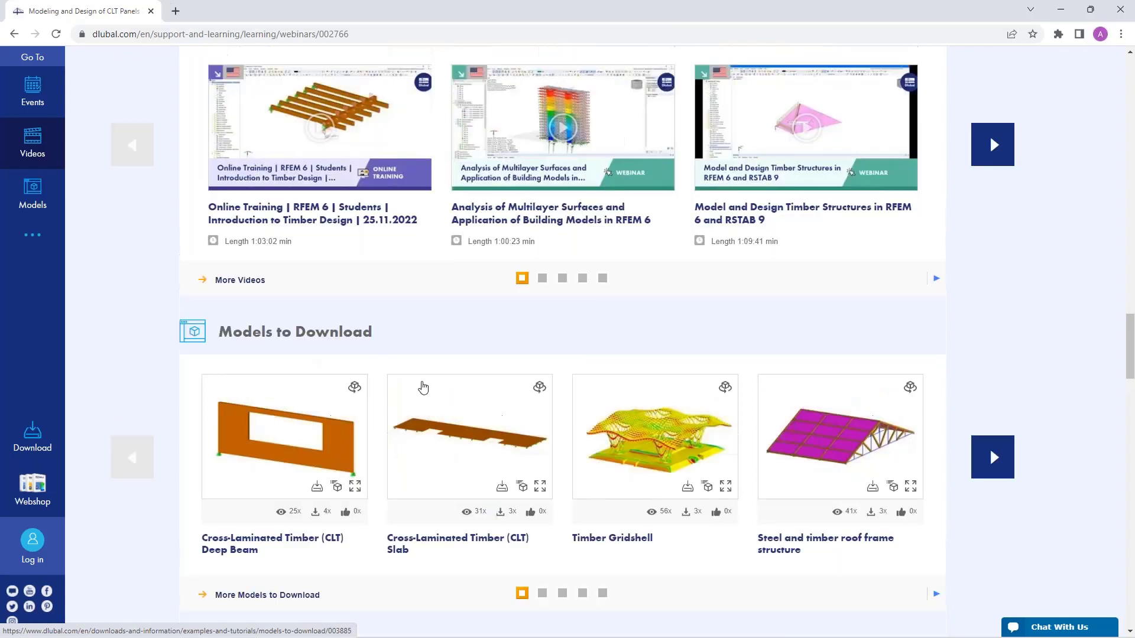
scroll(422, 372, up, 3)
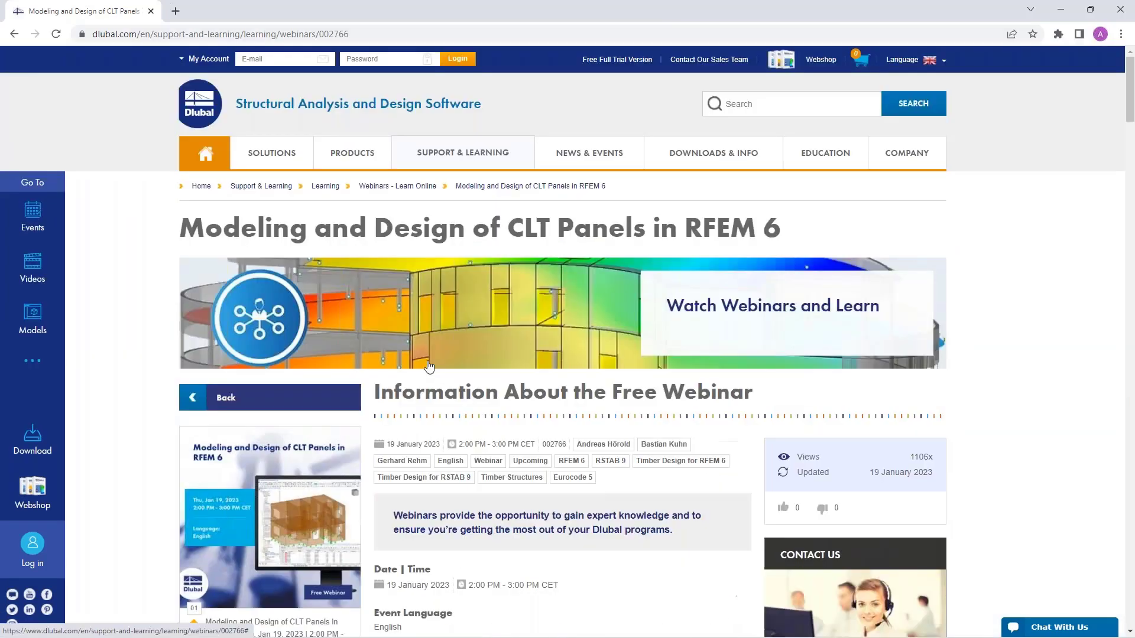
mouse_move(439, 323)
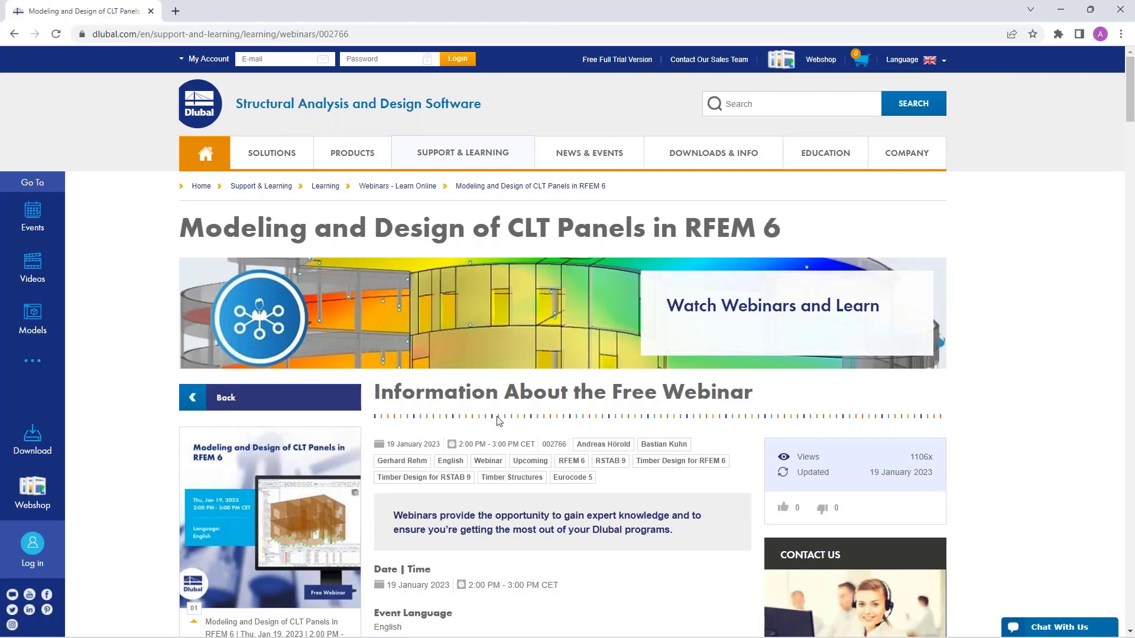
click(610, 61)
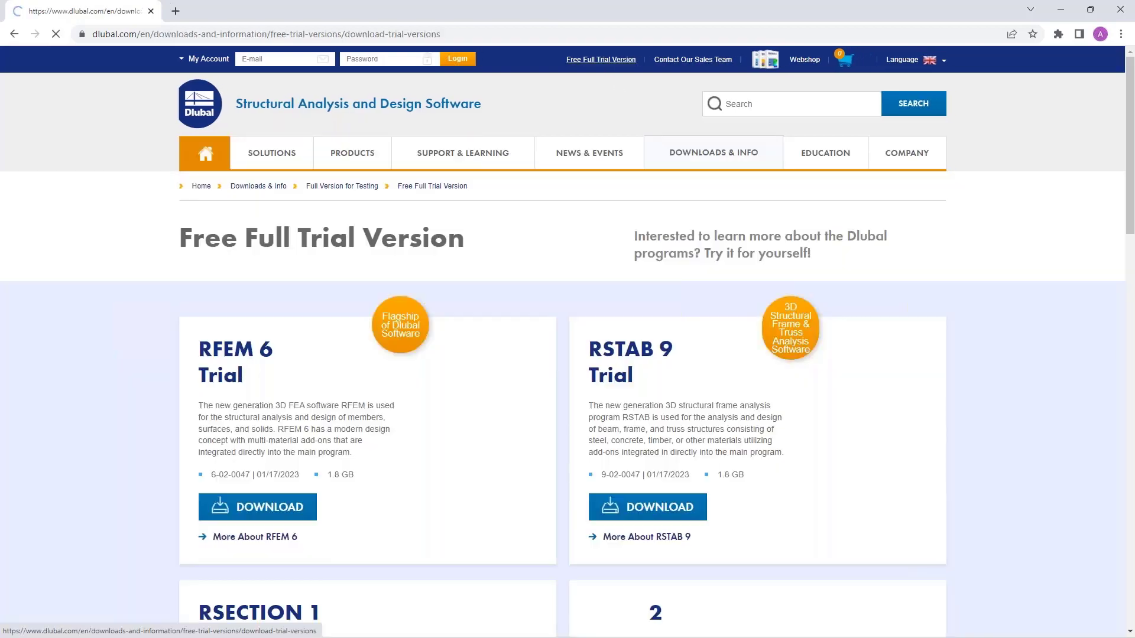